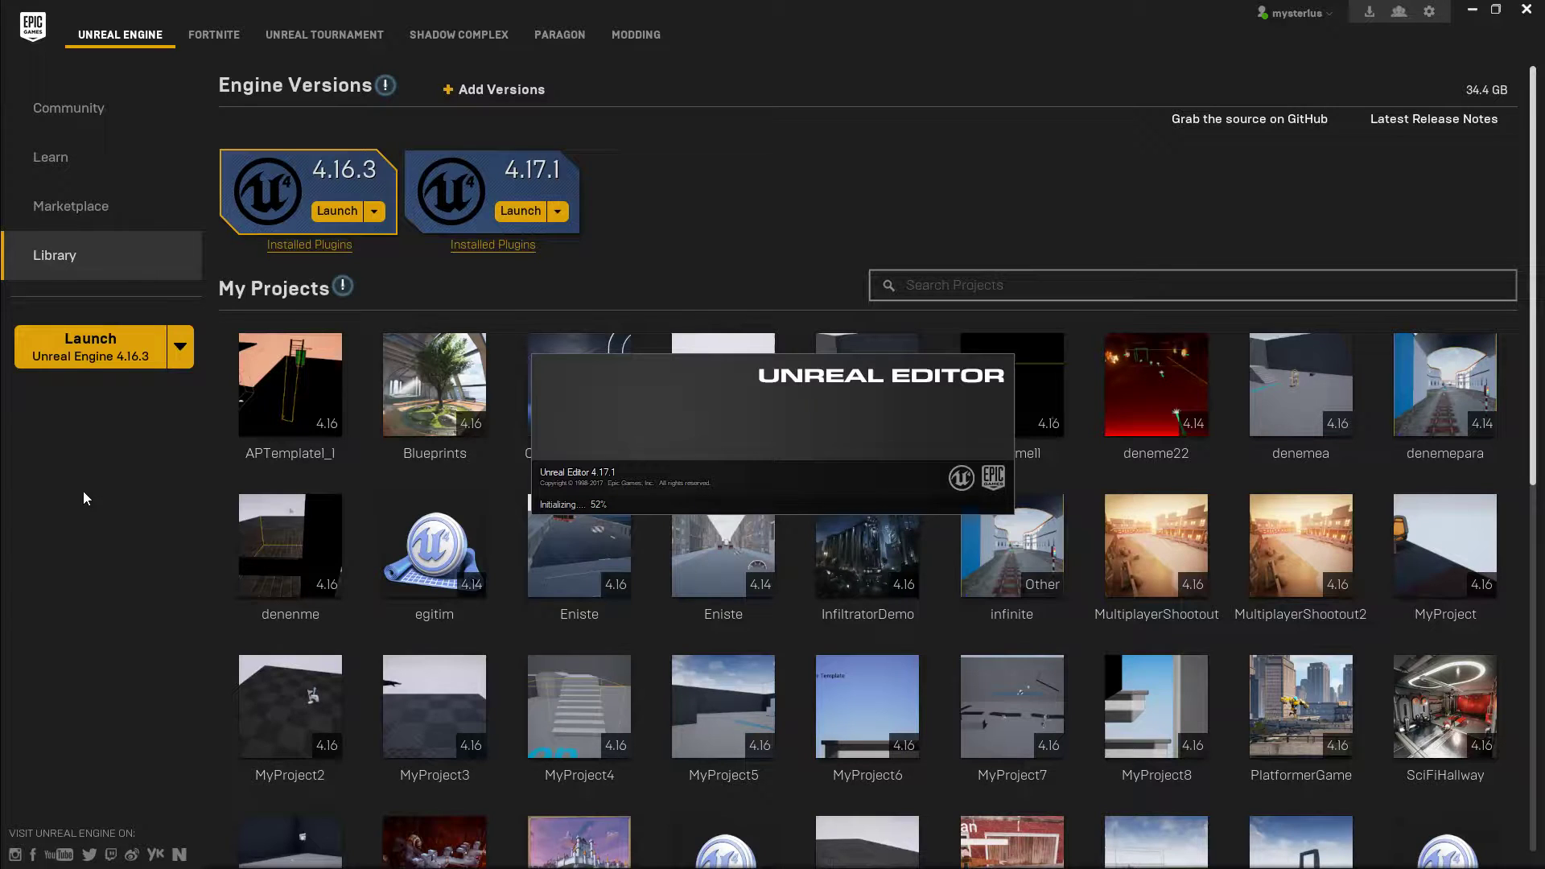
Step: Launch the Eniste project from the Library in Unreal Engine 4.16.3
right_click(577, 562)
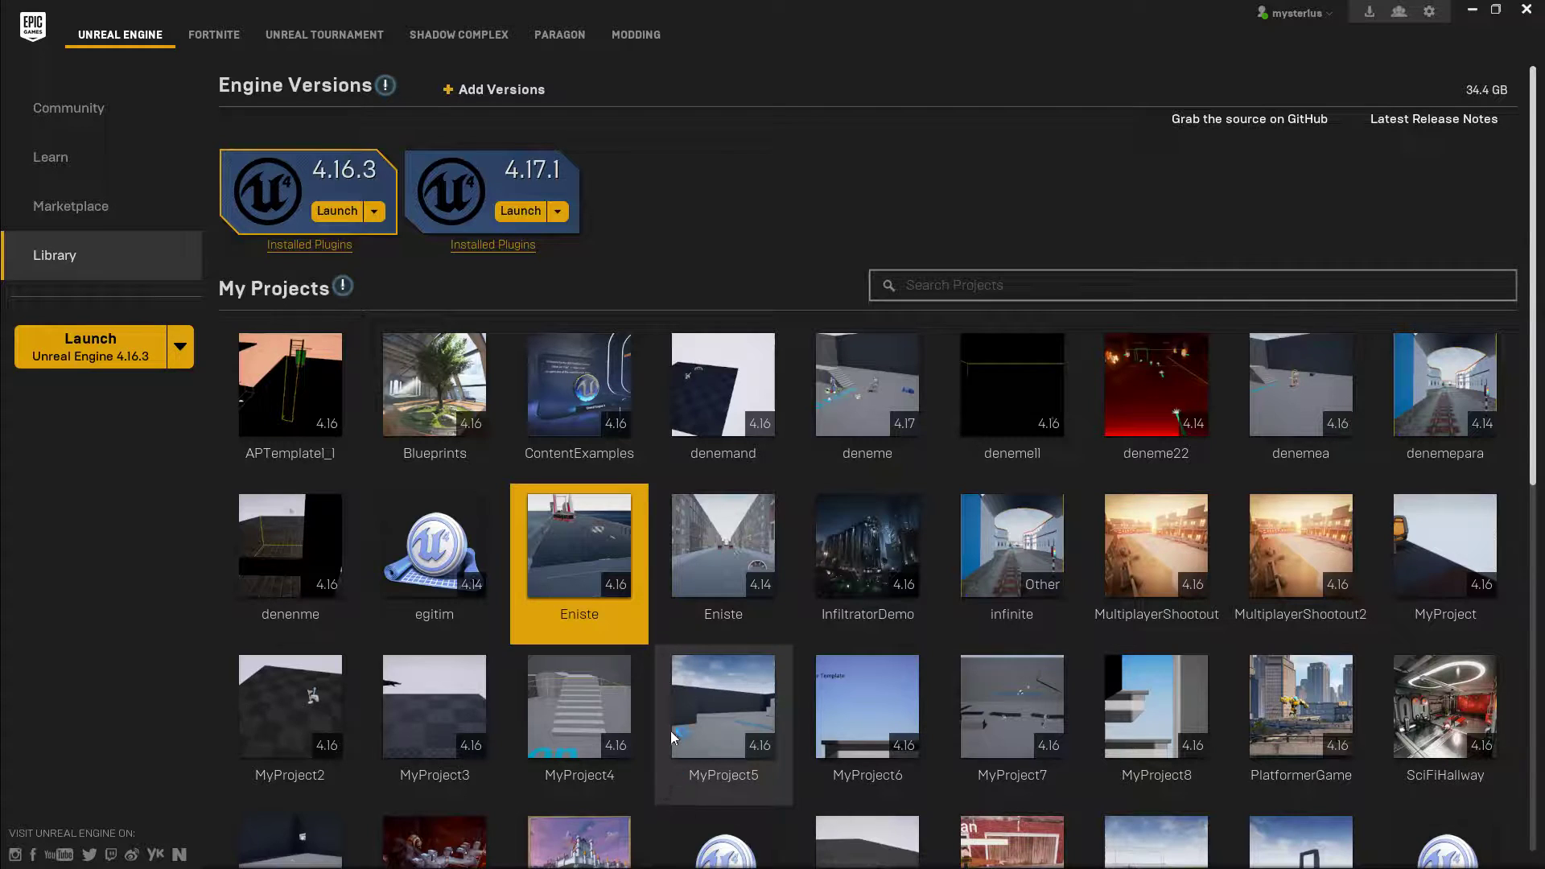
key(super)
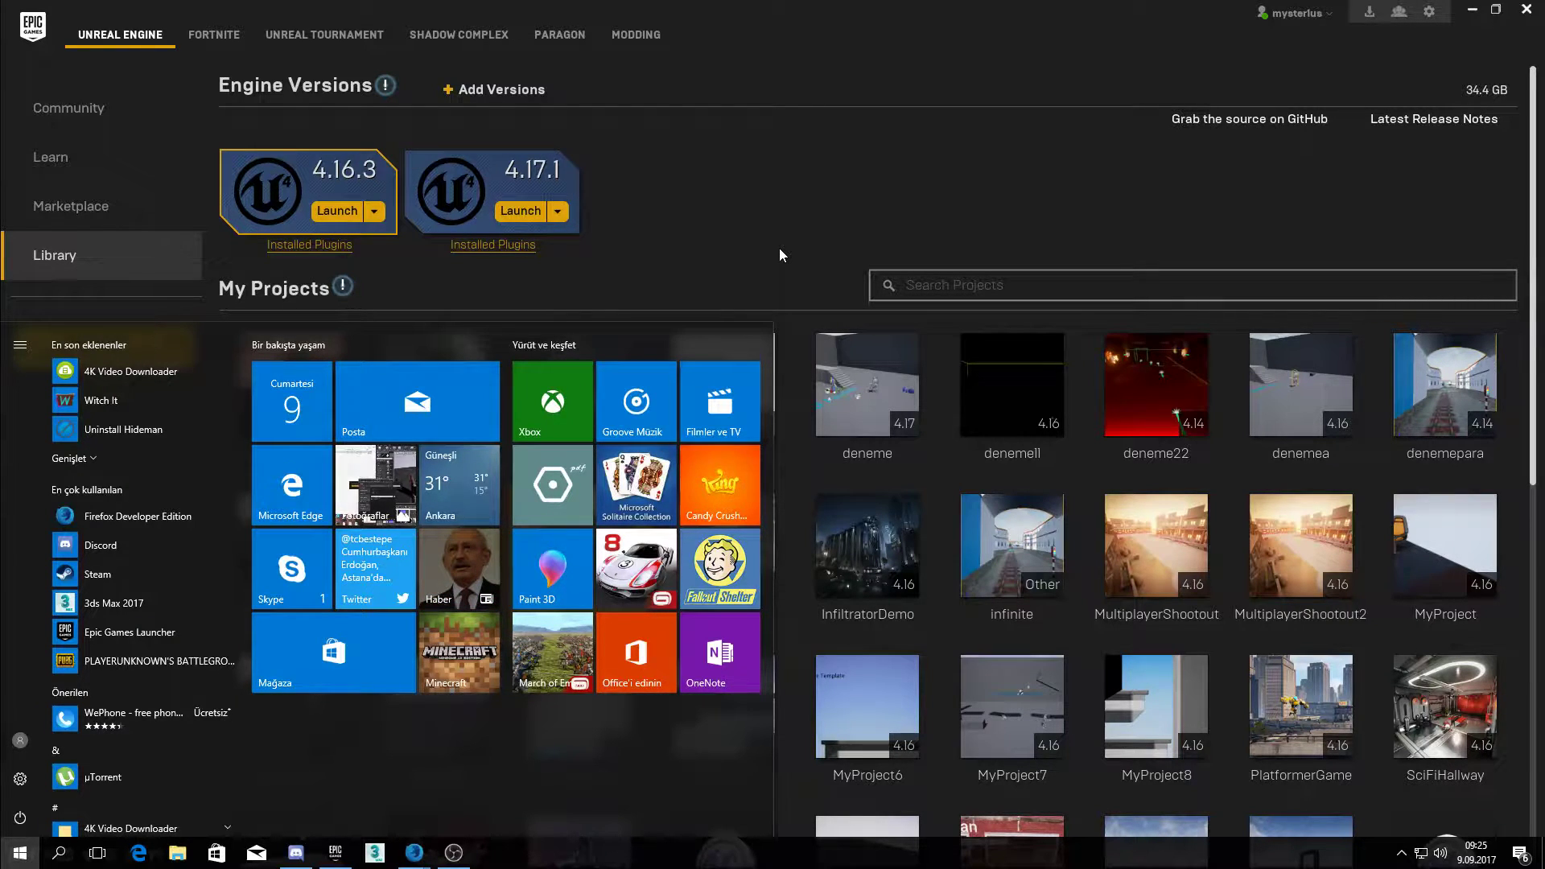
click(776, 254)
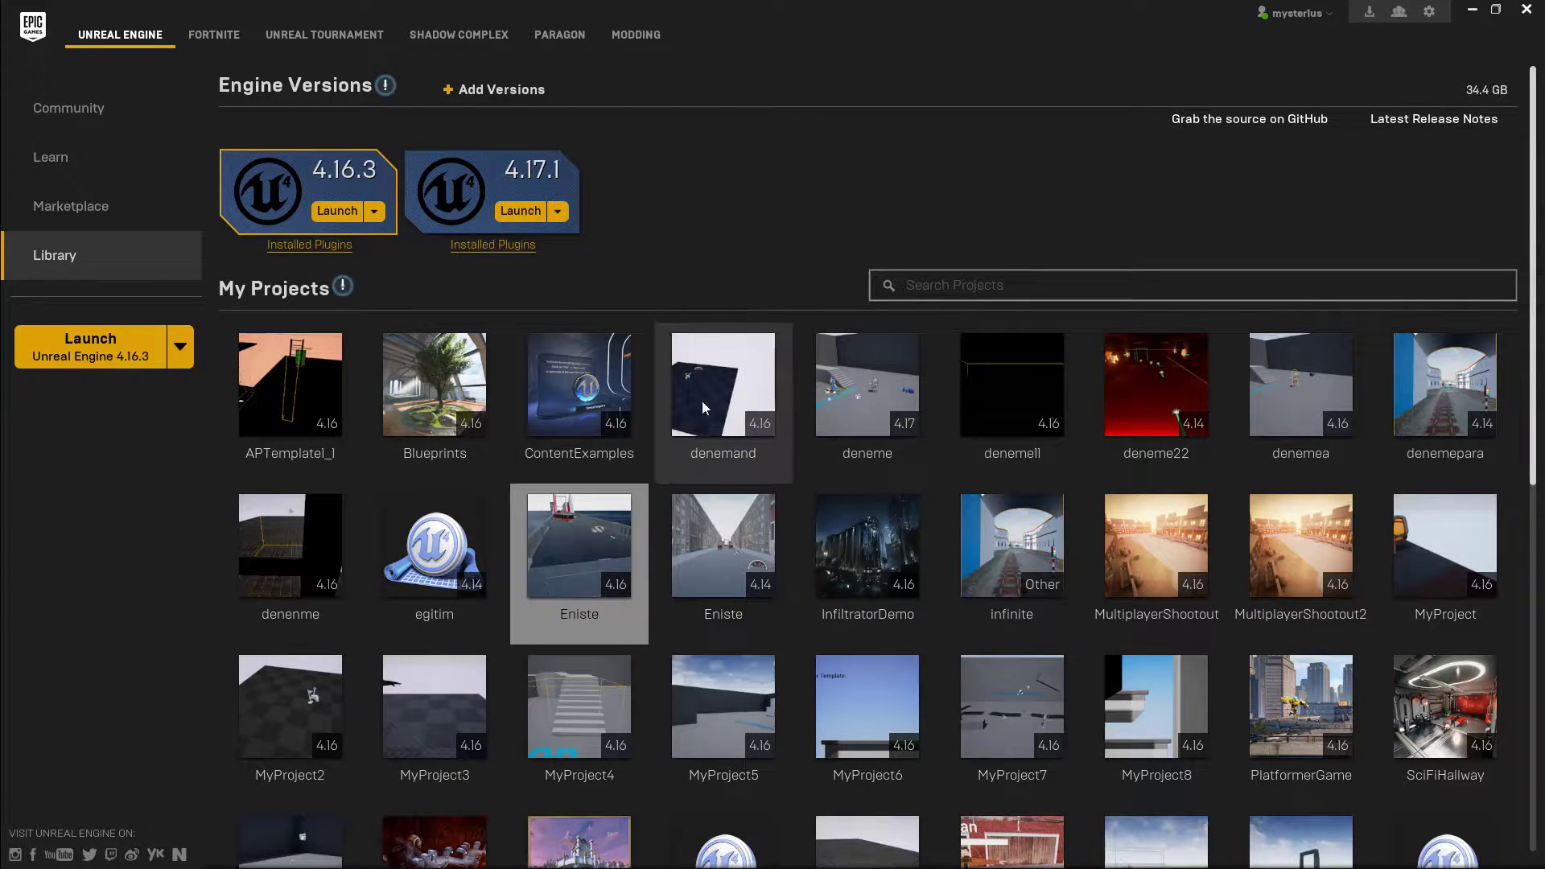
key(super)
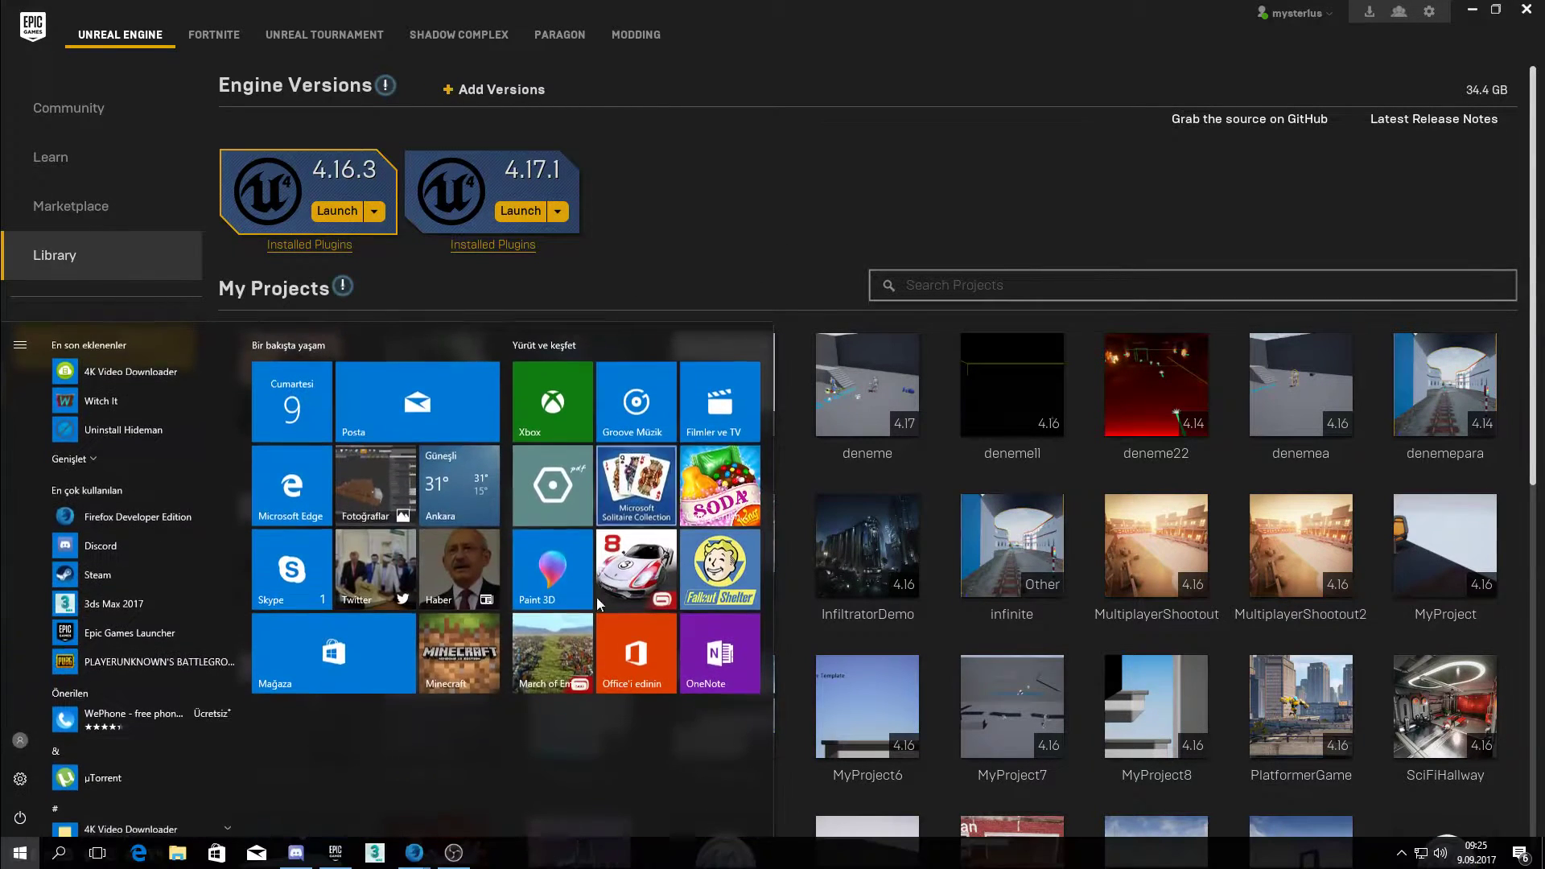
click(818, 248)
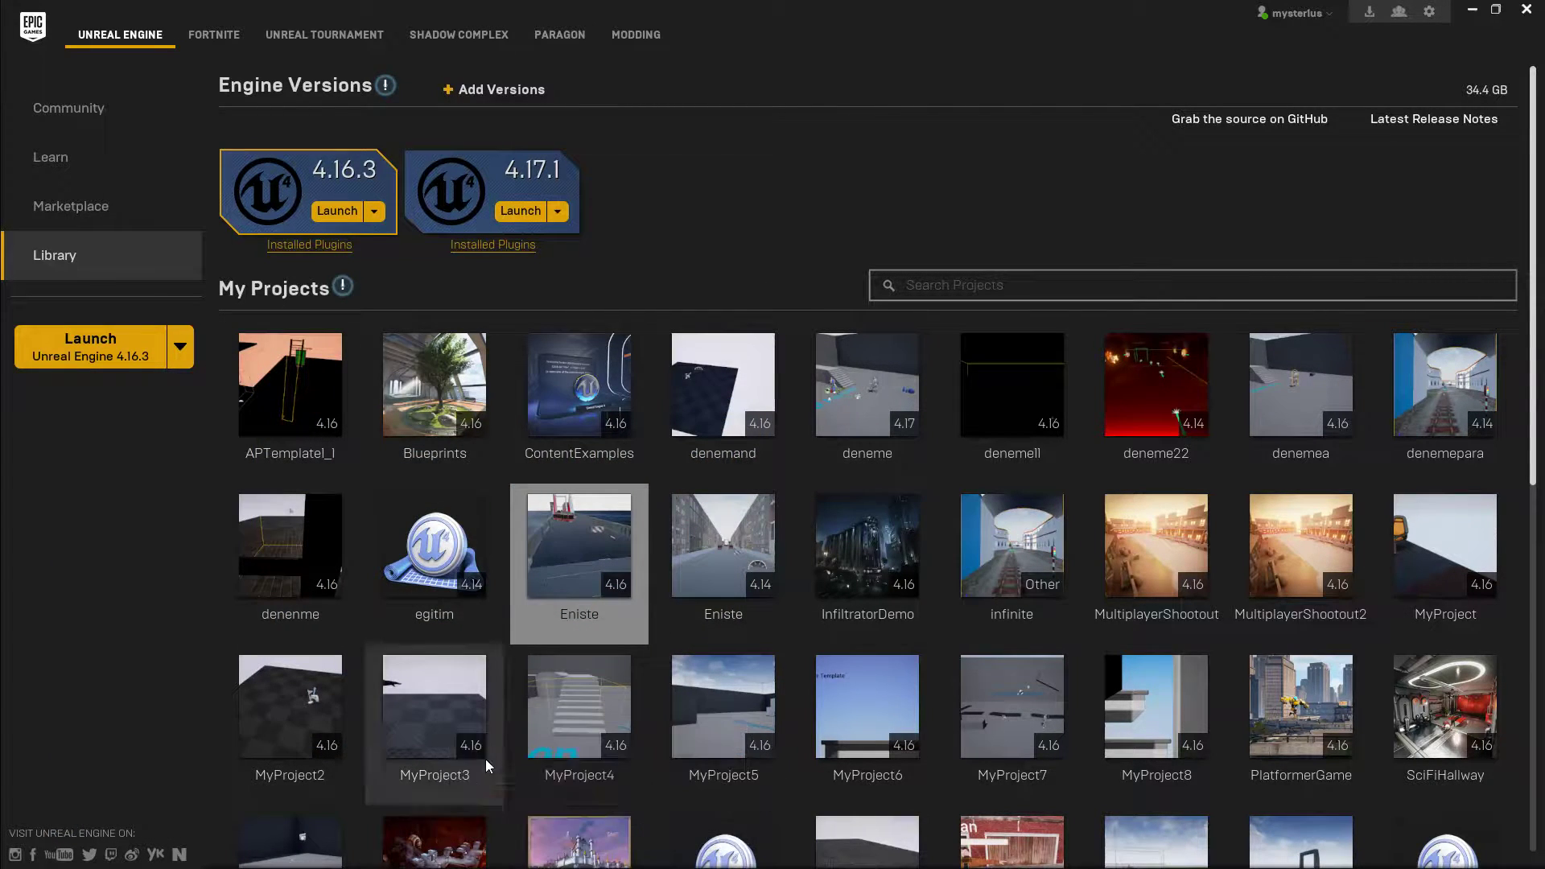
click(491, 542)
click(541, 565)
click(501, 543)
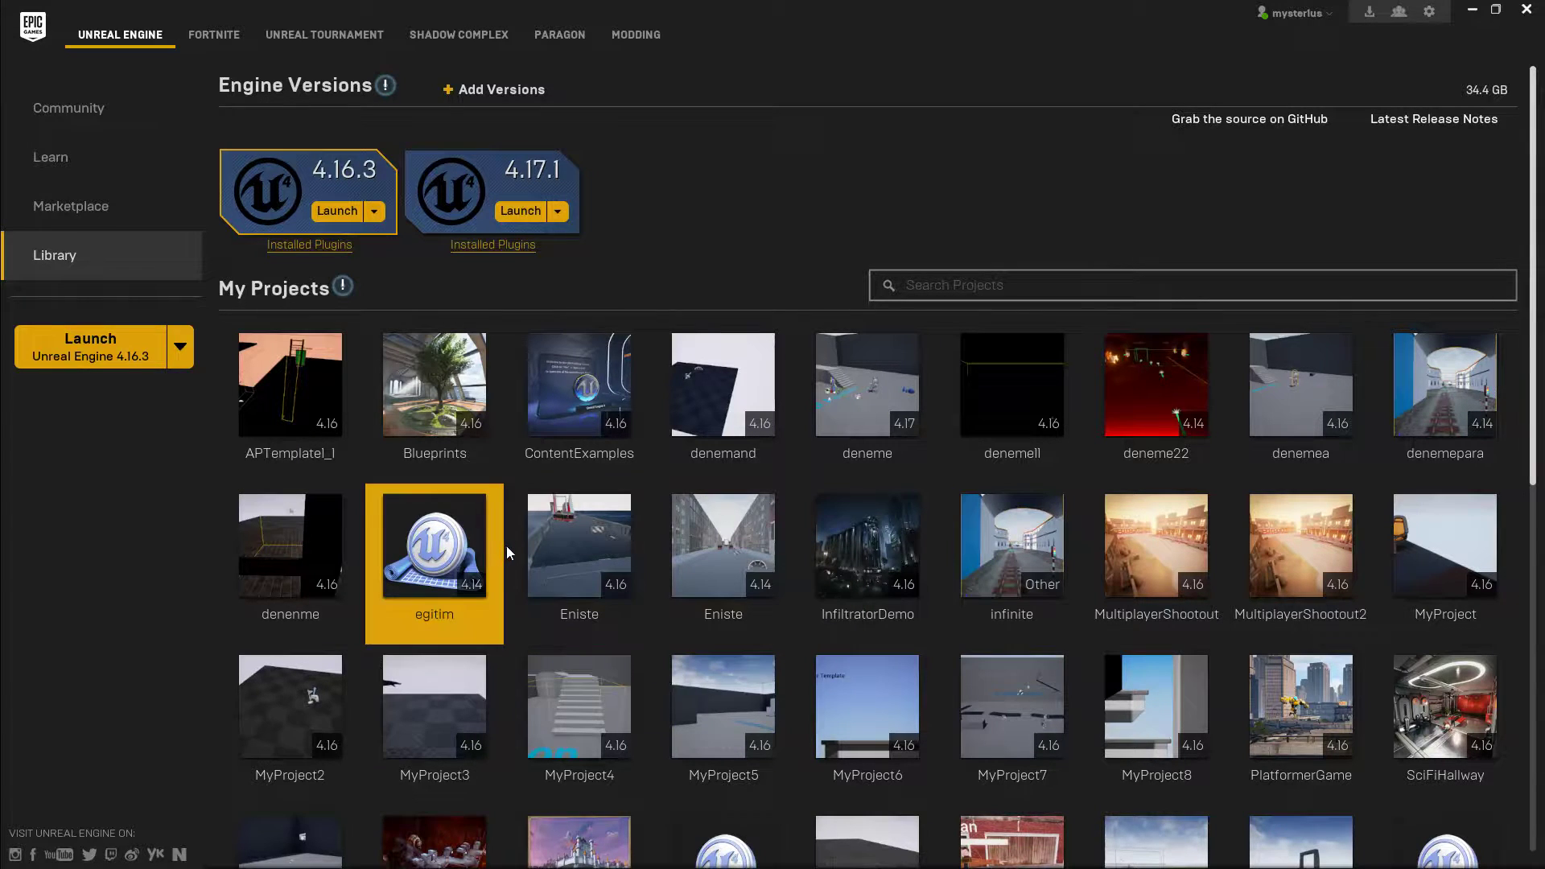
click(515, 558)
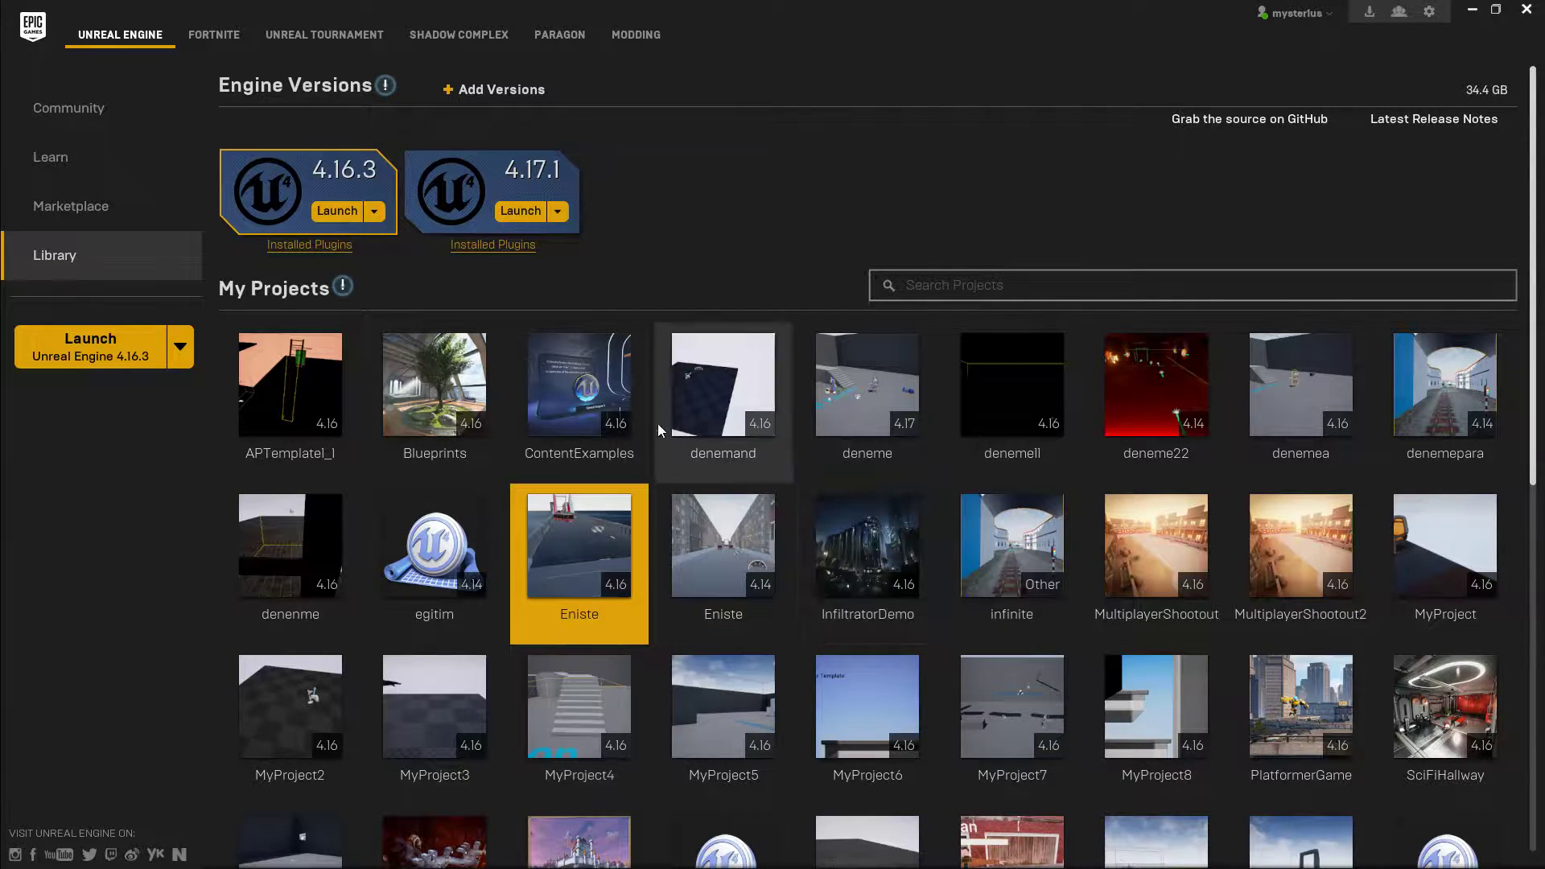
Step: Minimize the Epic Games Launcher to reveal the desktop behind the loading splash
key(super)
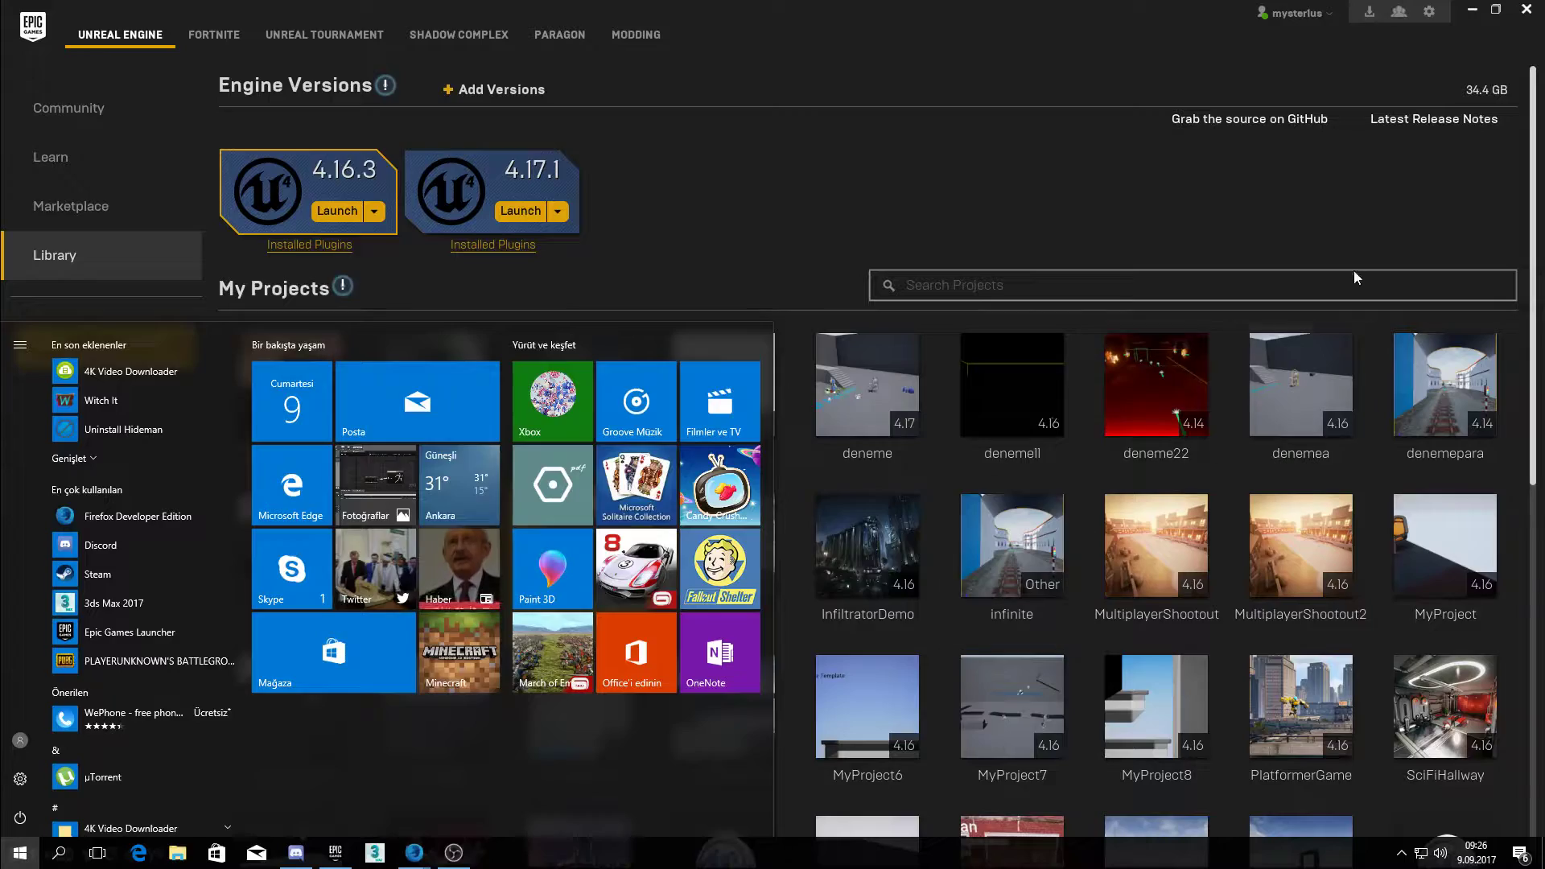
click(1470, 11)
click(1472, 9)
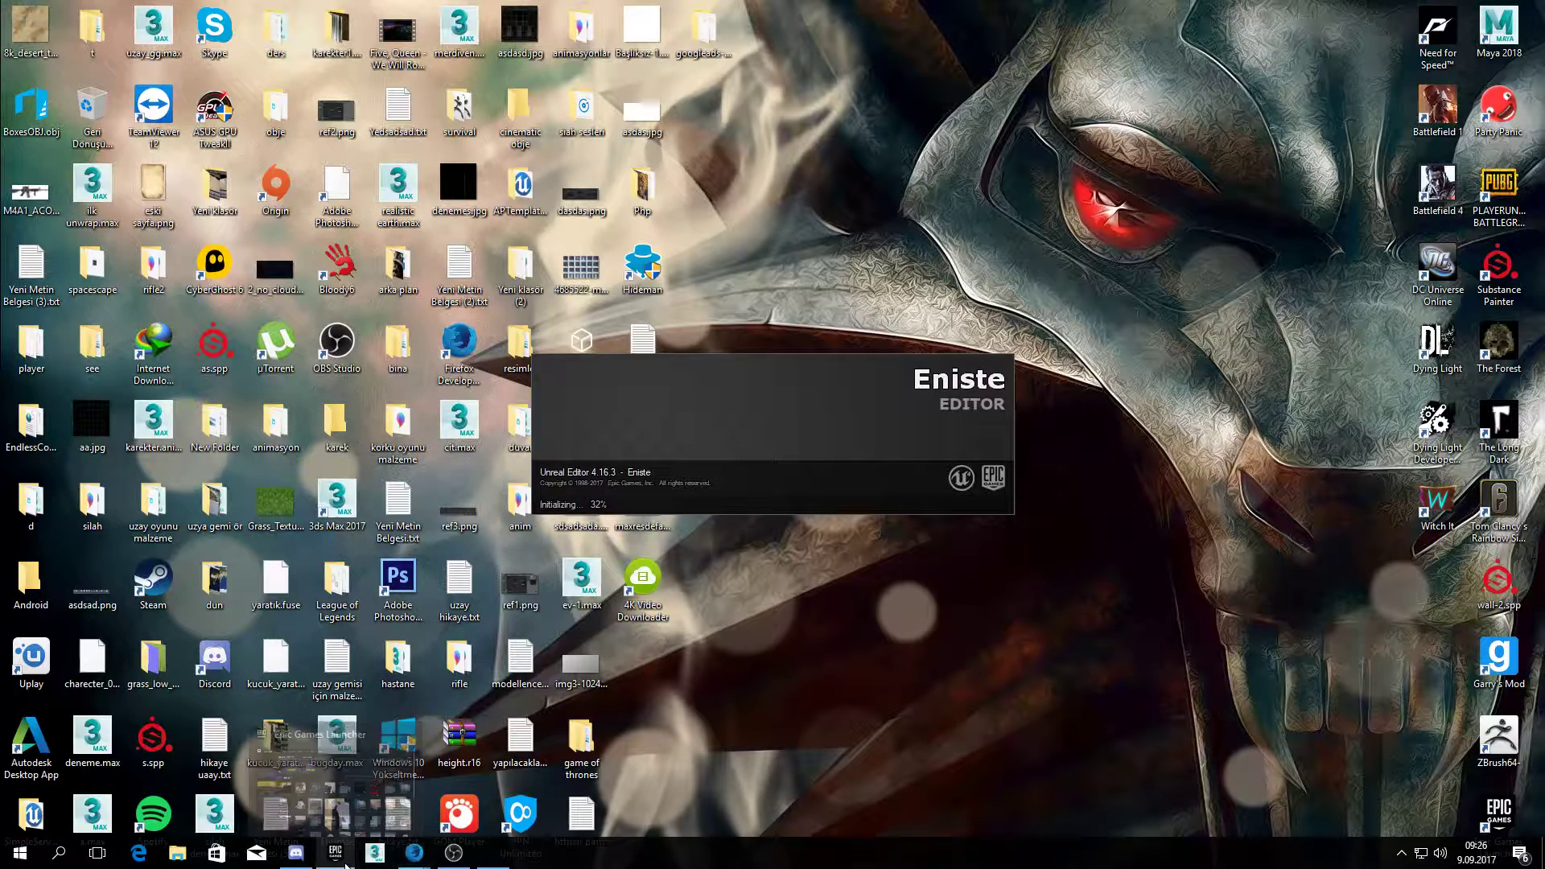
Step: In the Project Browser's New Project page, choose the Side Scroller template
mouse_move(492, 853)
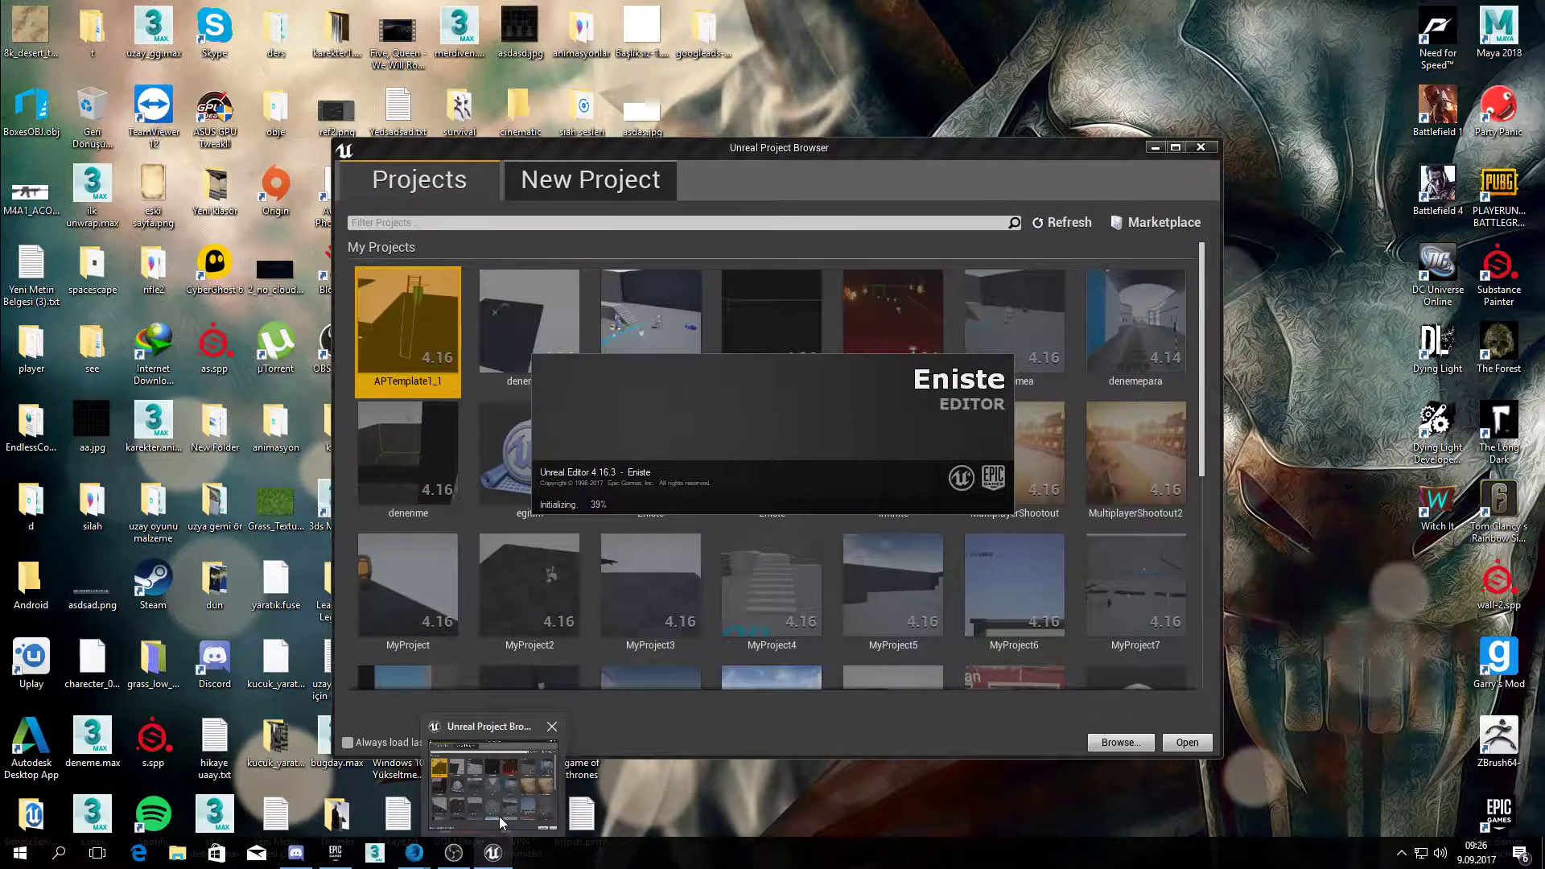
click(500, 821)
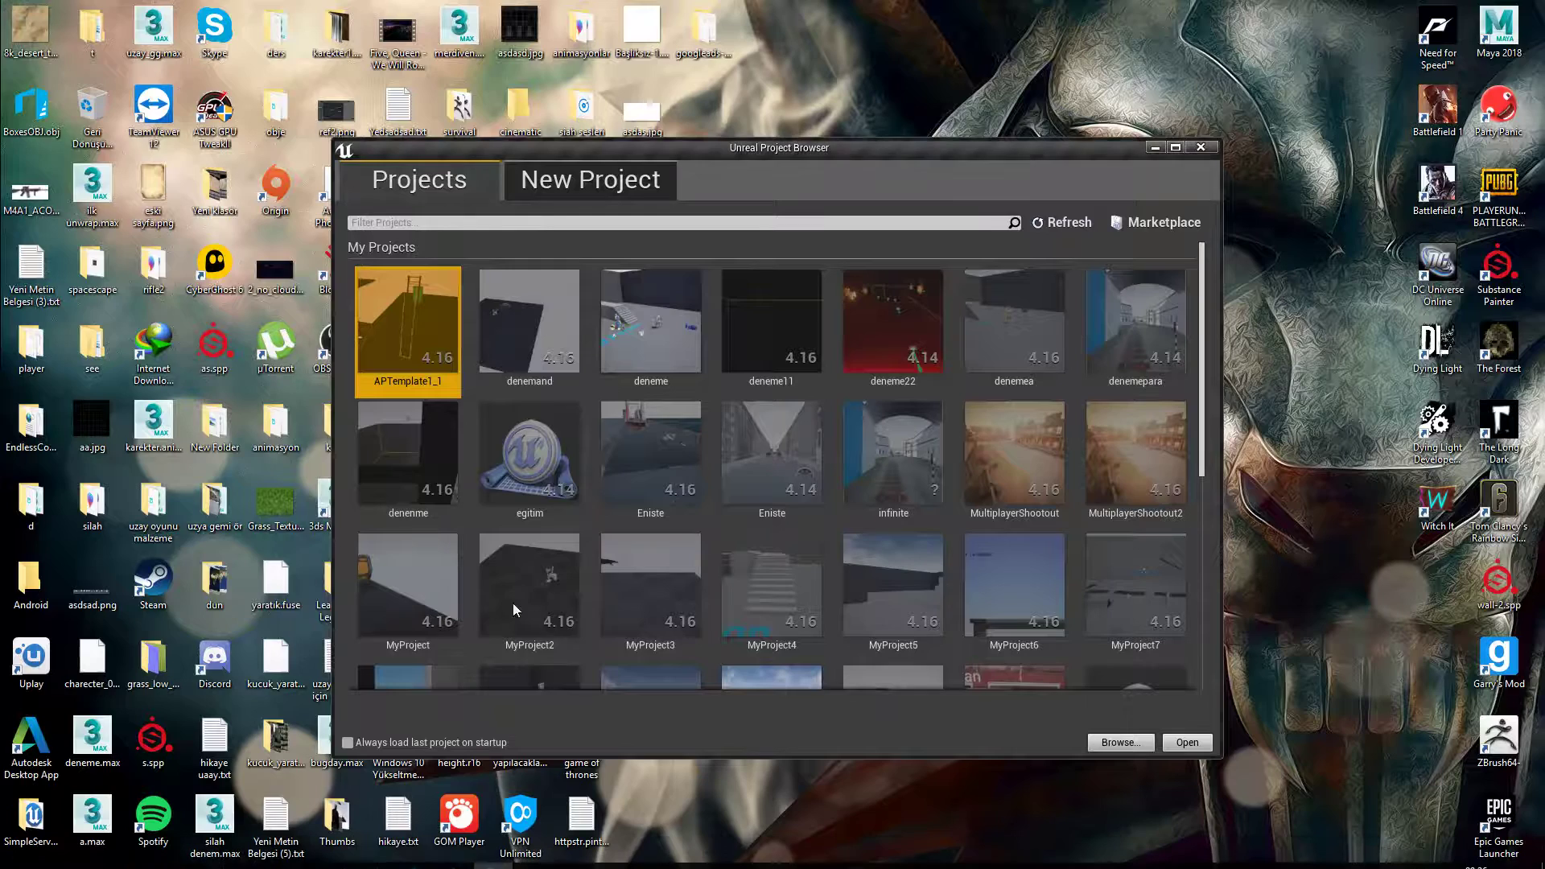
click(563, 181)
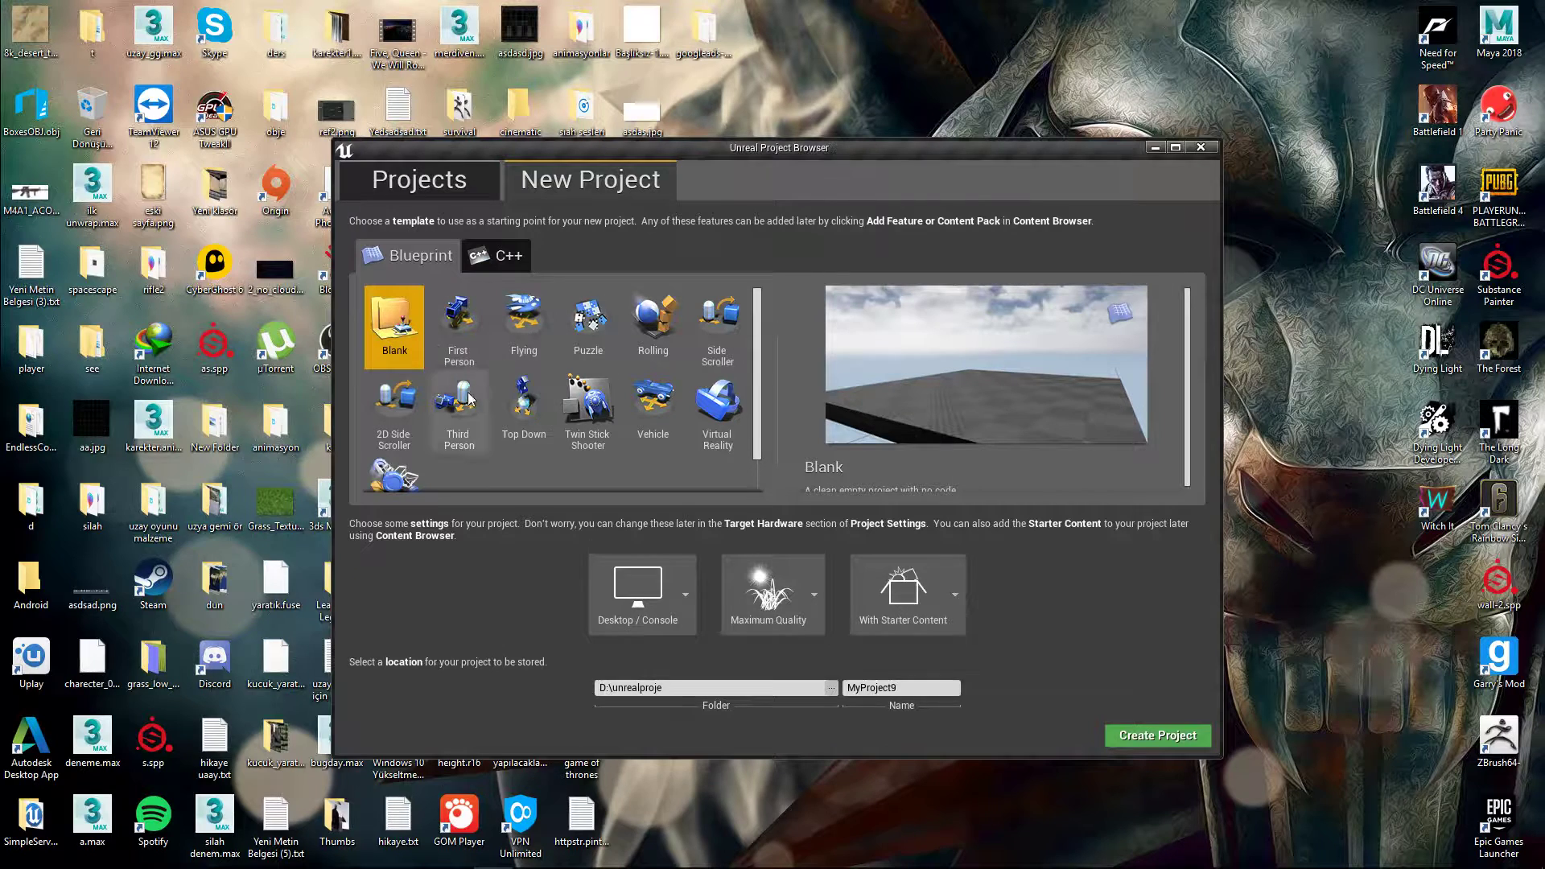
click(471, 439)
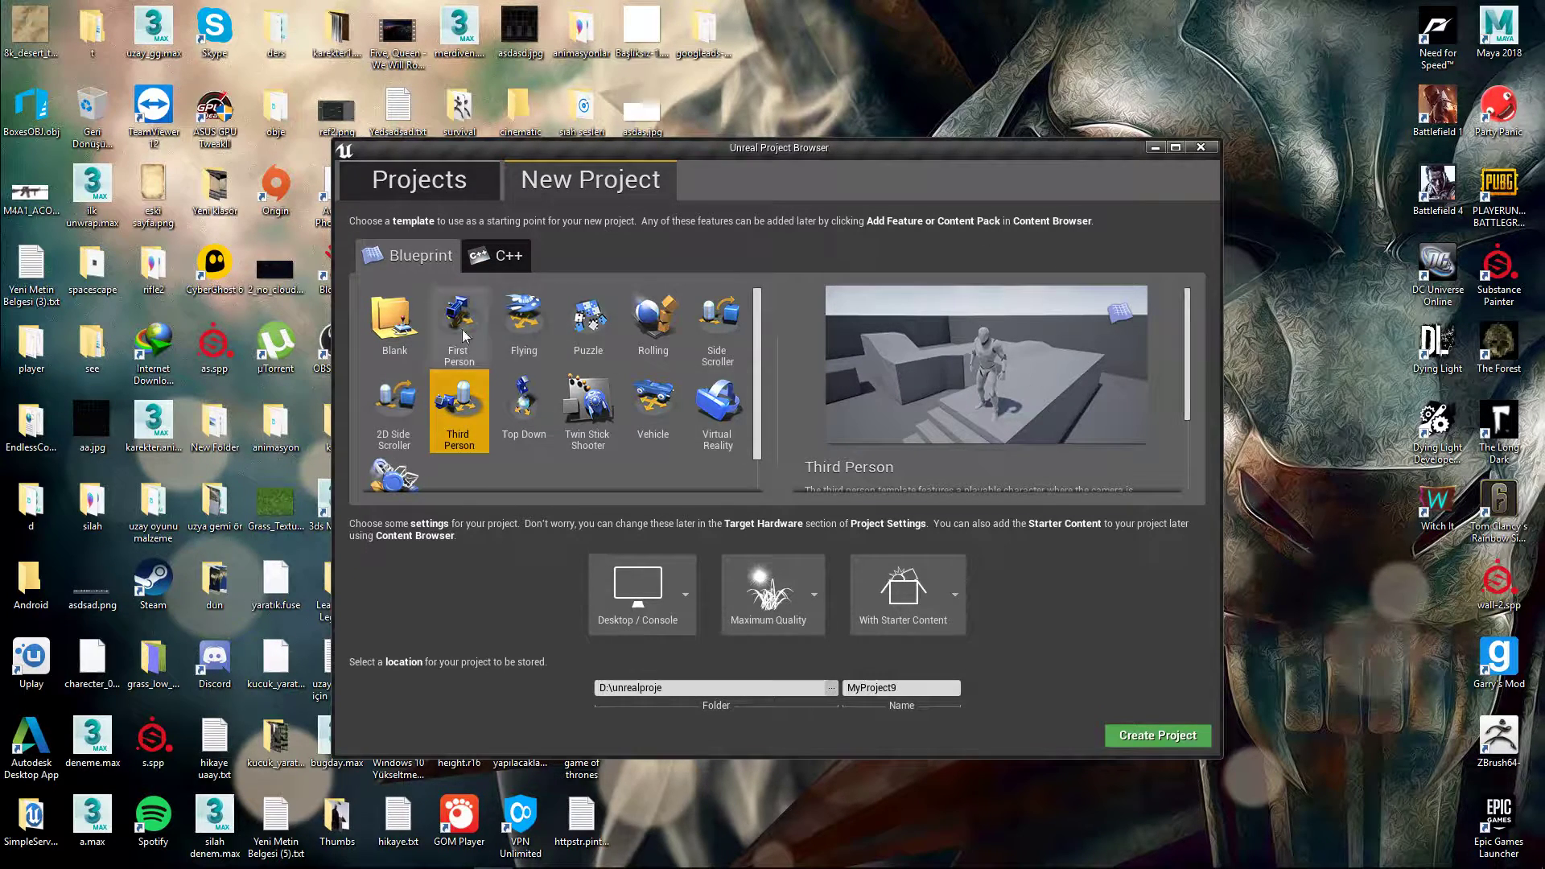
click(746, 327)
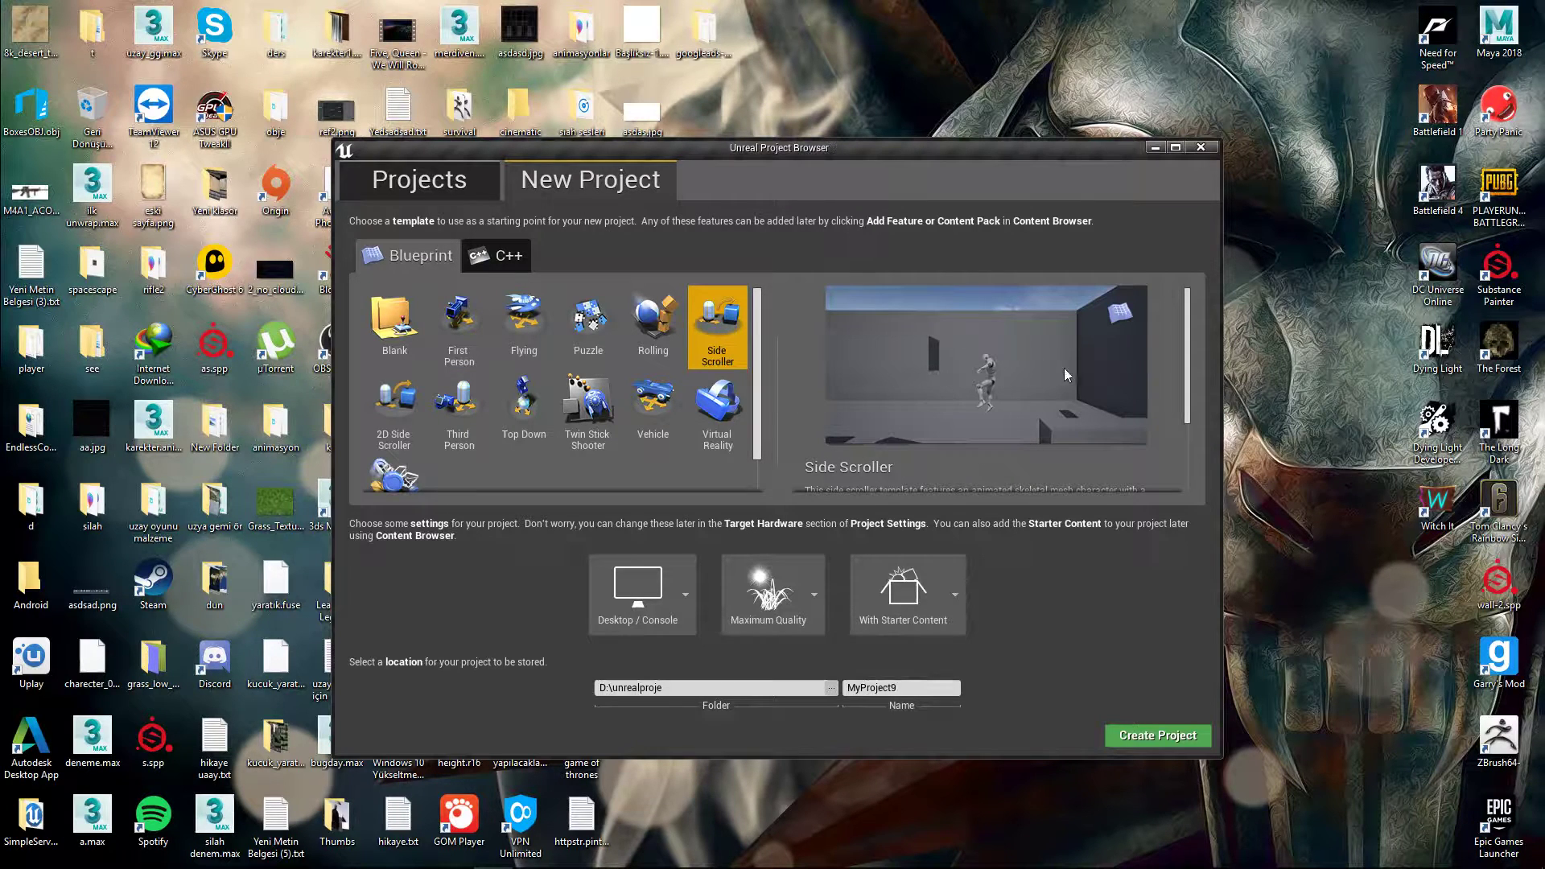
click(383, 425)
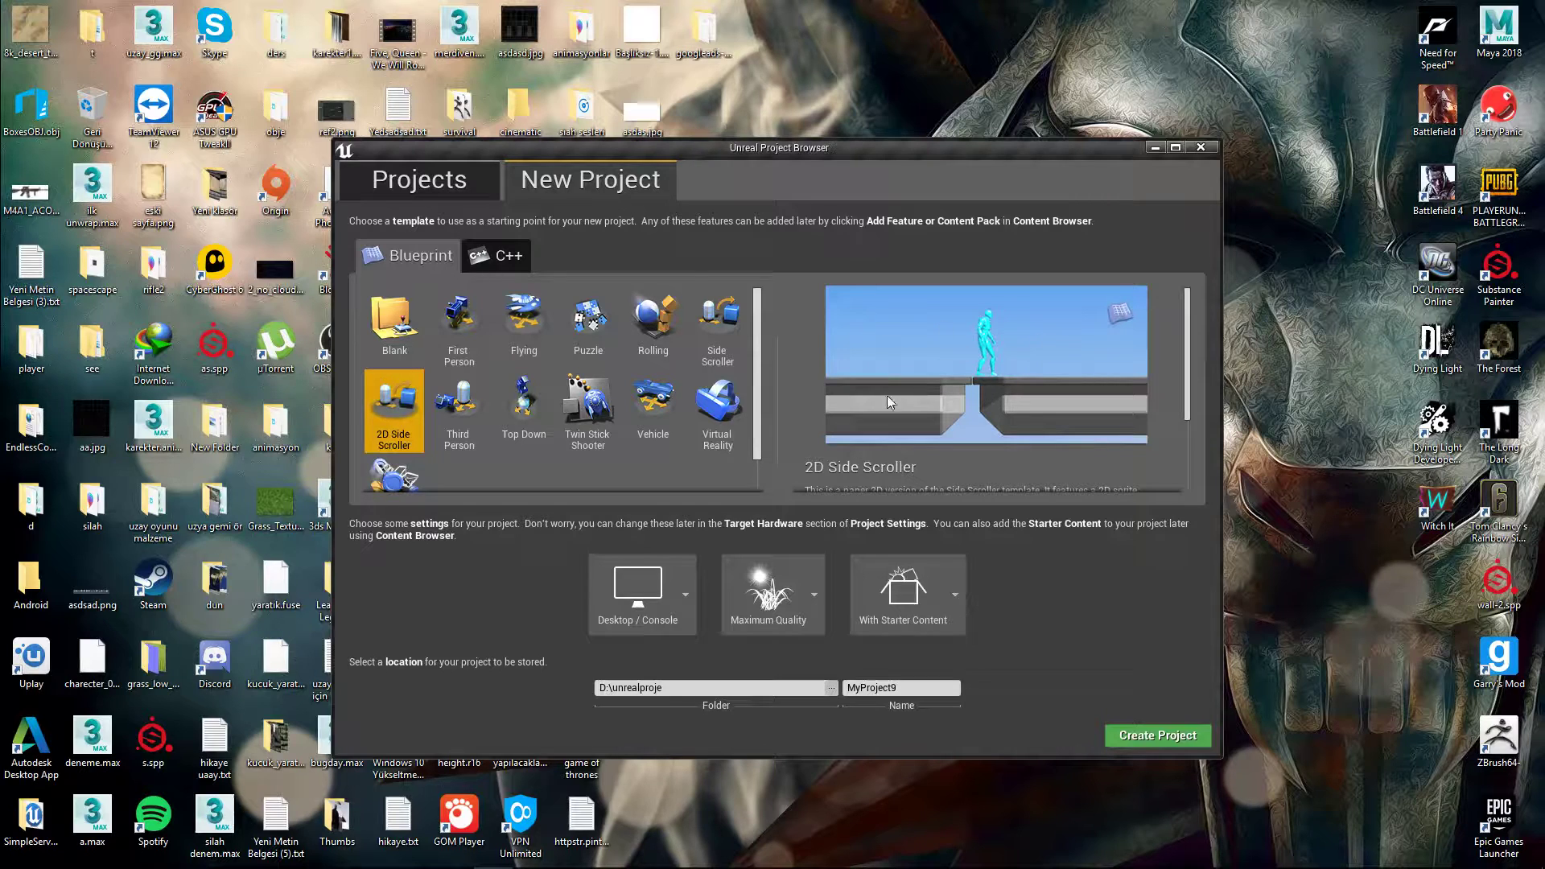
click(524, 406)
click(524, 322)
click(704, 422)
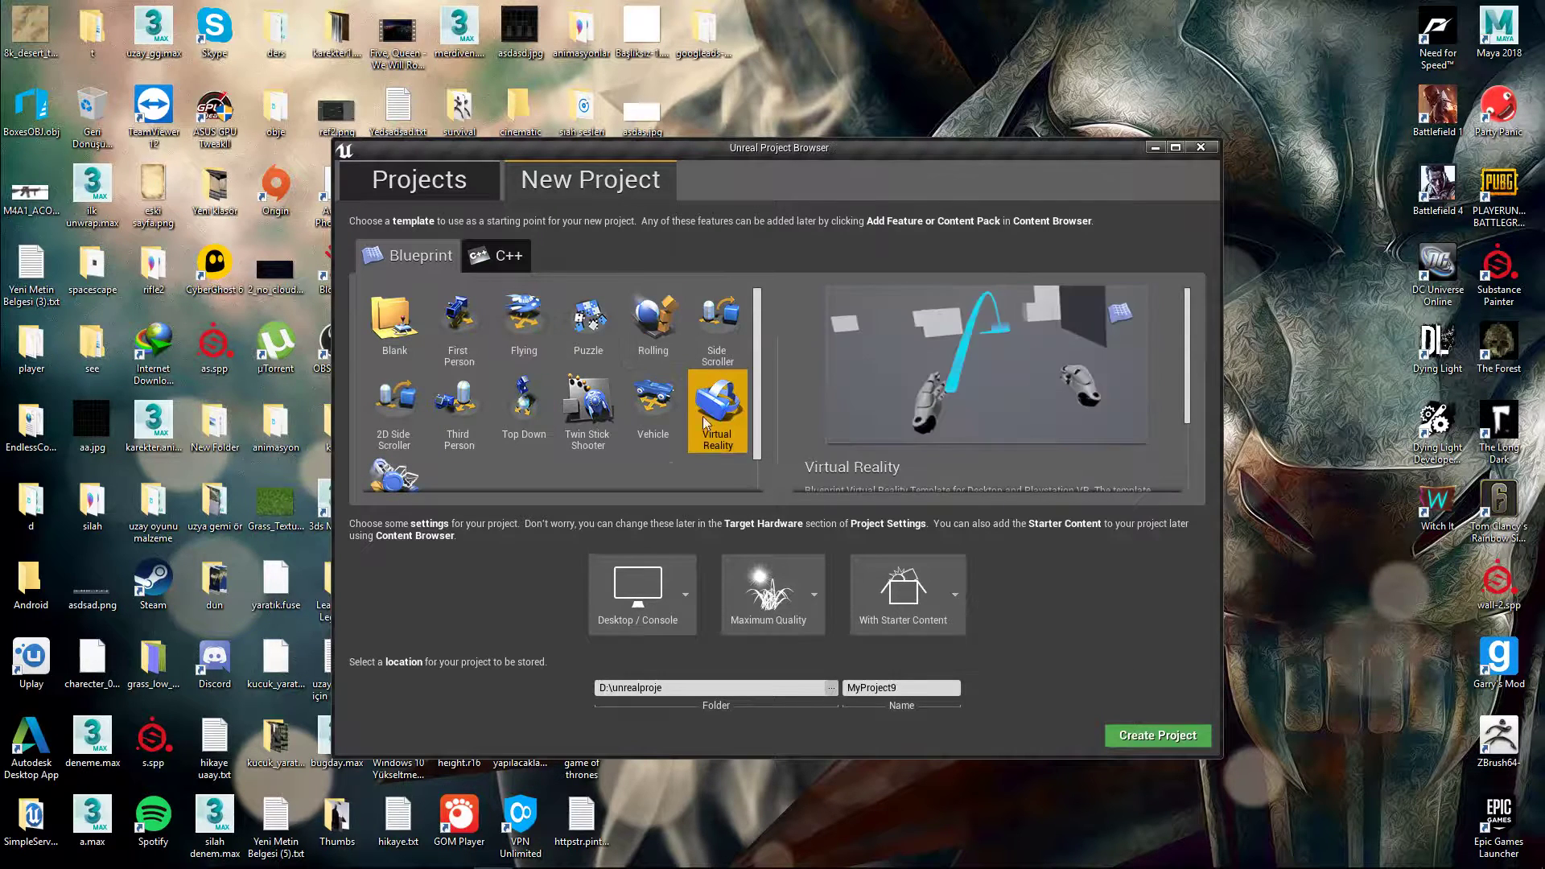
click(708, 341)
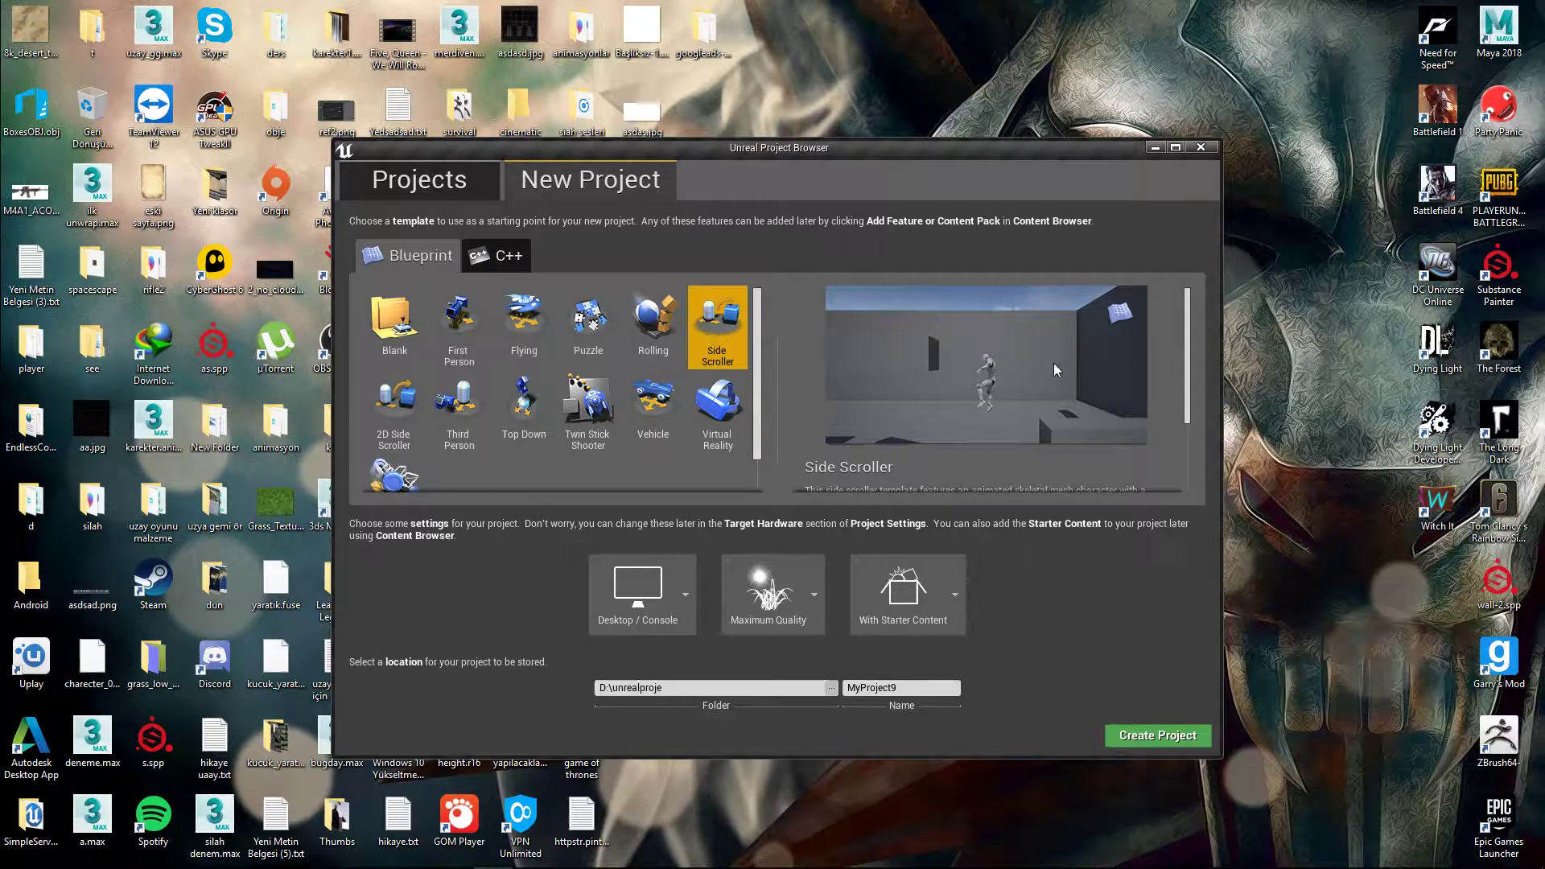
Step: Set Mobile / Tablet, Scalable 3D or 2D and No Starter Content, then create the project
click(637, 595)
click(632, 673)
click(681, 628)
click(724, 676)
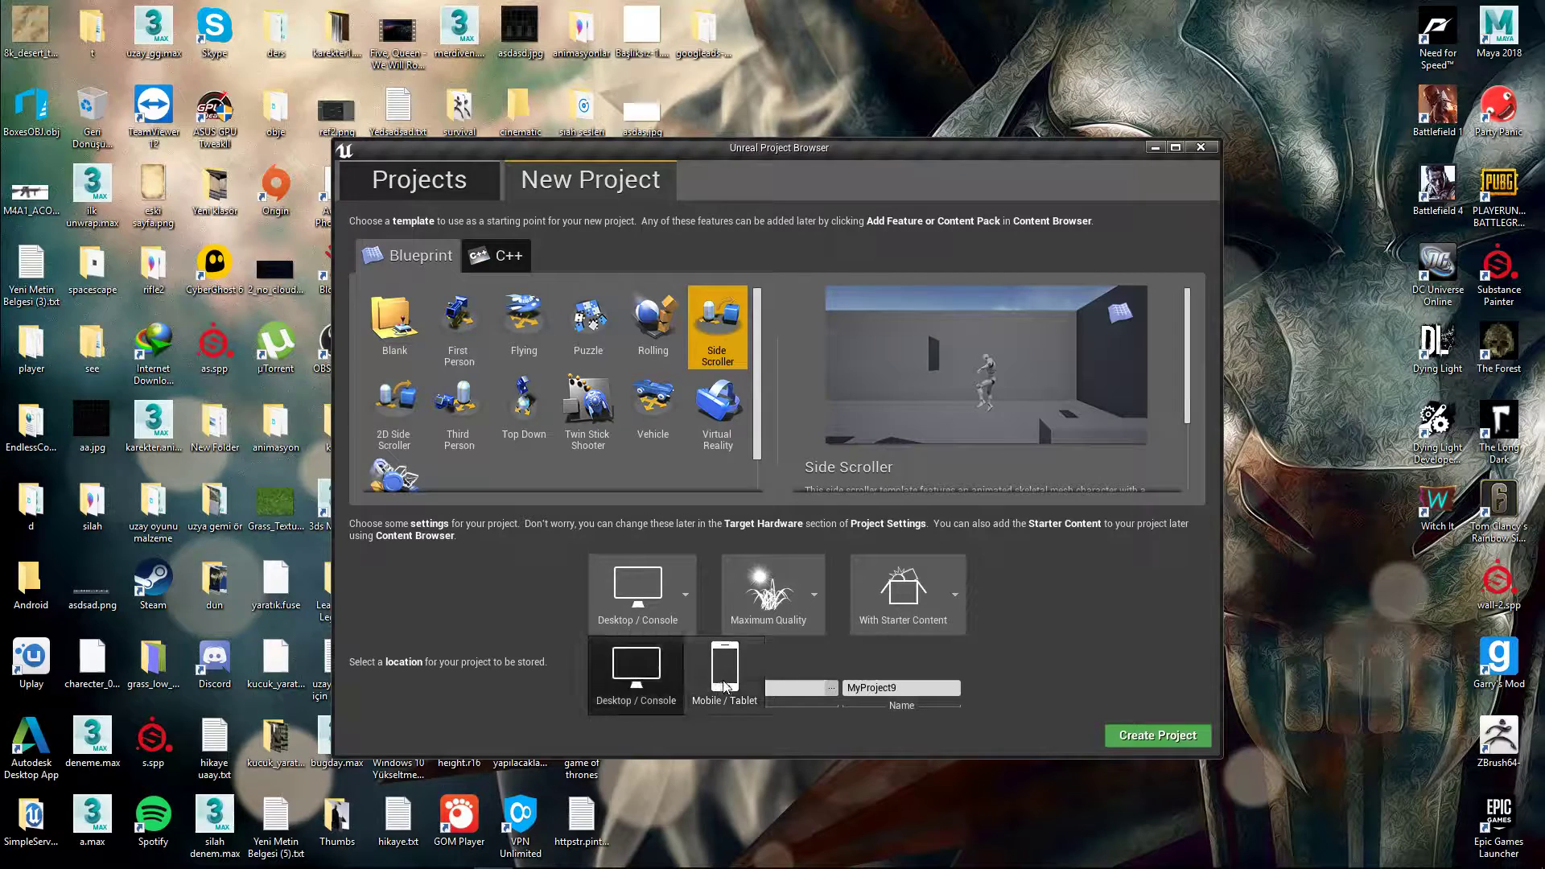
click(780, 575)
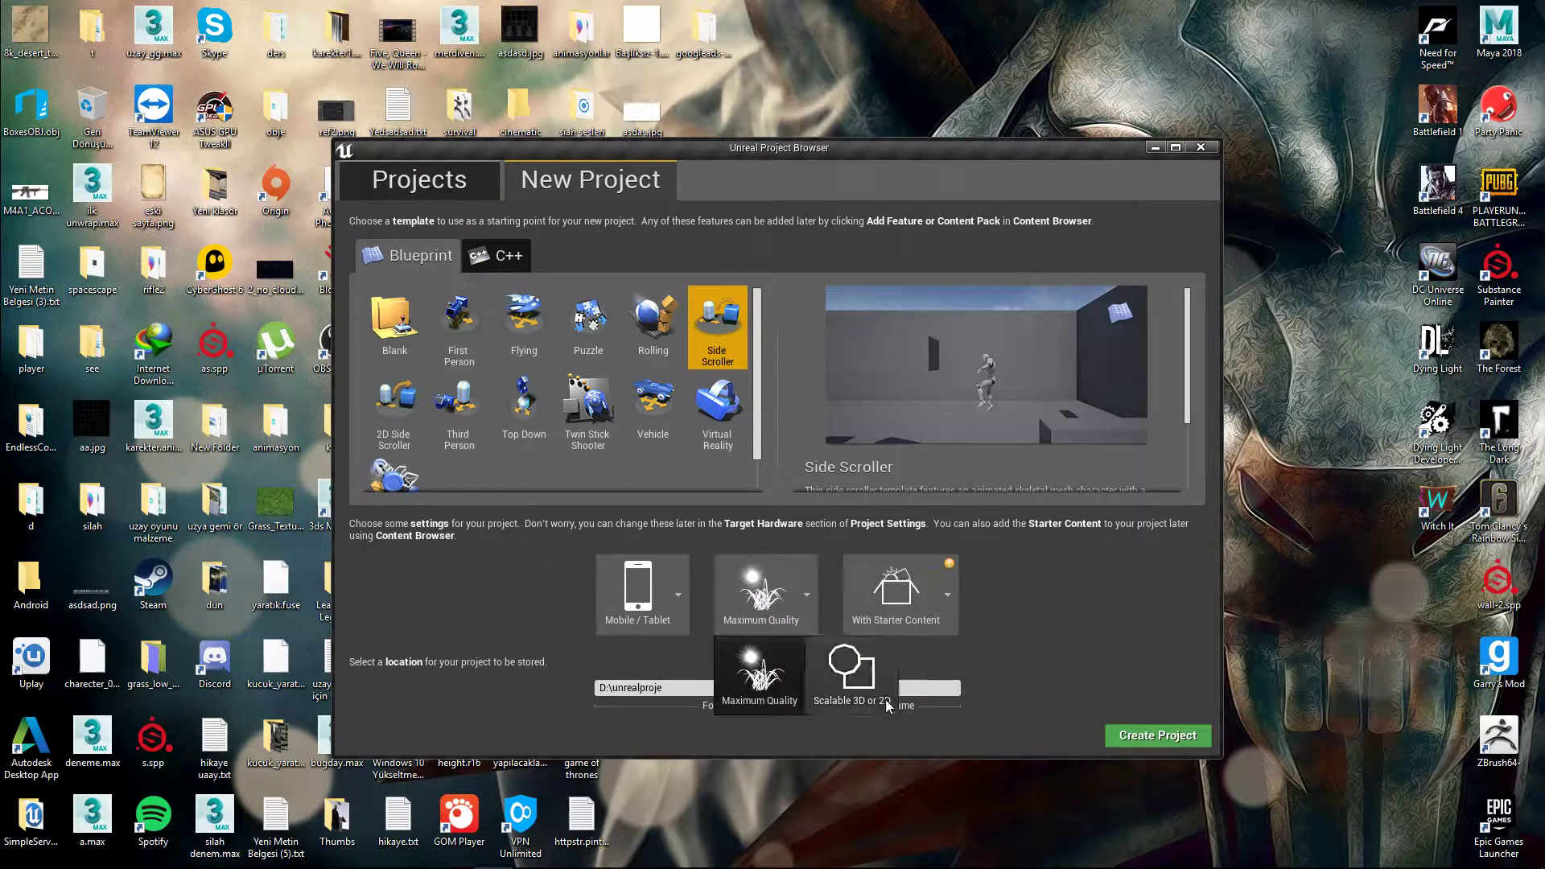
click(851, 672)
click(948, 595)
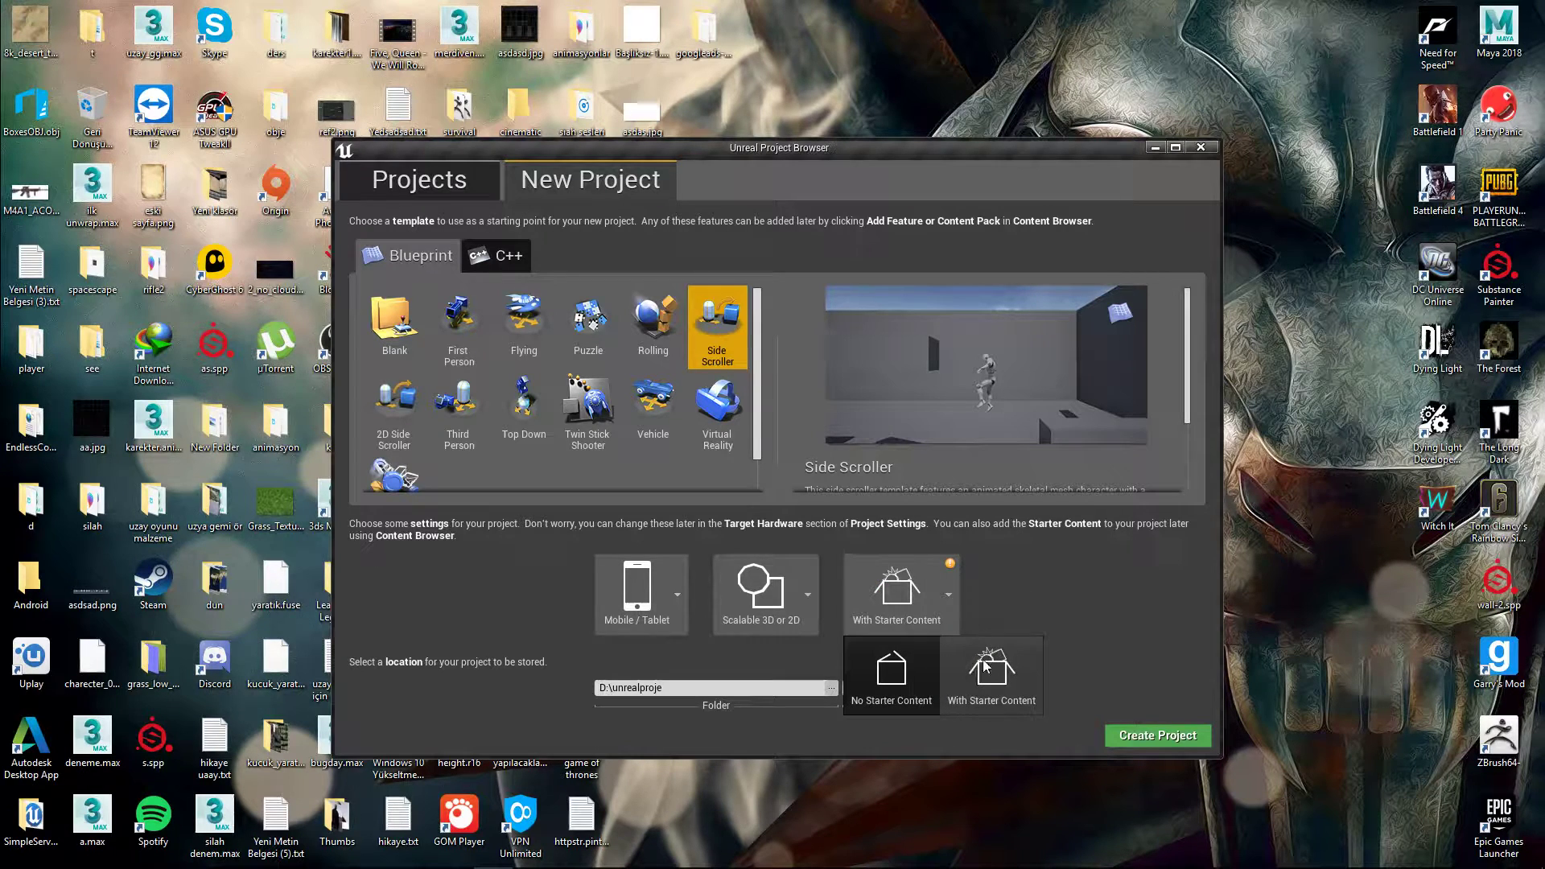
click(891, 672)
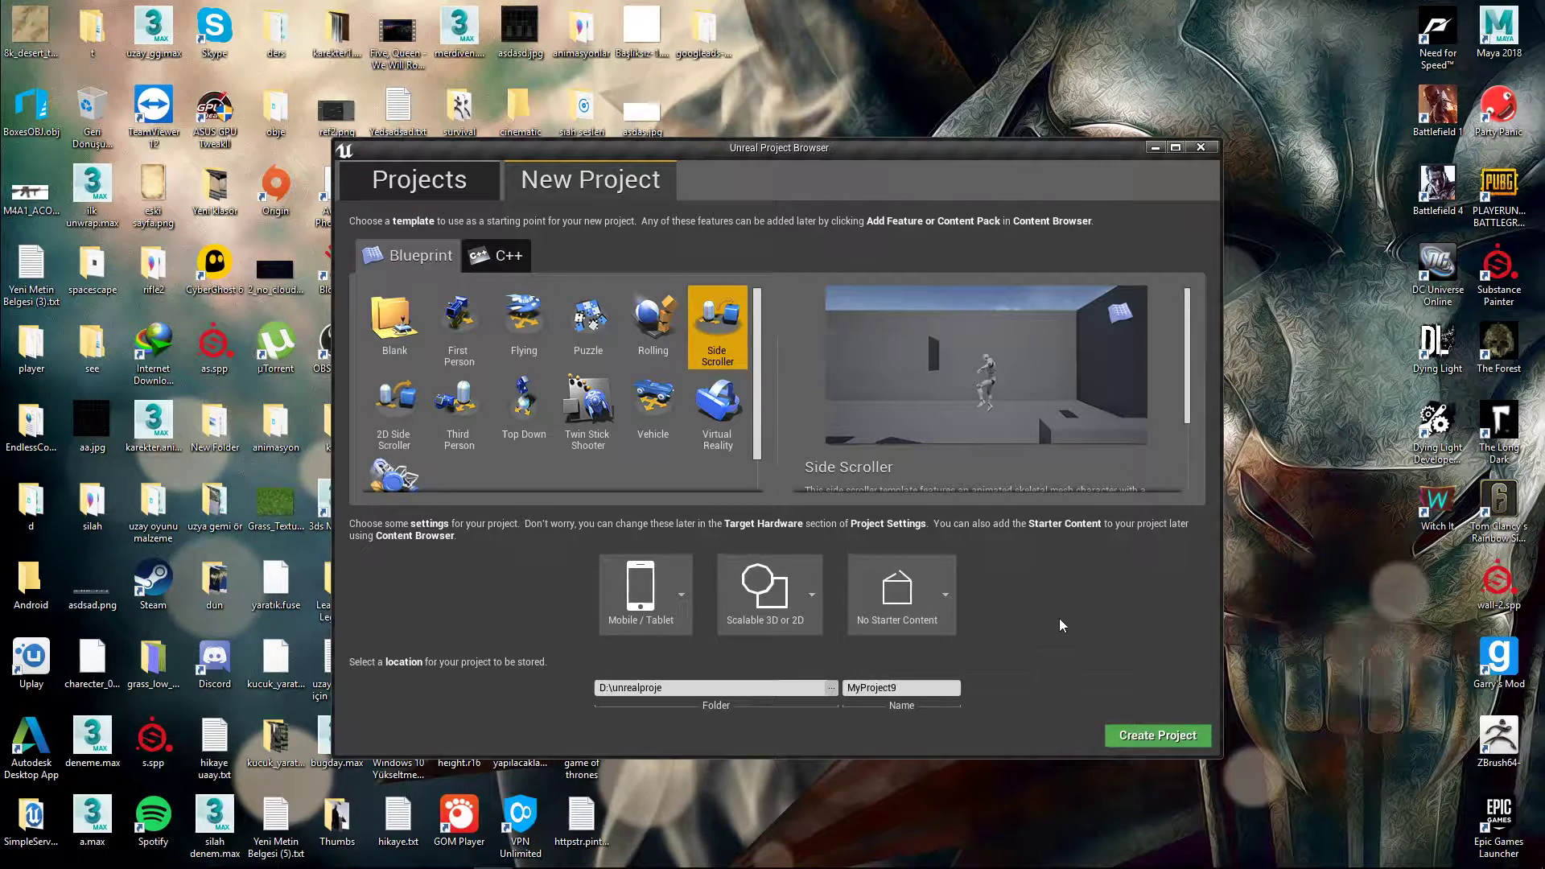
click(1144, 729)
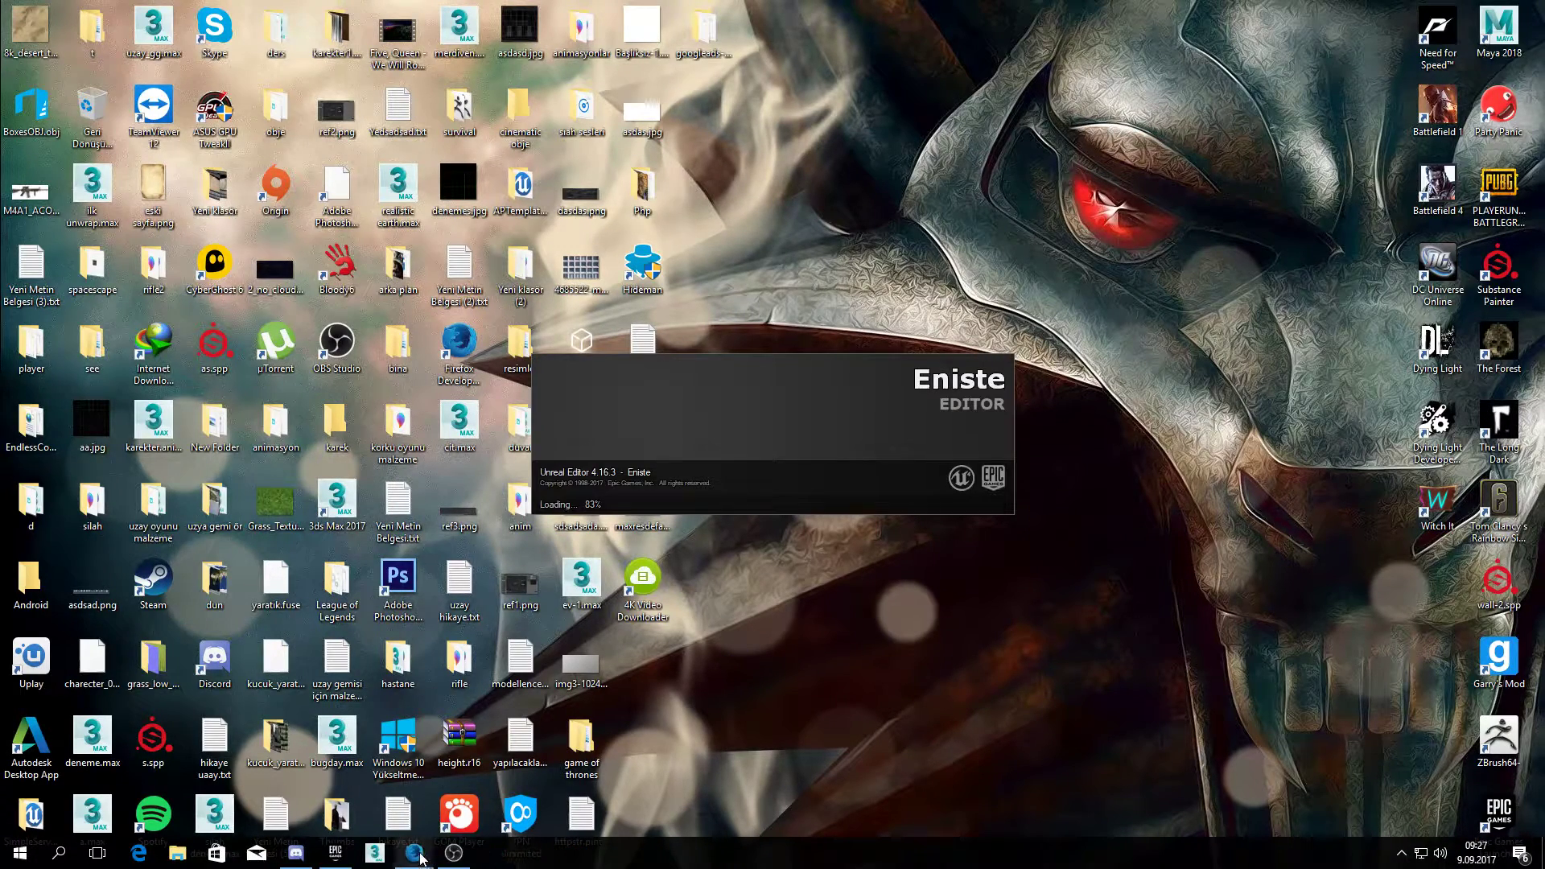
Step: Show the Required Android Setup page maximized, scrolled to the CodeWorks for Android 1R6 steps
mouse_move(417, 847)
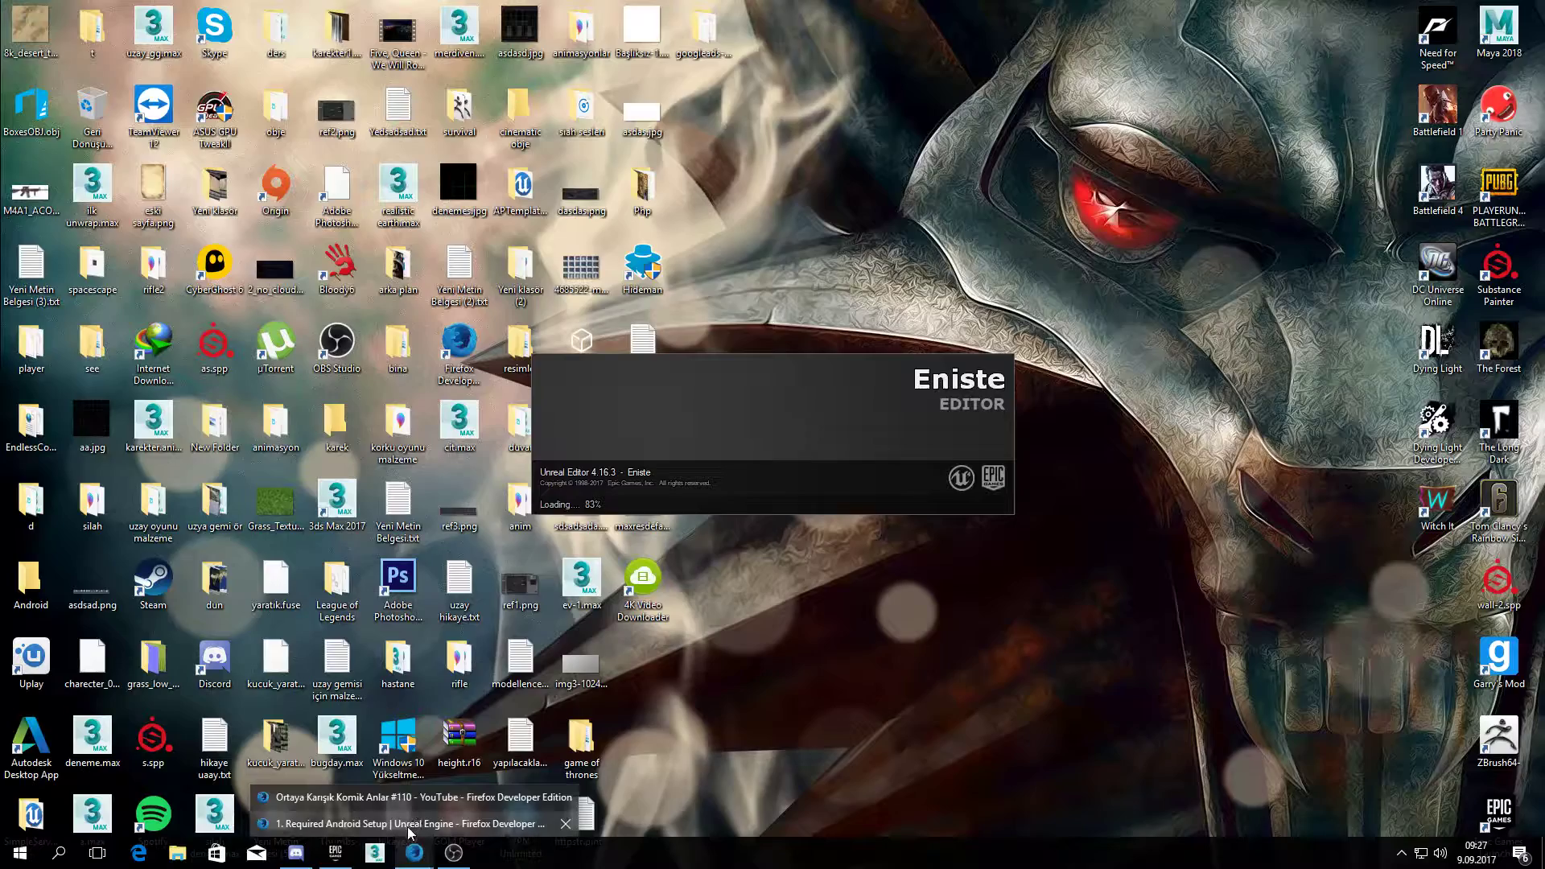
click(417, 824)
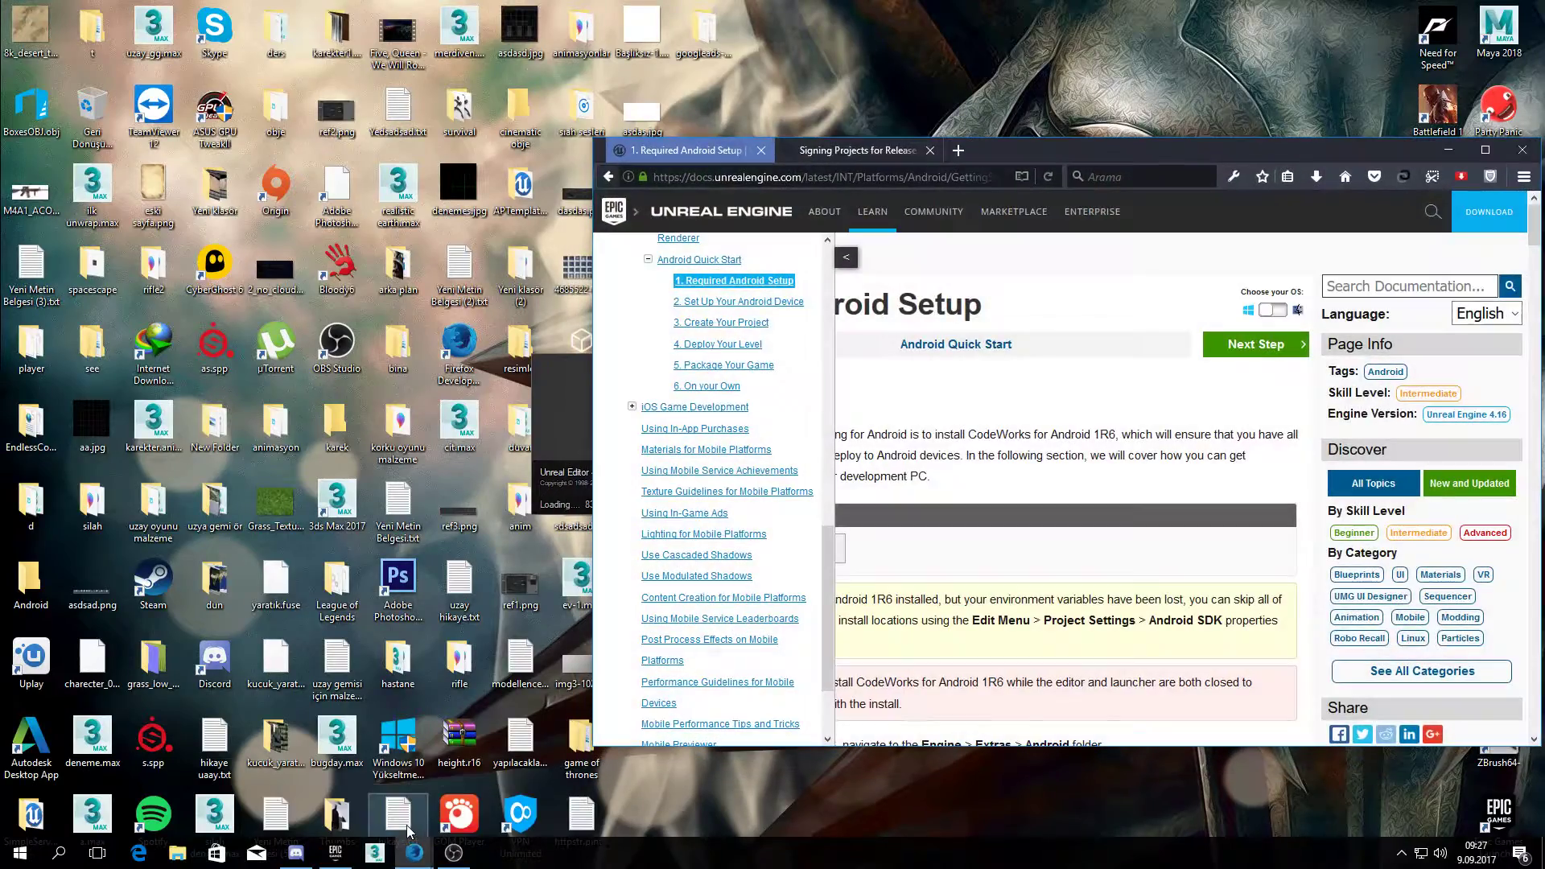
double_click(995, 142)
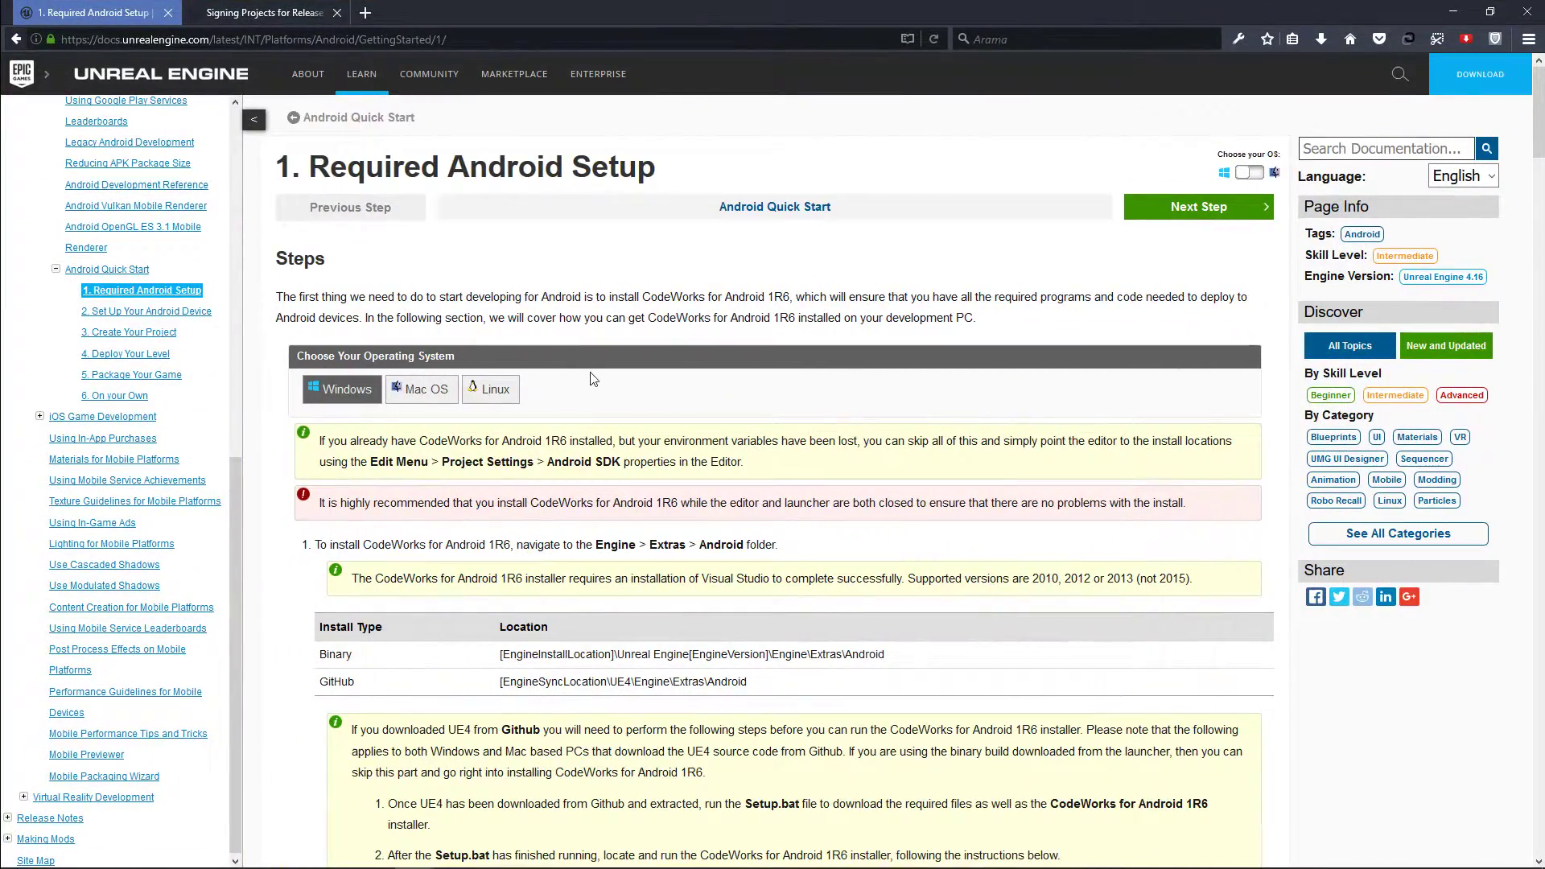
scroll(572, 433, down, 6)
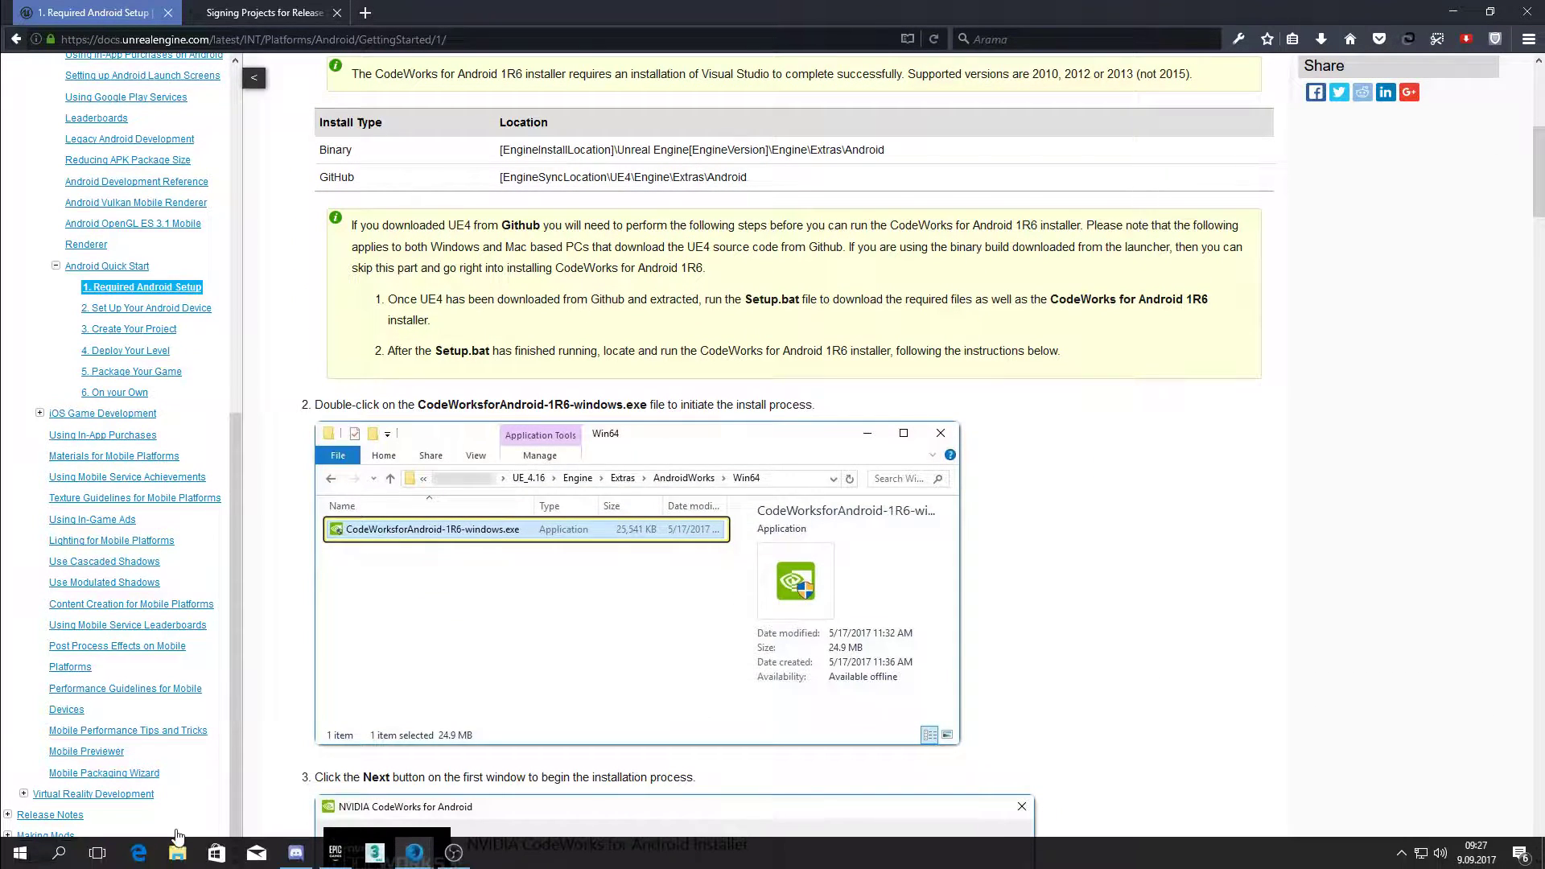
Step: Open This PC in File Explorer through the system search
click(58, 853)
text(bu)
click(135, 440)
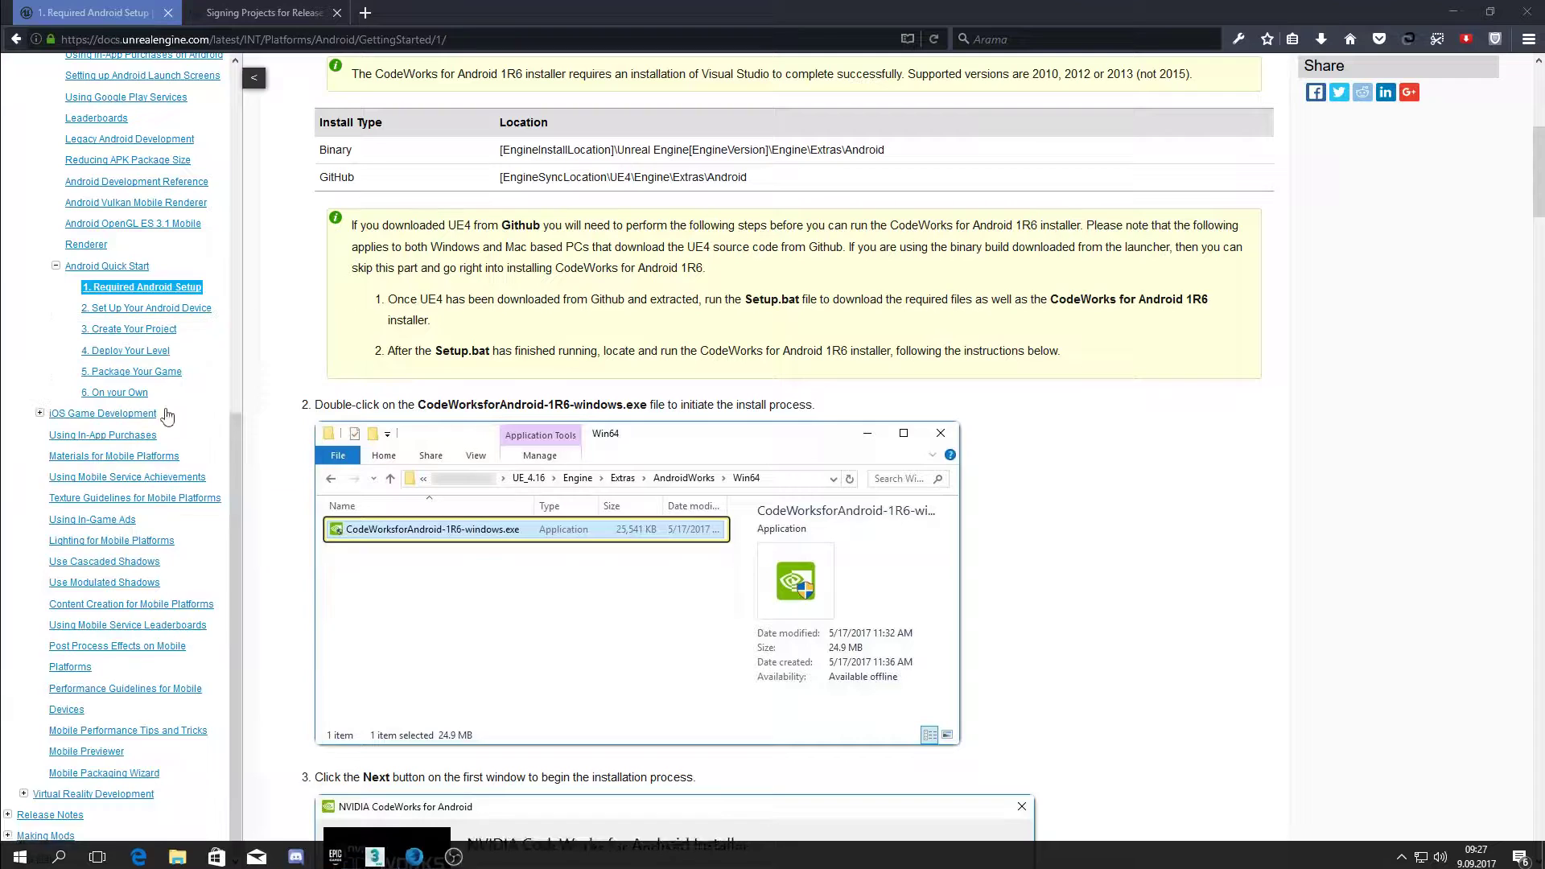
Step: Navigate to D:\epicgames\UE_4.17\Engine\Extras\AndroidWorks\Win64
double_click(994, 323)
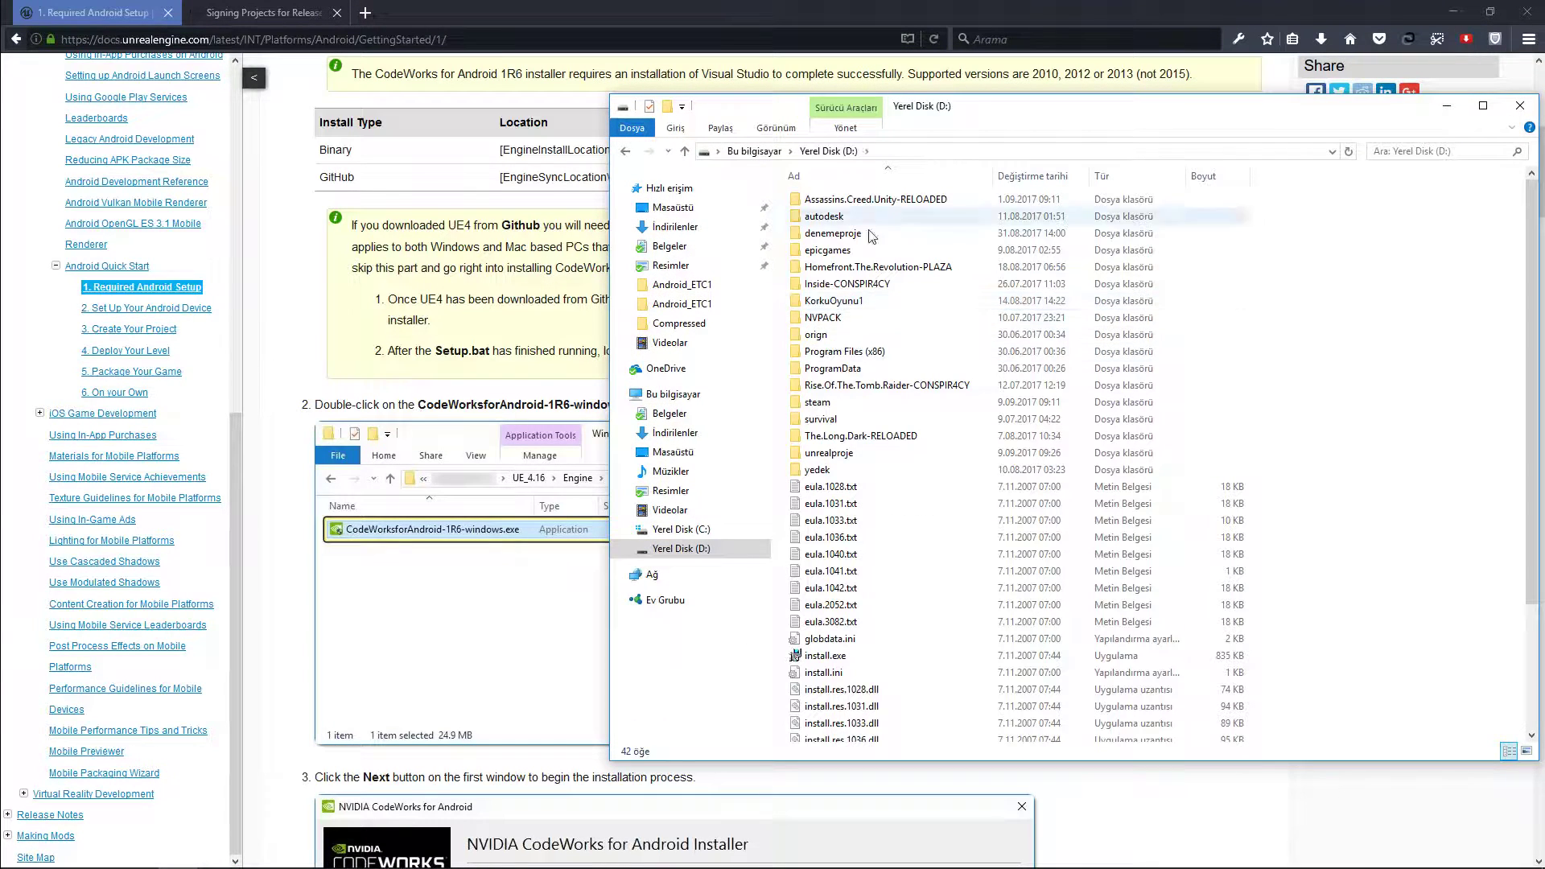
double_click(876, 322)
click(845, 153)
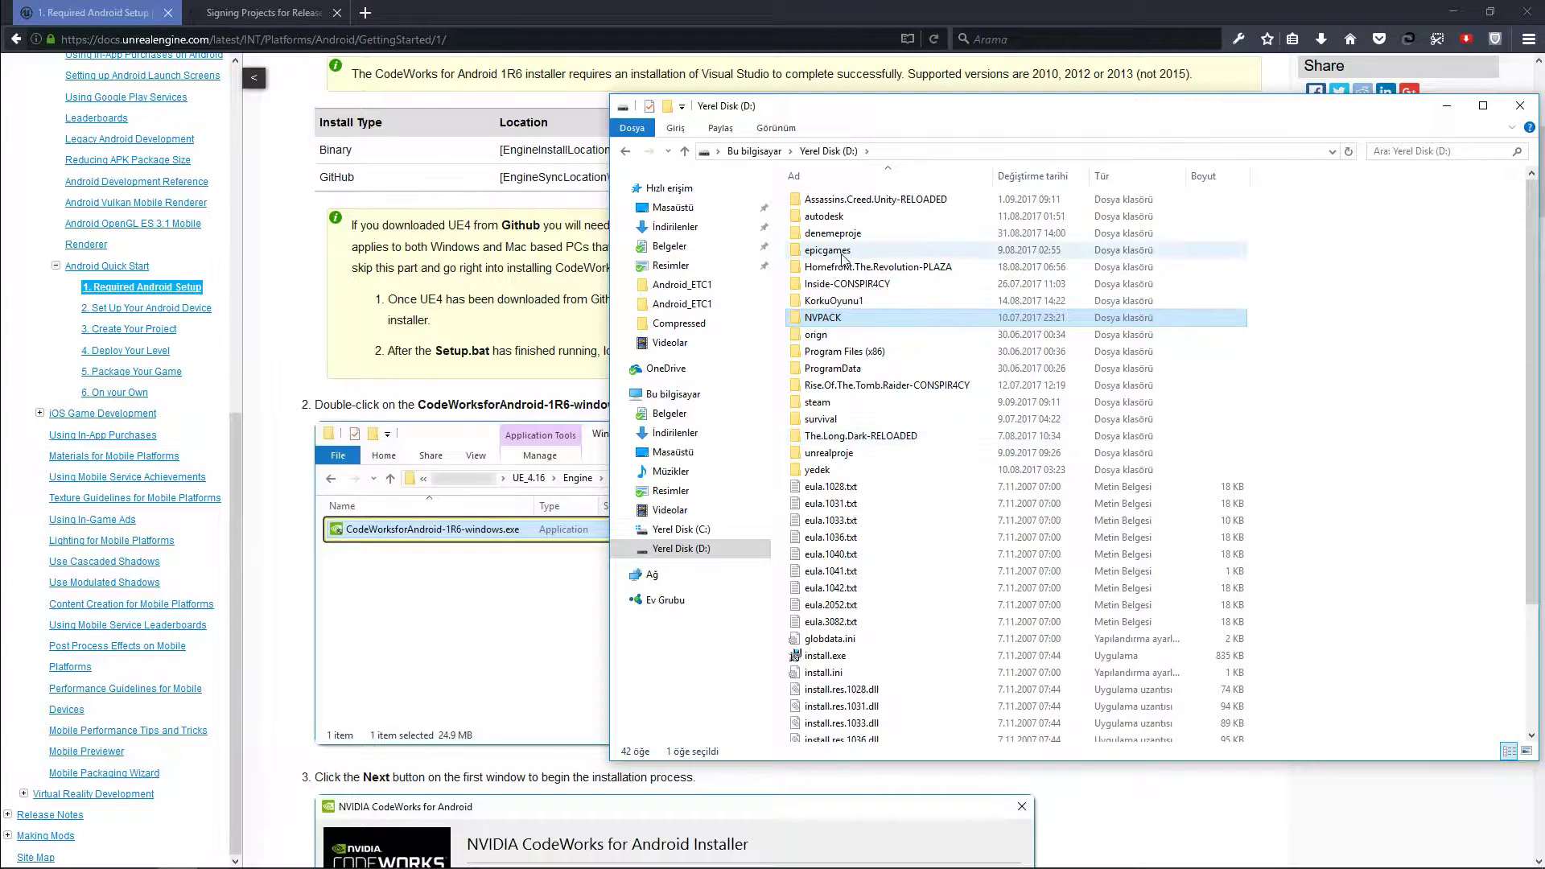
double_click(801, 251)
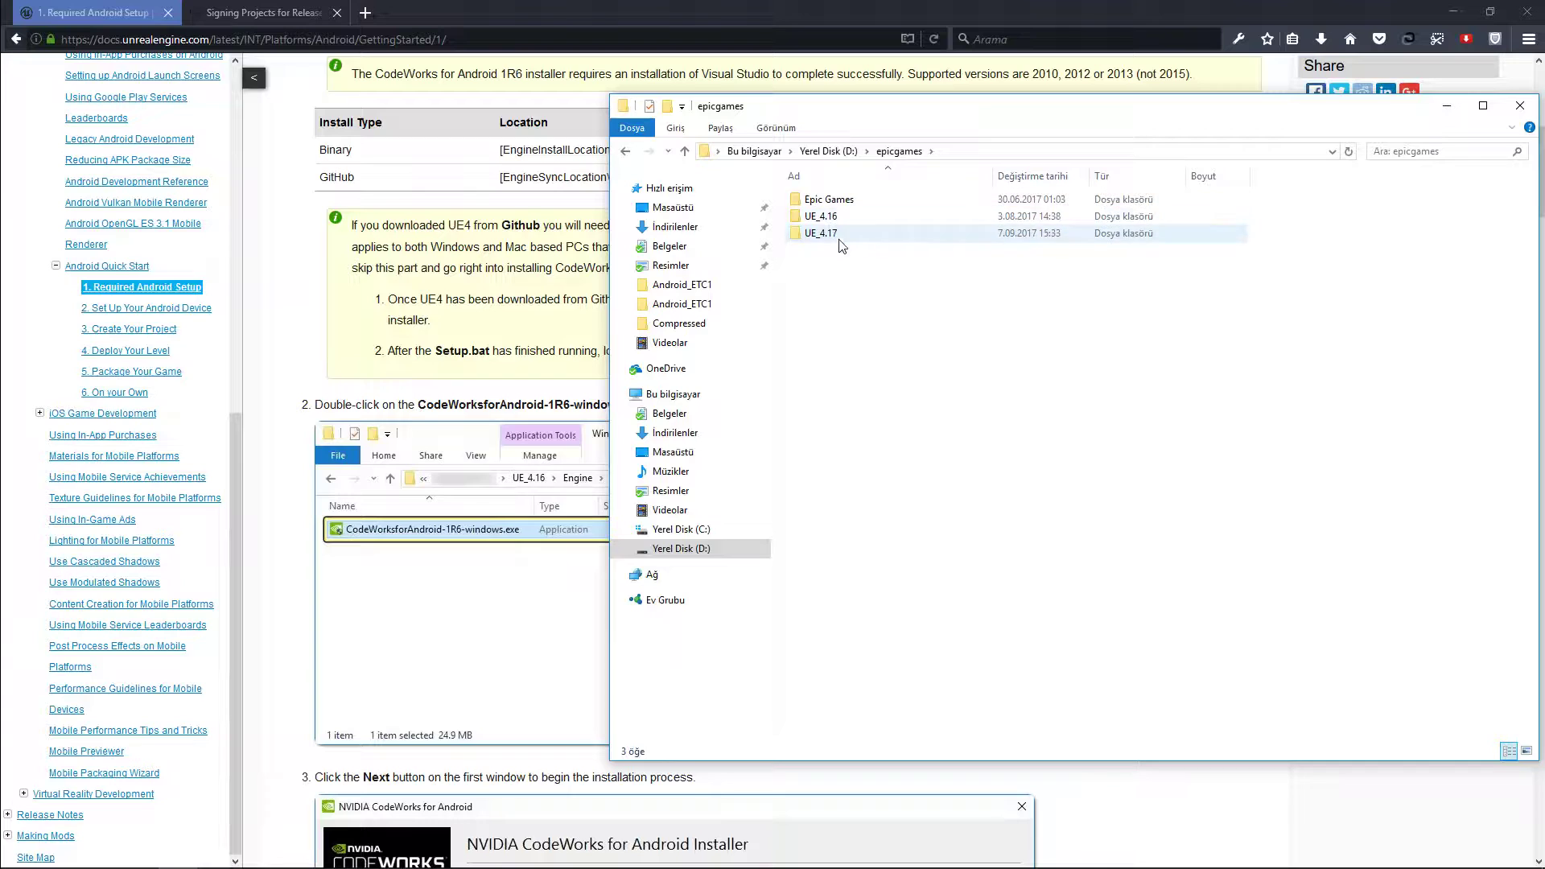
double_click(841, 235)
double_click(829, 205)
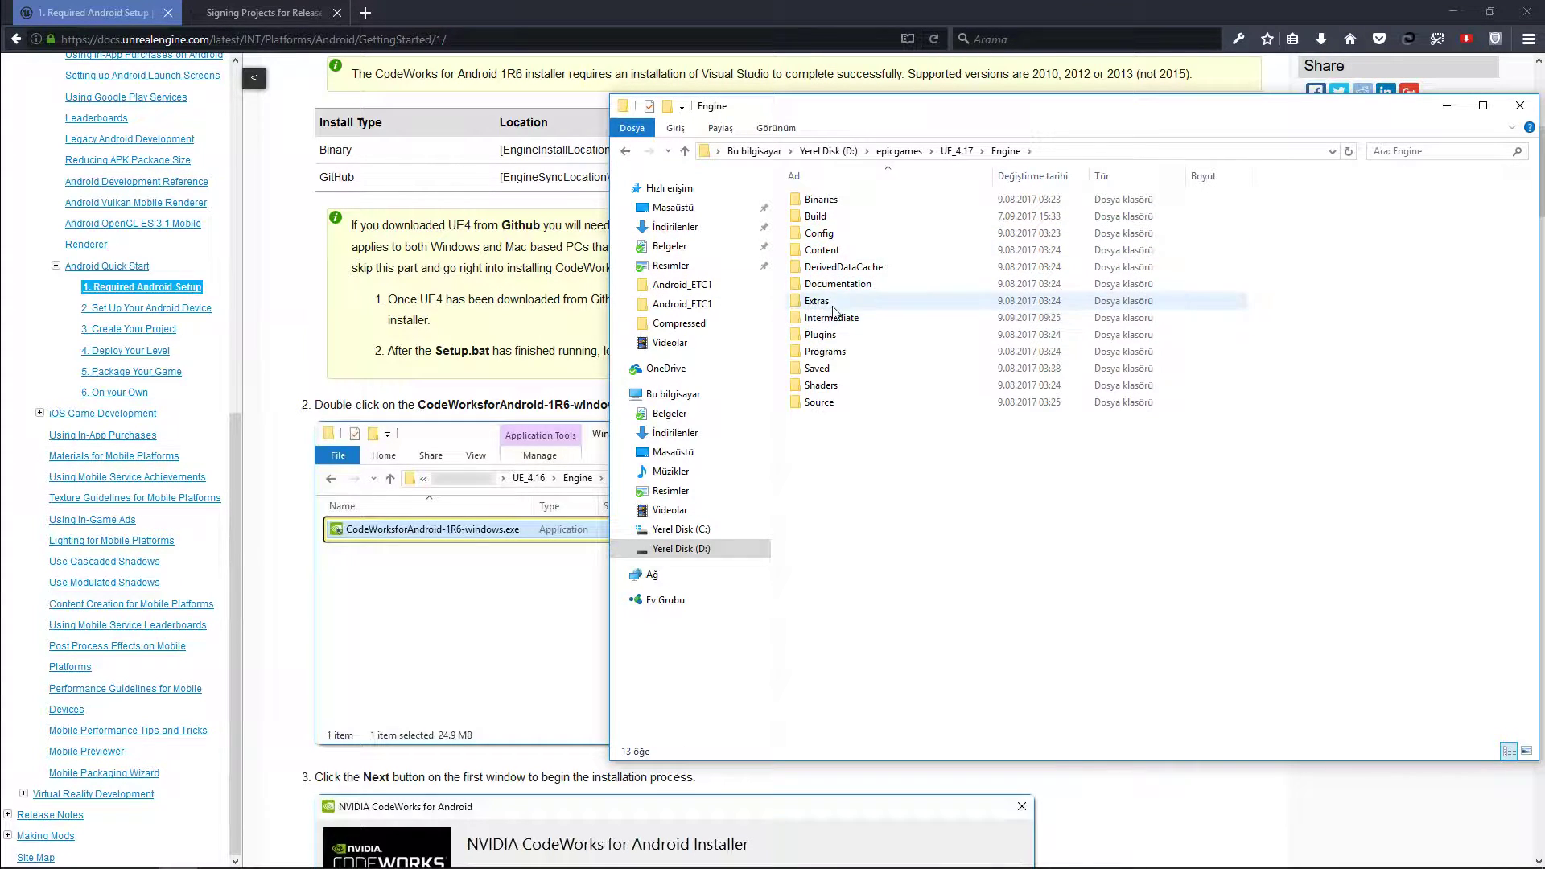
double_click(797, 301)
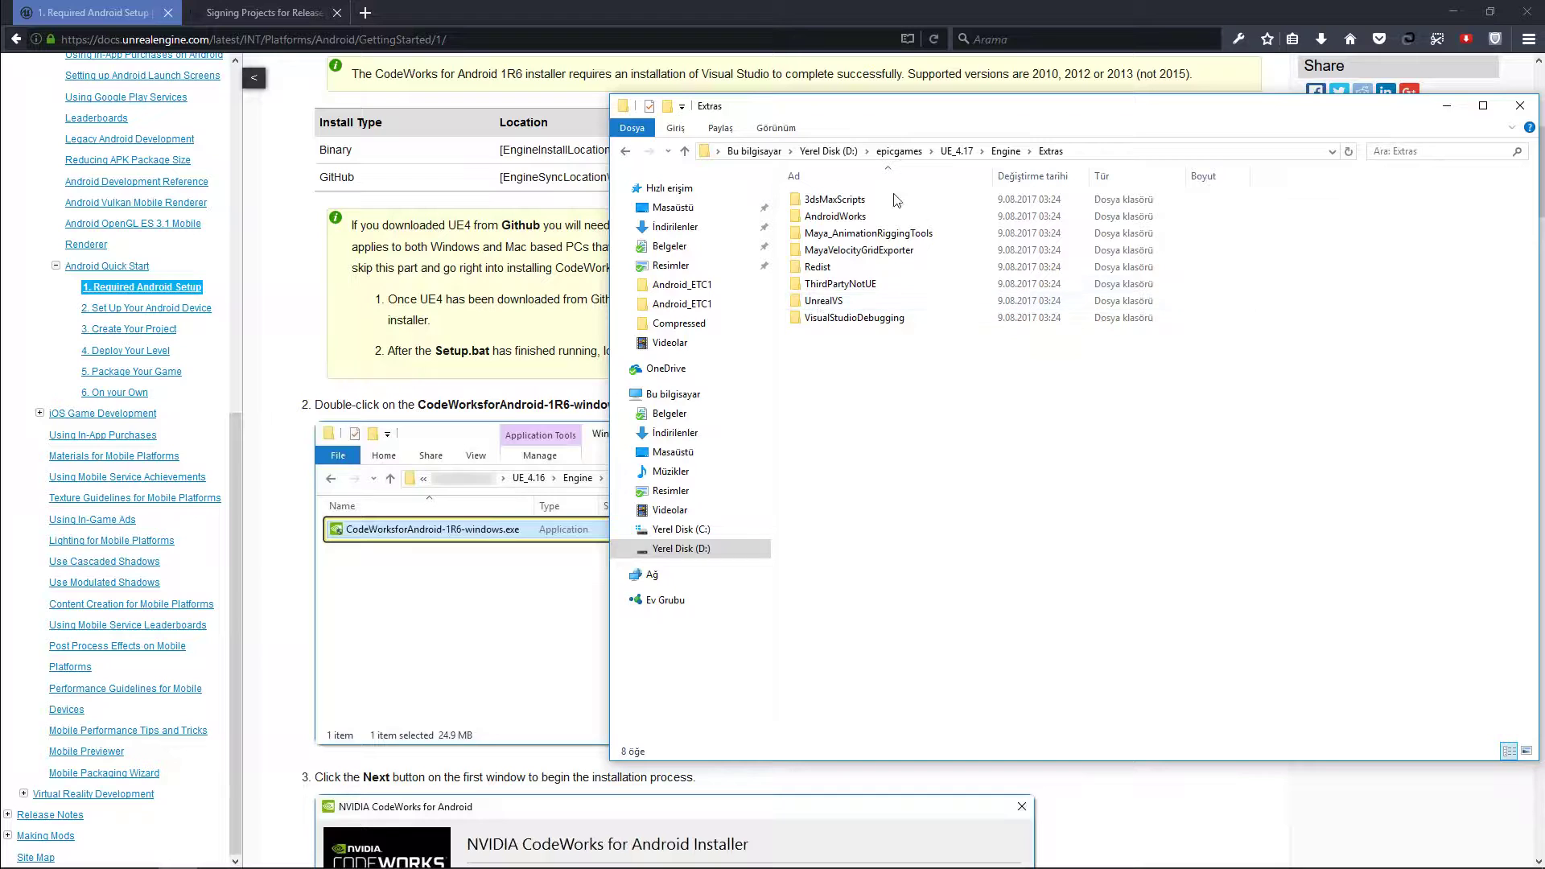
double_click(849, 217)
double_click(832, 205)
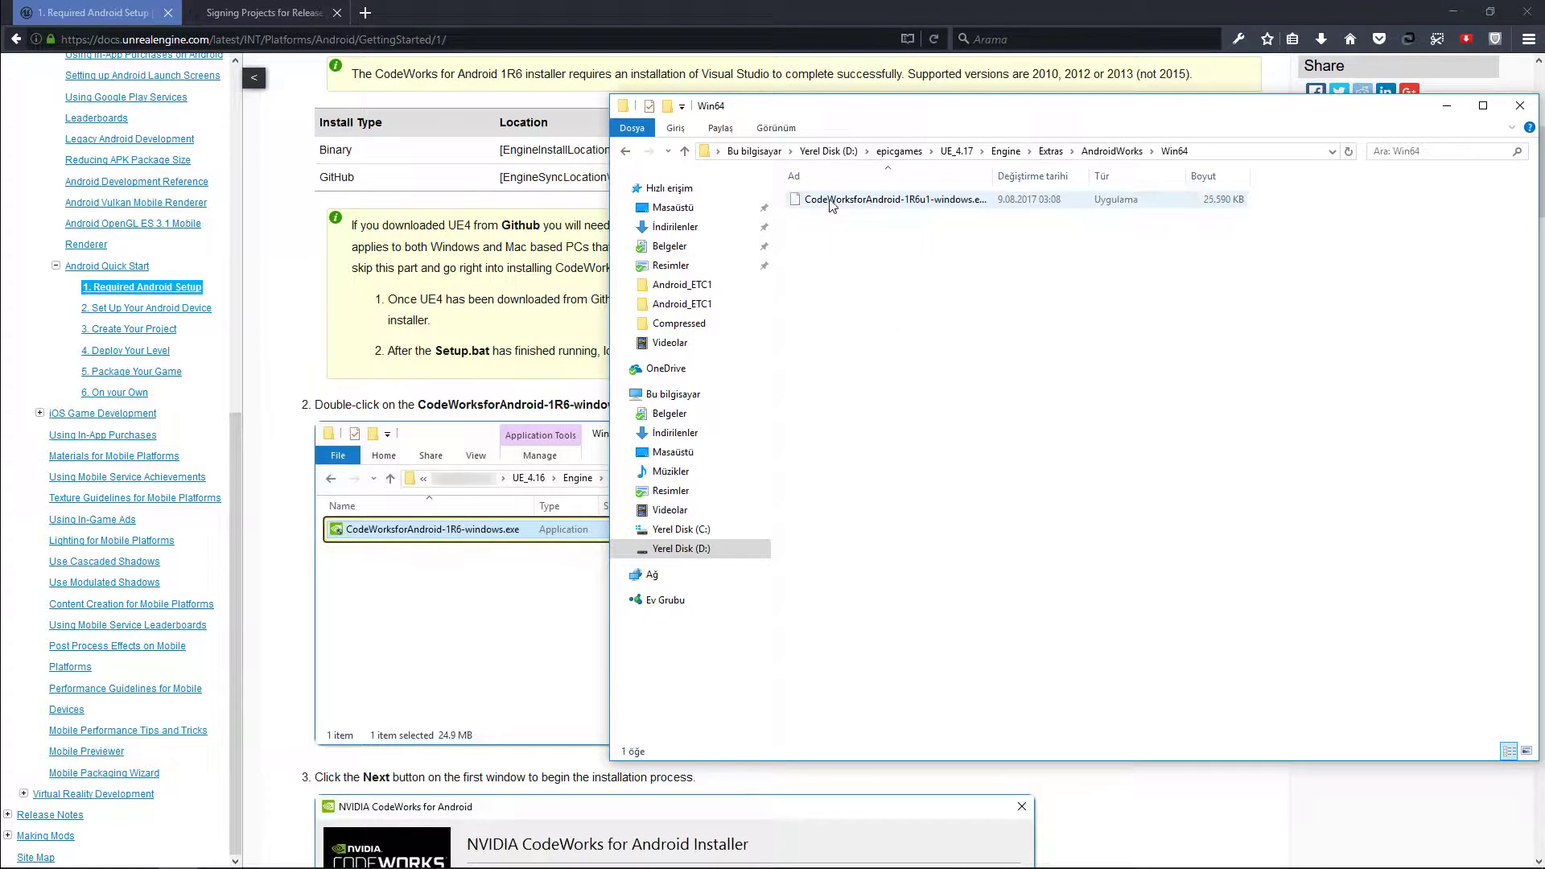
Step: Select the CodeWorksforAndroid-1R6u1-windows installer and pick an action from its context menu
drag(810, 280, 938, 159)
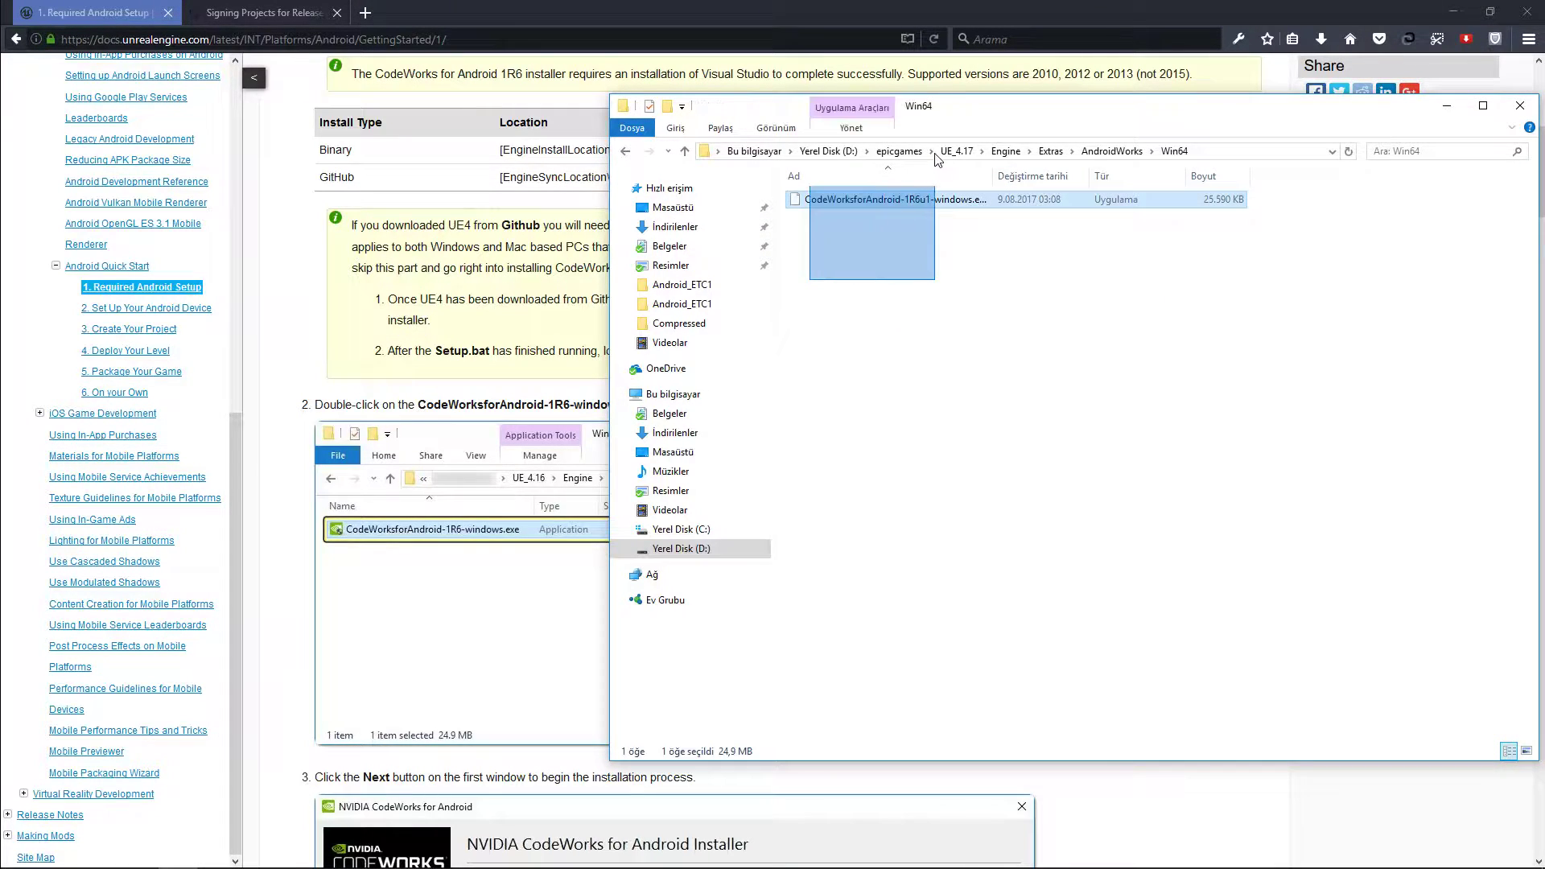
right_click(922, 275)
click(965, 450)
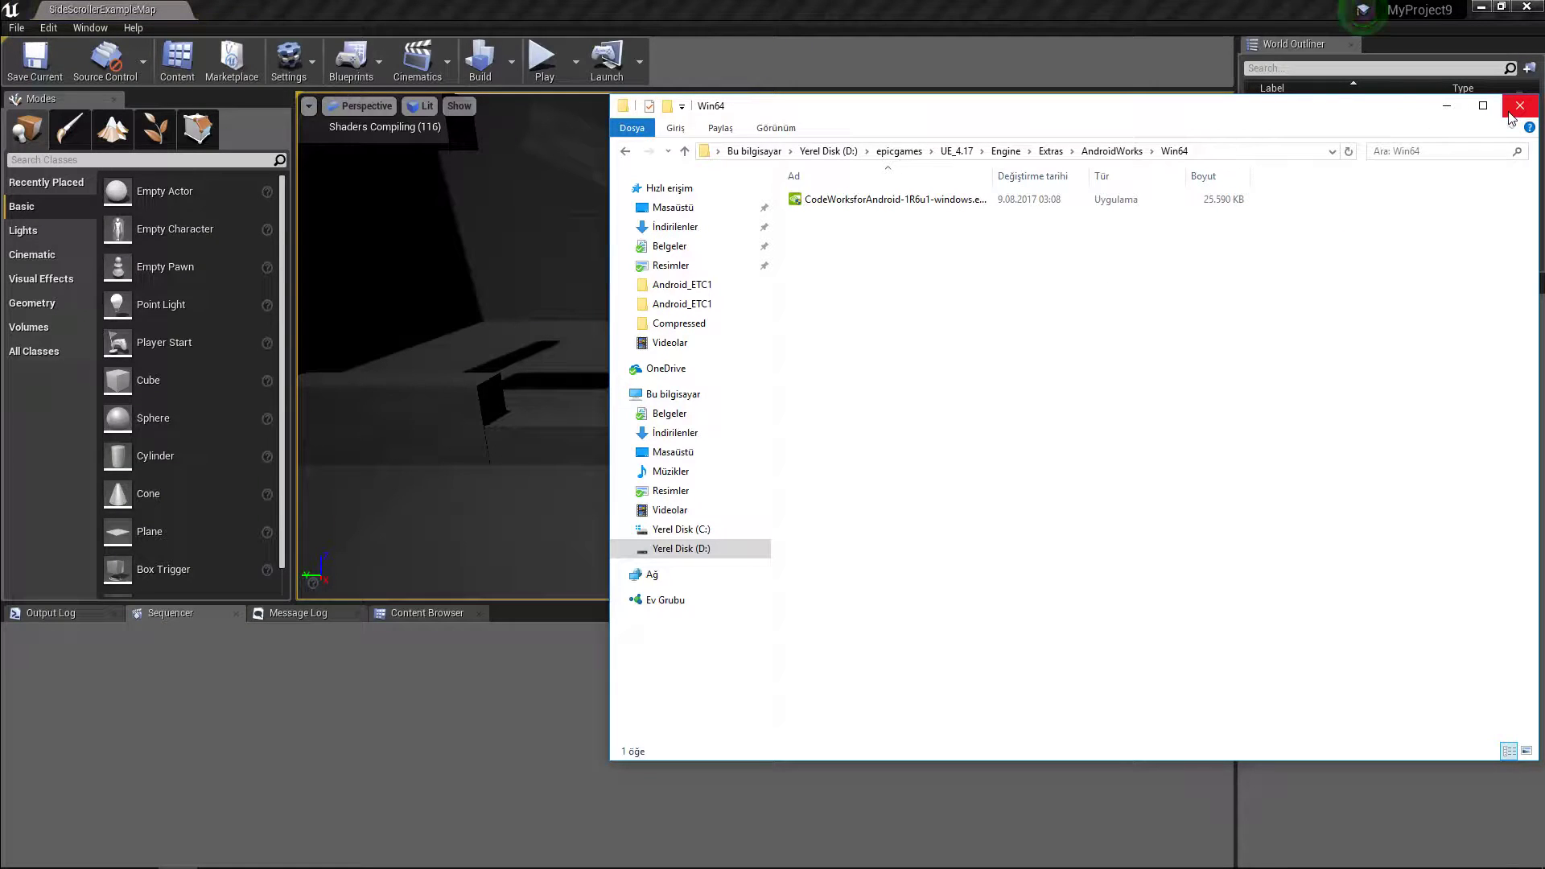
Step: Close File Explorer and read further down the Required Android Setup guide
click(1517, 107)
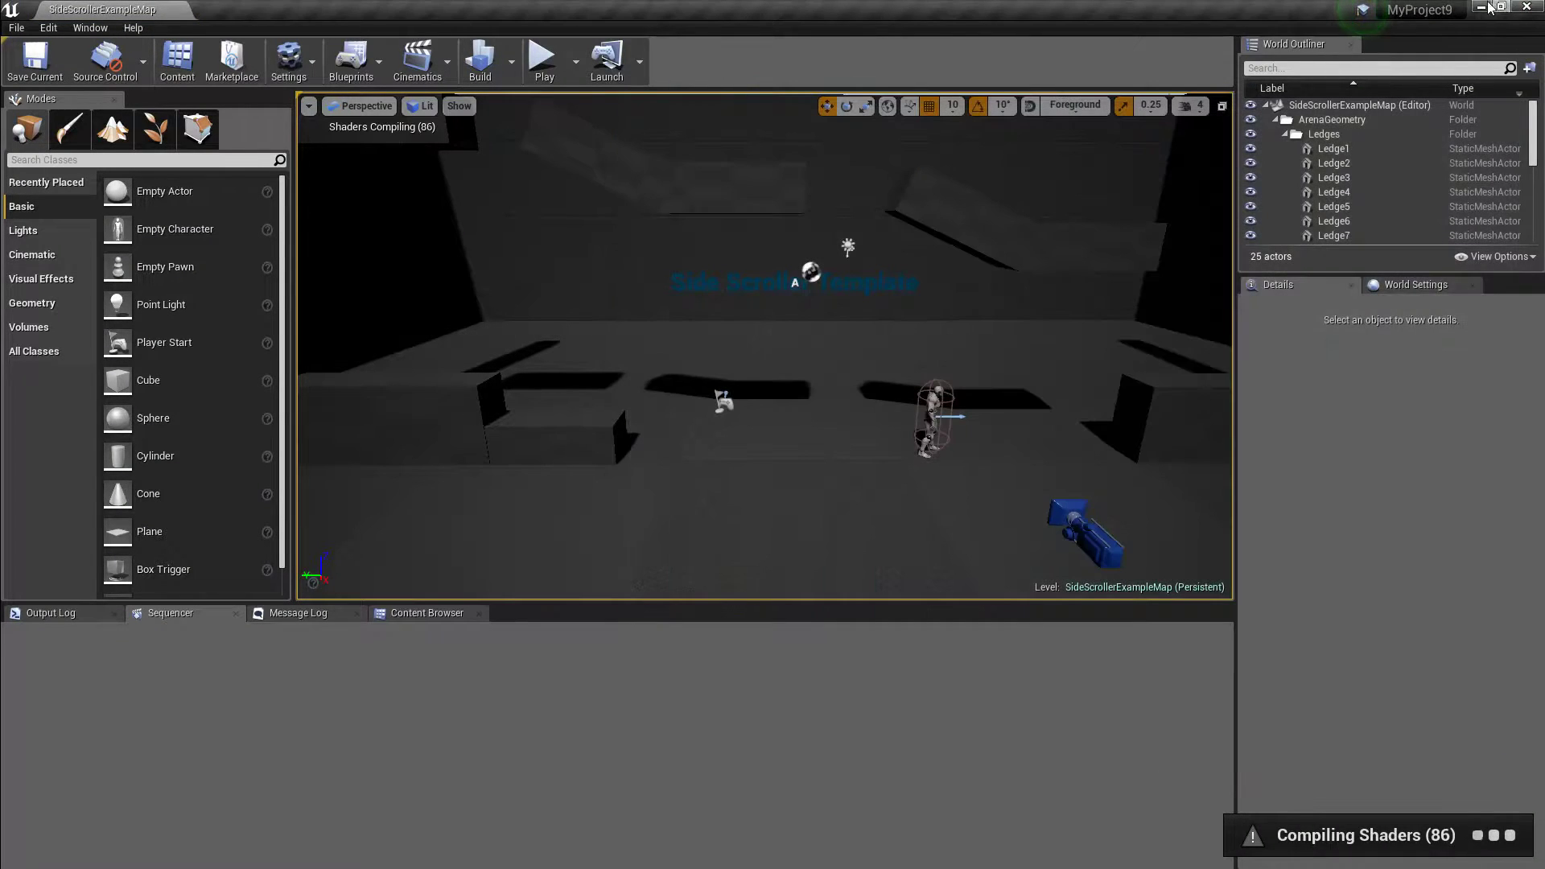
scroll(682, 565, down, 1)
scroll(683, 566, down, 4)
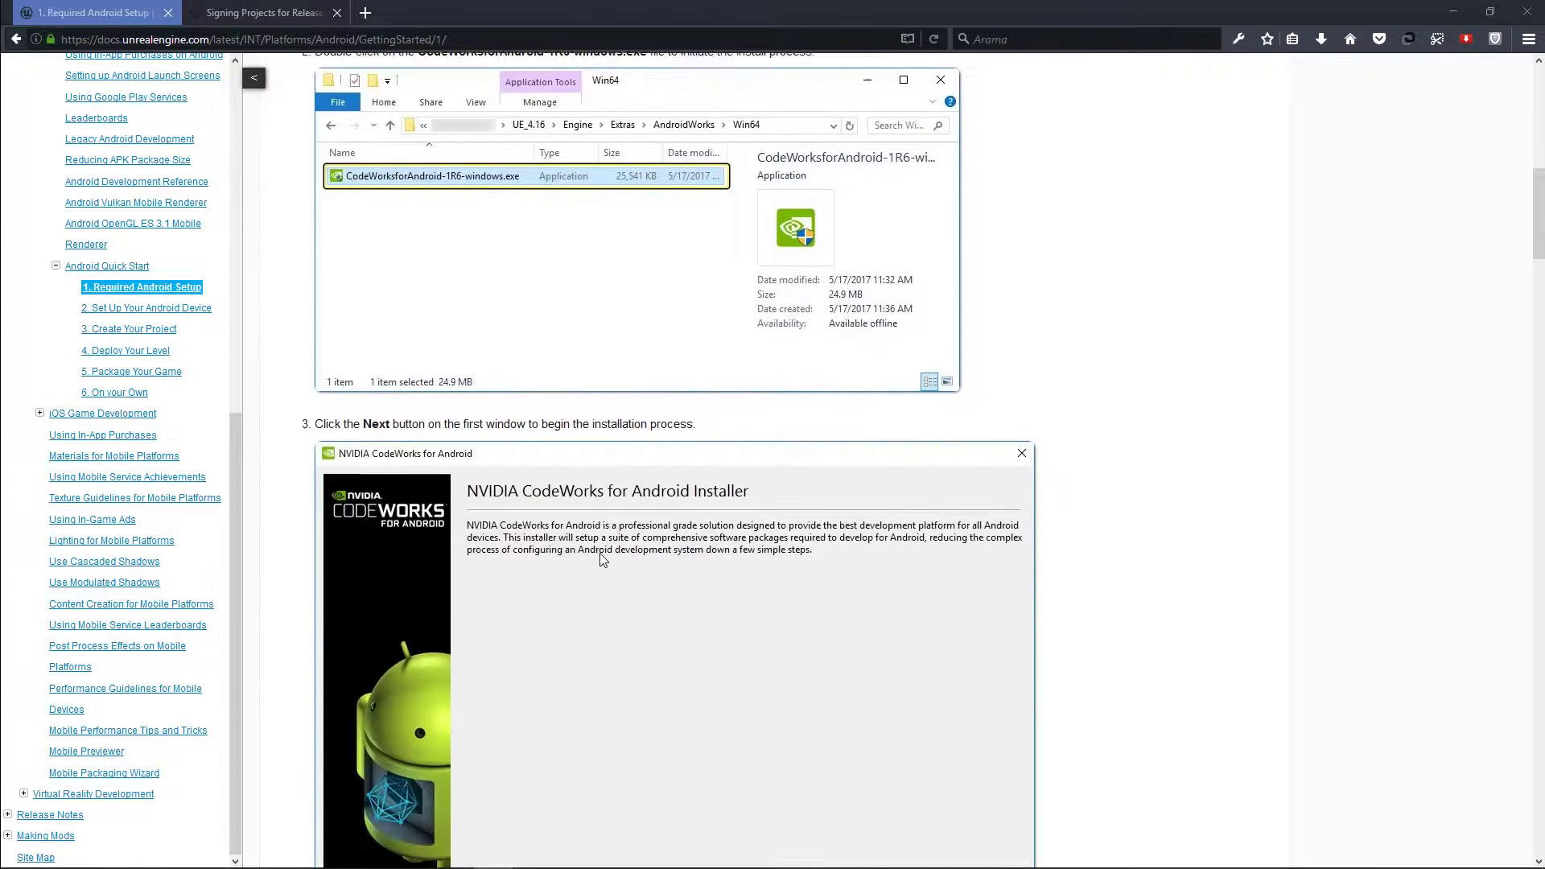
scroll(805, 531, down, 5)
scroll(769, 564, down, 5)
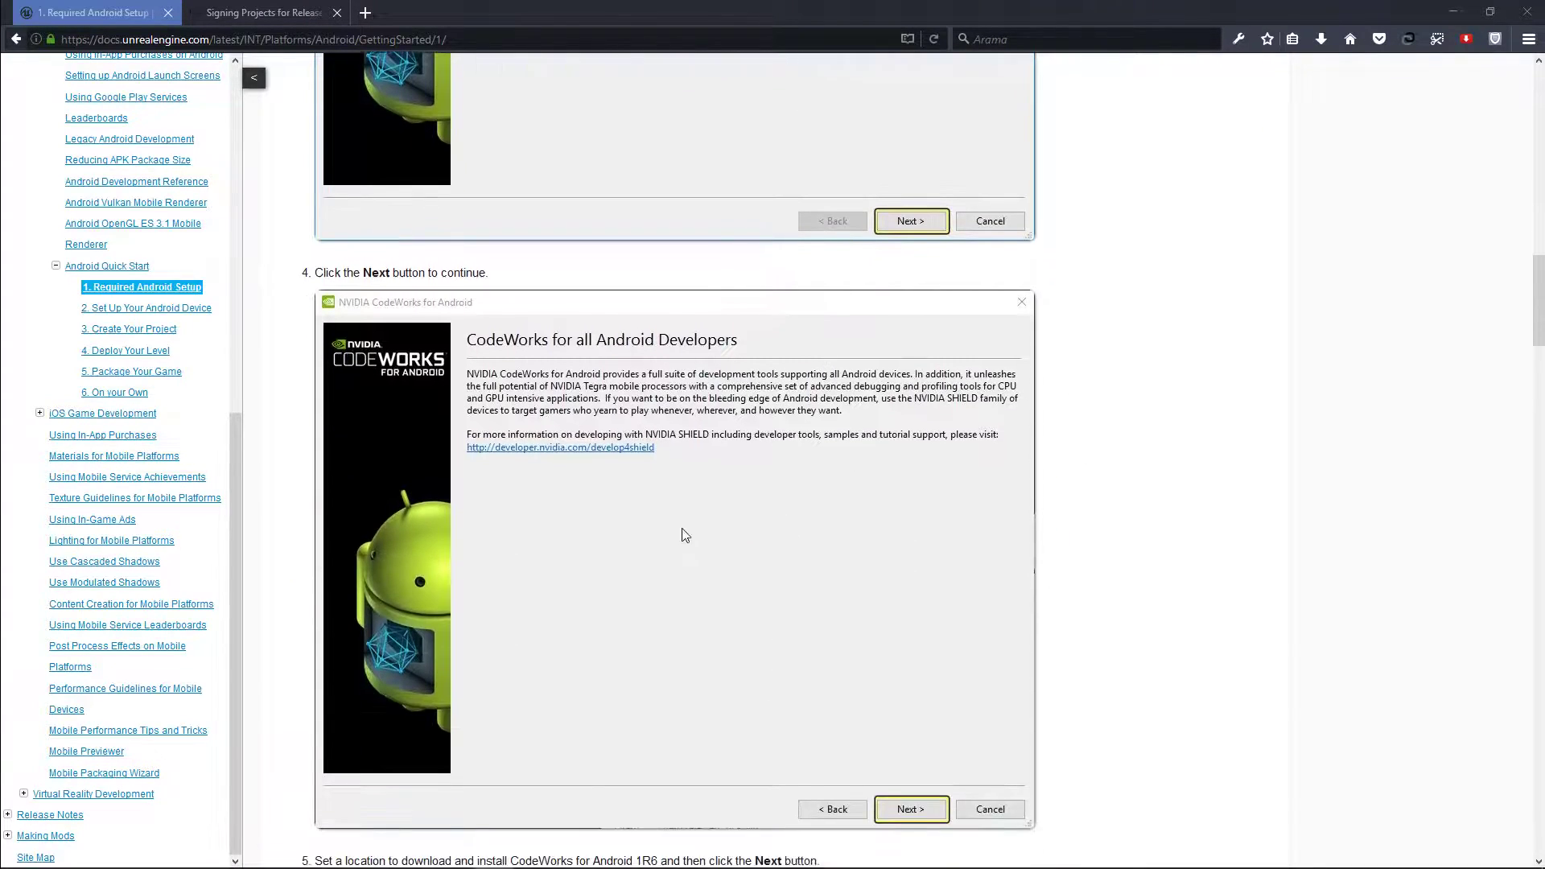
scroll(760, 564, down, 2)
scroll(756, 564, down, 1)
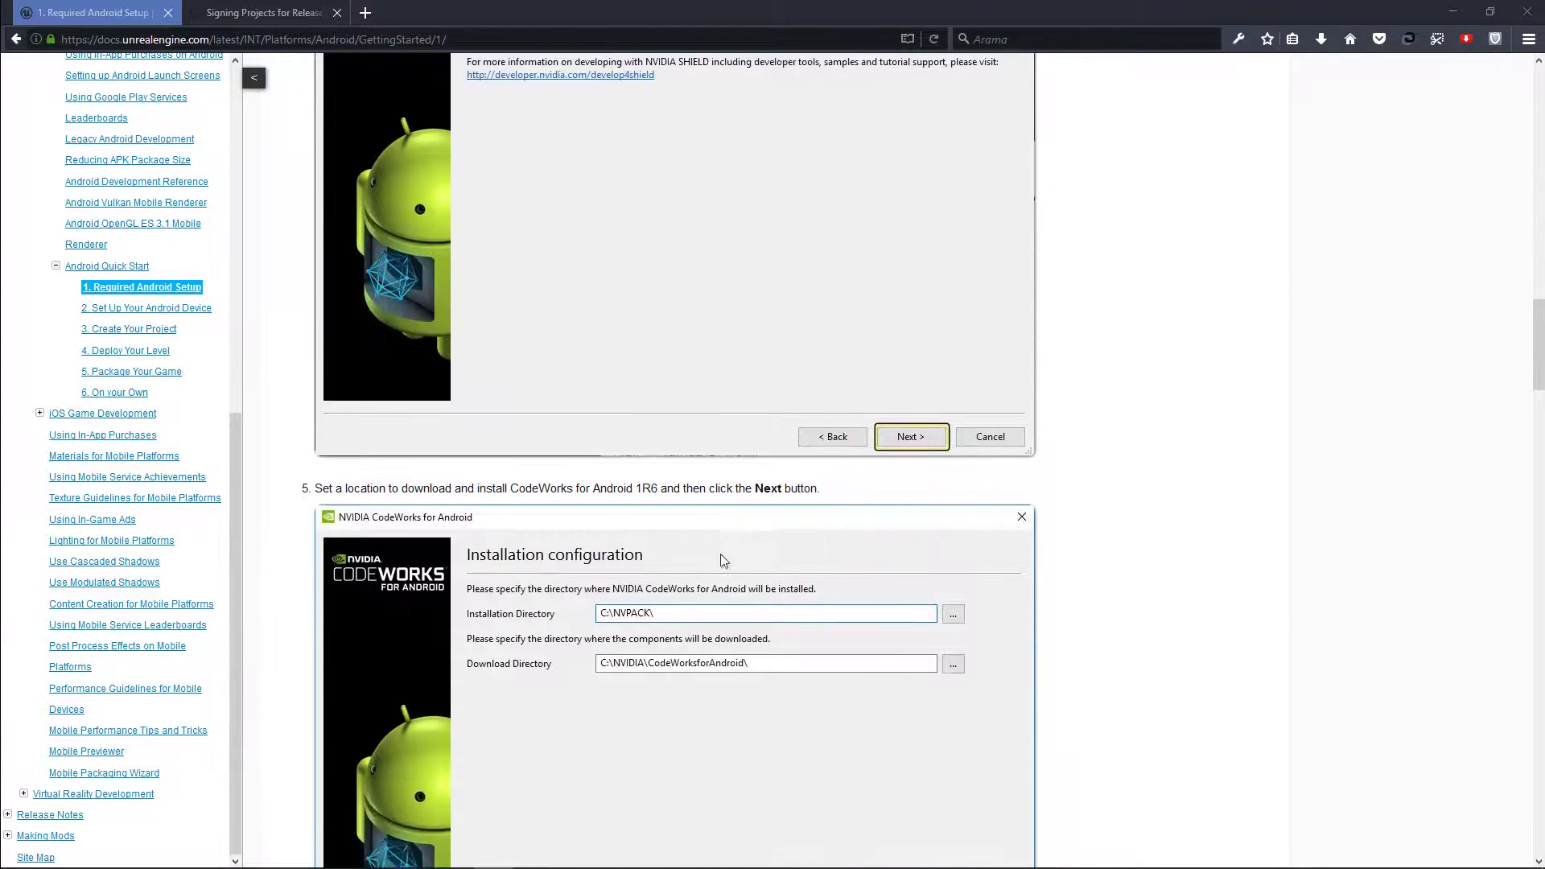
scroll(819, 576, down, 3)
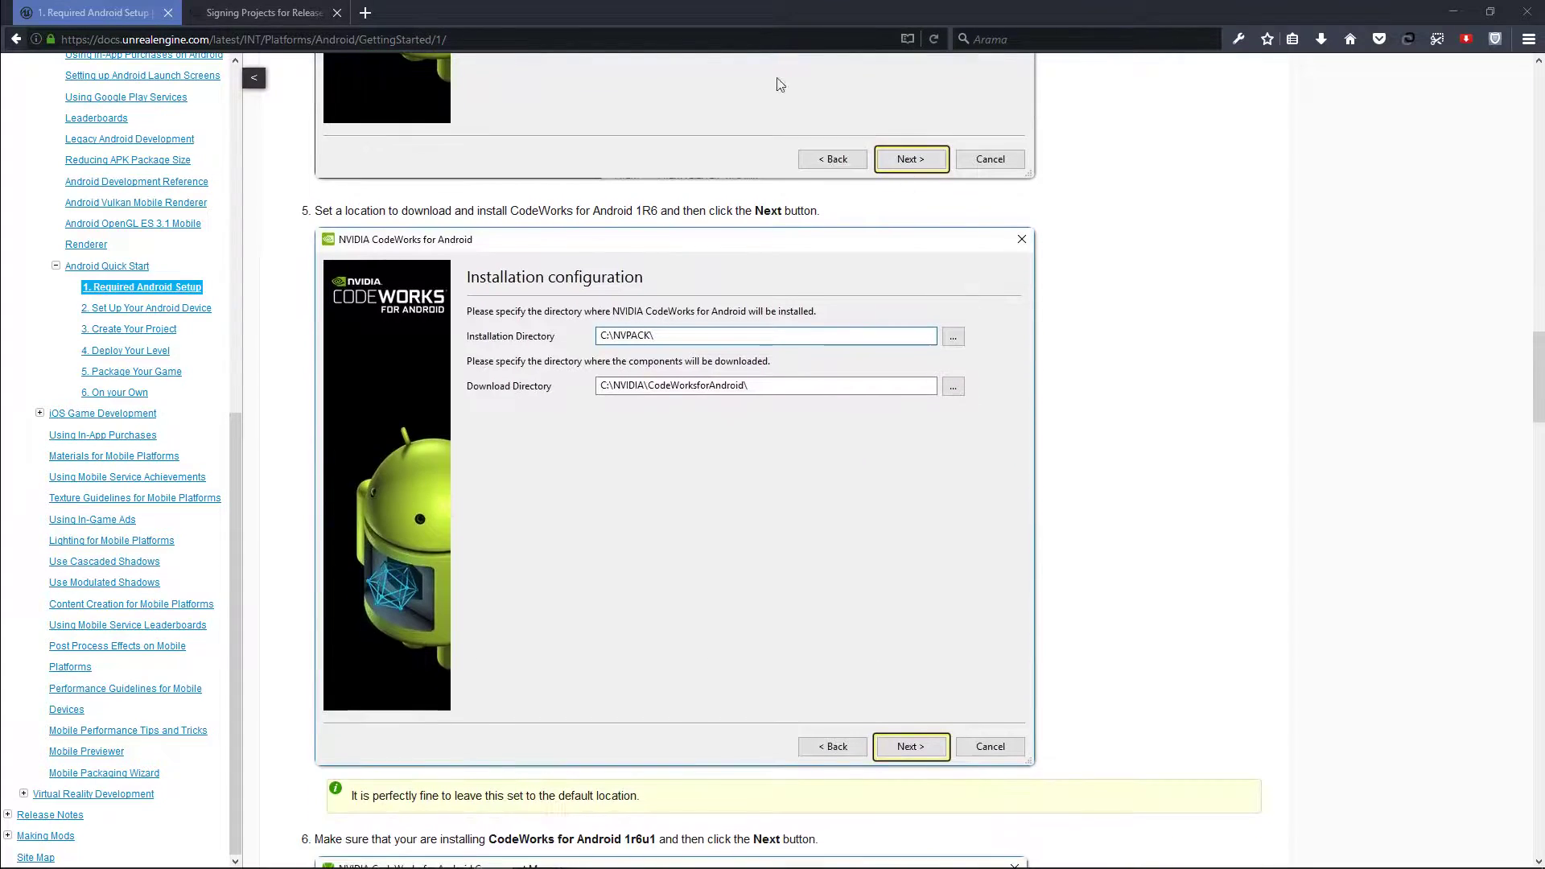
Step: Search Google for 'unreal engine android works' in a new tab, then return to the setup guide
click(372, 9)
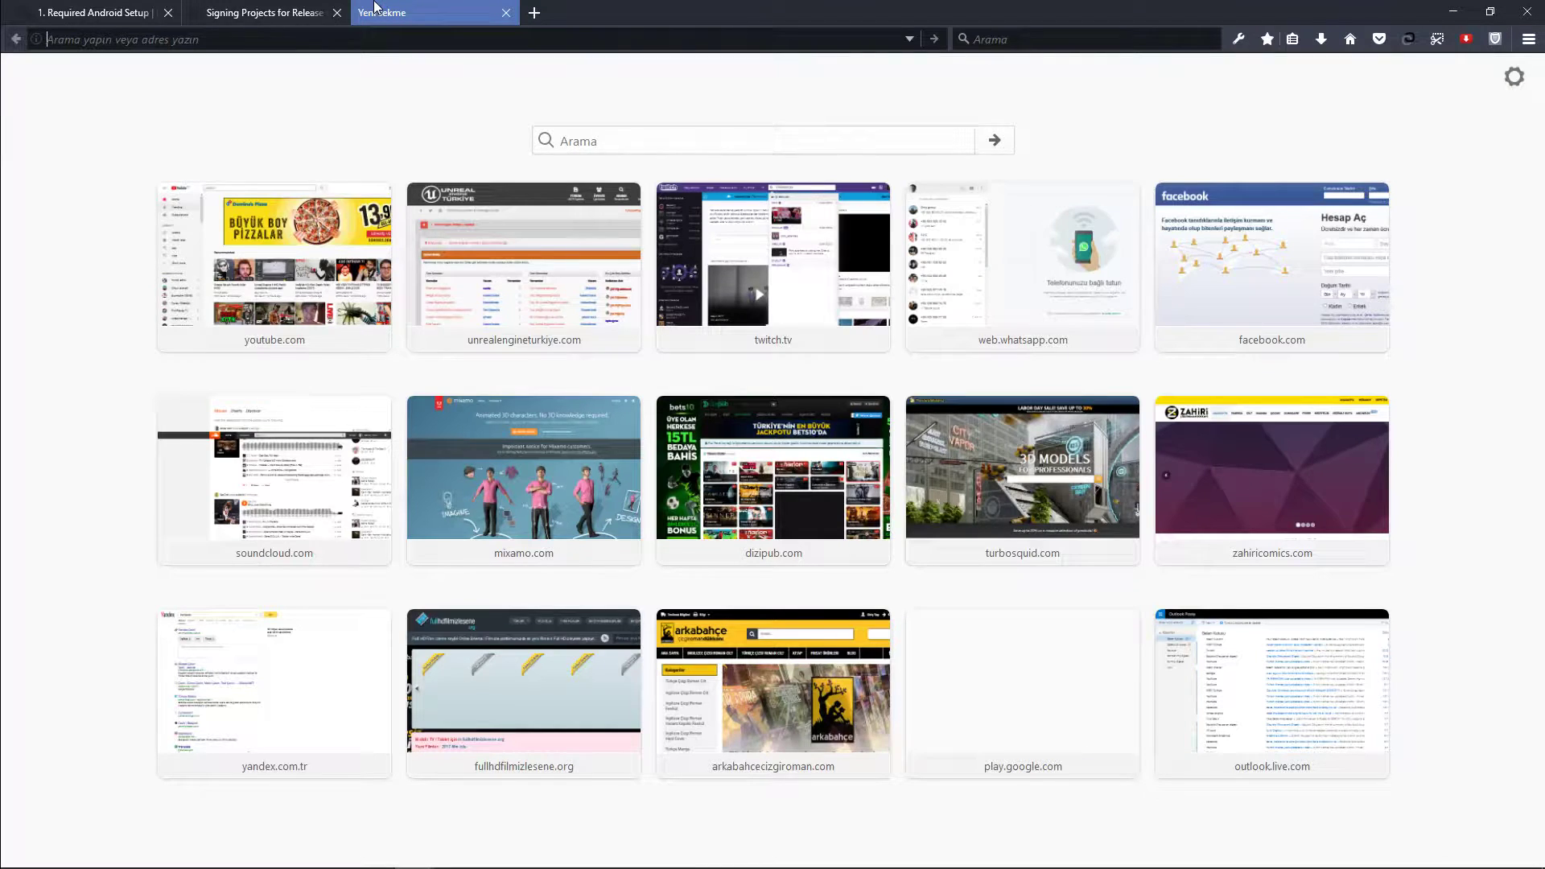
text(unreal)
text(engine ando)
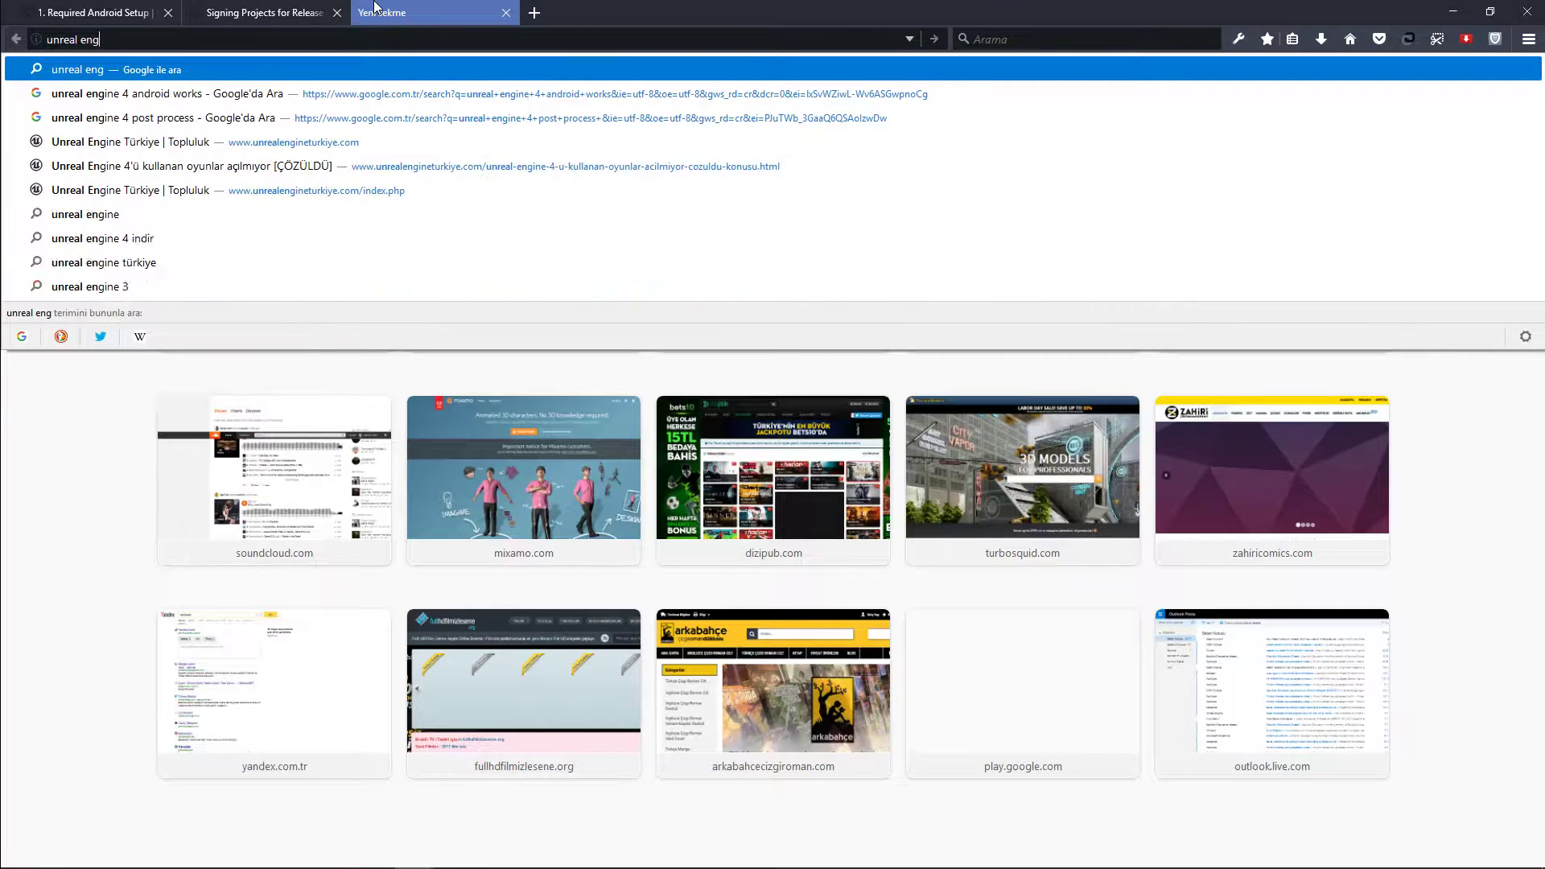
key(BackSpace)
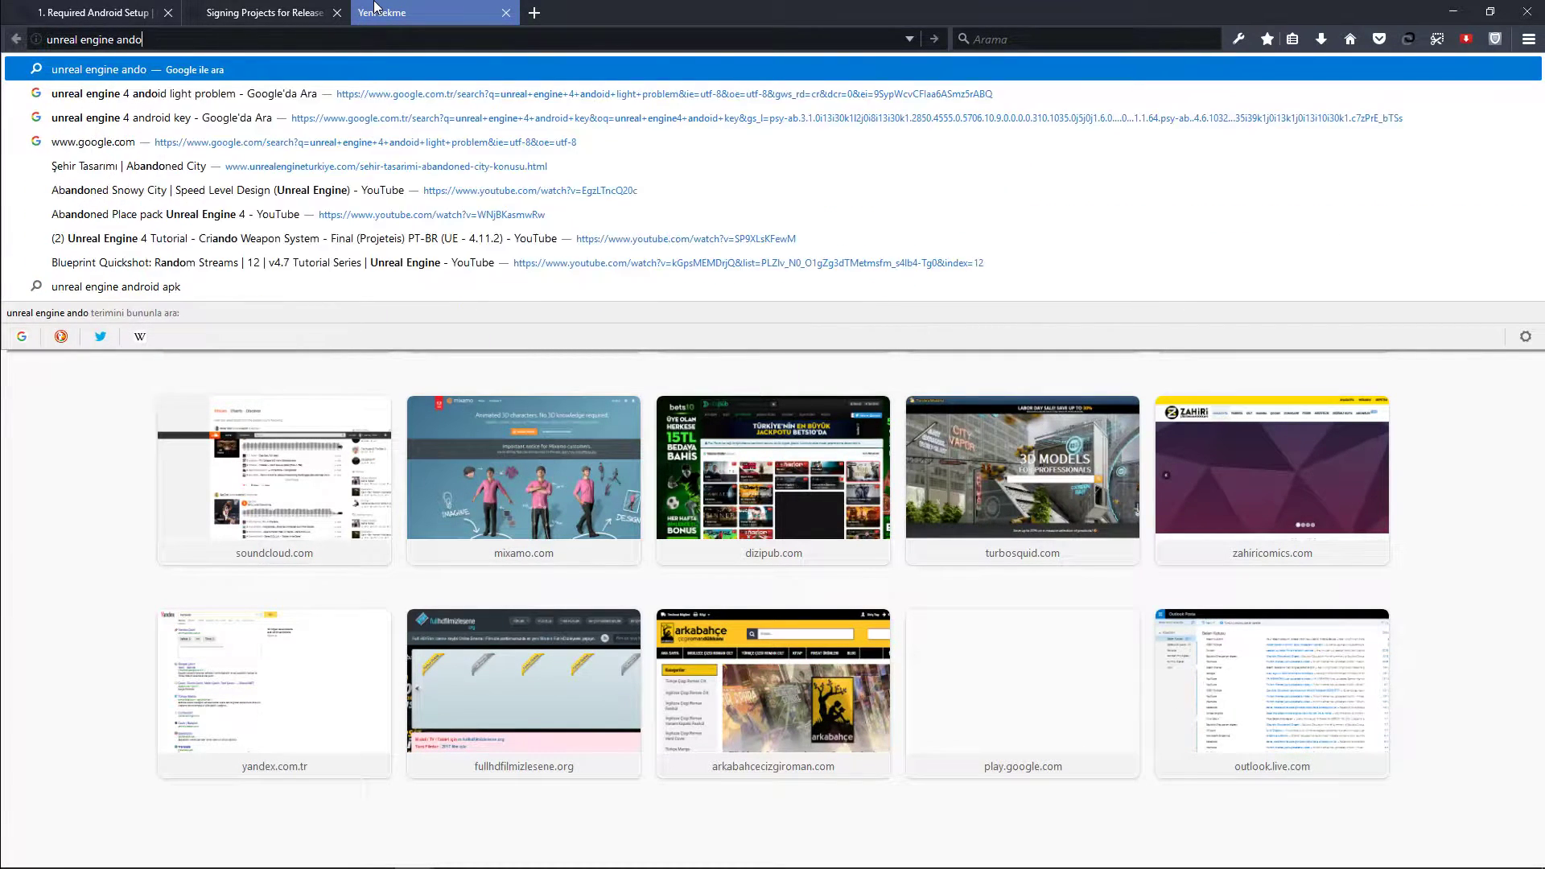
text(roid works)
key(Return)
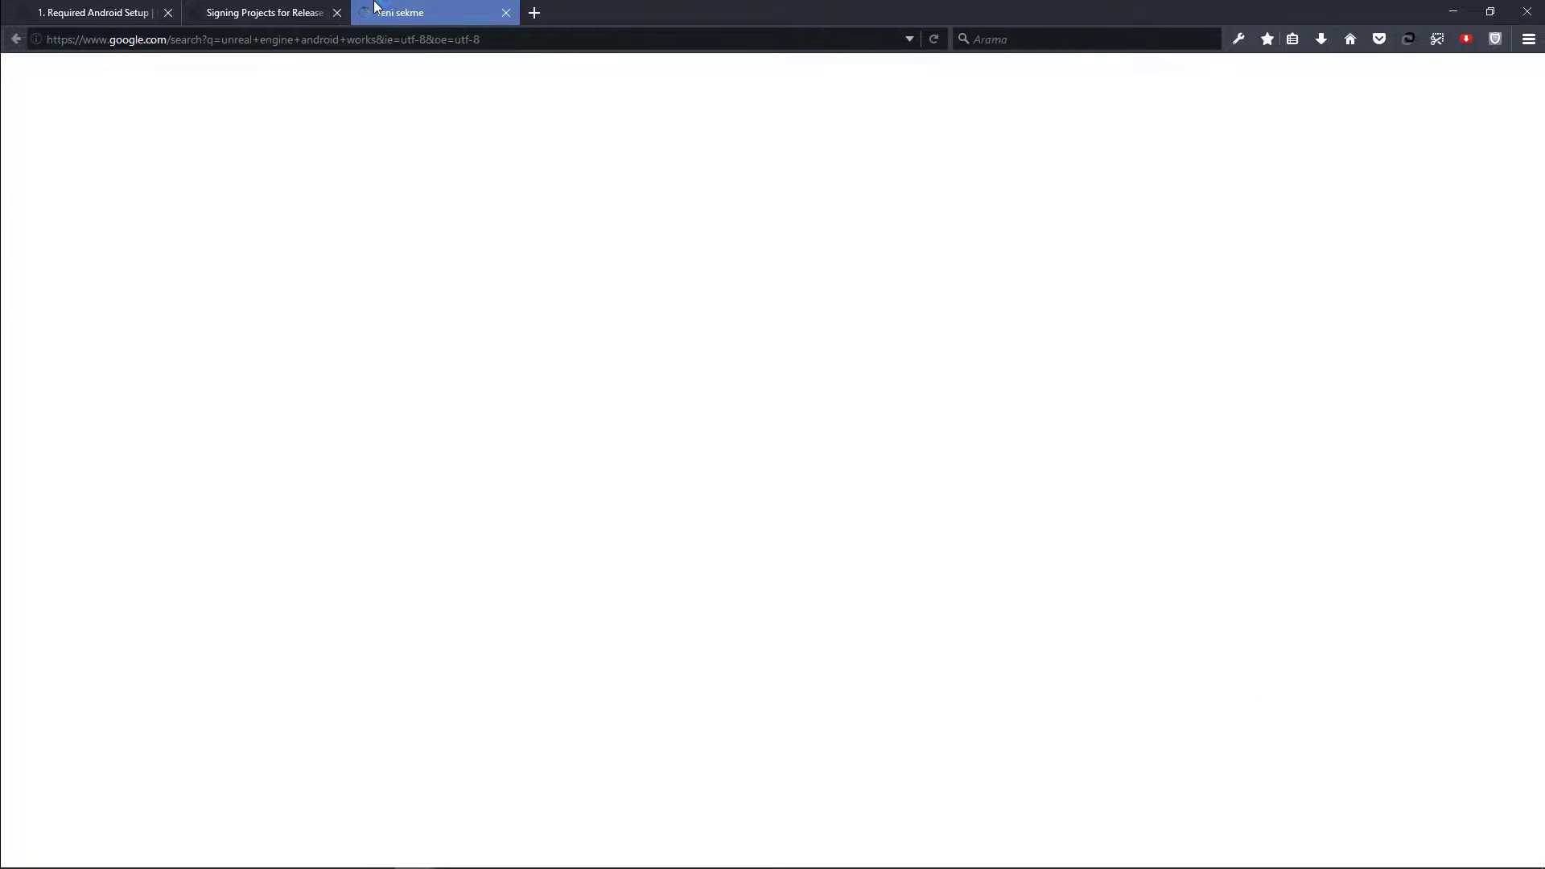
triple_click(345, 94)
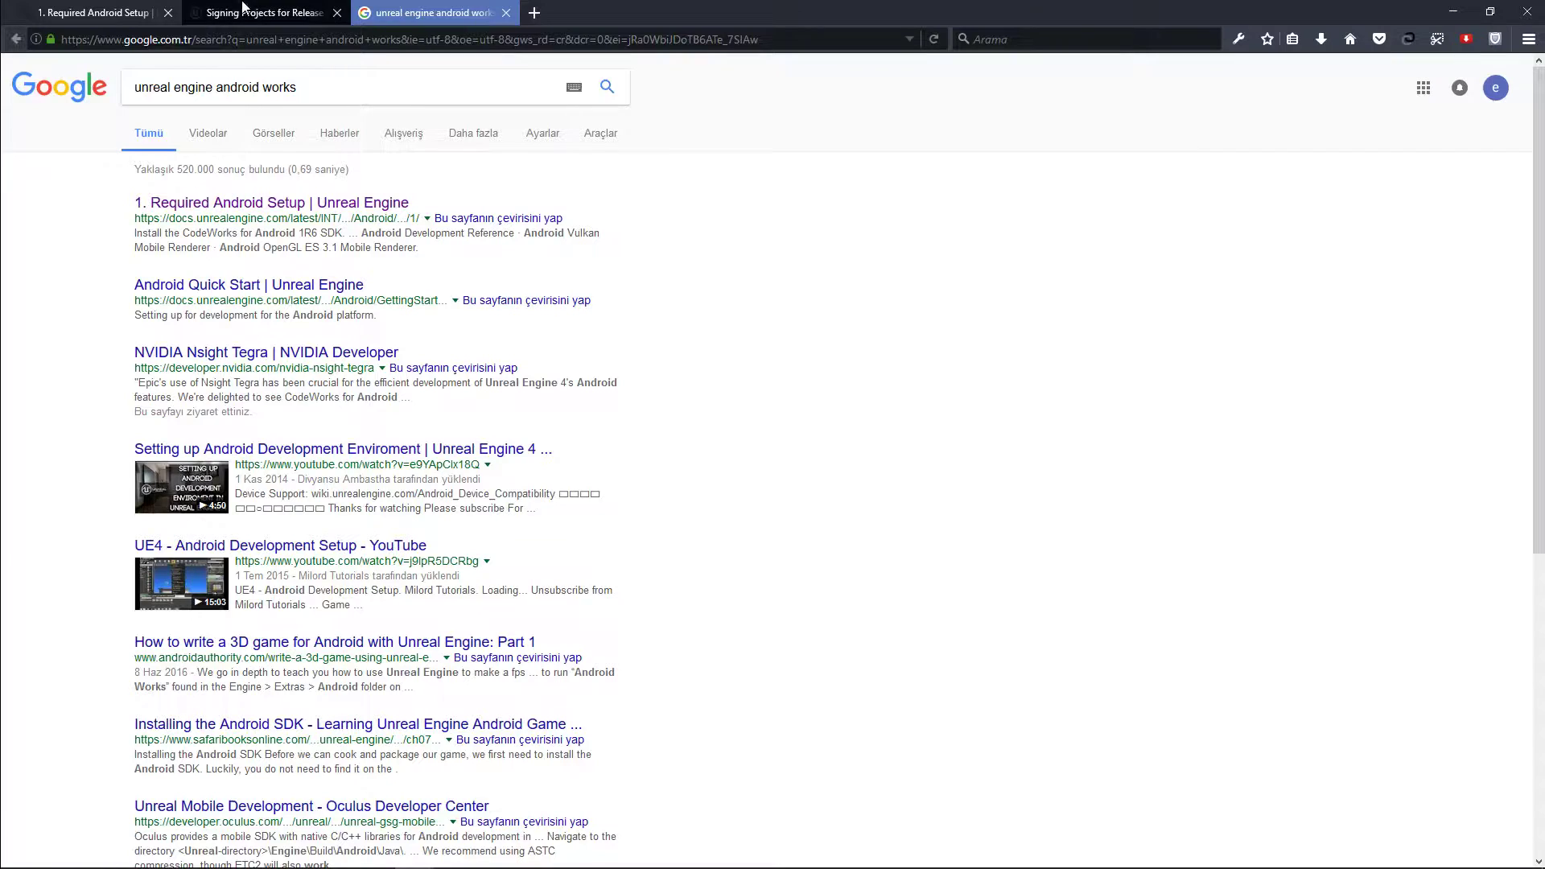
click(266, 13)
click(91, 8)
Step: Scroll the guide down to its final install, restart and End Result steps
scroll(544, 446, down, 3)
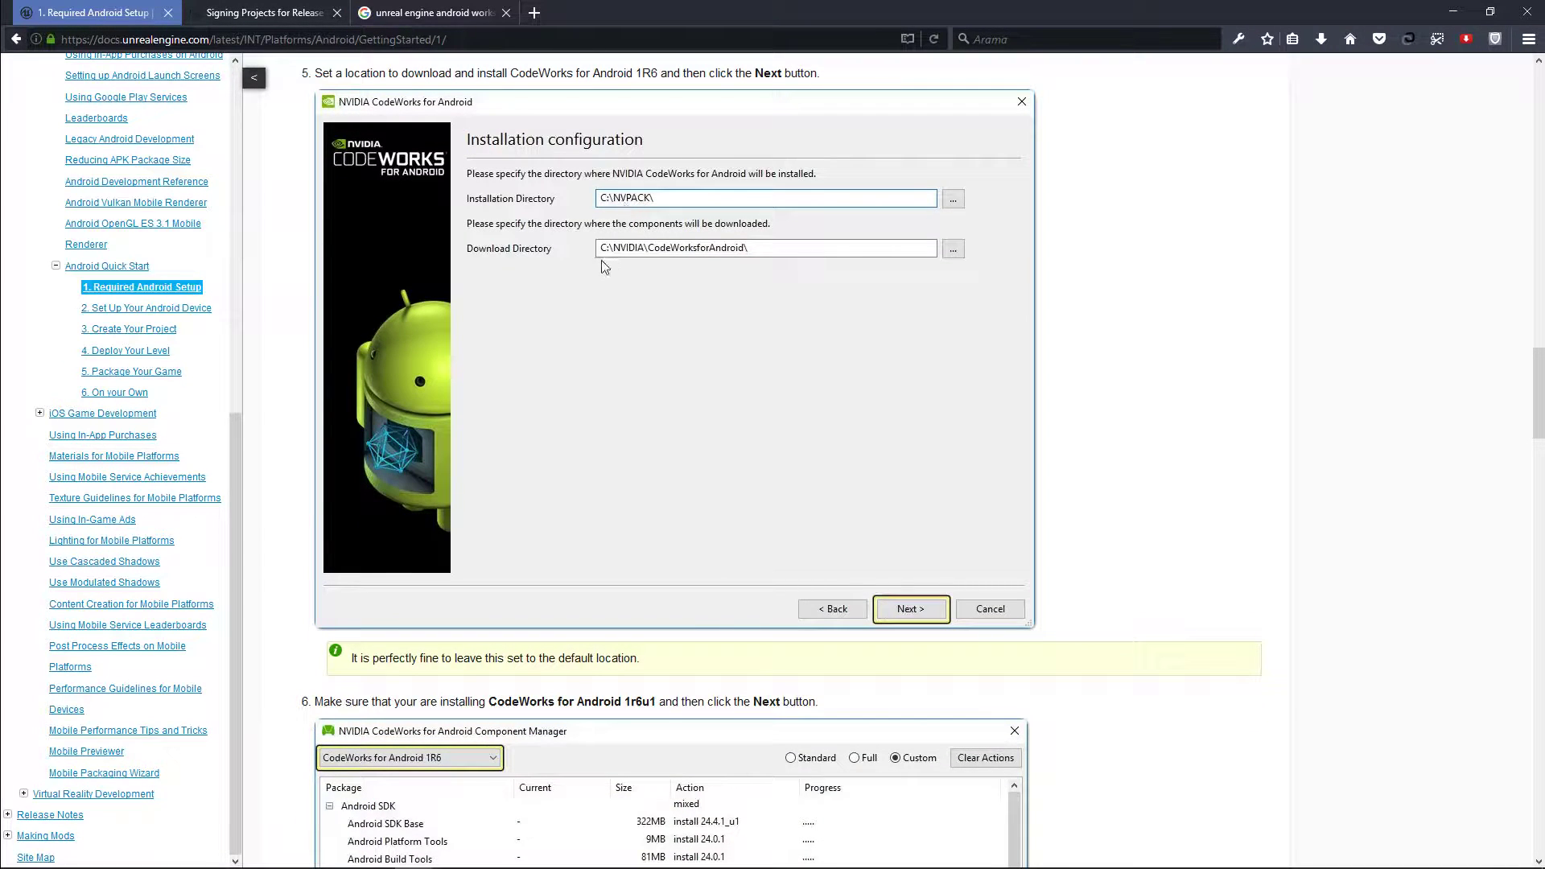
scroll(625, 269, down, 12)
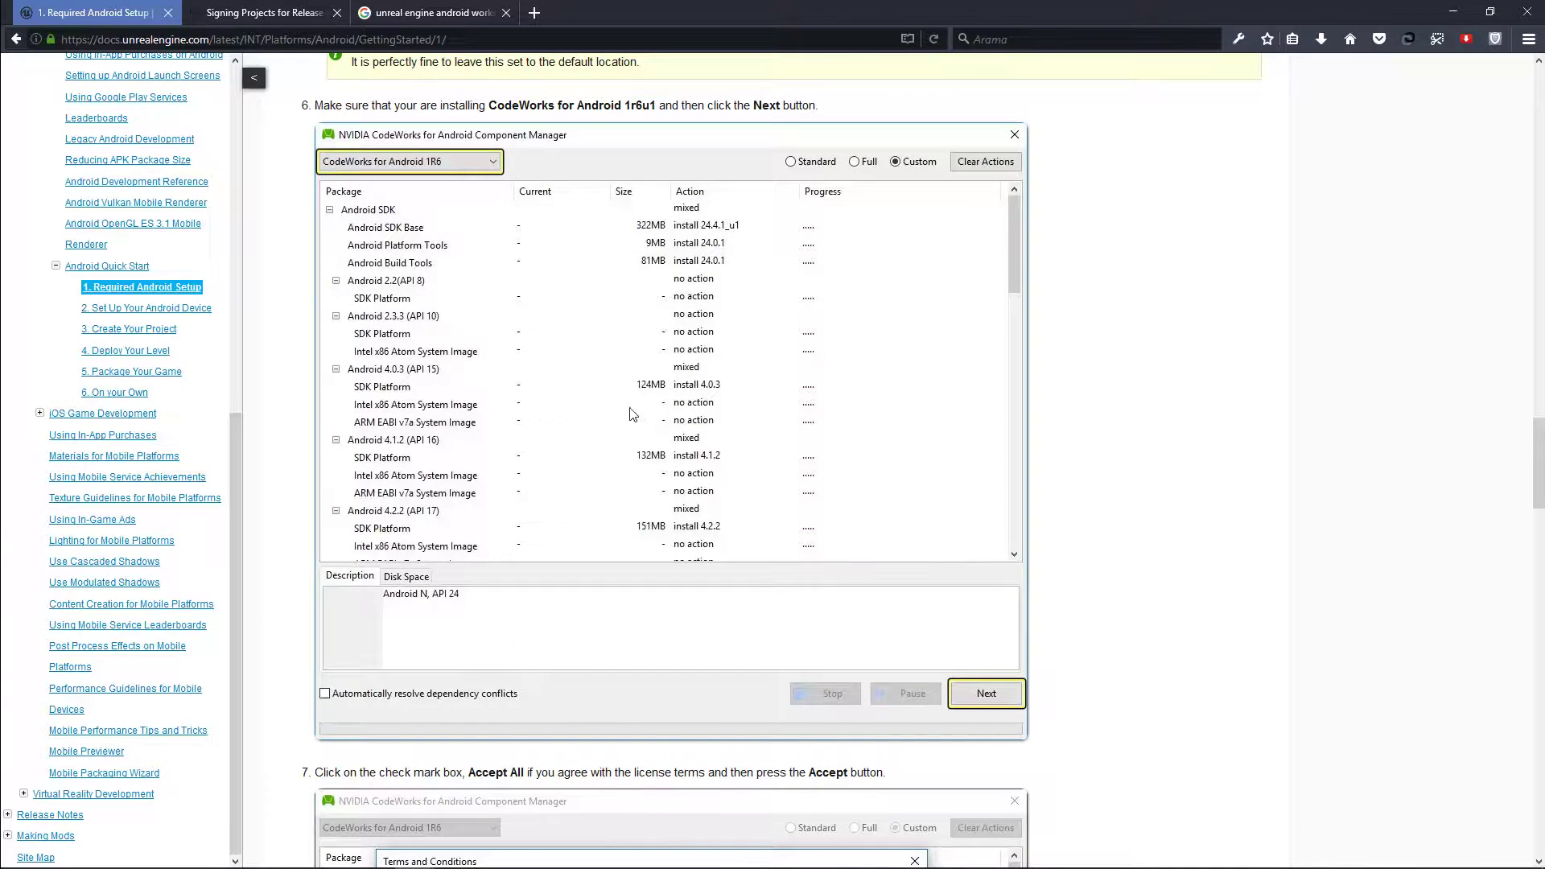
scroll(531, 370, down, 7)
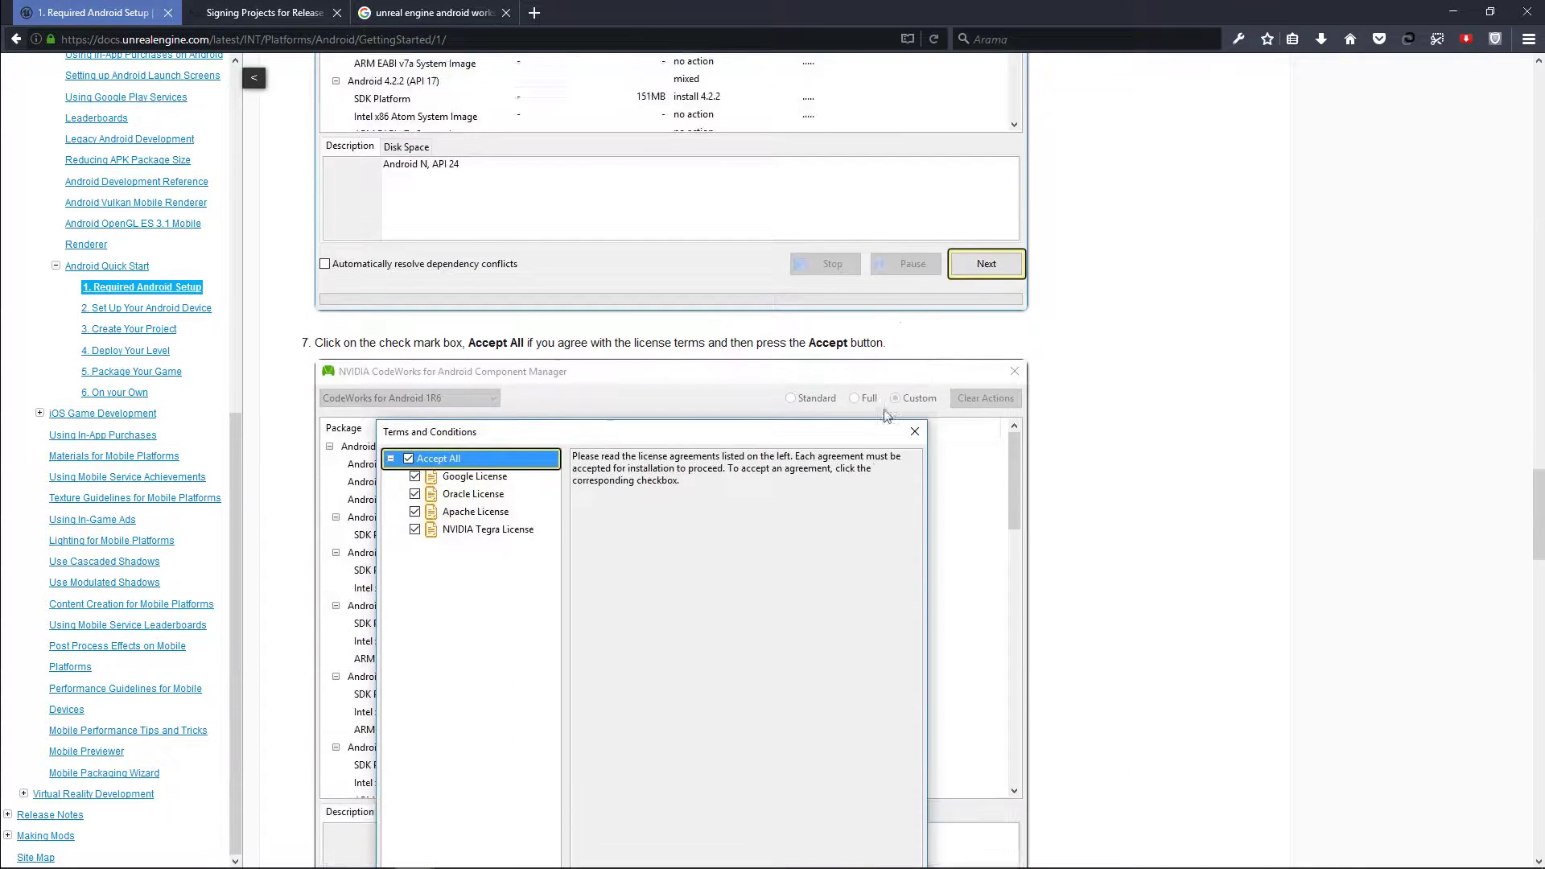
scroll(592, 336, down, 10)
scroll(737, 311, down, 5)
scroll(518, 280, down, 7)
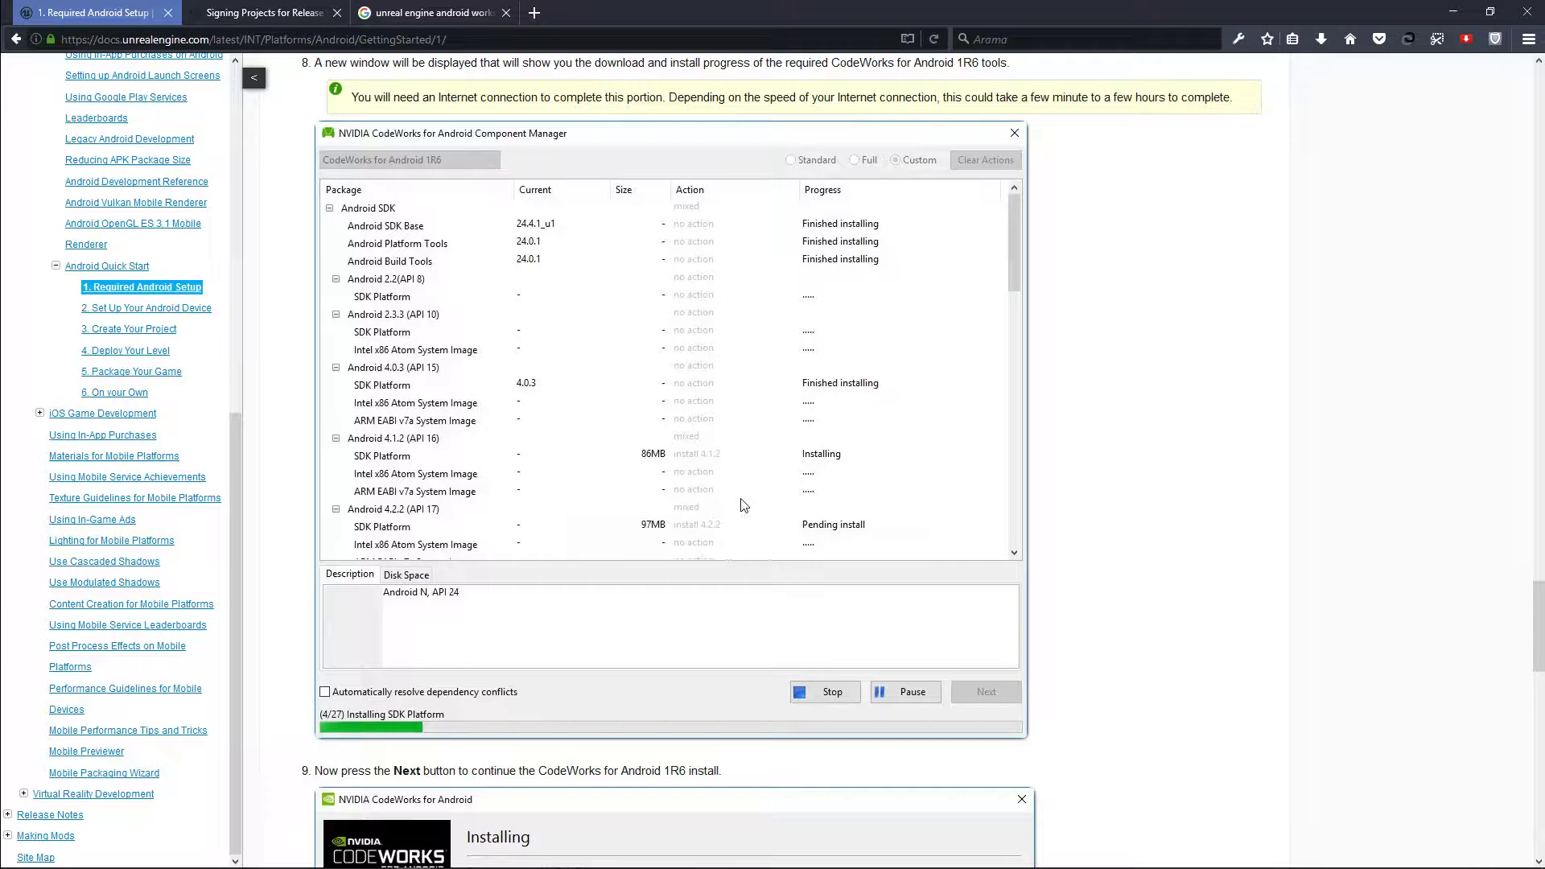
scroll(743, 506, down, 8)
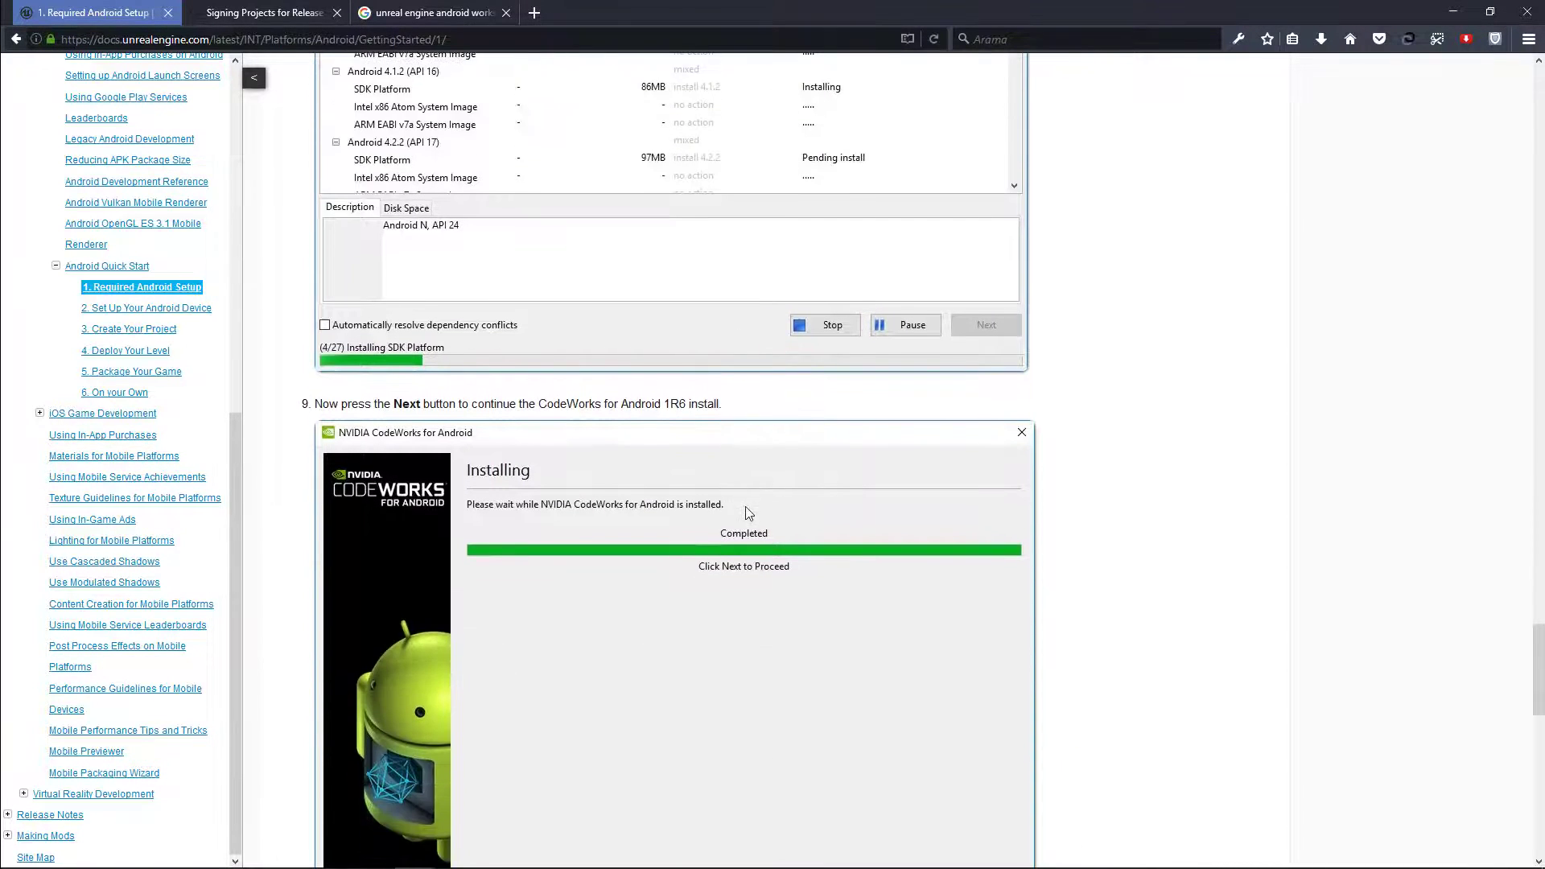
scroll(687, 534, down, 6)
scroll(687, 519, down, 9)
scroll(683, 502, down, 5)
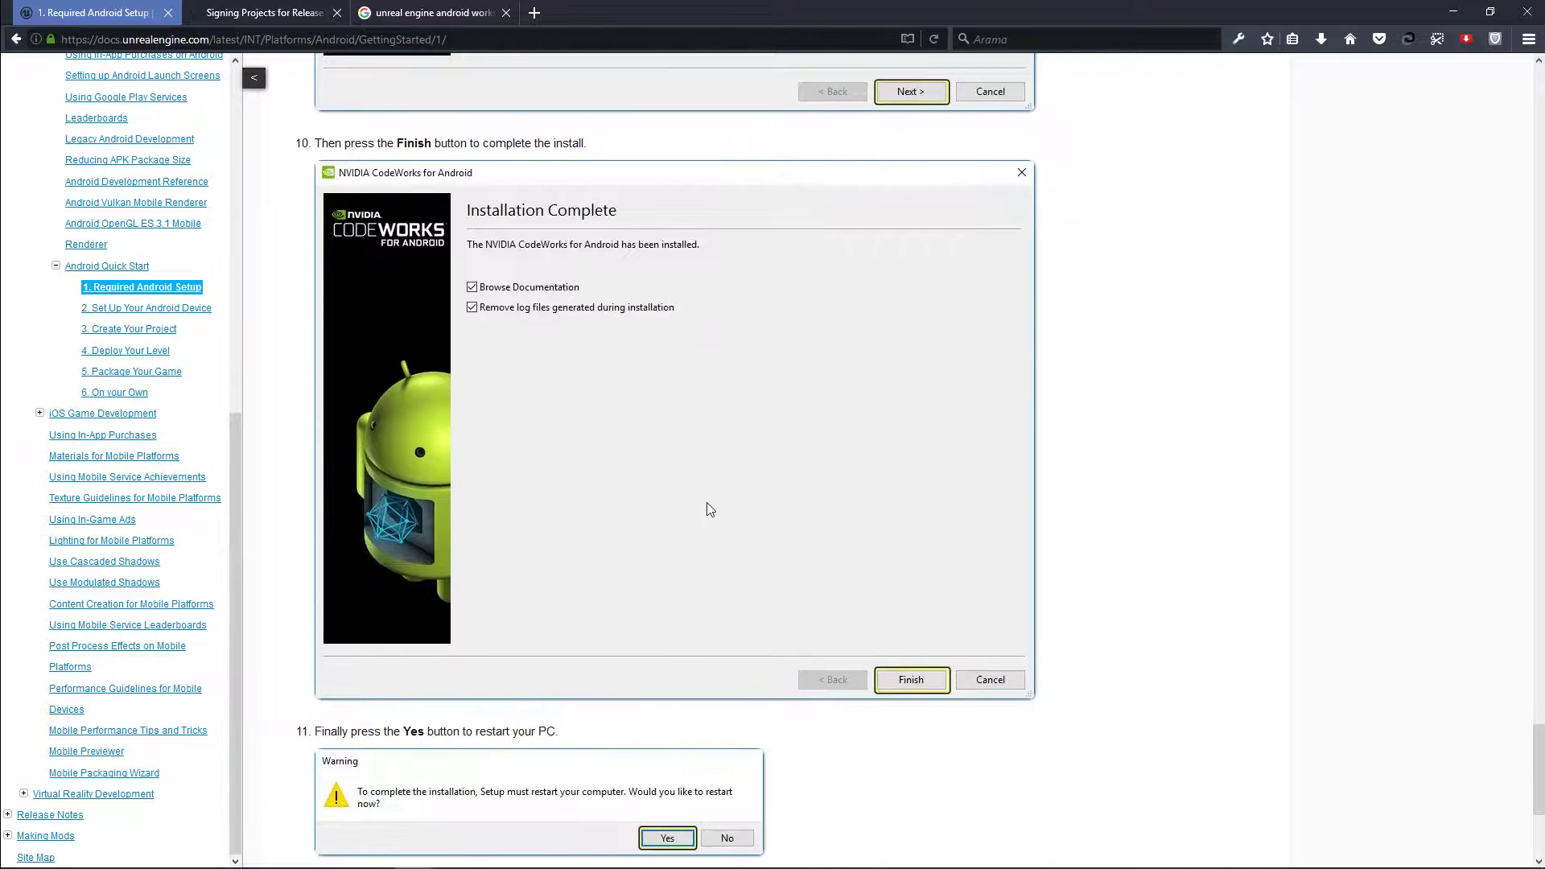
scroll(708, 511, down, 7)
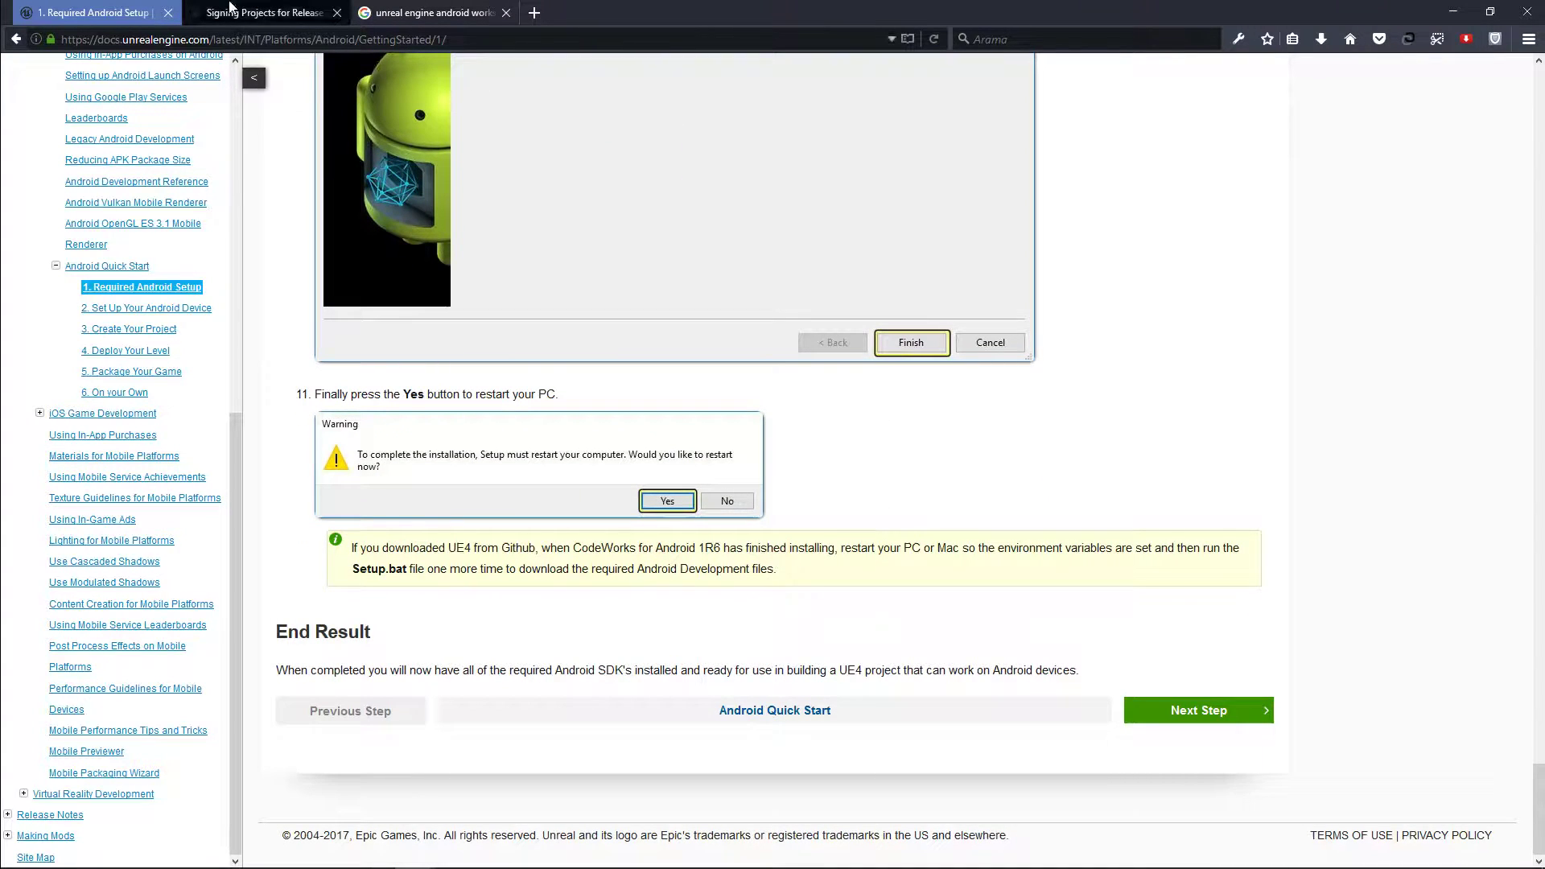
Step: Minimize Firefox and the Eniste editor, and restore the MyProject9 Side Scroller editor
click(1448, 14)
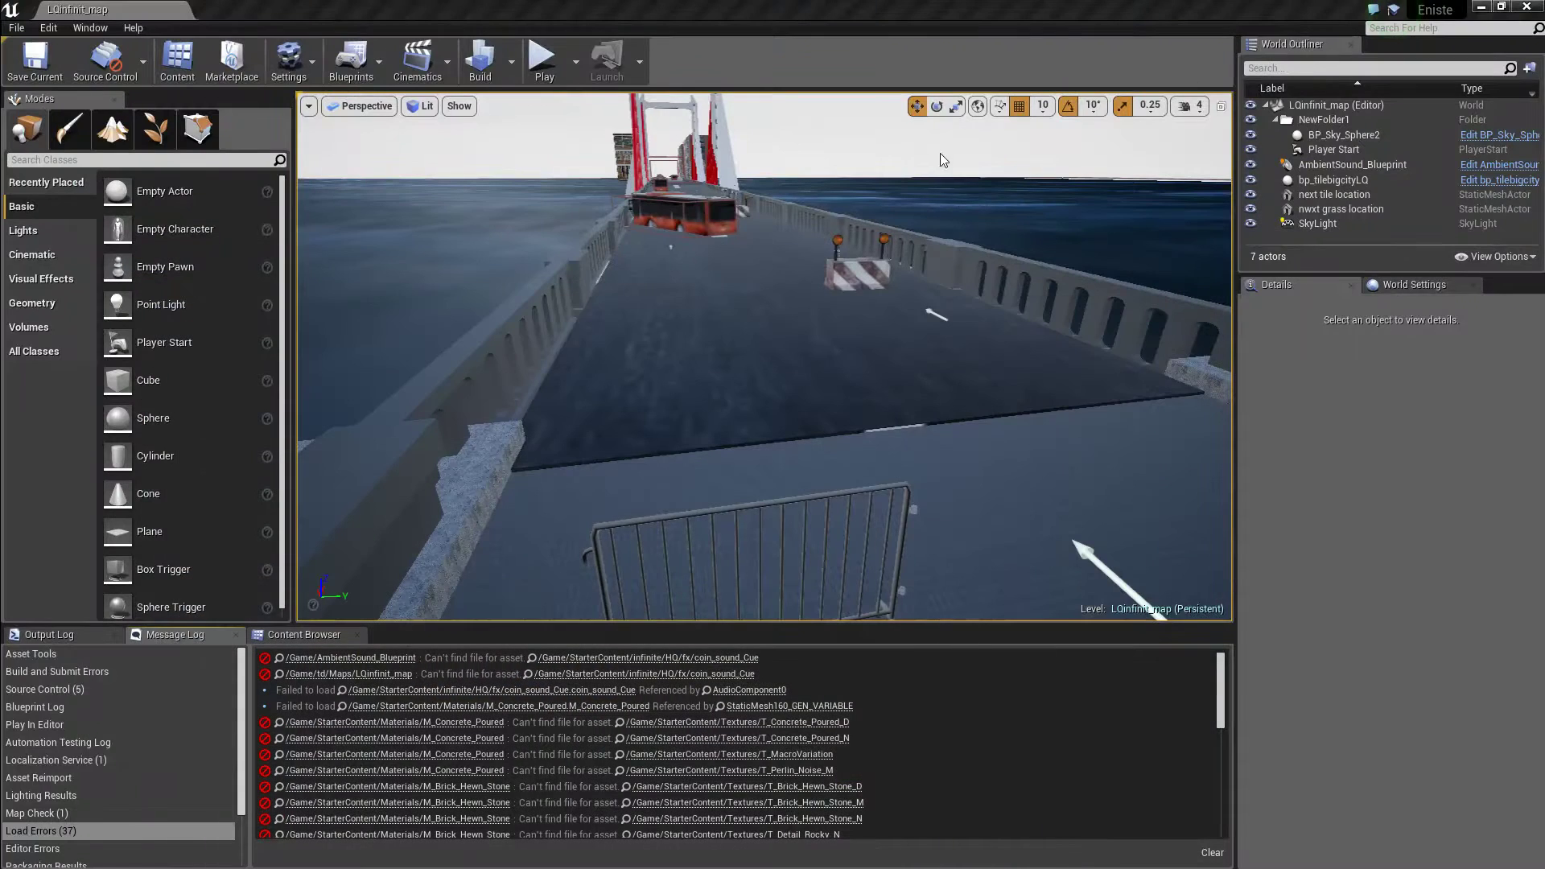
click(1481, 6)
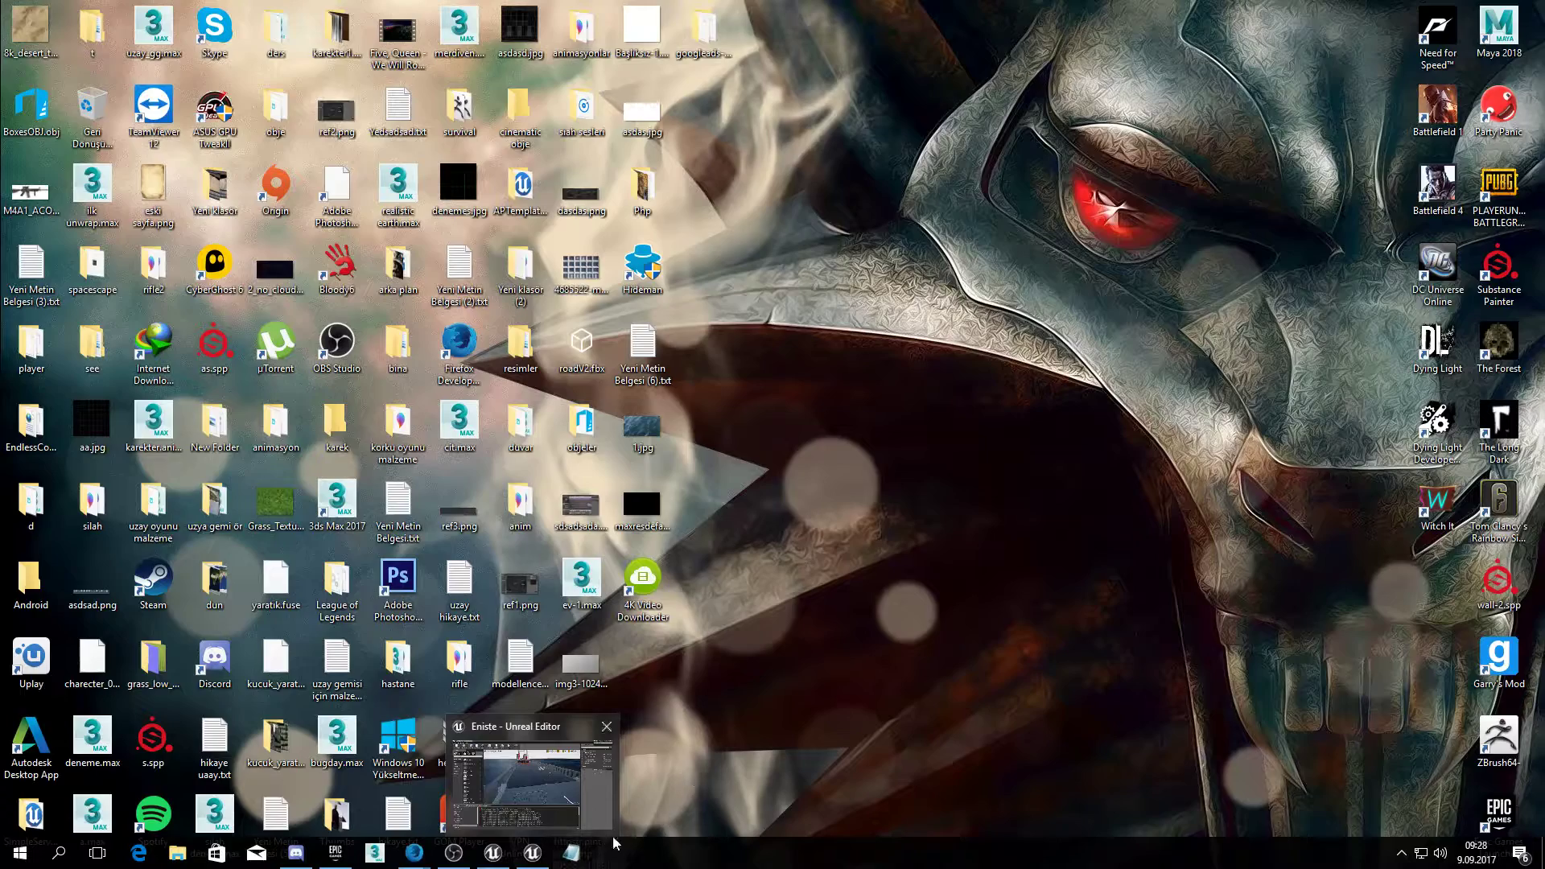
right_click(572, 853)
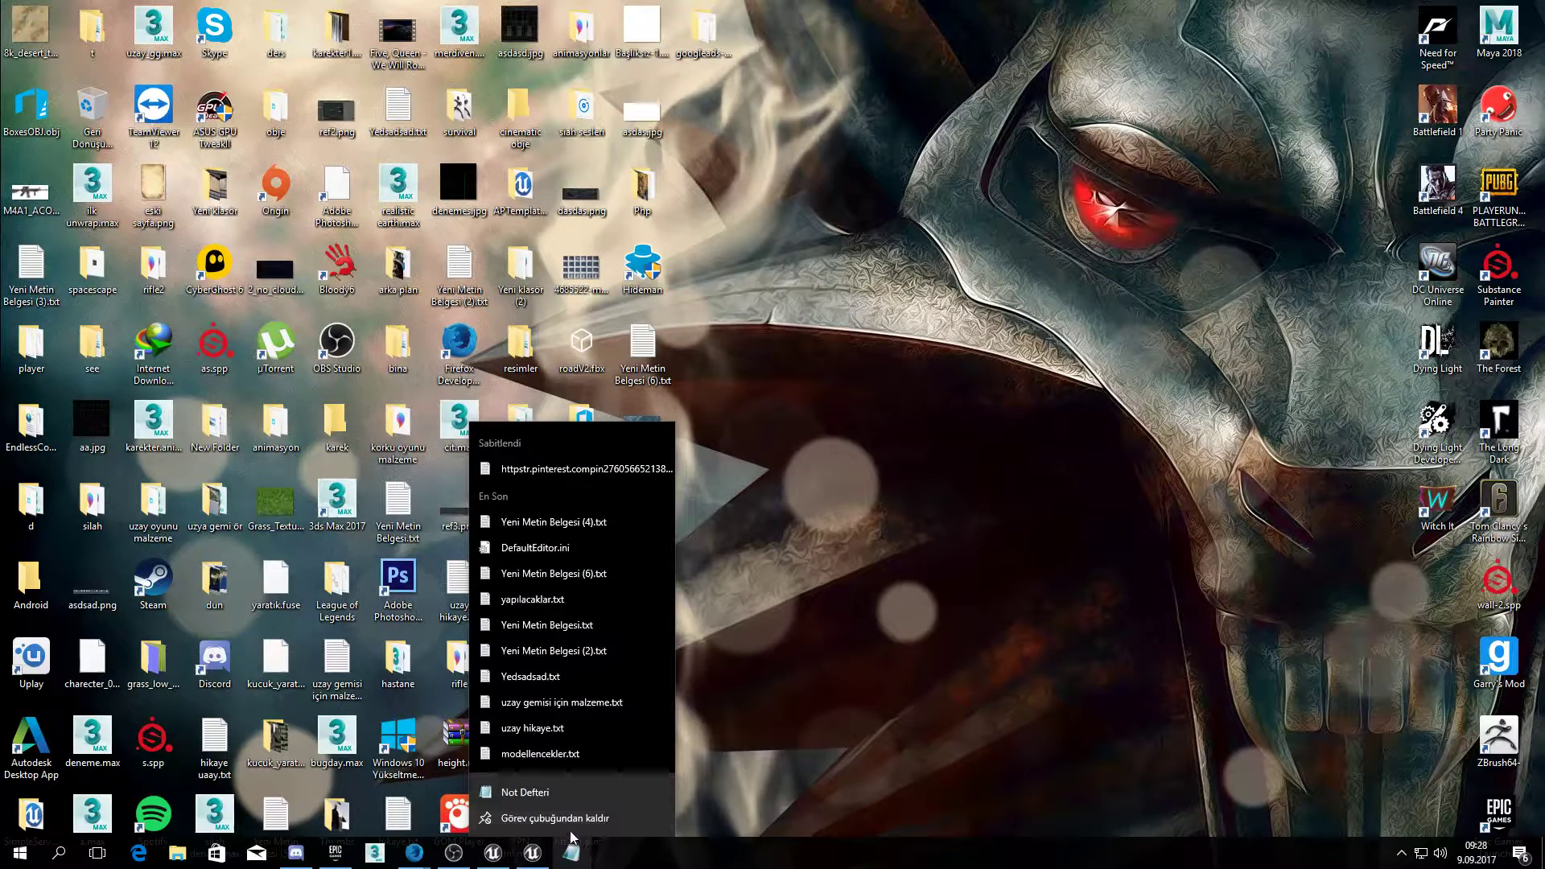
click(532, 853)
click(532, 853)
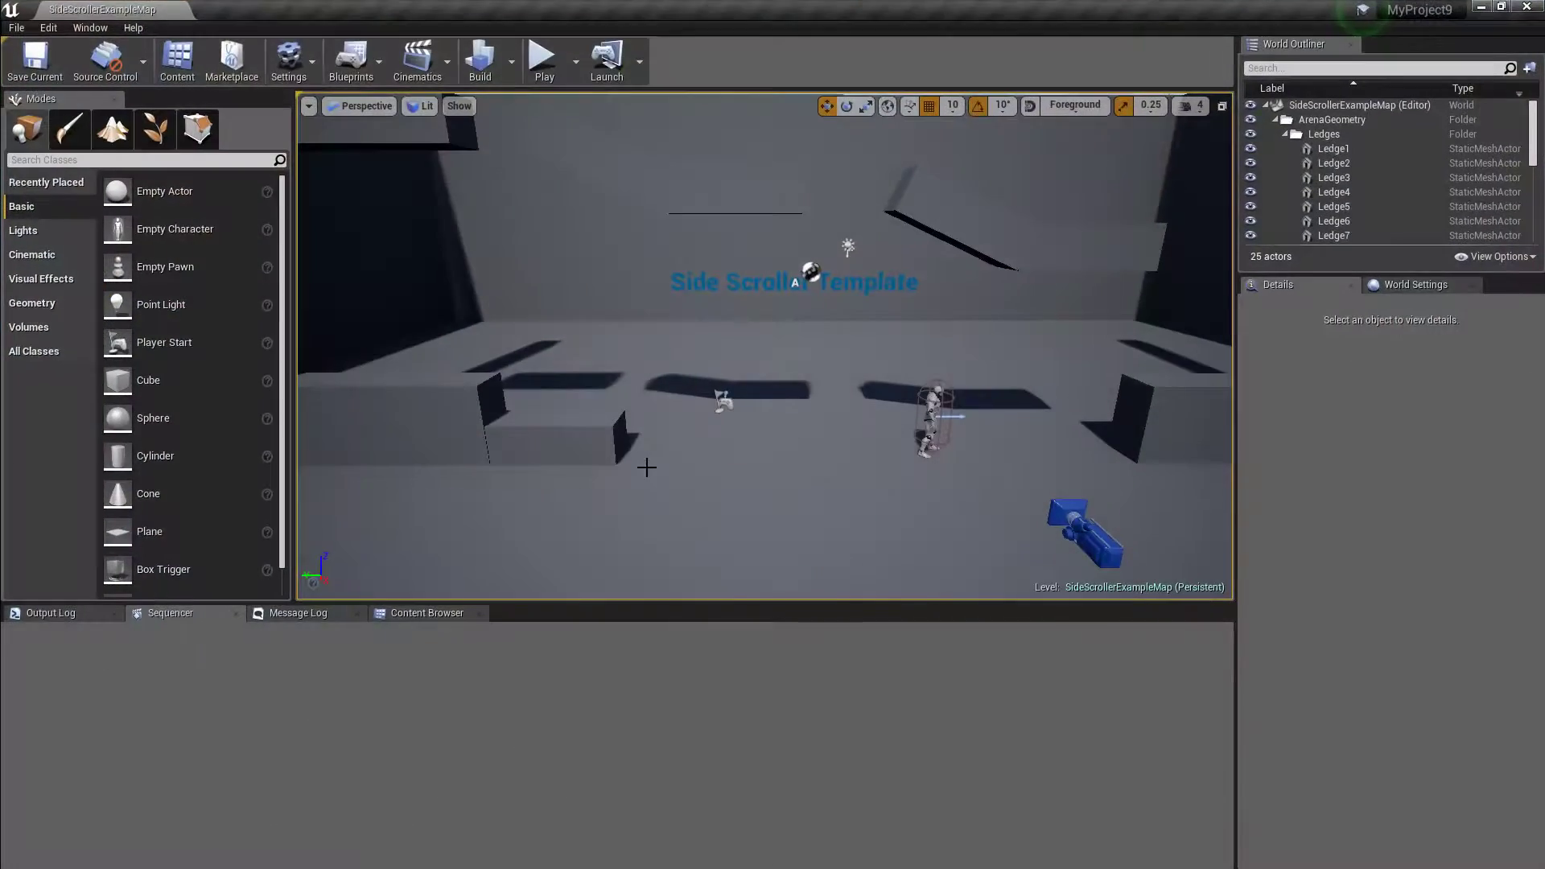
right_drag(680, 467, 766, 457)
Step: Show the Content Browser and open Settings > Project Settings
click(447, 616)
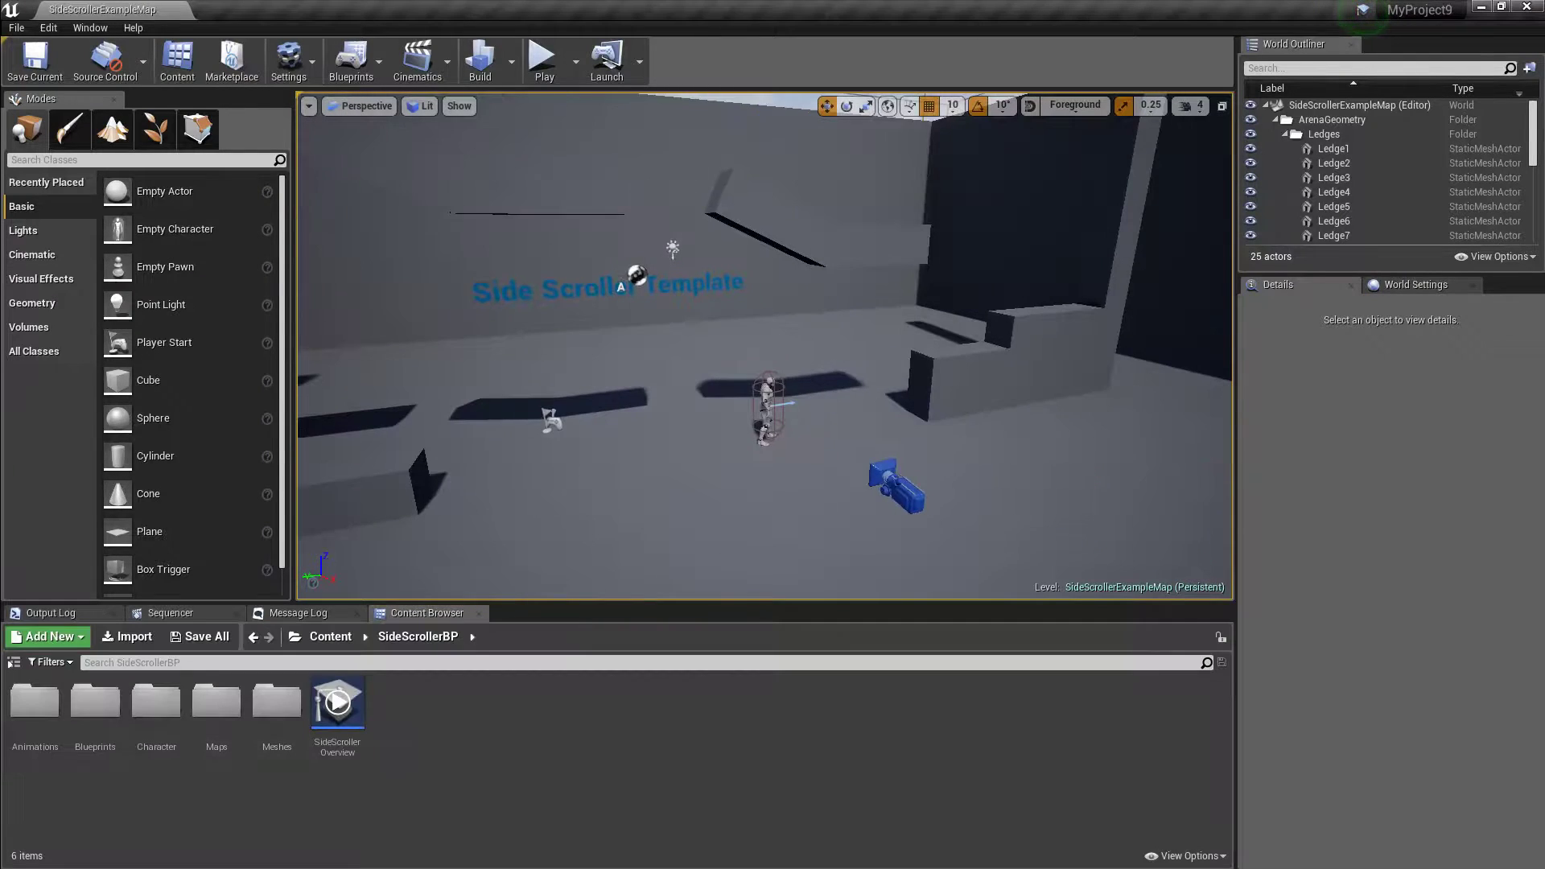
click(310, 56)
click(320, 127)
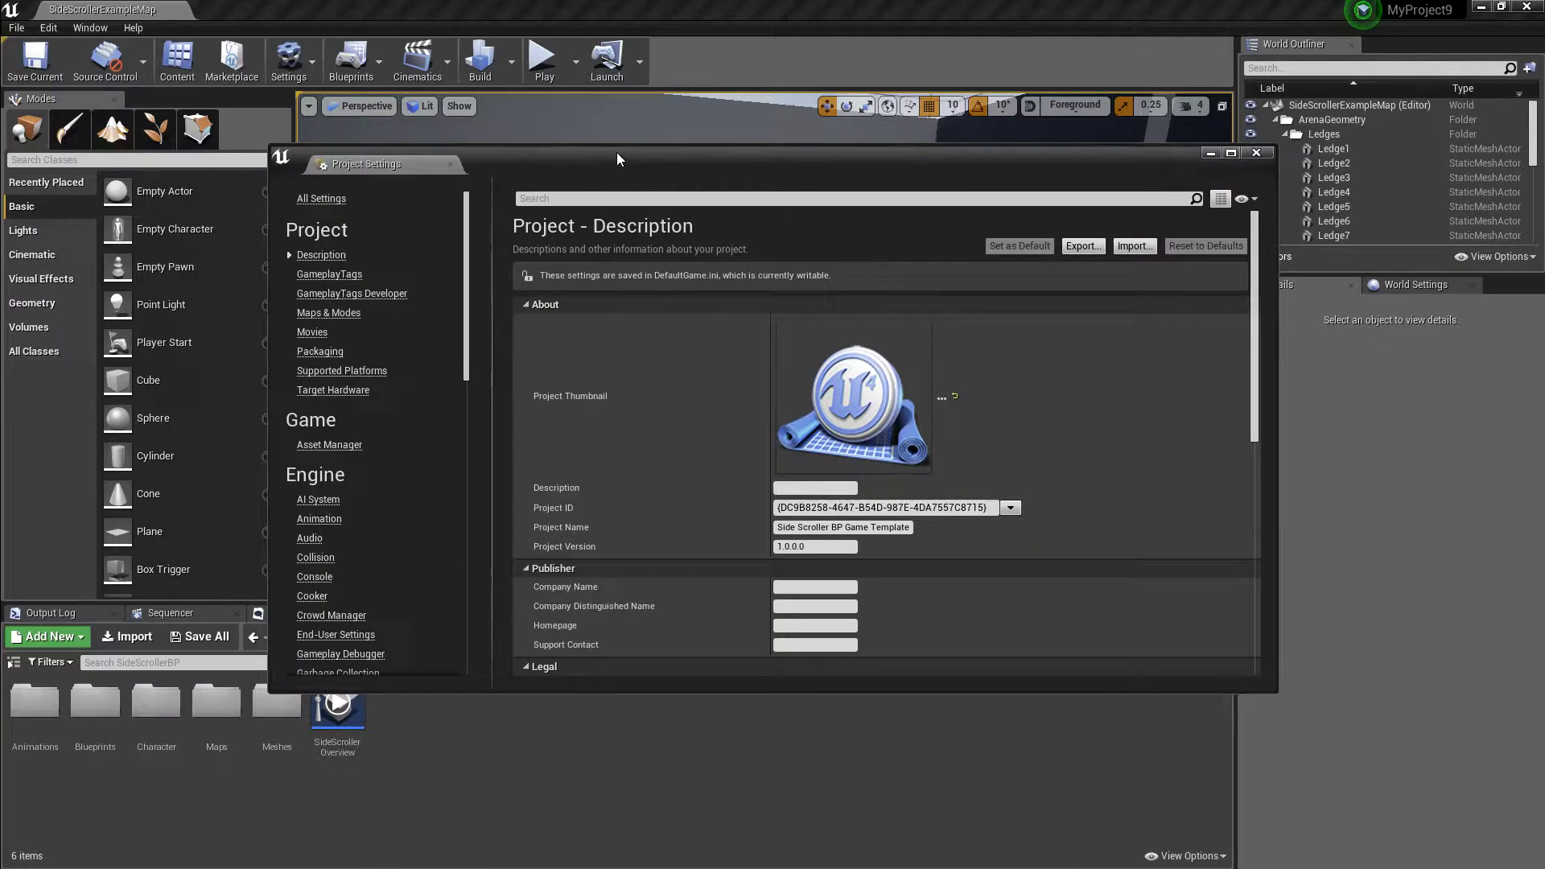
drag(617, 158, 707, 140)
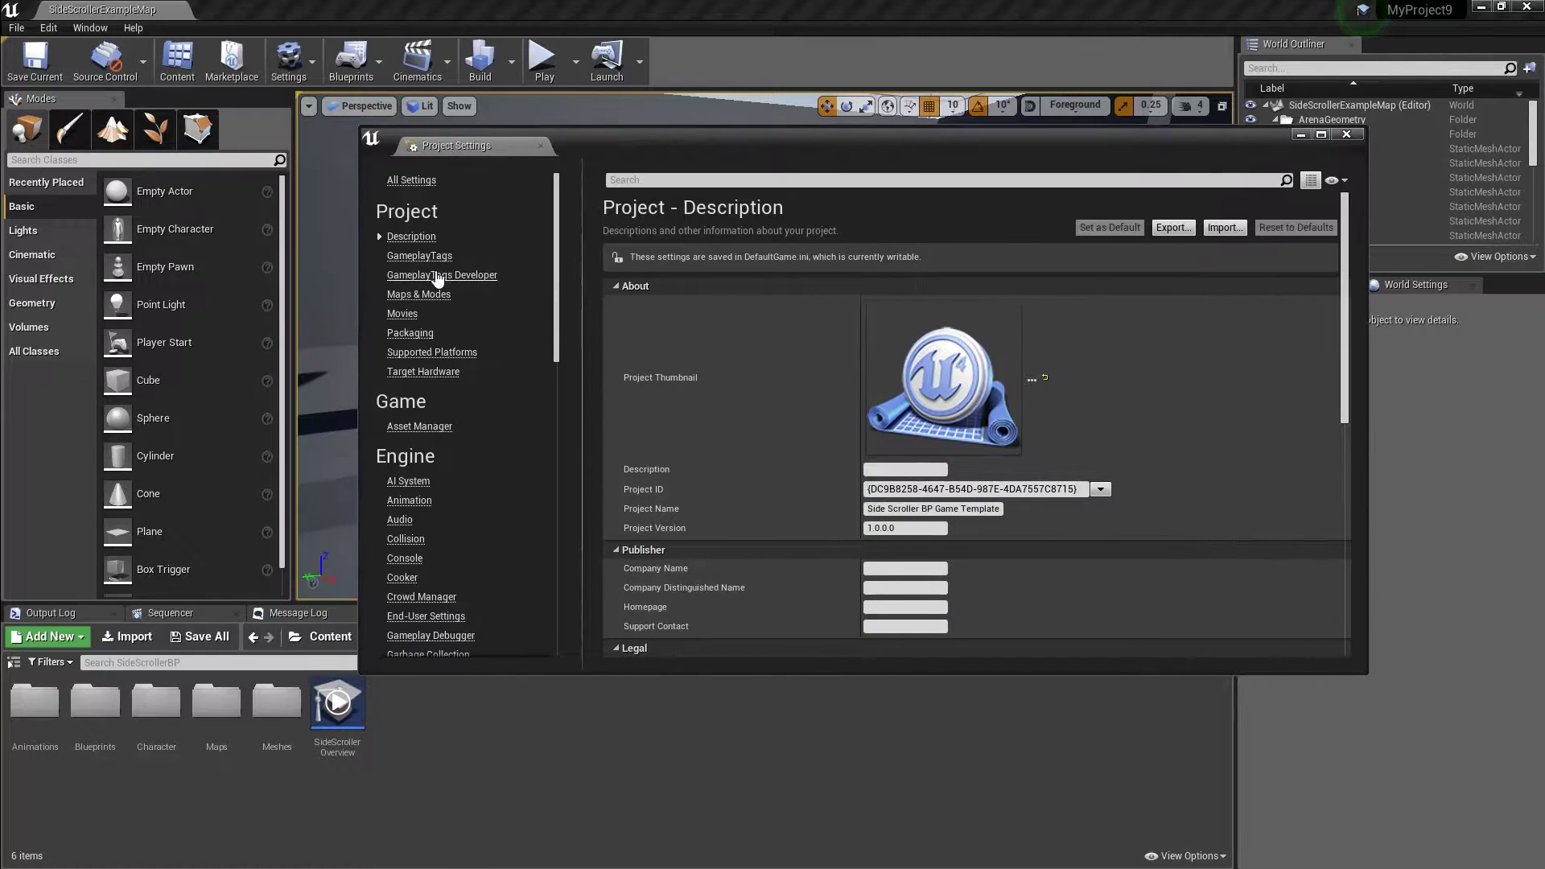
click(448, 293)
click(428, 274)
click(427, 295)
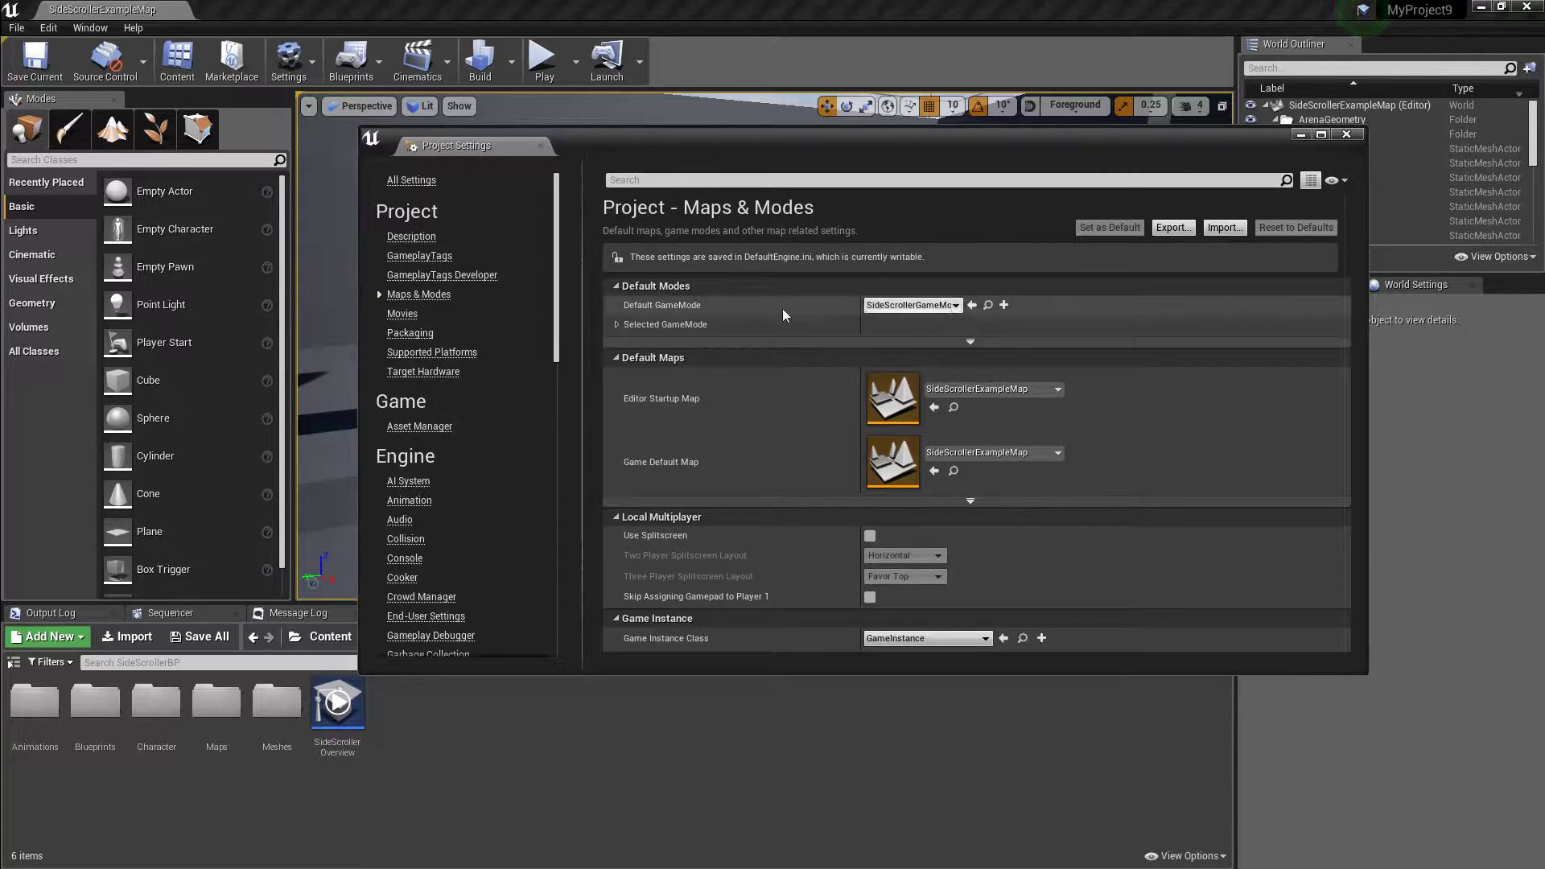
click(988, 388)
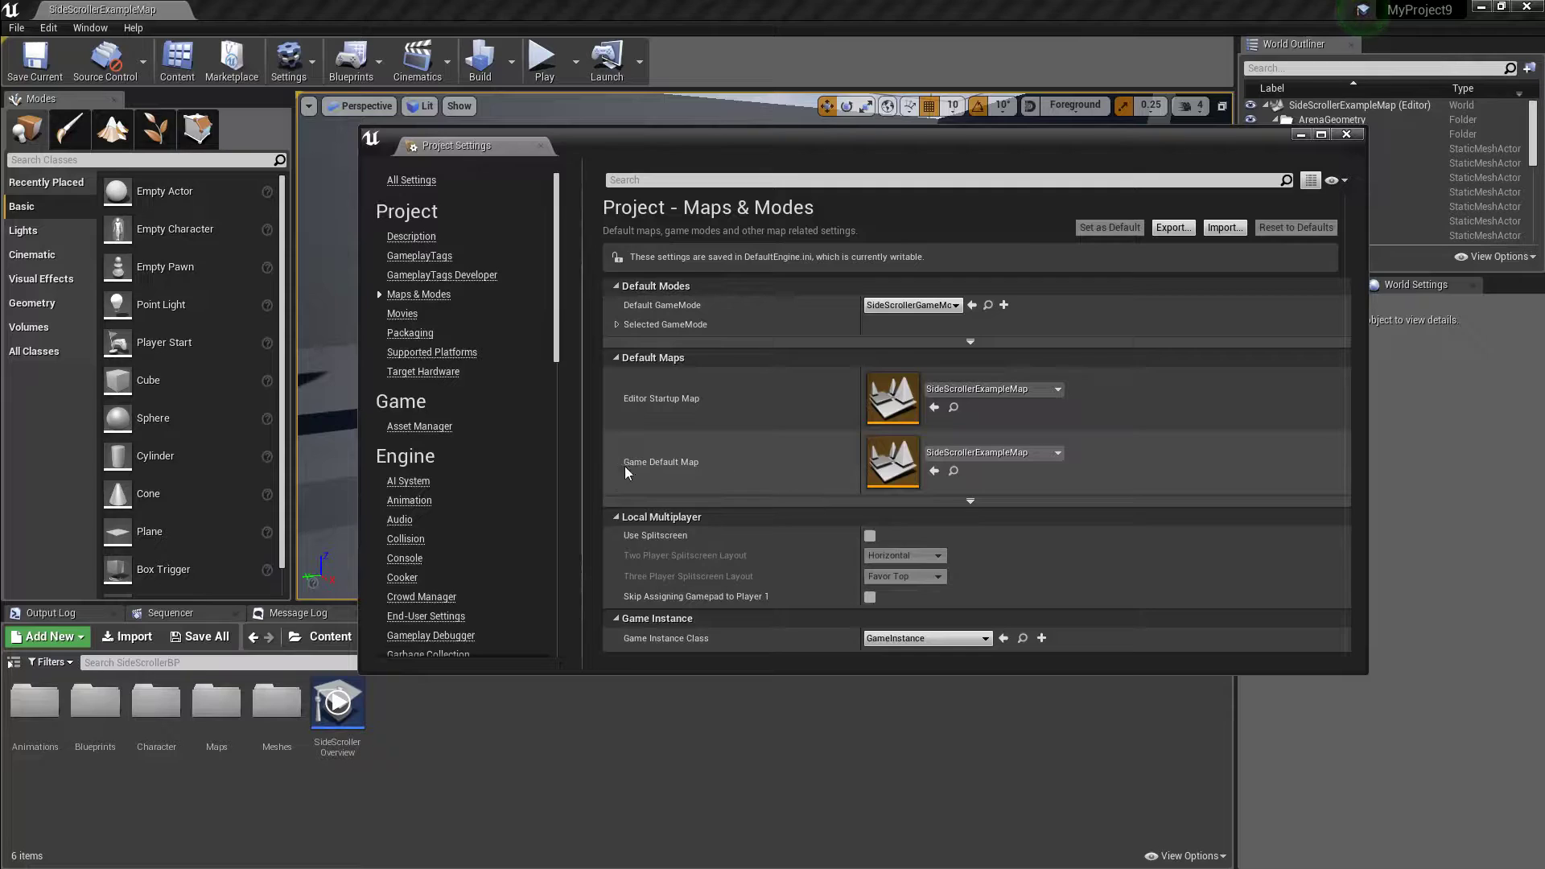
click(1007, 453)
click(1008, 451)
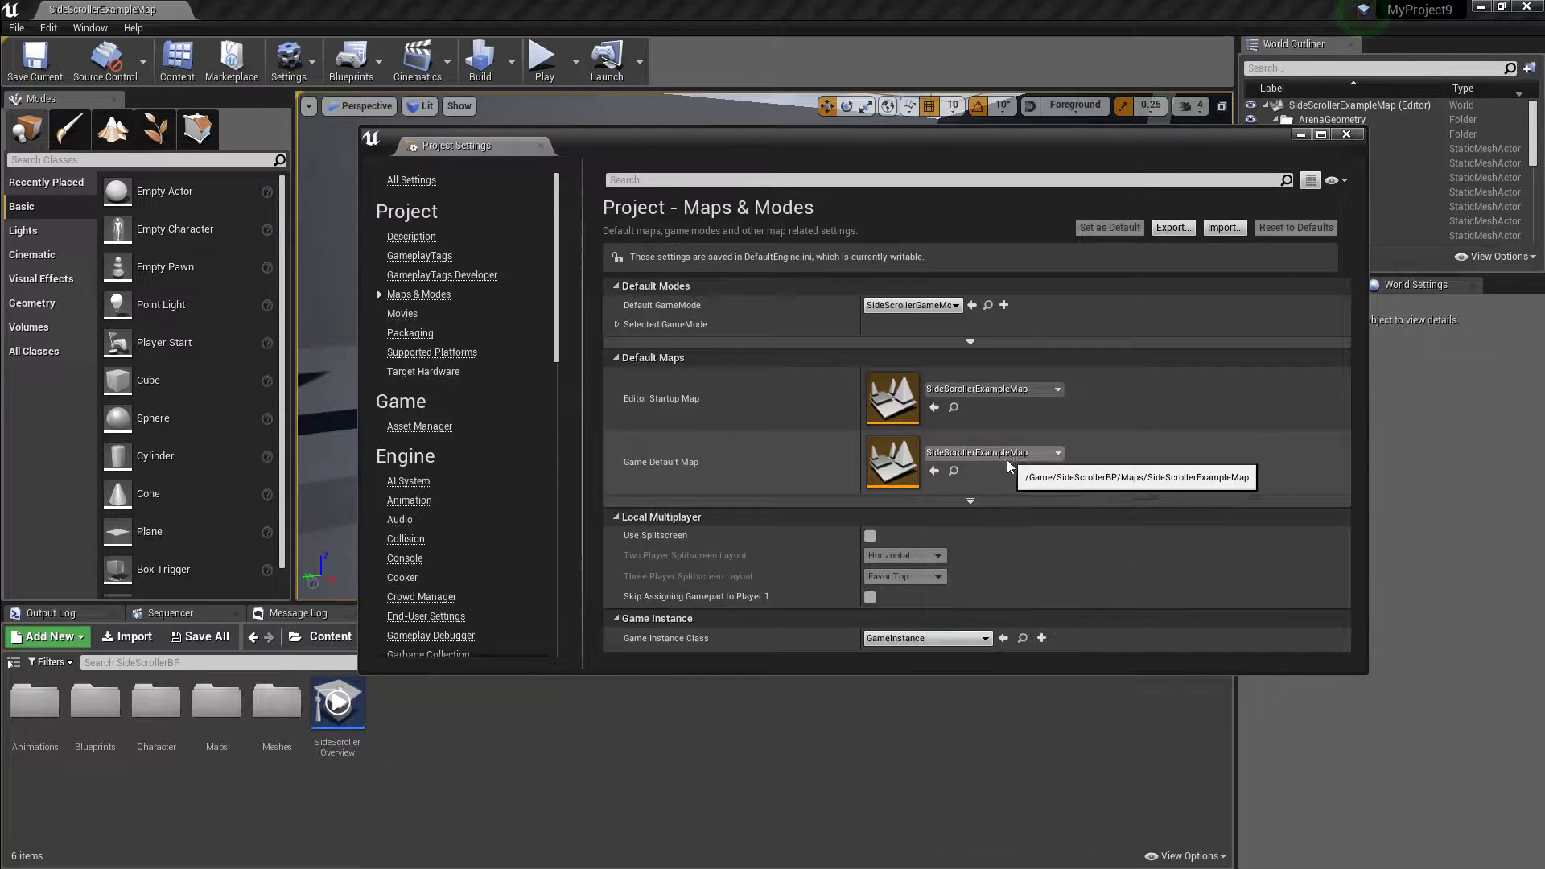
click(956, 454)
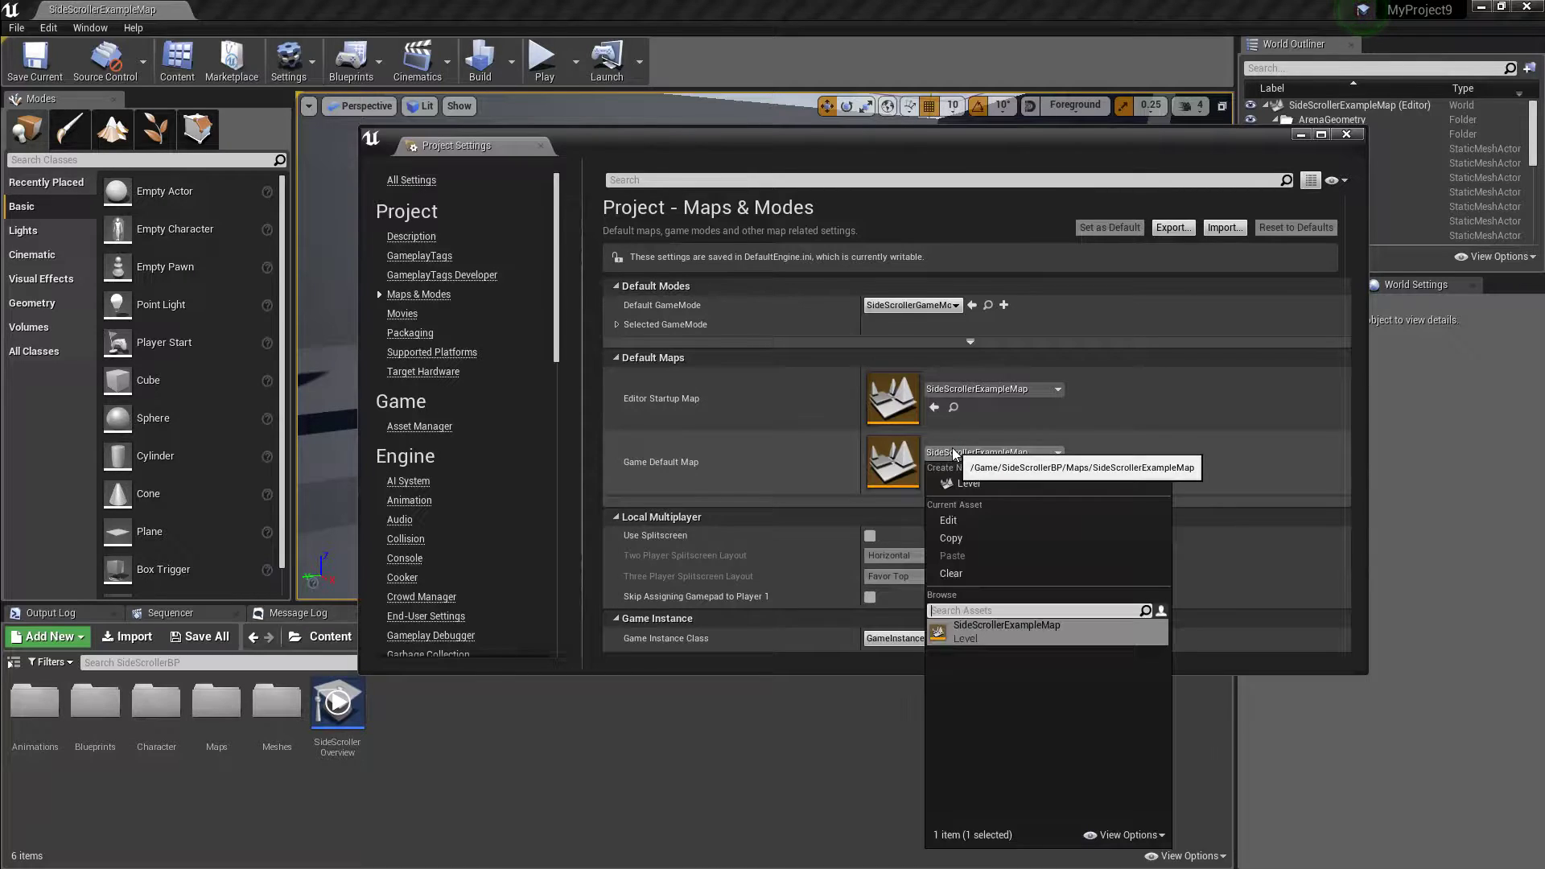
click(954, 455)
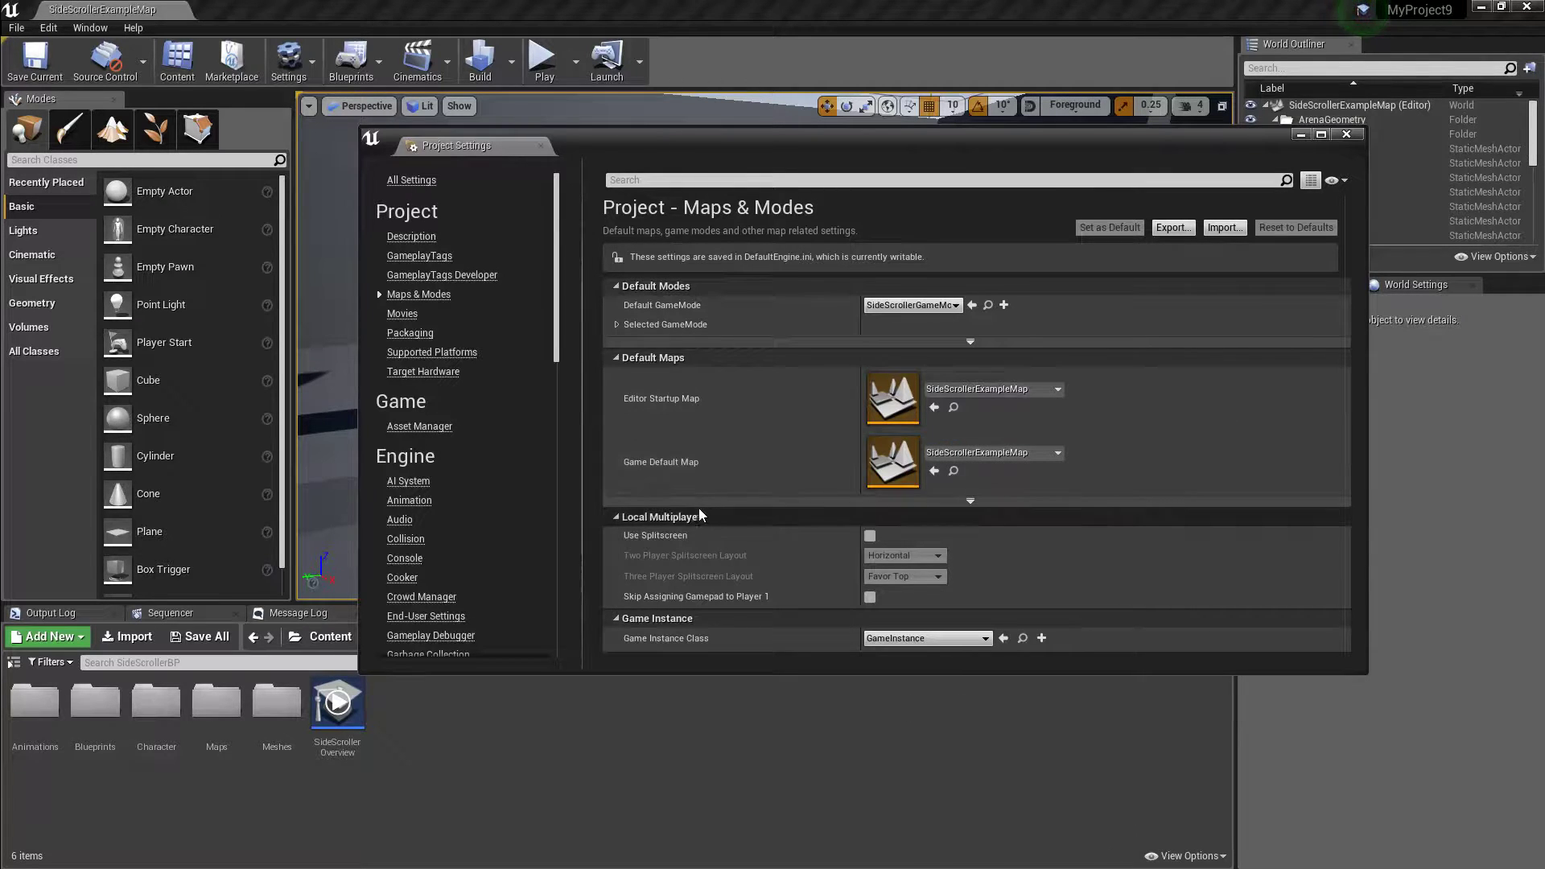
Step: In Packaging settings, set Build Configuration to Shipping and tick For Distribution
scroll(499, 410, down, 2)
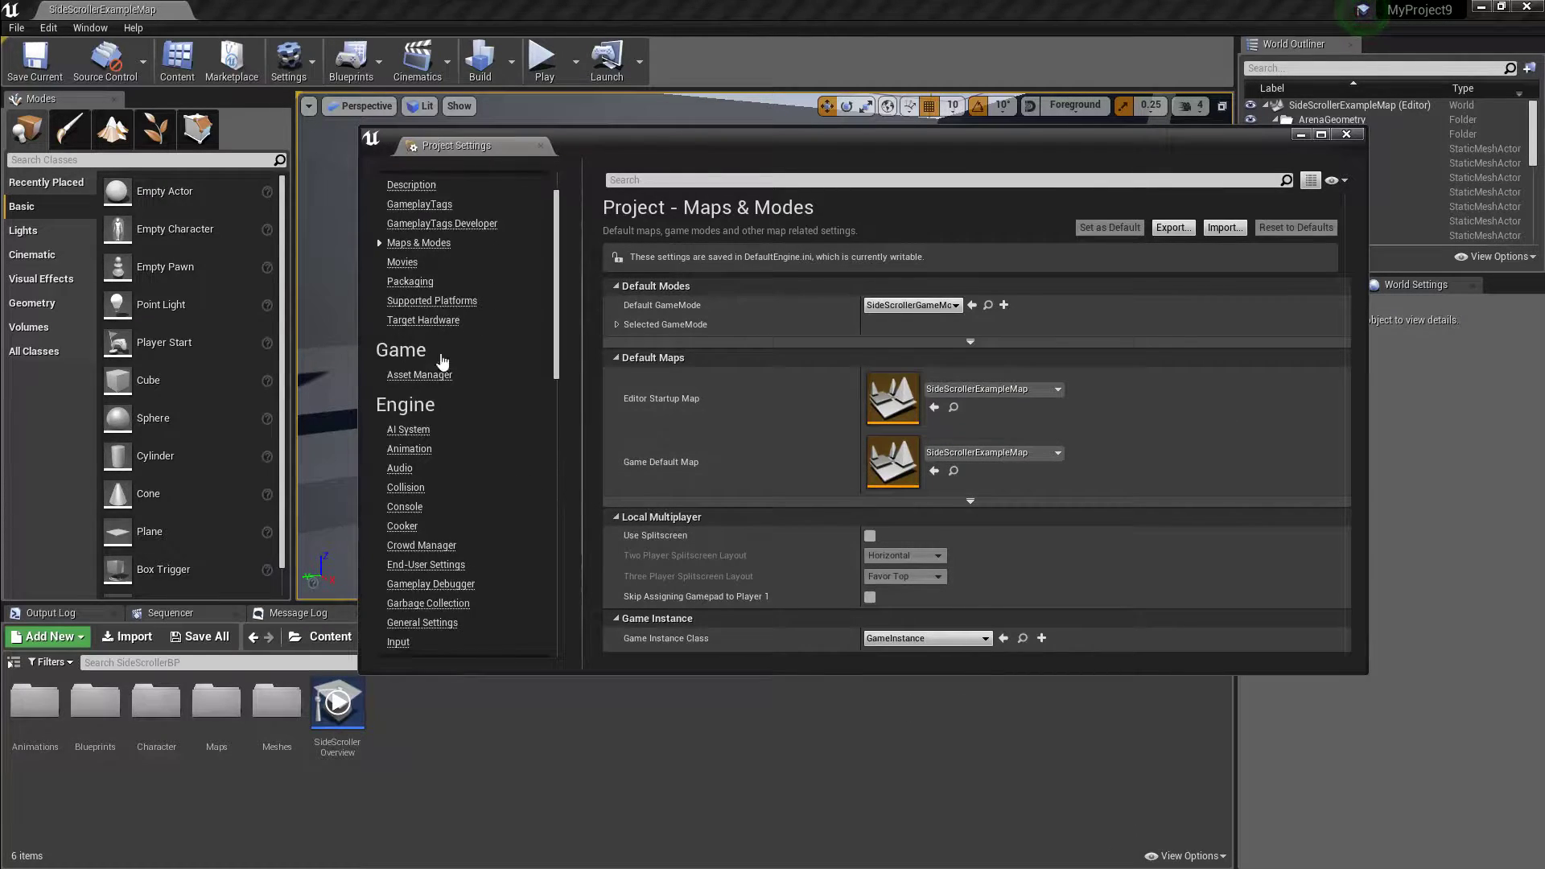
click(403, 283)
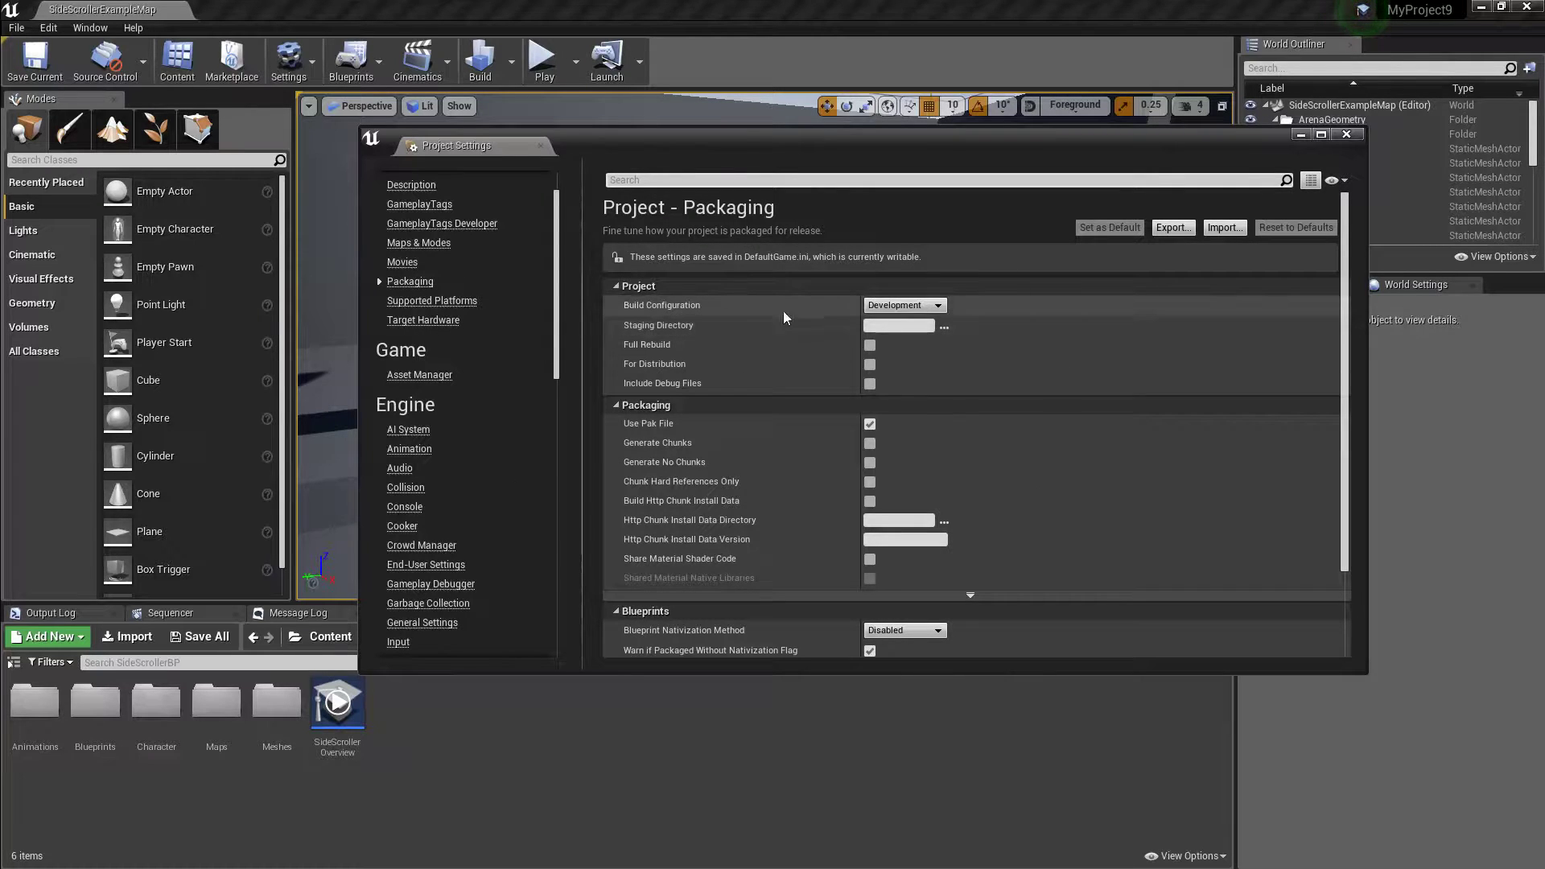
click(911, 309)
click(890, 337)
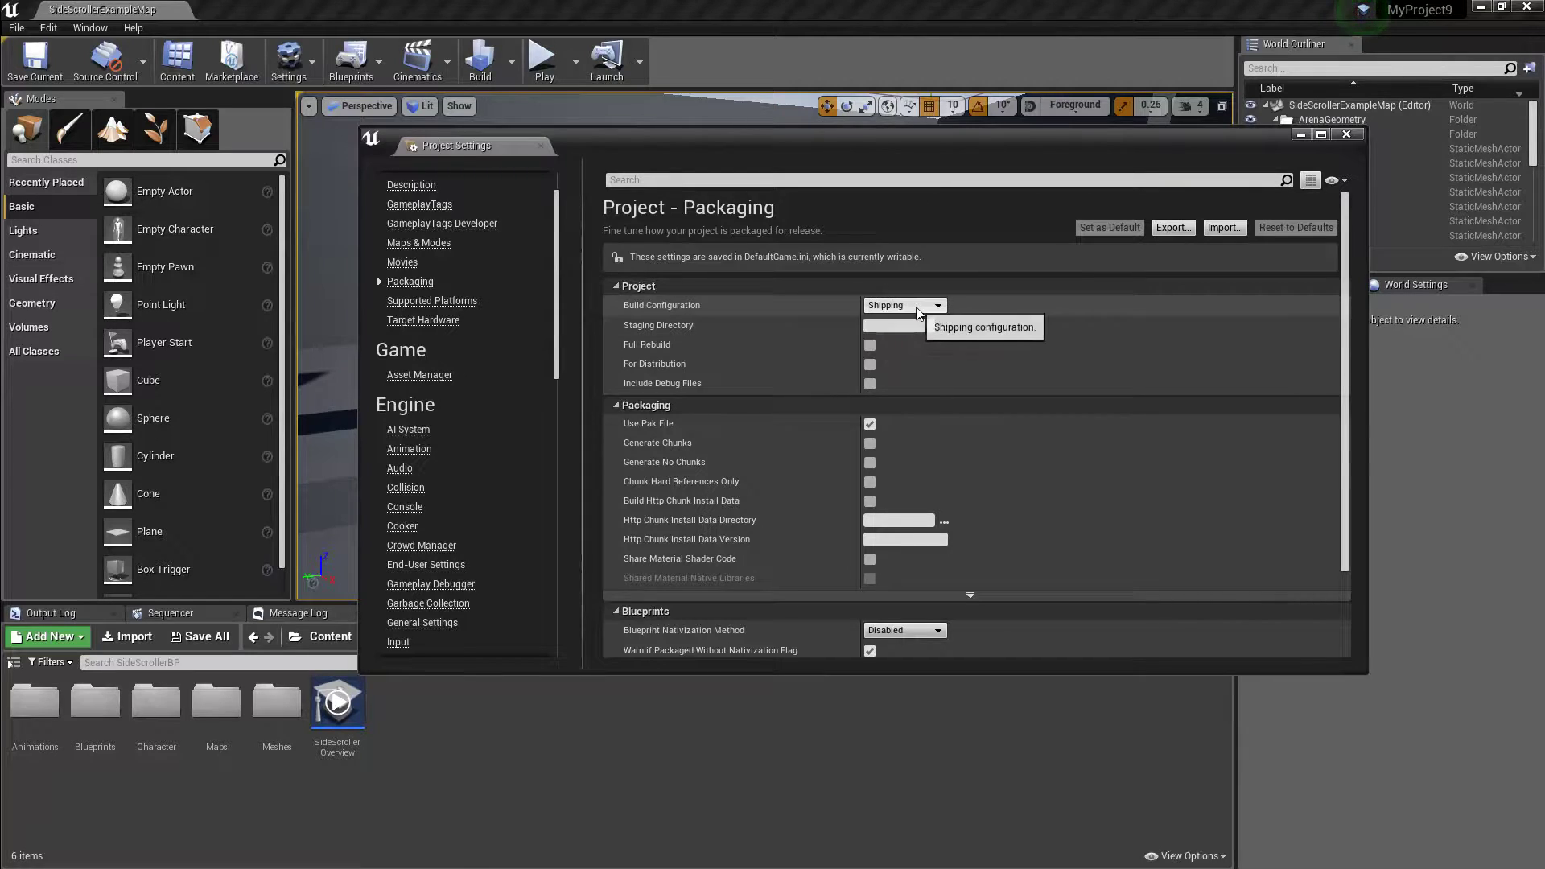
click(870, 365)
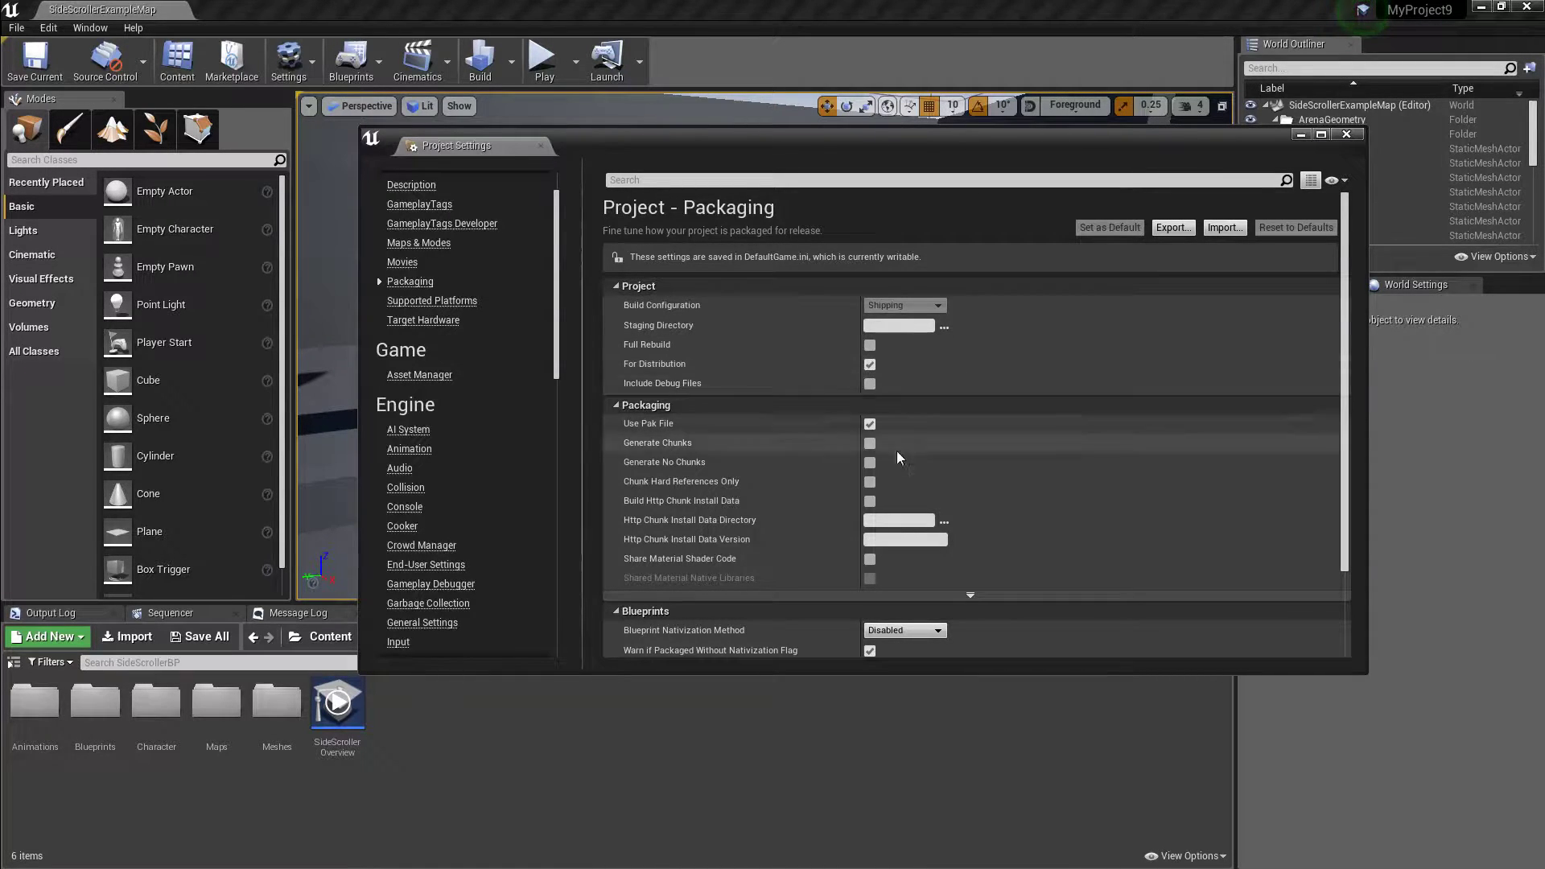
Step: Enable Cook everything in the project content directory and Create compressed cooked packages
scroll(871, 441, down, 2)
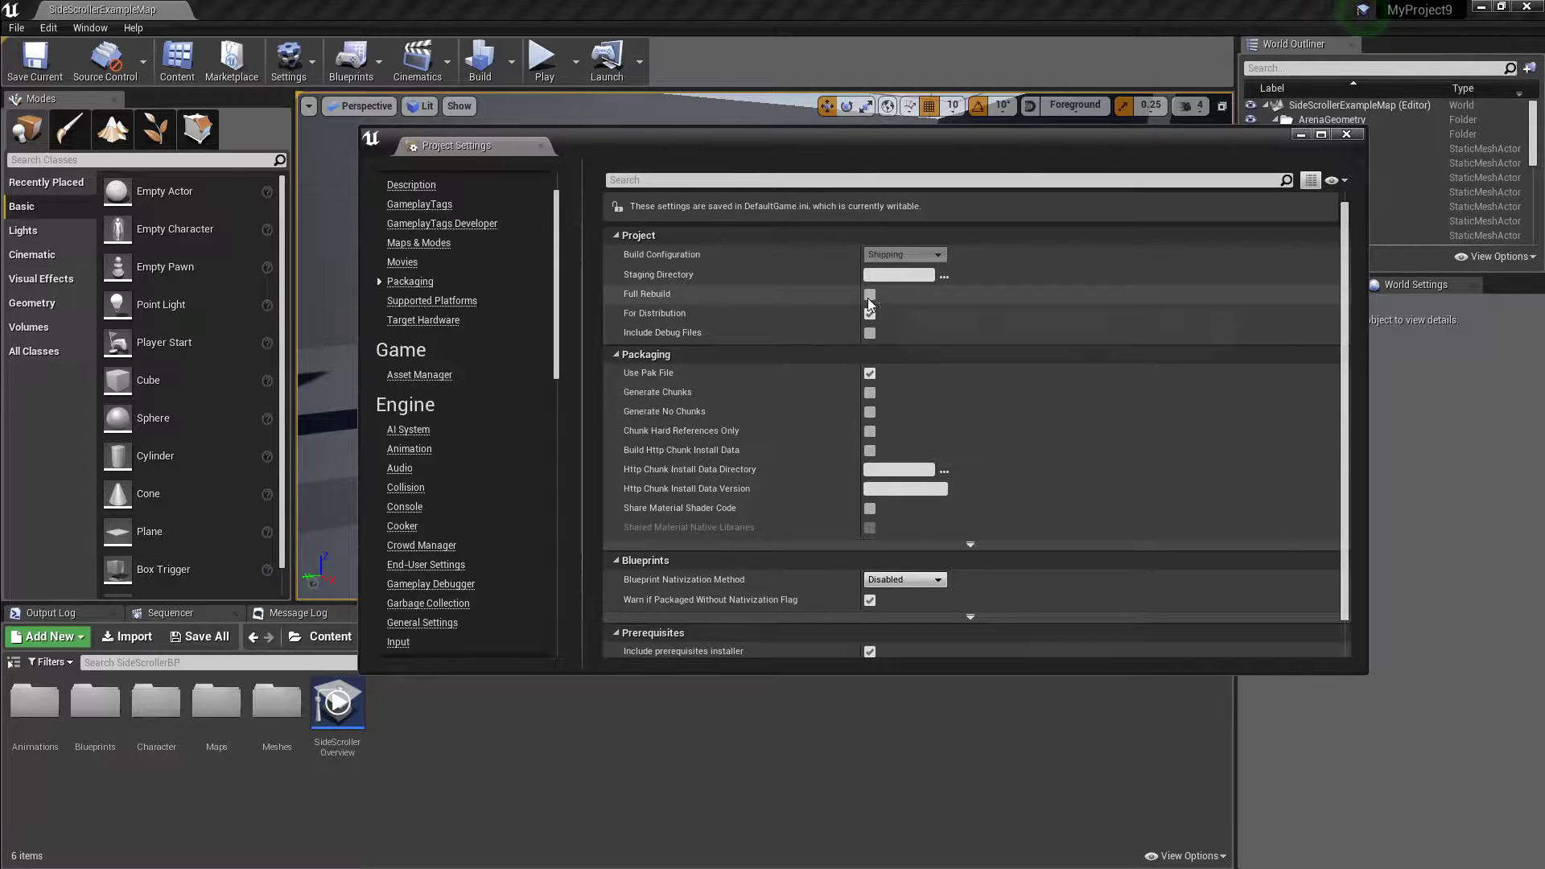
scroll(736, 438, down, 1)
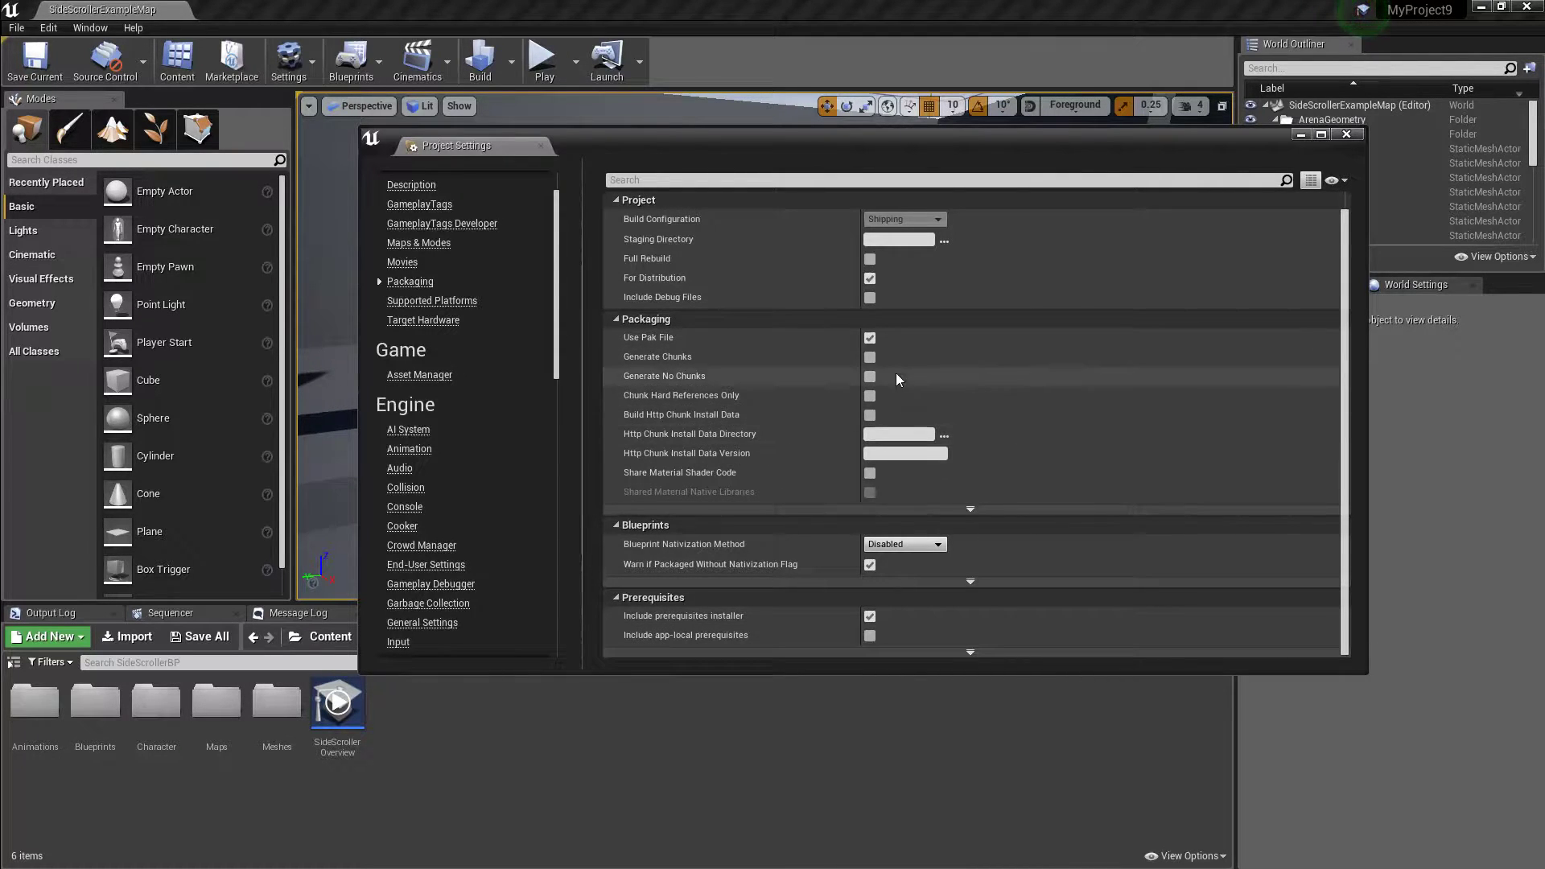
click(970, 509)
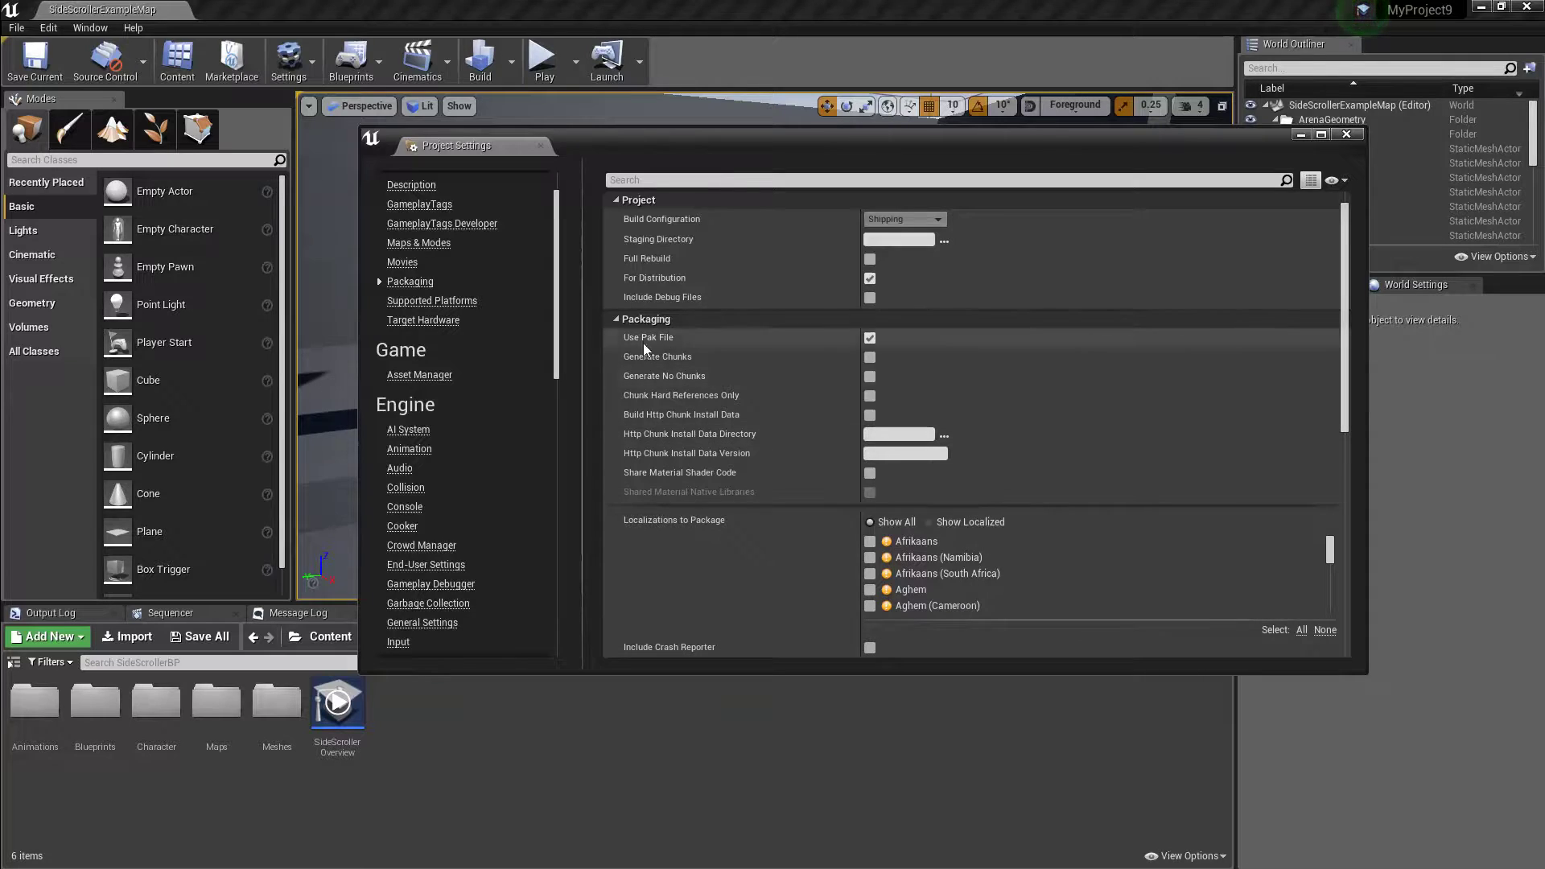
scroll(927, 499, down, 2)
scroll(927, 505, down, 6)
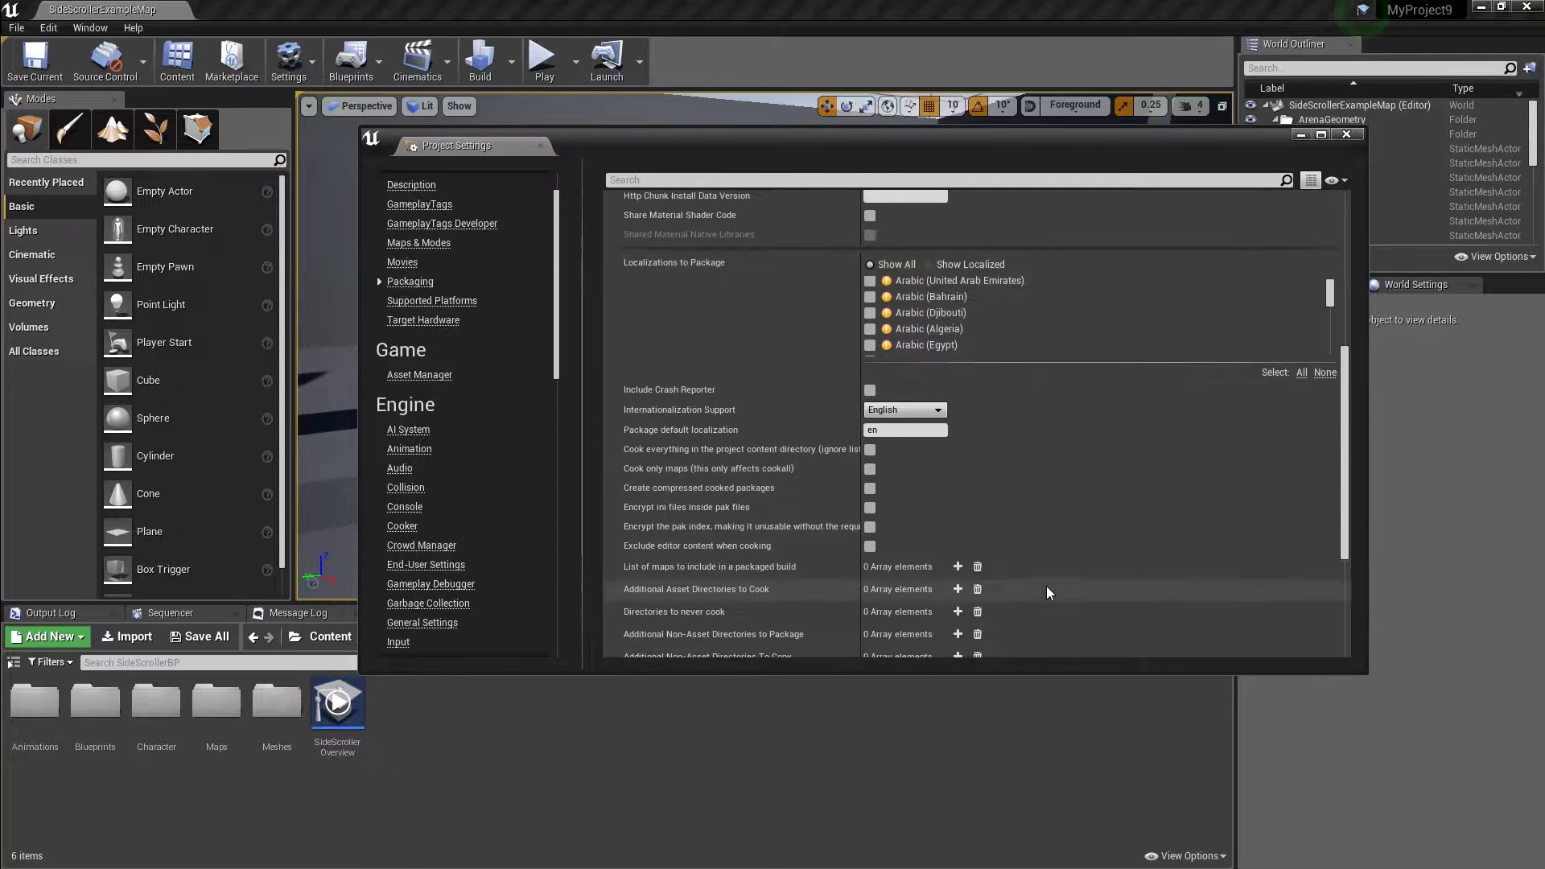
scroll(1046, 586, down, 3)
scroll(935, 549, up, 4)
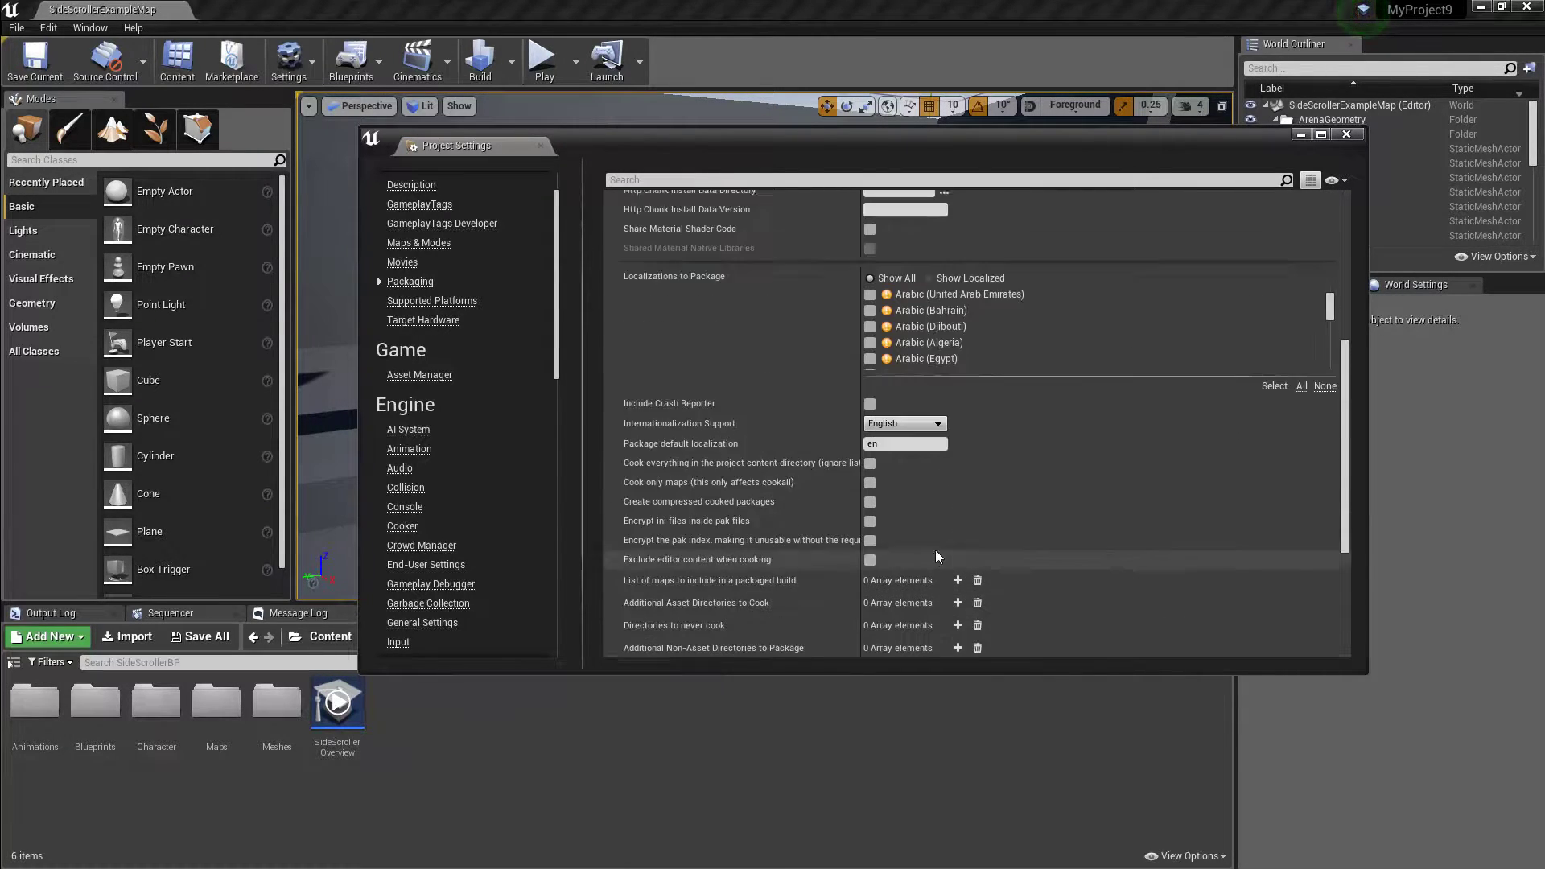
scroll(929, 548, up, 2)
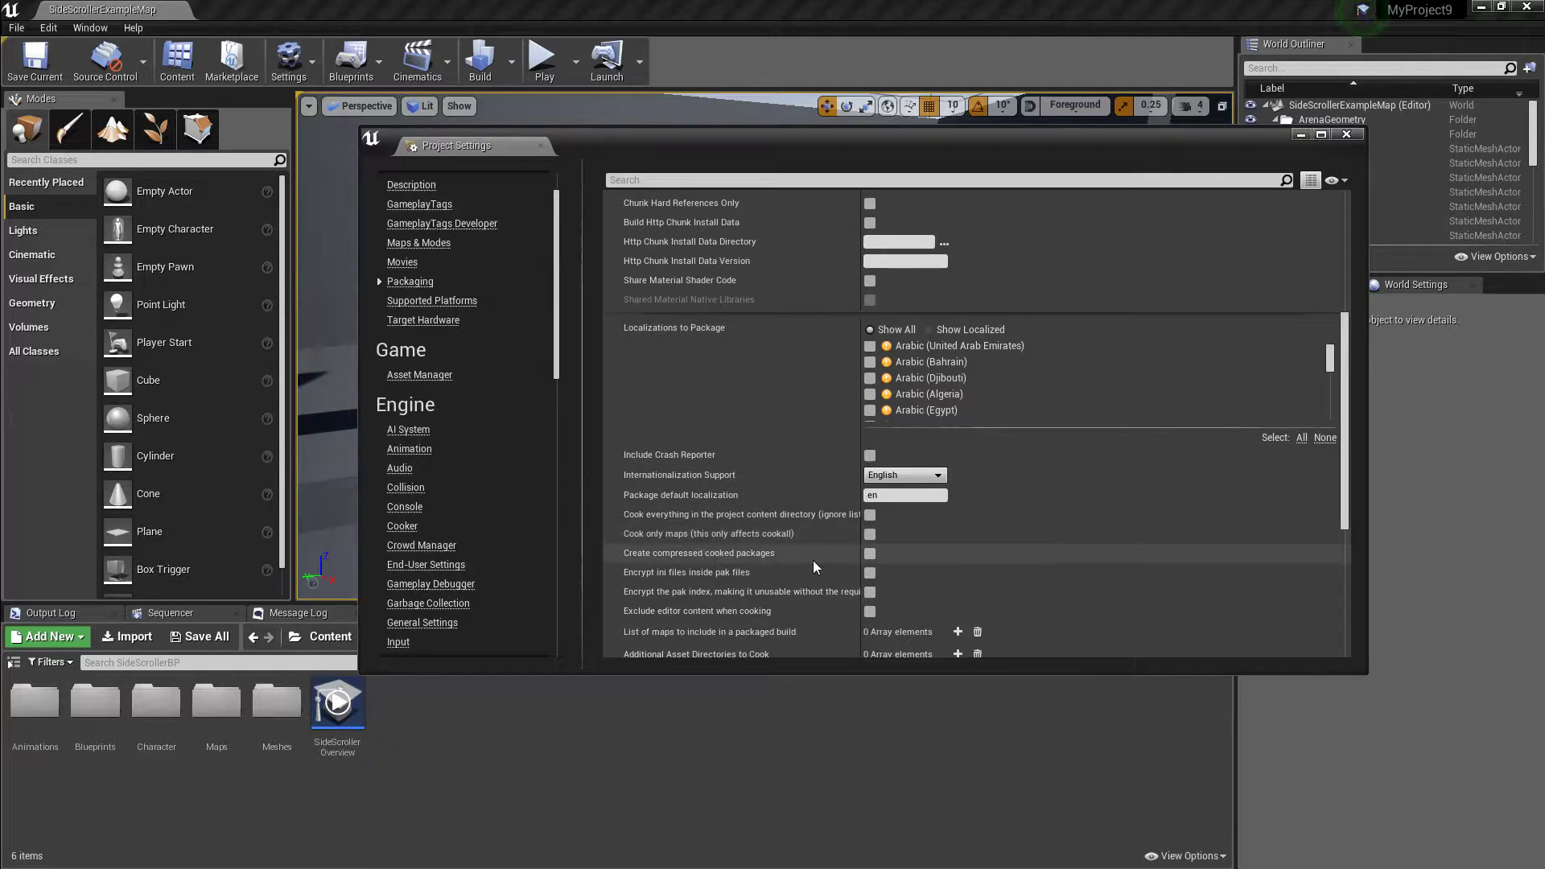
click(870, 555)
click(872, 513)
scroll(971, 547, down, 2)
scroll(973, 540, down, 4)
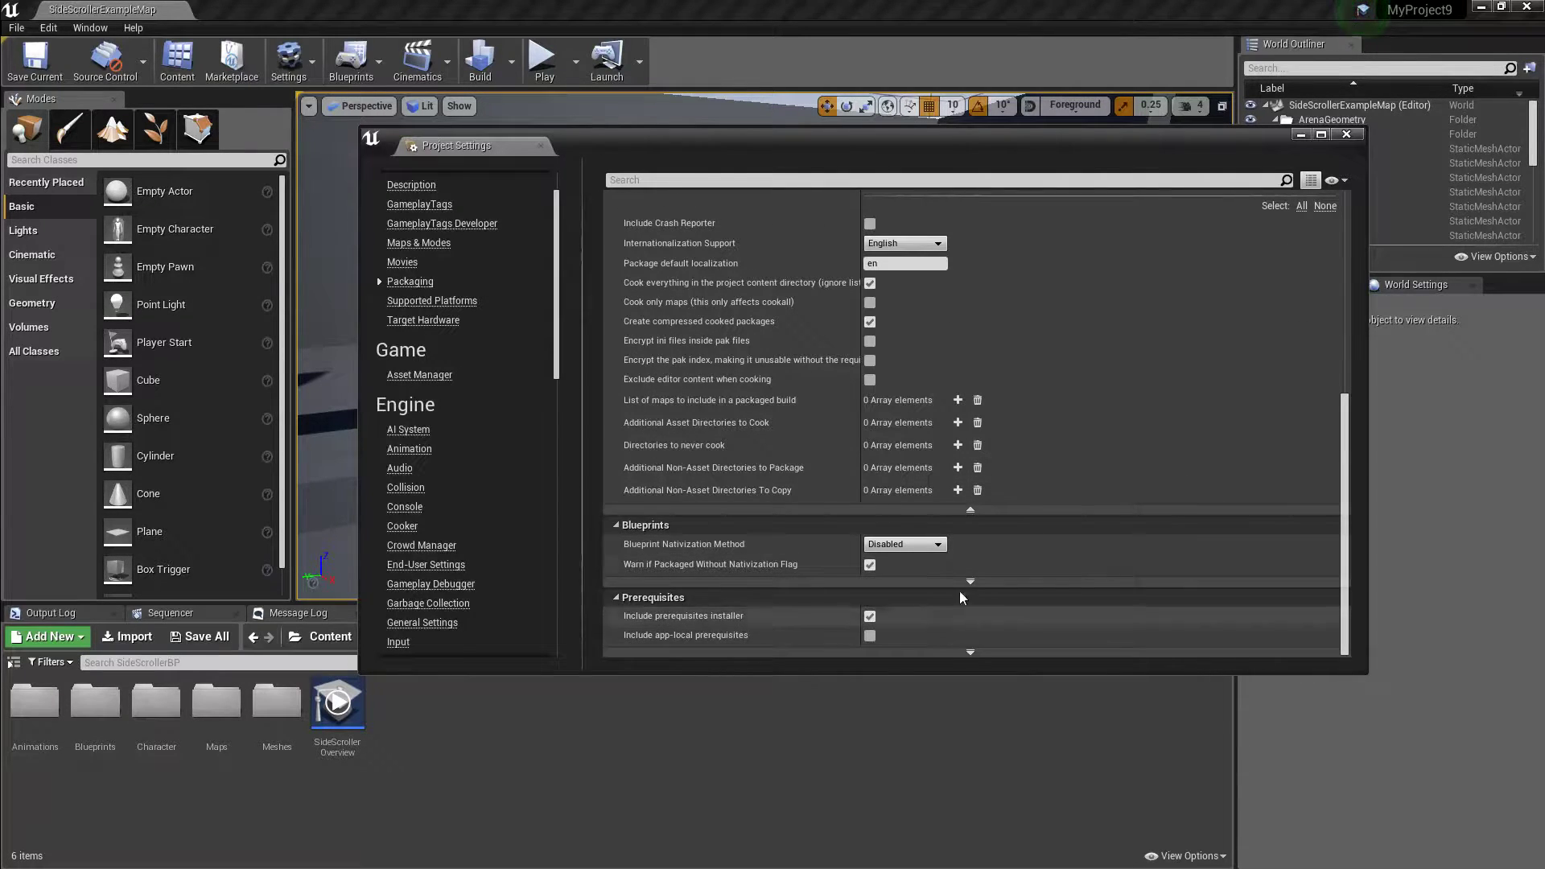
Step: Open the Android platform settings in Project Settings
scroll(416, 506, down, 4)
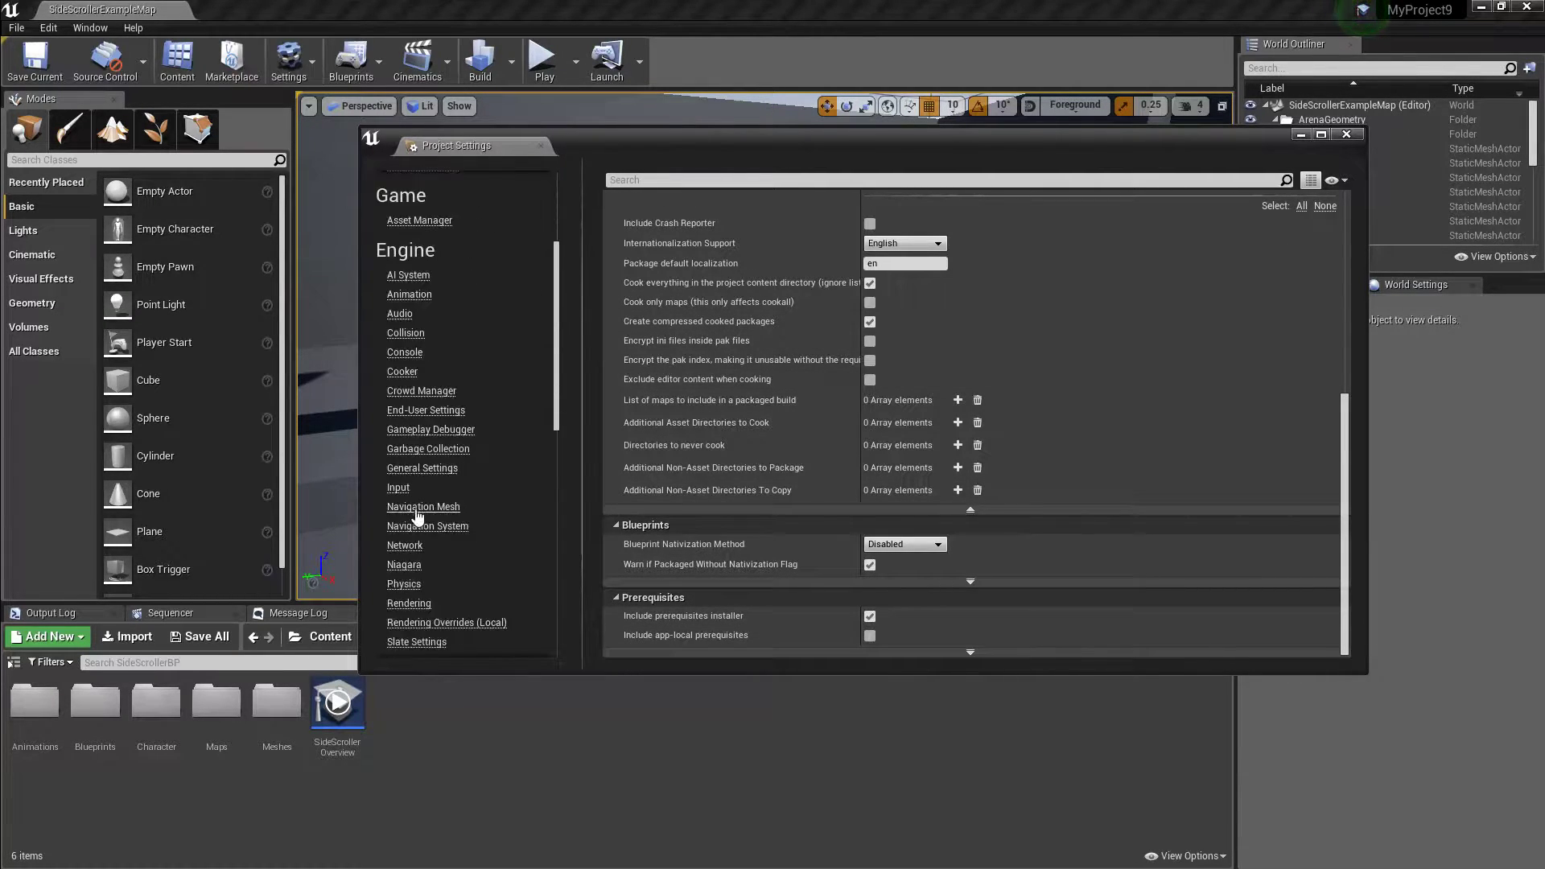
scroll(414, 507, down, 2)
scroll(412, 510, down, 5)
scroll(411, 512, down, 3)
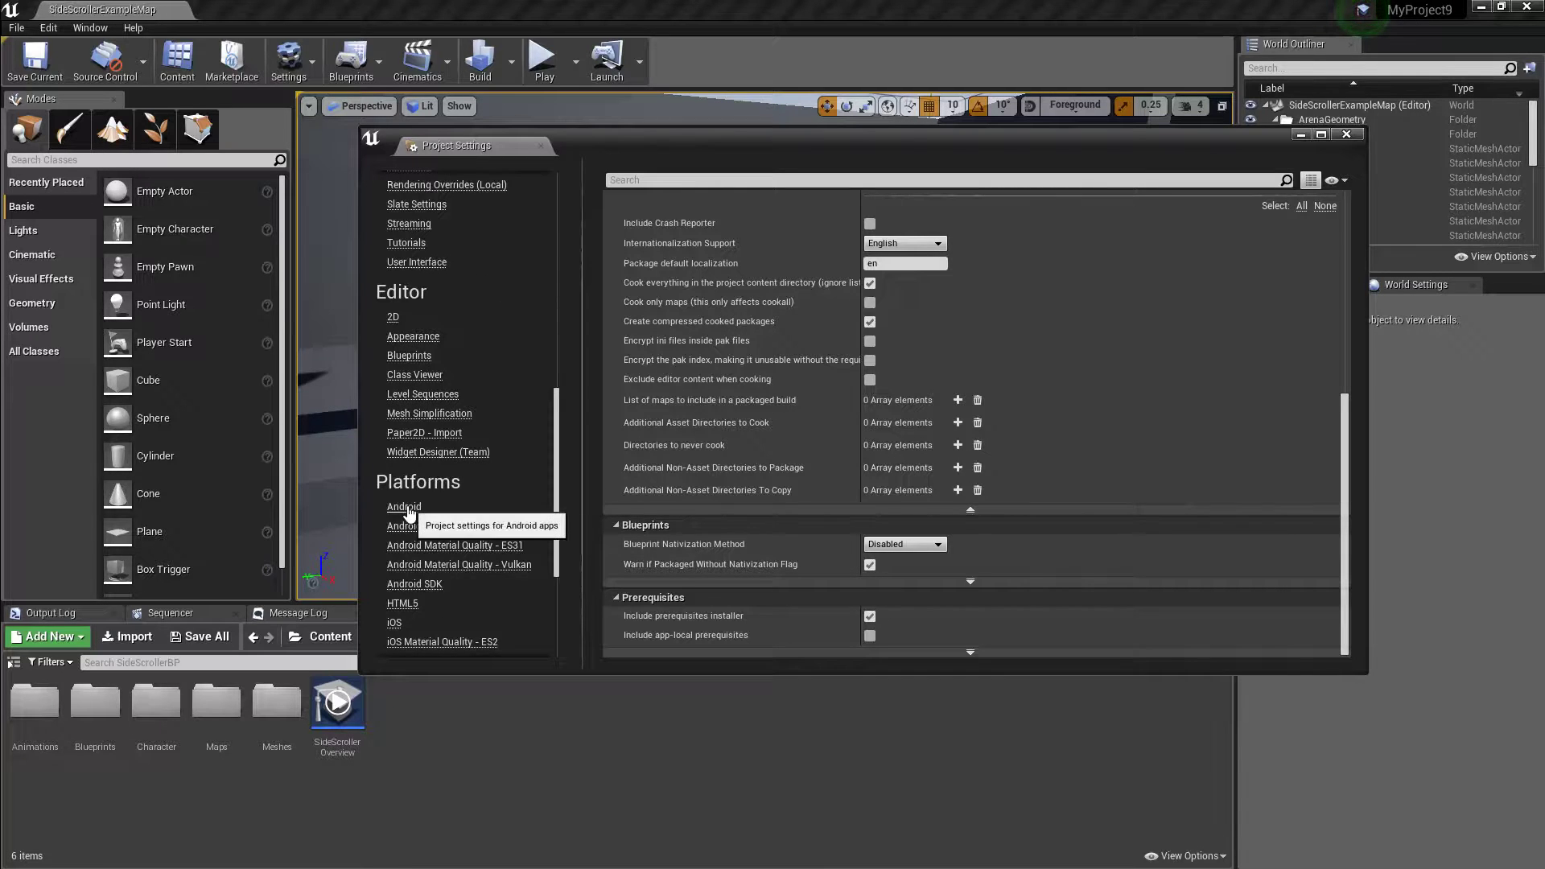
click(409, 511)
Step: Scroll down the Android settings to the APK Packaging section
scroll(781, 542, up, 4)
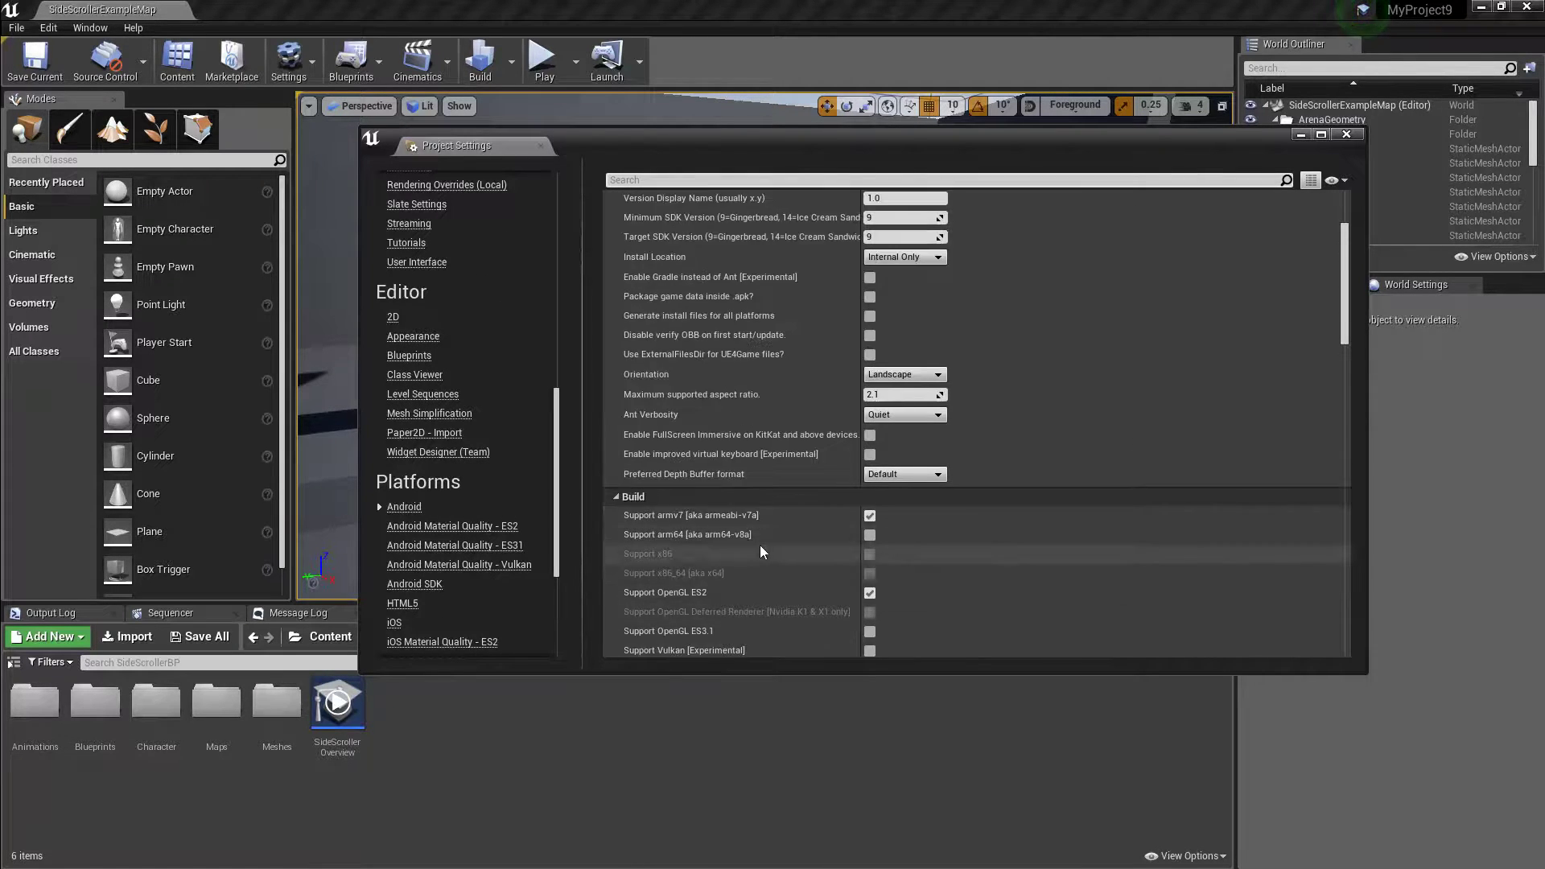
scroll(732, 542, up, 5)
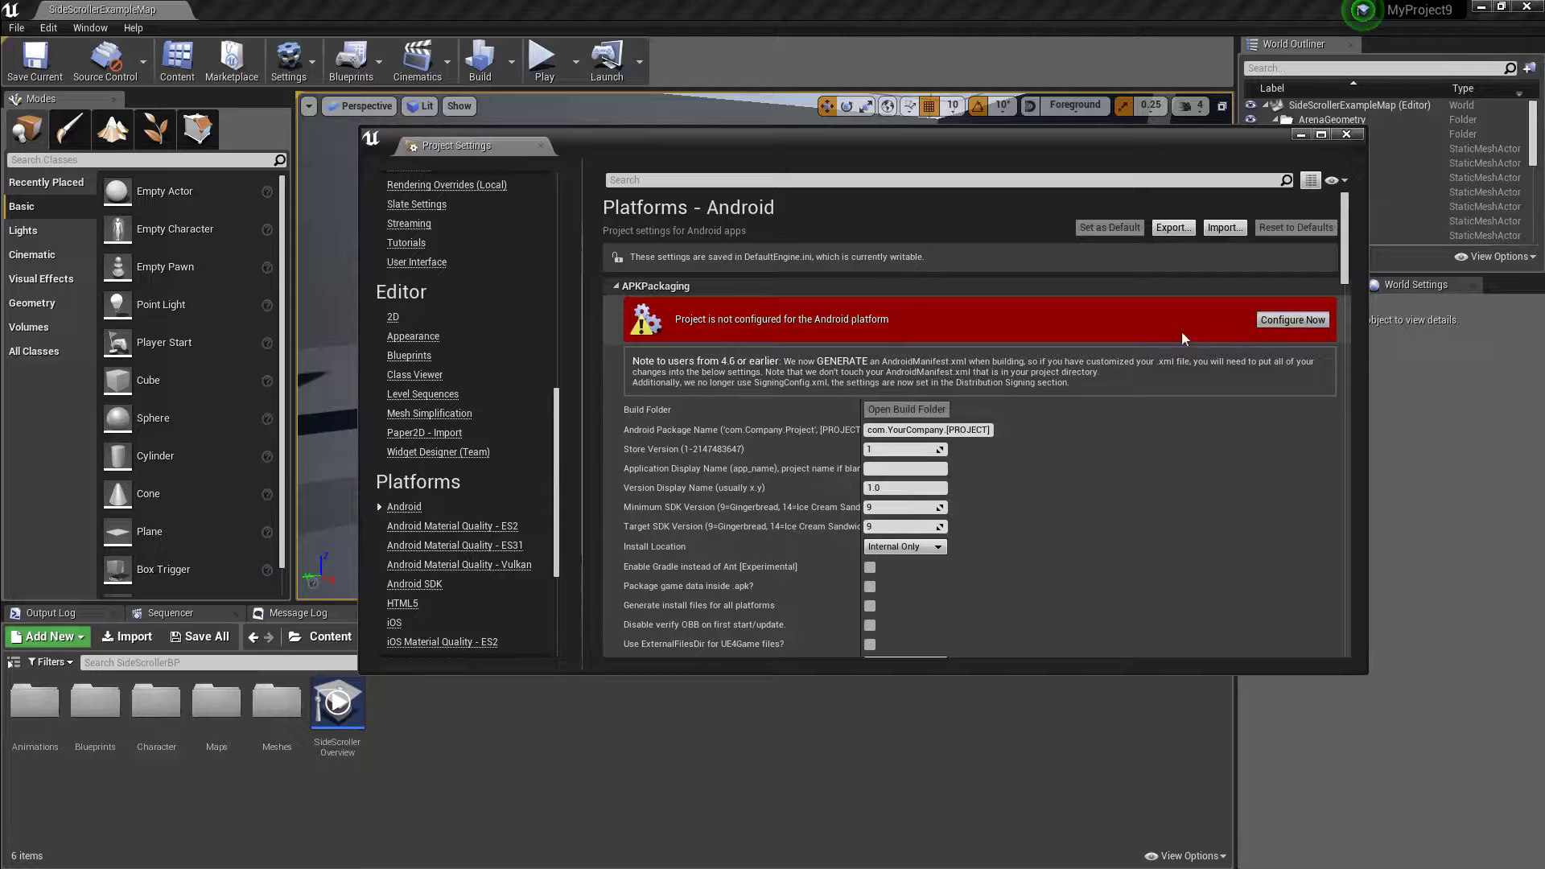
scroll(1175, 516, down, 2)
scroll(1149, 537, down, 3)
scroll(1110, 539, down, 3)
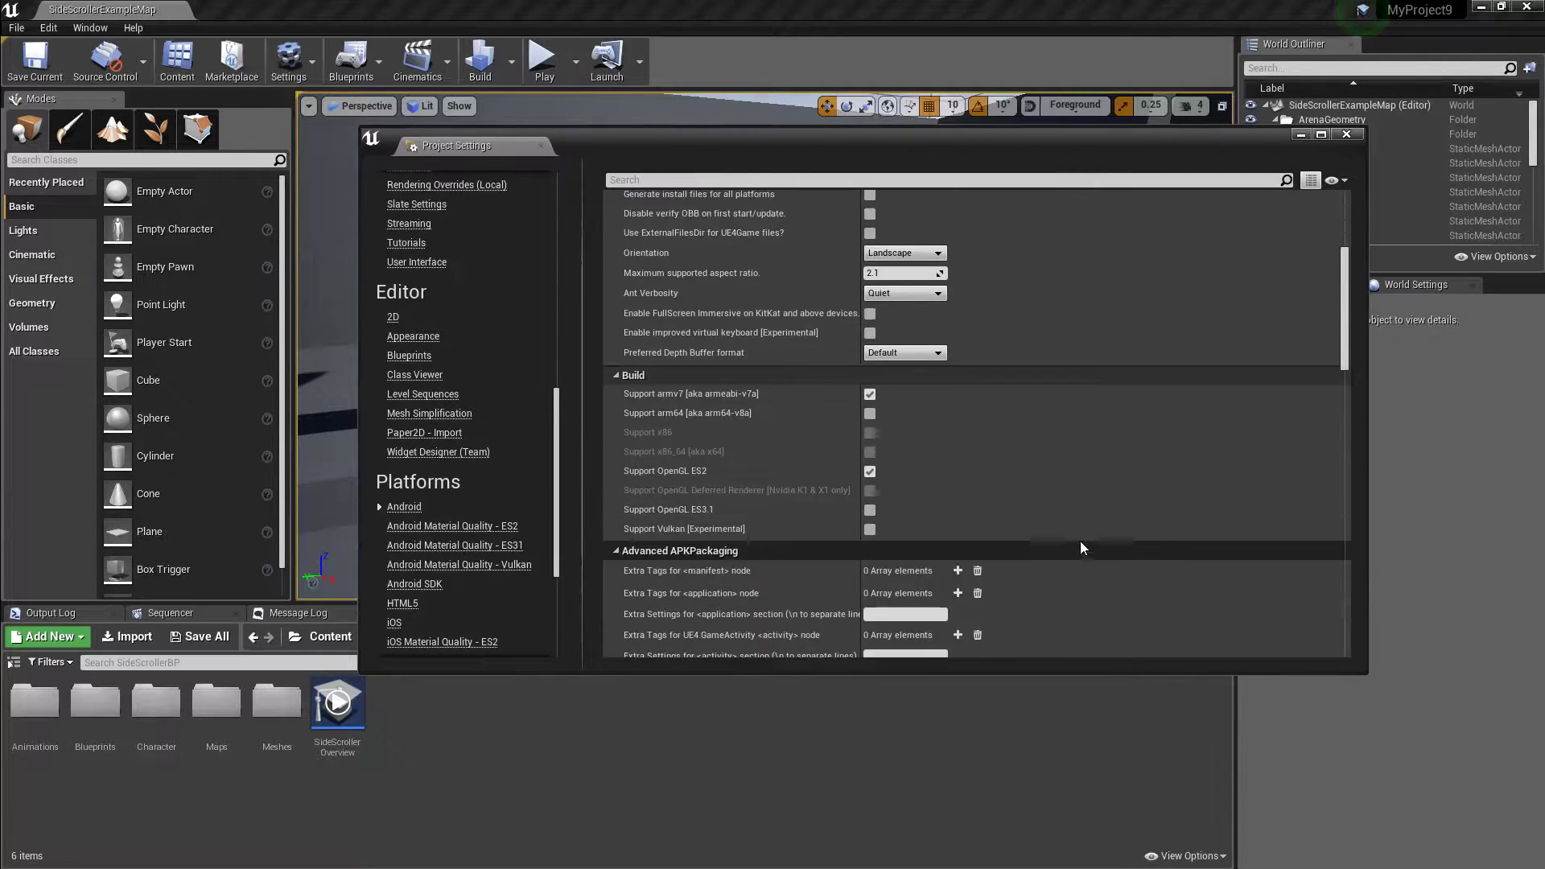
scroll(1127, 564, down, 3)
scroll(1172, 590, down, 2)
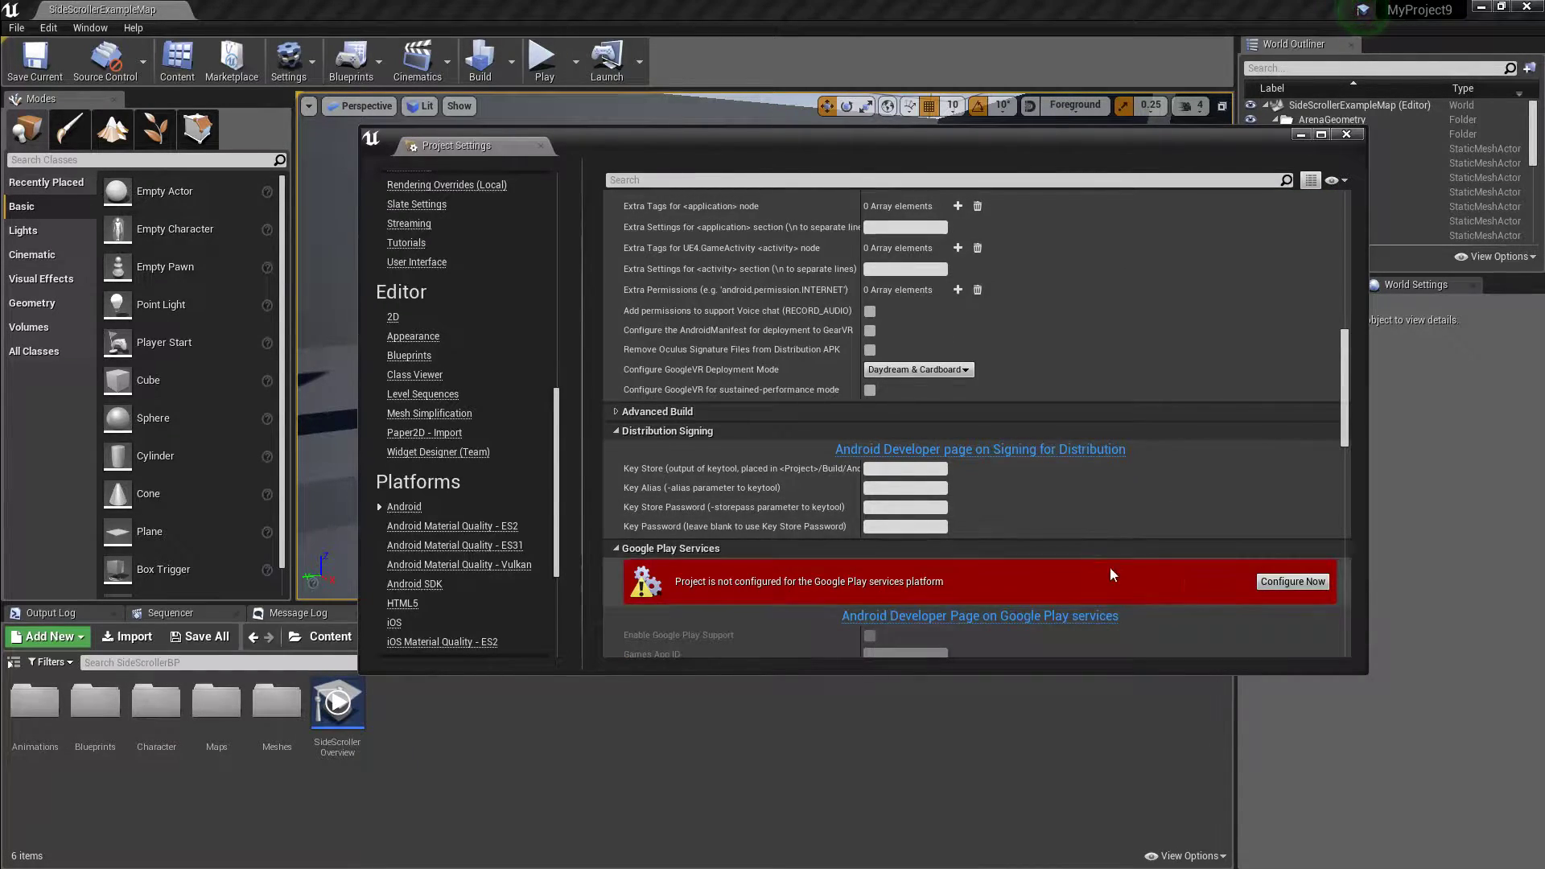
scroll(1146, 590, down, 5)
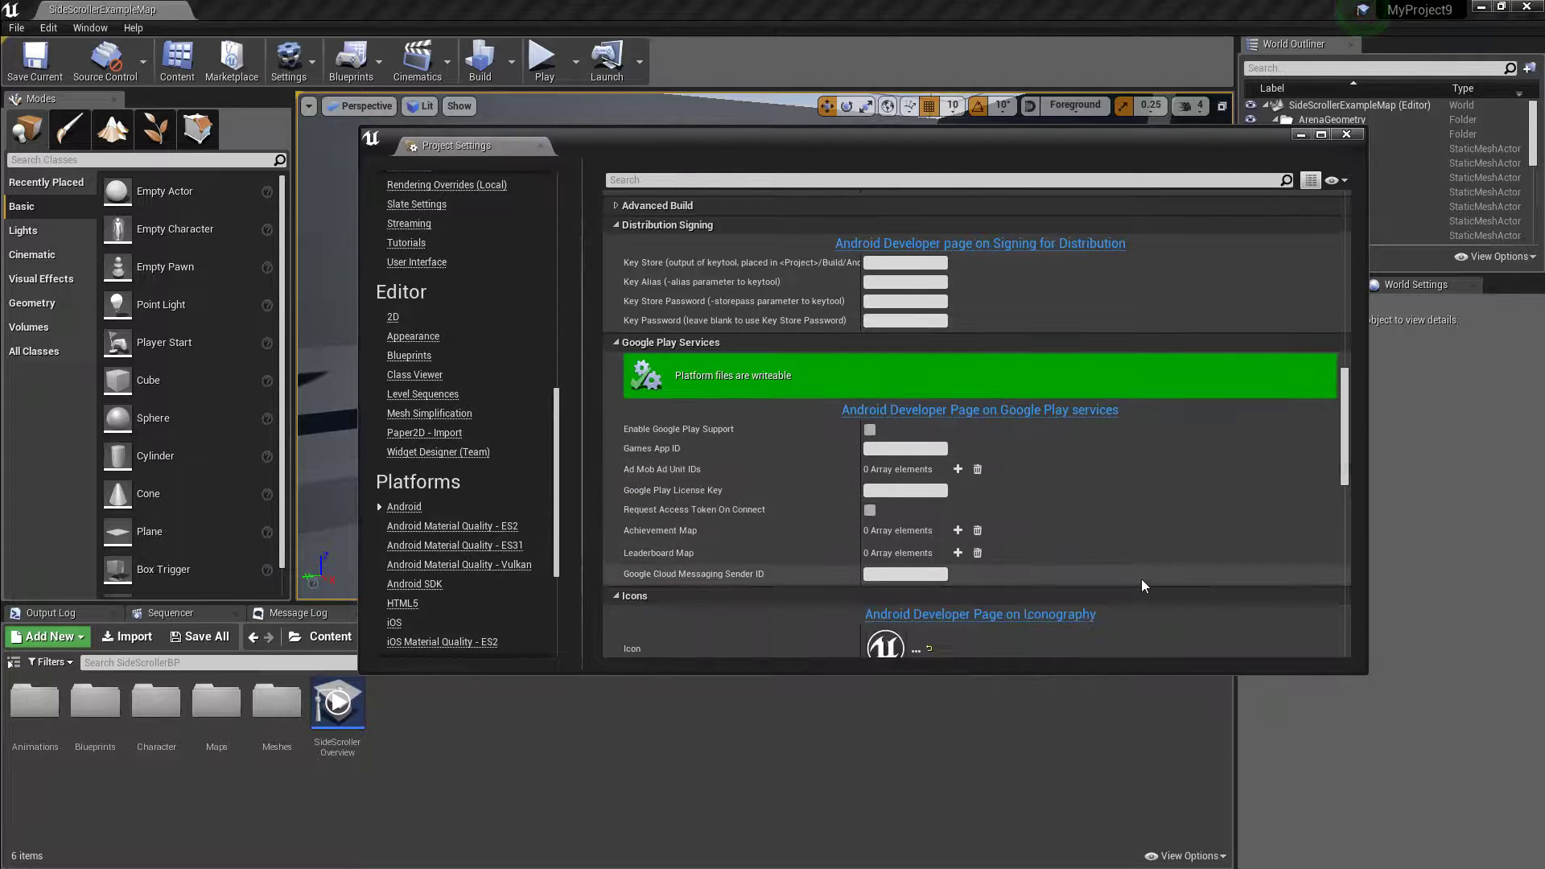
scroll(1141, 578, down, 5)
scroll(1187, 576, down, 4)
scroll(1203, 575, down, 5)
scroll(1229, 544, down, 5)
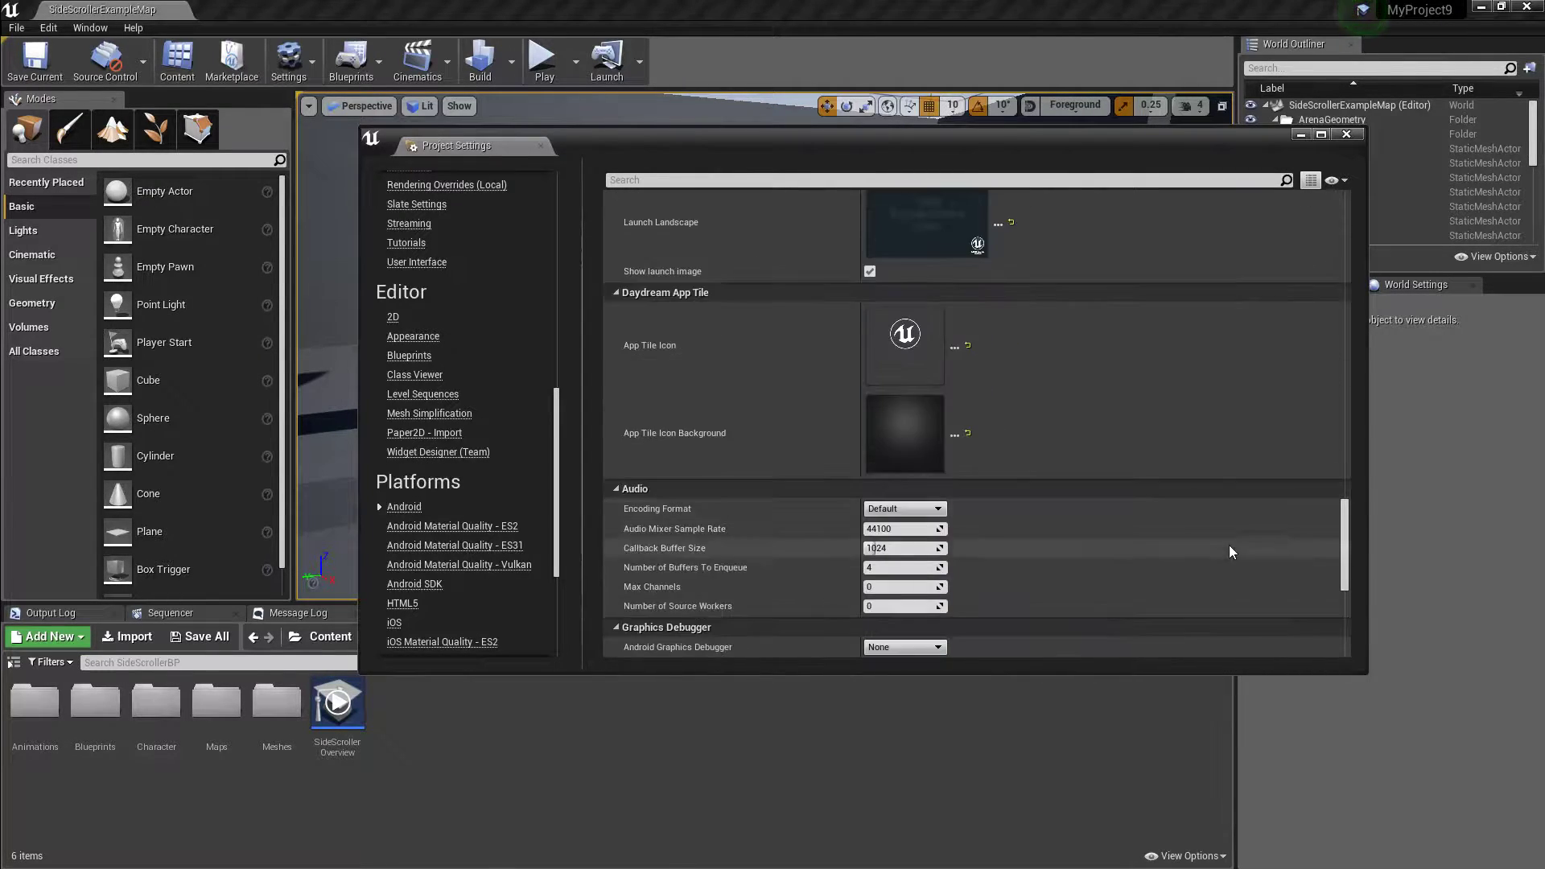
scroll(1255, 539, down, 5)
drag(1344, 550, 1344, 419)
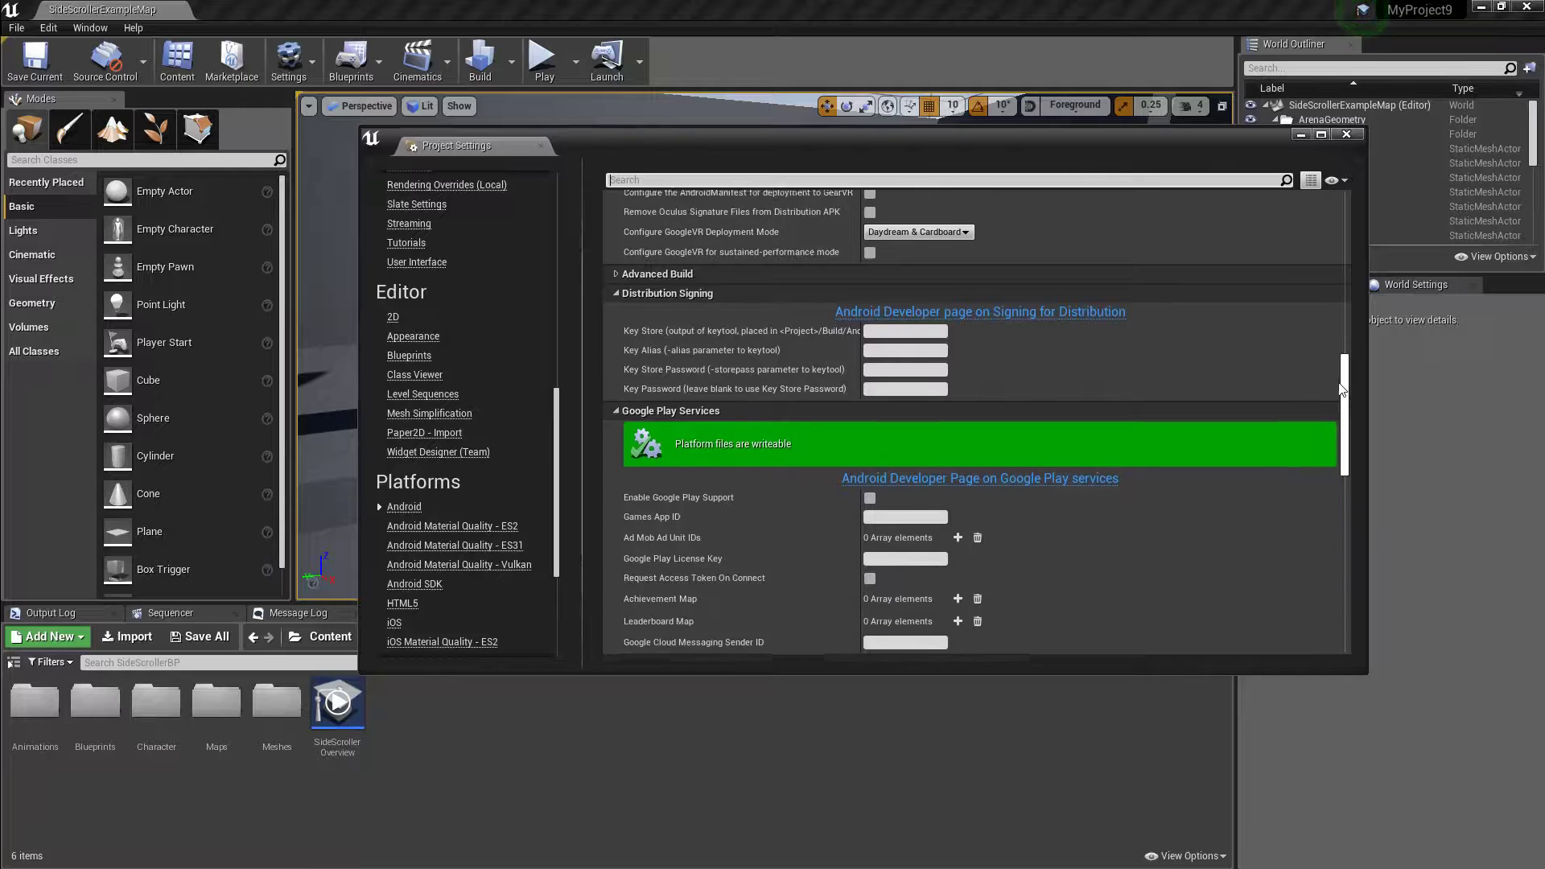
scroll(997, 332, down, 3)
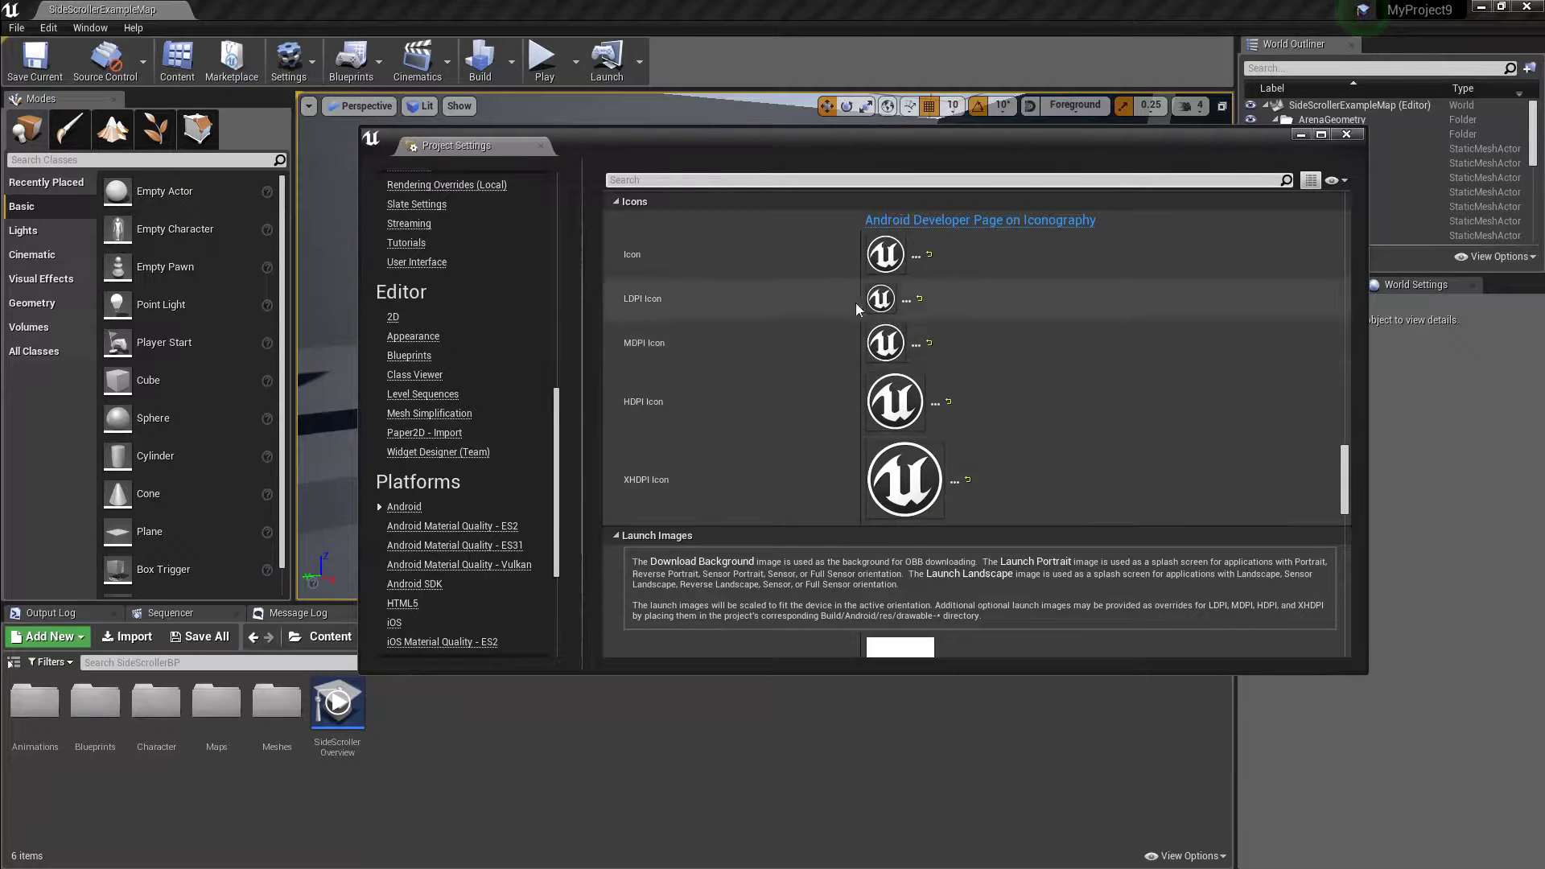
scroll(905, 541, down, 3)
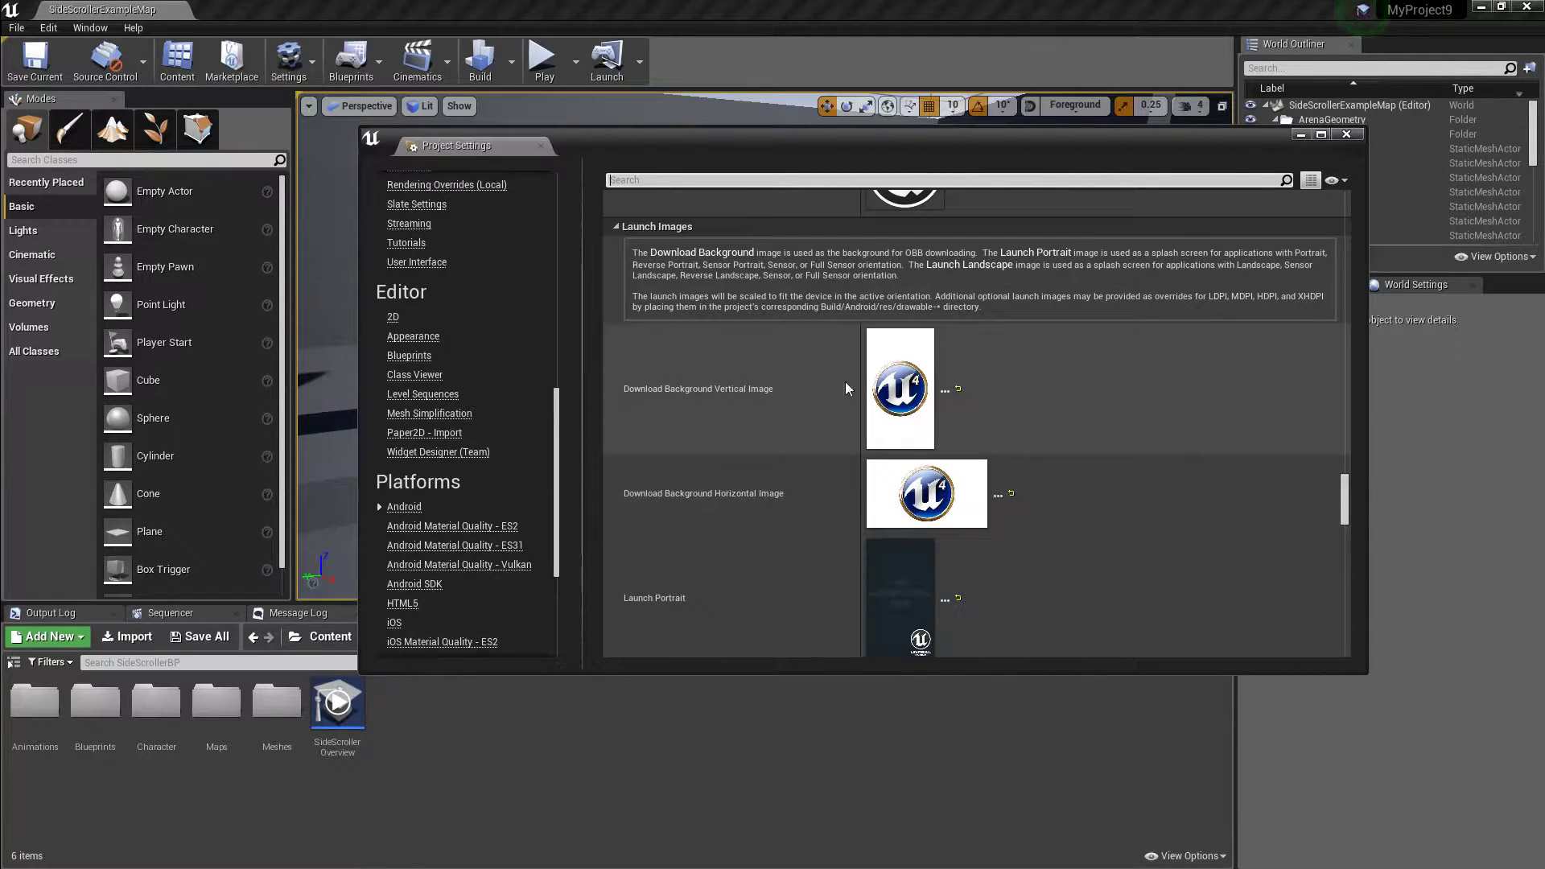
scroll(886, 451, down, 4)
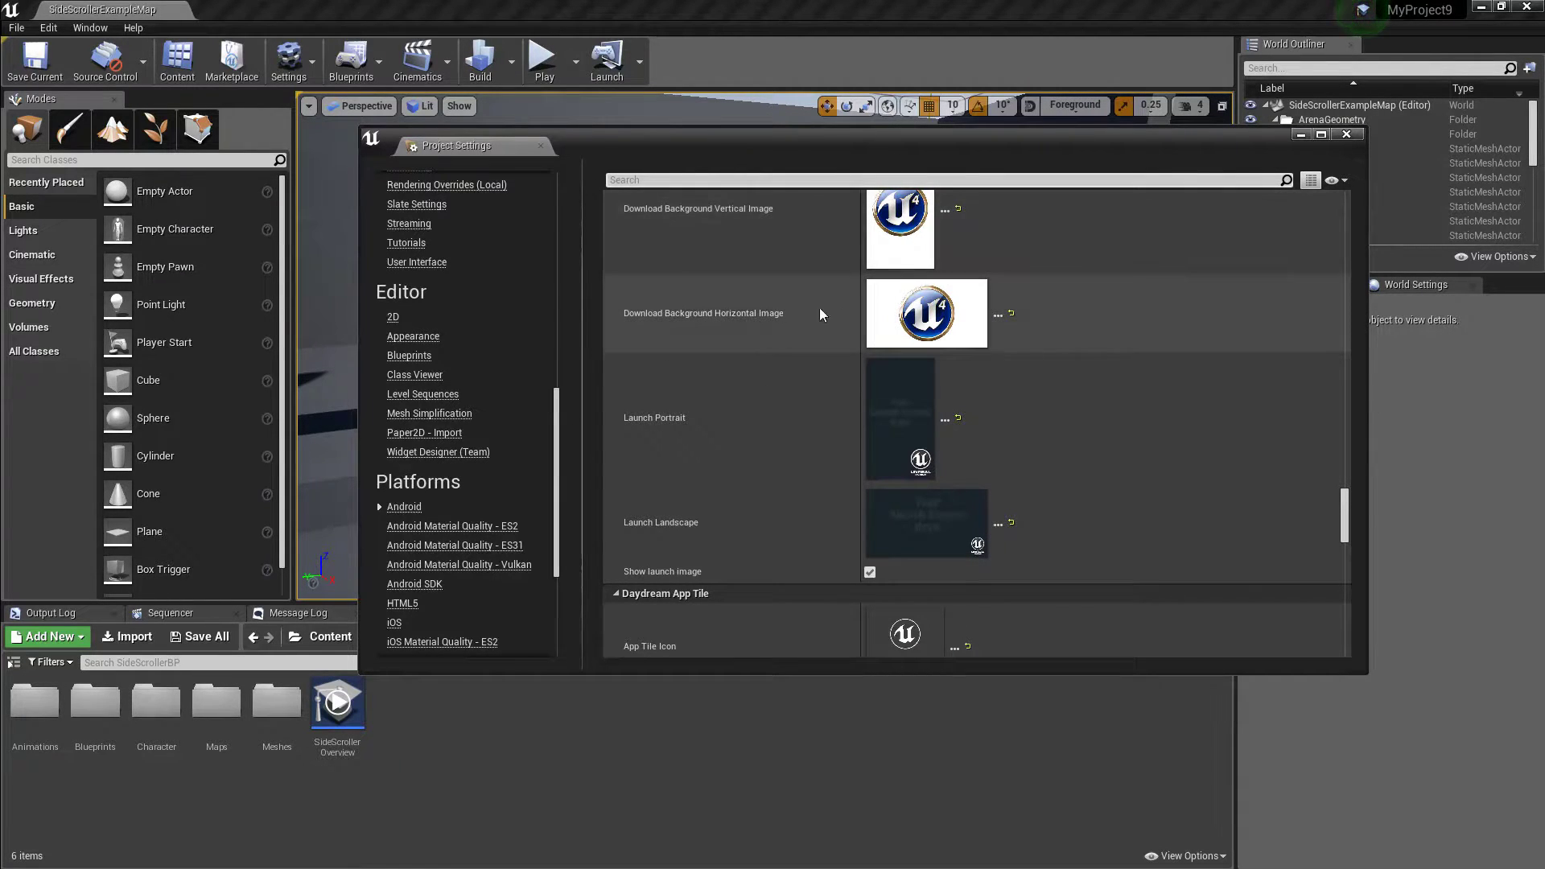
scroll(926, 467, down, 3)
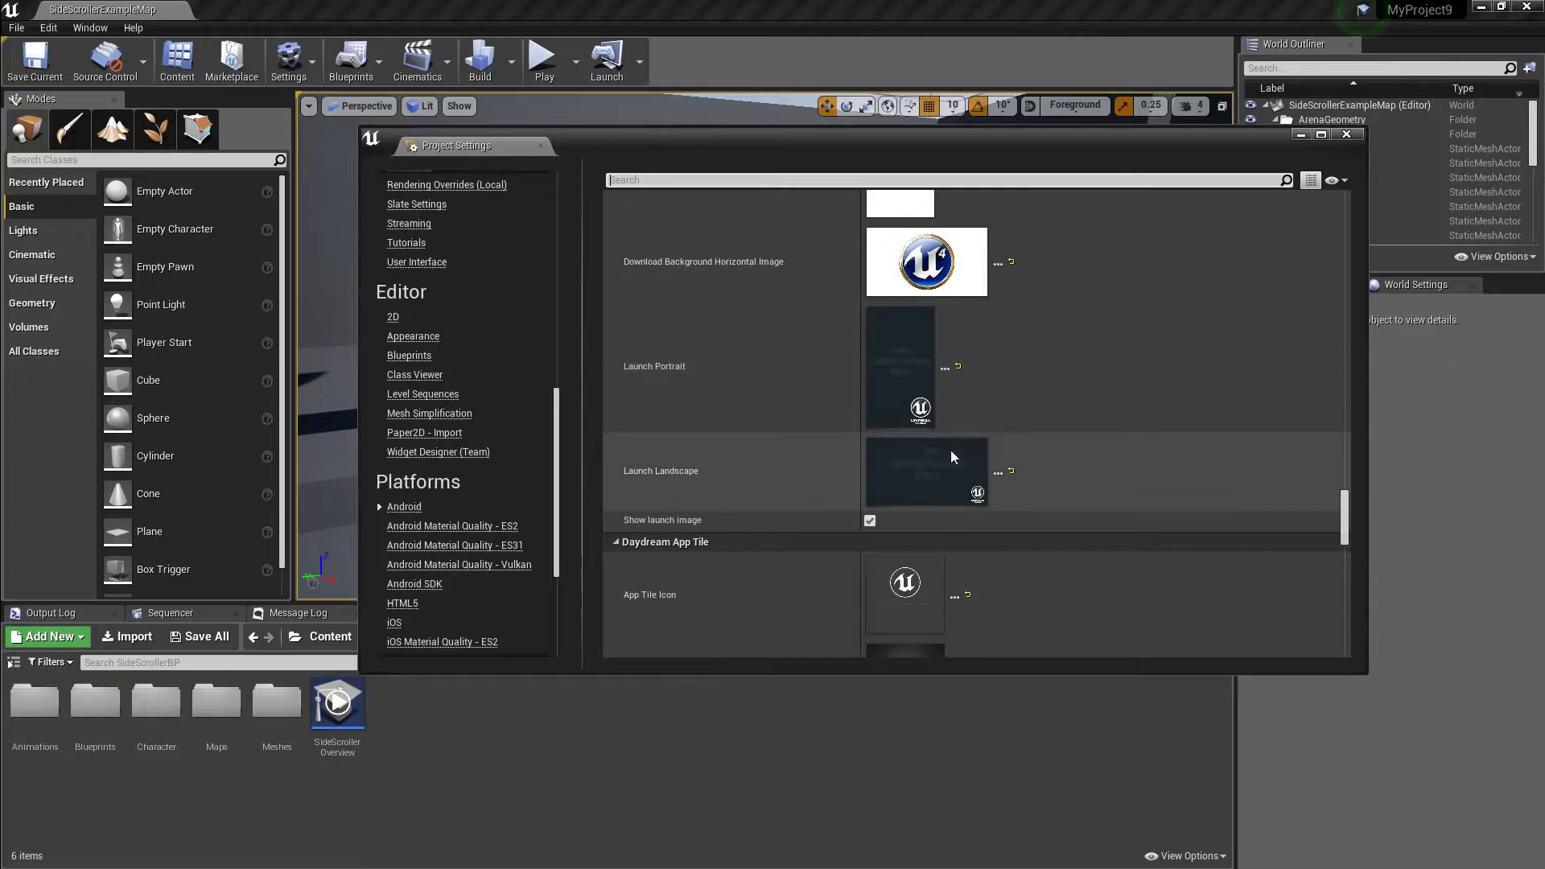
scroll(966, 550, down, 1)
scroll(973, 547, down, 3)
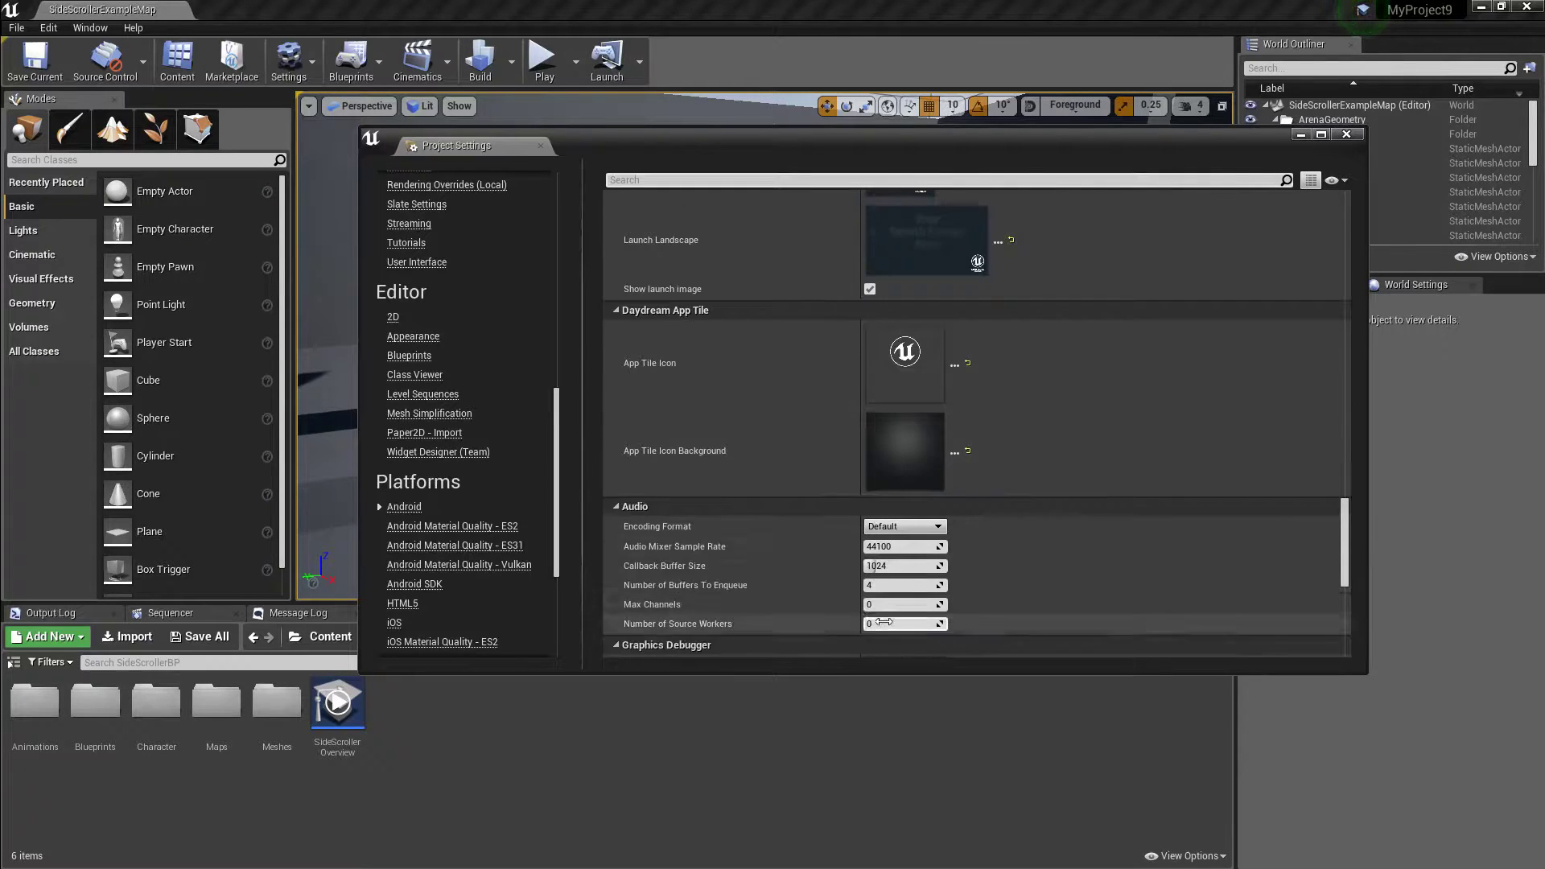
scroll(812, 598, down, 3)
scroll(733, 601, down, 3)
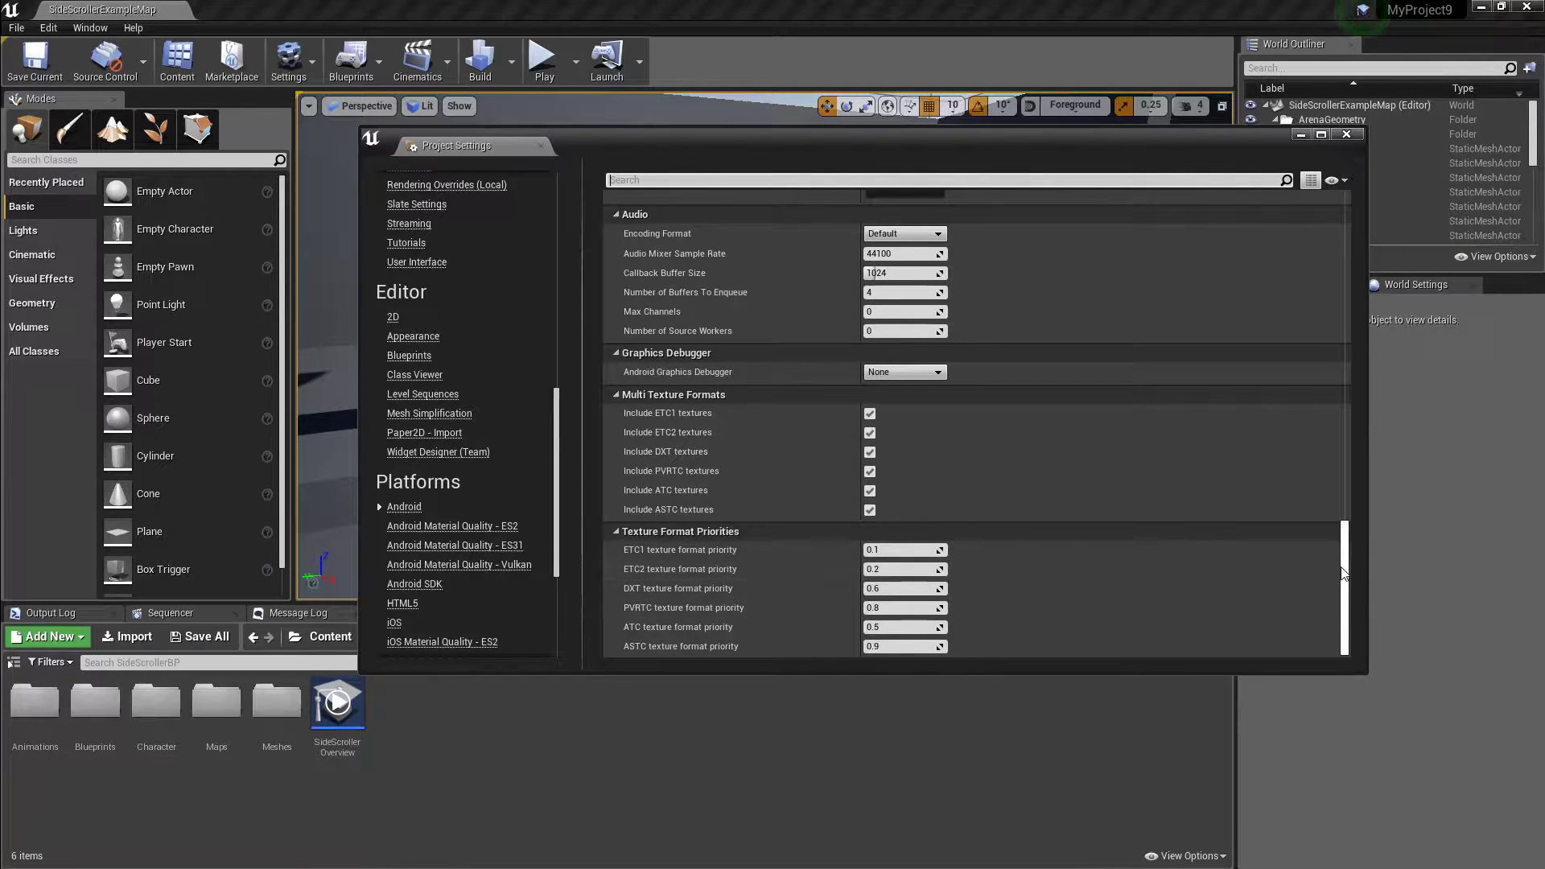
drag(1344, 569, 1346, 246)
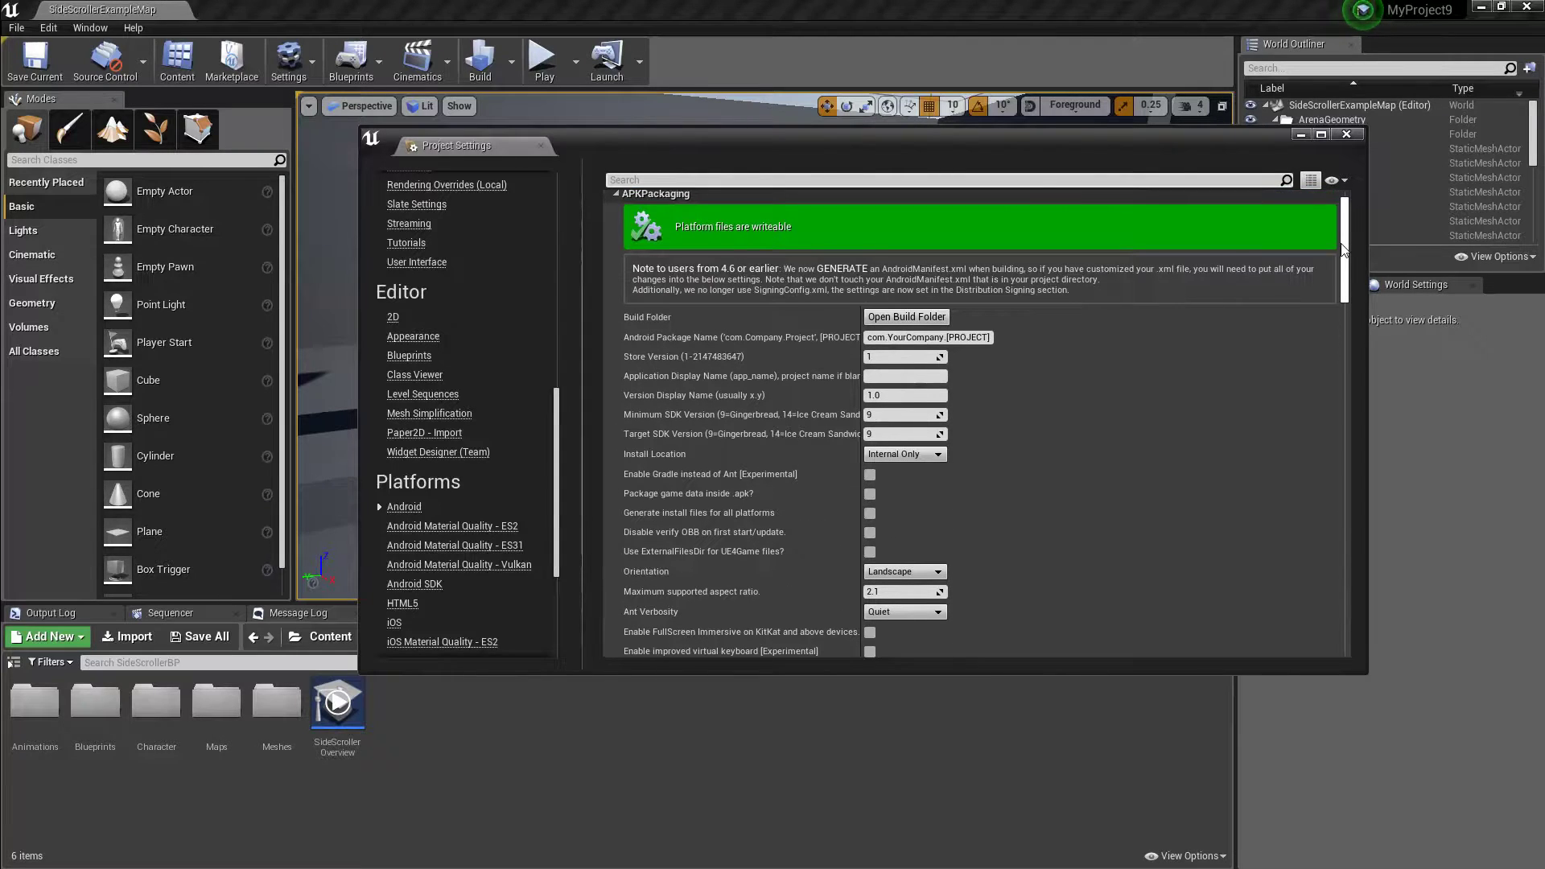
Step: Keep the APK Packaging Orientation set to Landscape
click(903, 571)
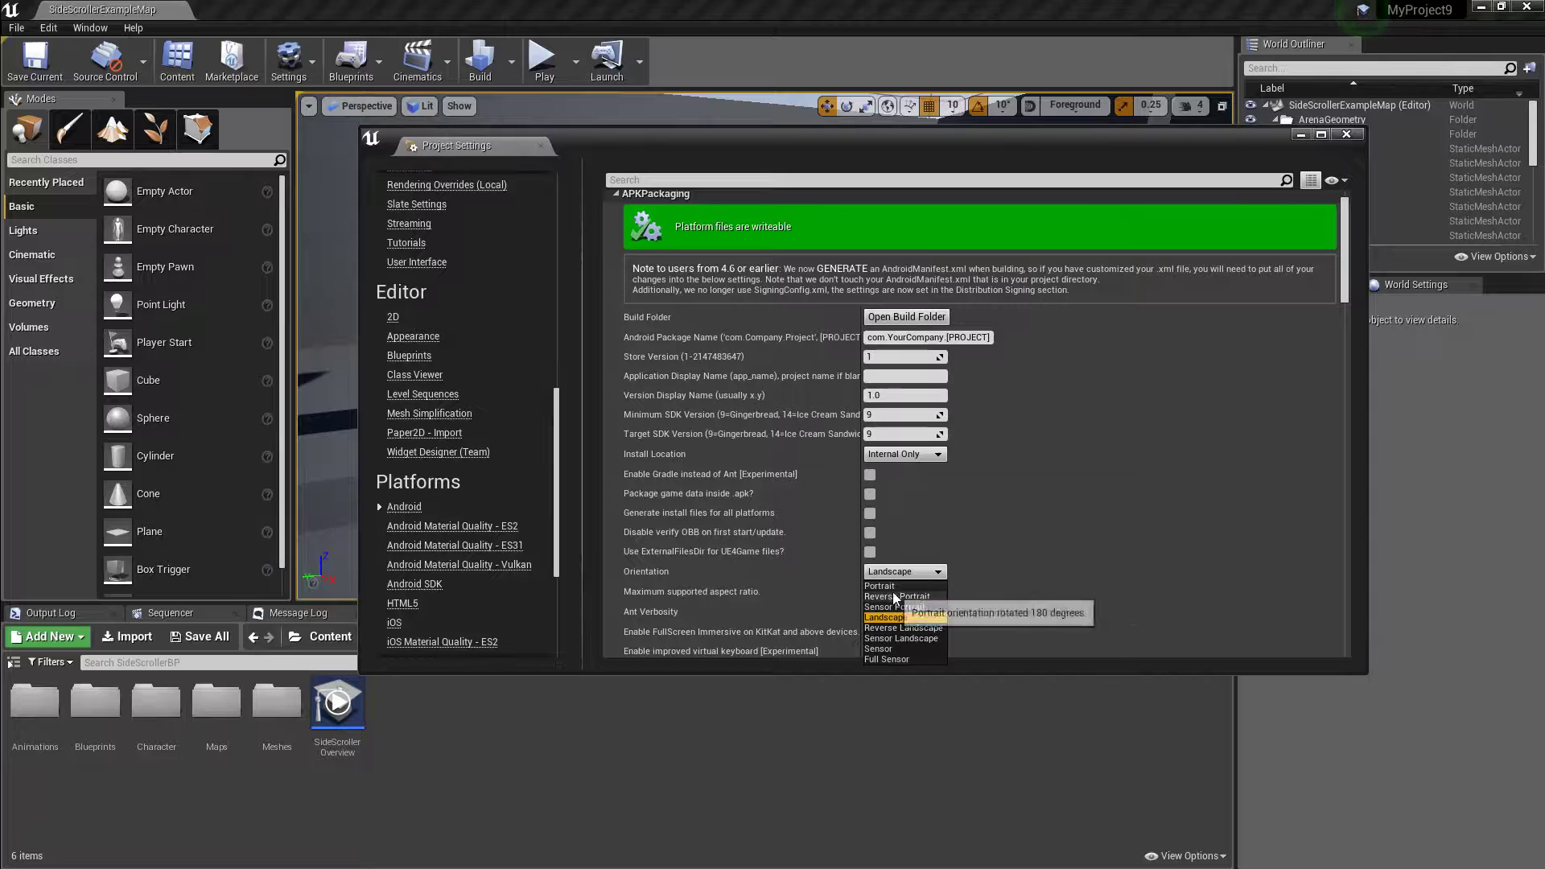
click(897, 577)
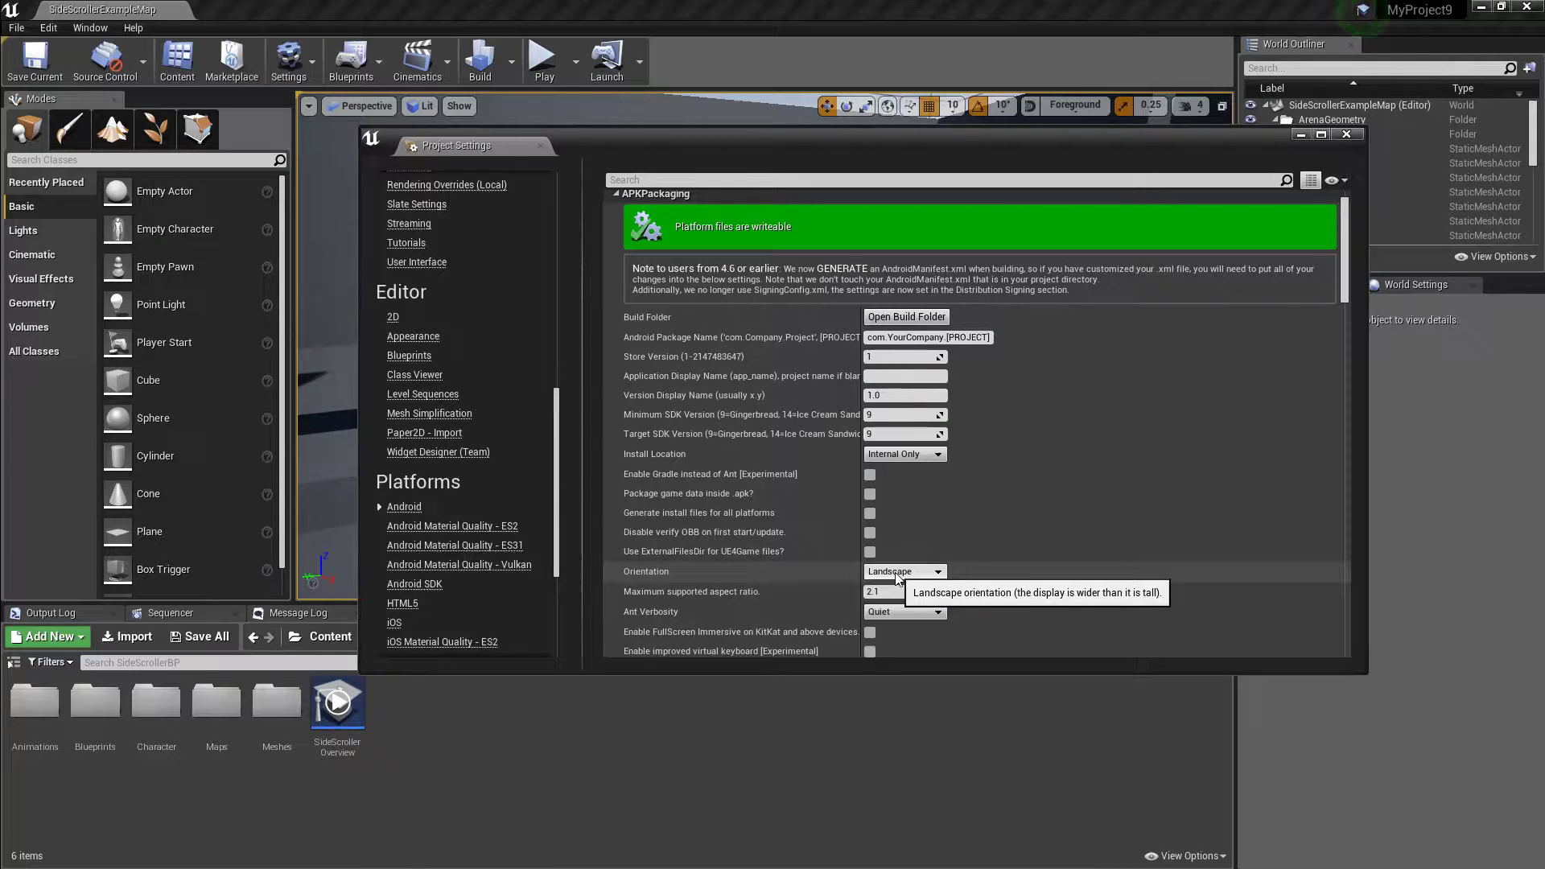
click(895, 571)
click(895, 571)
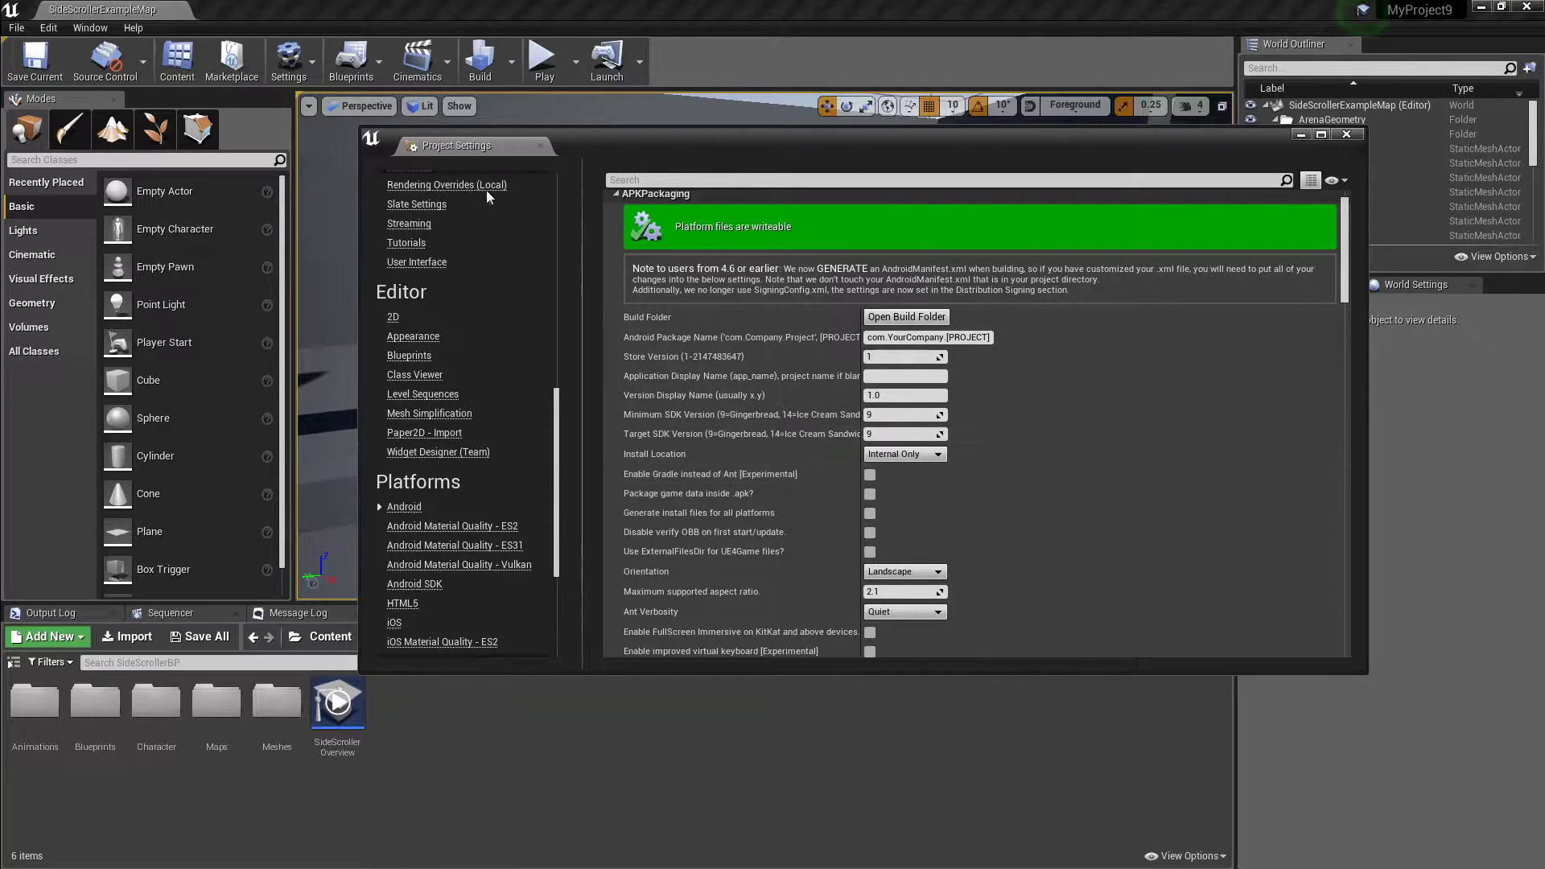
scroll(432, 523, down, 5)
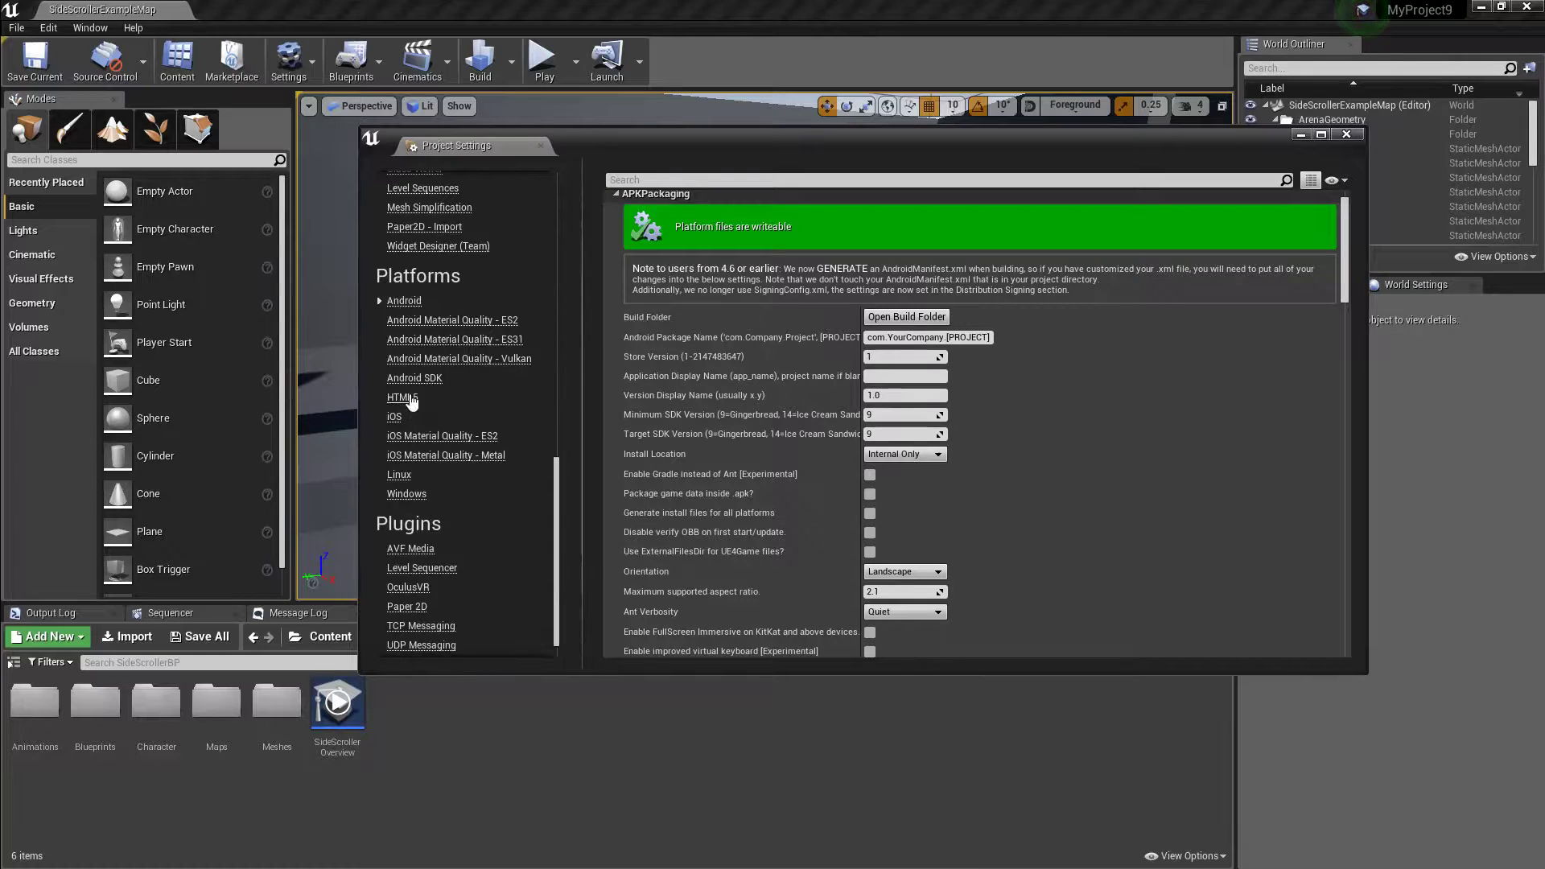
Step: Show the Android SDK settings page and select the whole SDK location path
click(416, 383)
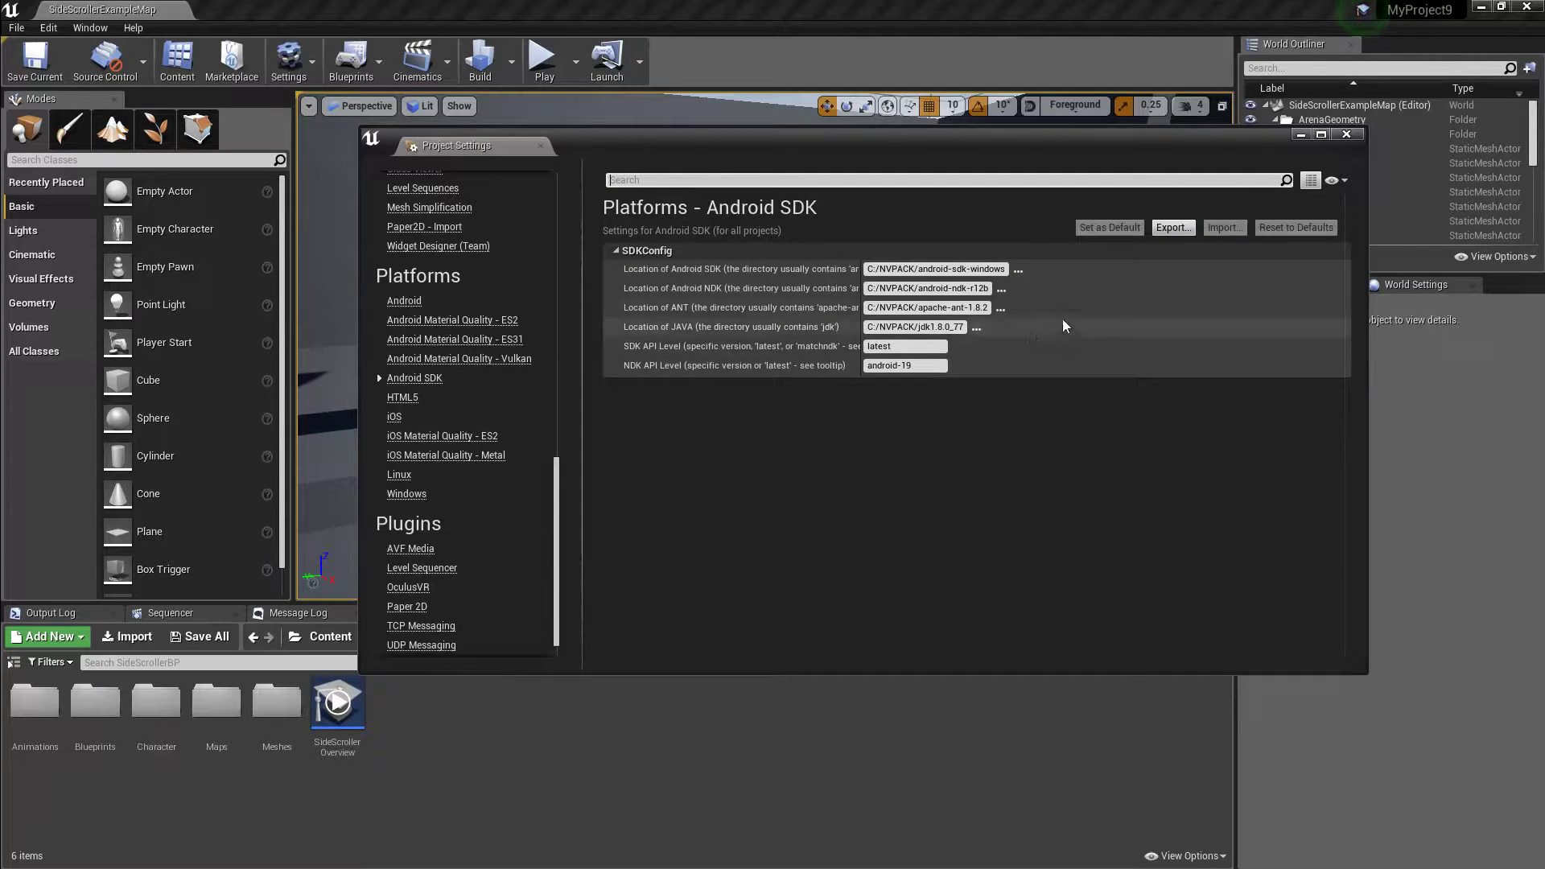
drag(868, 269, 1143, 269)
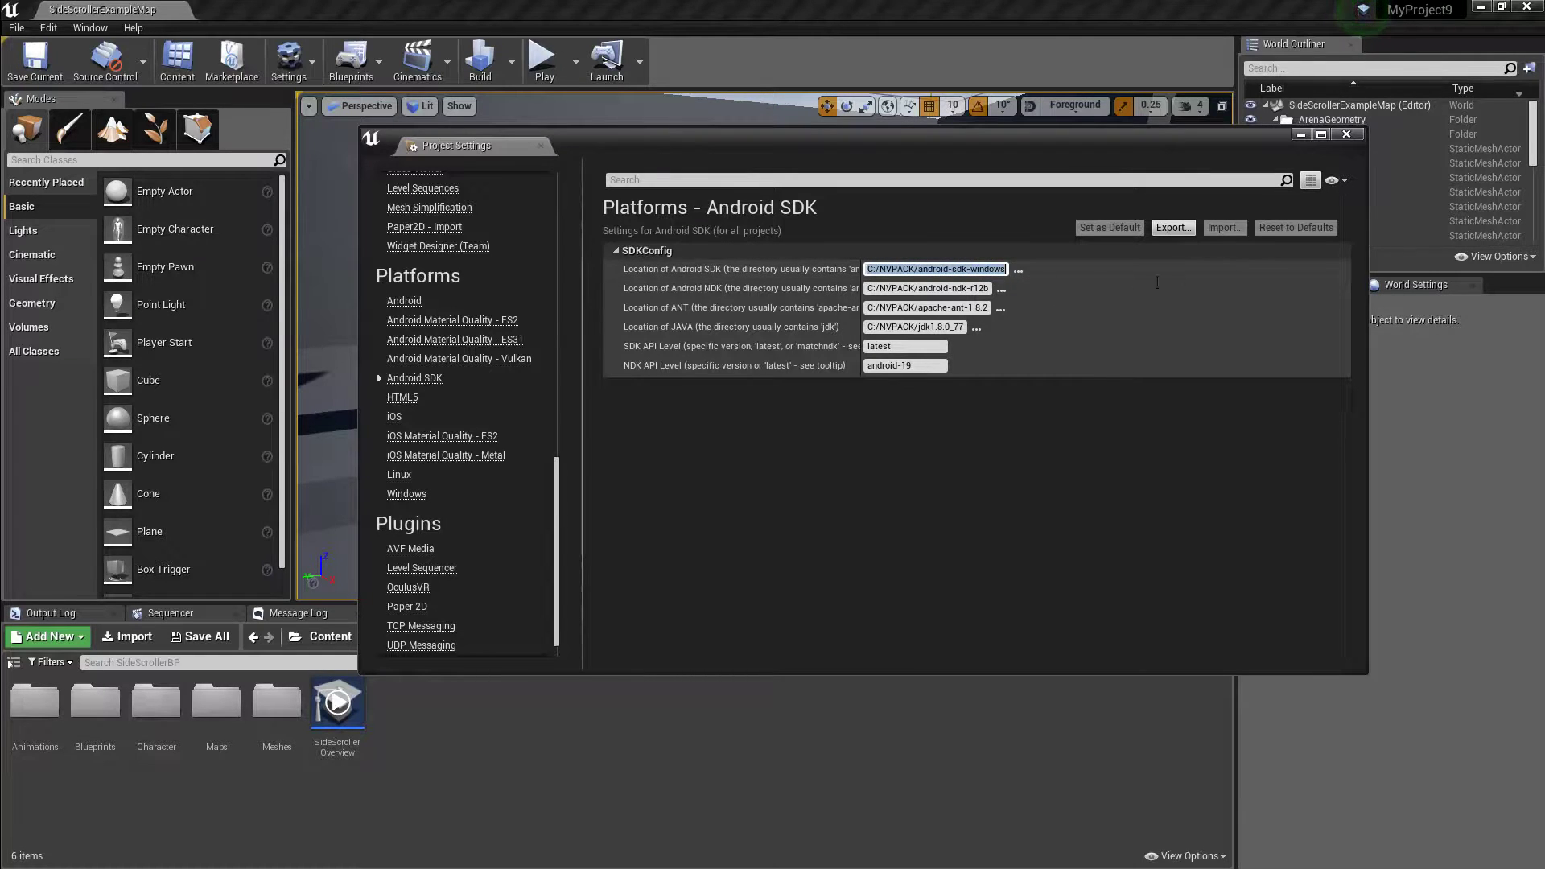
key(ctrl+a)
Step: Switch to the Eniste project's editor with LQinfinit_map and open its Settings menu
key(alt+Tab)
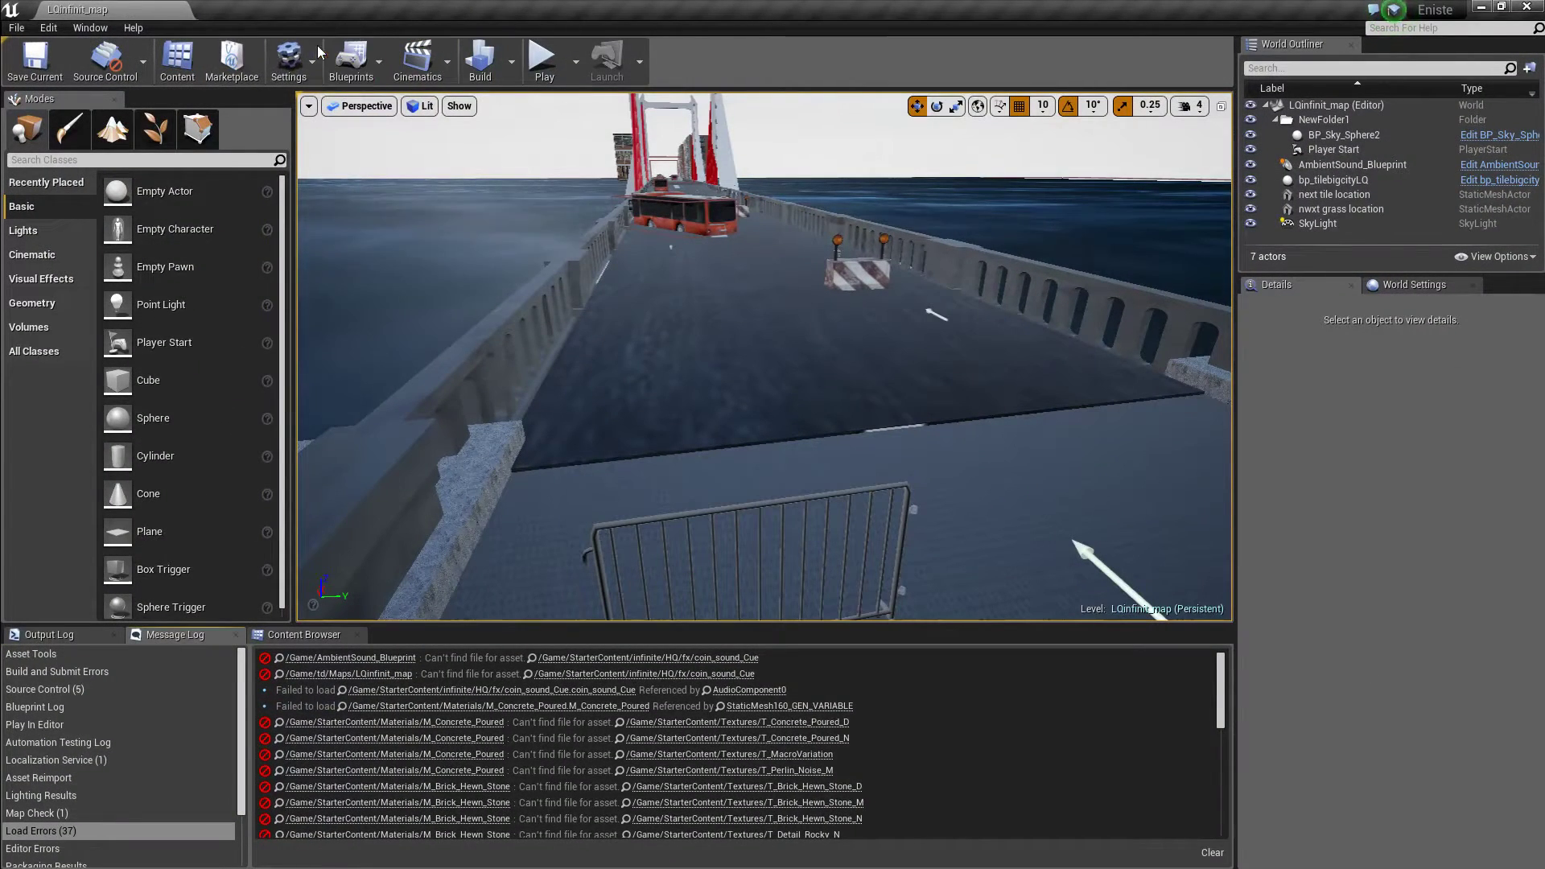
click(288, 61)
click(332, 123)
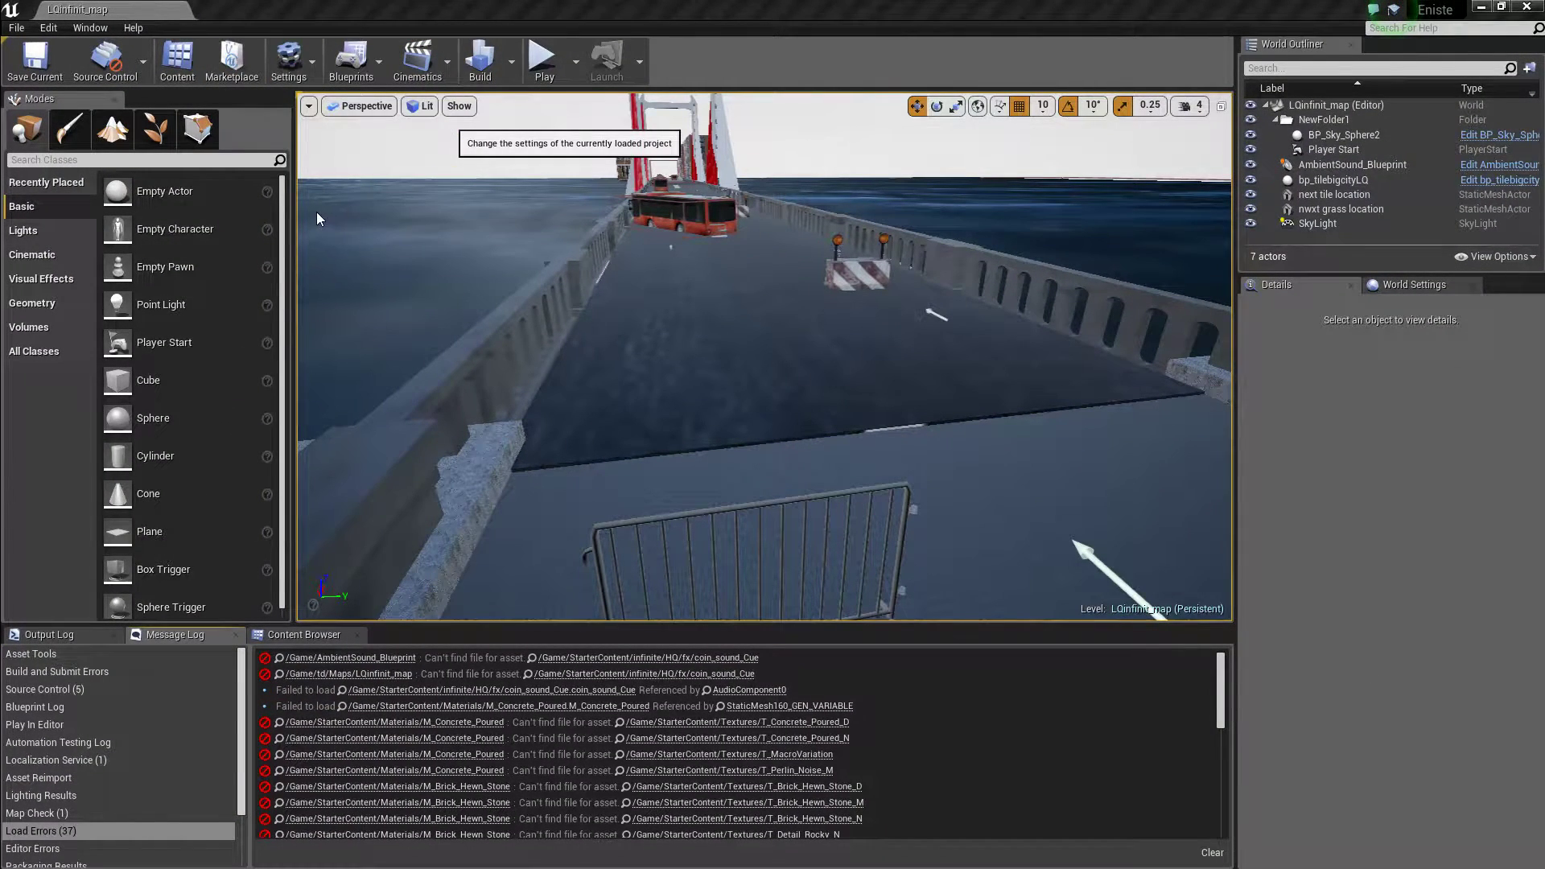
Step: Show Eniste's Android SDK page and check the SDK folder browser, closing it unchanged
scroll(327, 451, down, 1)
scroll(333, 521, down, 5)
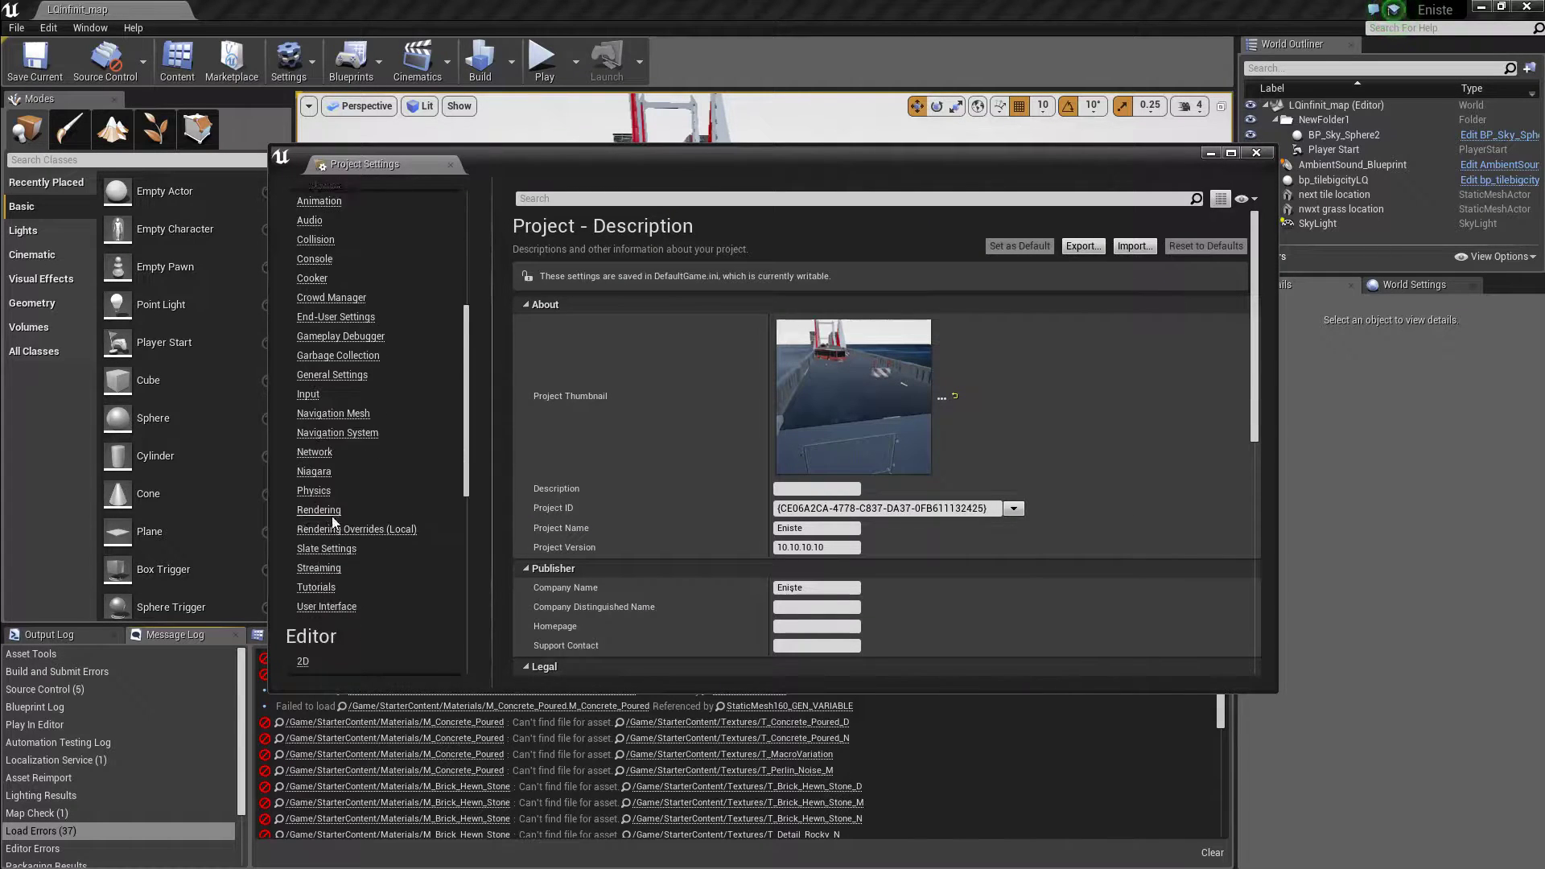
scroll(328, 491, down, 5)
click(320, 507)
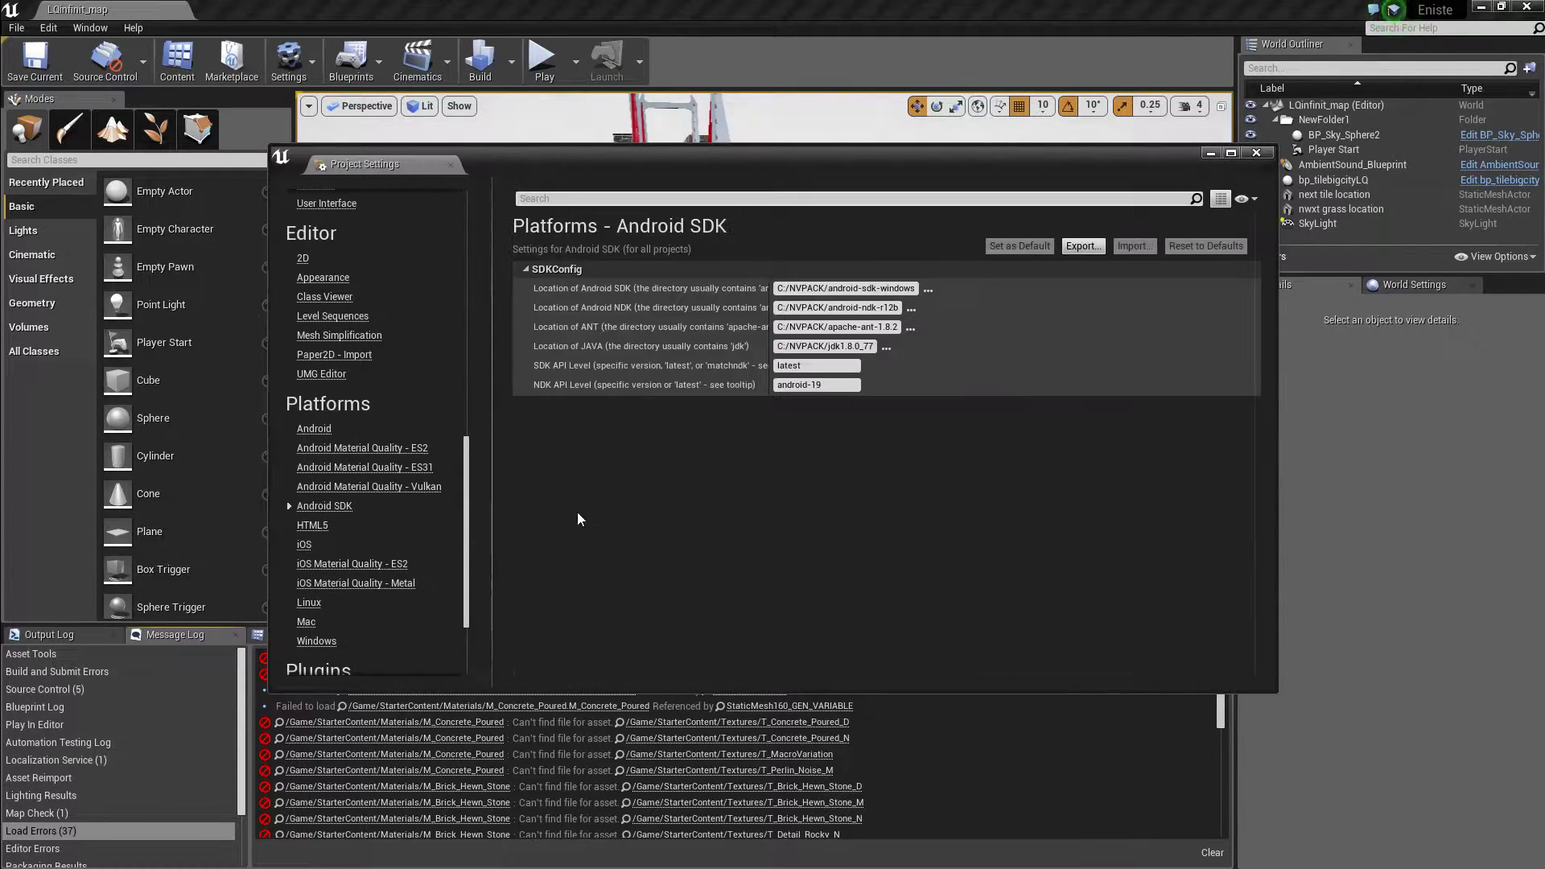
click(827, 288)
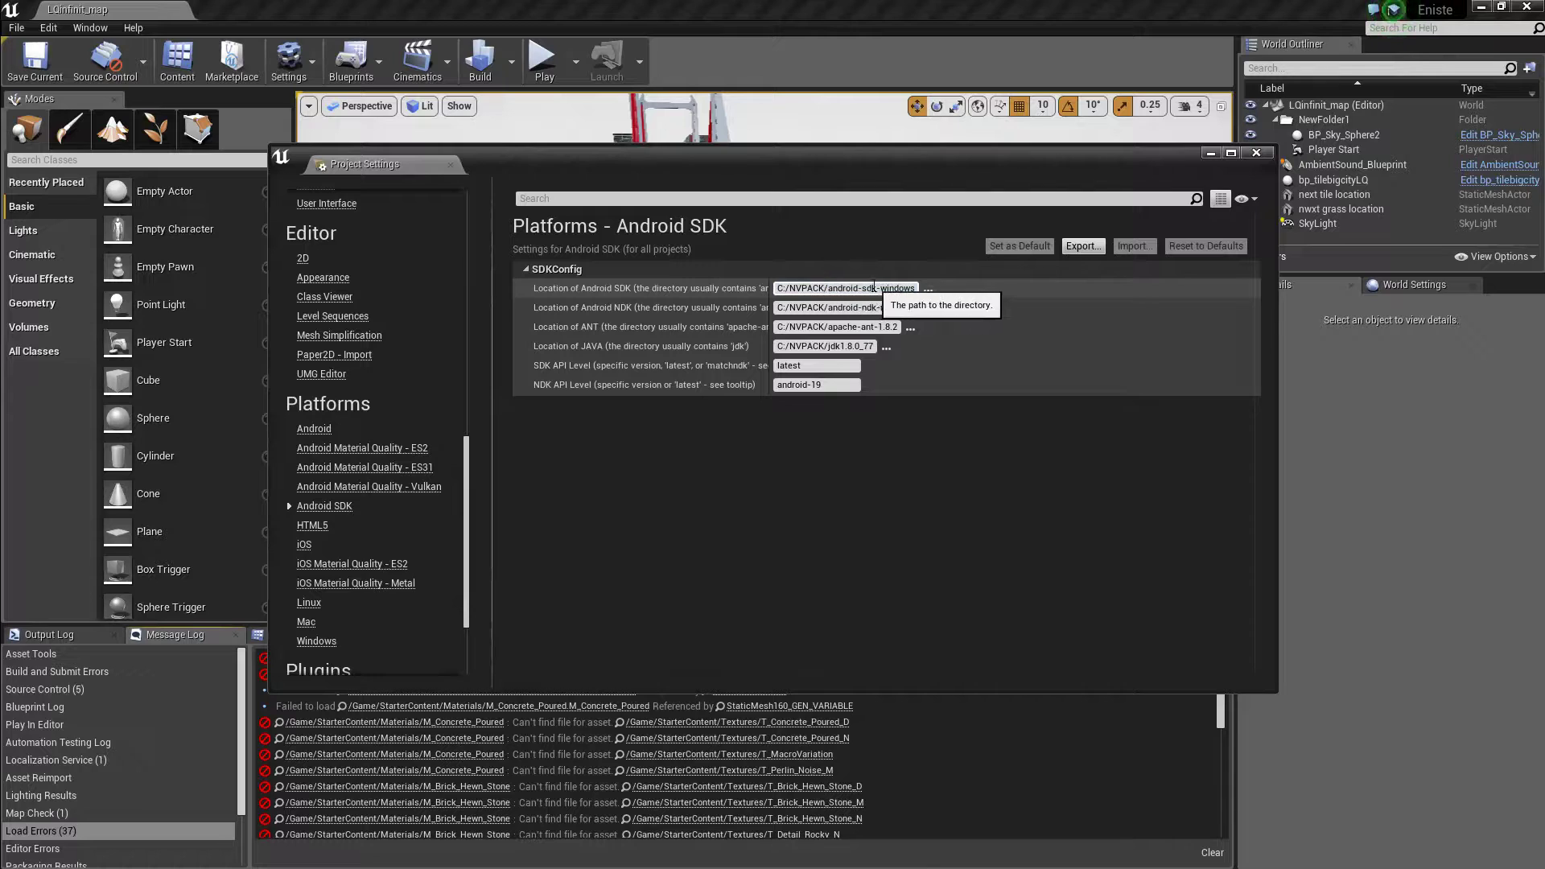
click(930, 289)
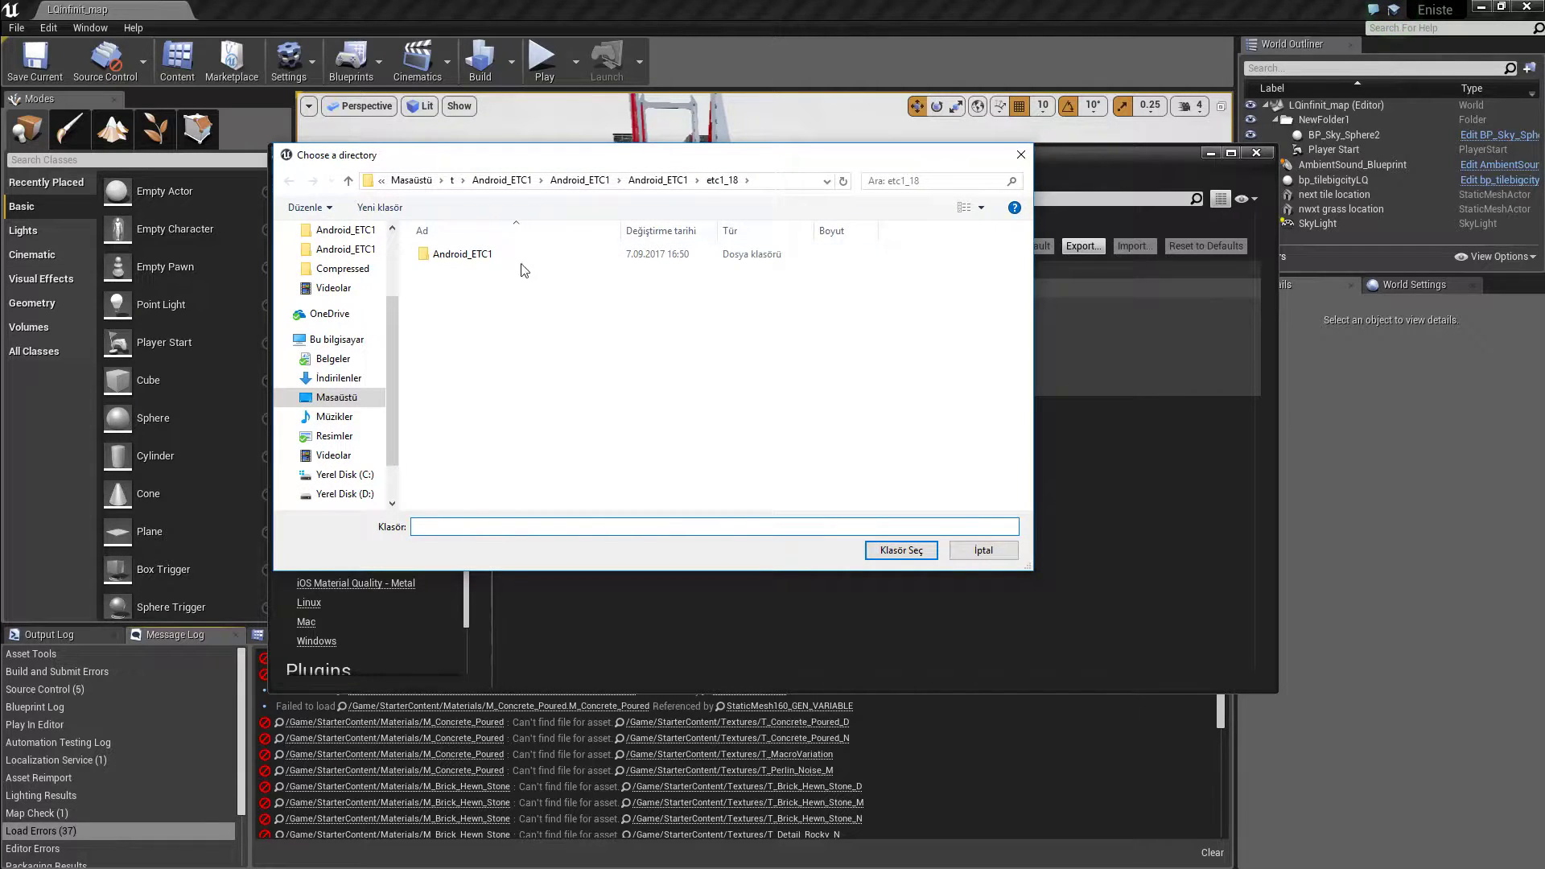
drag(930, 159, 1186, 361)
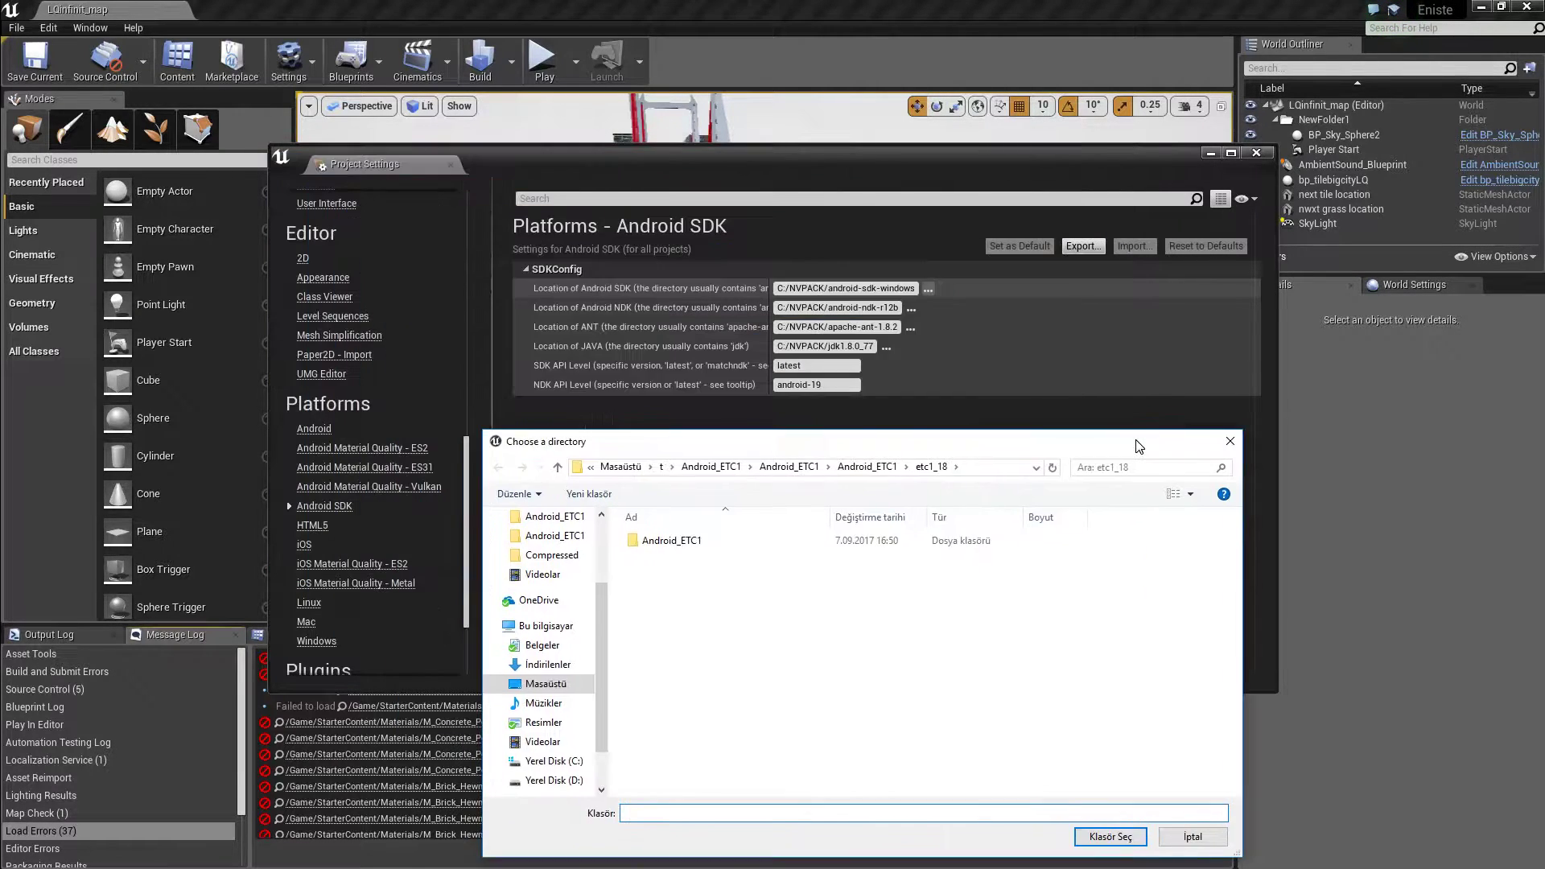
click(1278, 358)
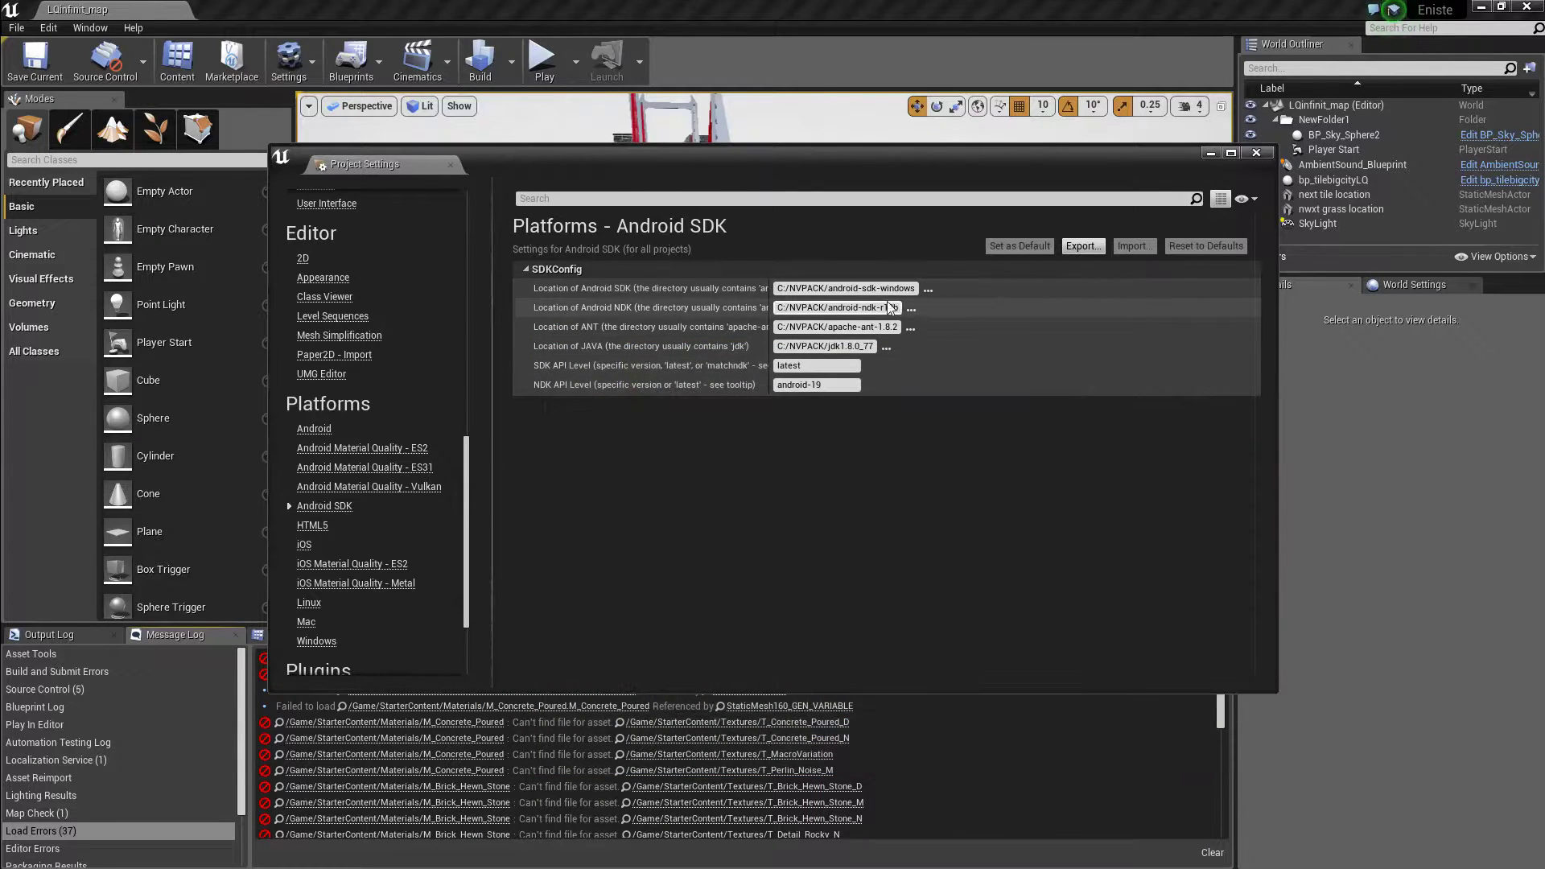
Step: Select the start of the C:/NVPACK SDK path and bring up Windows search
drag(778, 288, 839, 288)
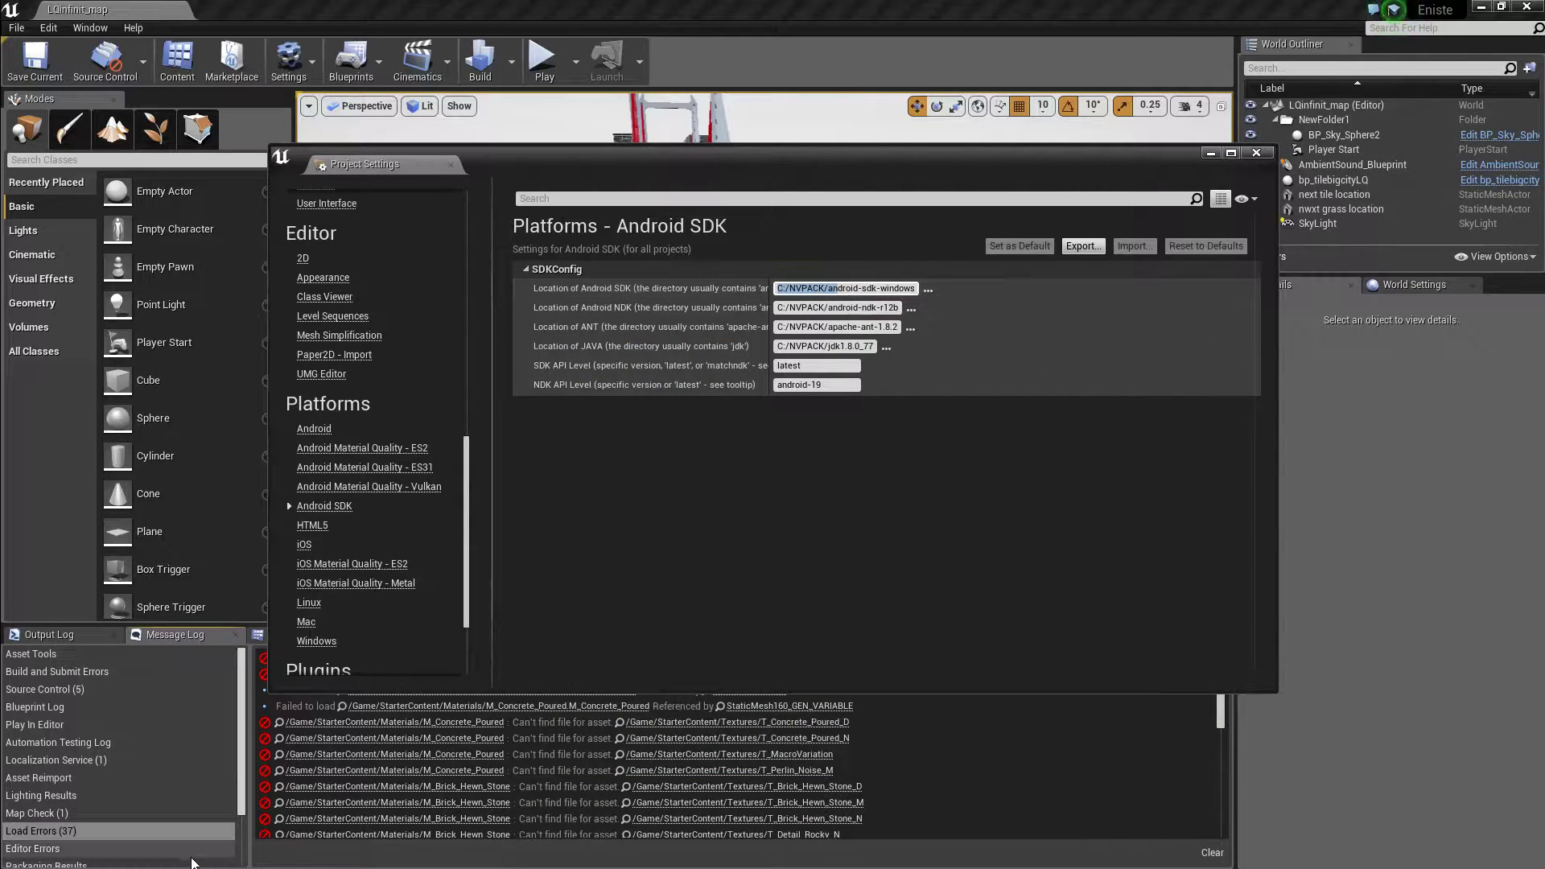
click(20, 853)
click(62, 855)
Step: Open Bu bilgisayar and browse C:\NVPACK into the android-sdk-windows folder
text(bu bilgisayar)
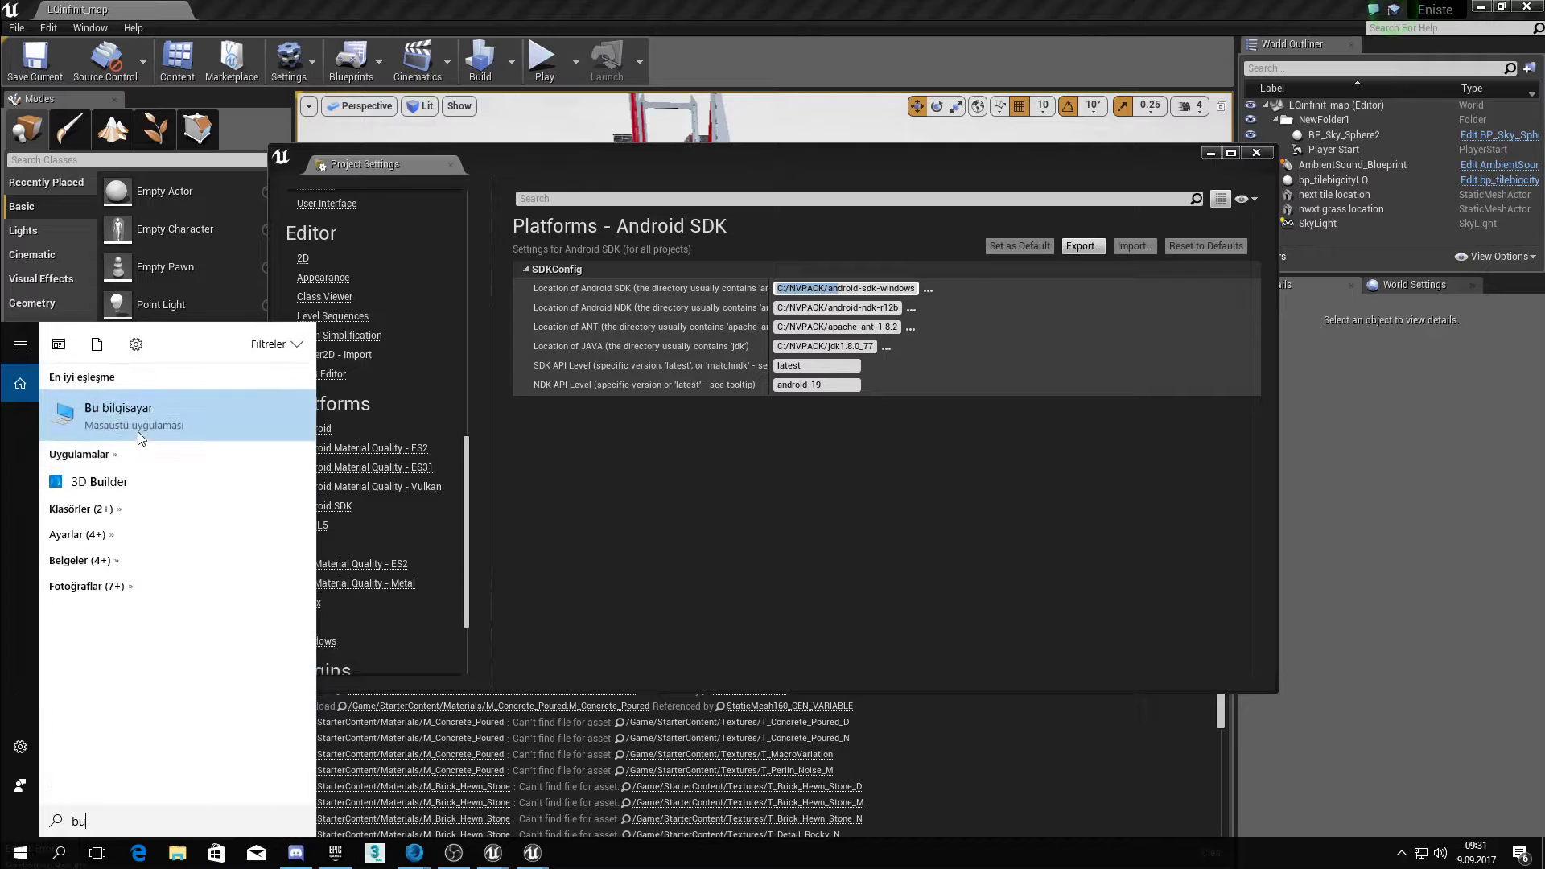
key(Return)
drag(929, 142, 872, 445)
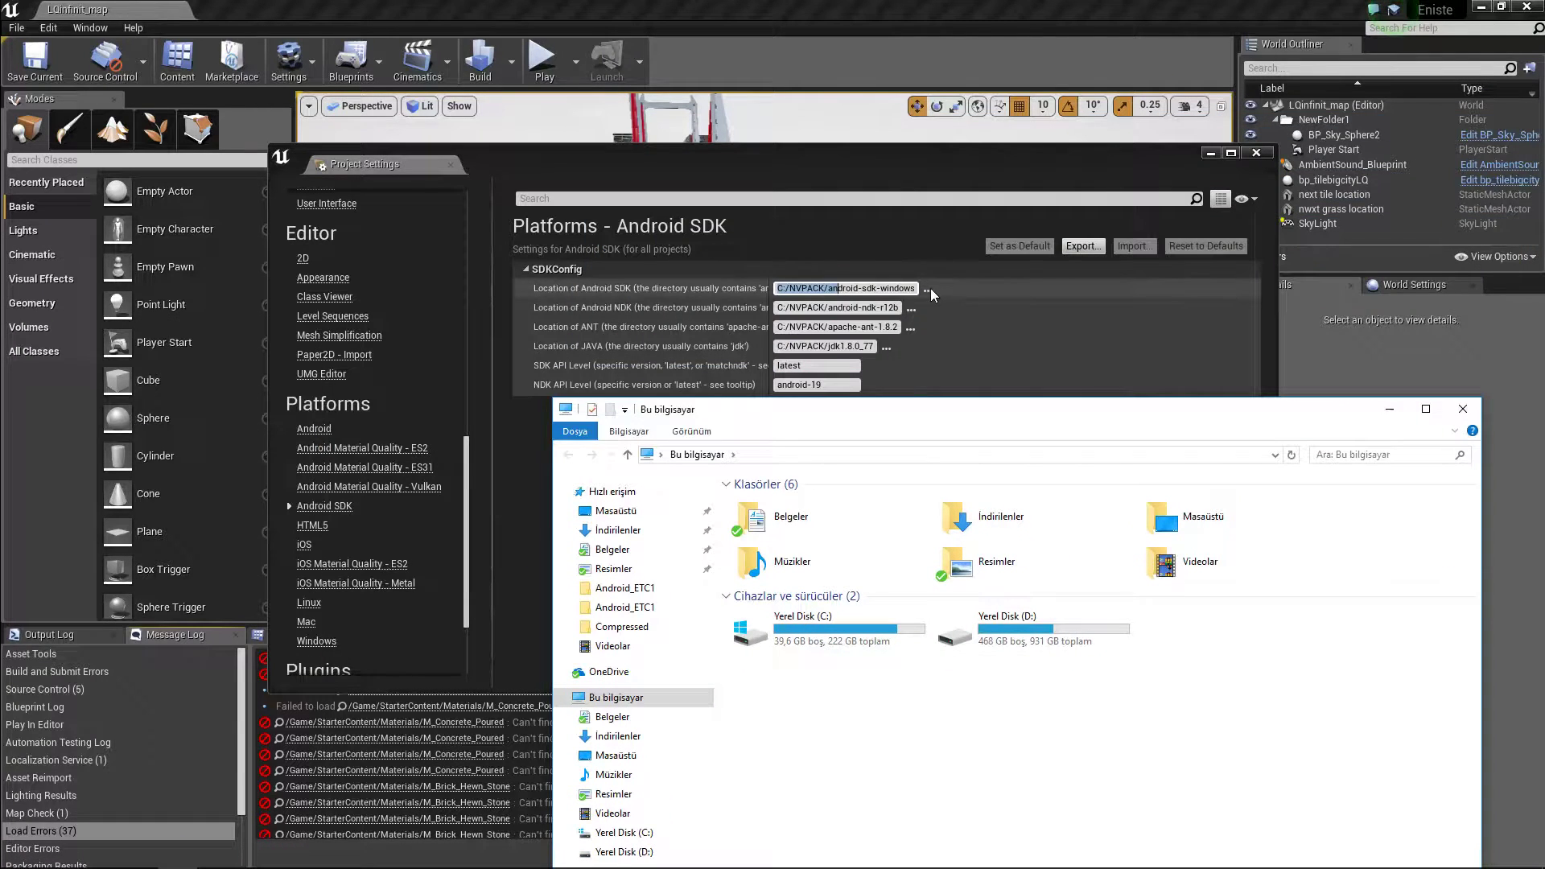
click(907, 648)
double_click(907, 648)
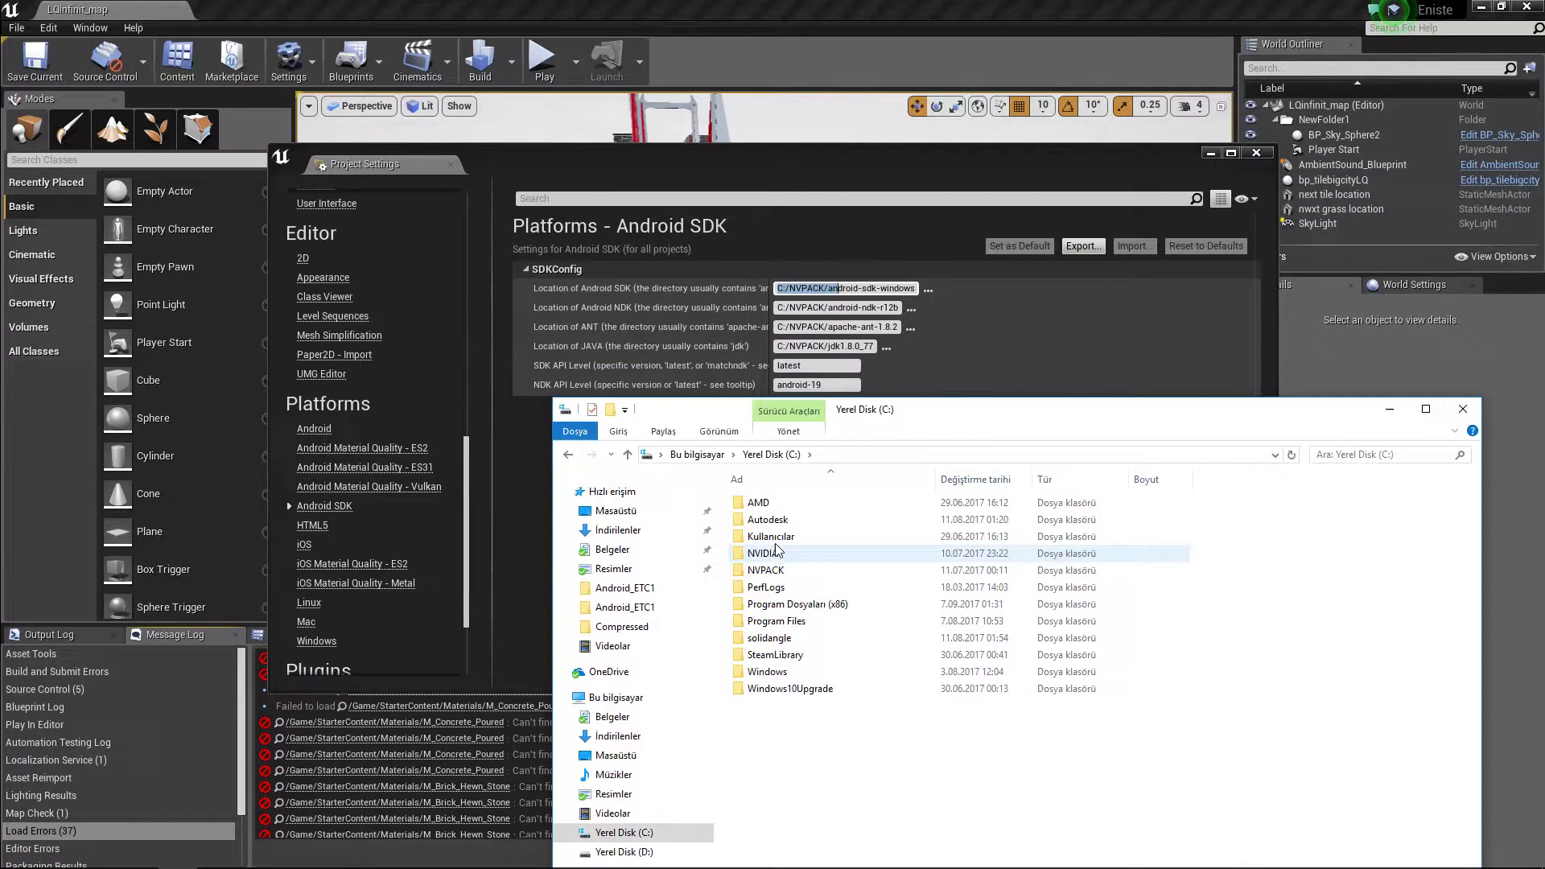
double_click(761, 570)
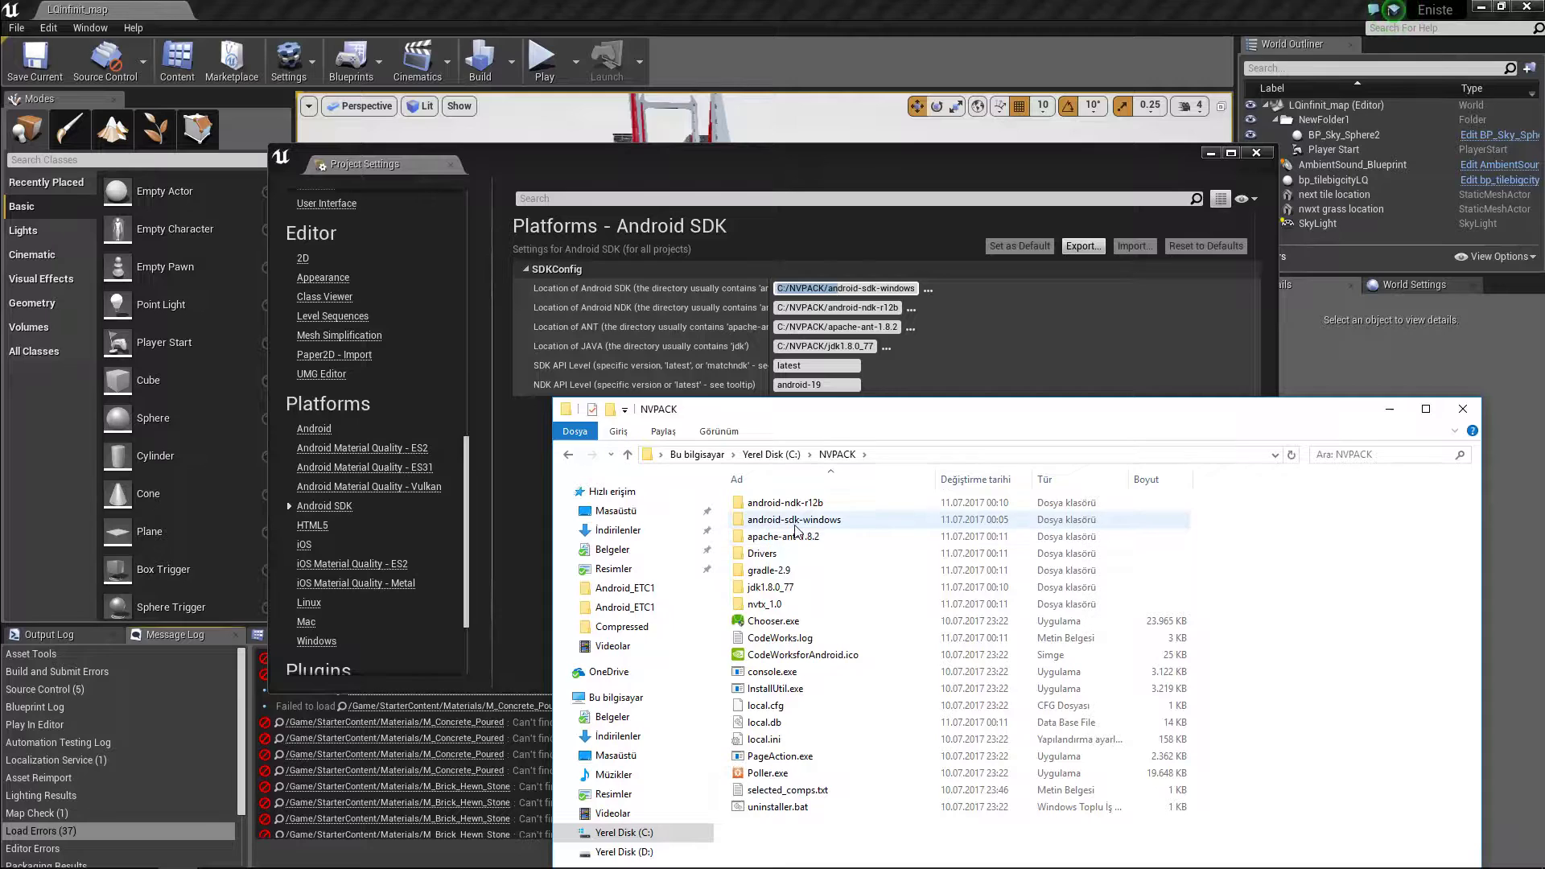
double_click(795, 520)
Step: Compare the Android SDK path field against the android-sdk-windows folder path in Explorer
click(882, 288)
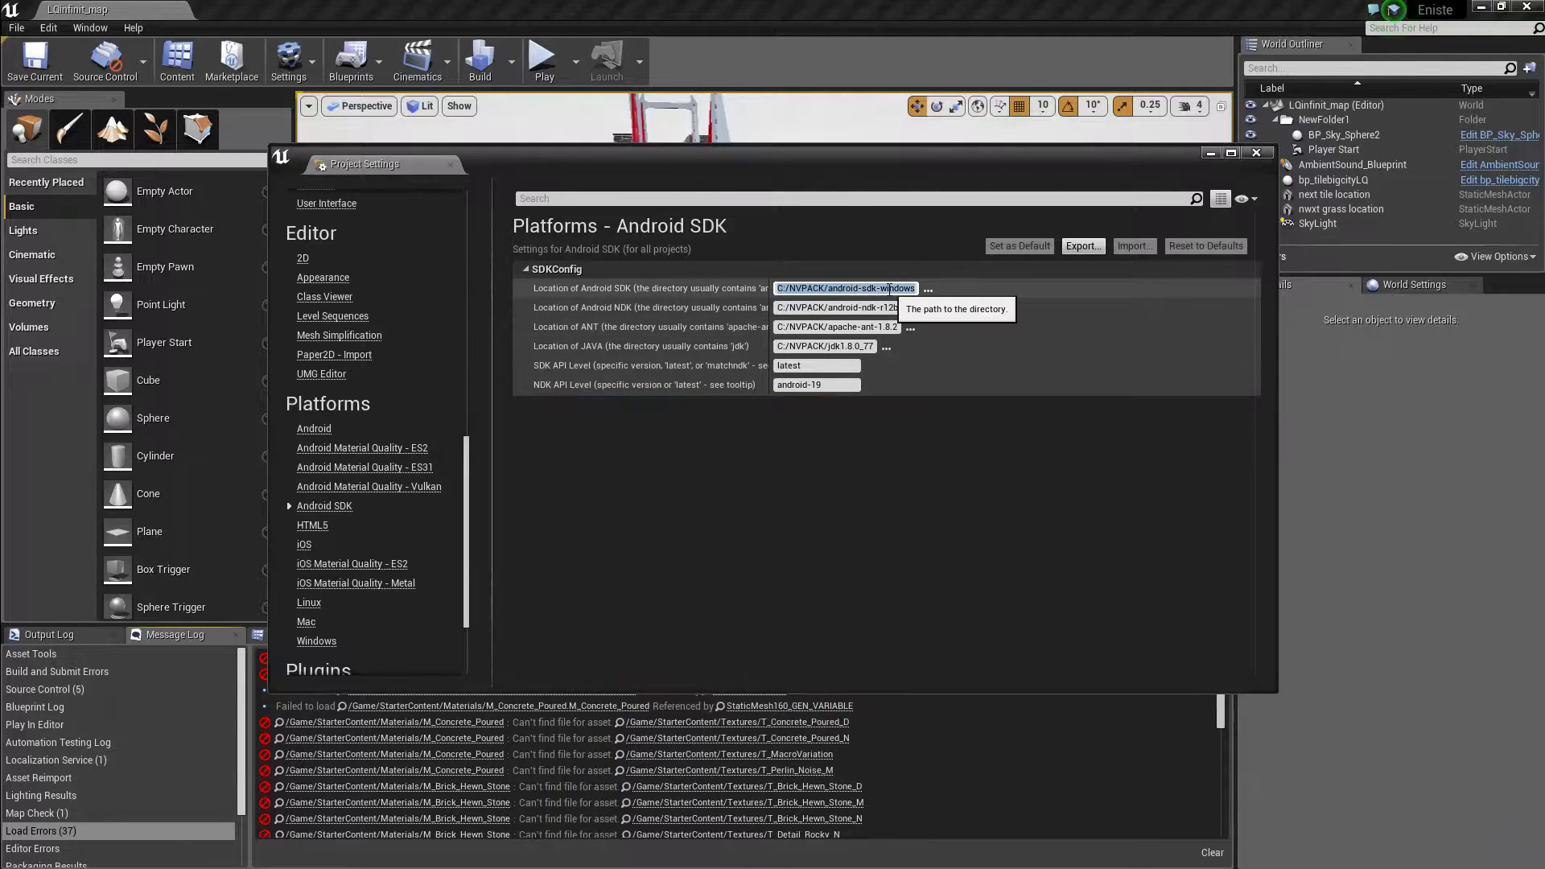
click(882, 289)
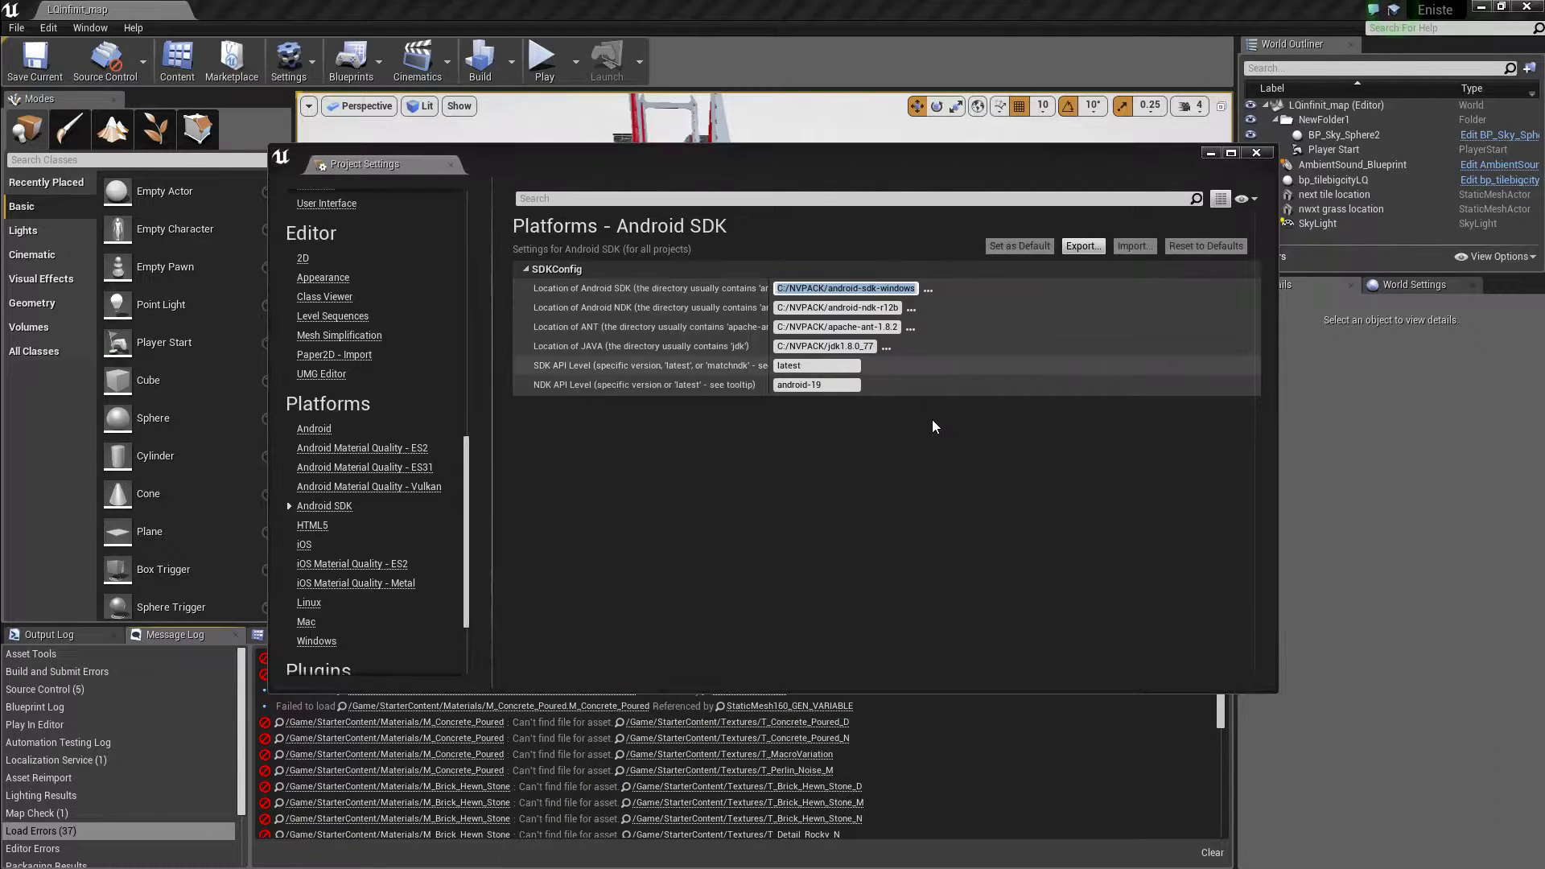
key(alt+Tab)
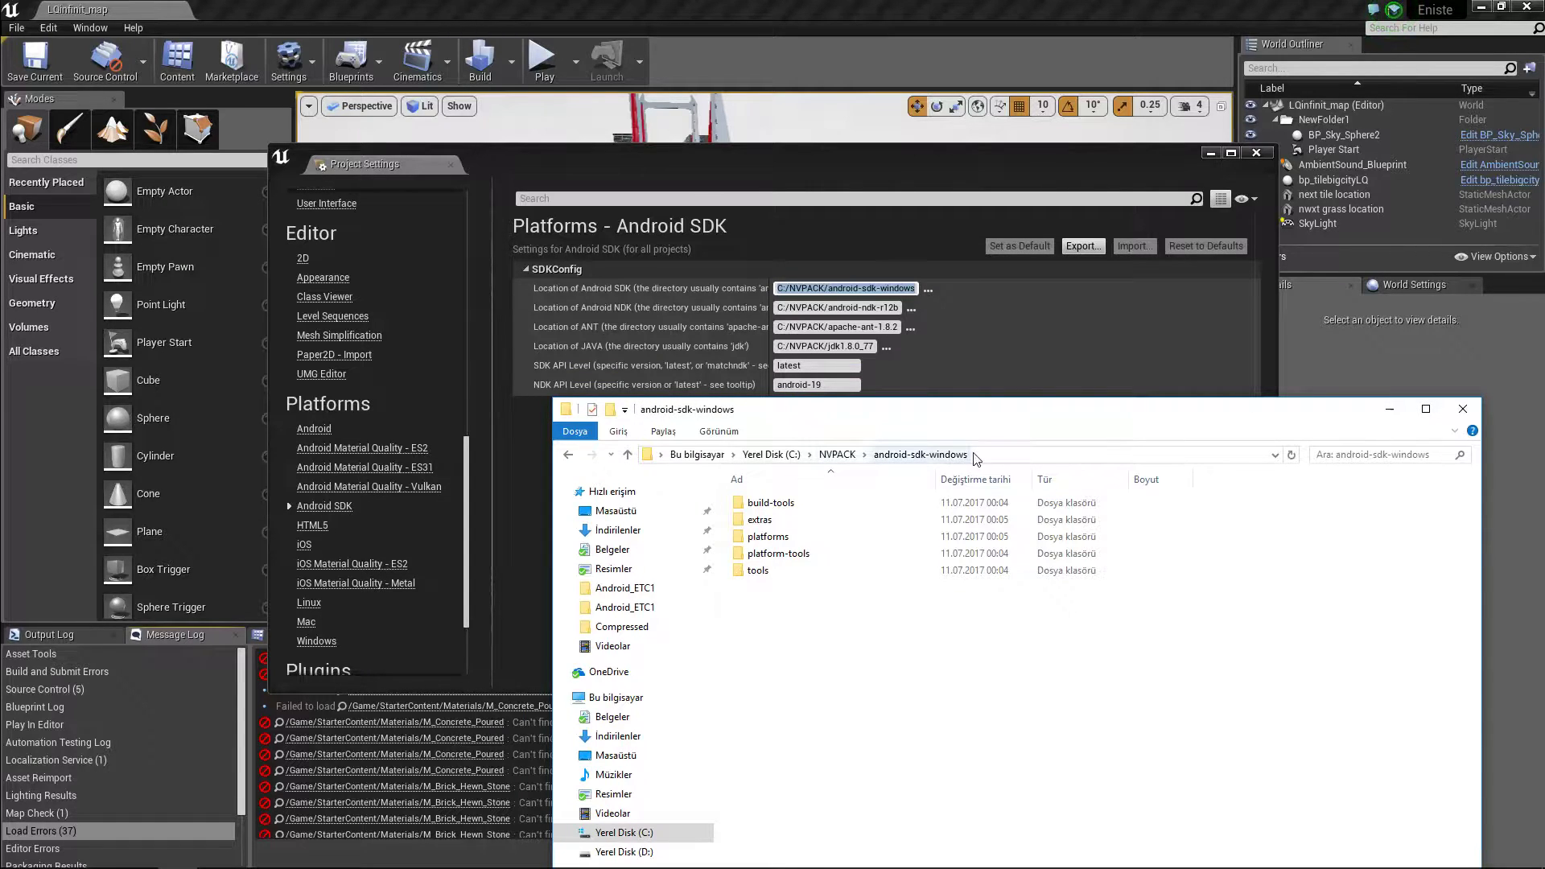
click(977, 454)
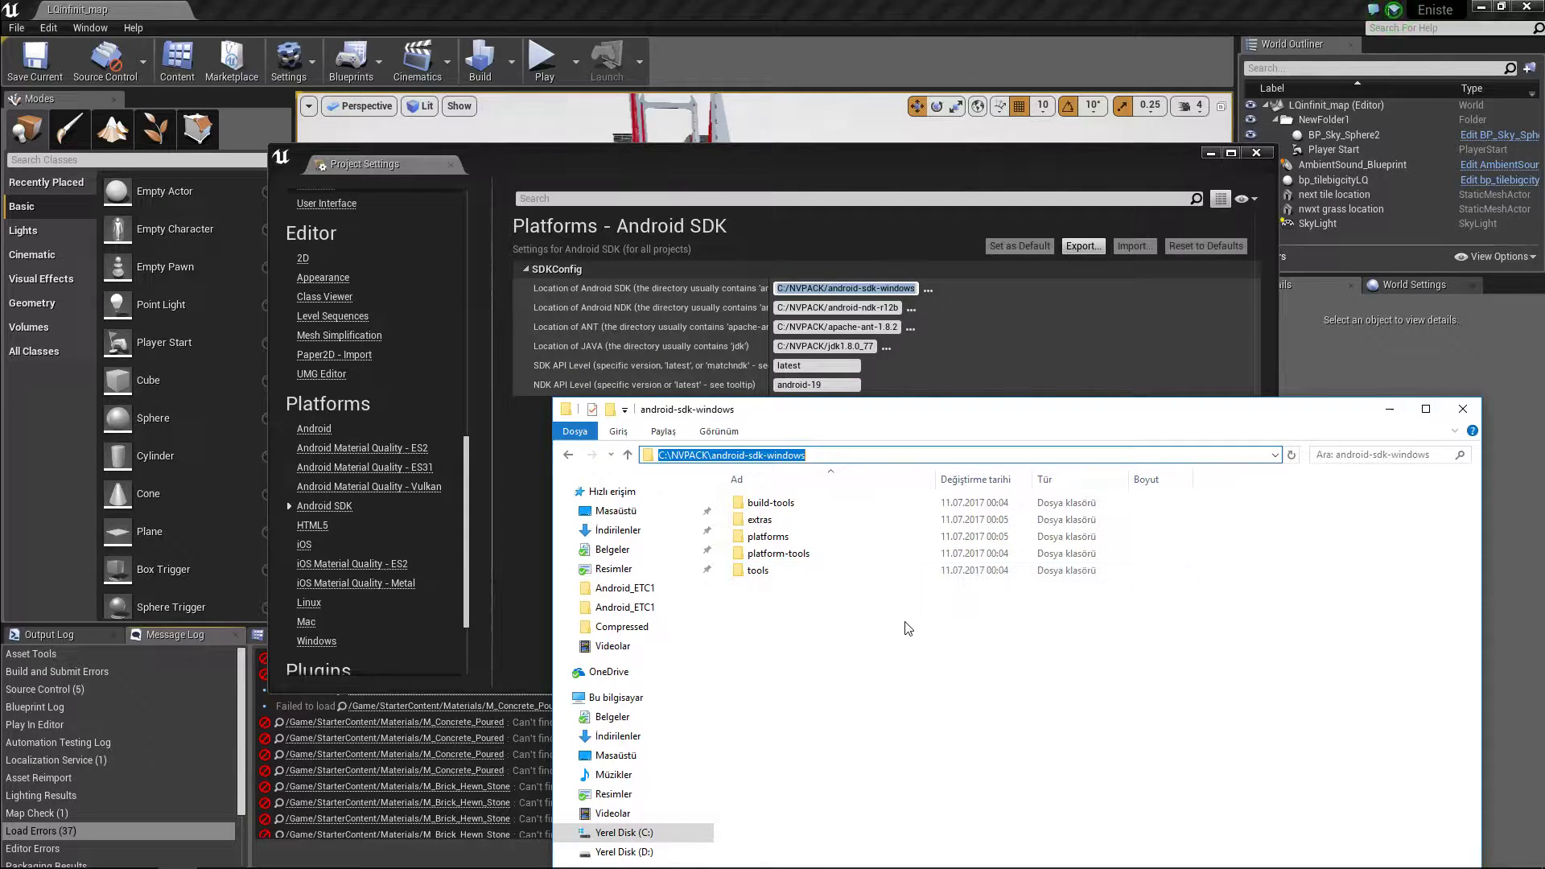
click(872, 287)
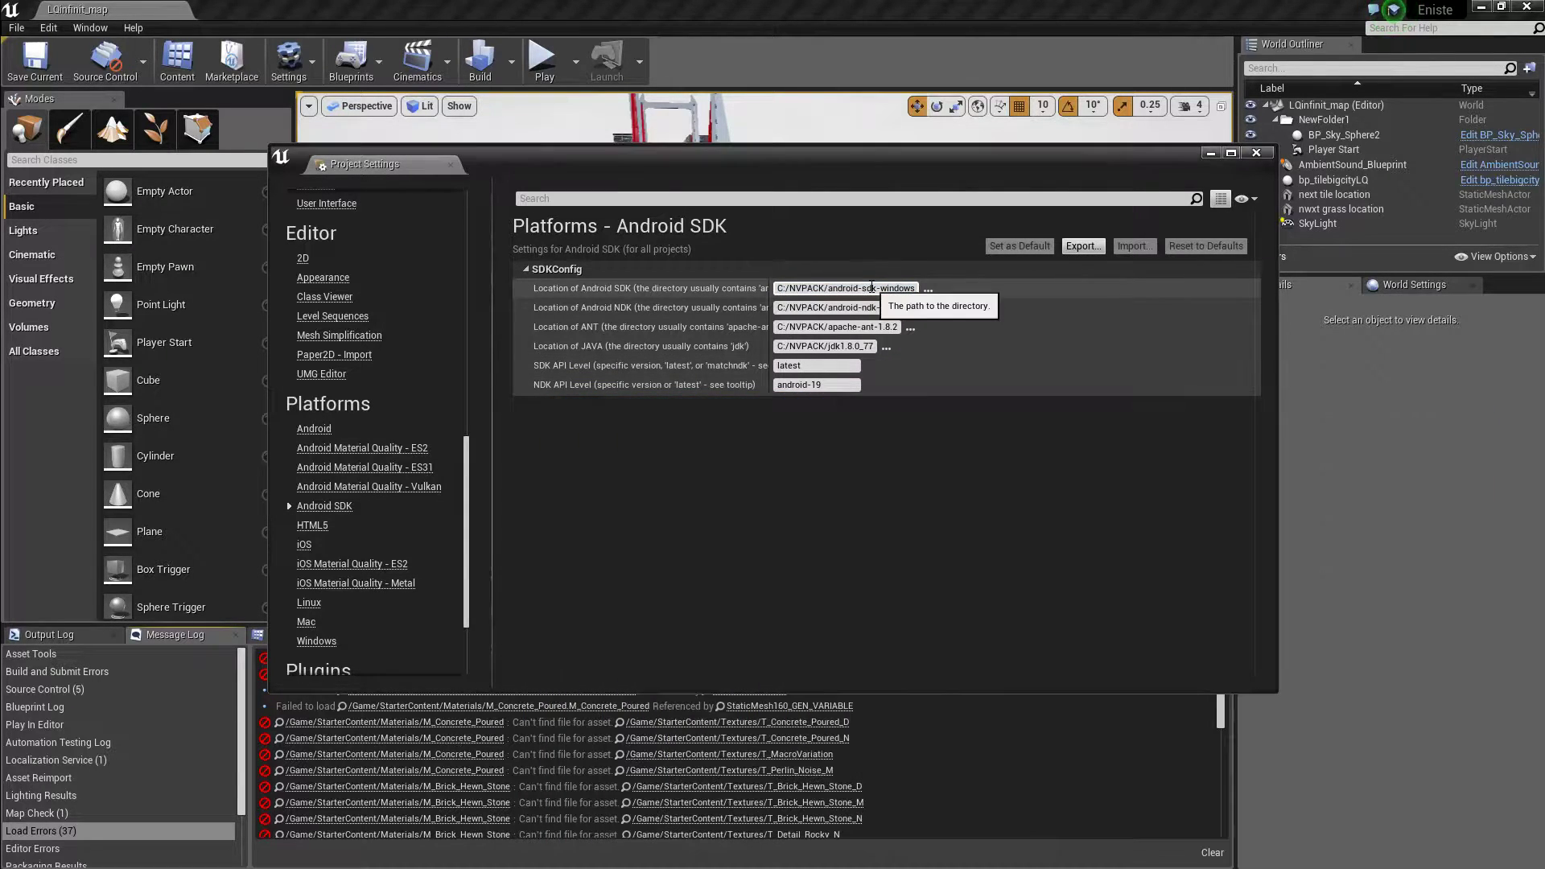
click(927, 290)
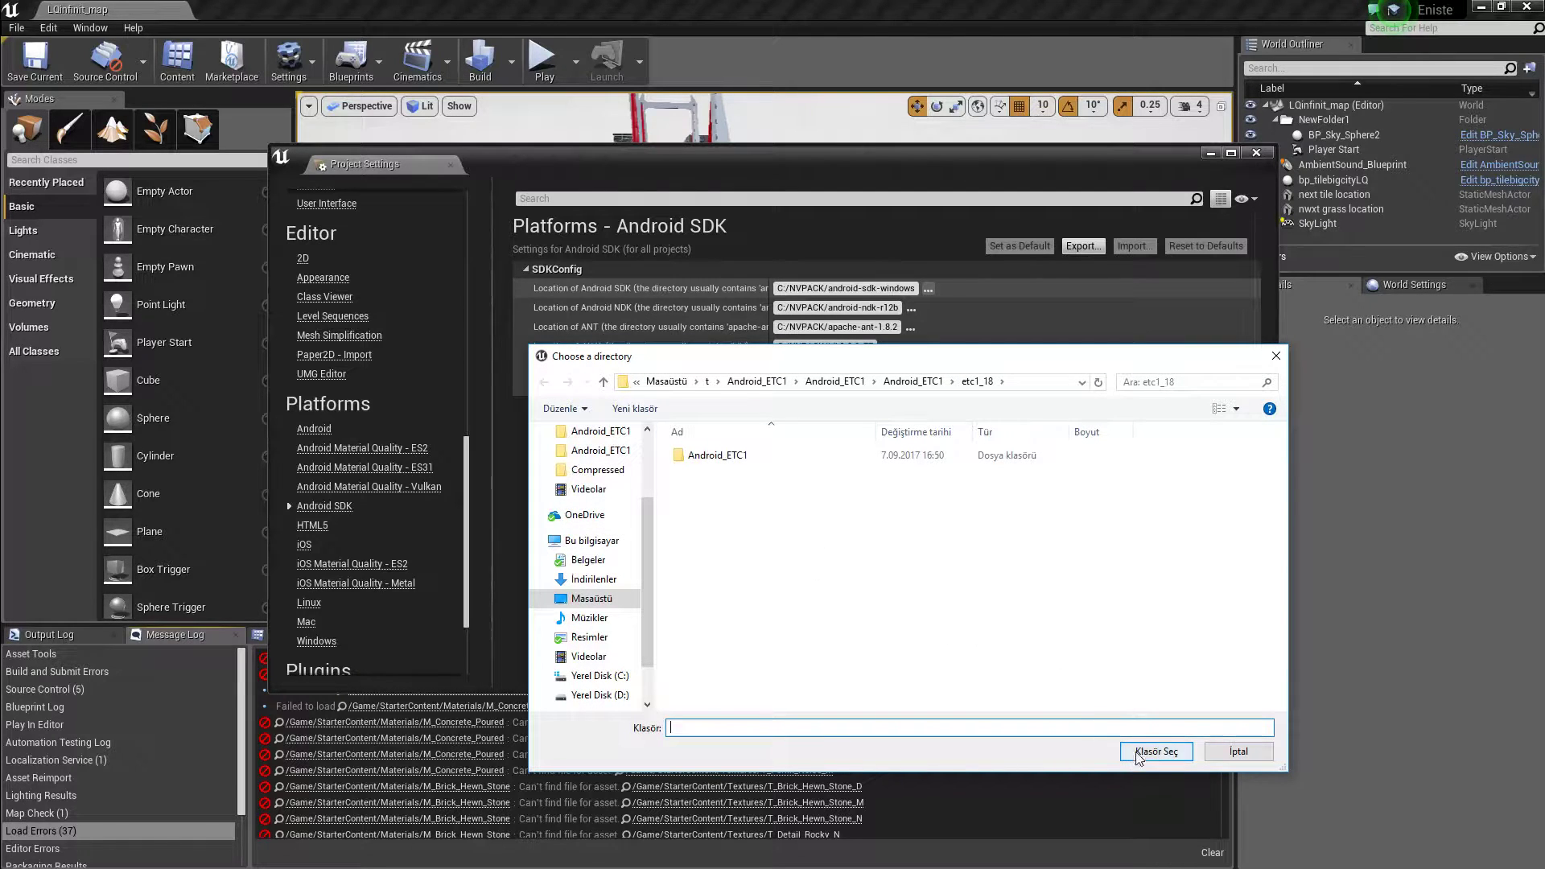
click(1275, 356)
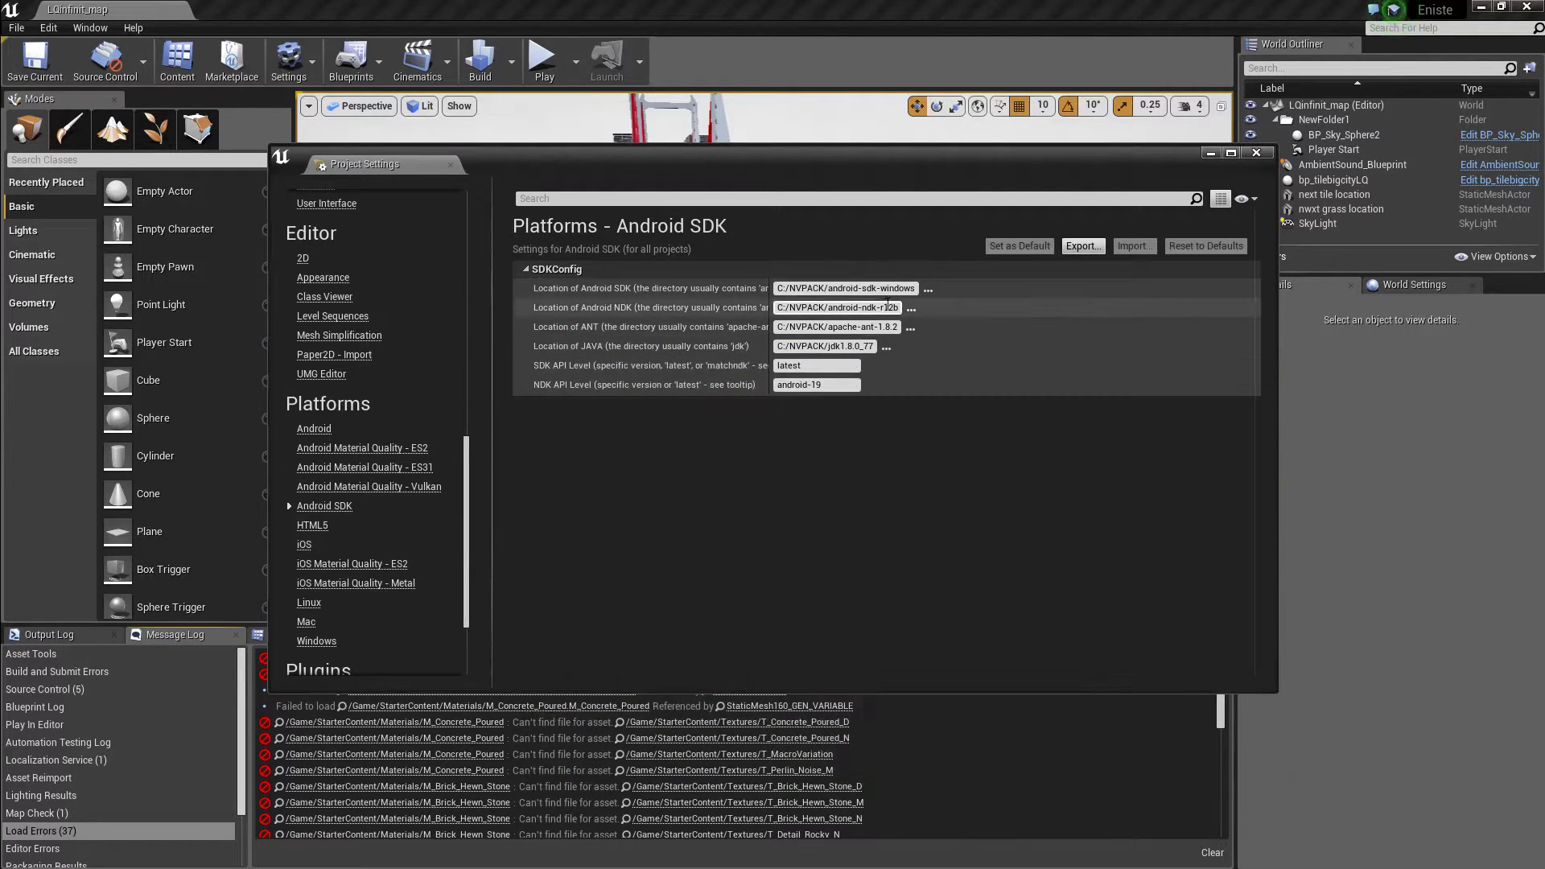
key(alt+Tab)
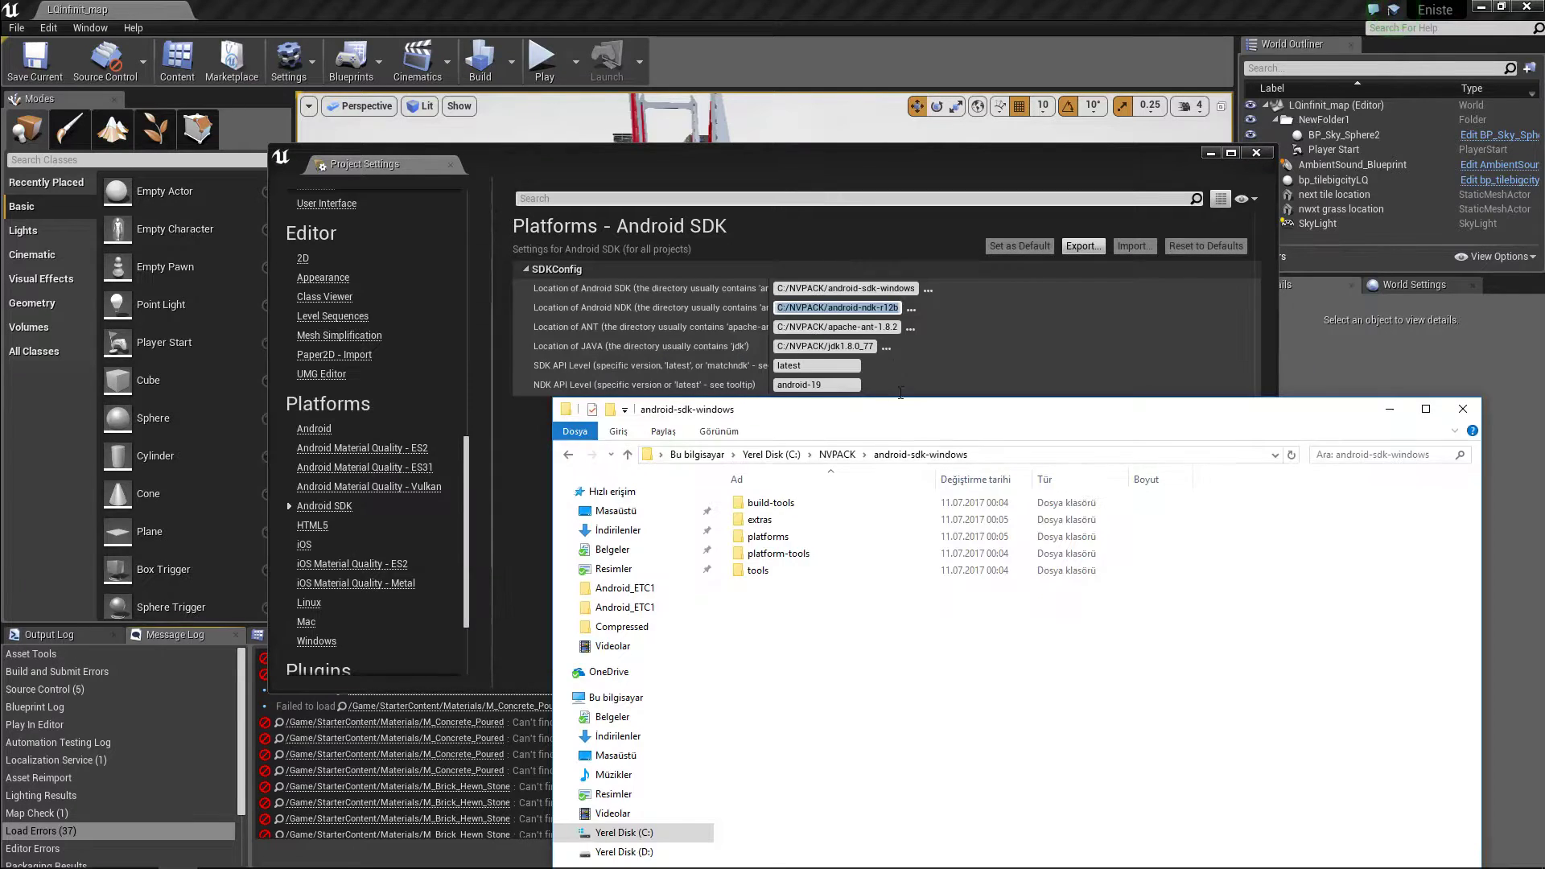
Step: Check the android-ndk-r12b, apache-ant-1.8.2 and jdk1.8.0_77 folders, then return to Project Settings
click(838, 454)
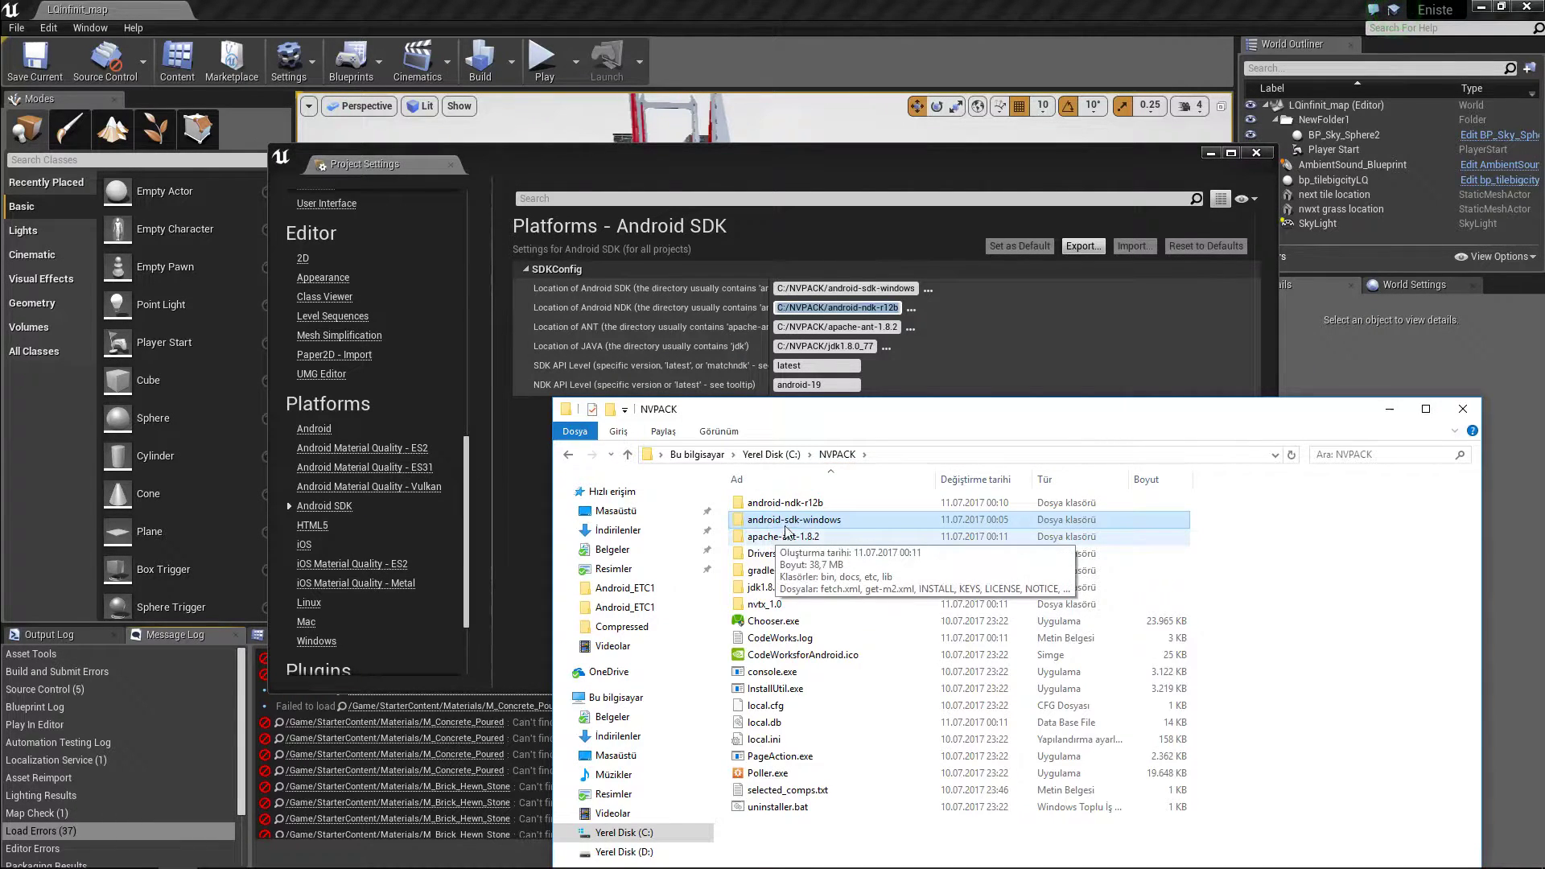
click(808, 505)
click(797, 538)
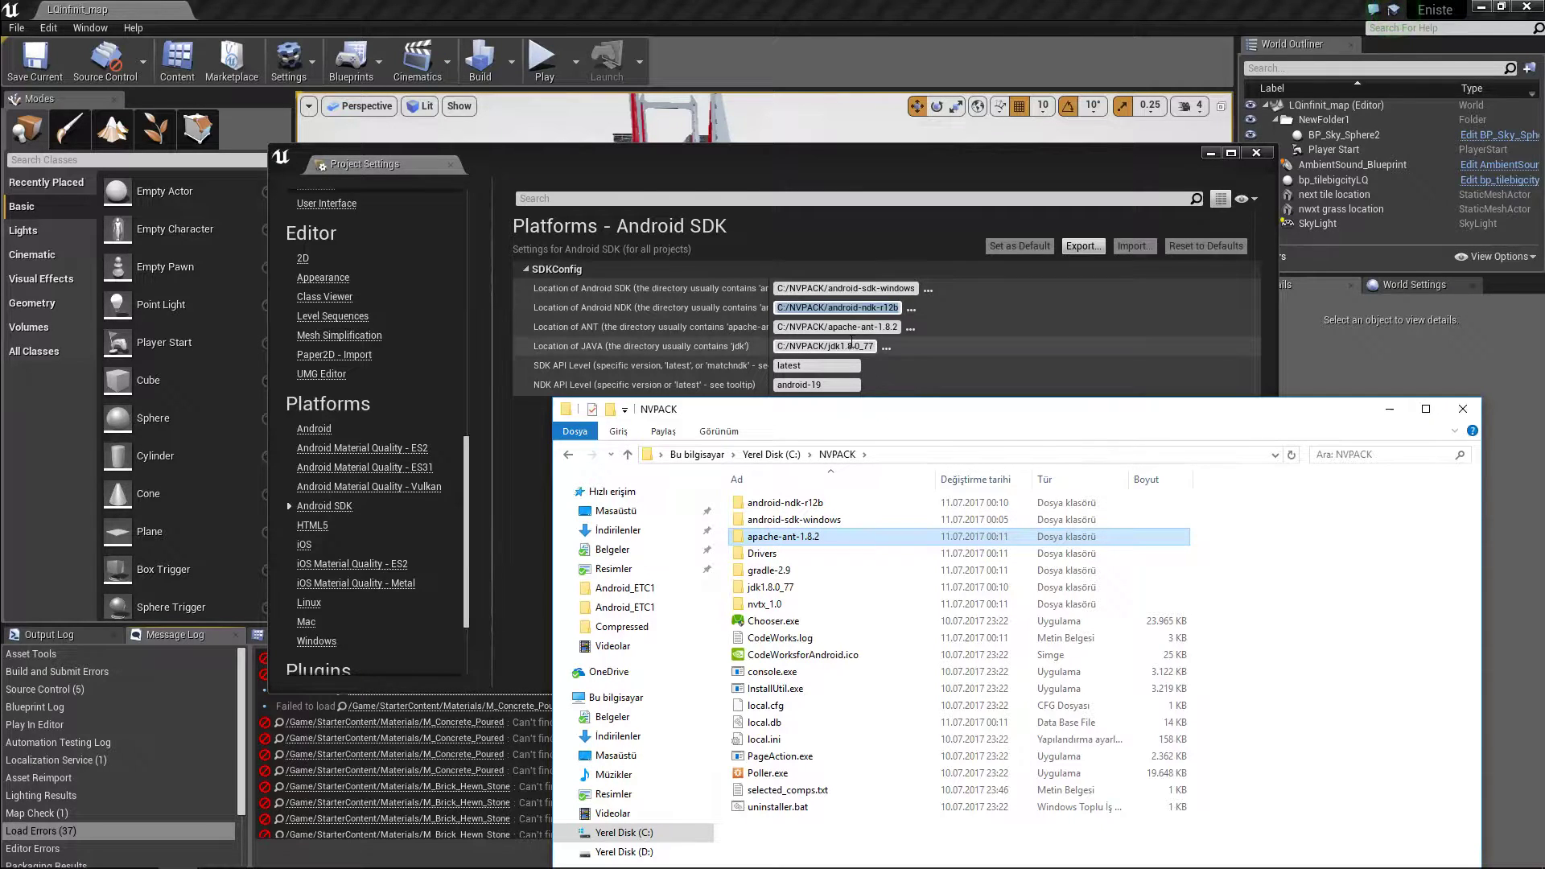
click(771, 587)
double_click(771, 588)
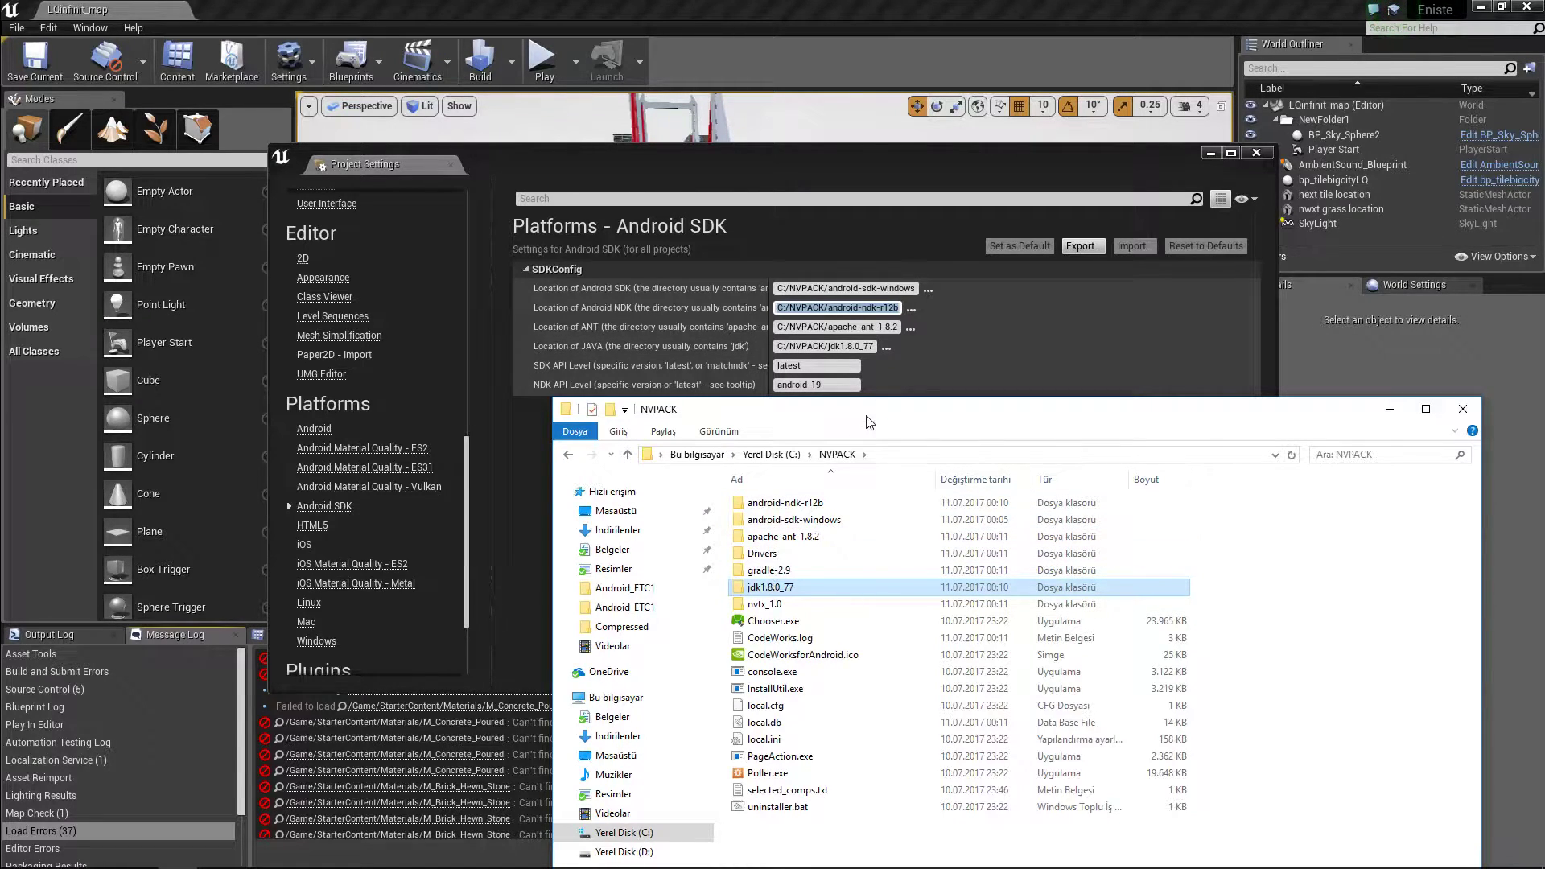
click(515, 480)
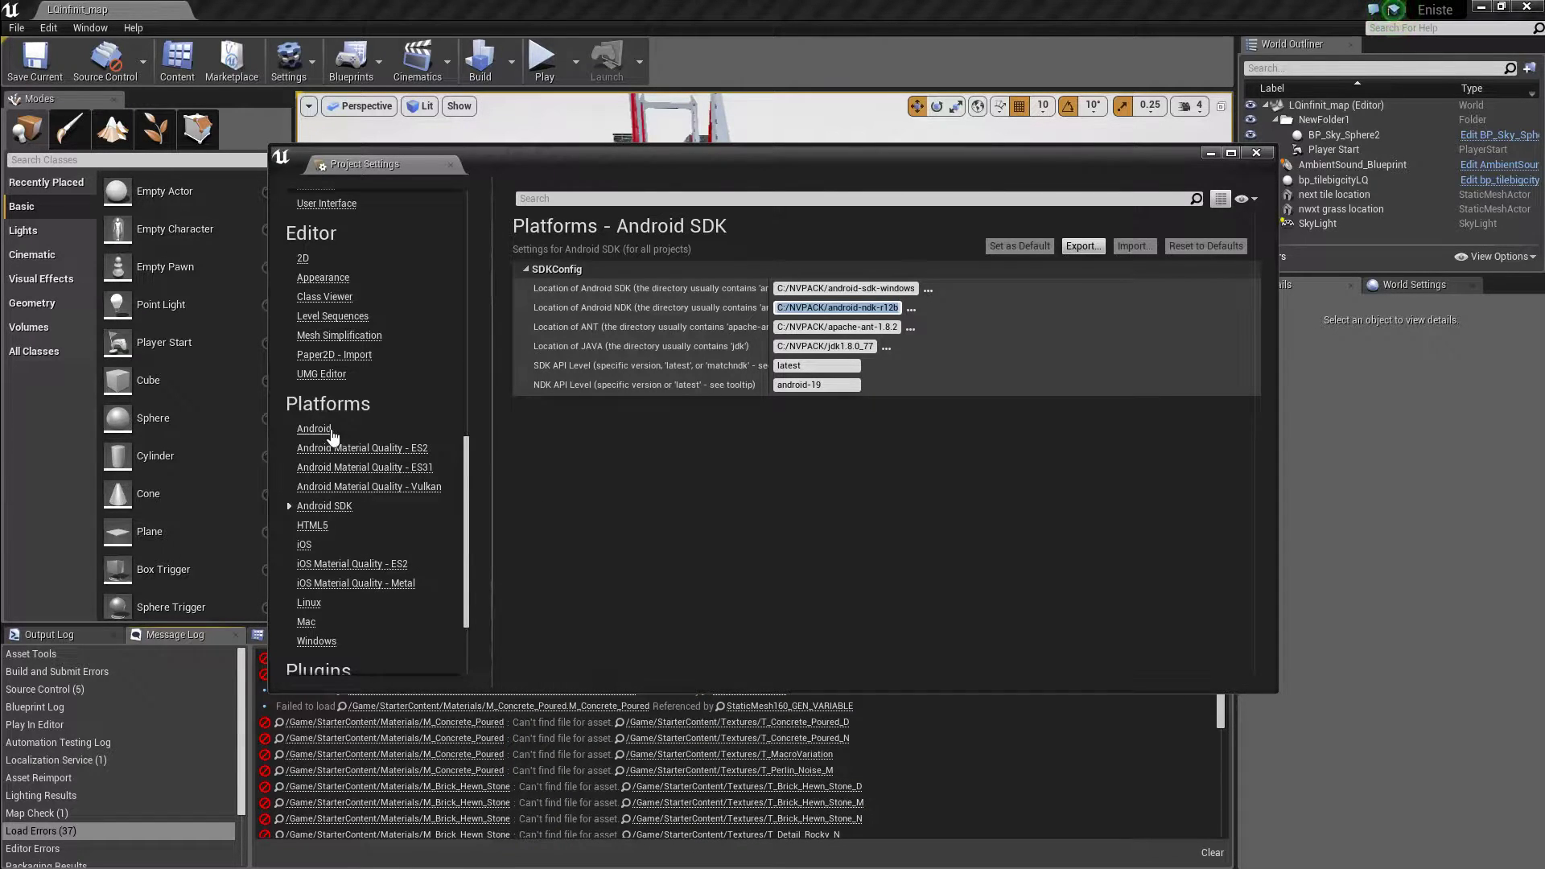
Step: Switch to MyProject9's Android platform settings and scroll to Distribution Signing
key(alt+Tab)
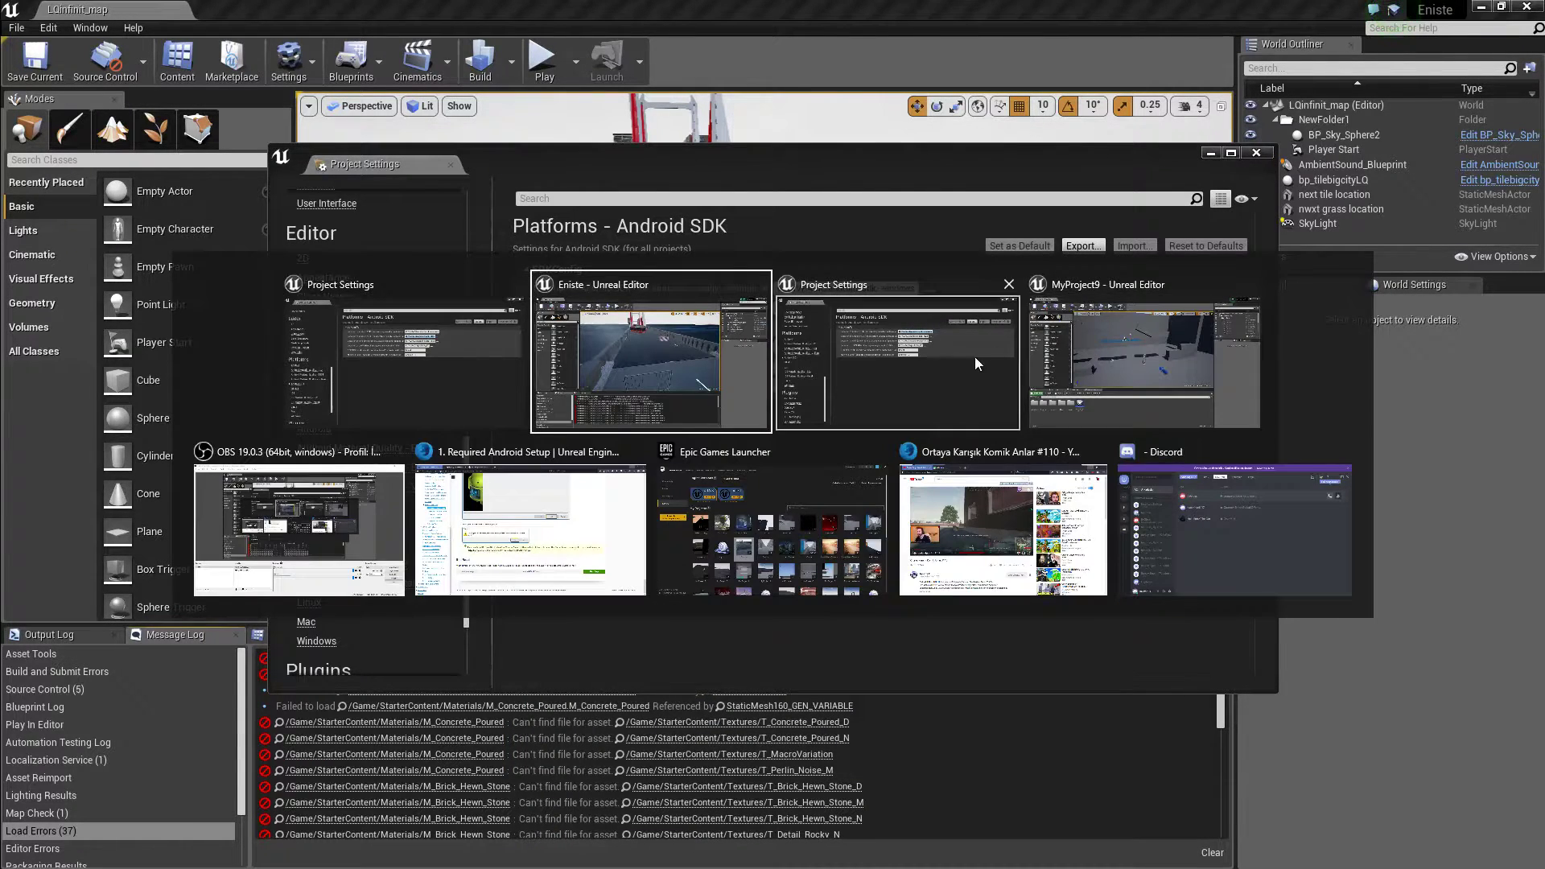
click(975, 359)
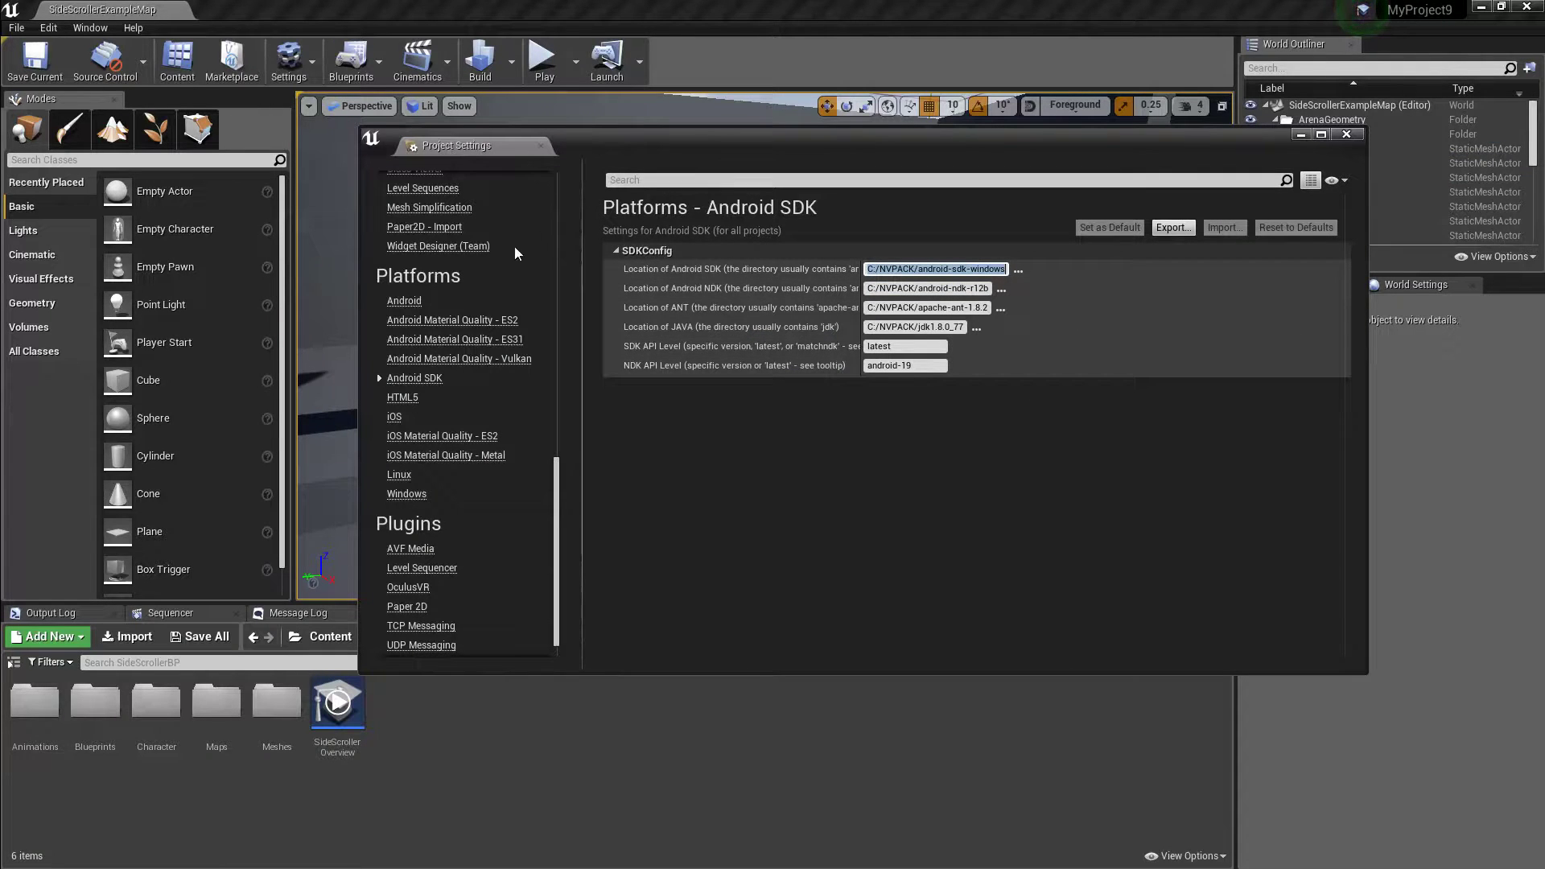
scroll(514, 247, up, 3)
click(404, 352)
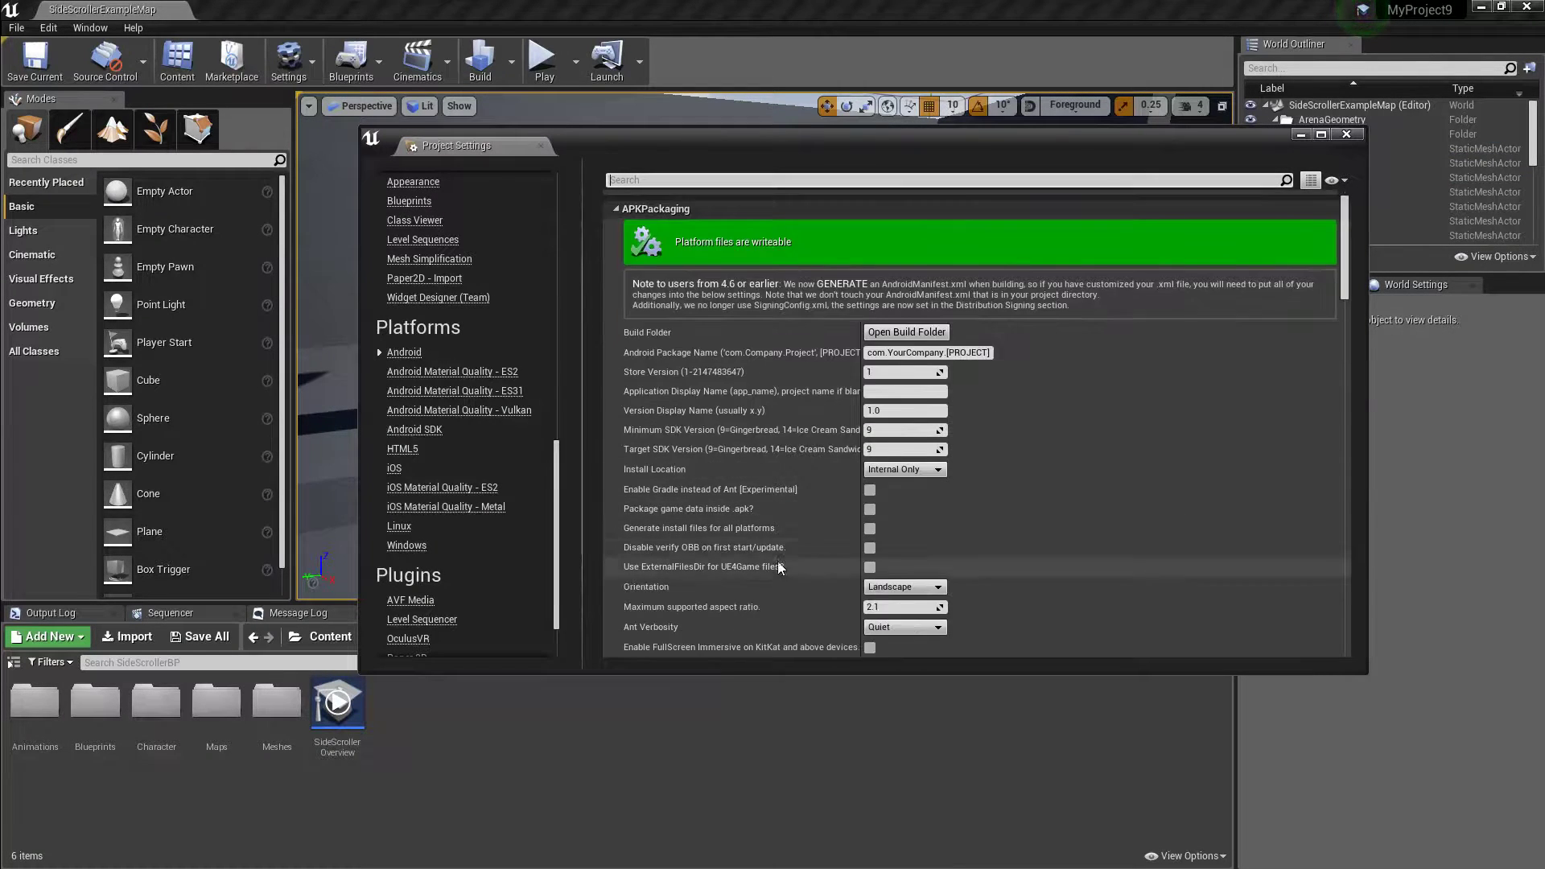
scroll(761, 536, down, 5)
scroll(697, 565, down, 5)
scroll(678, 549, down, 5)
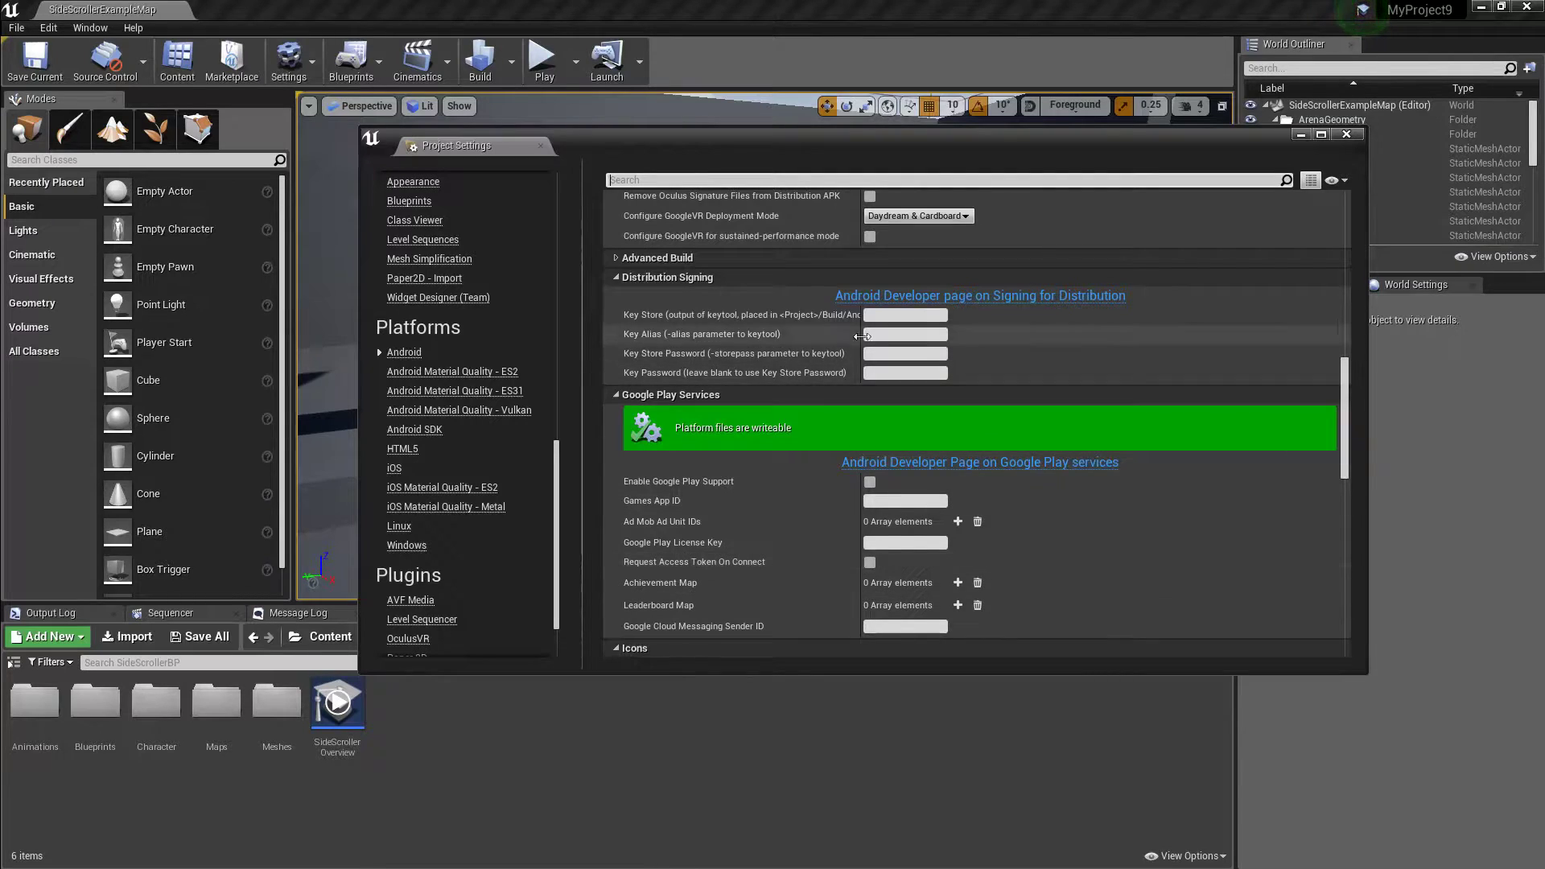
Step: Enter 'Store.keystore' as the Key Store file name
click(900, 315)
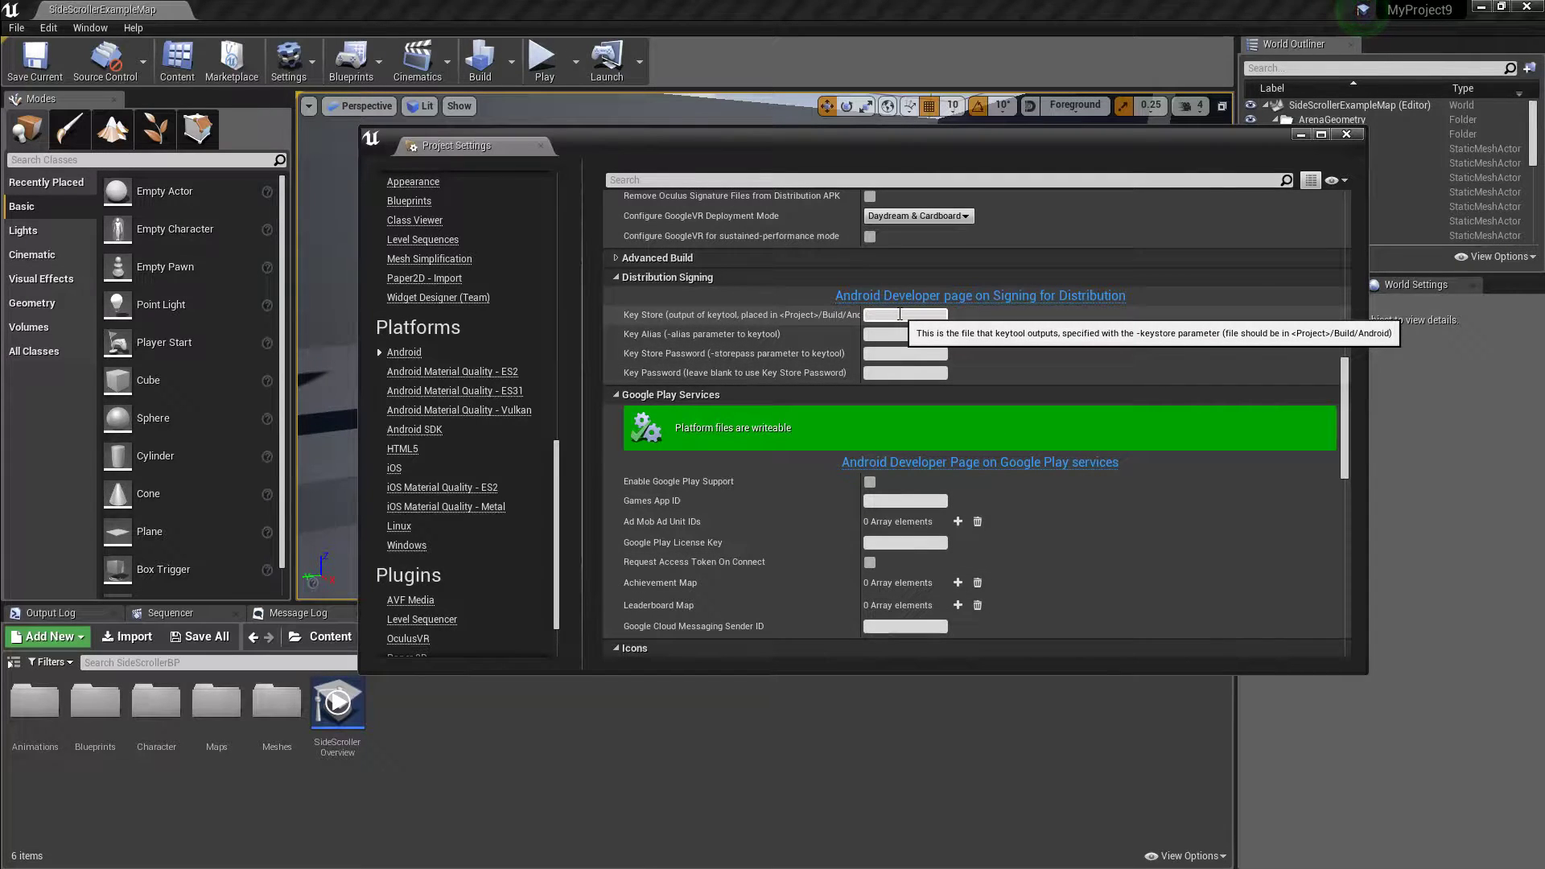
text(adsada)
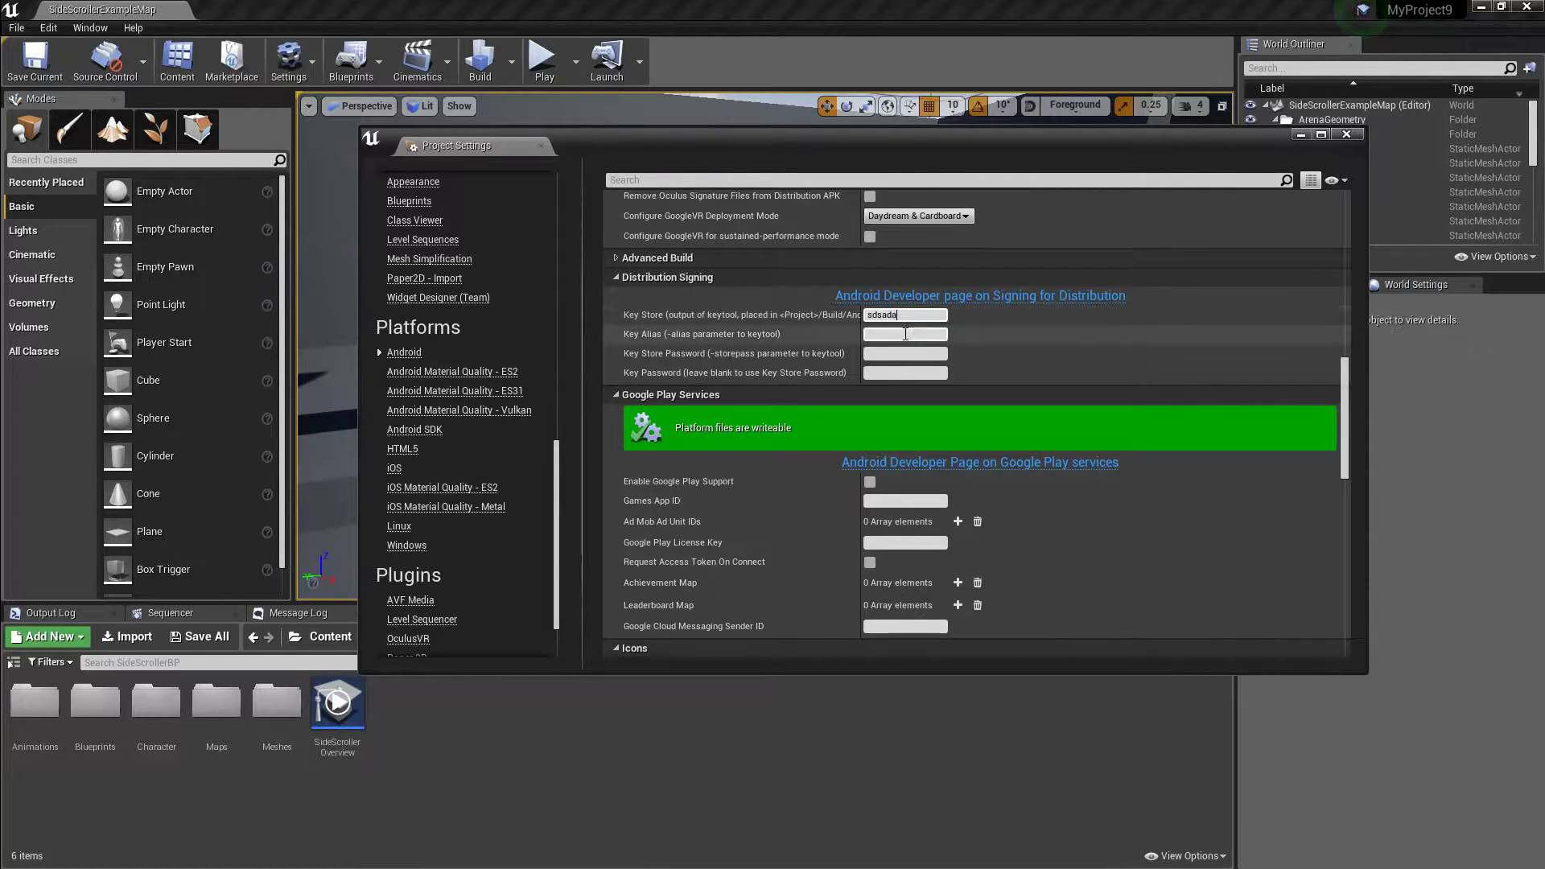
key(Return)
text(s)
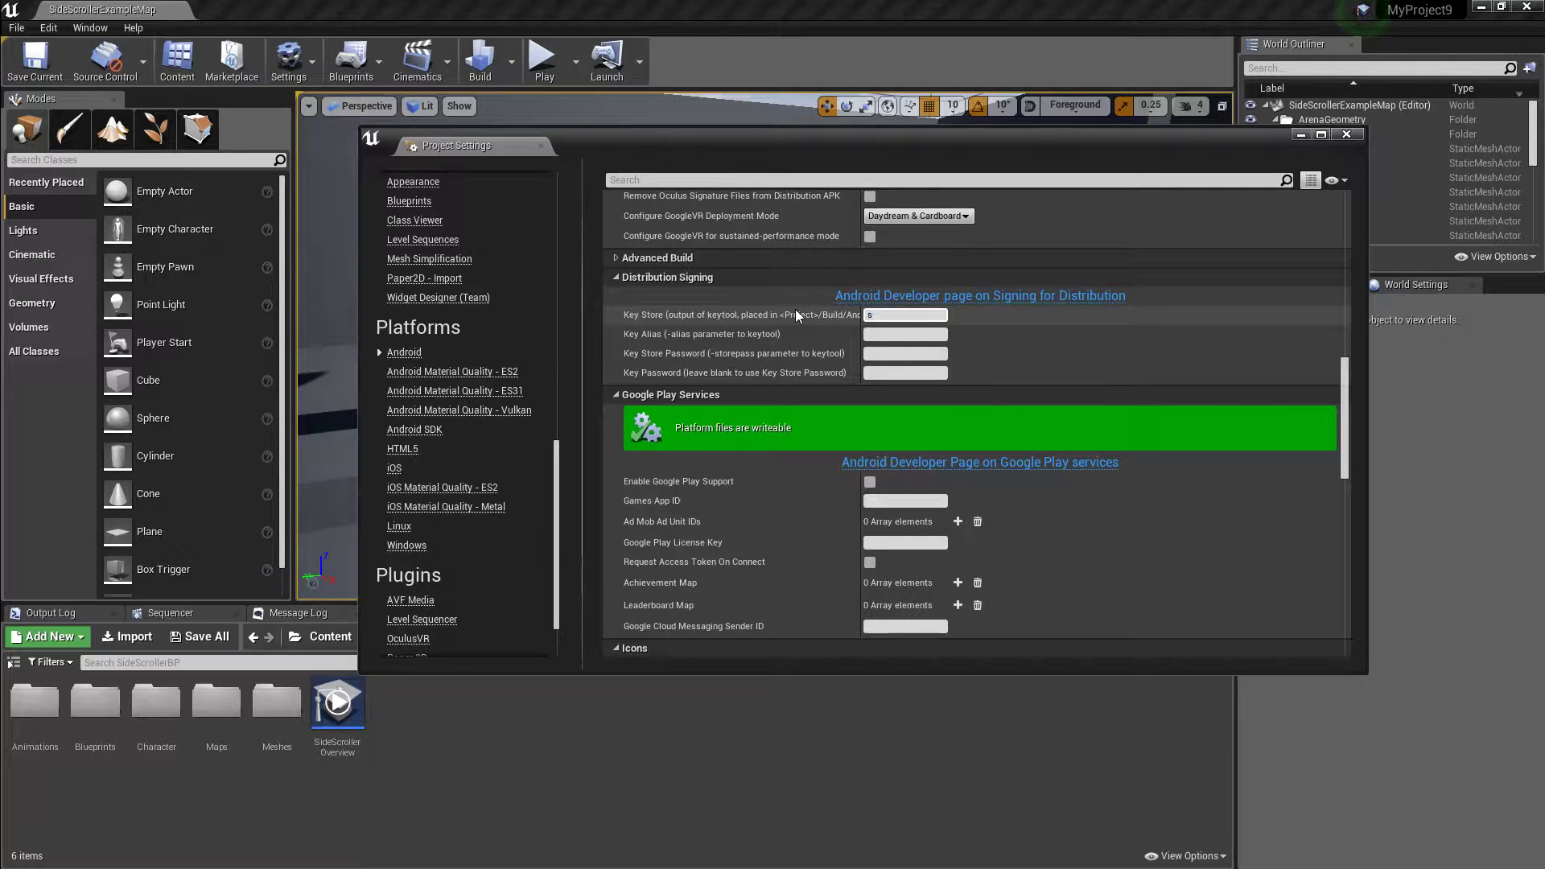
text(tore.keystore)
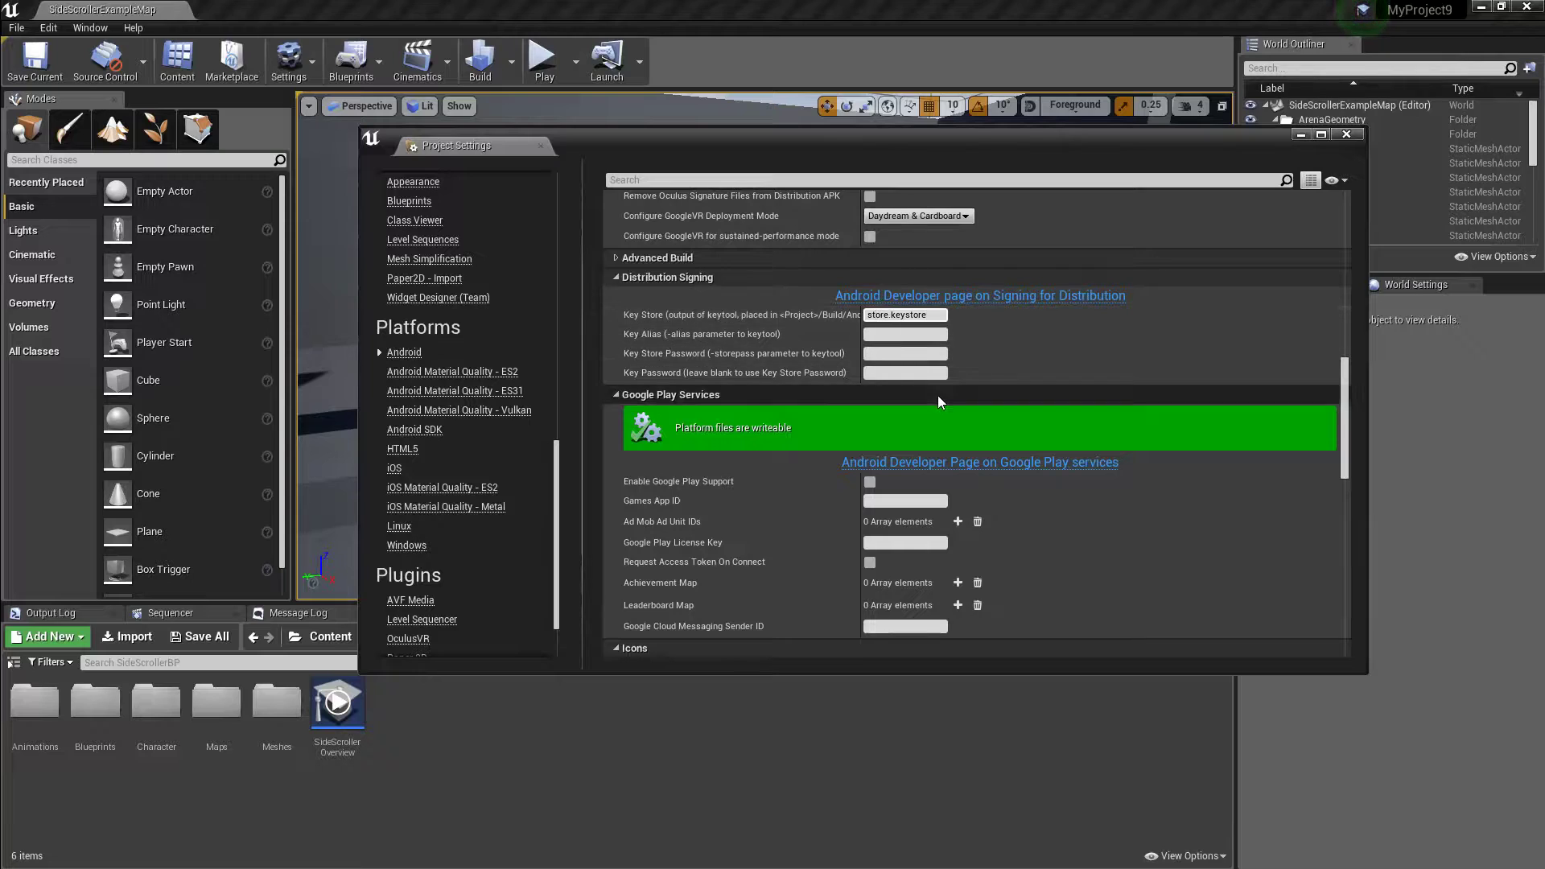
key(Home)
key(Delete)
text(S)
key(Return)
Step: Try a Key Alias of 'adada' and a key store password, then reselect the alias value
click(910, 332)
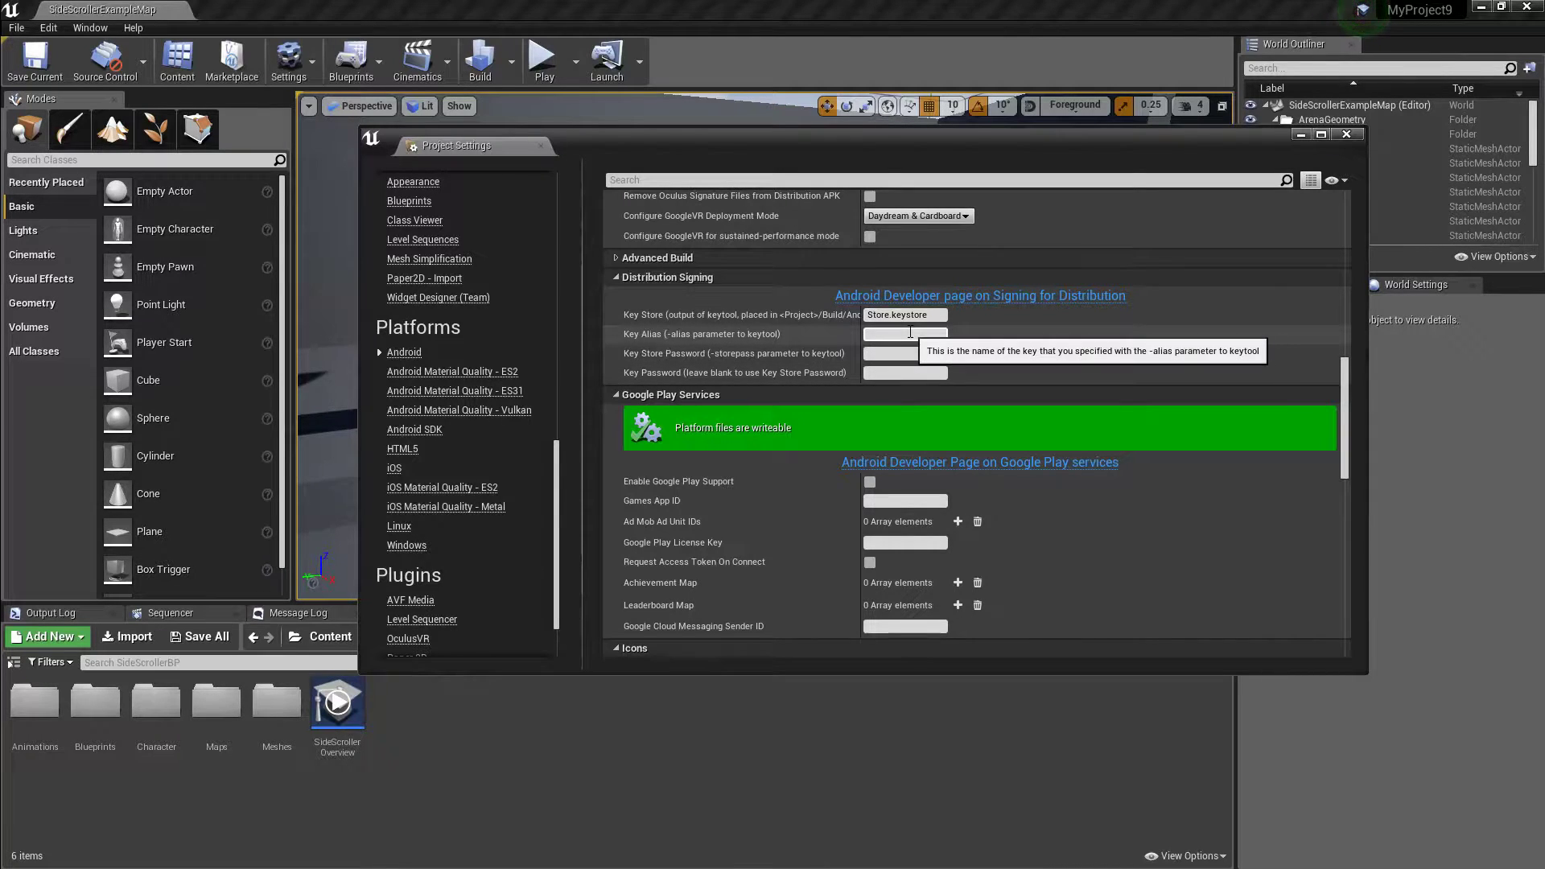
text(adada)
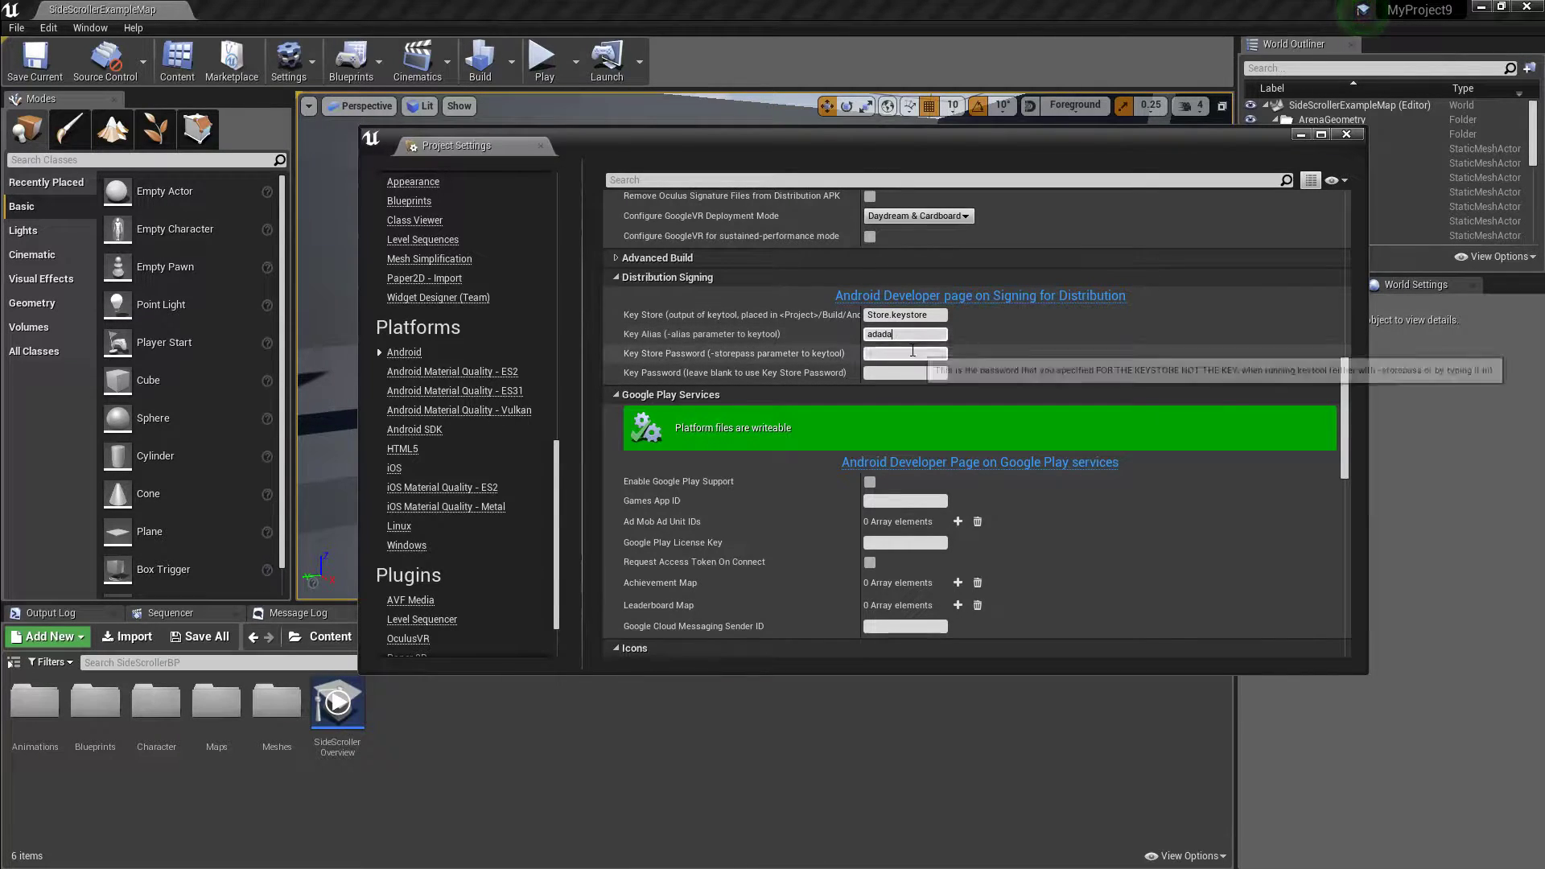
click(913, 352)
text(xxxxxx)
key(Return)
click(867, 334)
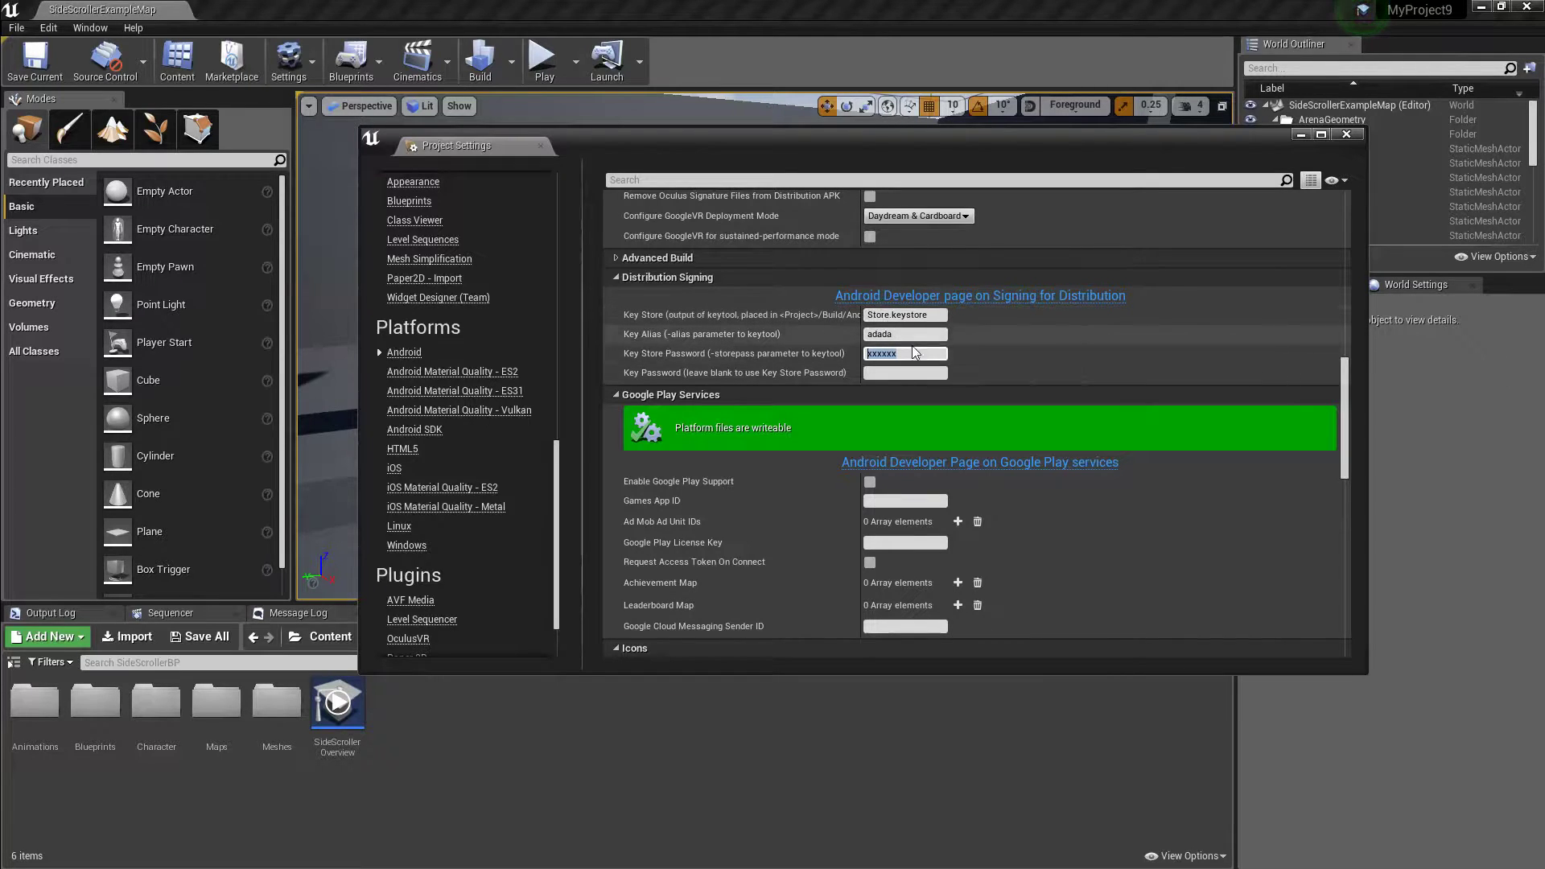
key(Return)
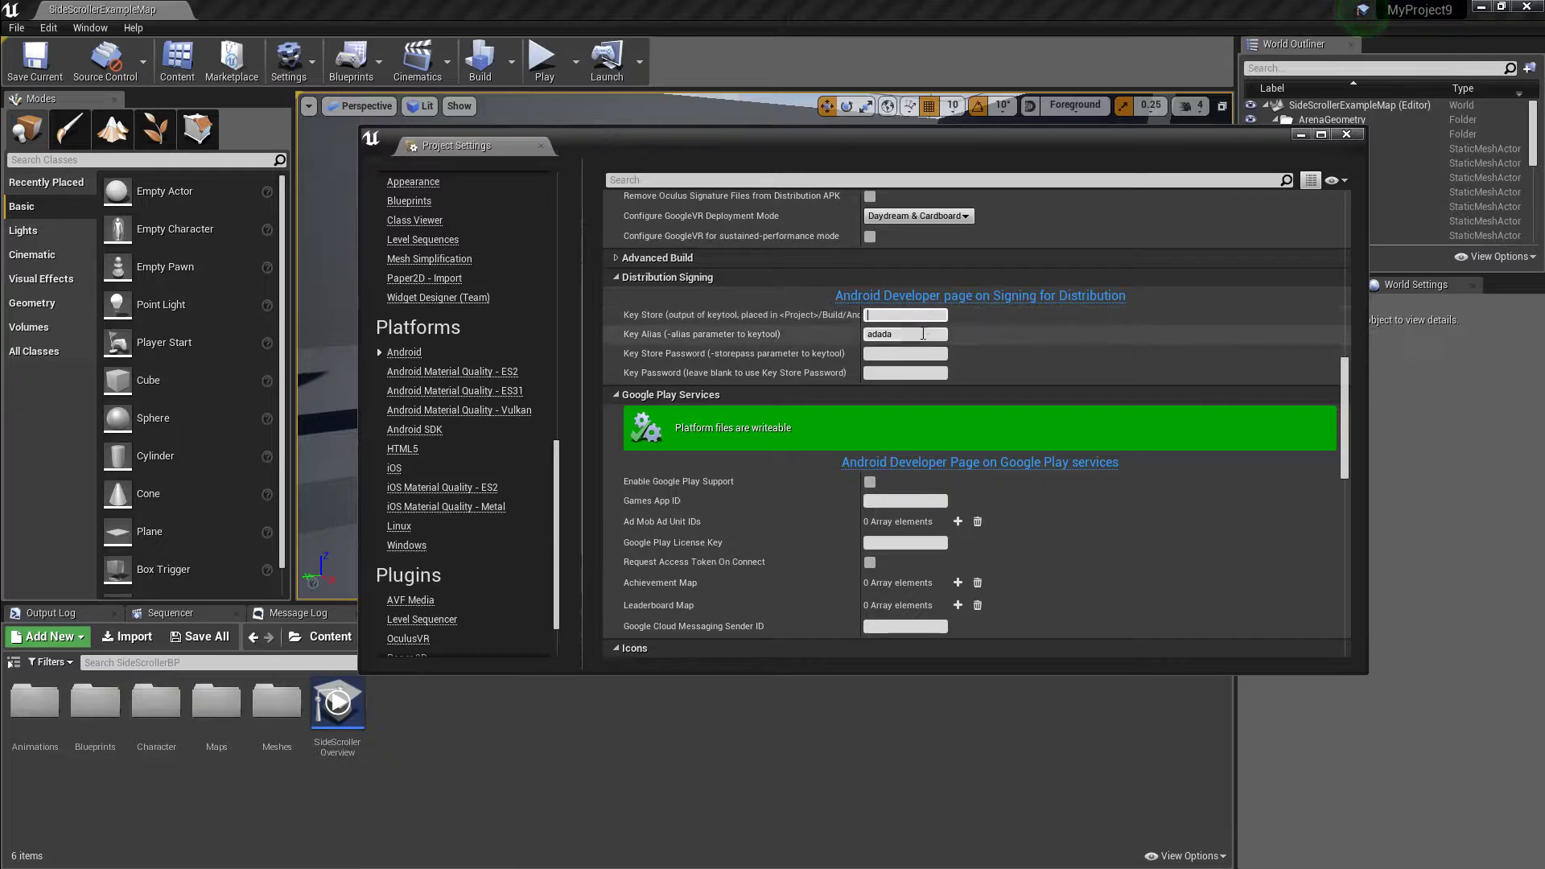
double_click(903, 333)
Step: Read the keytool steps on Firefox's Signing Projects for Release page
key(alt+Tab)
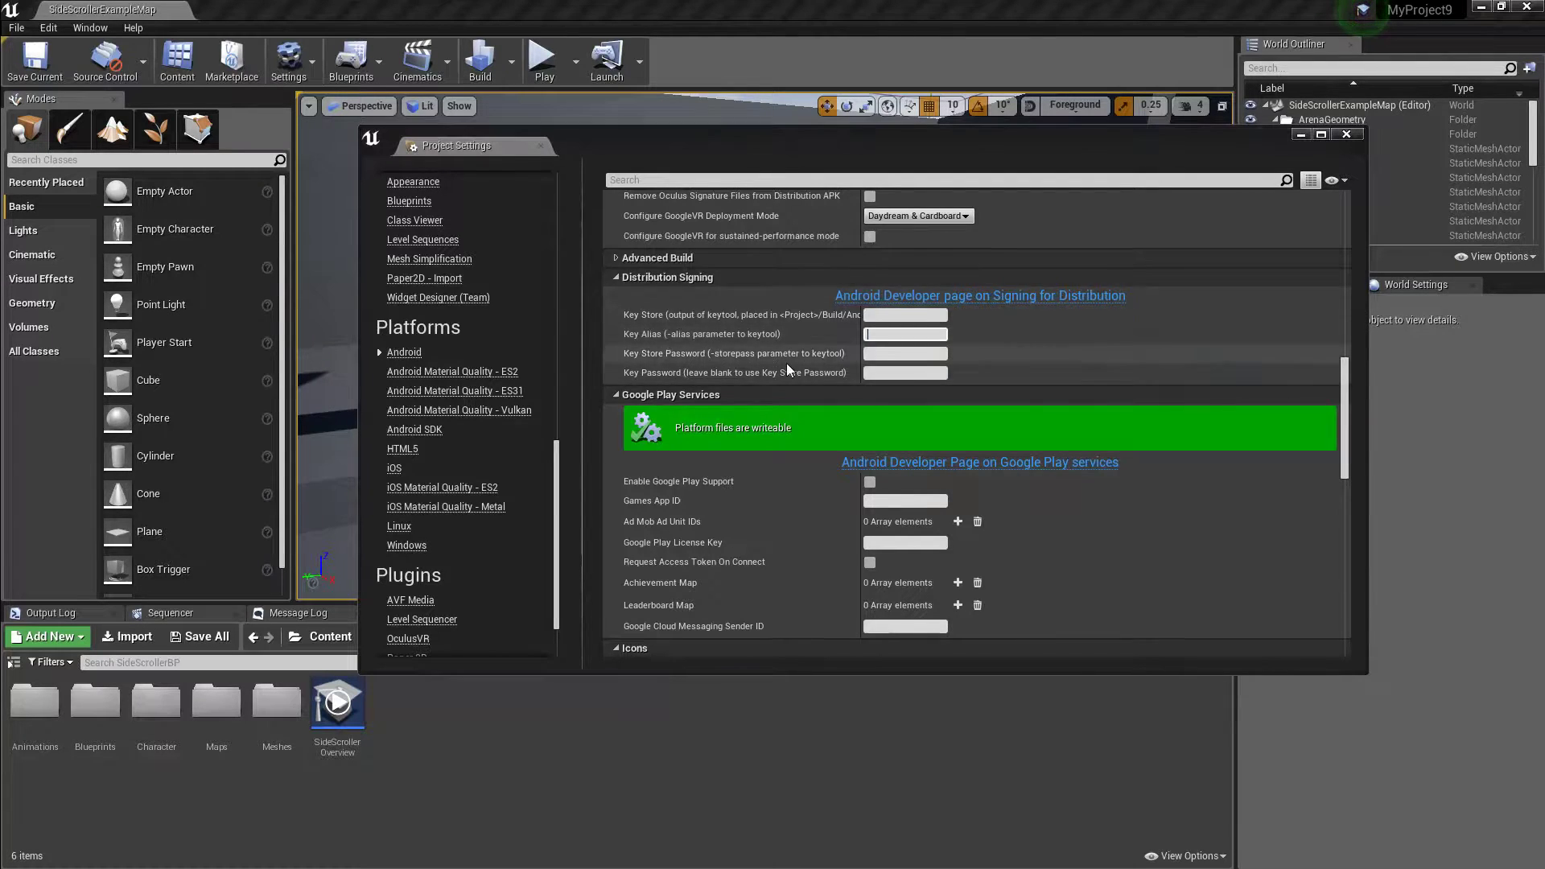
click(489, 483)
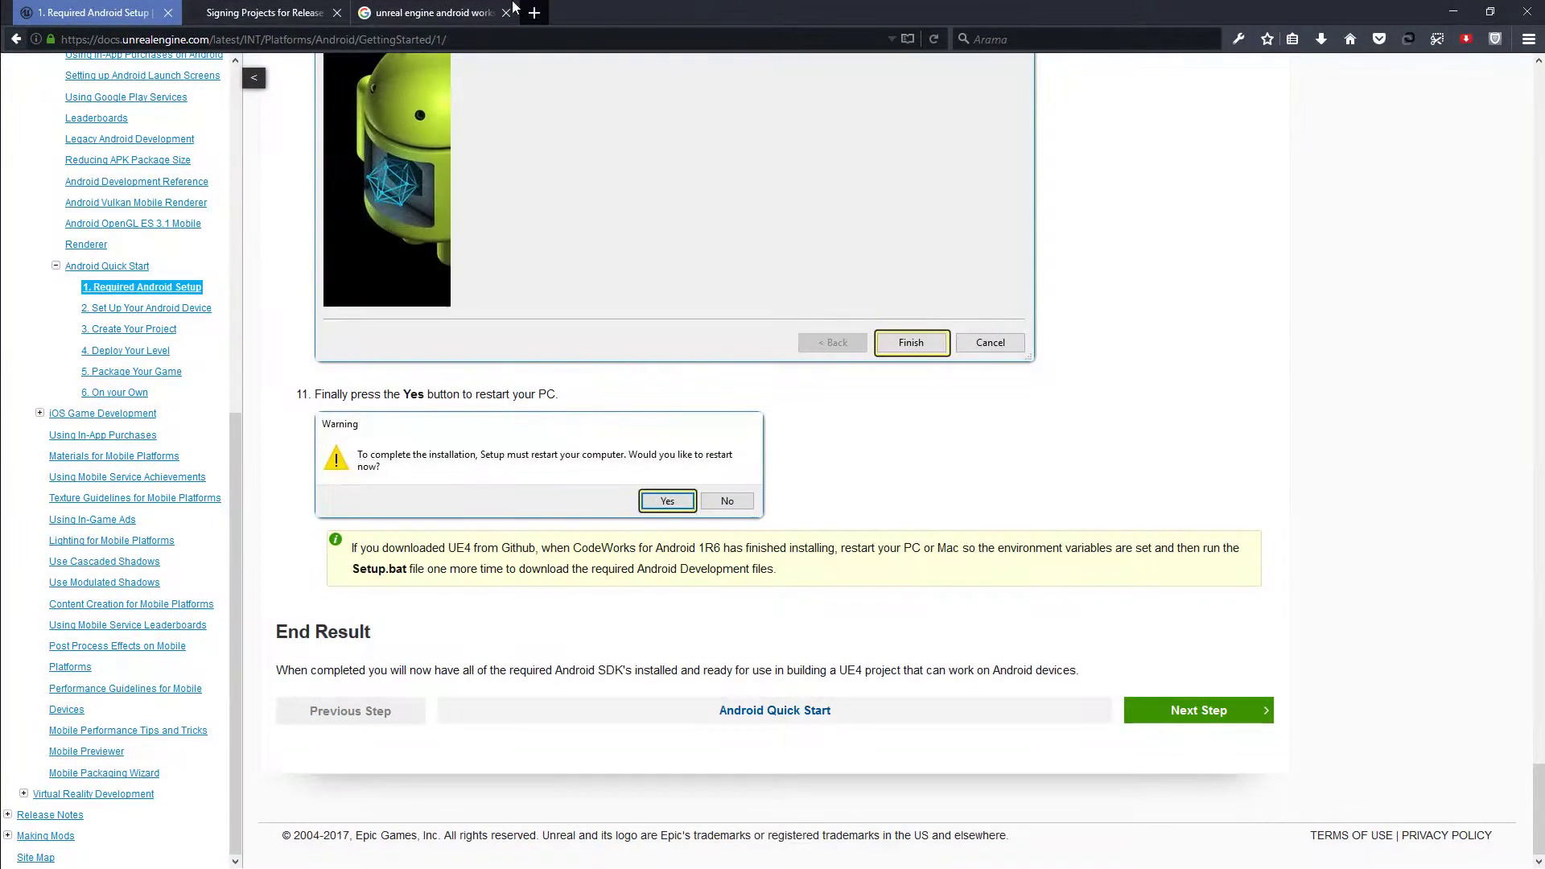
click(267, 8)
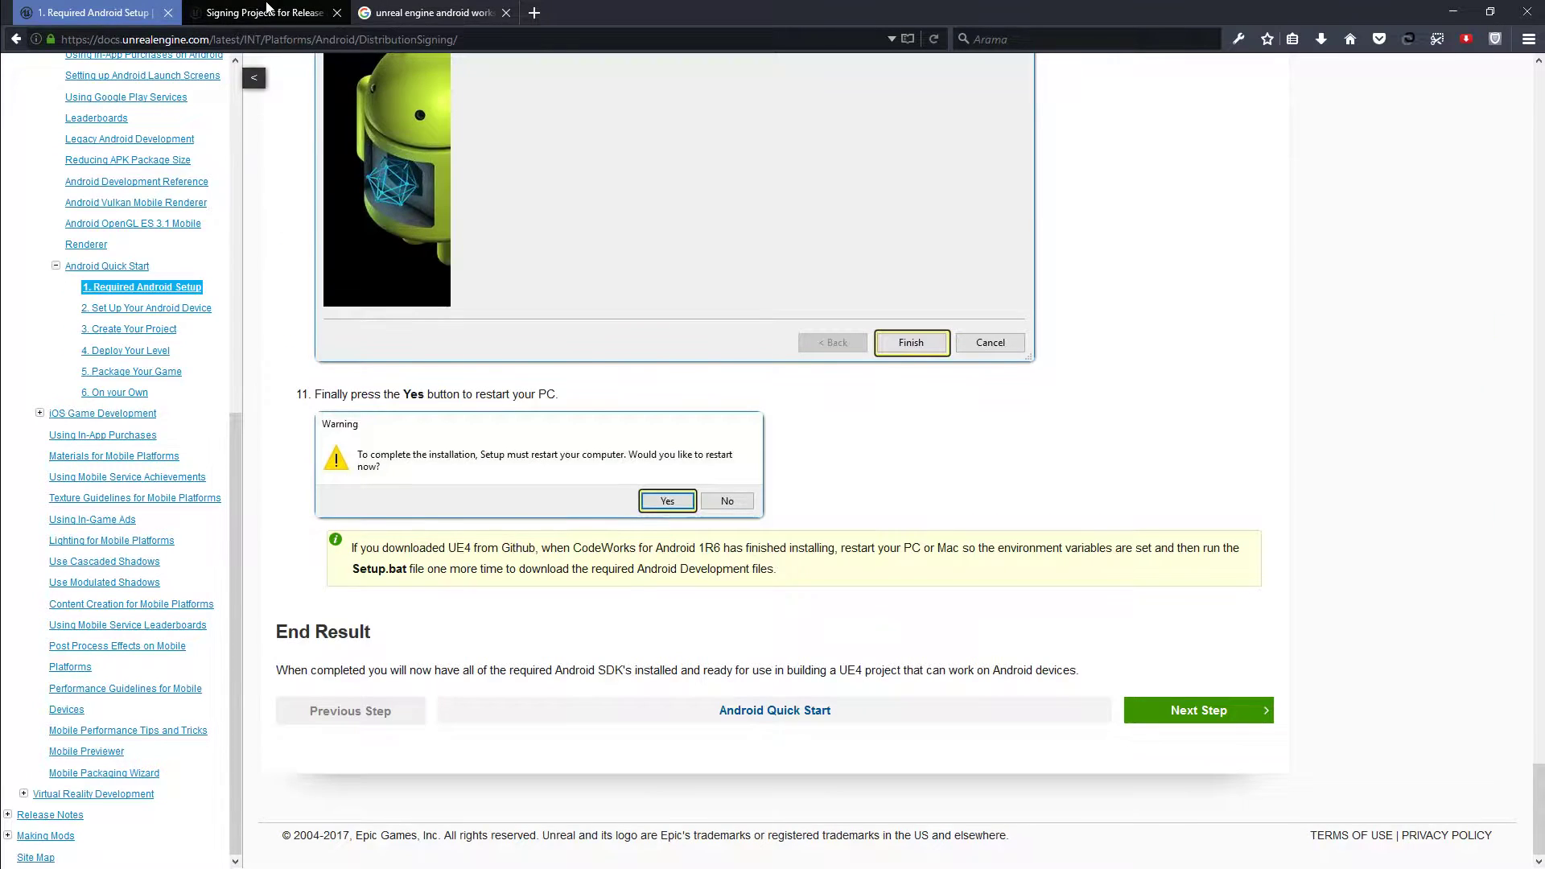
scroll(400, 185, down, 3)
drag(318, 276, 488, 278)
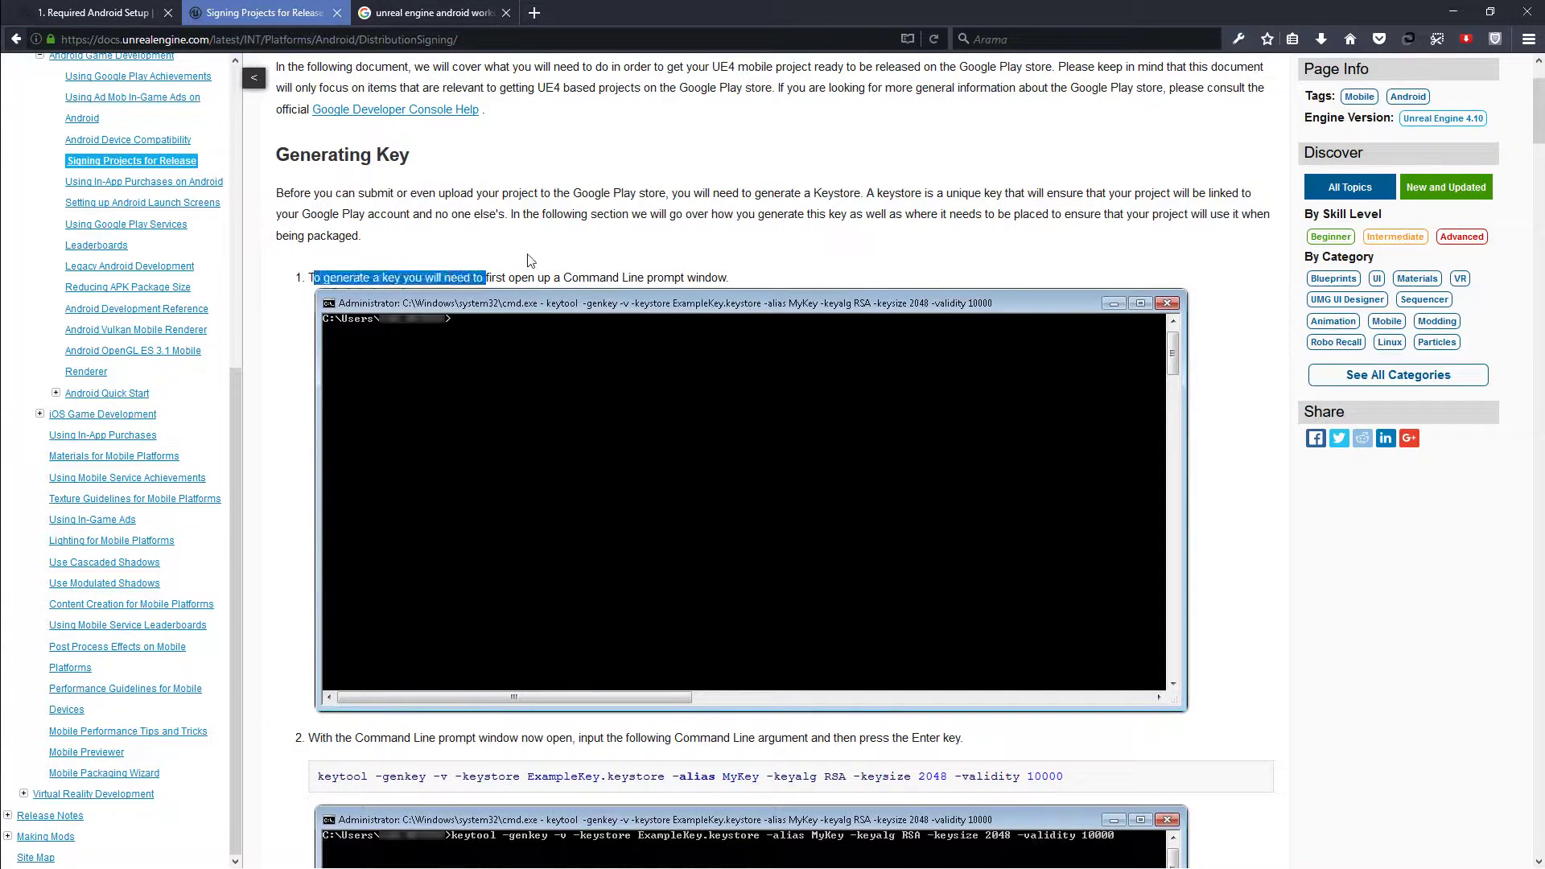
scroll(375, 447, down, 10)
scroll(653, 471, down, 5)
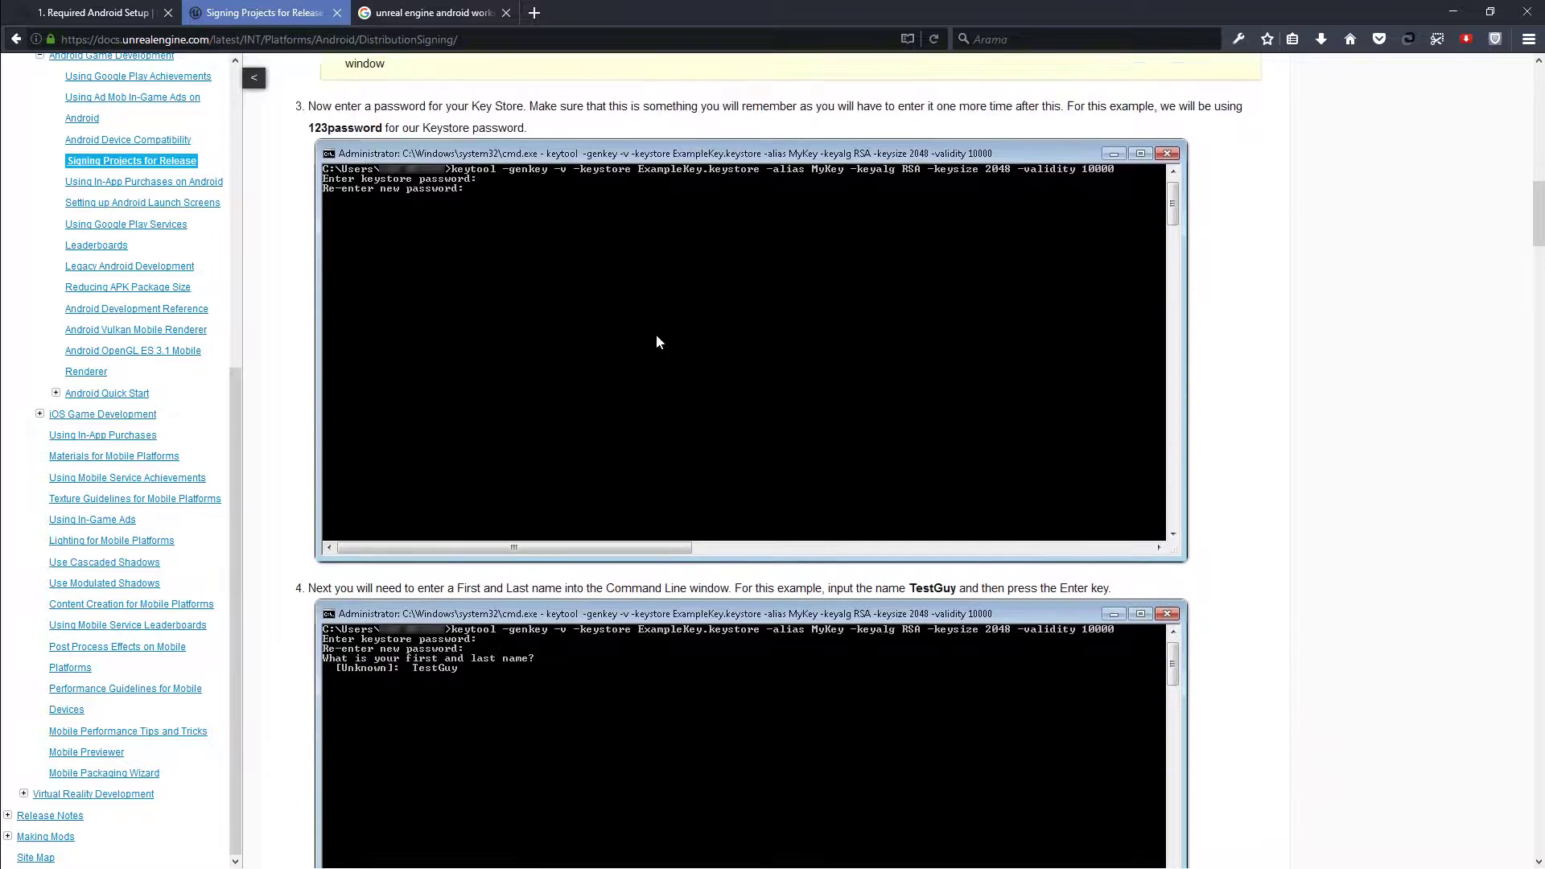
scroll(655, 335, down, 6)
scroll(552, 359, down, 6)
scroll(496, 463, down, 4)
Step: Search Google for 'unreal engine 4 keystore', glance at results, and minimize Firefox
click(360, 39)
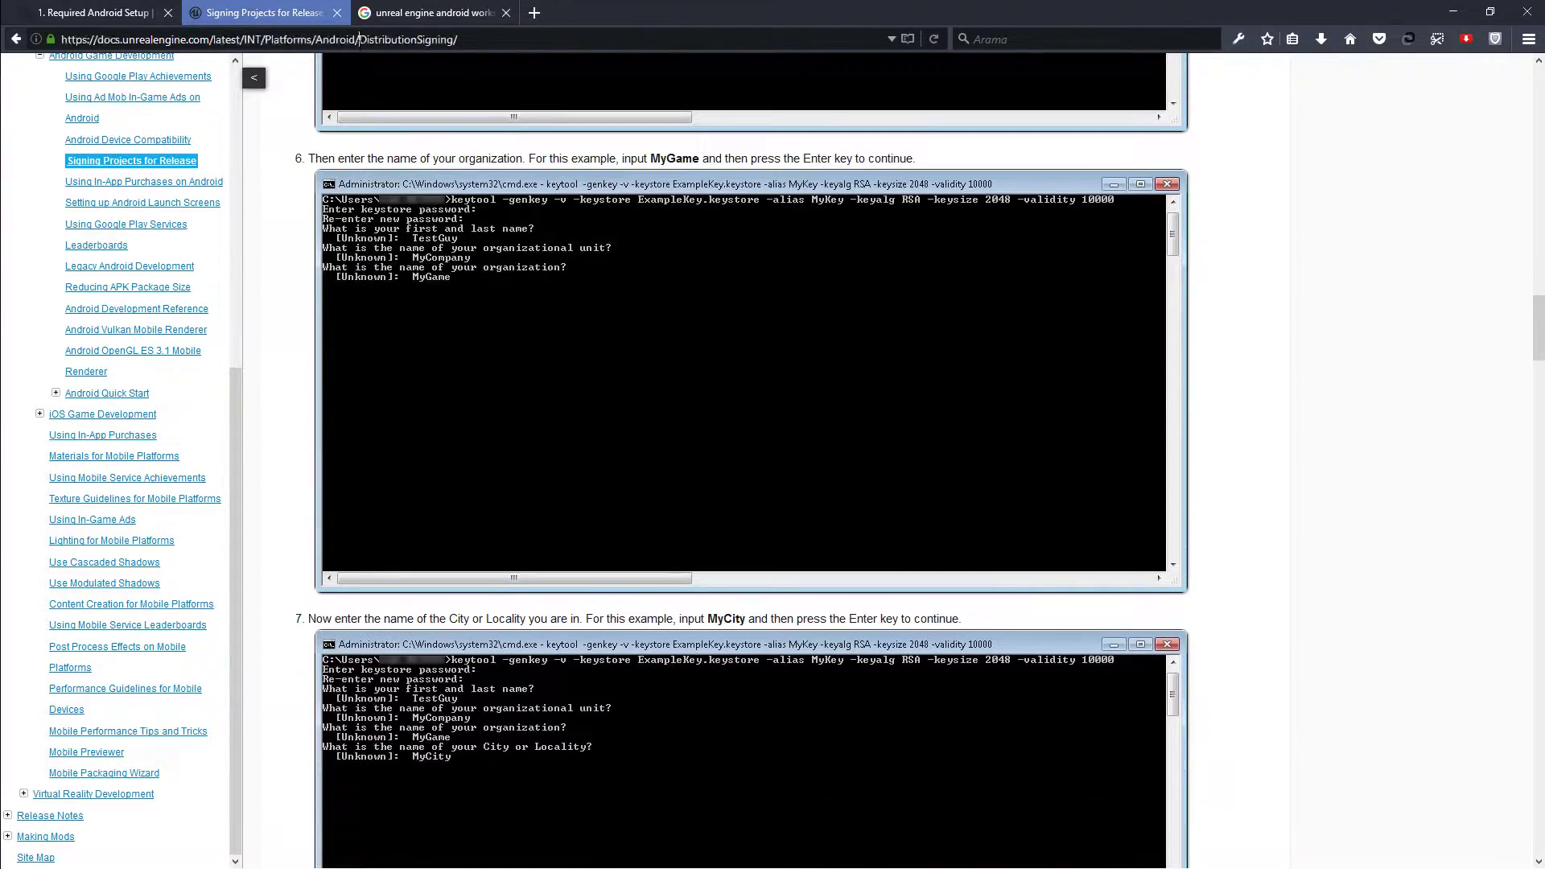
text(unreal engine 4 keys)
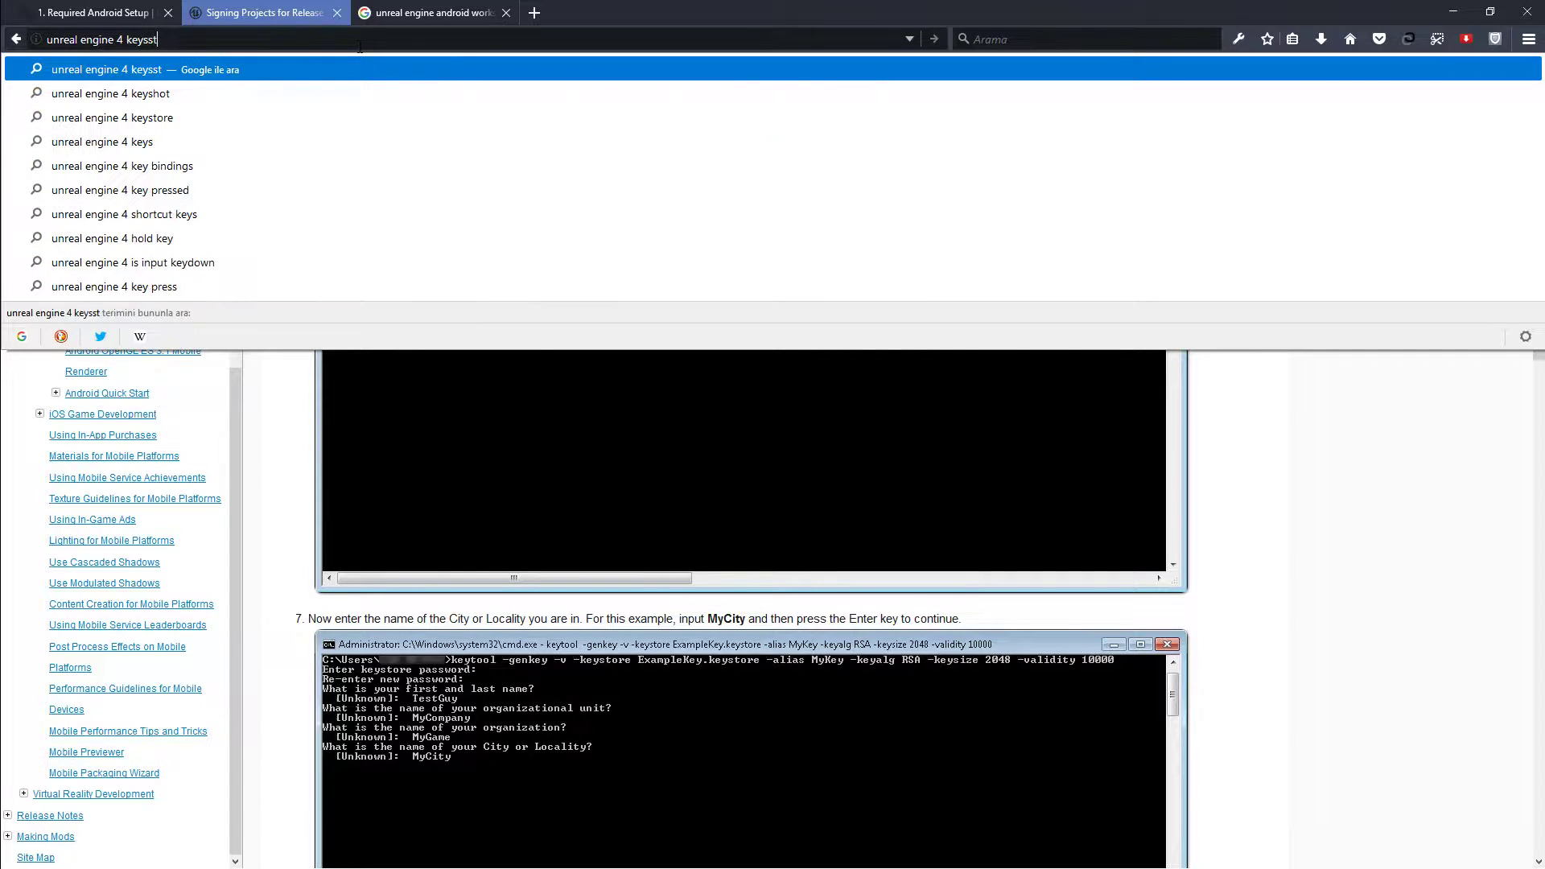
key(BackSpace)
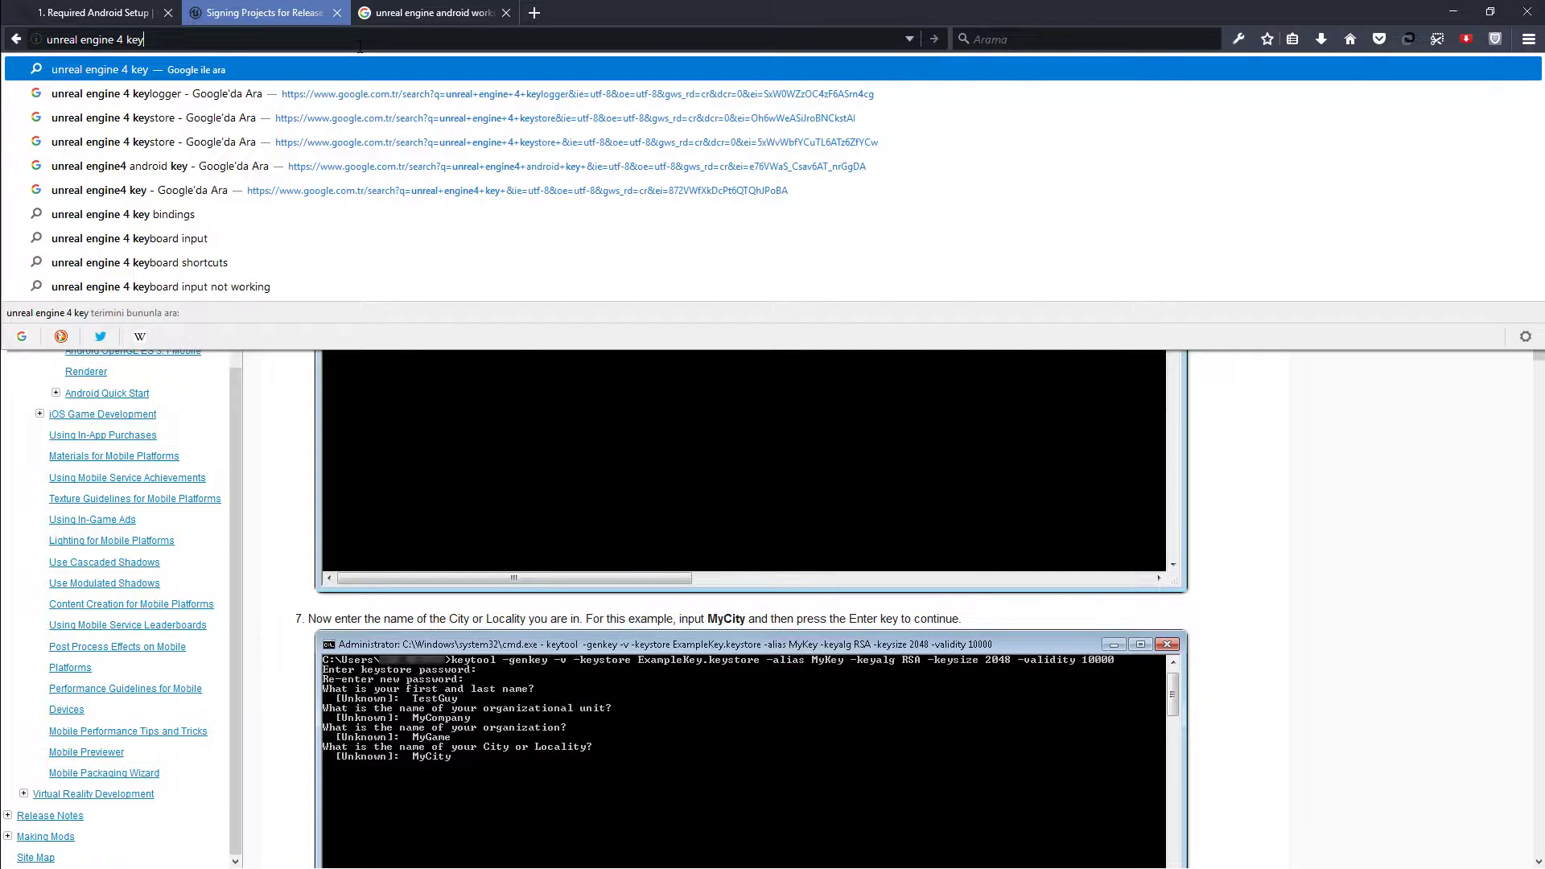
text(store)
key(Return)
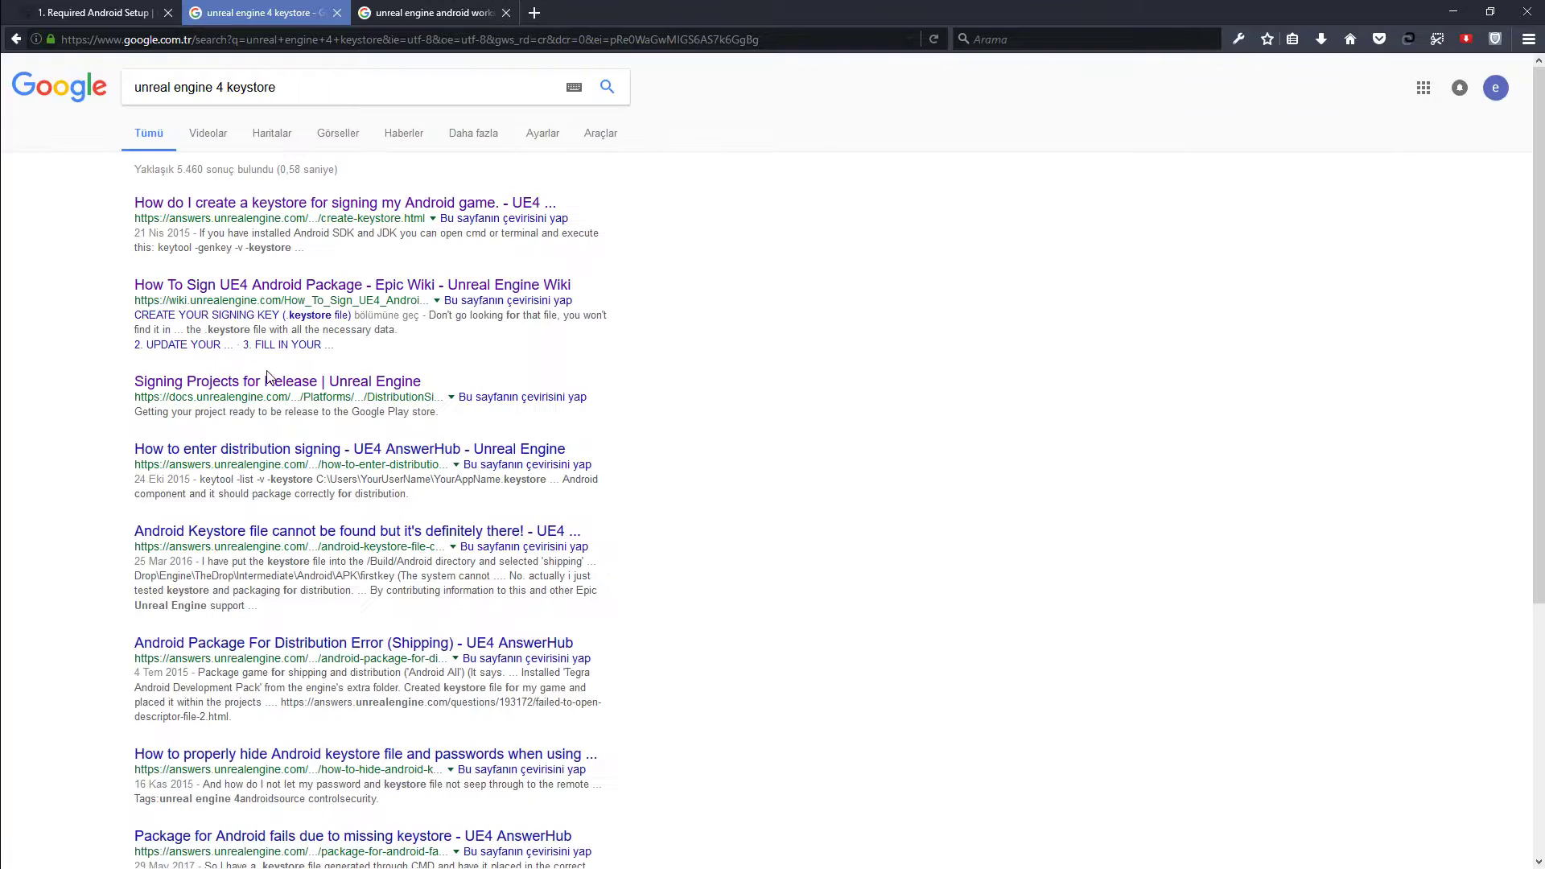
scroll(273, 394, down, 5)
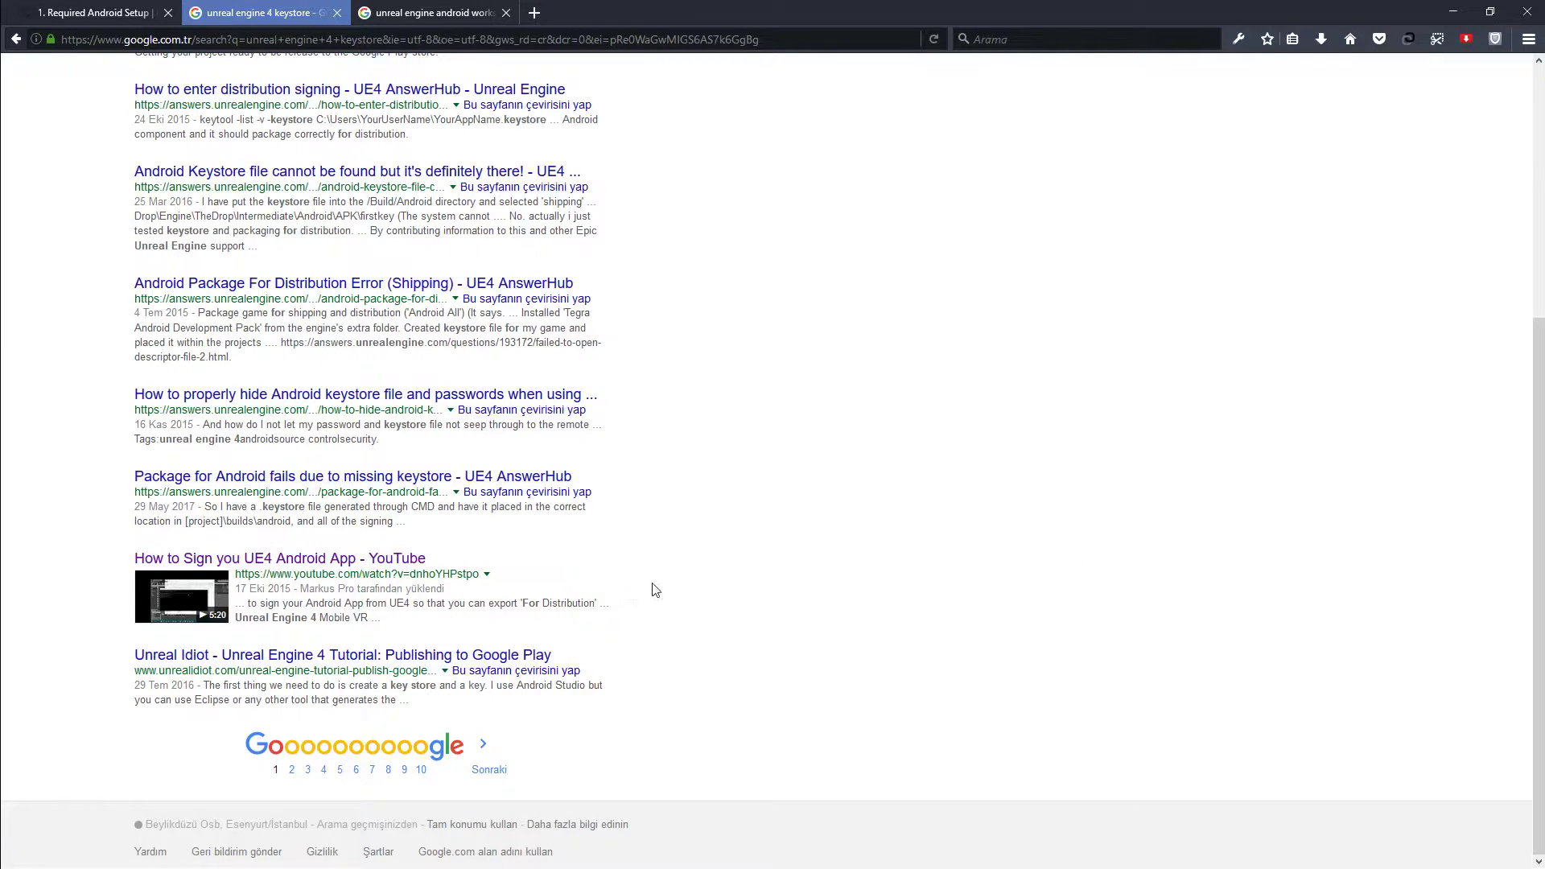
click(1453, 12)
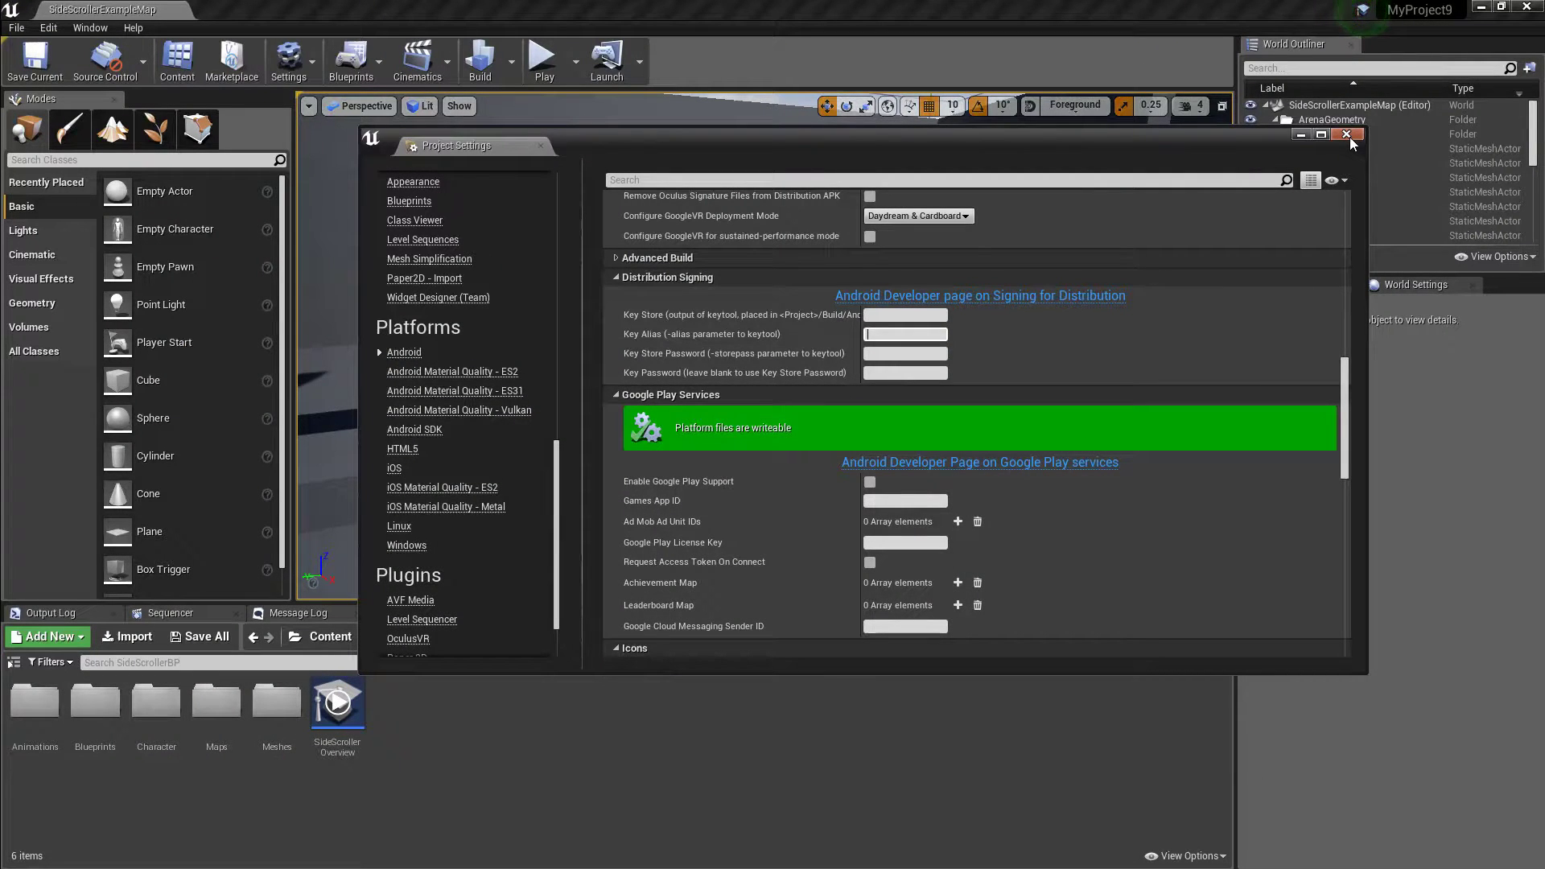
Step: Restore Firefox, search 'unreal engine 4 android', and open the '1. Required Android Setup' result
key(super)
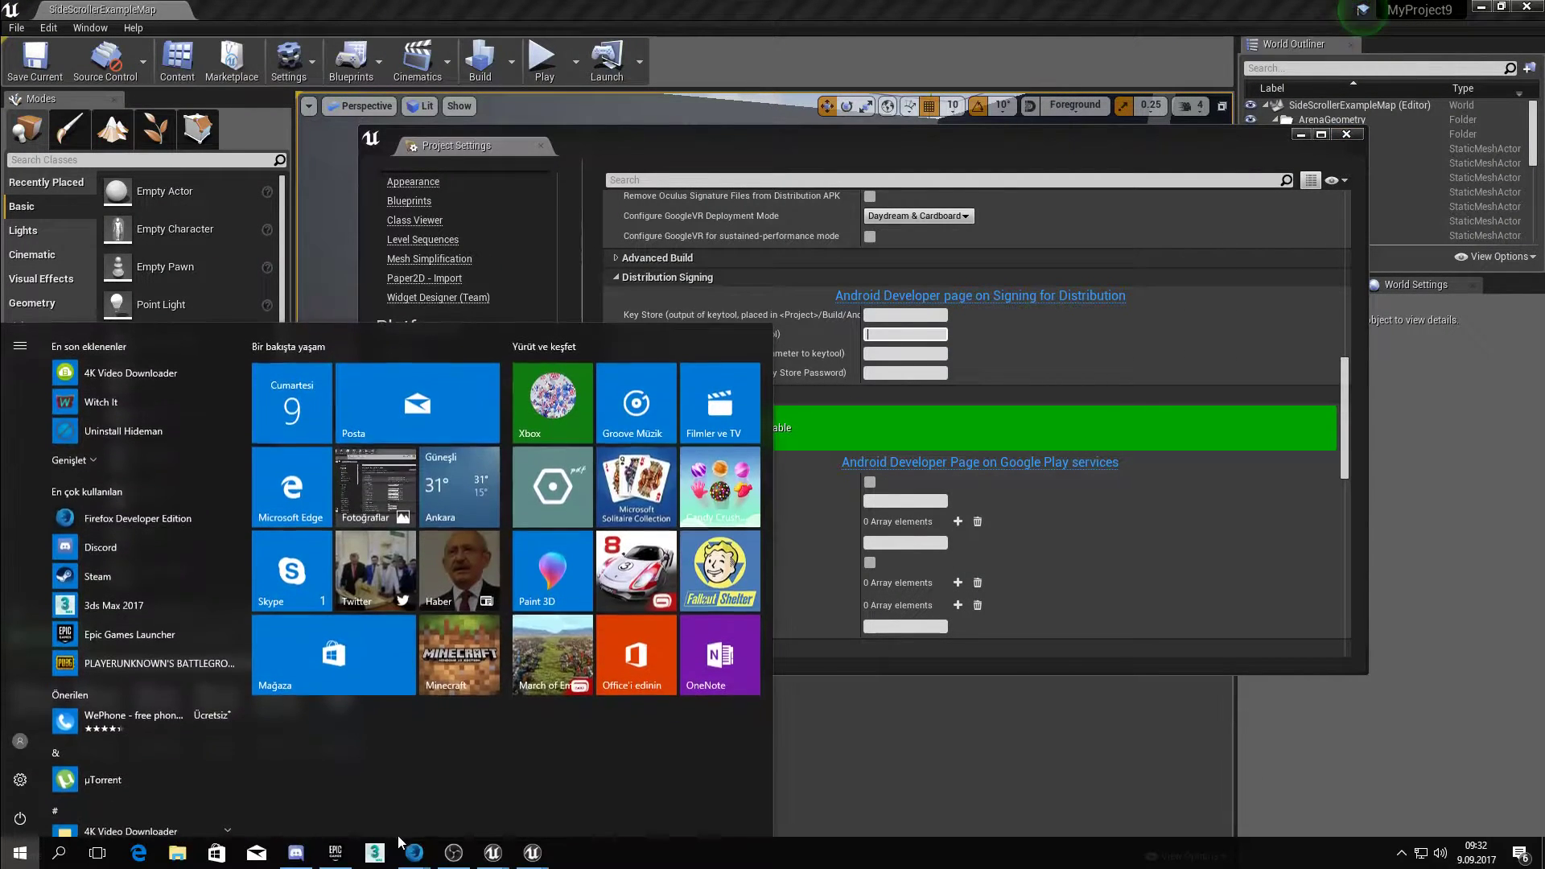
click(411, 823)
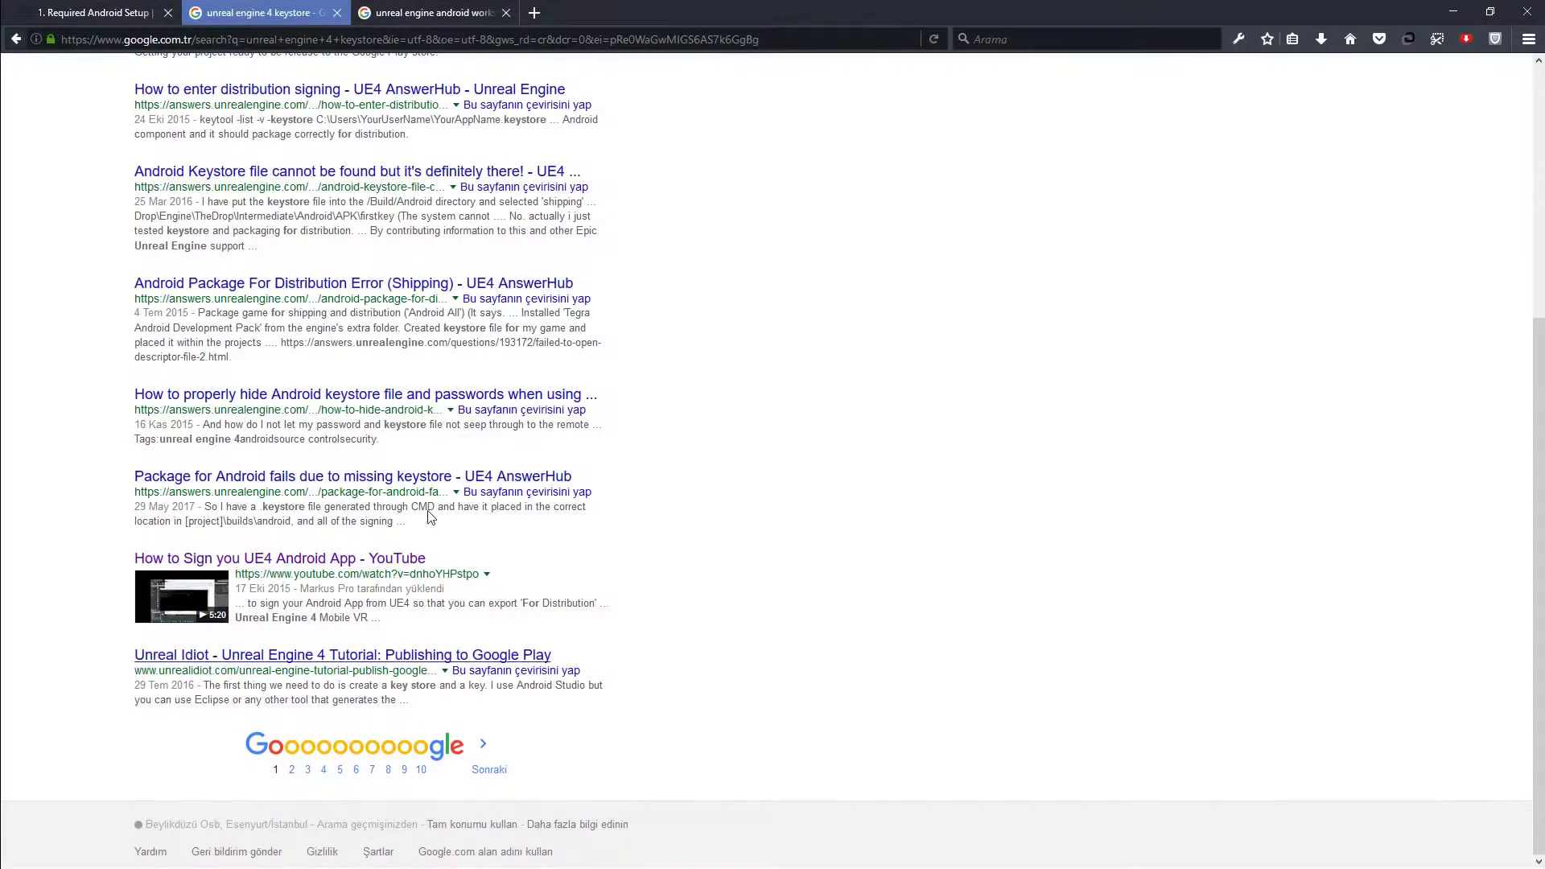
click(418, 32)
text(u)
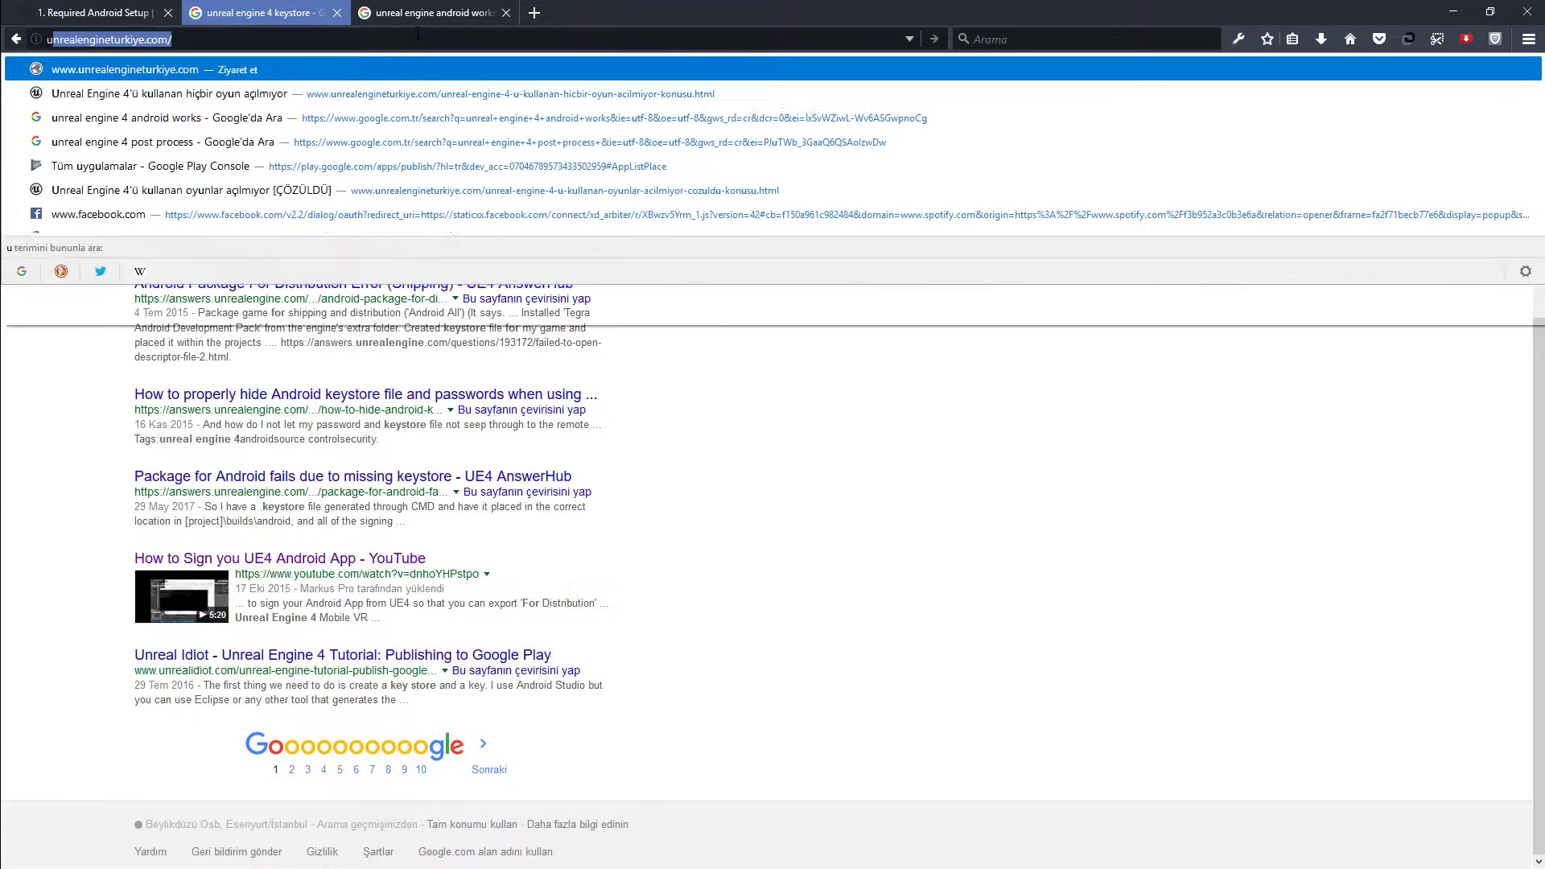
text(nreal eng)
key(Return)
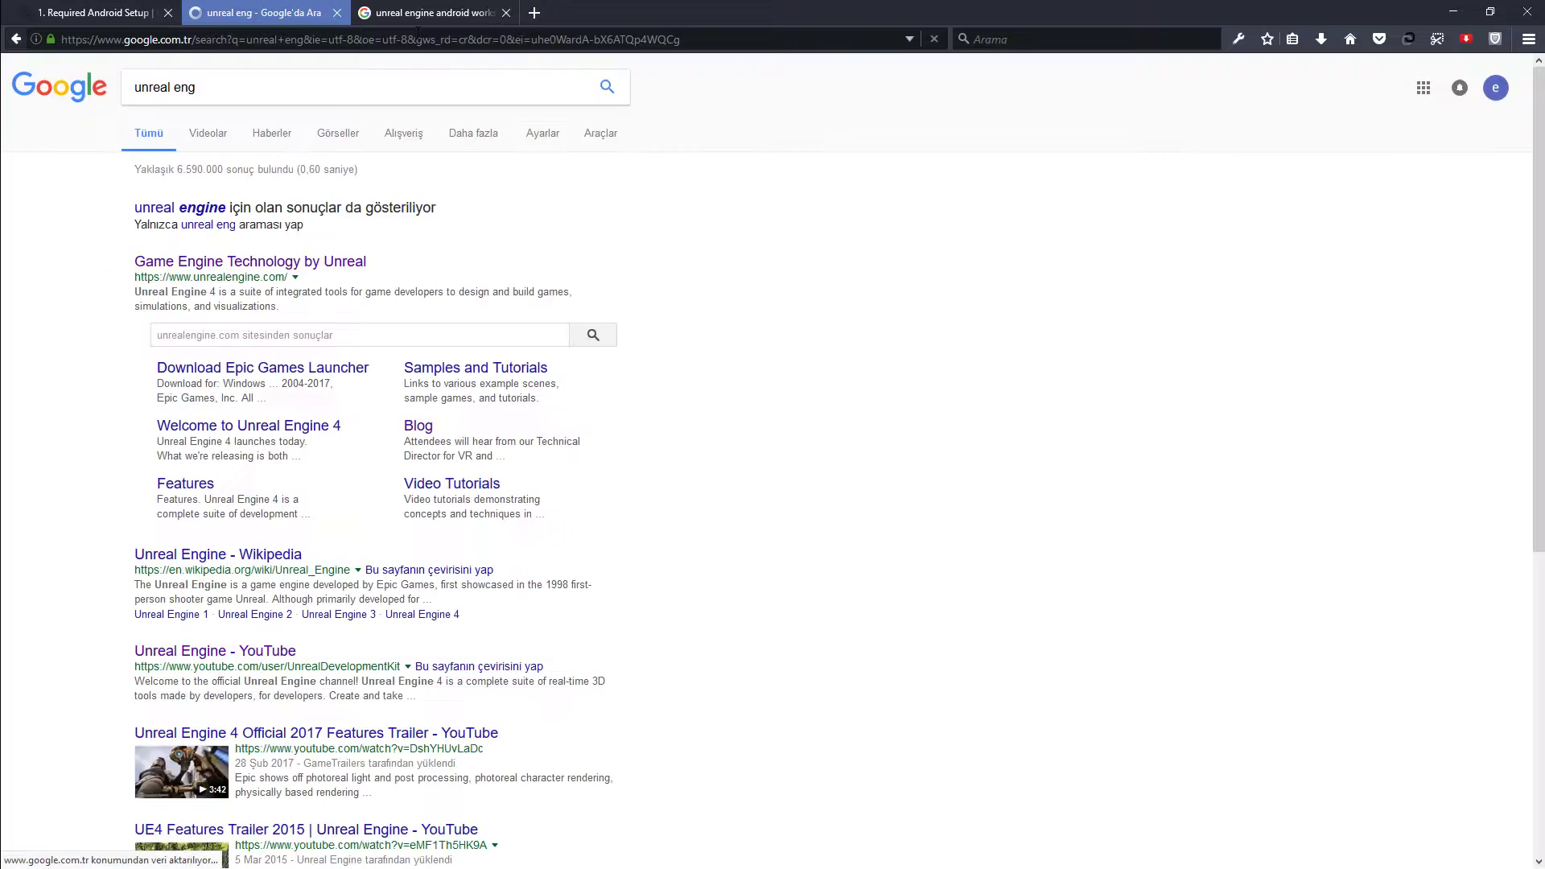
click(402, 86)
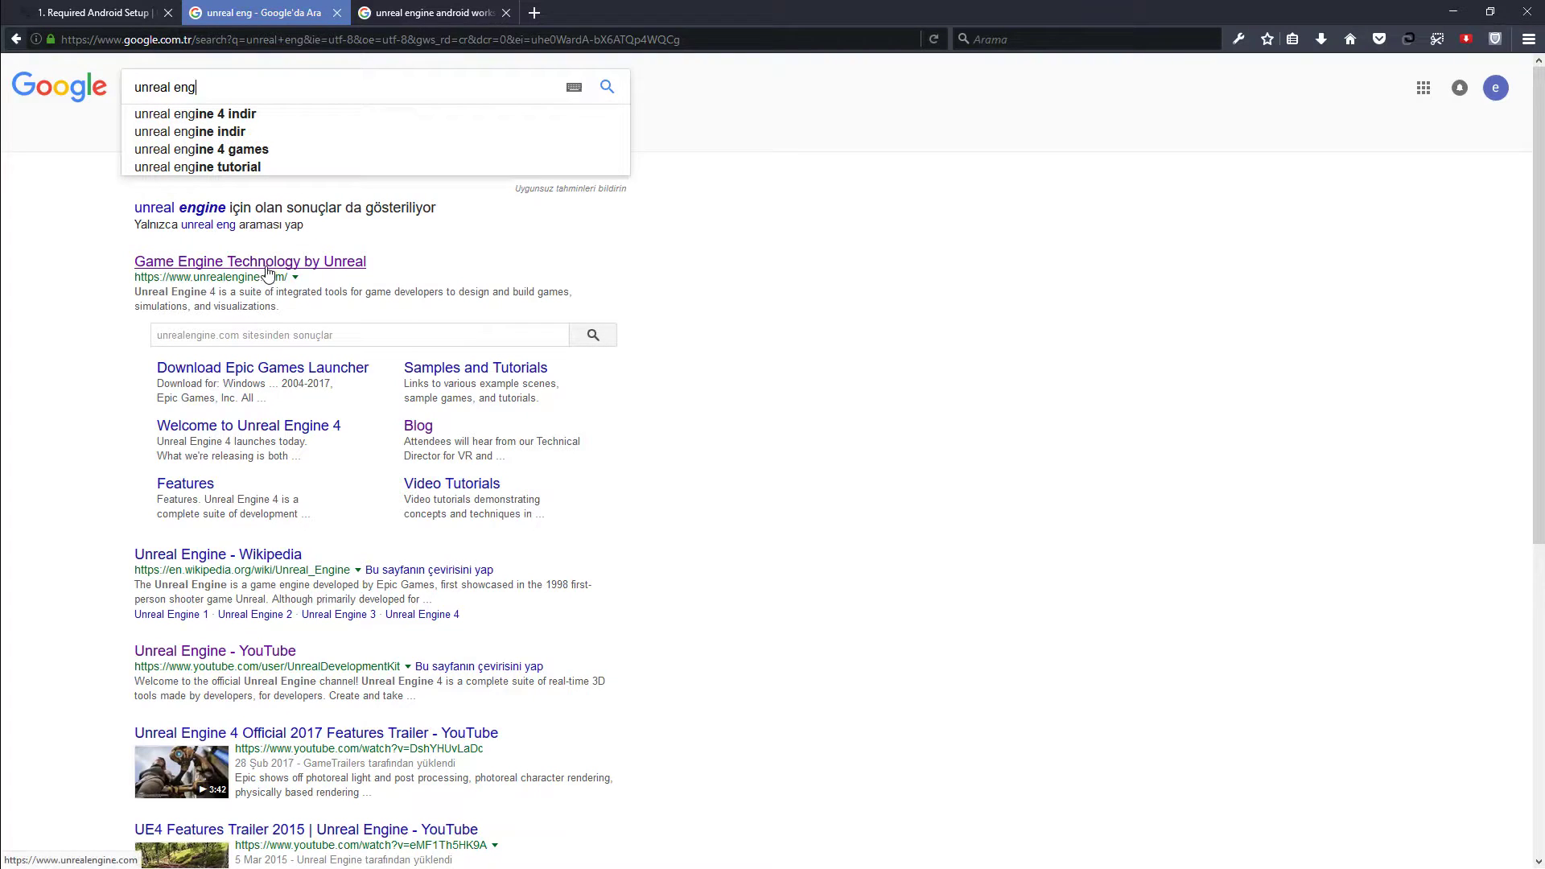
text(ine 4 )
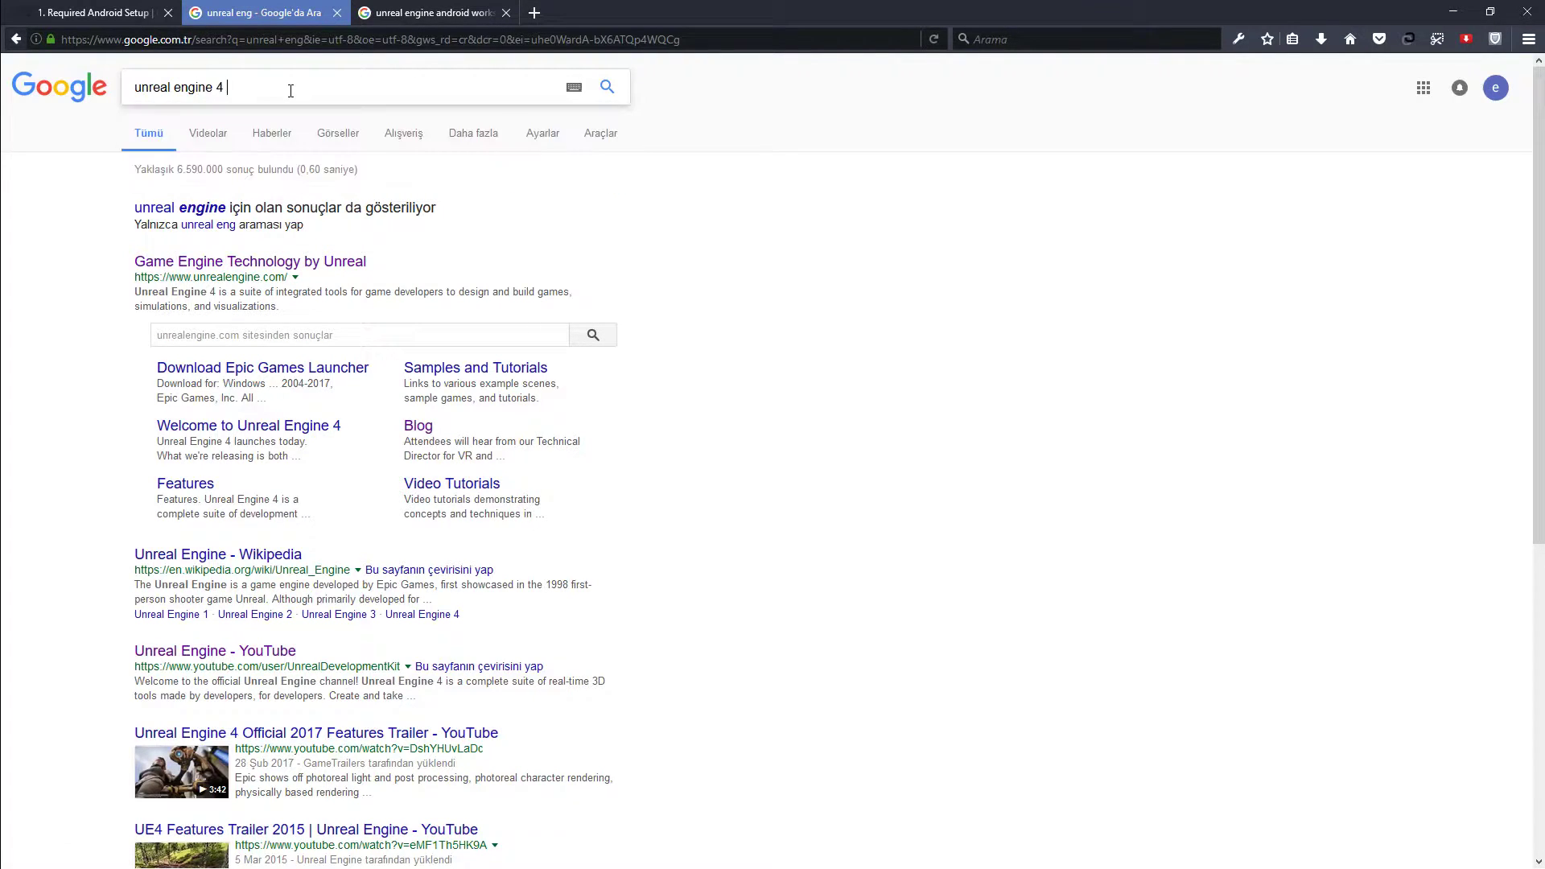
text(android)
key(Return)
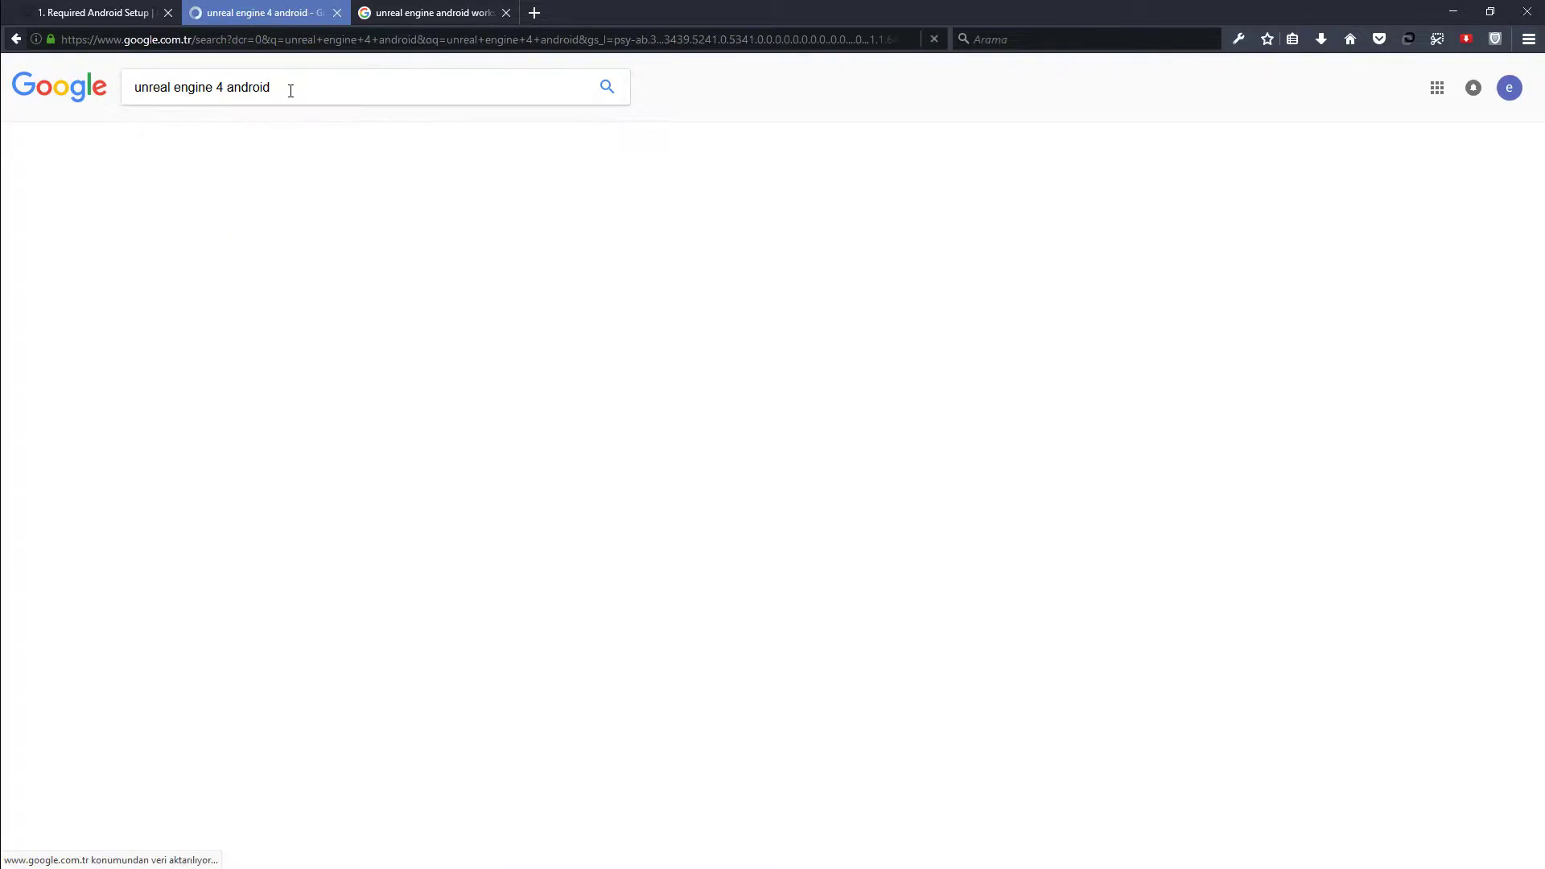
click(271, 283)
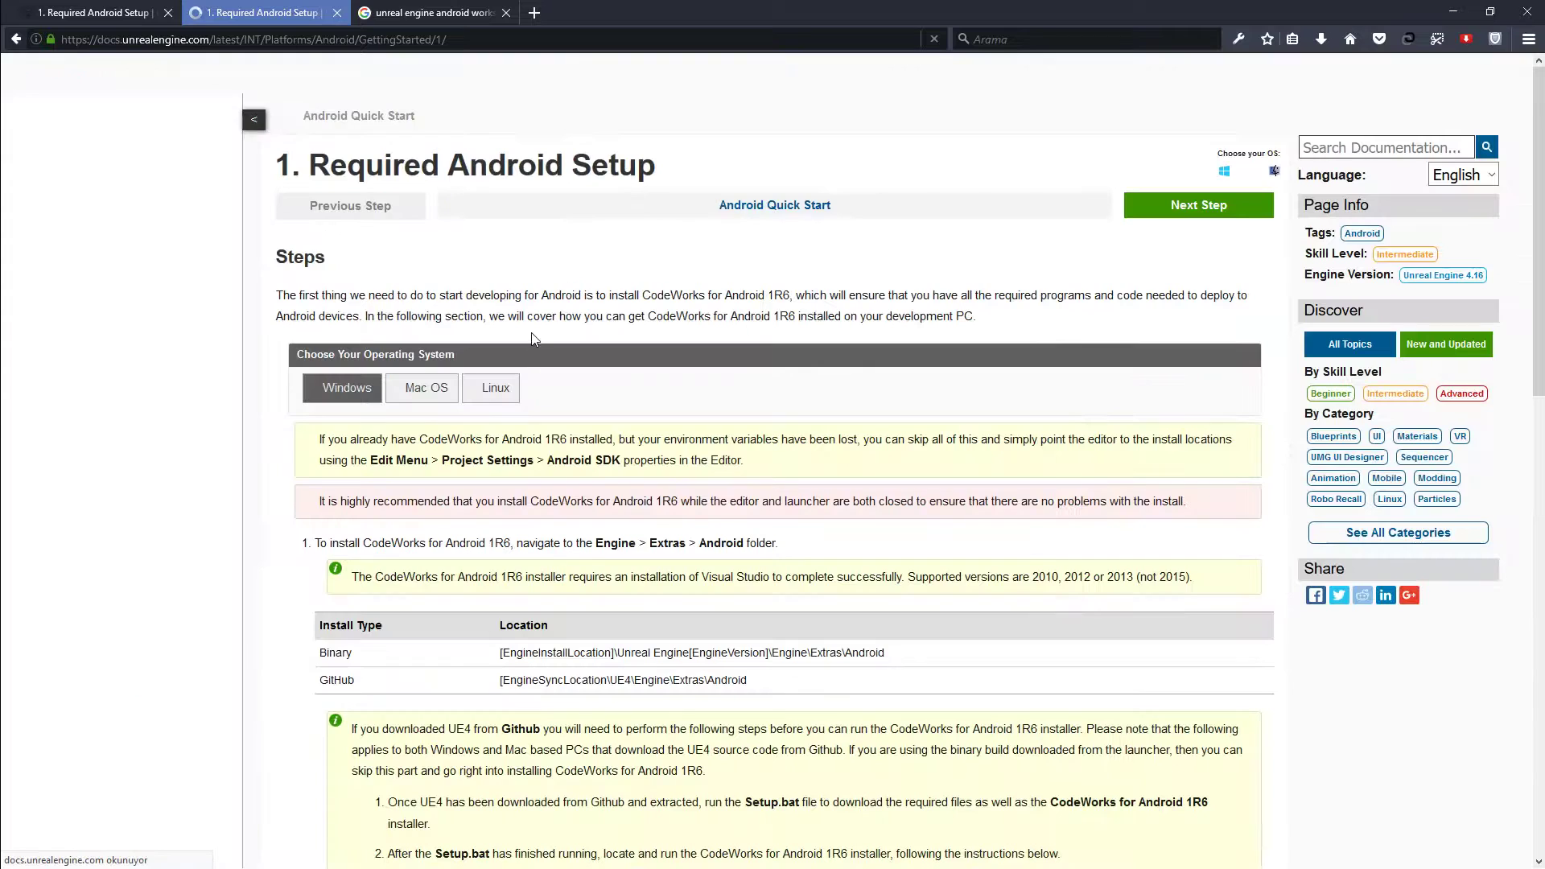
Step: Read the Required Android Setup page and continue to Set Up Your Android Device
scroll(554, 509, down, 8)
scroll(553, 510, down, 3)
scroll(595, 519, down, 6)
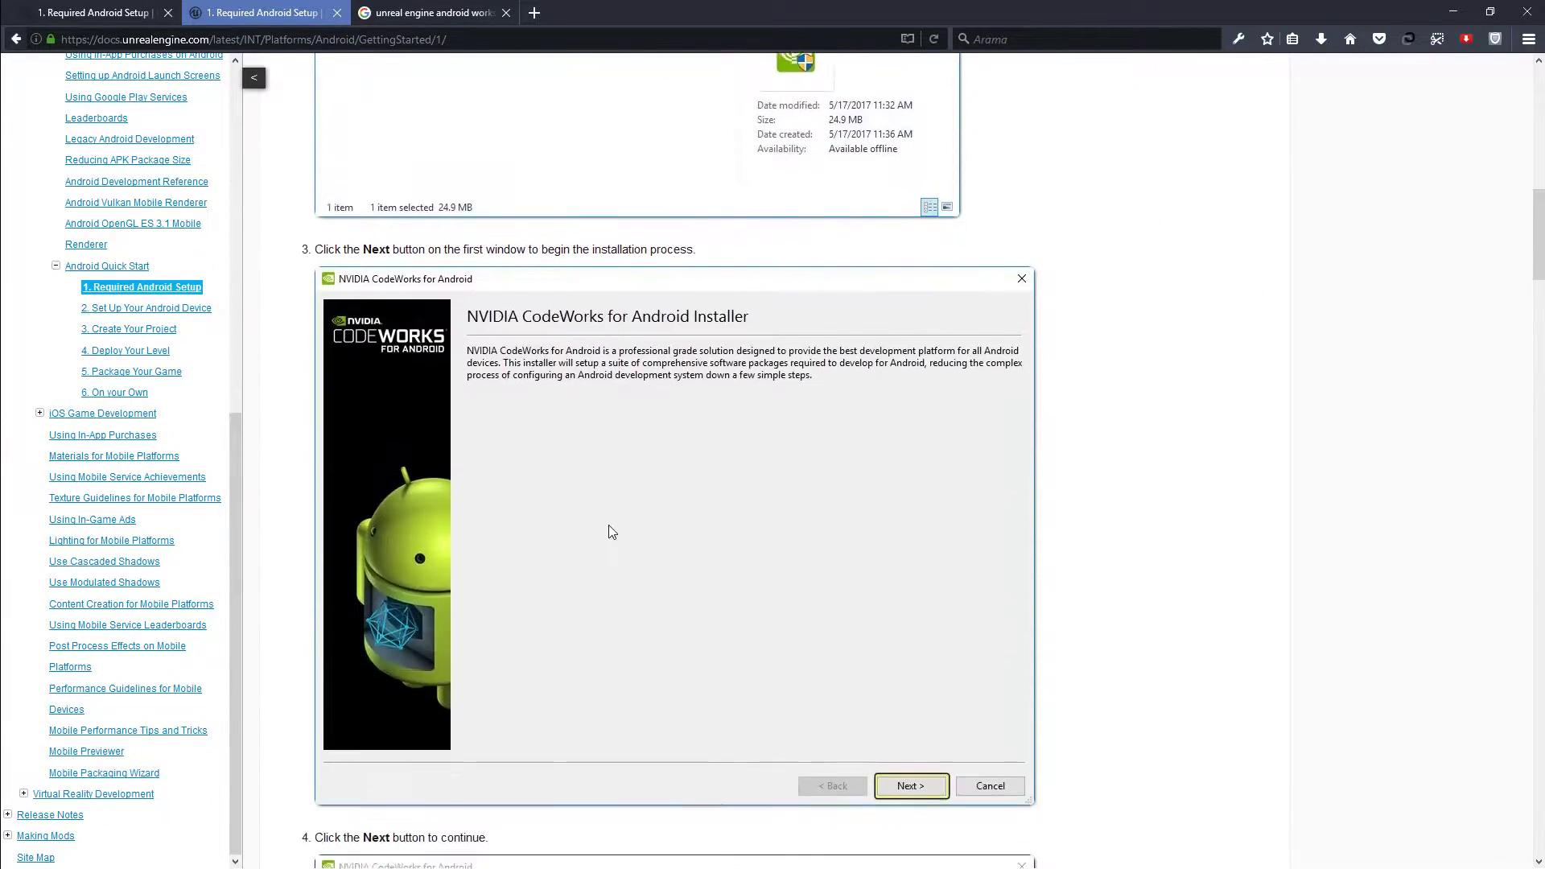
scroll(603, 515, down, 6)
scroll(583, 475, down, 8)
scroll(583, 475, down, 8)
scroll(581, 467, down, 8)
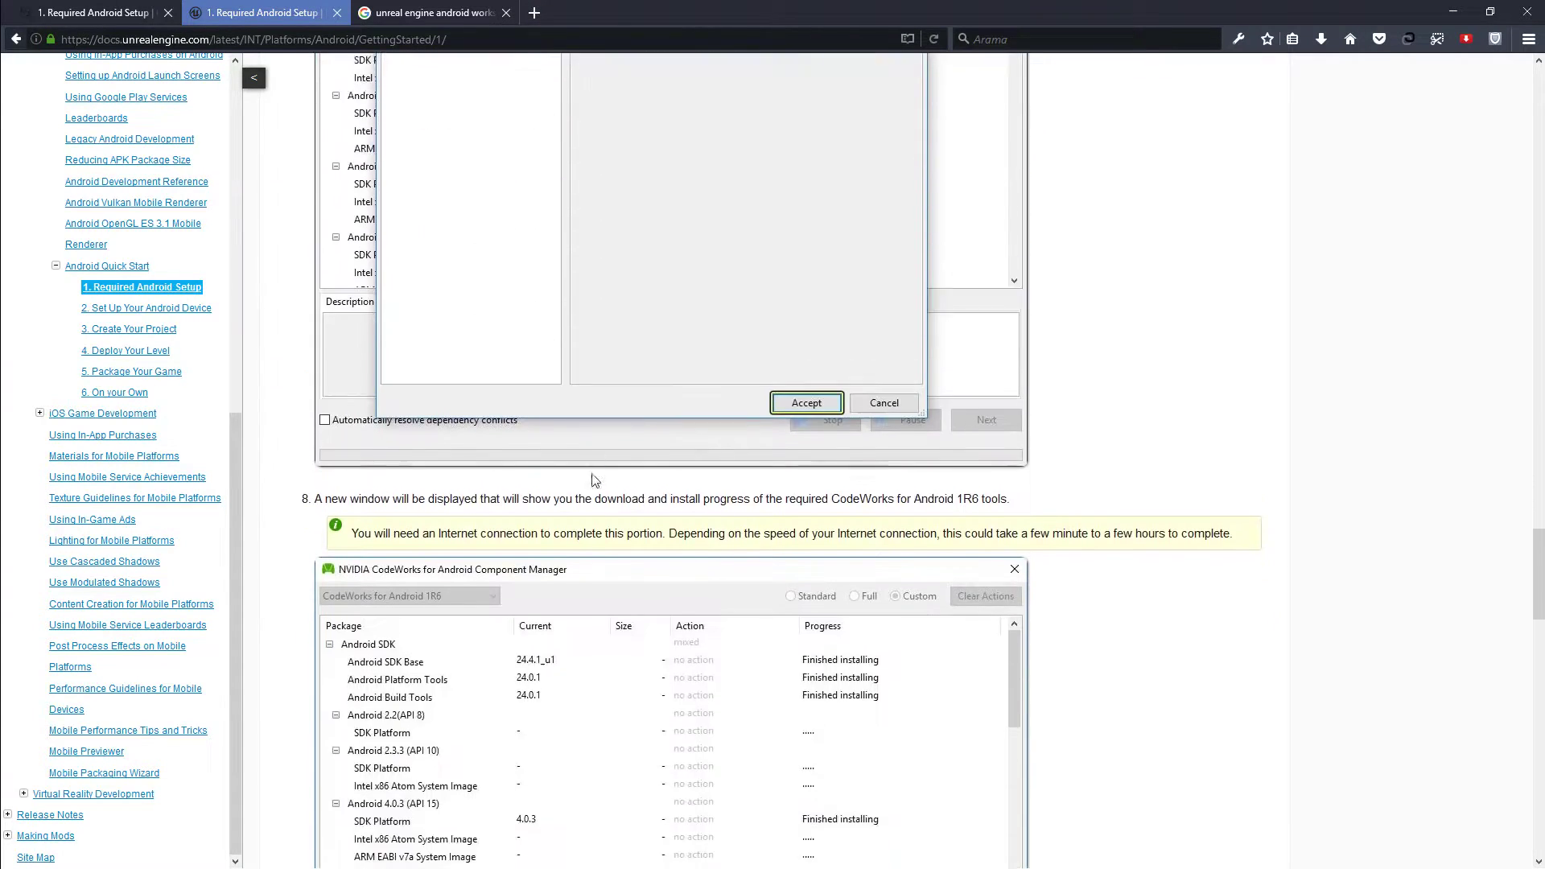
scroll(580, 455, down, 8)
scroll(576, 441, down, 8)
scroll(587, 448, down, 6)
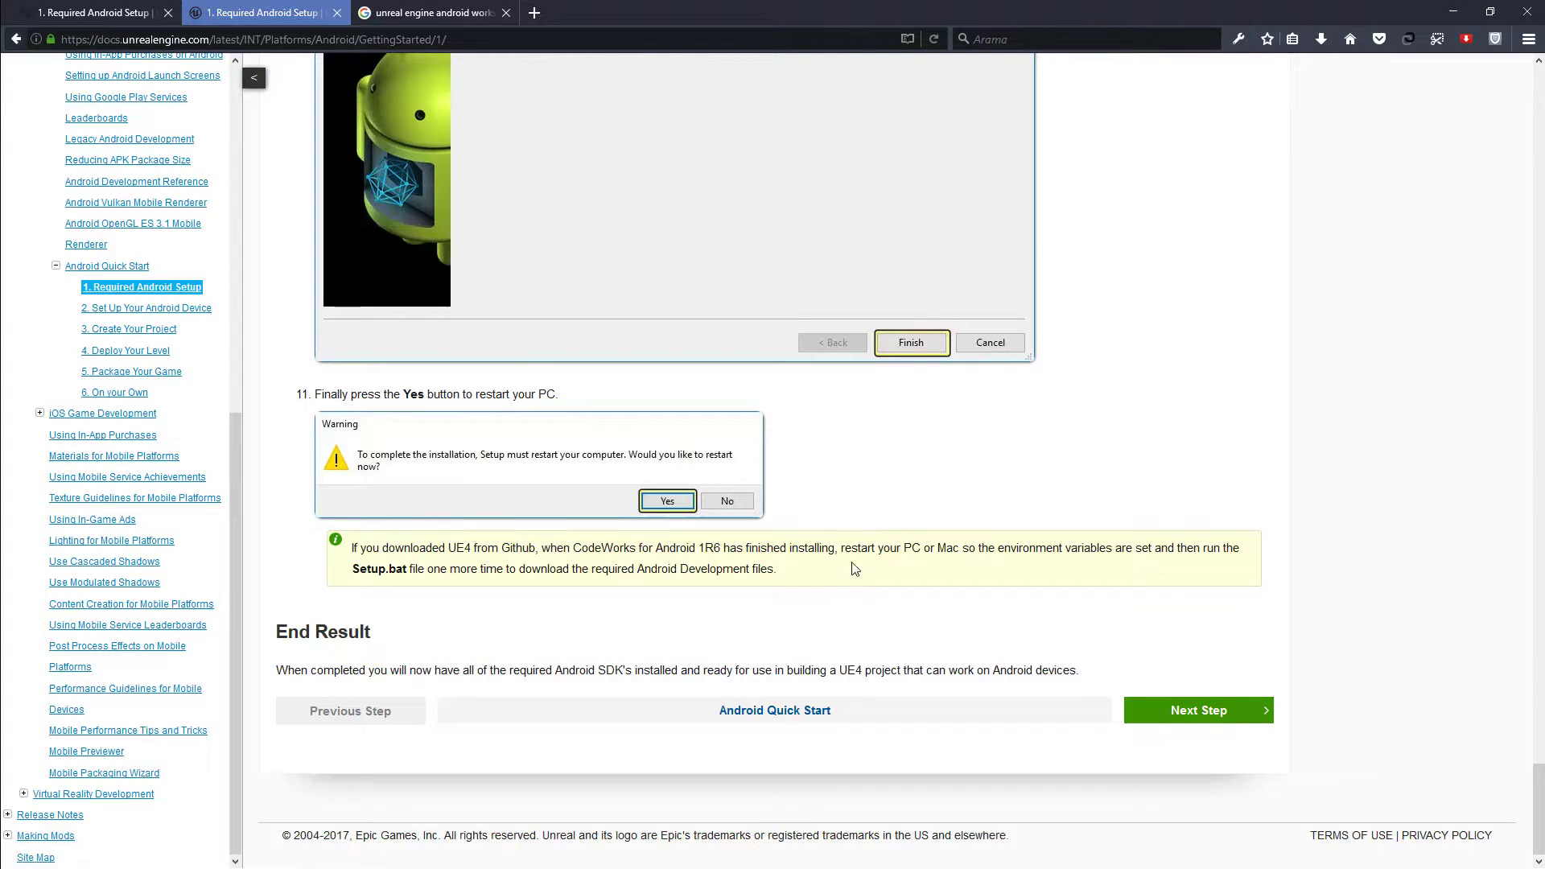
click(1160, 715)
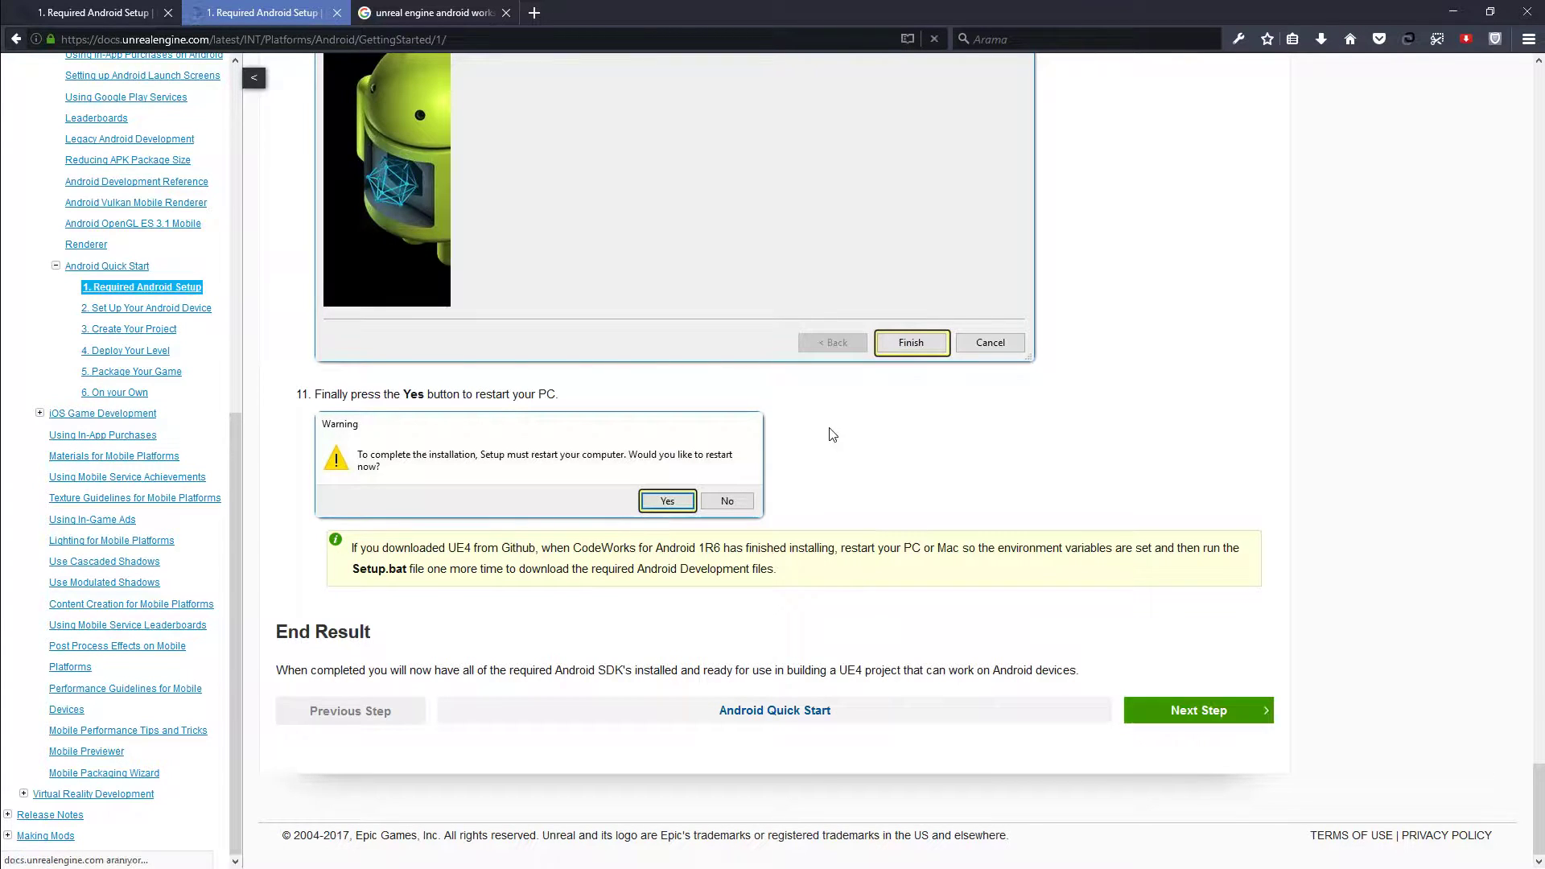
Step: Read the Android device setup guide and advance to 3. Create Your Project
scroll(696, 507, down, 4)
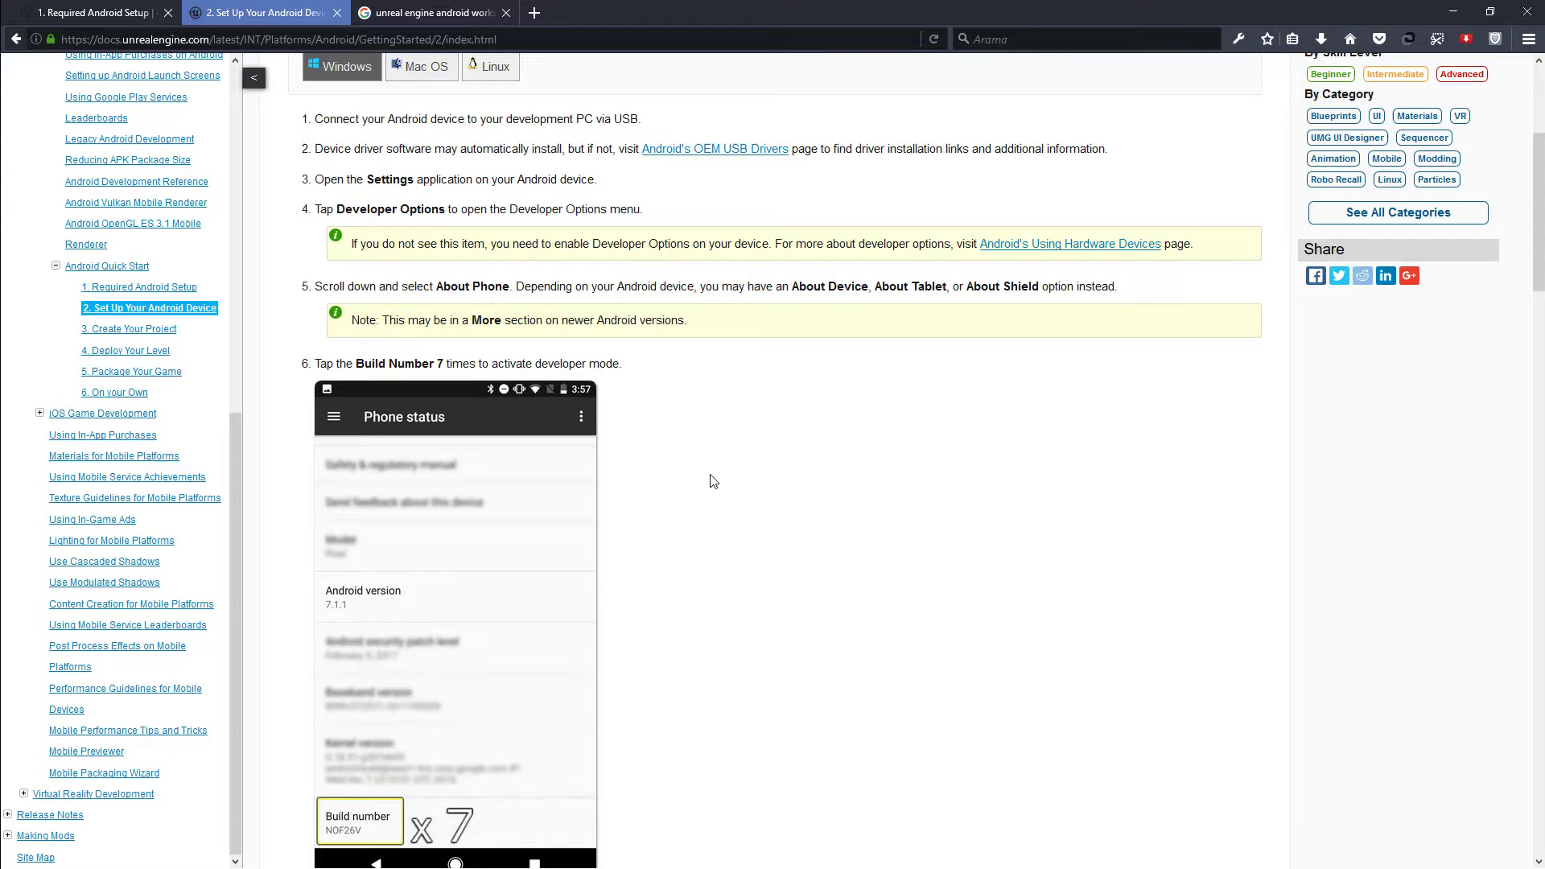
scroll(446, 359, down, 3)
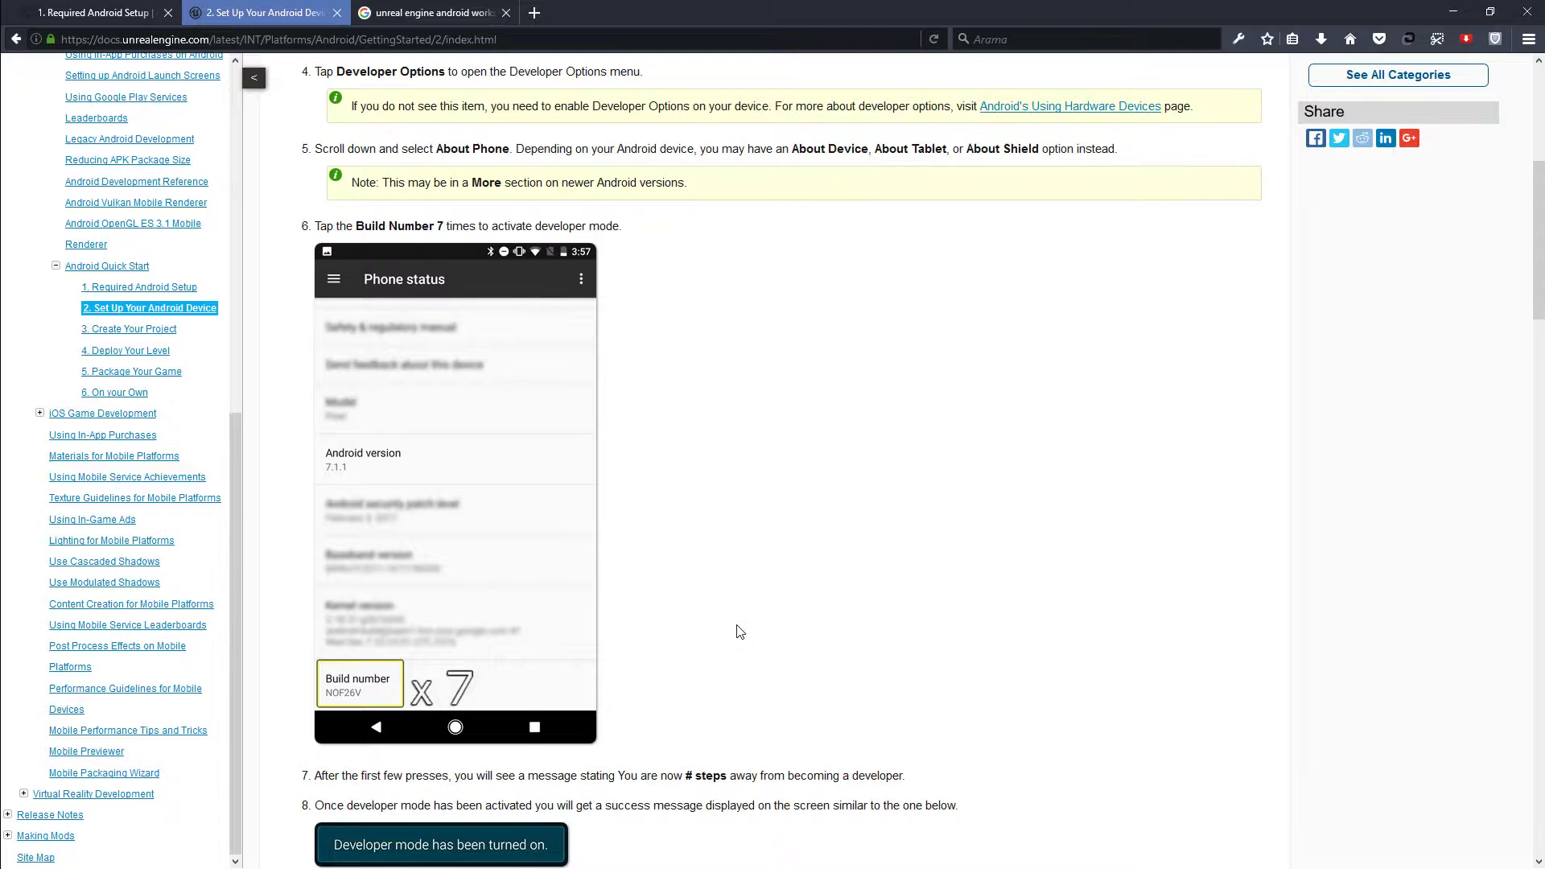
scroll(739, 632, down, 2)
scroll(738, 626, down, 3)
scroll(740, 637, down, 1)
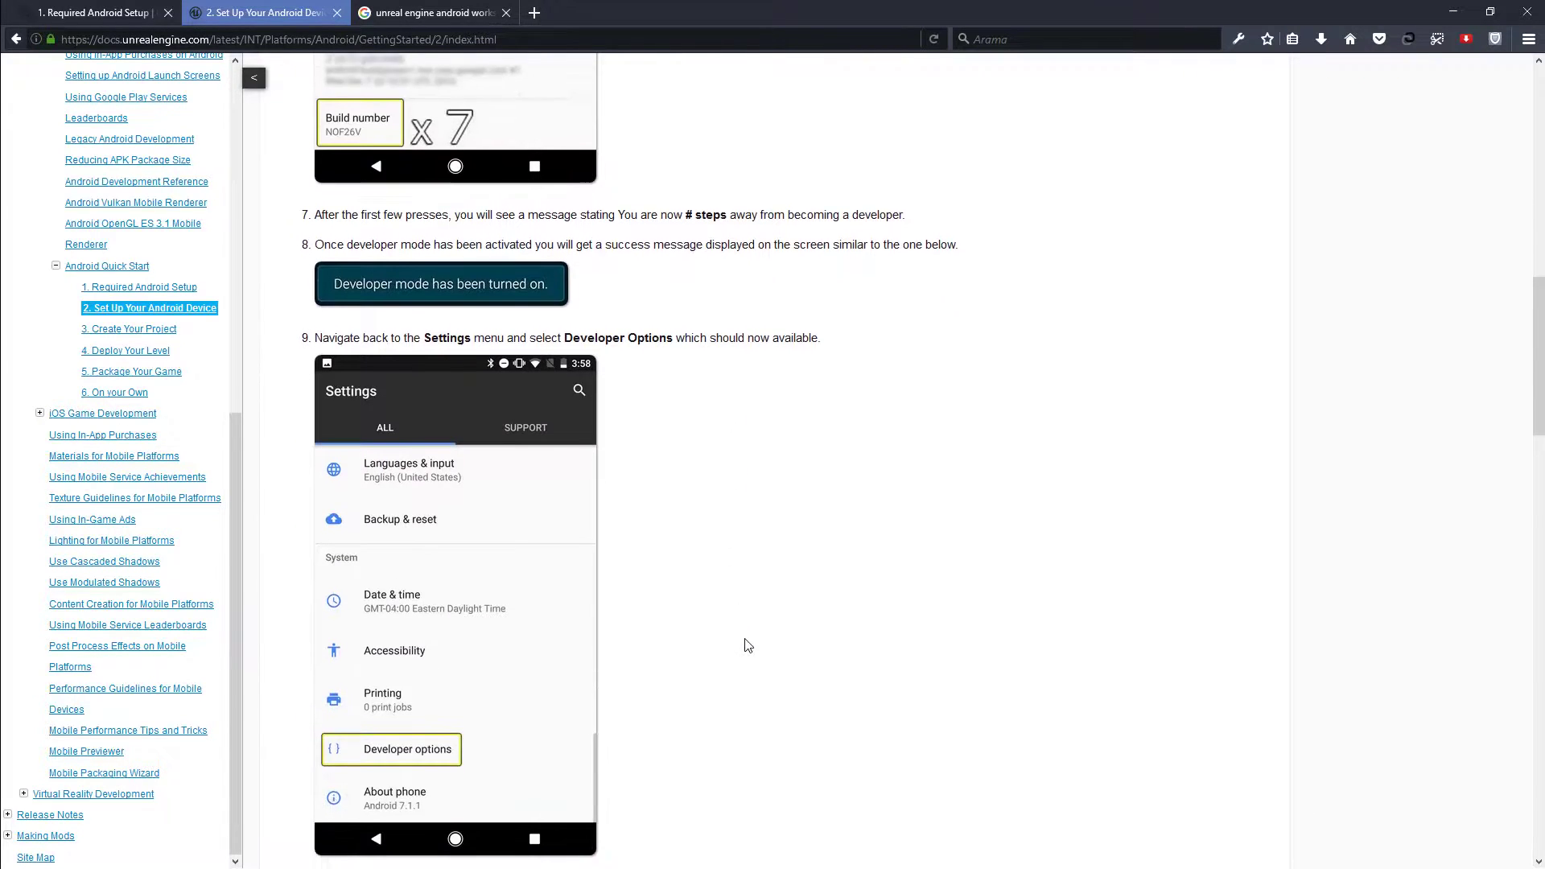
scroll(747, 644, down, 1)
scroll(749, 660, down, 3)
scroll(748, 659, down, 3)
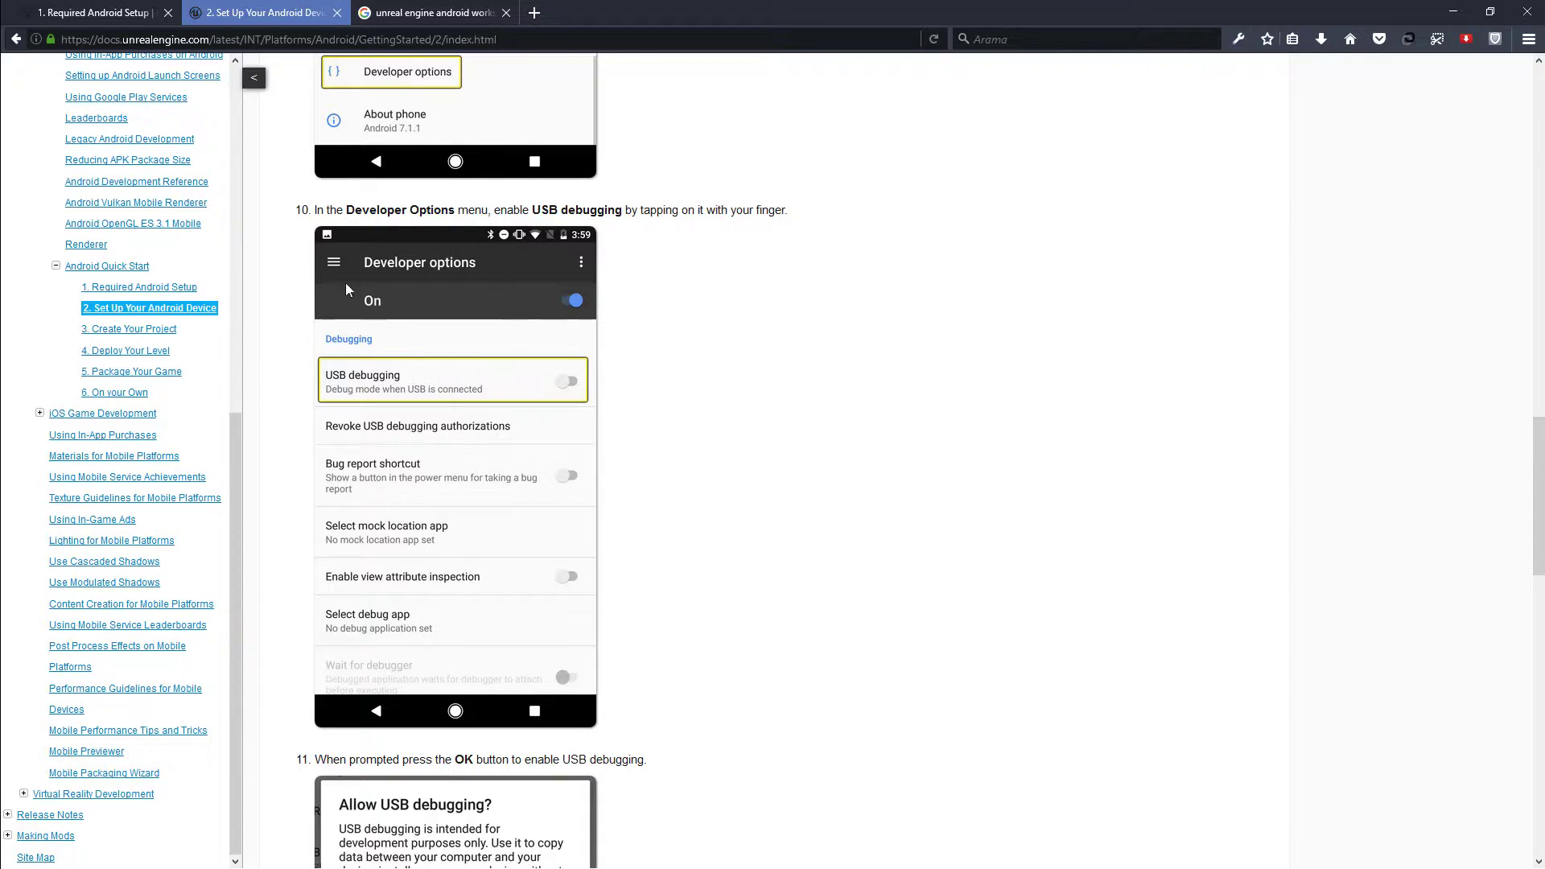
scroll(653, 492, down, 2)
scroll(612, 493, down, 2)
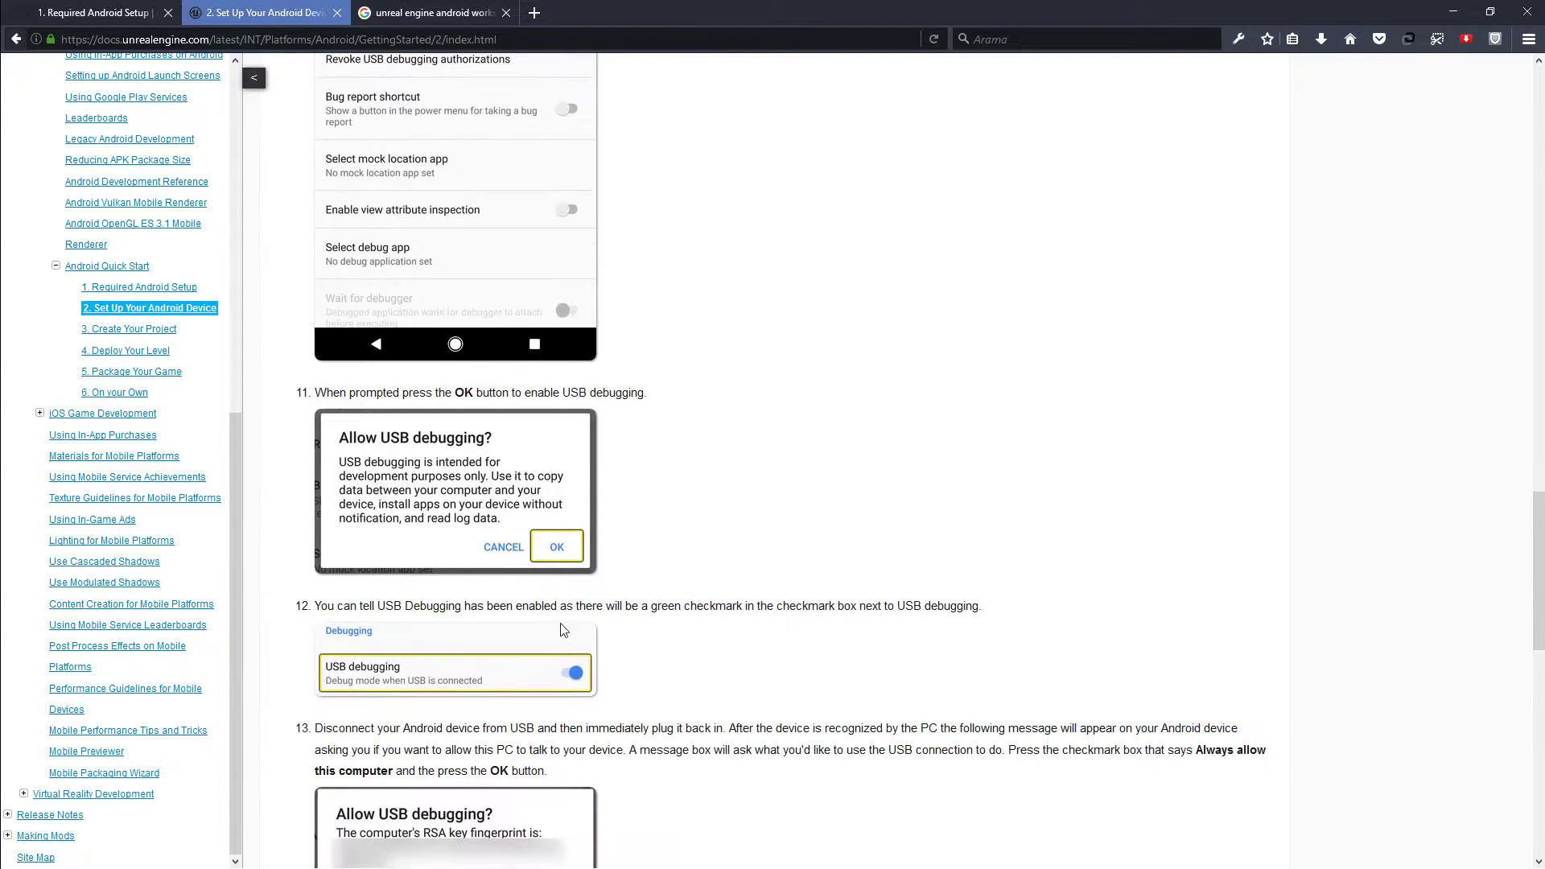
scroll(563, 495, down, 2)
scroll(516, 496, down, 2)
scroll(603, 451, down, 3)
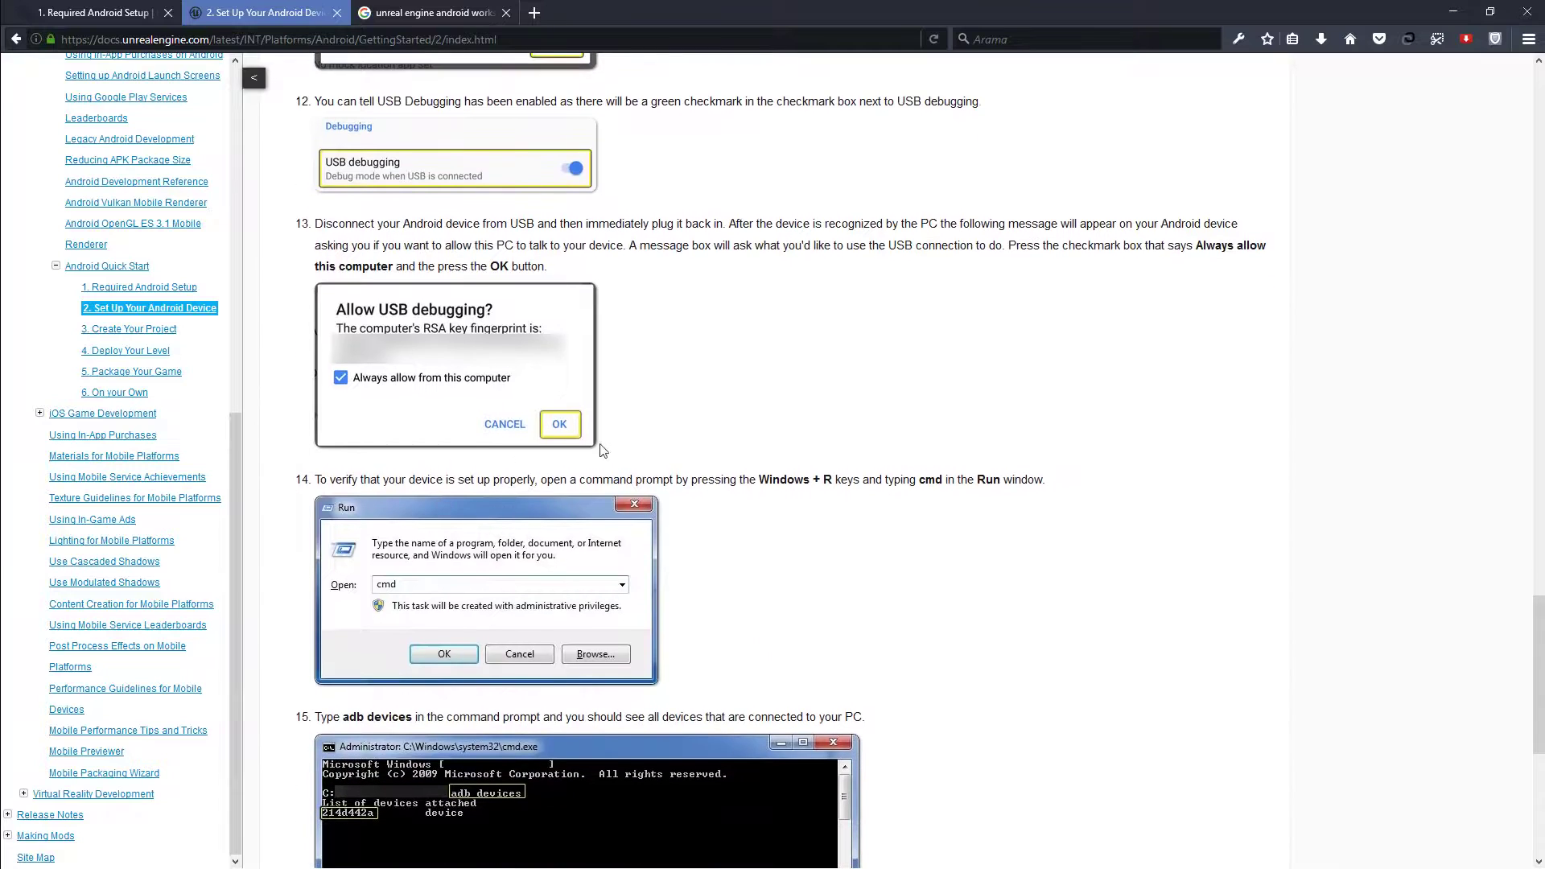
scroll(498, 616, down, 1)
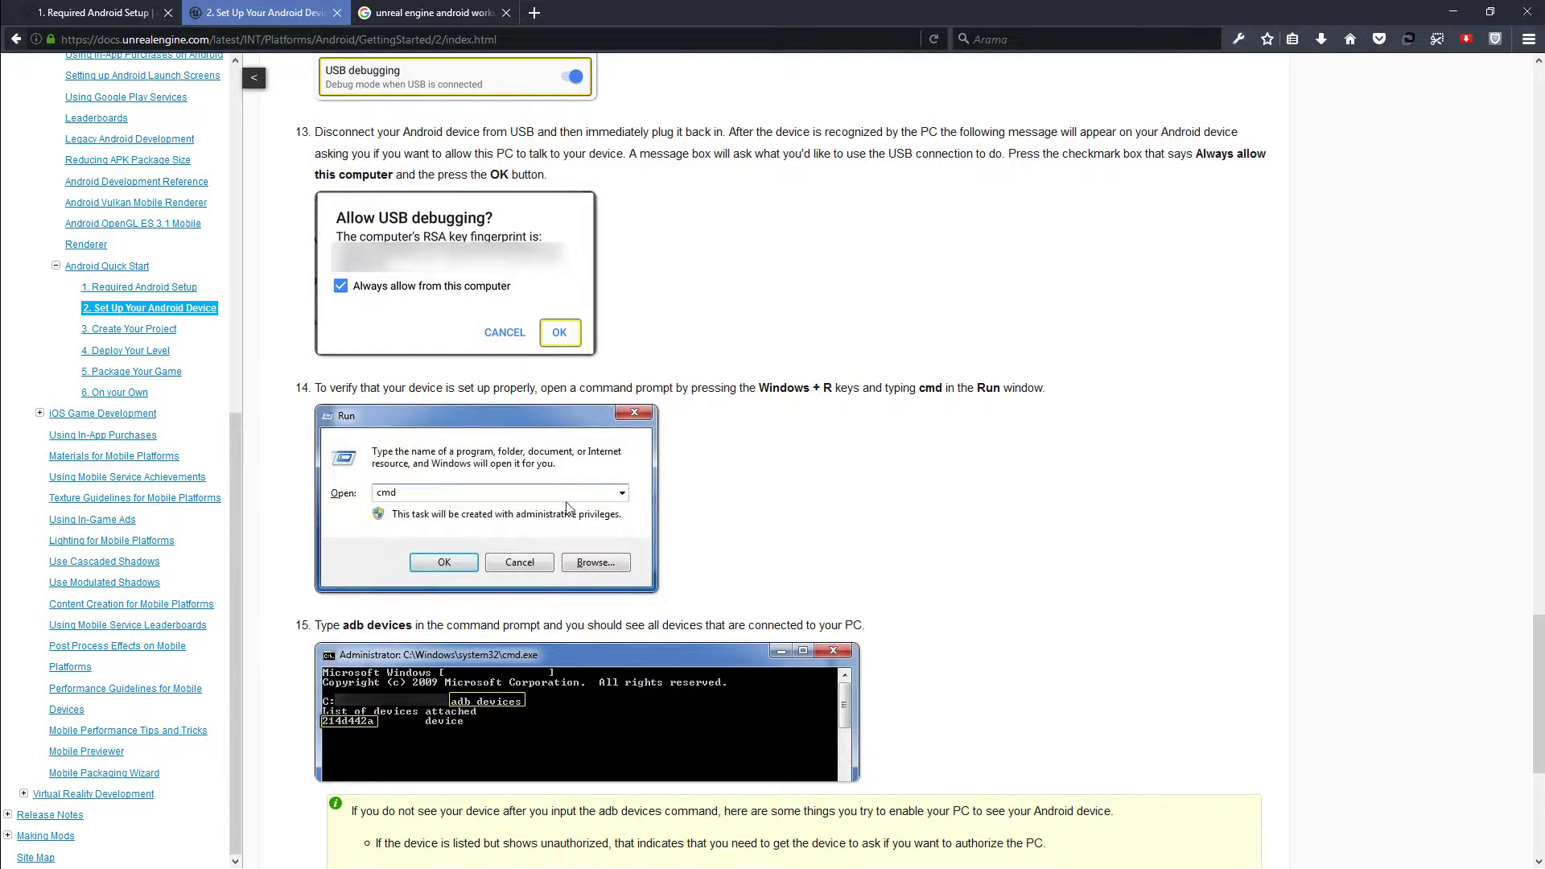
scroll(568, 508, down, 4)
scroll(612, 455, down, 1)
scroll(629, 452, down, 1)
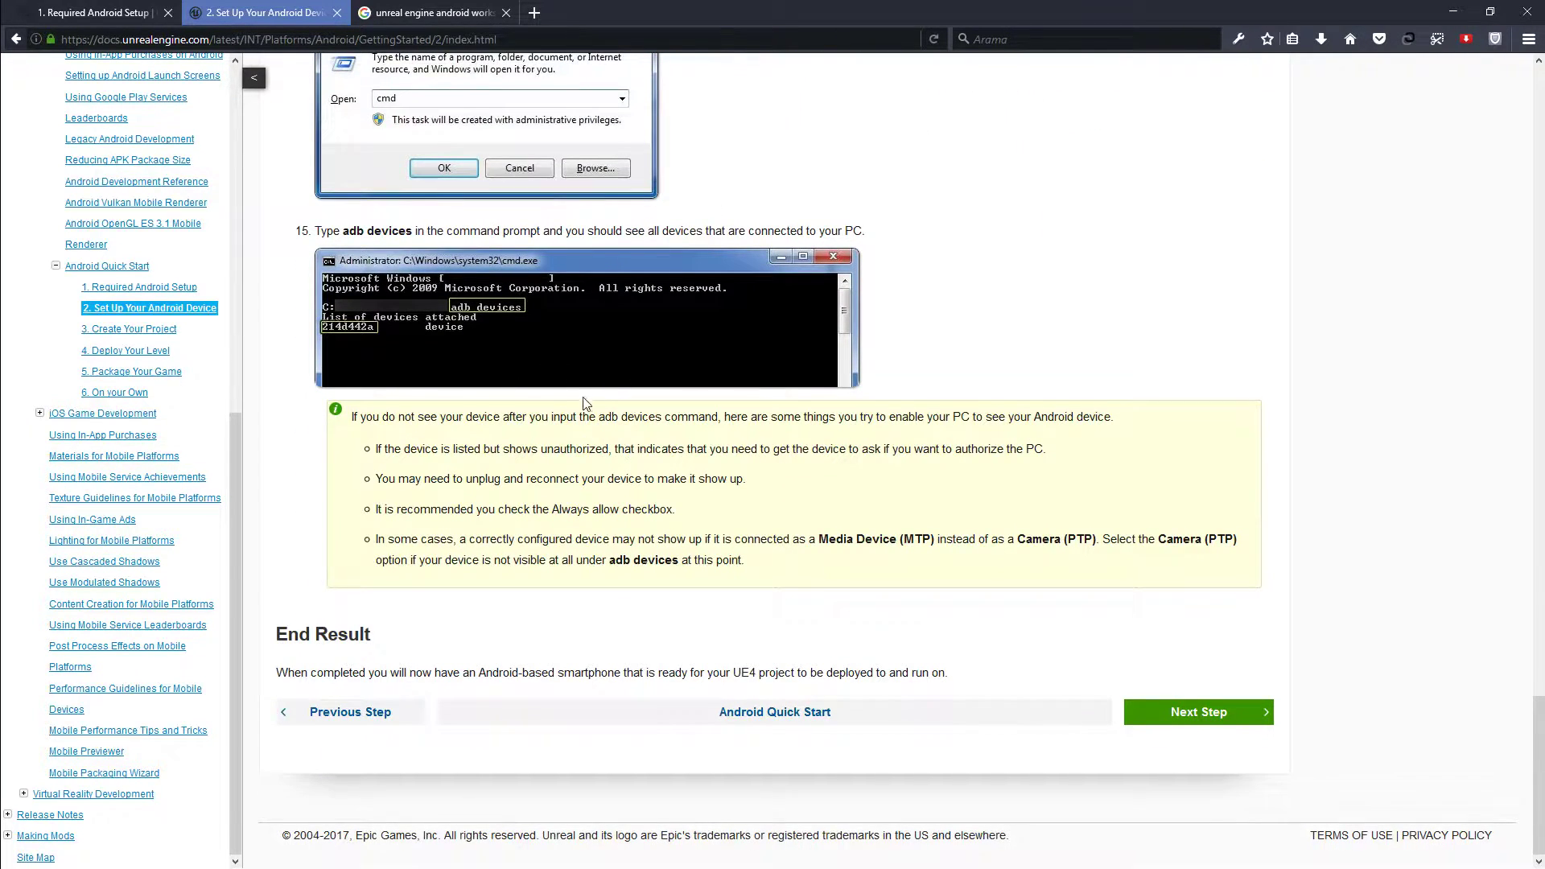
click(1153, 713)
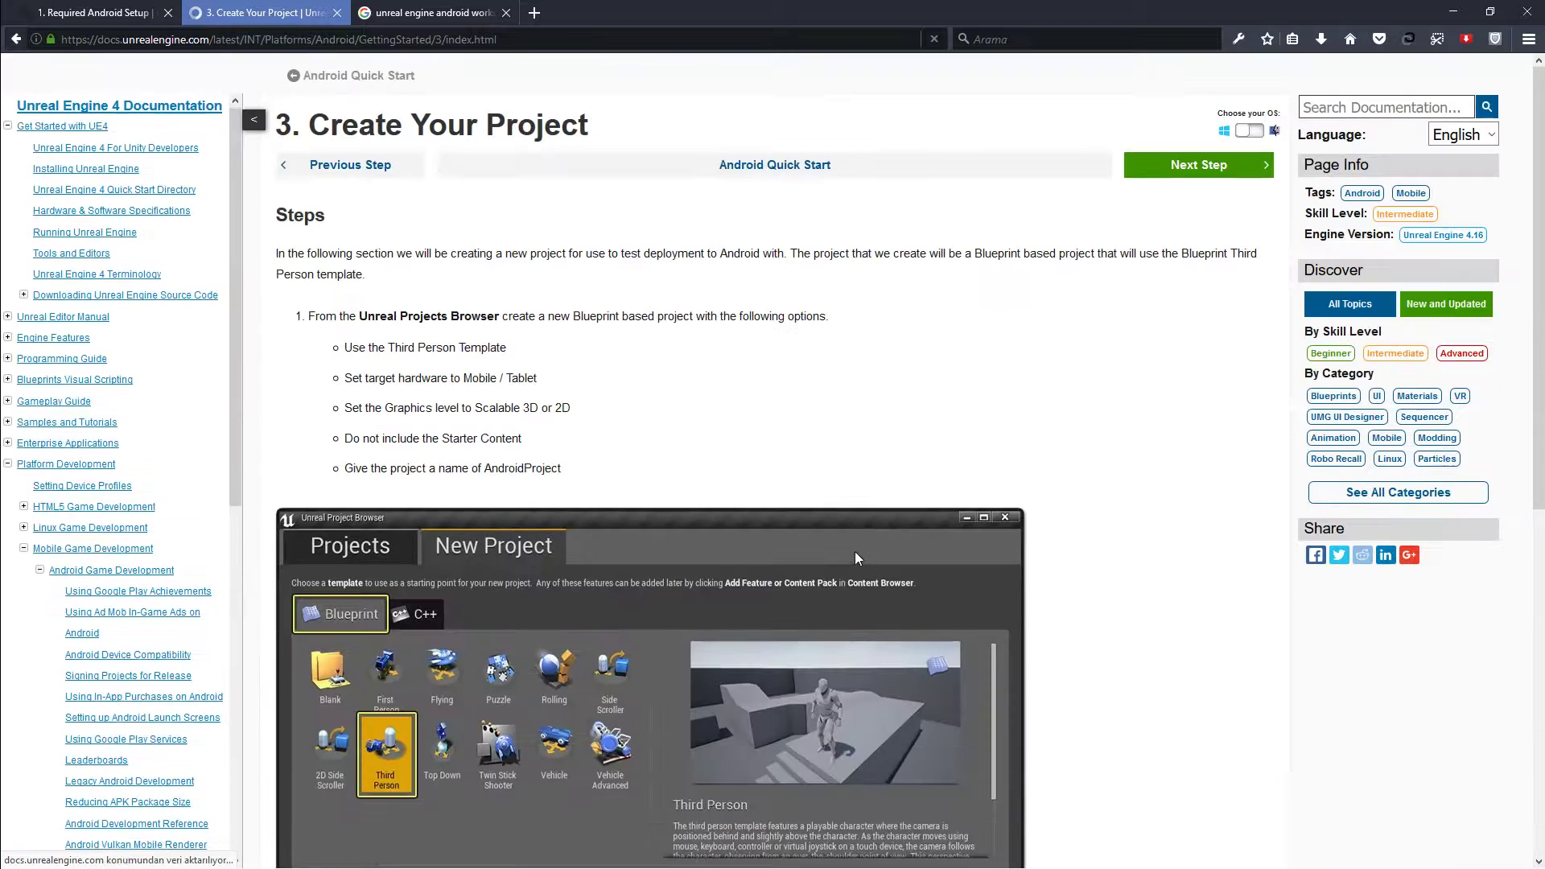
Step: Skim the Create Your Project page and advance to Deploy Your Level
scroll(833, 592, down, 2)
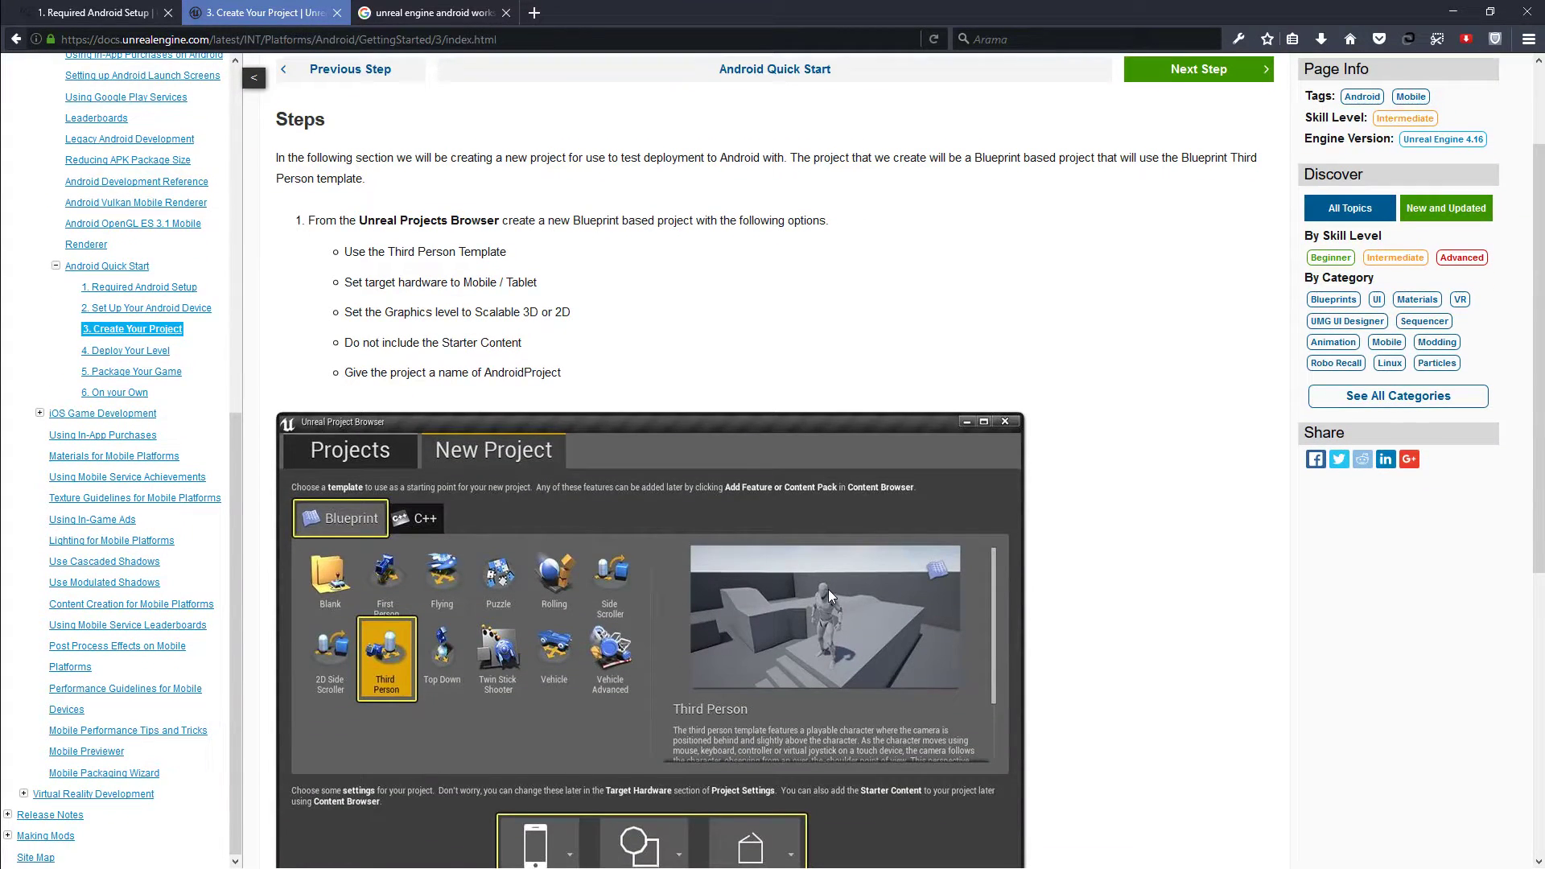
scroll(813, 581, down, 5)
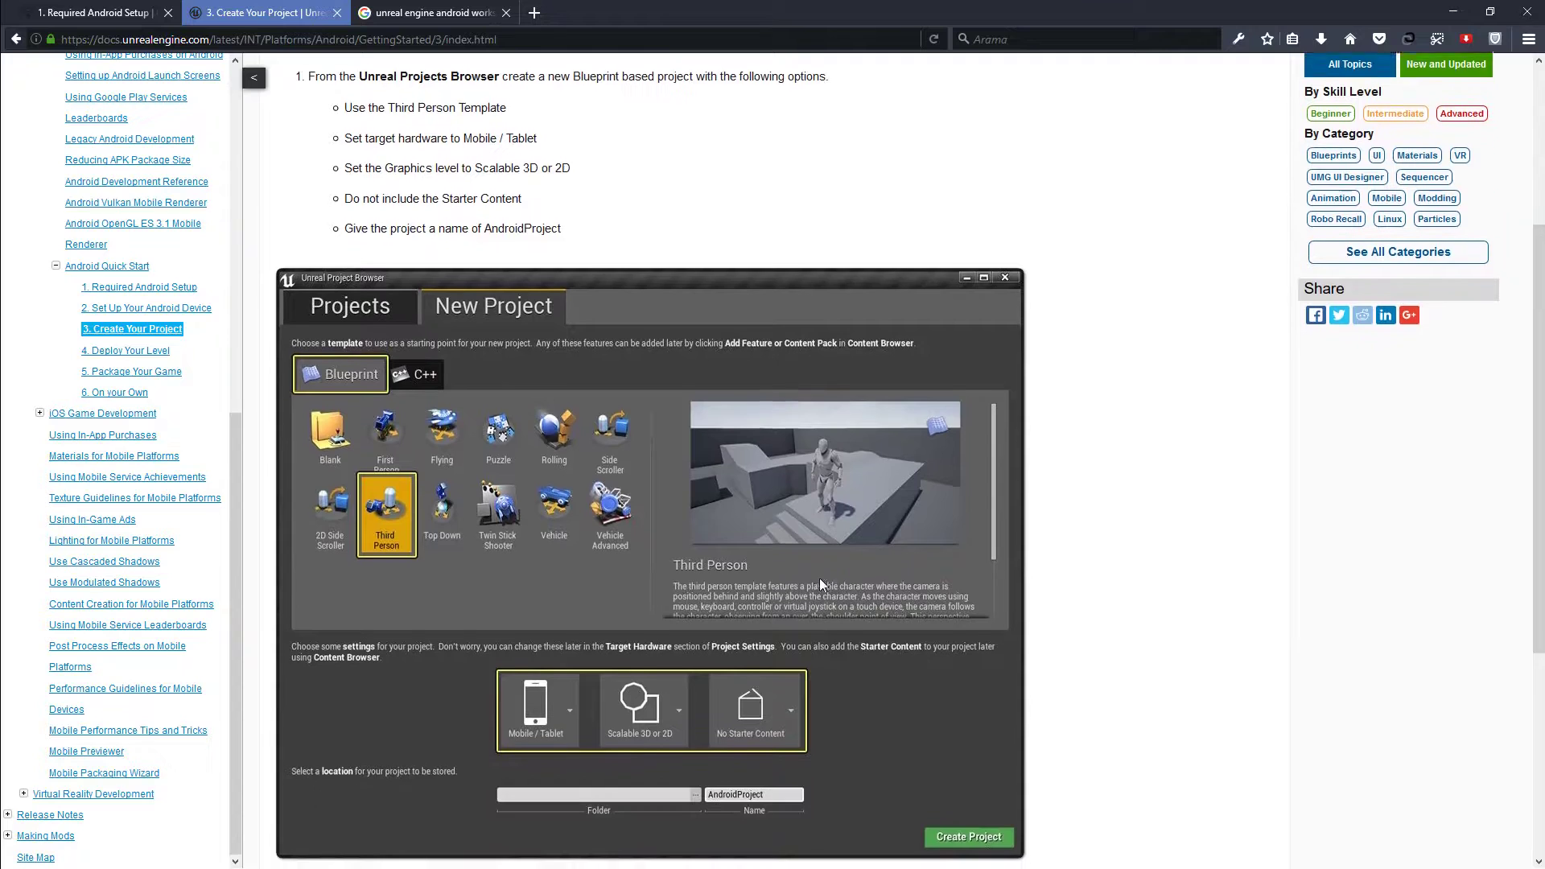
scroll(597, 571, down, 3)
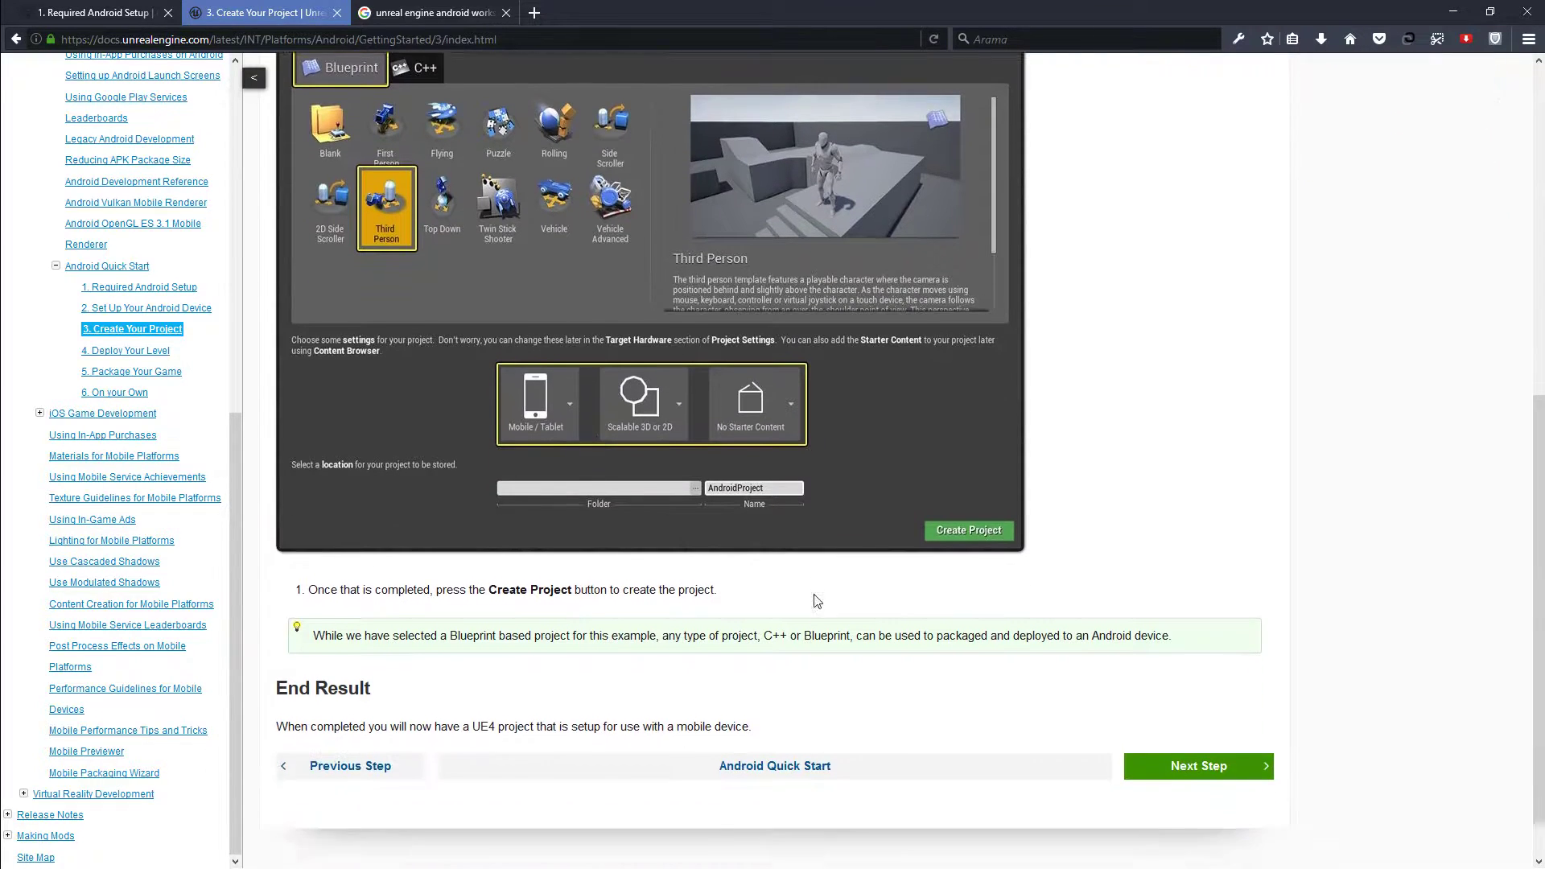
click(1171, 713)
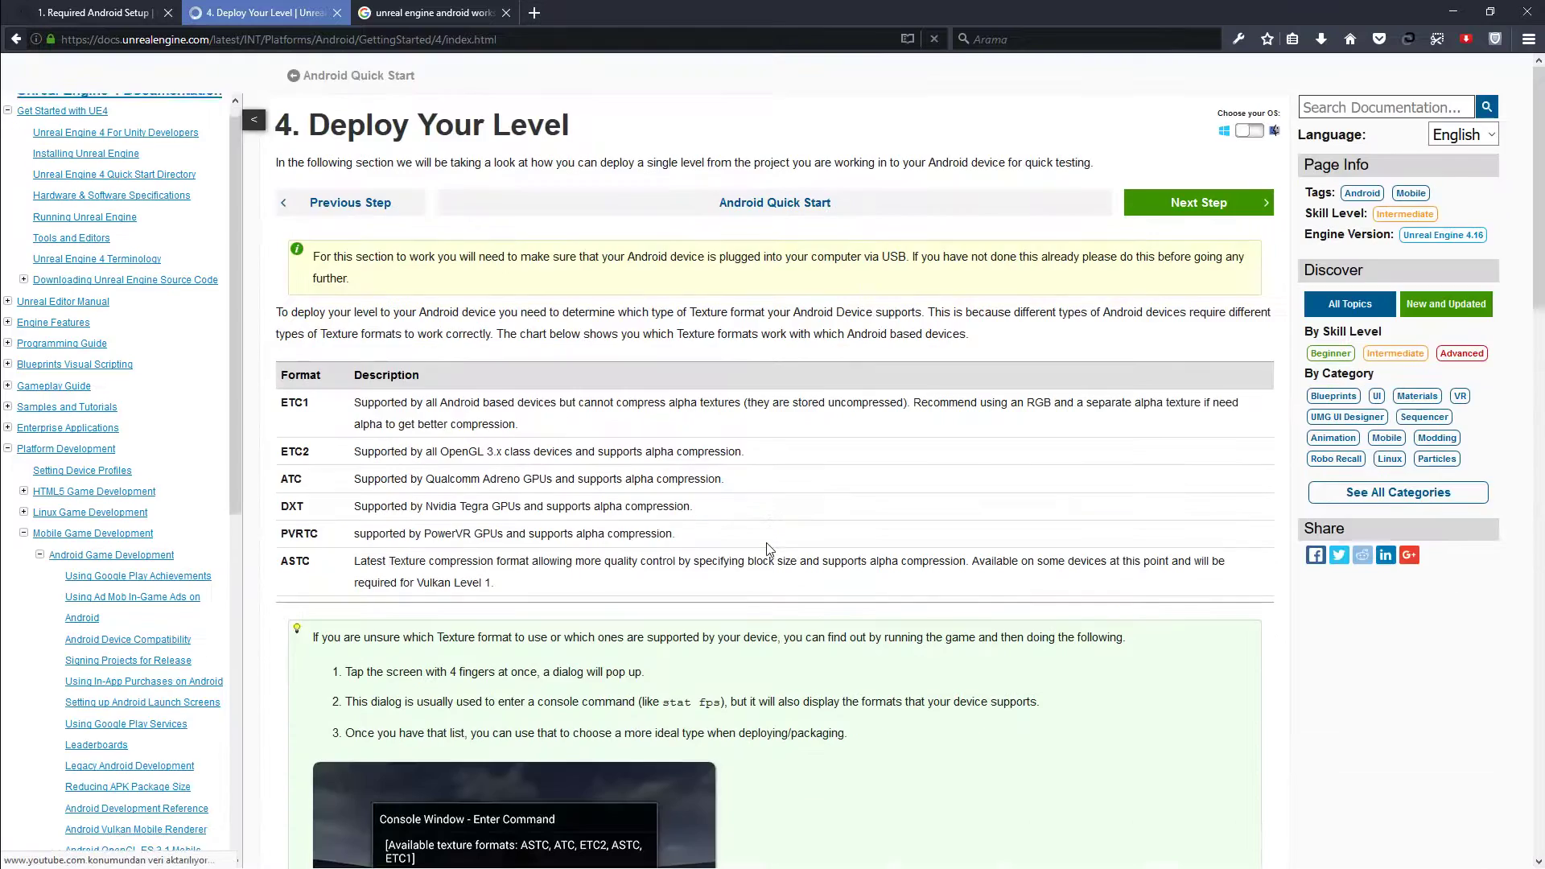
Step: Read the Deploy Your Level guide, then minimize Firefox to reveal the Unreal Editor
scroll(769, 564, down, 2)
scroll(774, 565, down, 4)
scroll(773, 563, down, 3)
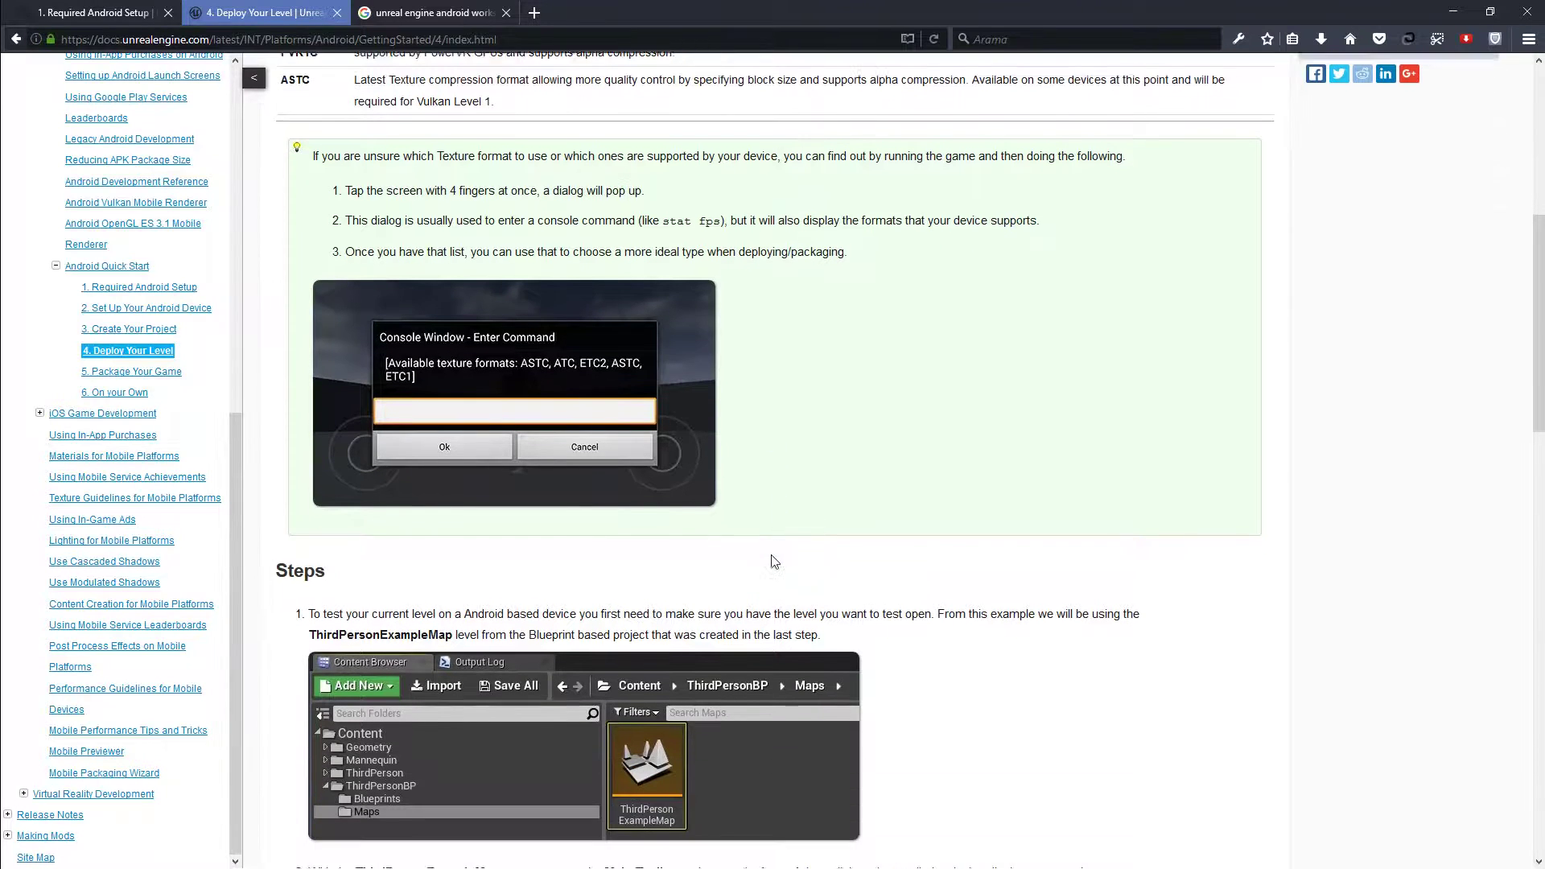
scroll(765, 567, down, 3)
scroll(756, 572, down, 3)
scroll(747, 577, down, 6)
scroll(746, 578, down, 3)
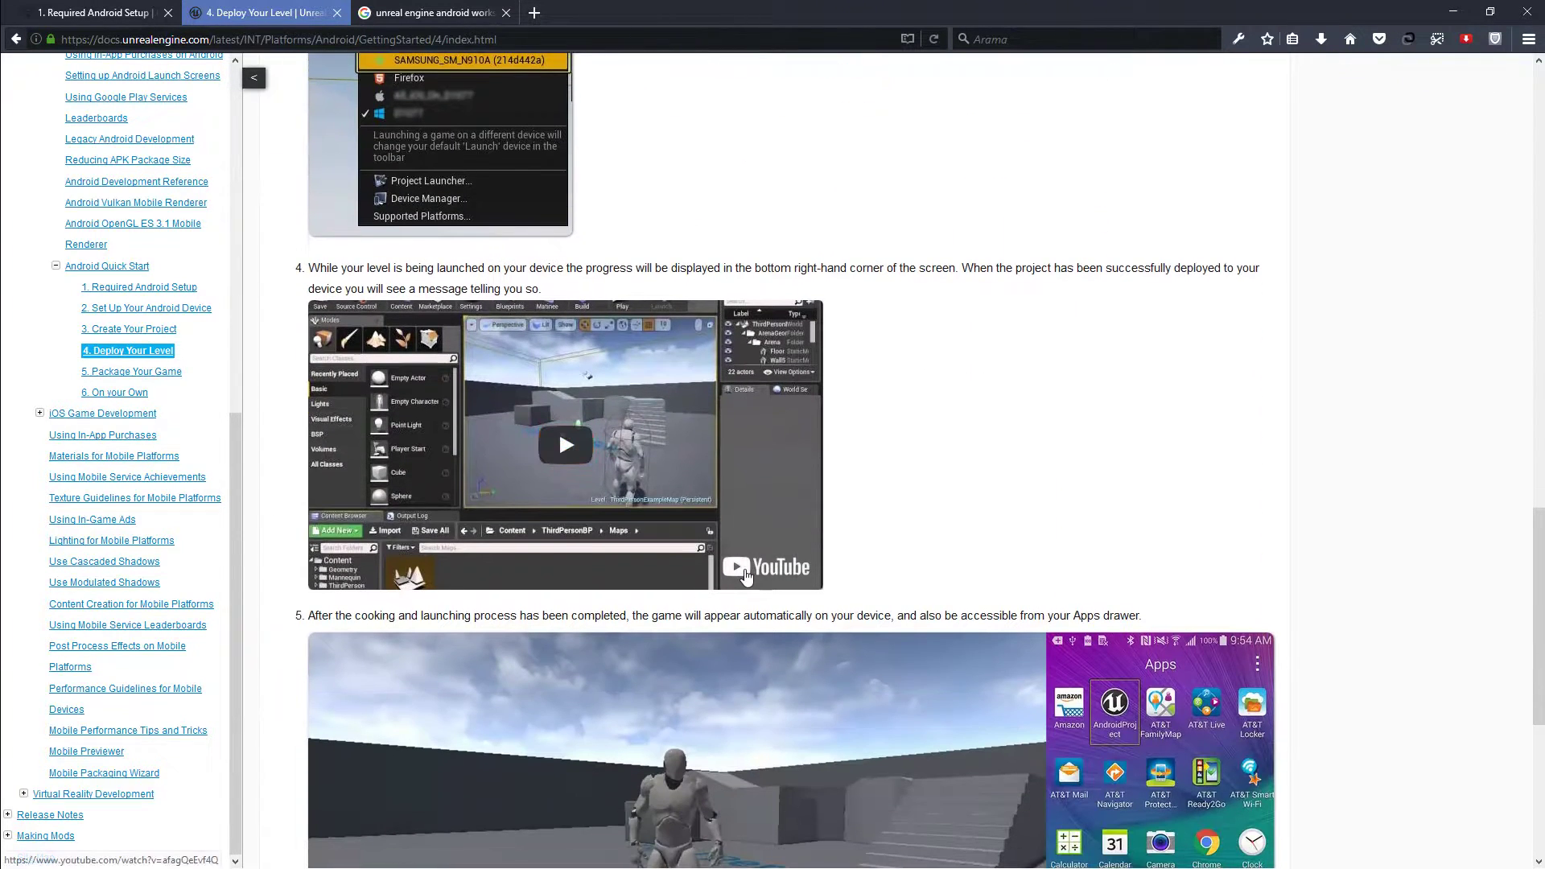
scroll(905, 594, up, 6)
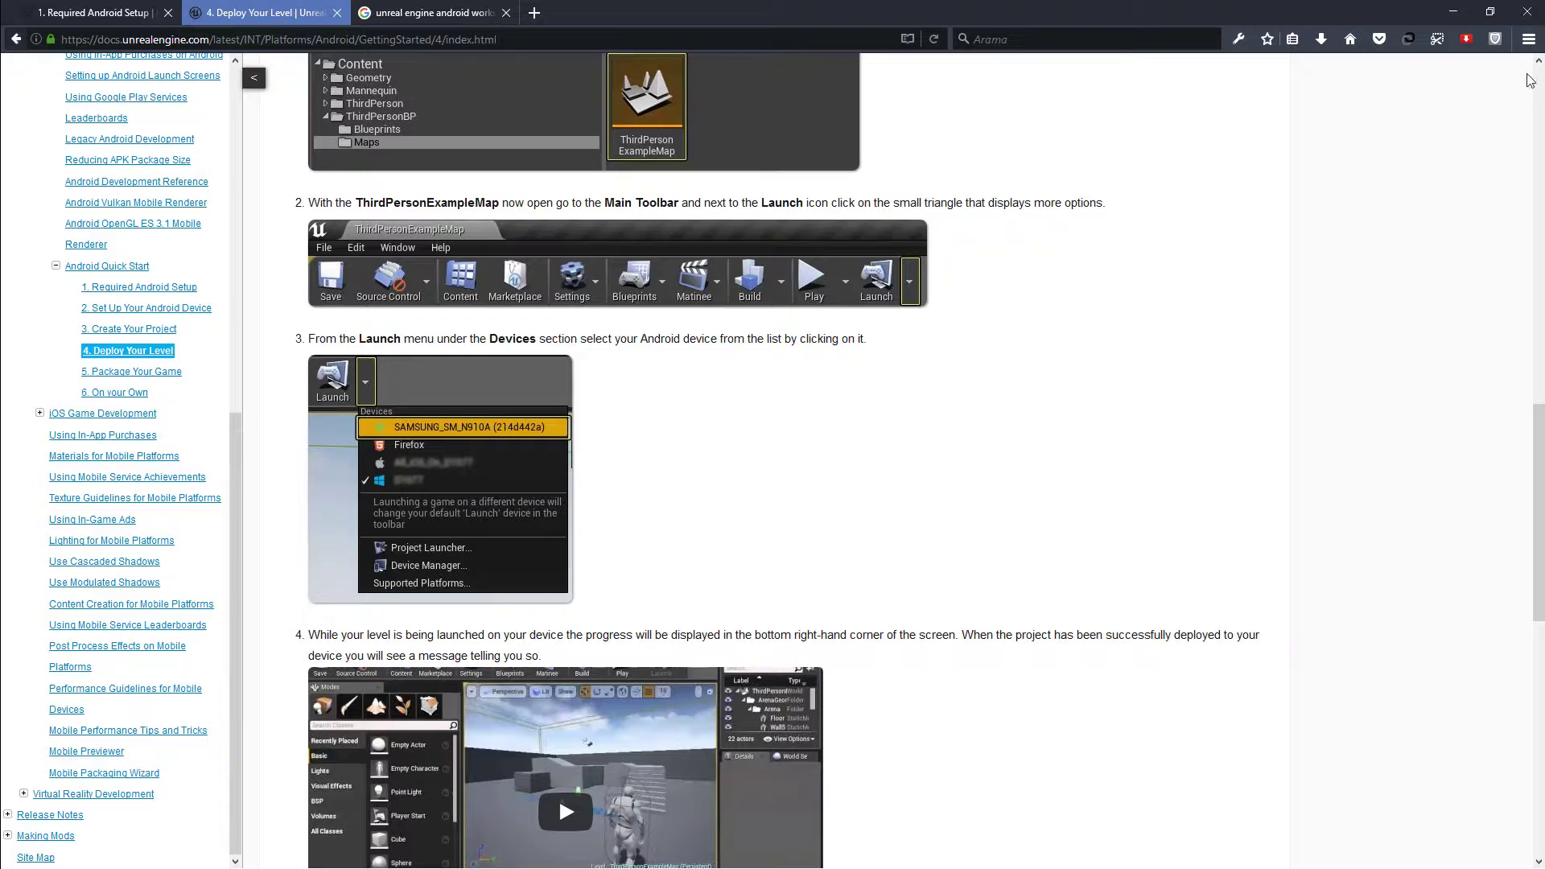
click(1448, 8)
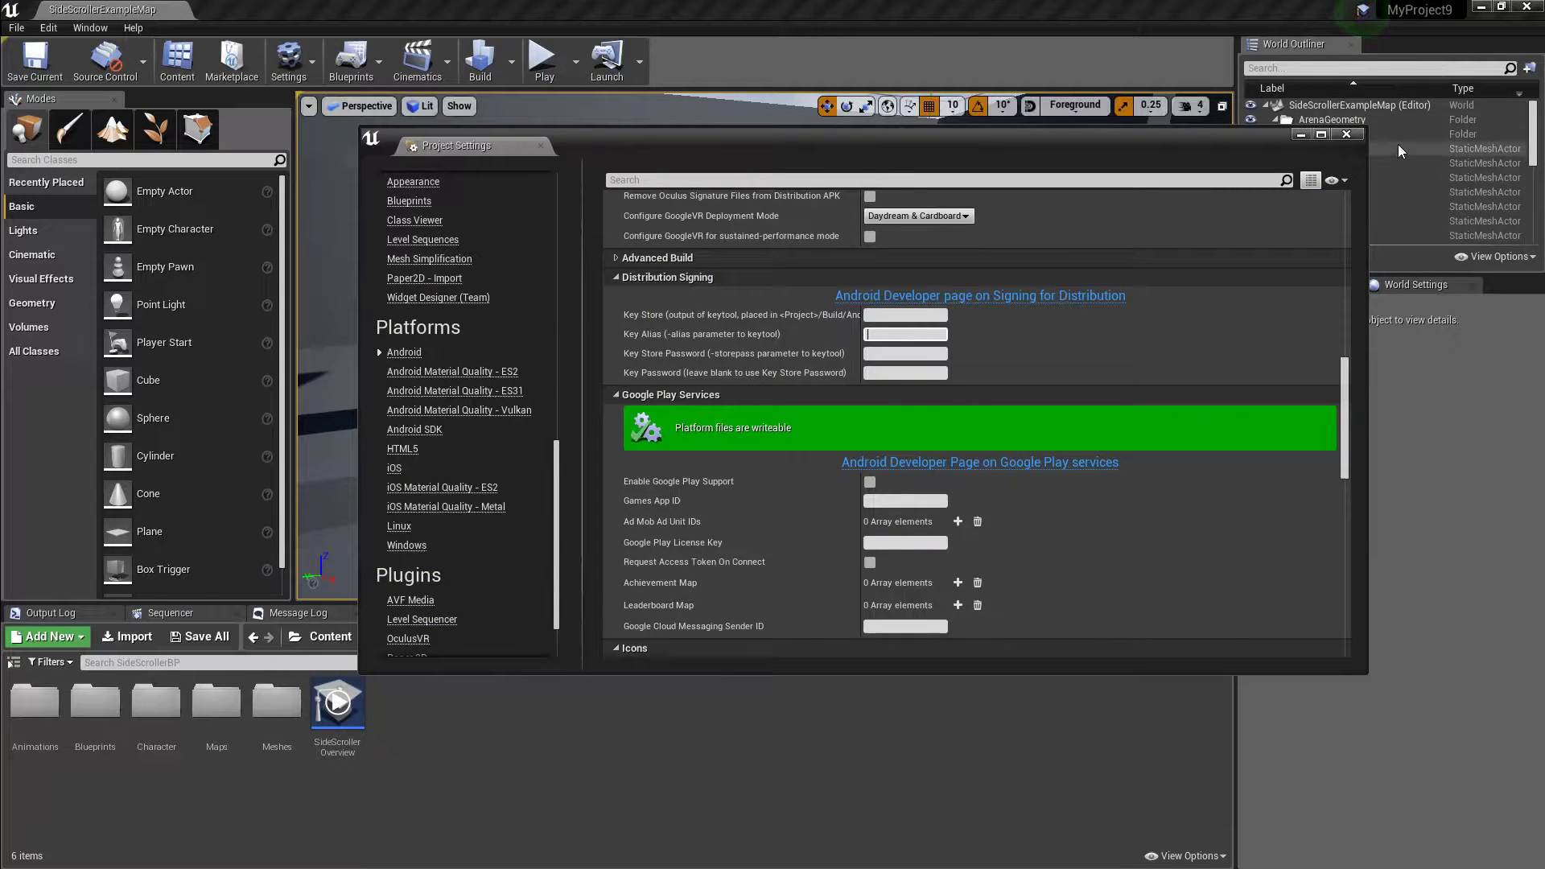
Step: Close Project Settings, check the Launch device list (no Android device), and return to the Firefox guide
click(1347, 134)
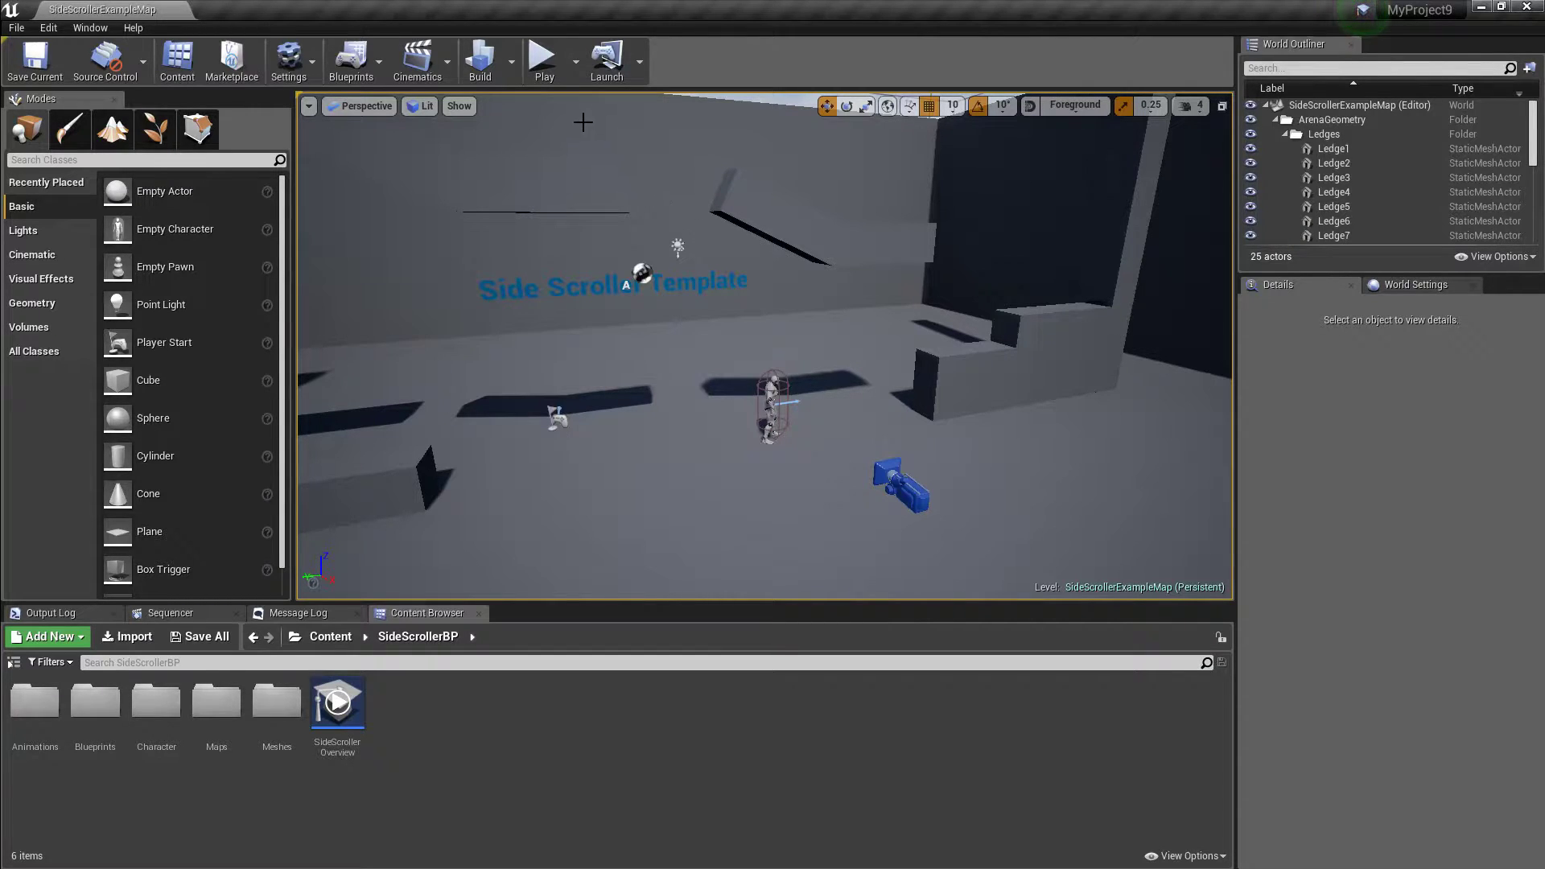
click(640, 78)
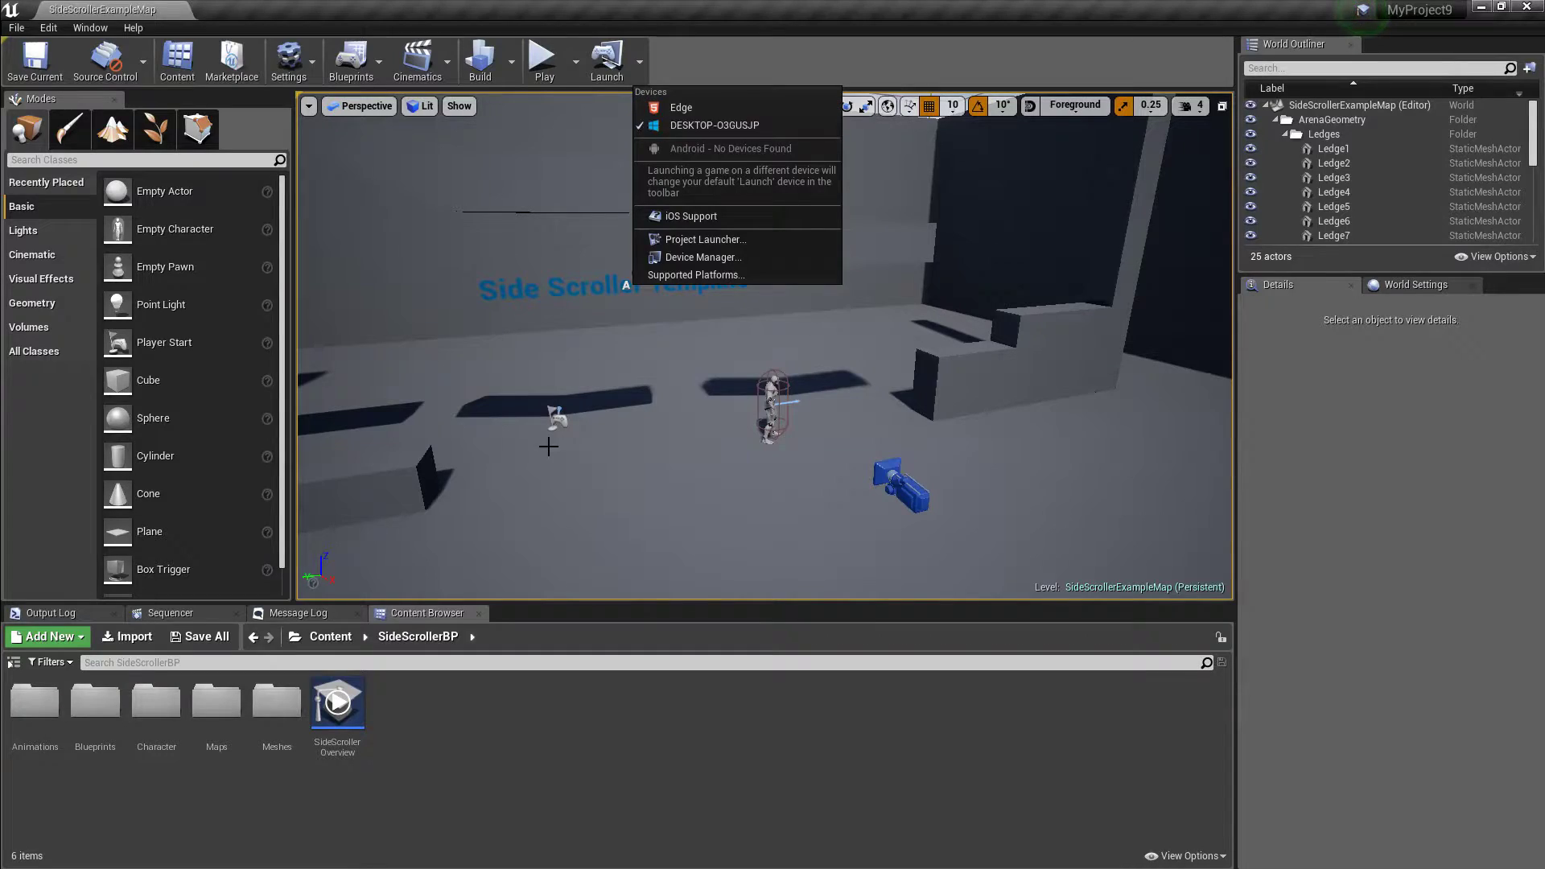
key(alt+Tab)
click(763, 392)
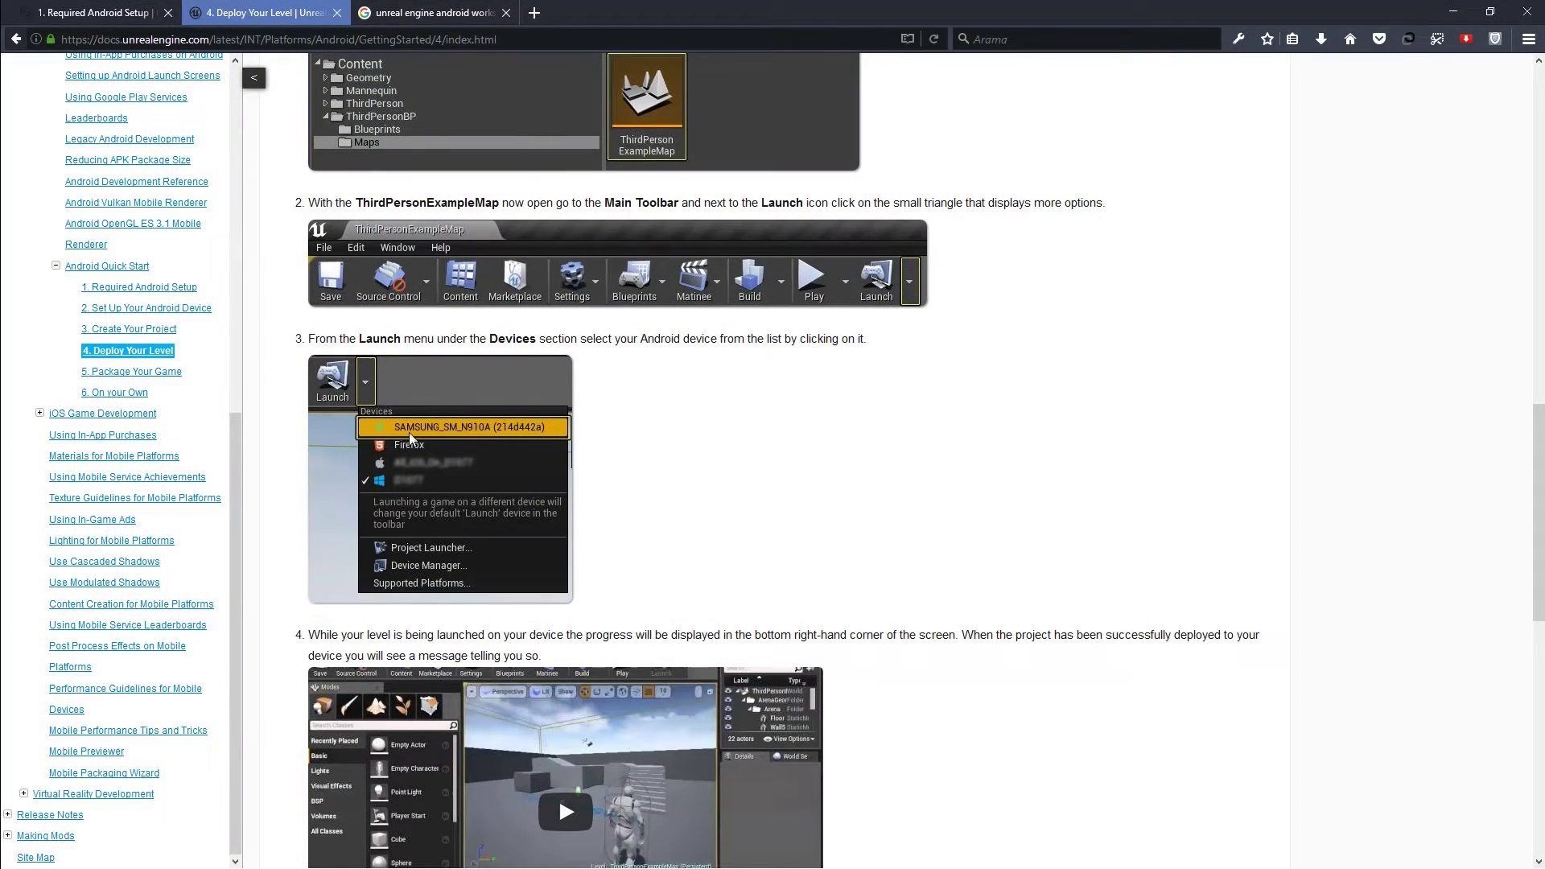
Step: Minimize Firefox to bring back the Unreal Editor with SideScrollerExampleMap
click(1453, 12)
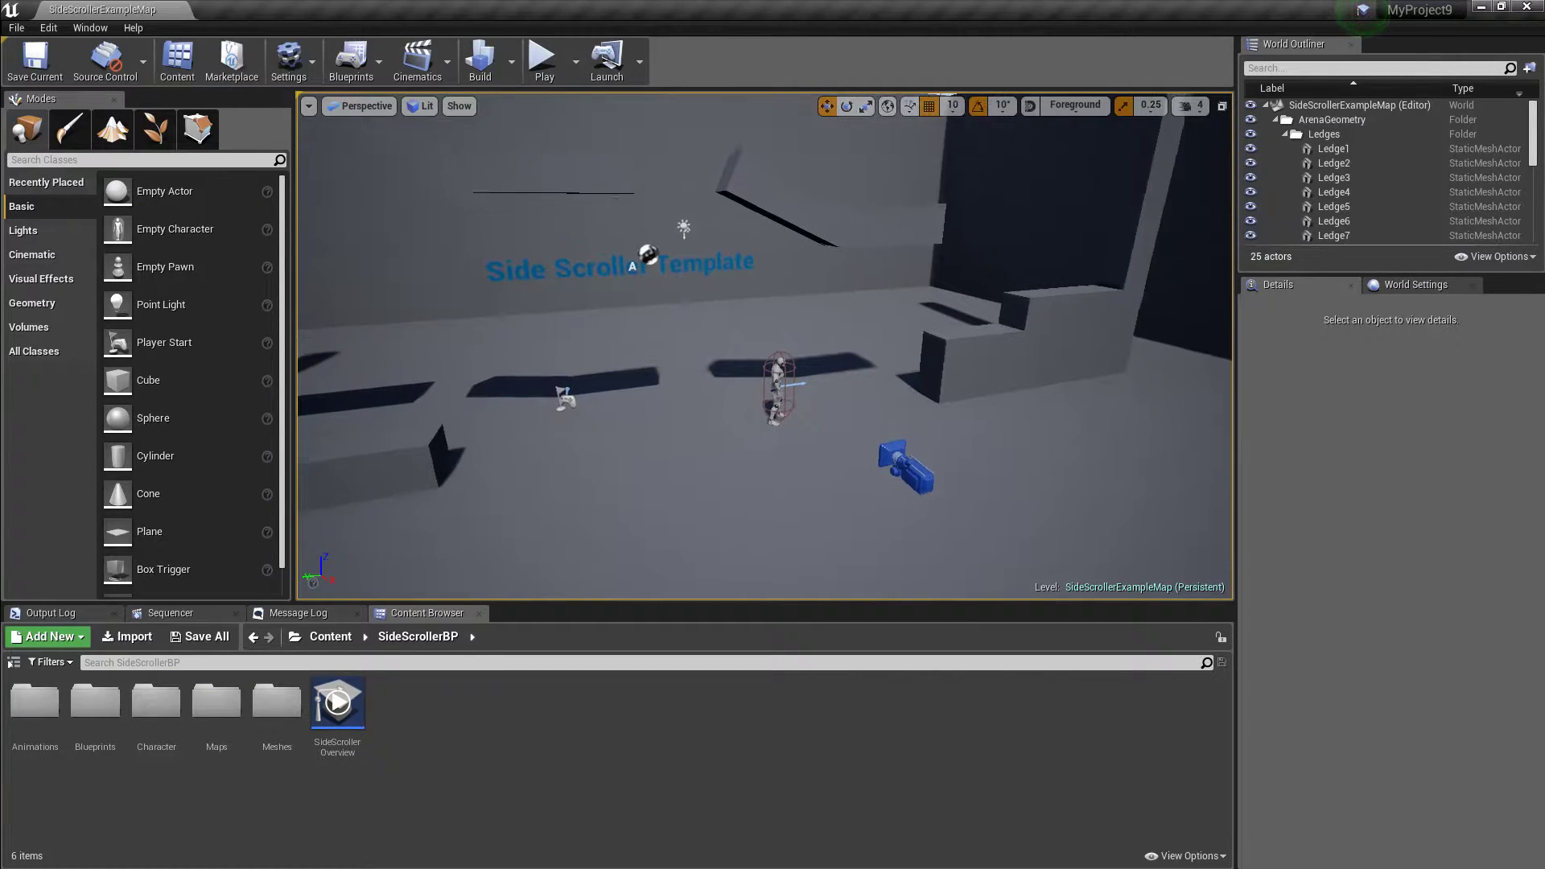
Step: Show the Android texture format submenu (Multi, ATC, DXT, ETC1, ETC2, PVRTC, ASTC) under File > Package Project
click(16, 27)
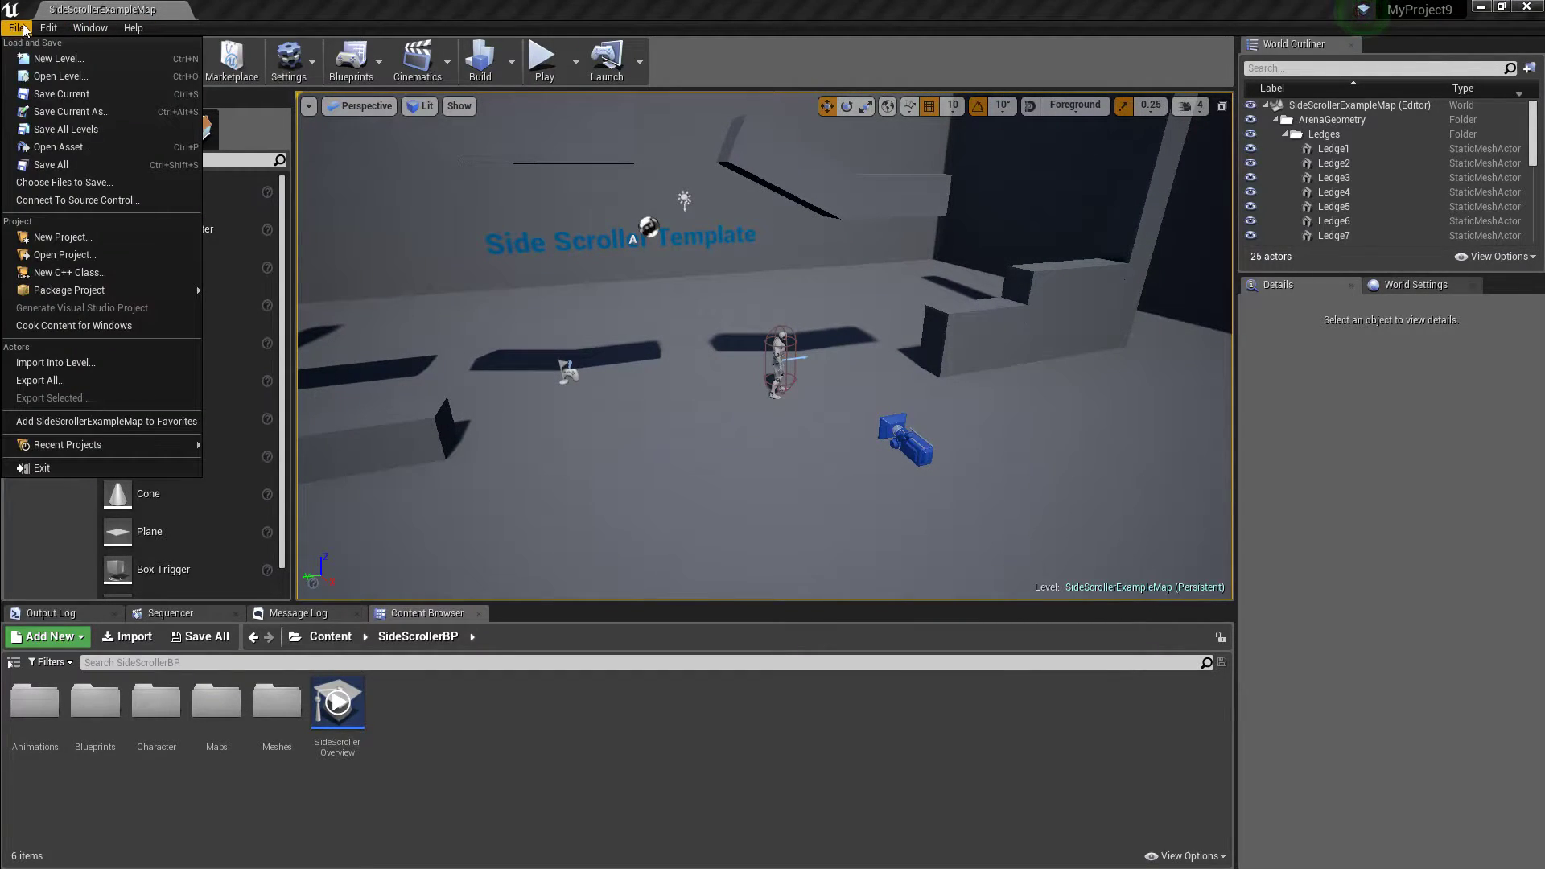
mouse_move(85, 291)
mouse_move(266, 290)
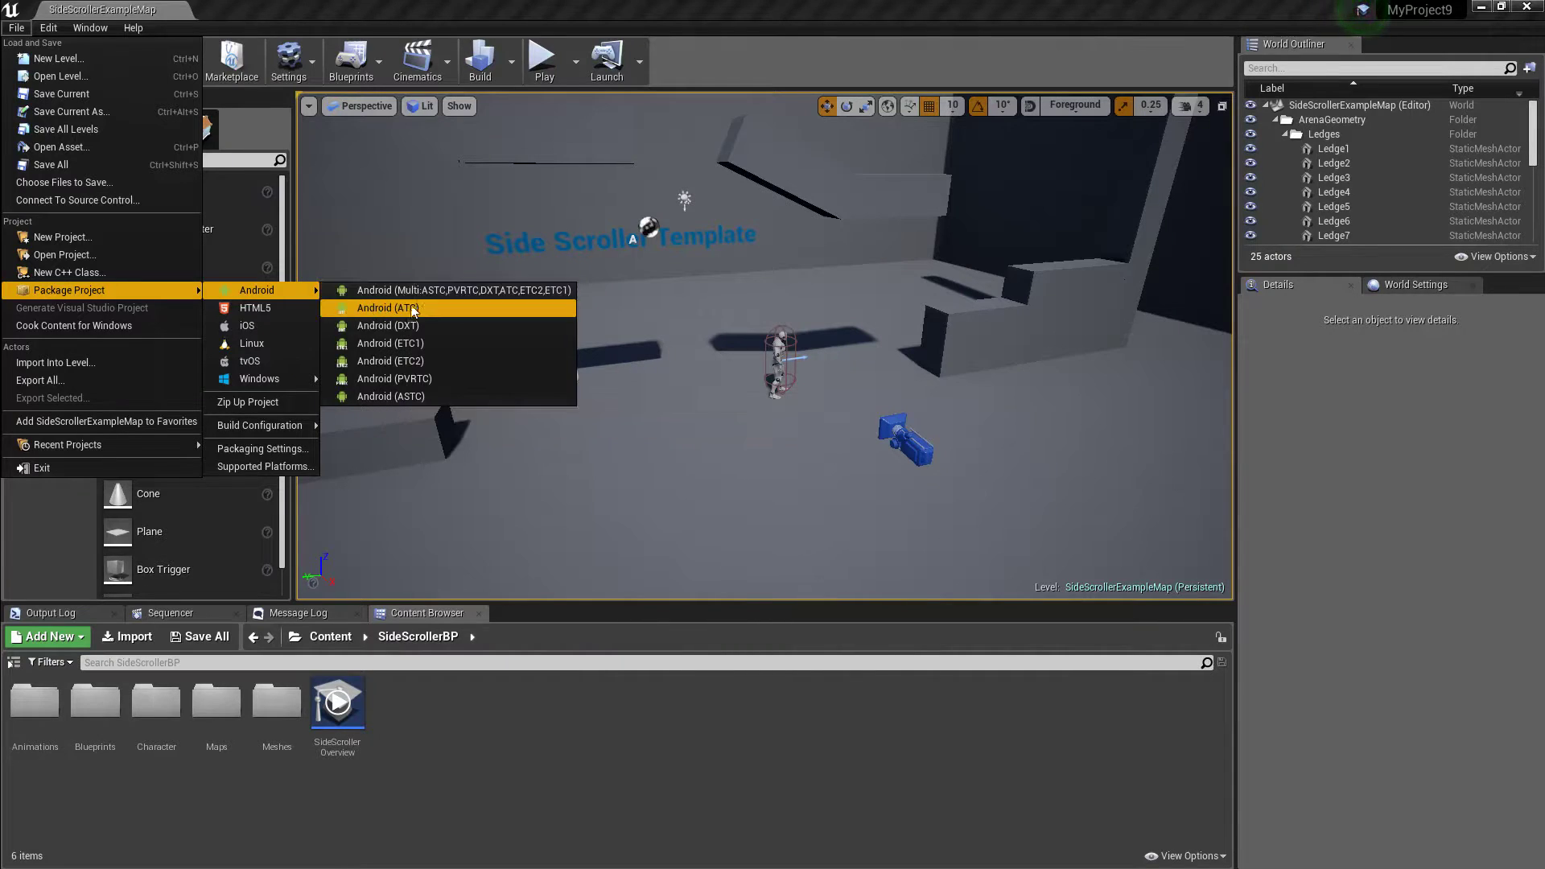
mouse_move(283, 297)
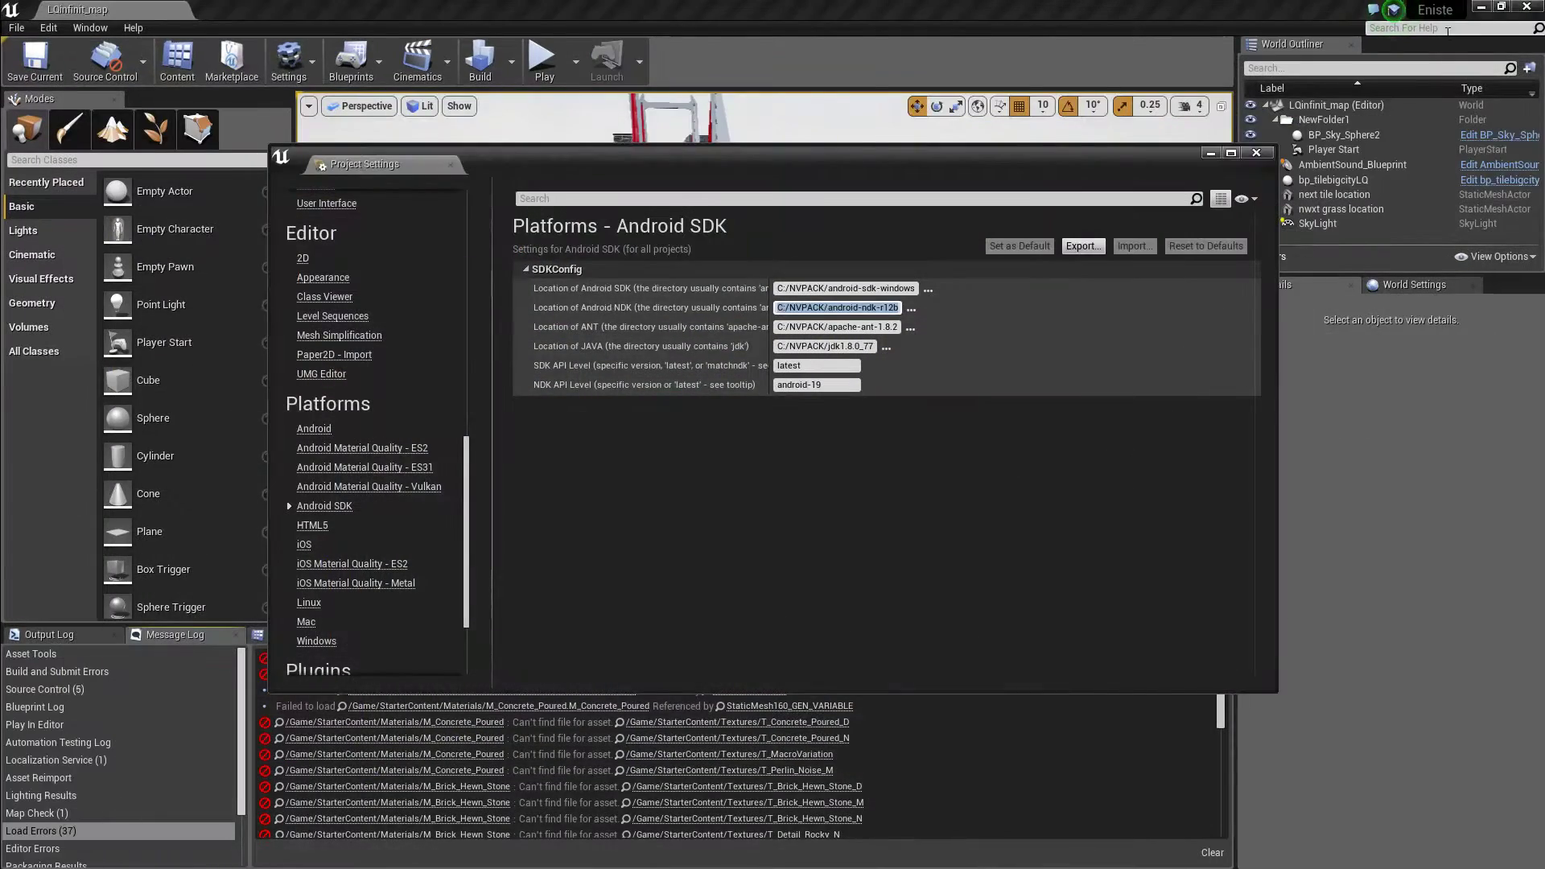
Step: Minimize the Unreal Editor to reveal the Windows desktop
click(1481, 7)
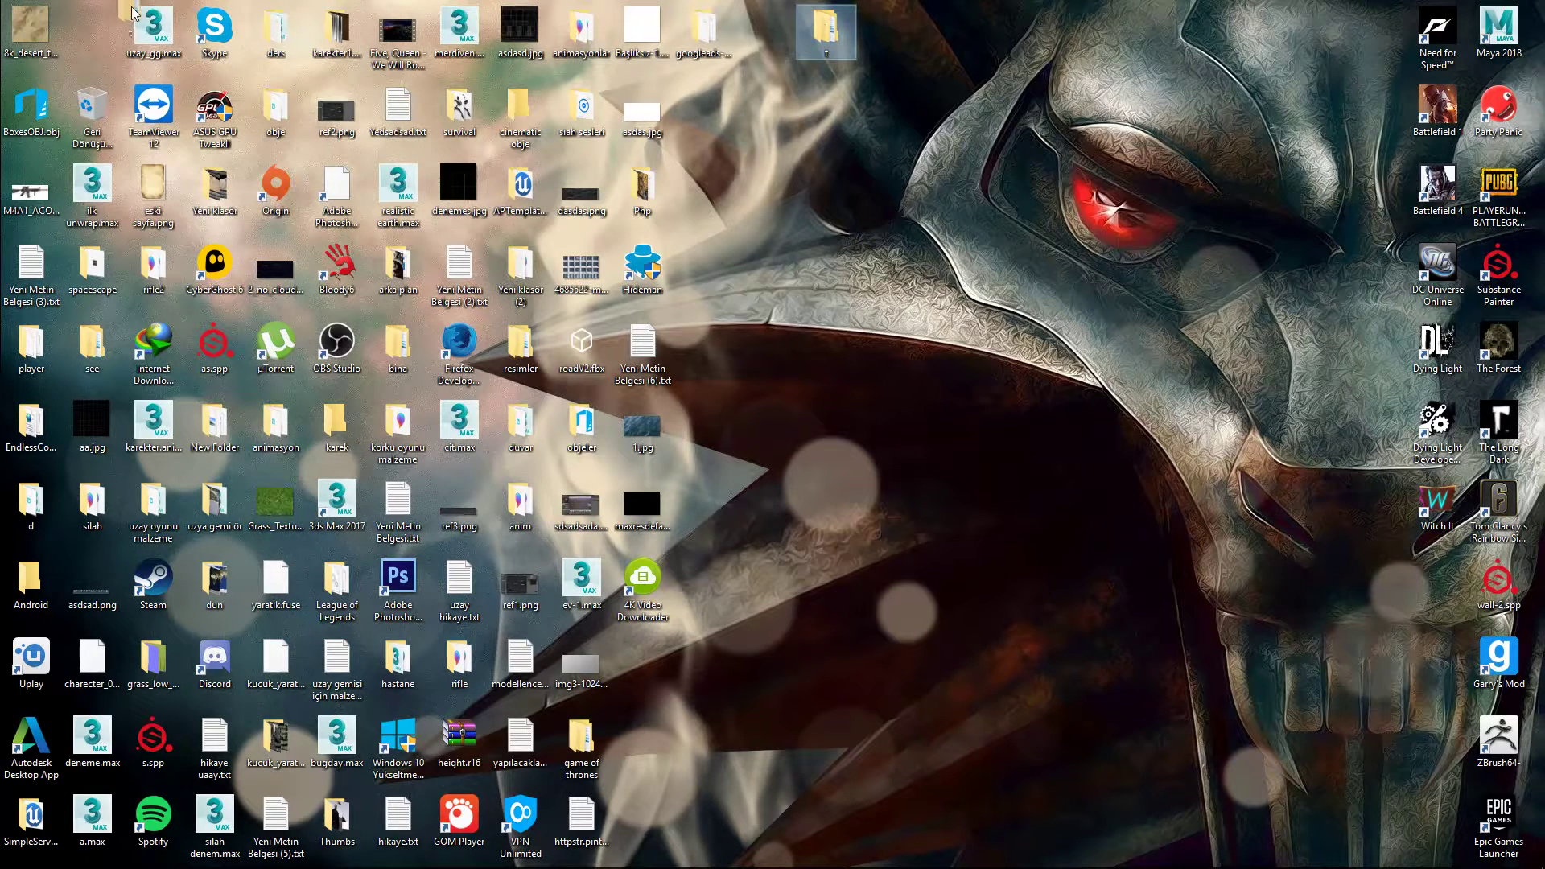
Step: Move the t desktop folder and drill into t > Android_ETC1 > etc1_2 > Android_ETC1
drag(133, 13, 101, 34)
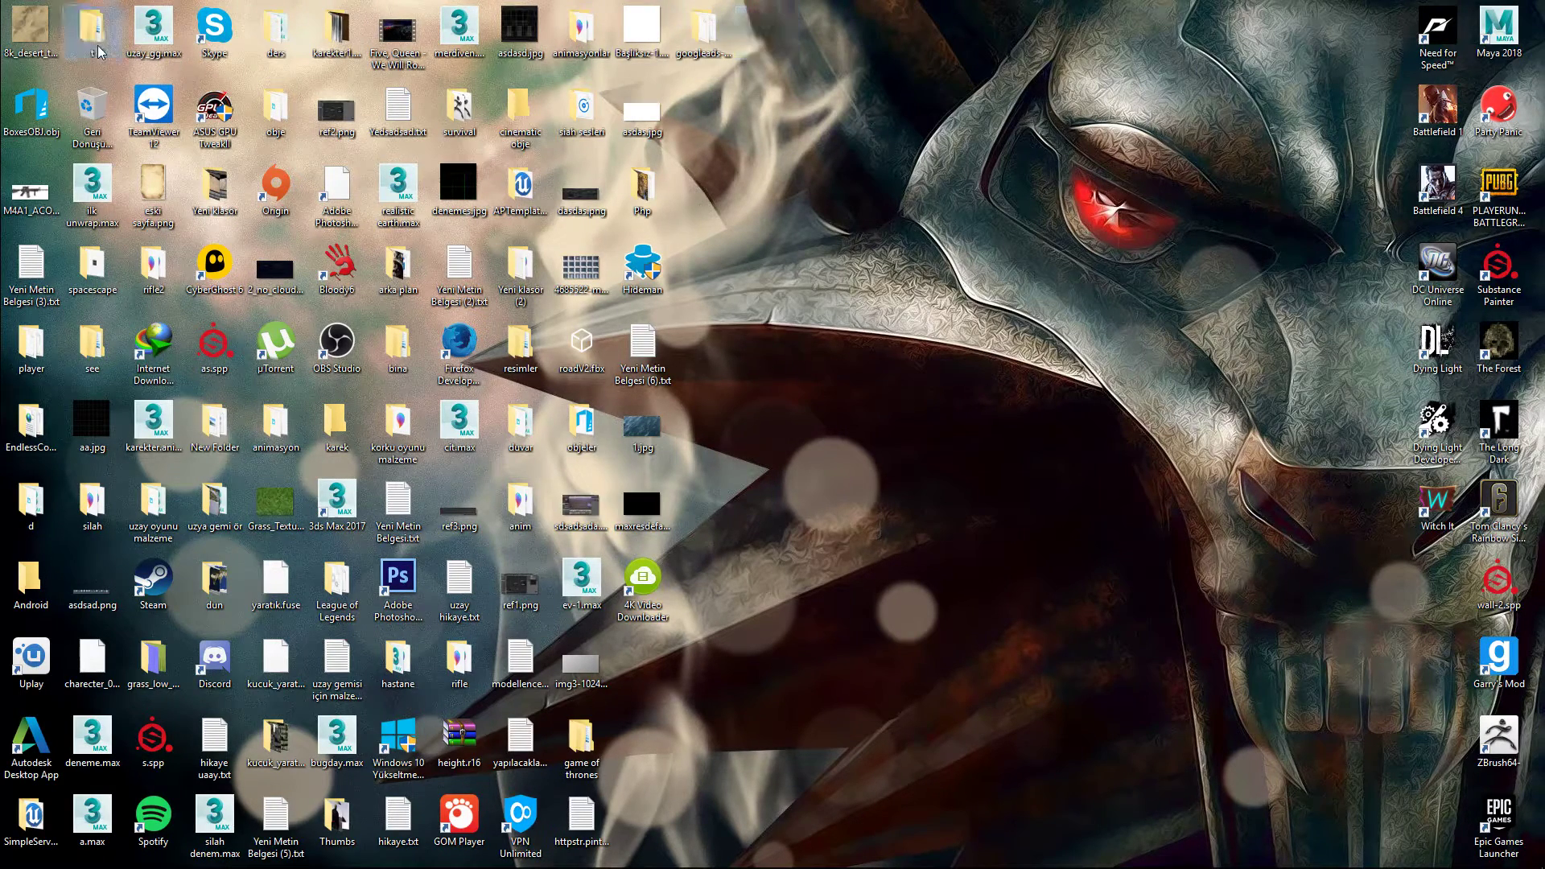
double_click(95, 37)
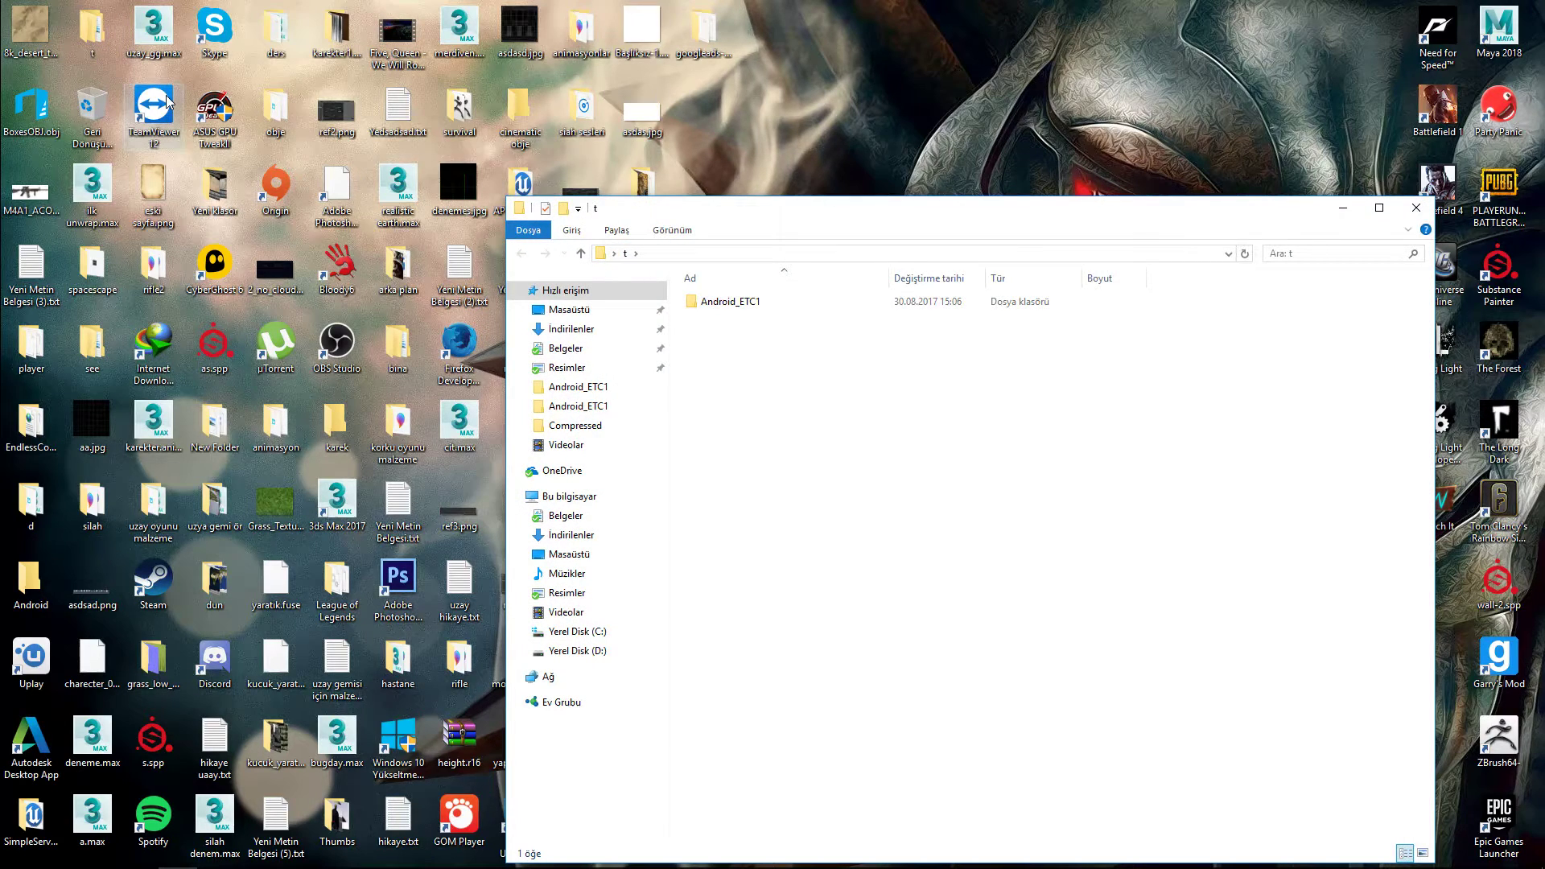
double_click(724, 302)
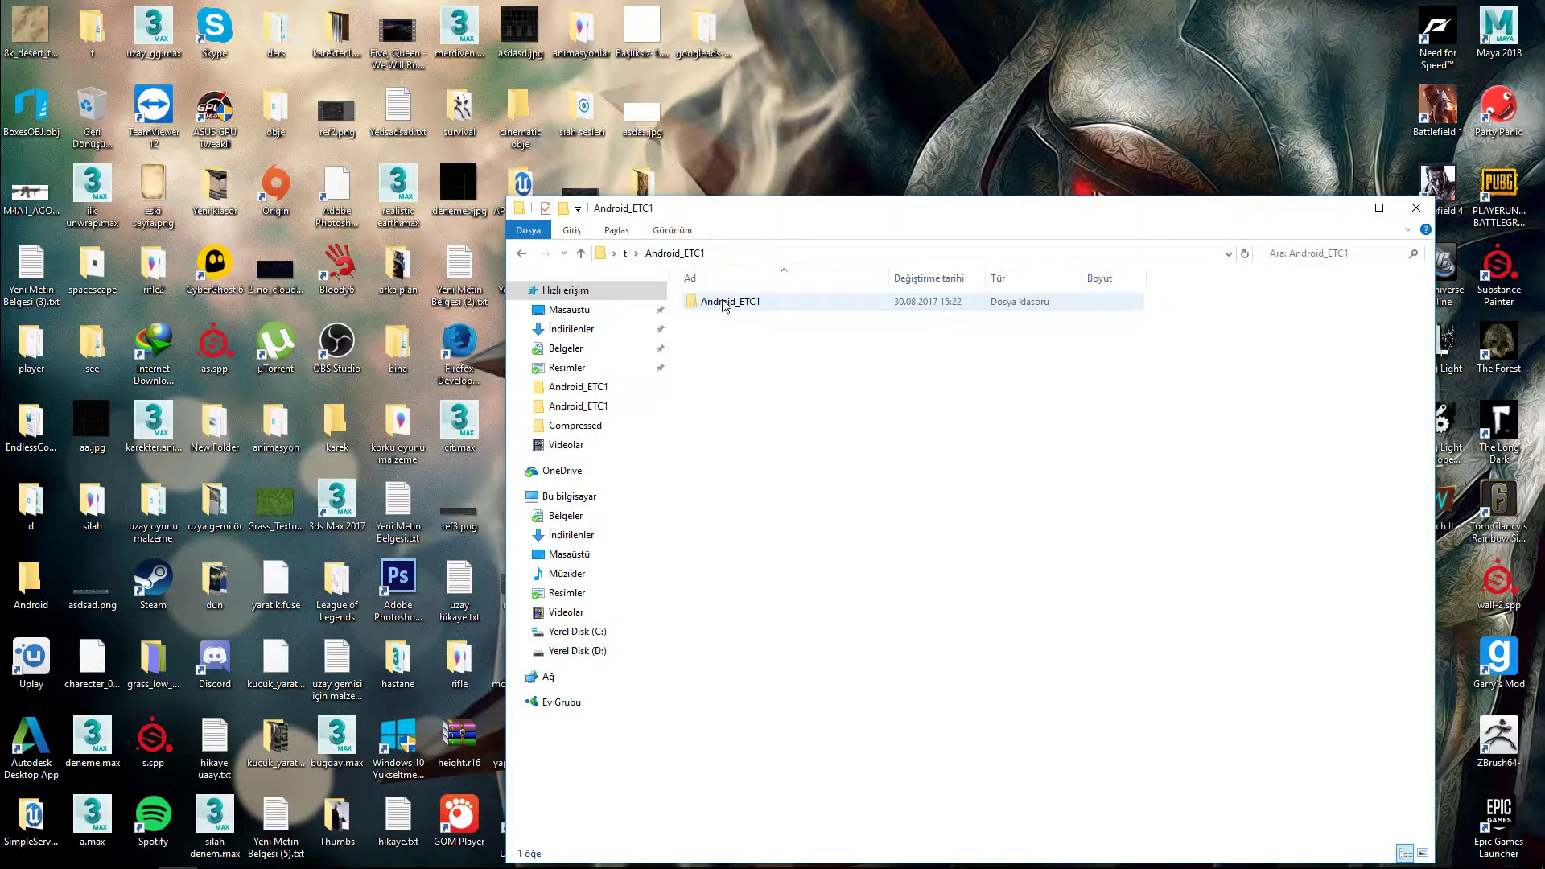
double_click(725, 302)
double_click(724, 302)
double_click(738, 321)
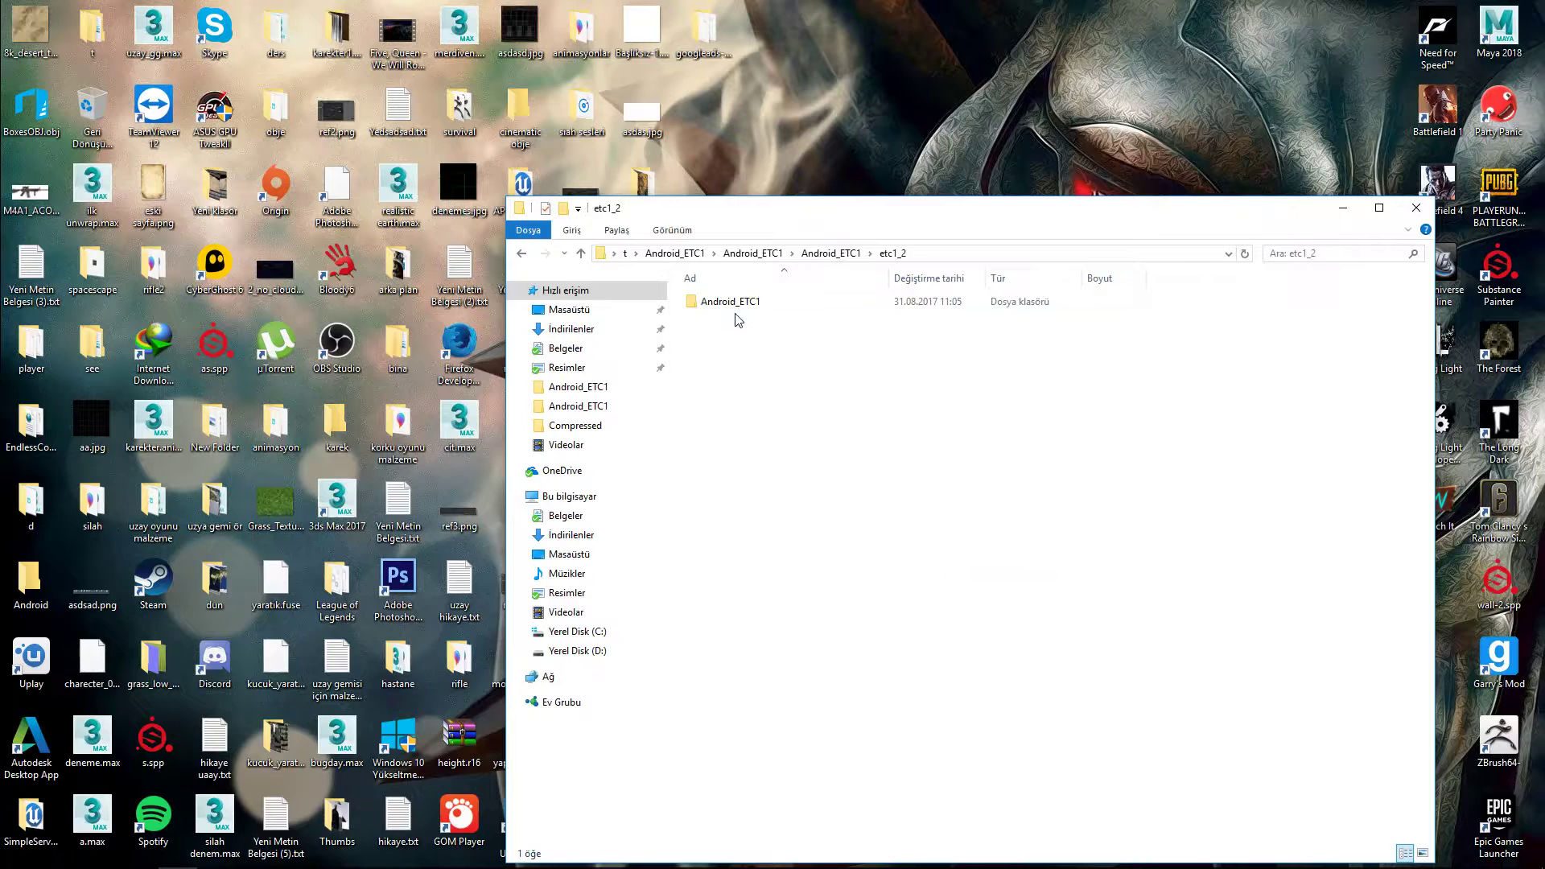
double_click(735, 309)
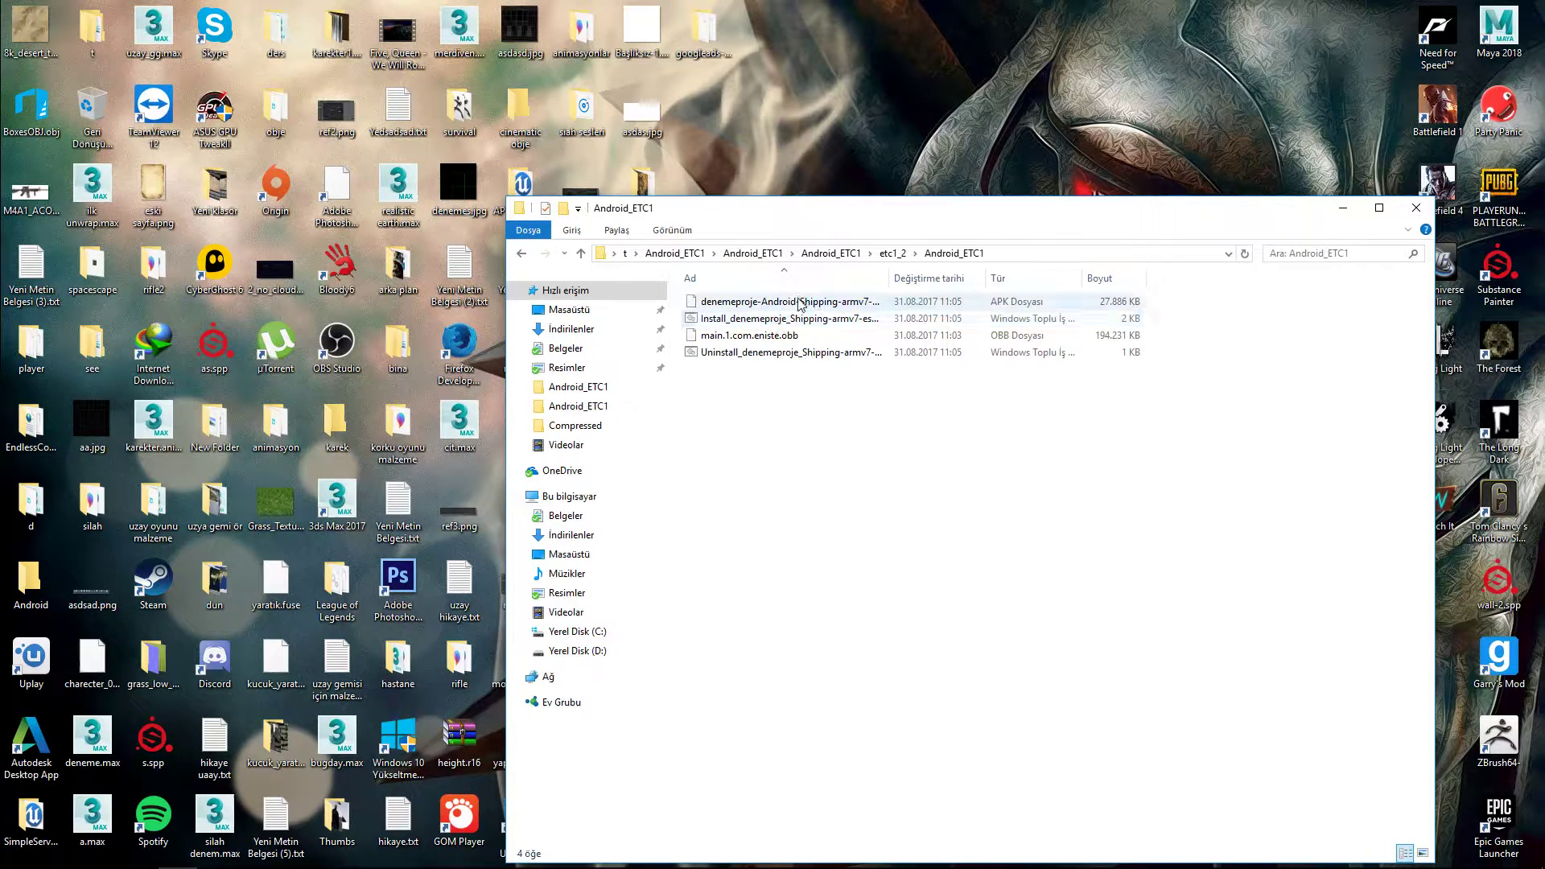
Step: Inspect the packaged APK and main.1.com.eniste.obb files, then close the folder window
click(787, 300)
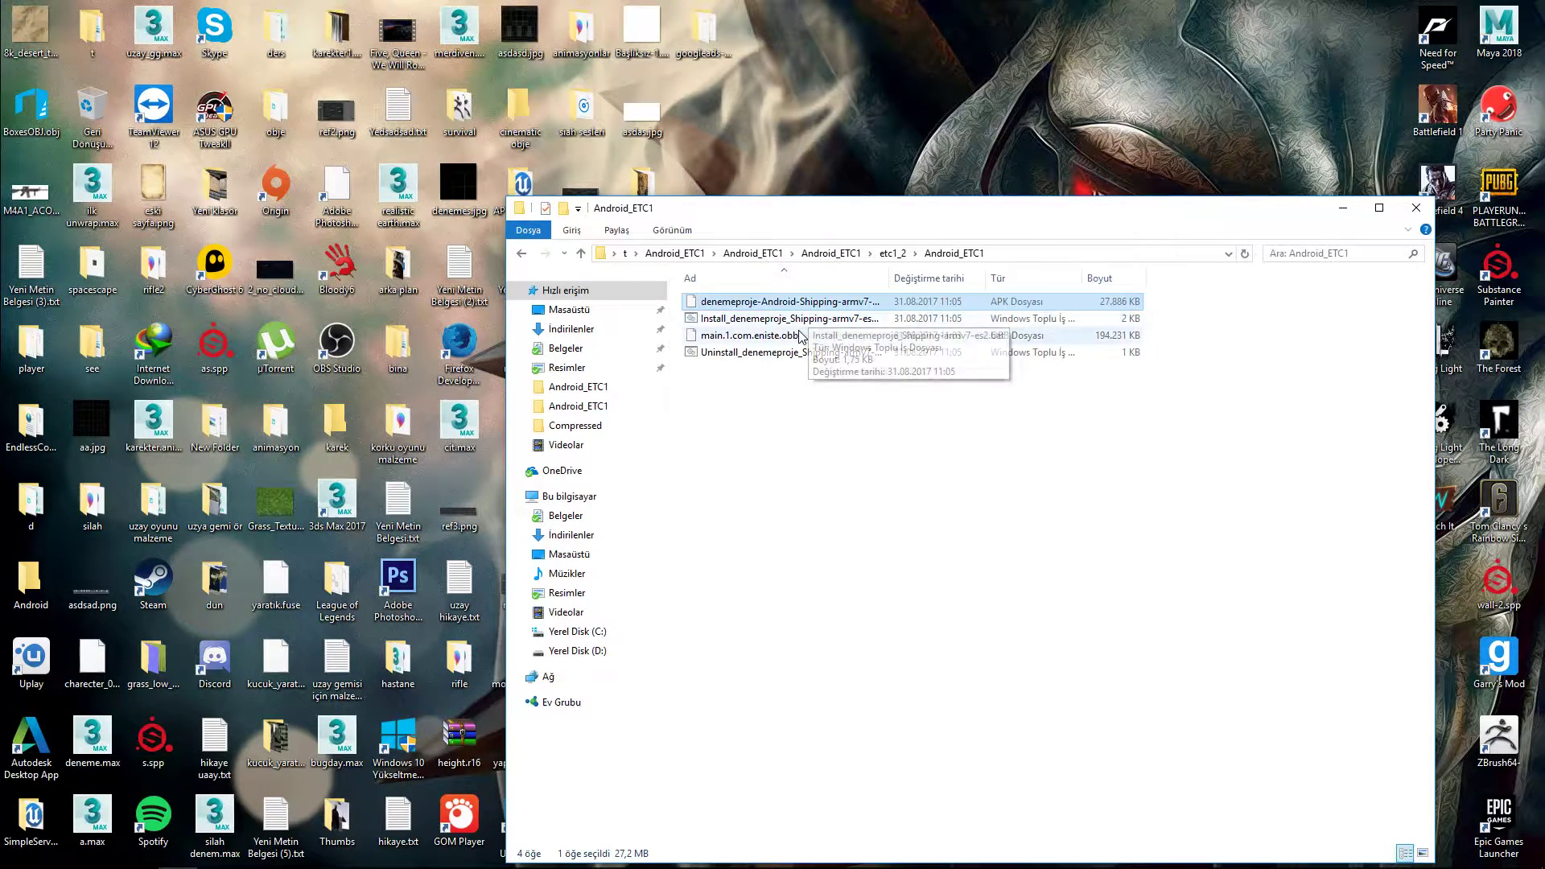
click(997, 337)
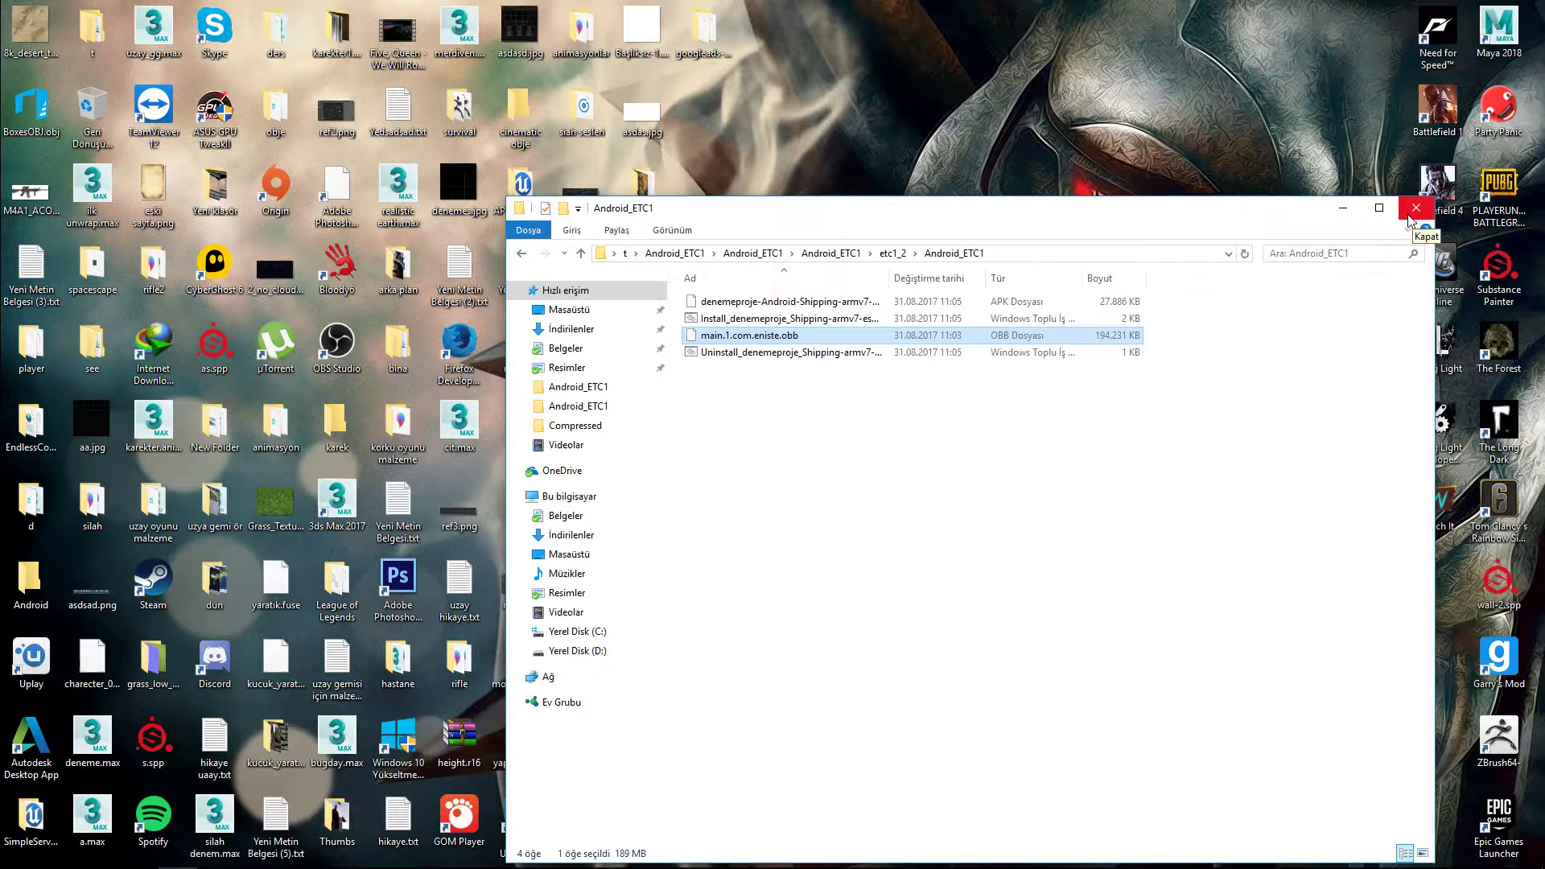
click(832, 301)
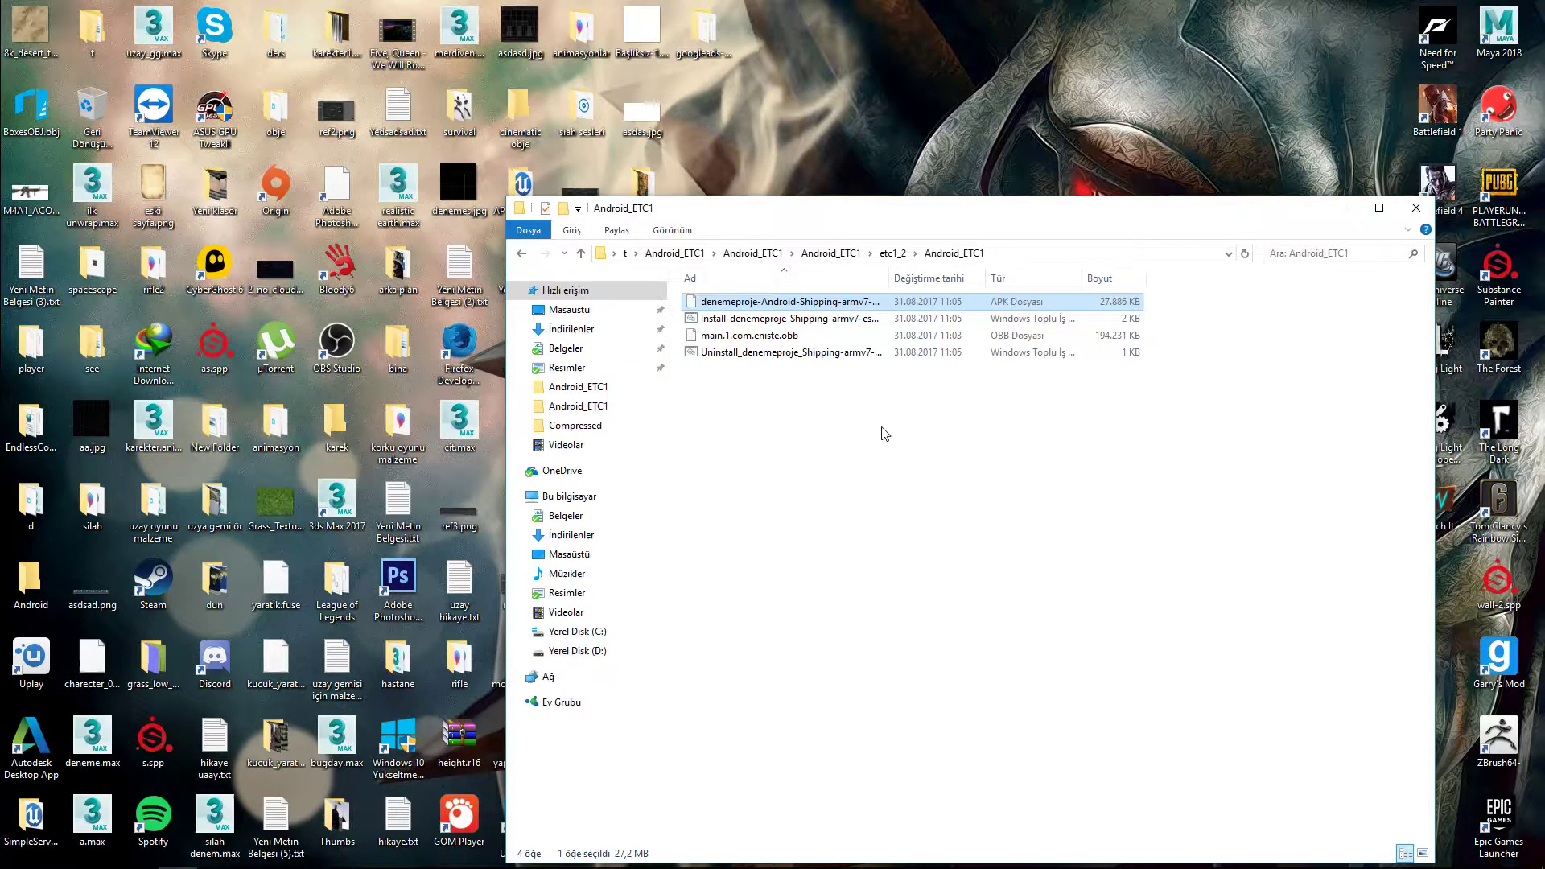
click(1113, 621)
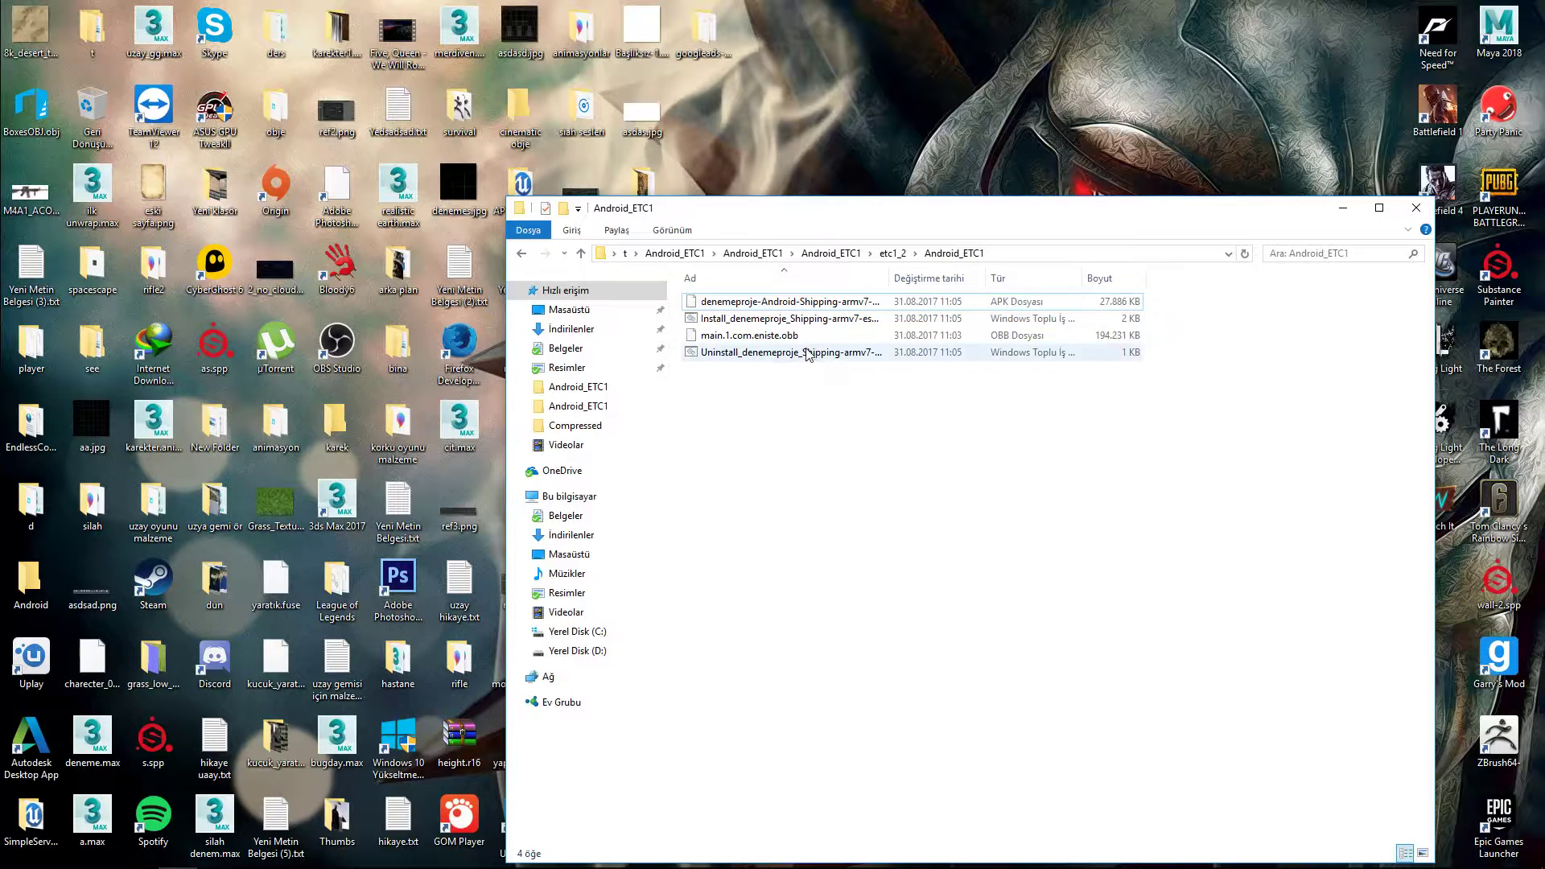
click(1401, 216)
mouse_move(465, 863)
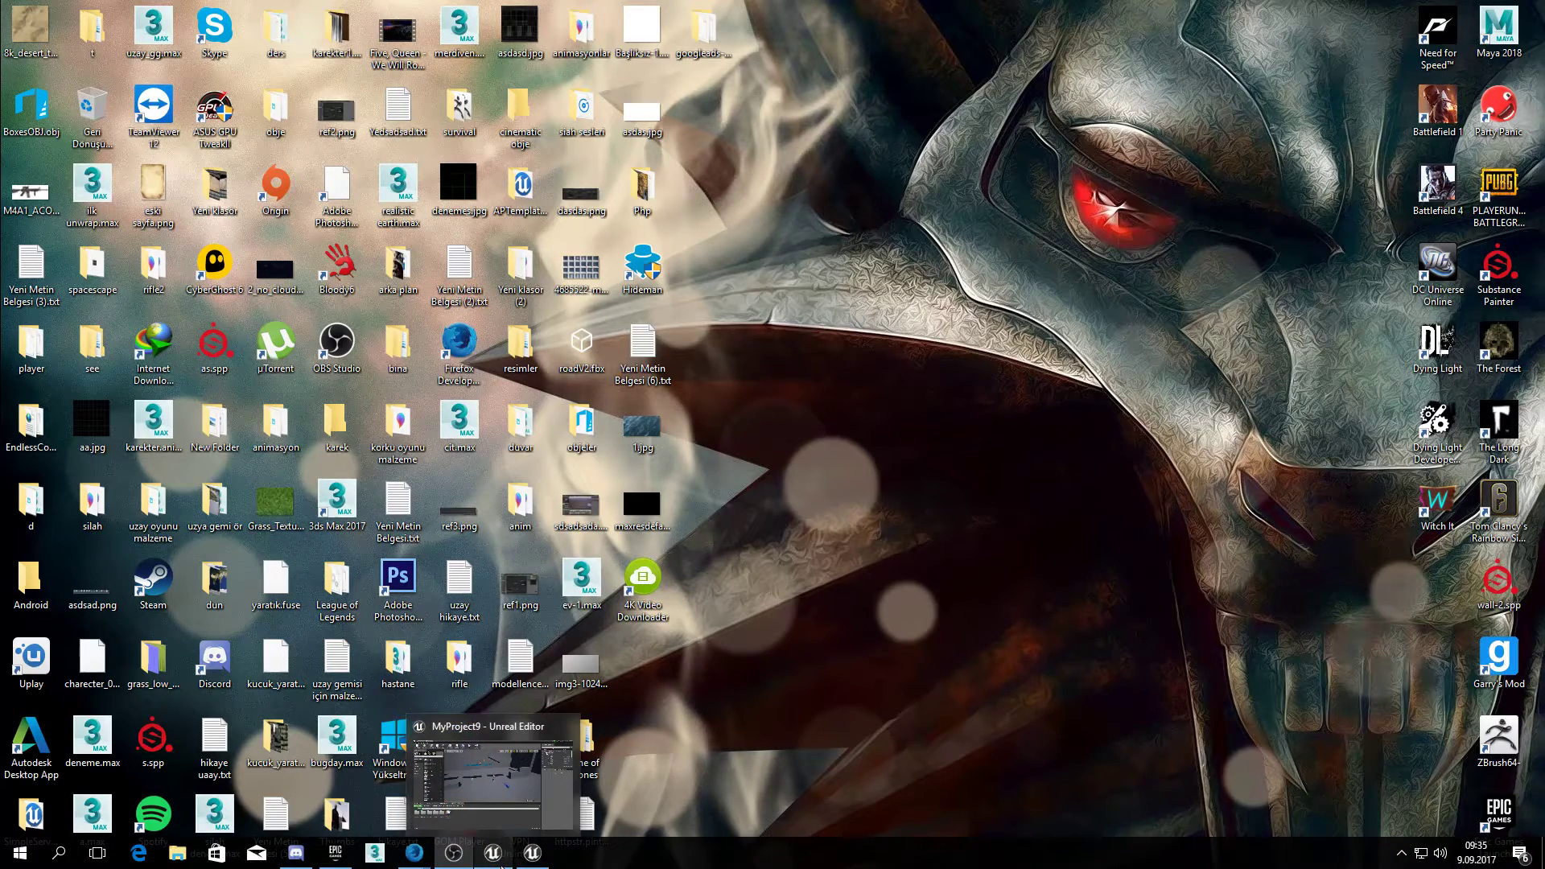
Step: Restore MyProject9 and playtest SideScrollerExampleMap, running right with D and jumping with Space, then stop
click(501, 865)
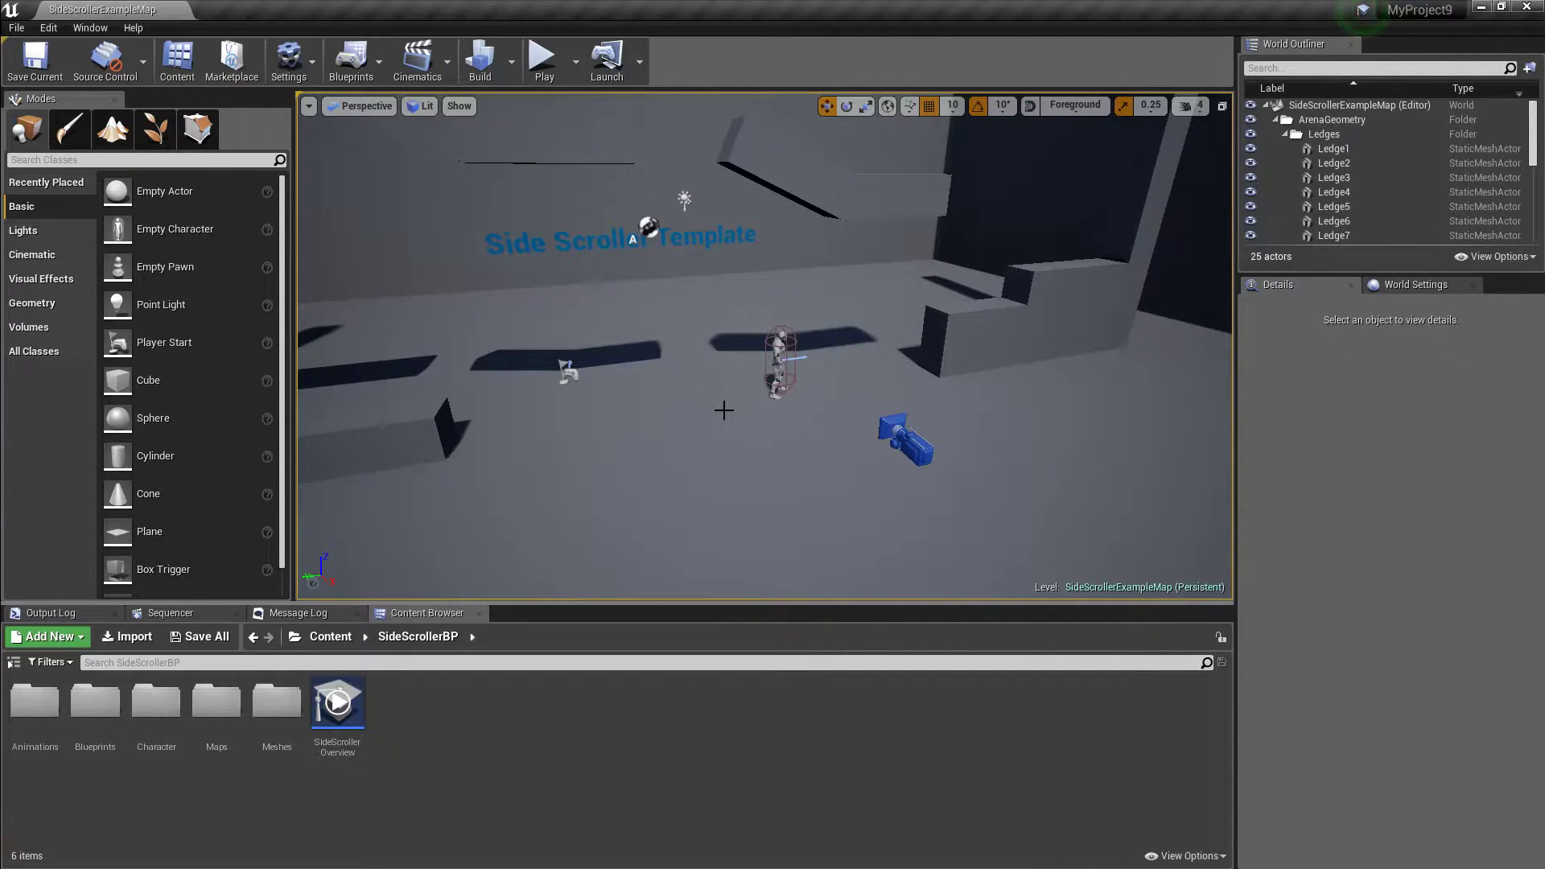
right_drag(708, 434, 707, 419)
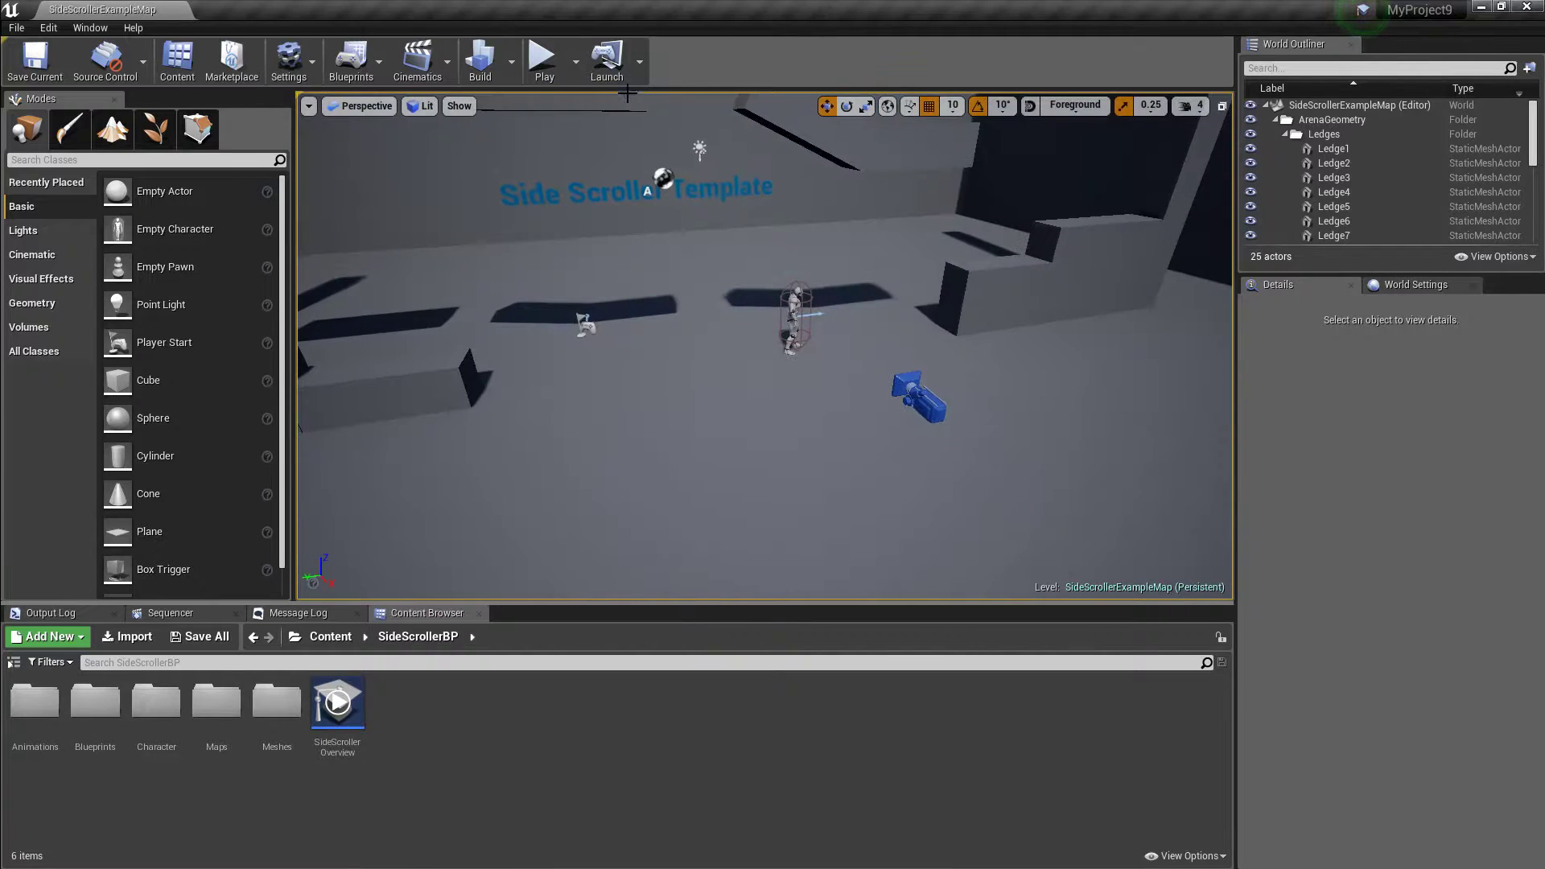
key(alt+p)
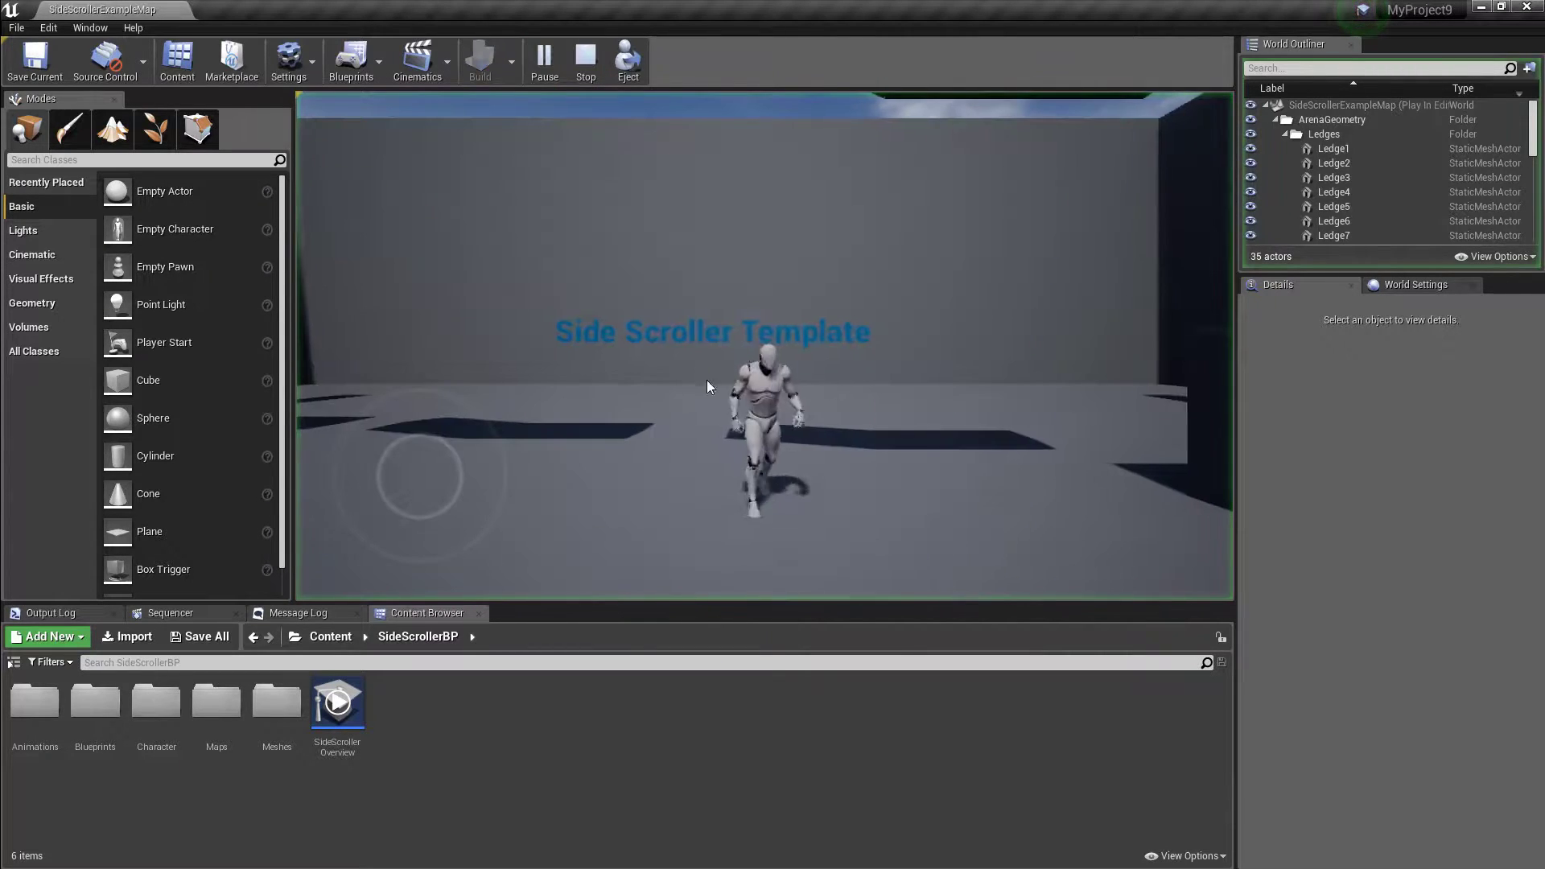
key(space)
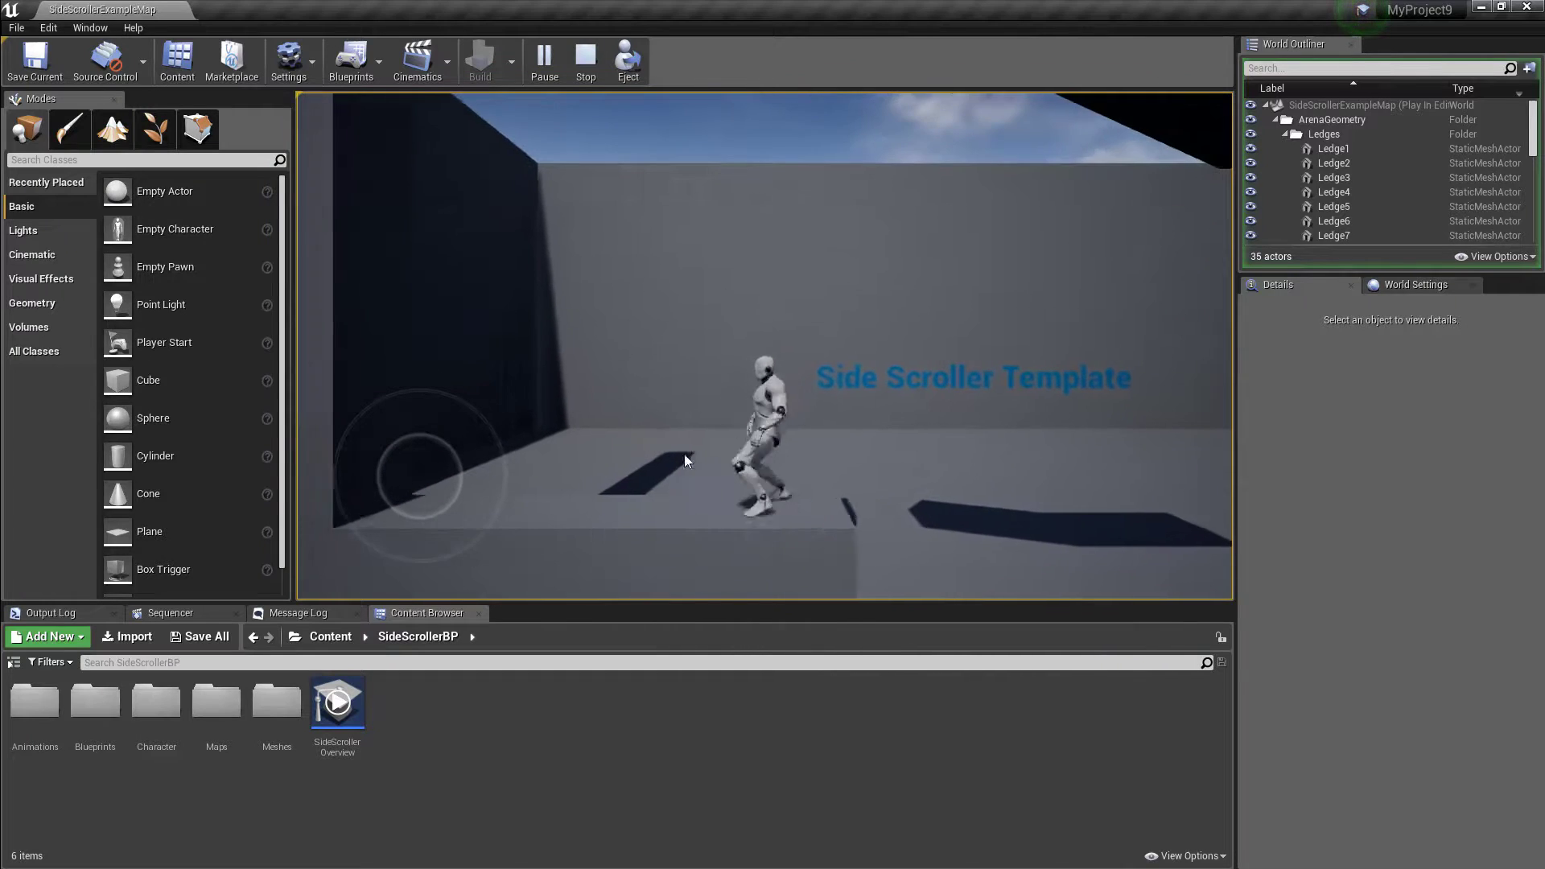
key(d)
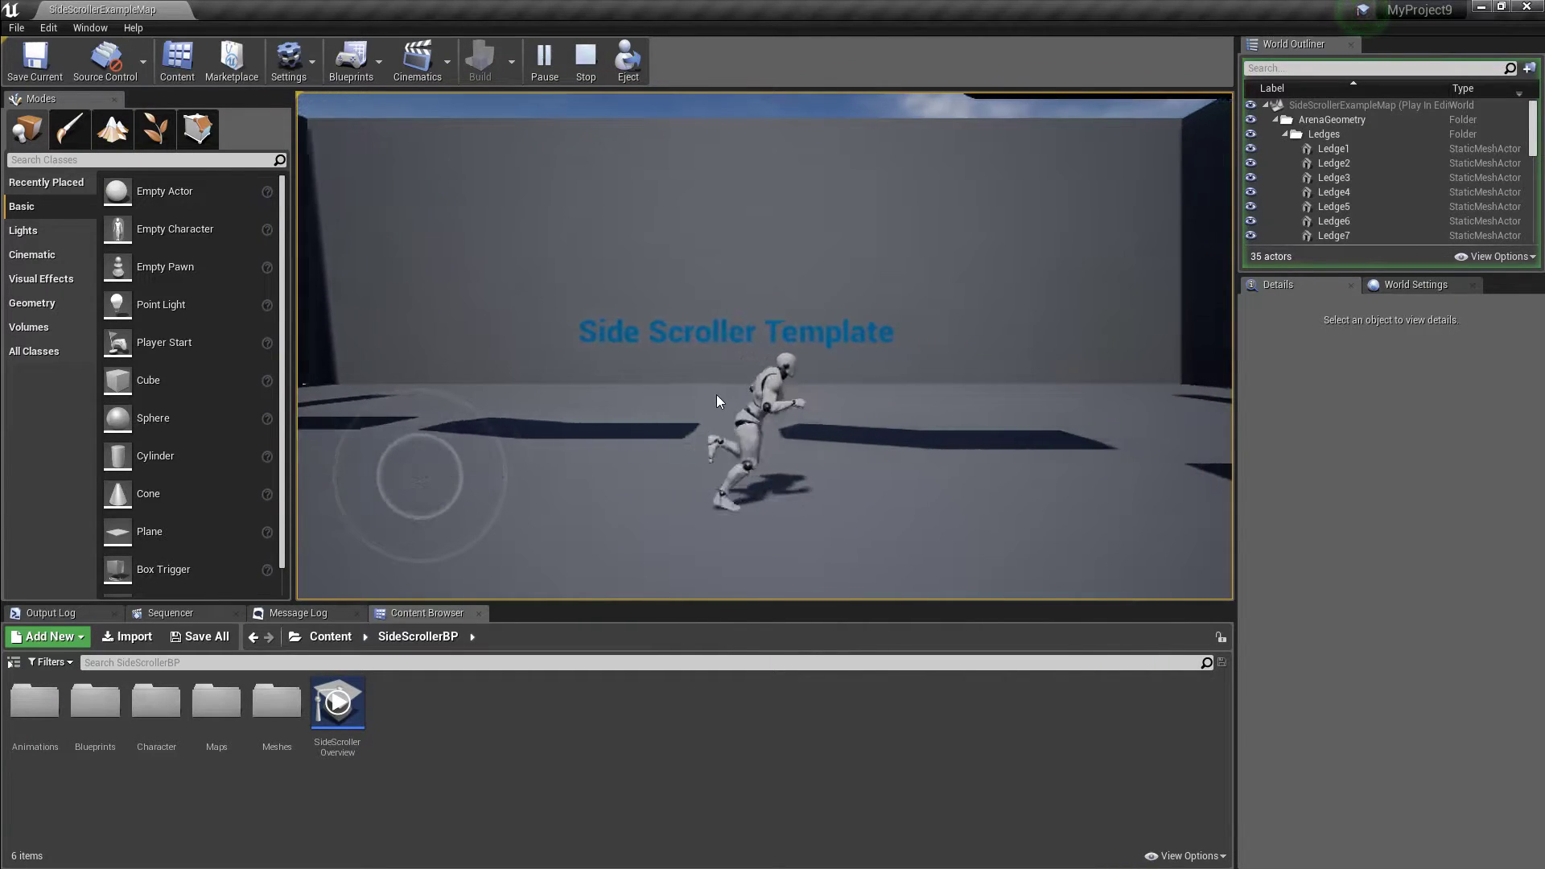
key(space)
key(space)
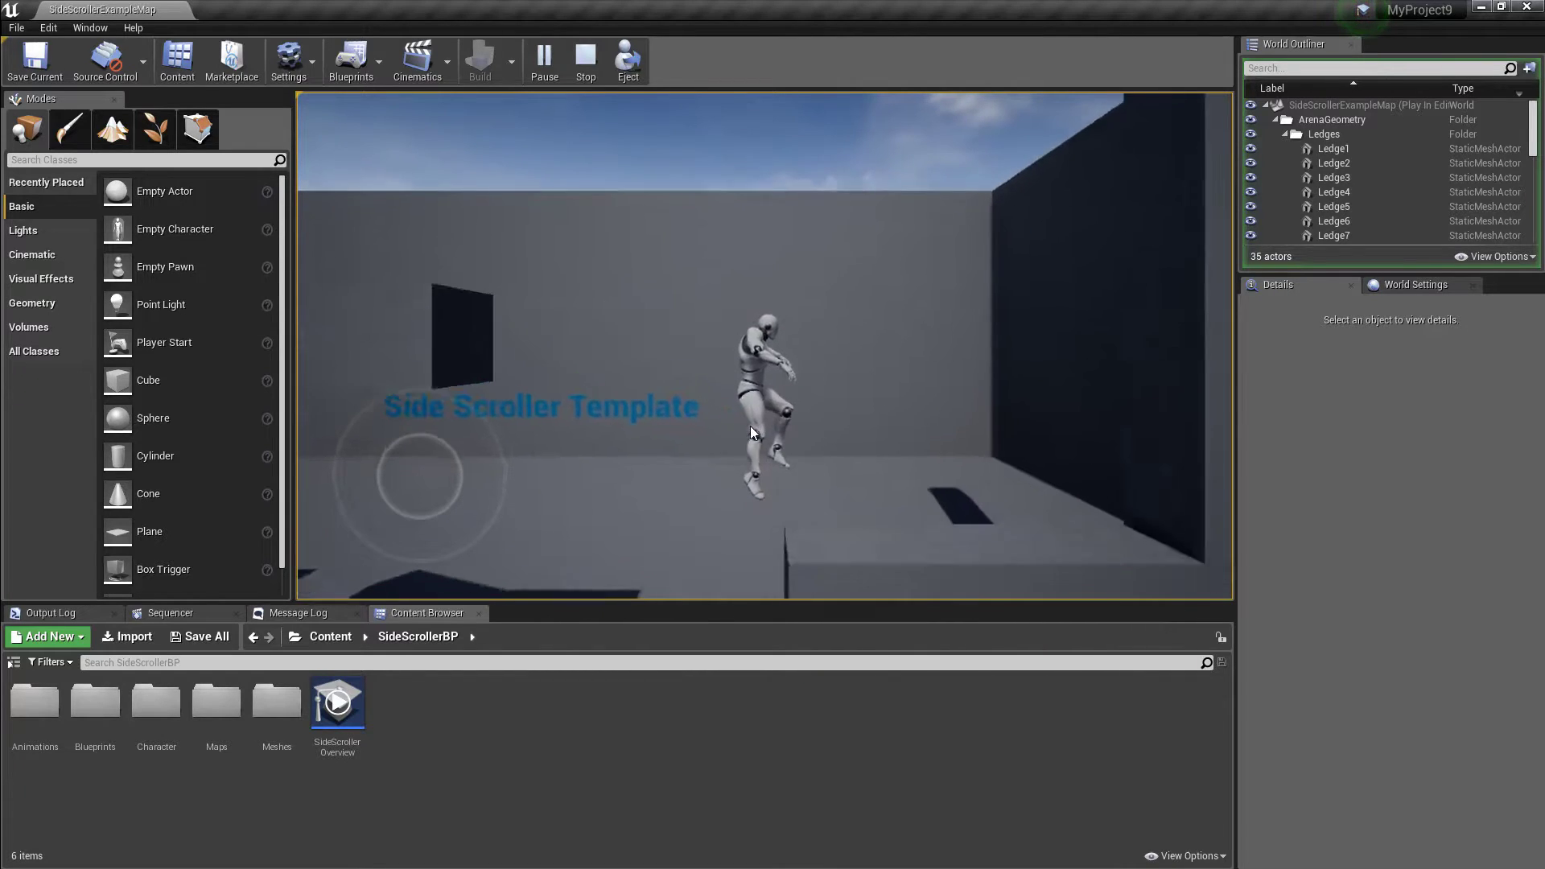
key(space)
key(space)
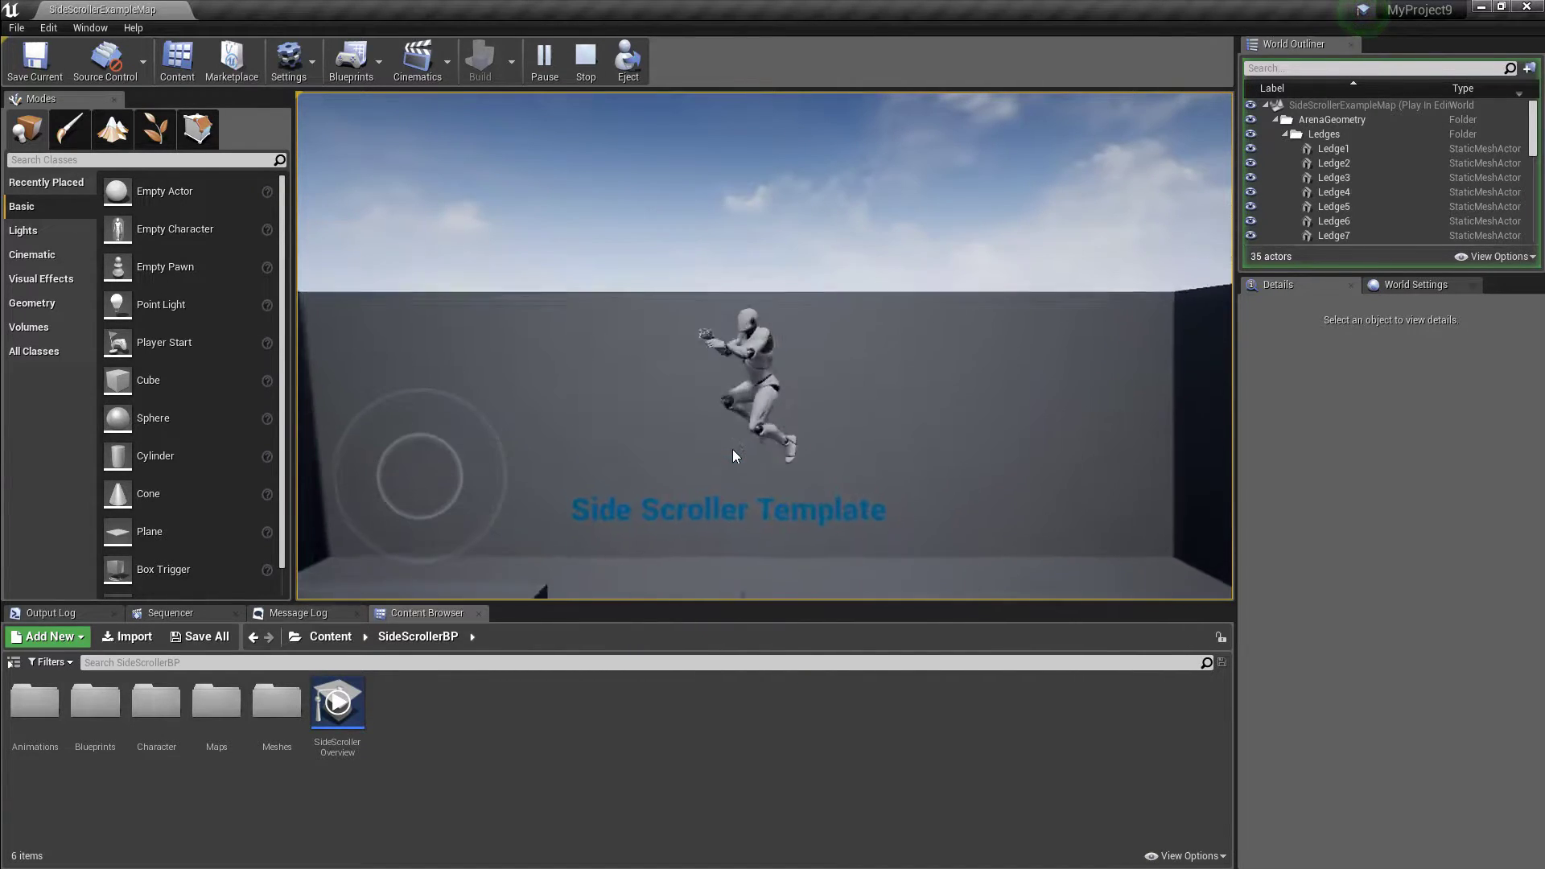
key(space)
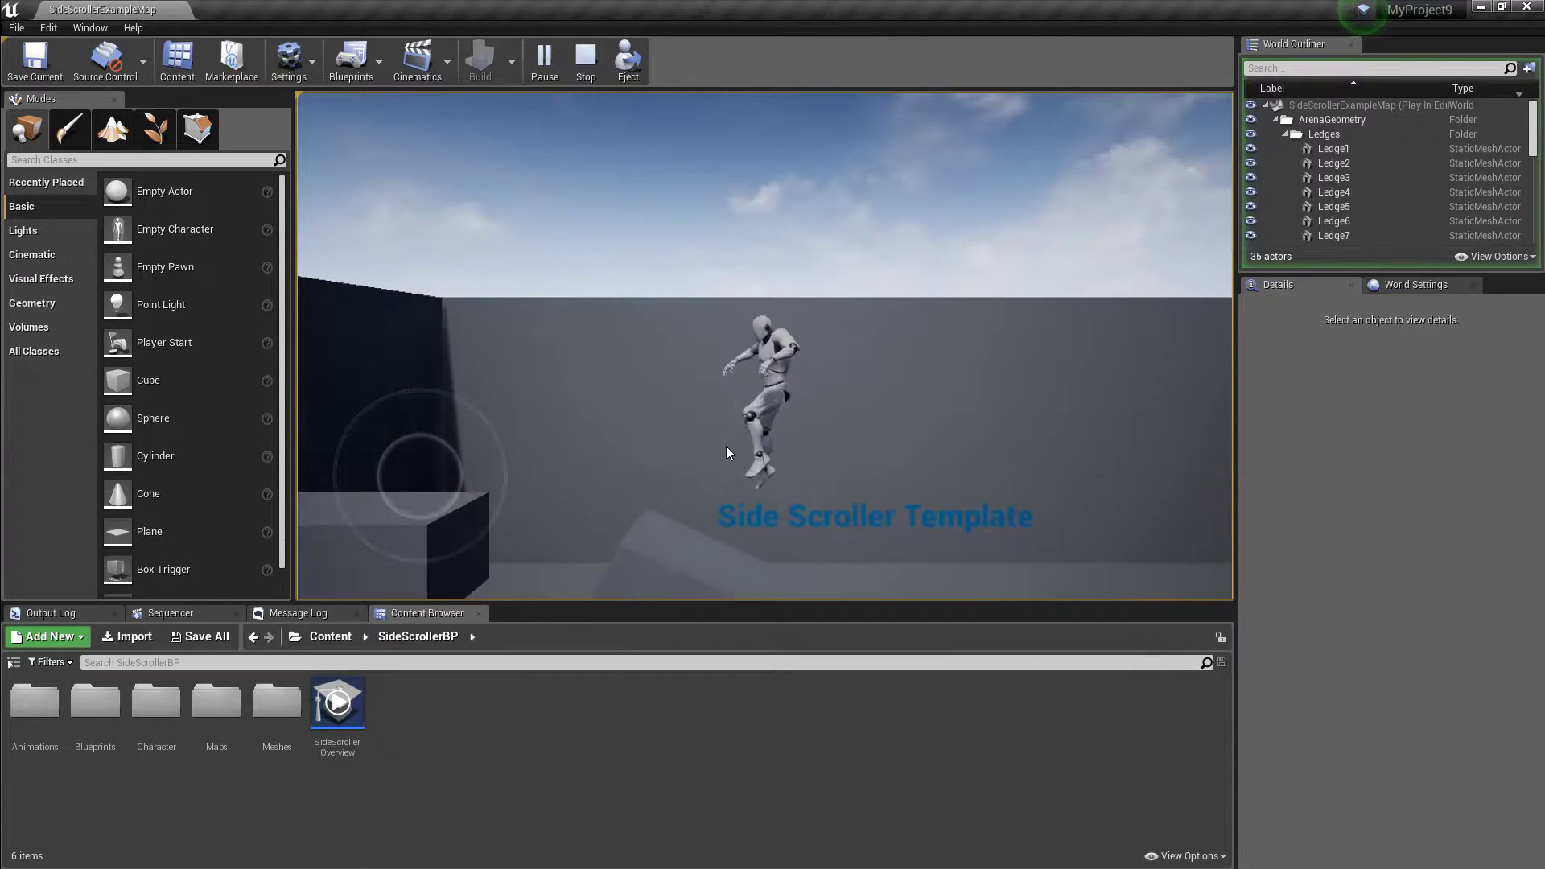
key(Escape)
Step: Frame the view on Wall3 and show the Lights category in the Modes panel
click(688, 392)
key(f)
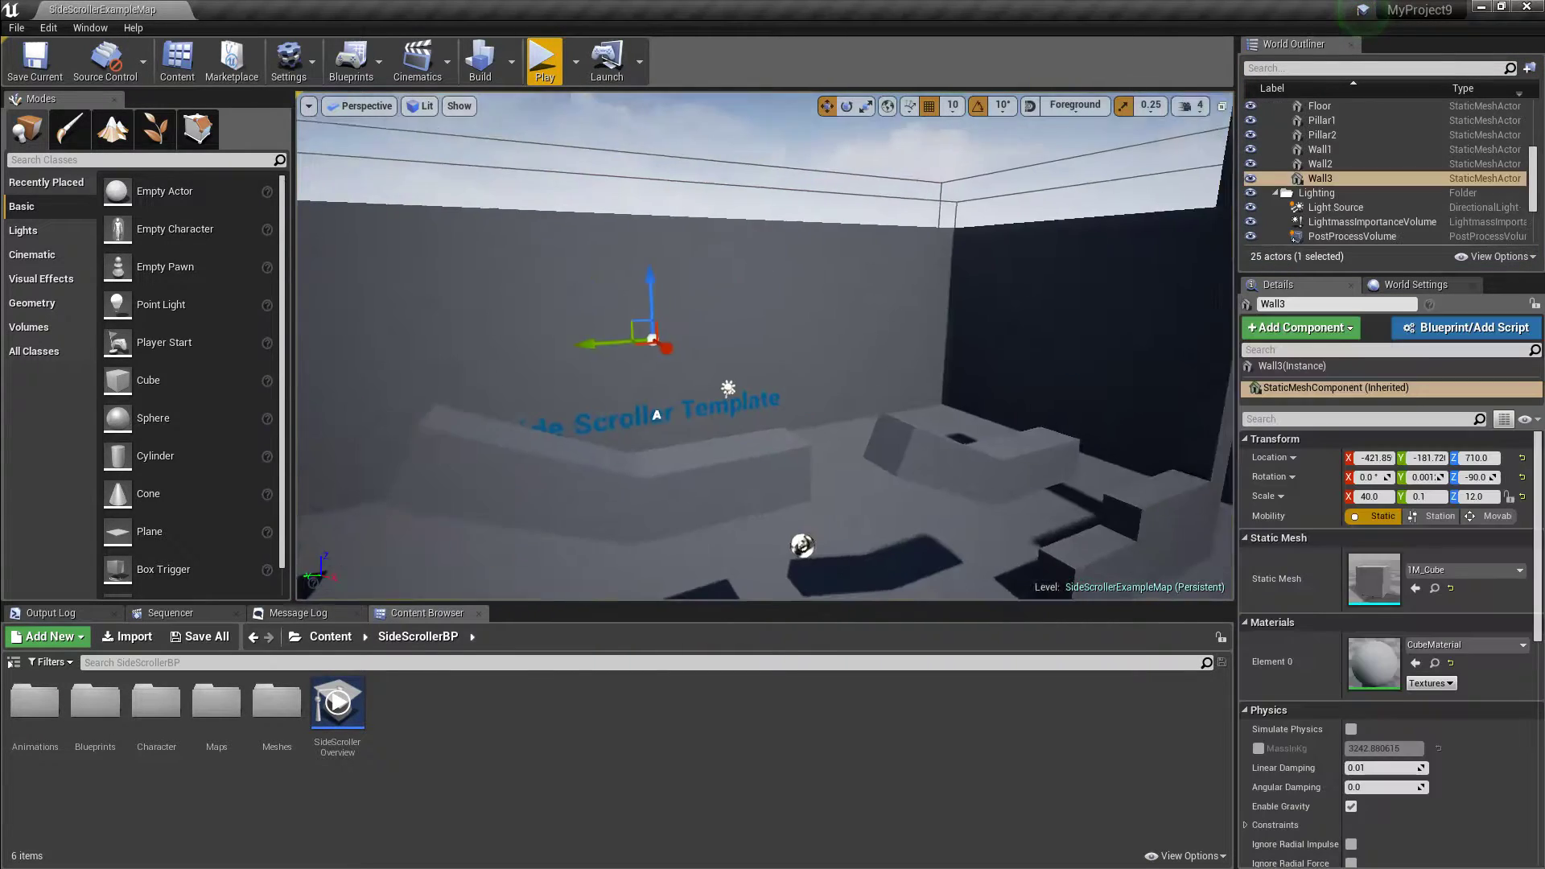
click(17, 29)
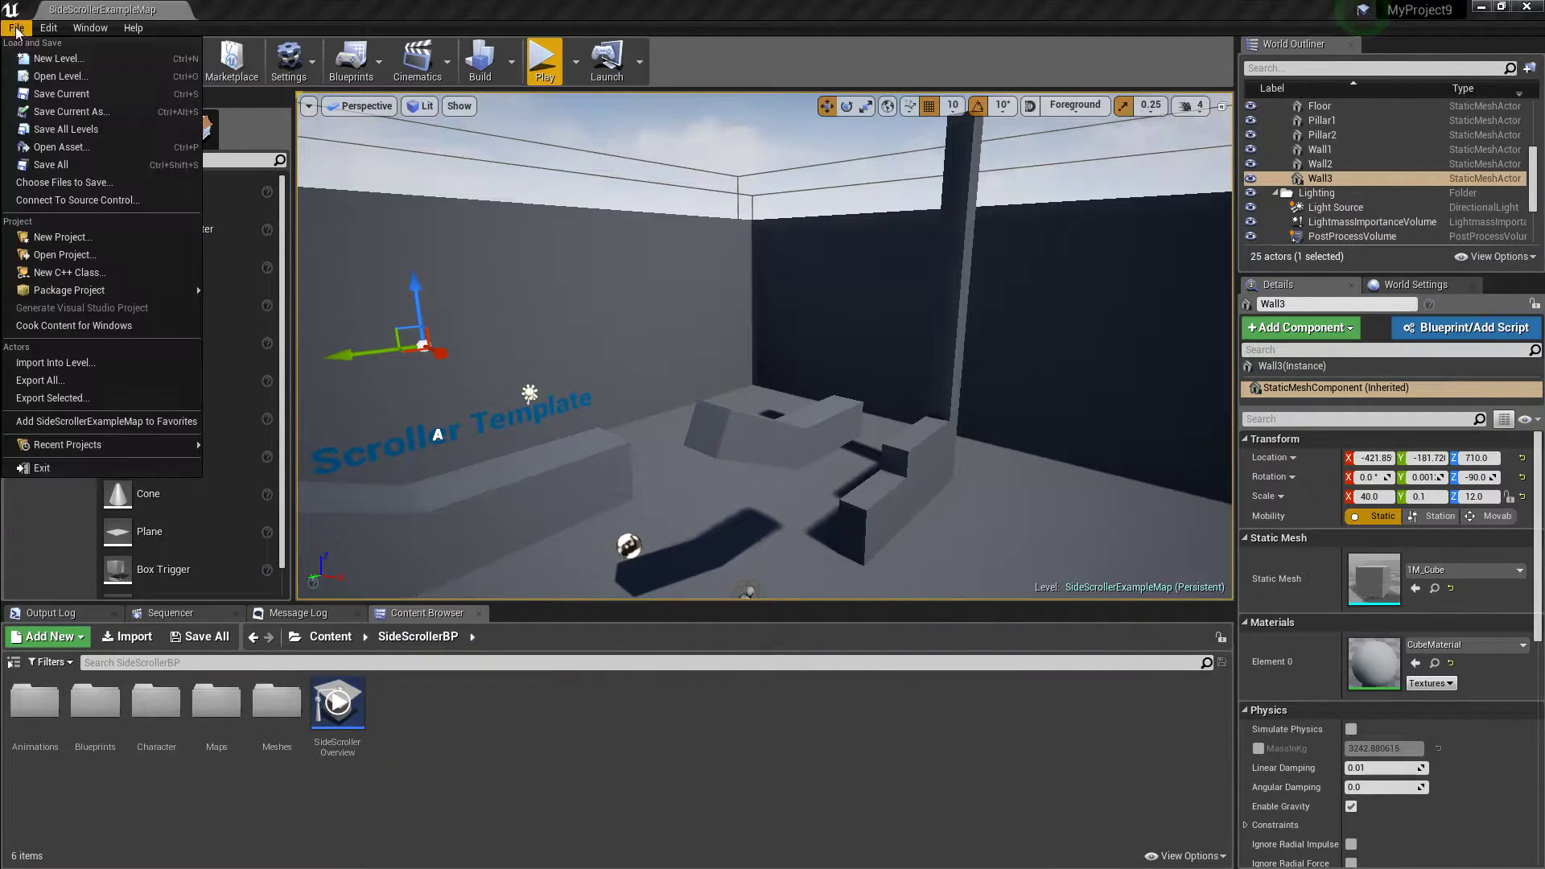
click(402, 8)
click(22, 232)
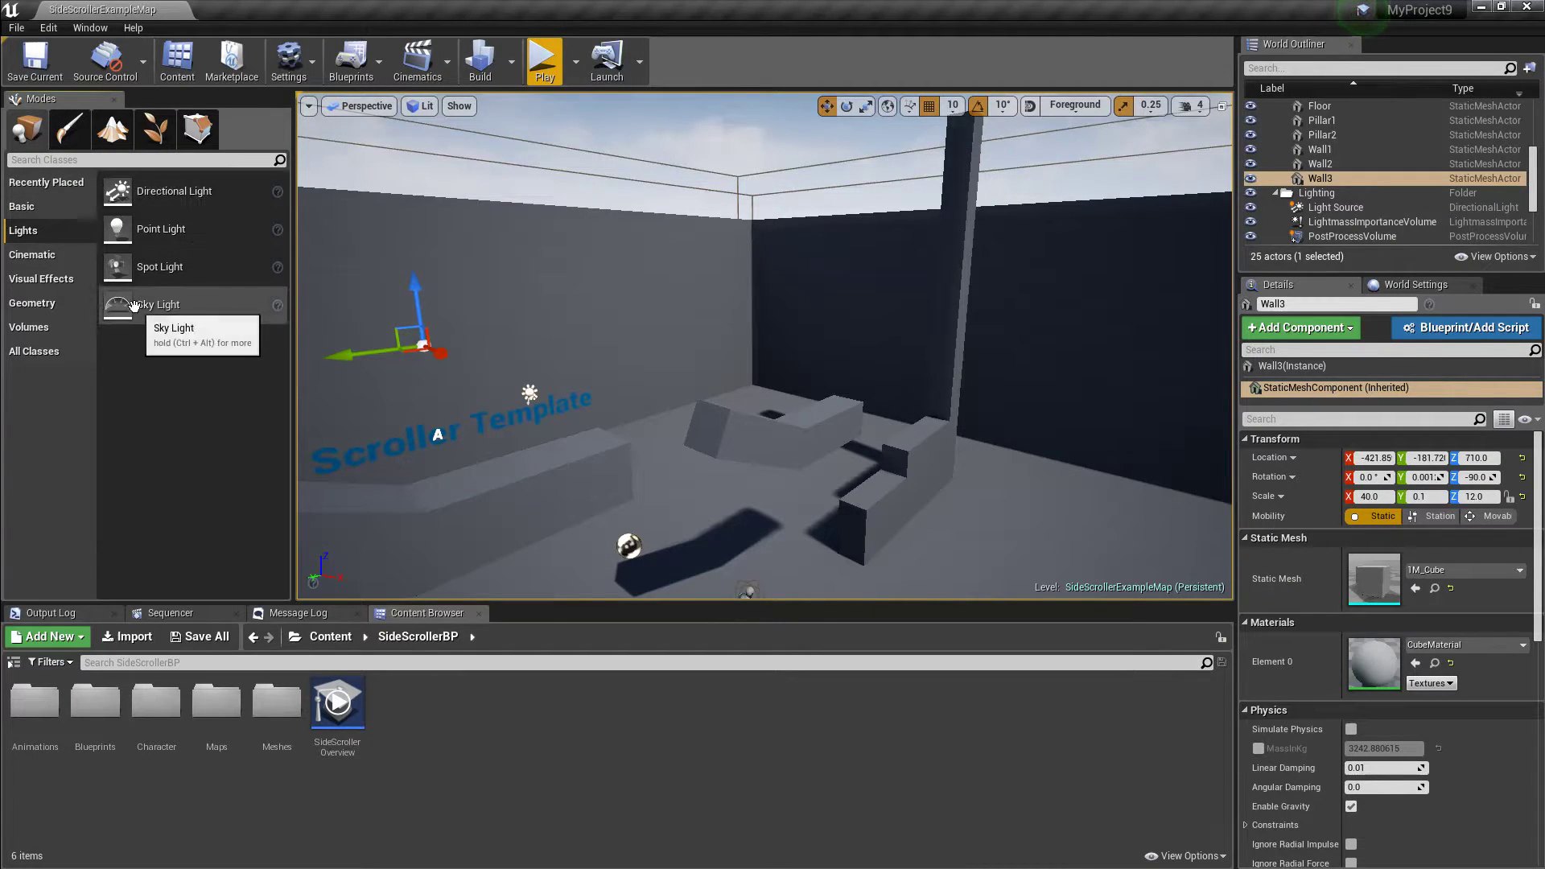
Step: Fly the viewport camera up over the steps toward the level's centre
drag(707, 301, 700, 266)
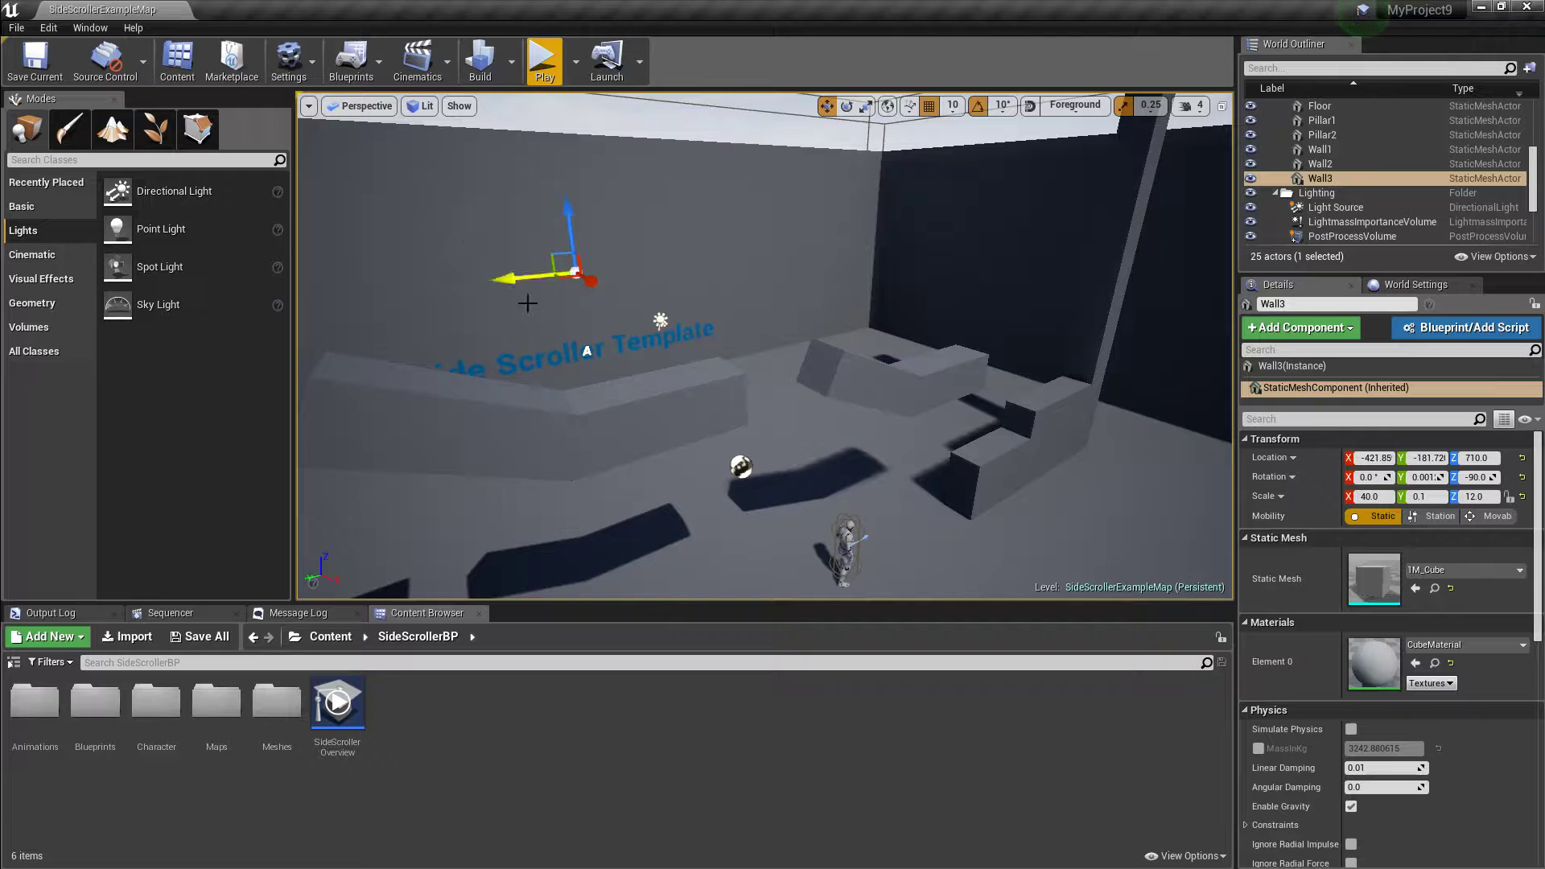
mouse_move(842, 364)
right_down()
mouse_move(842, 451)
mouse_move(842, 273)
right_up()
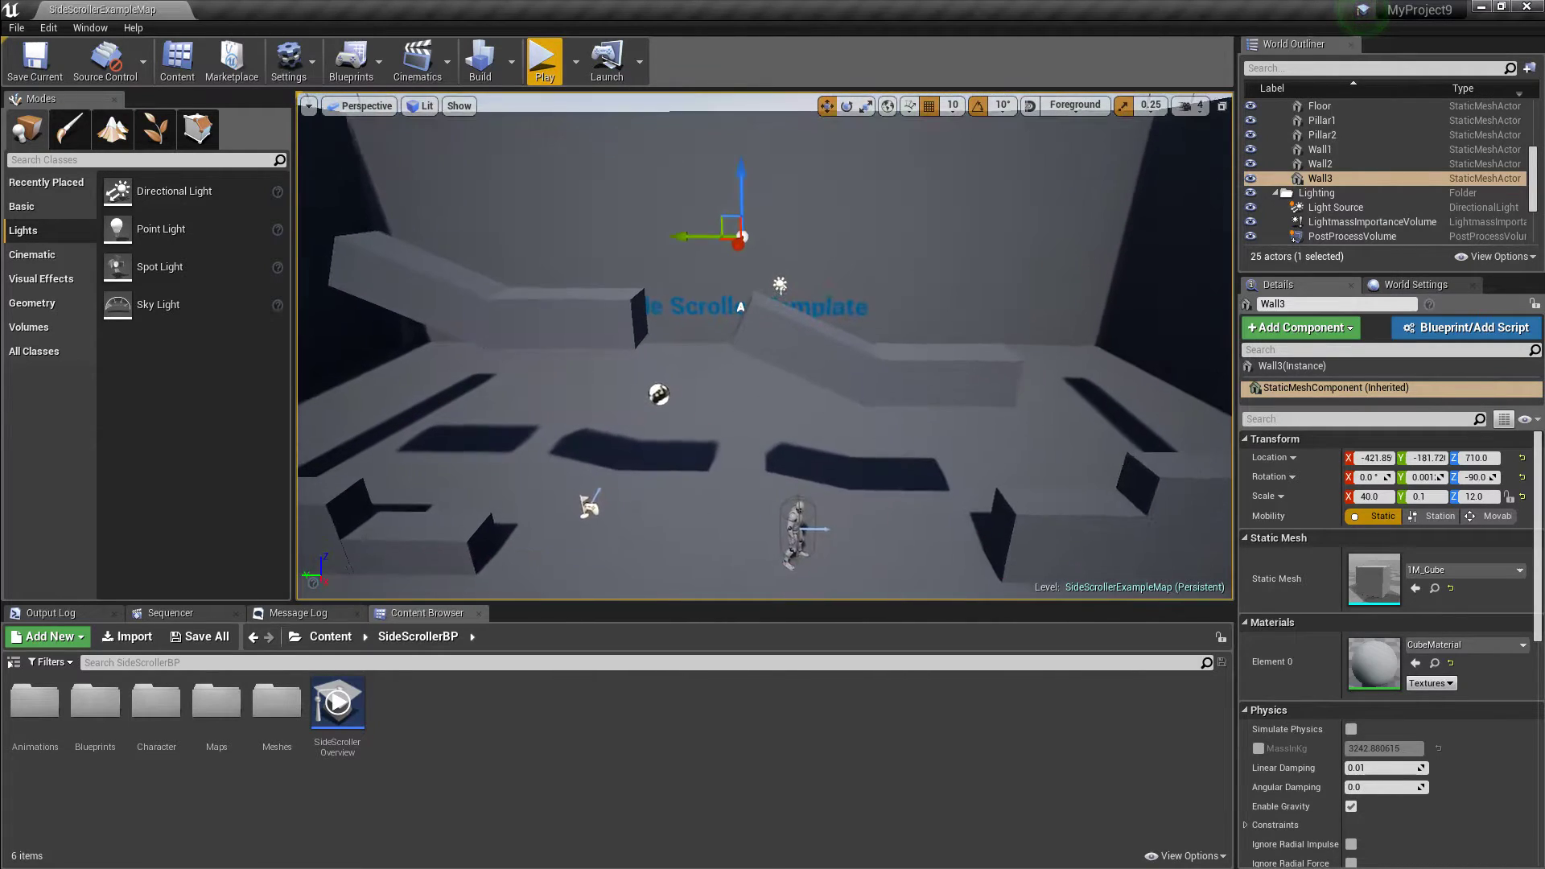
right_drag(448, 152, 448, 152)
Step: Switch the viewport to Shader Complexity and fly past the floor, pillar and floating wall
click(308, 107)
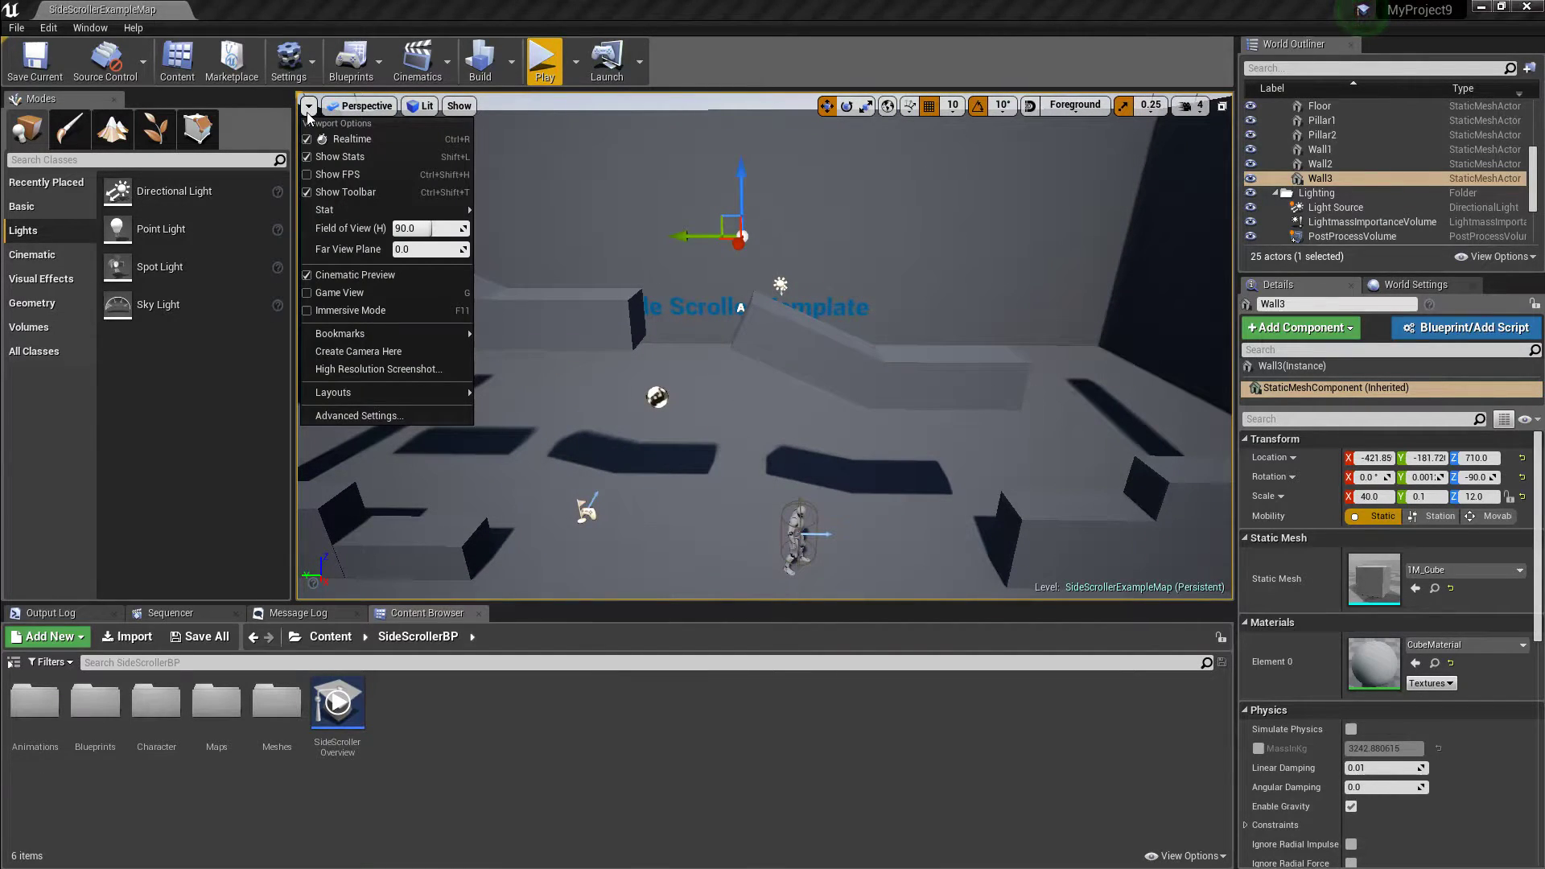
click(428, 107)
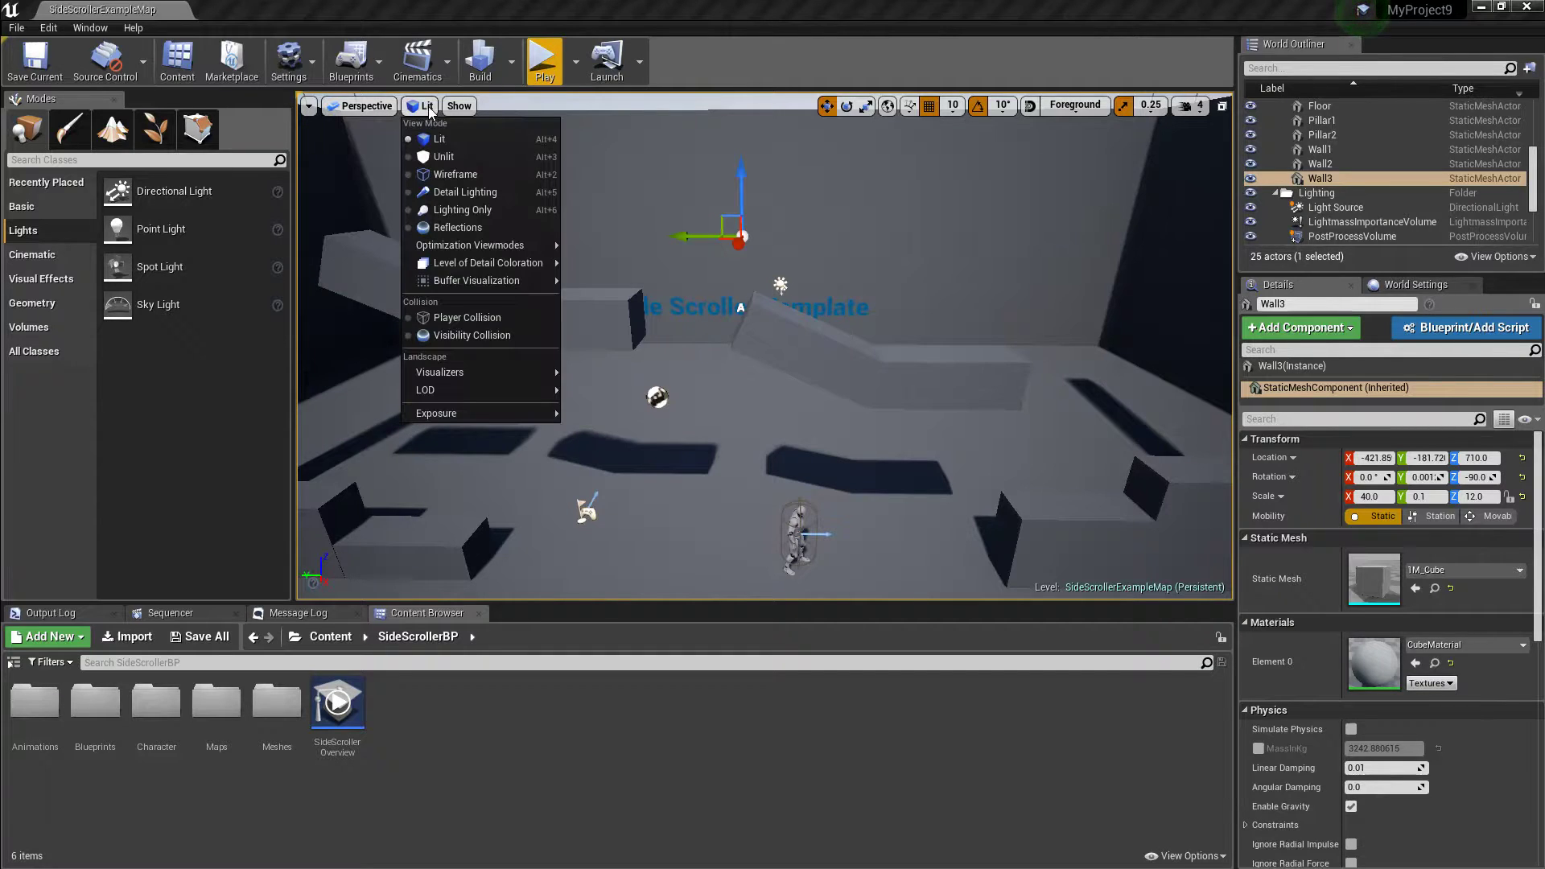
mouse_move(462, 252)
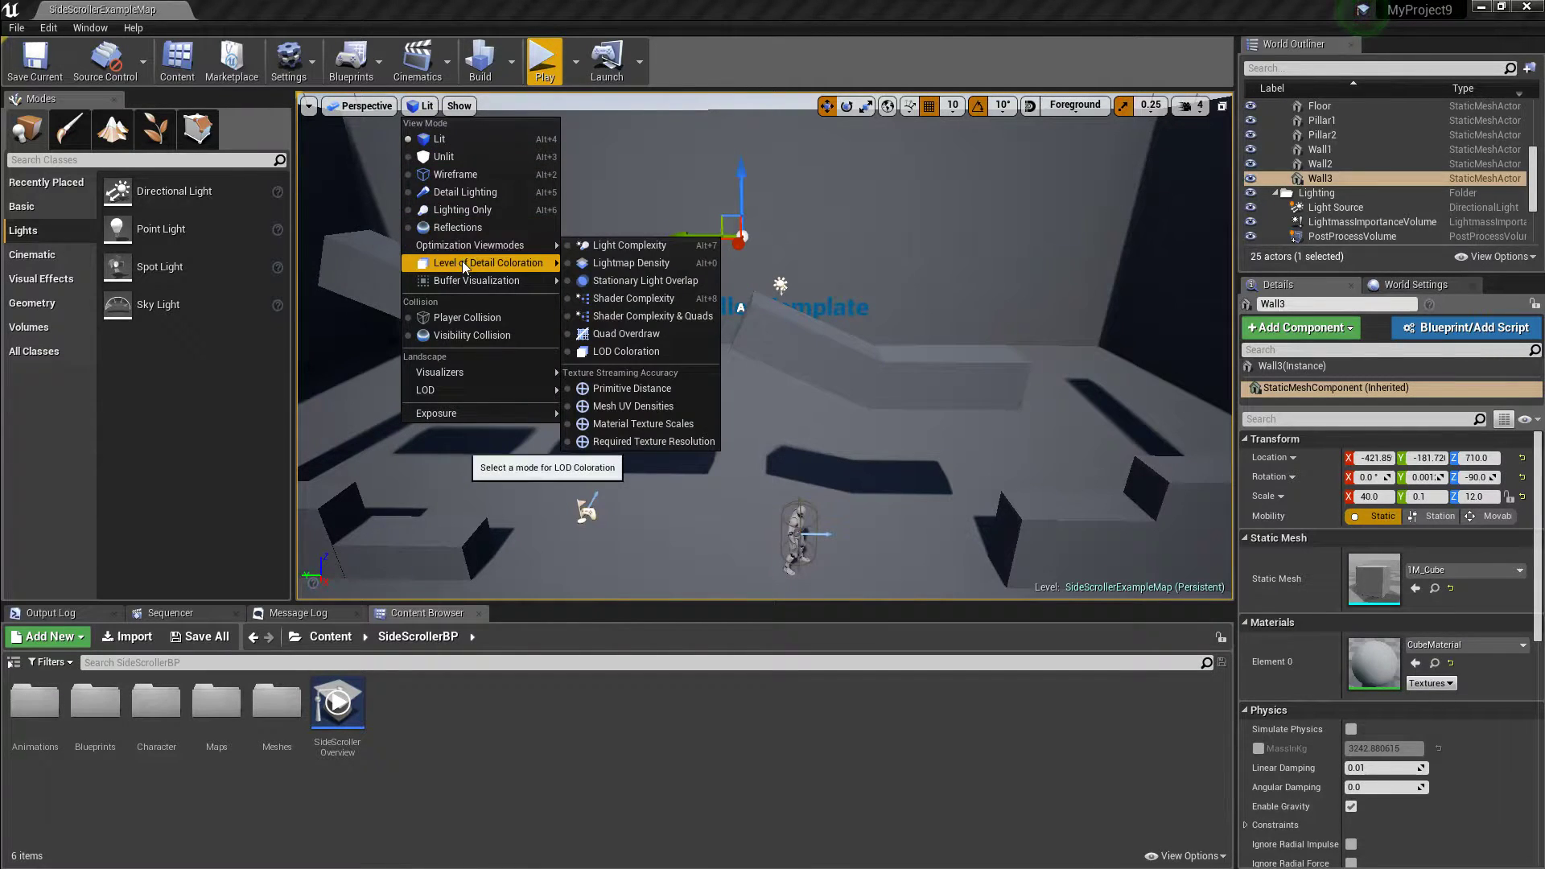
mouse_move(465, 281)
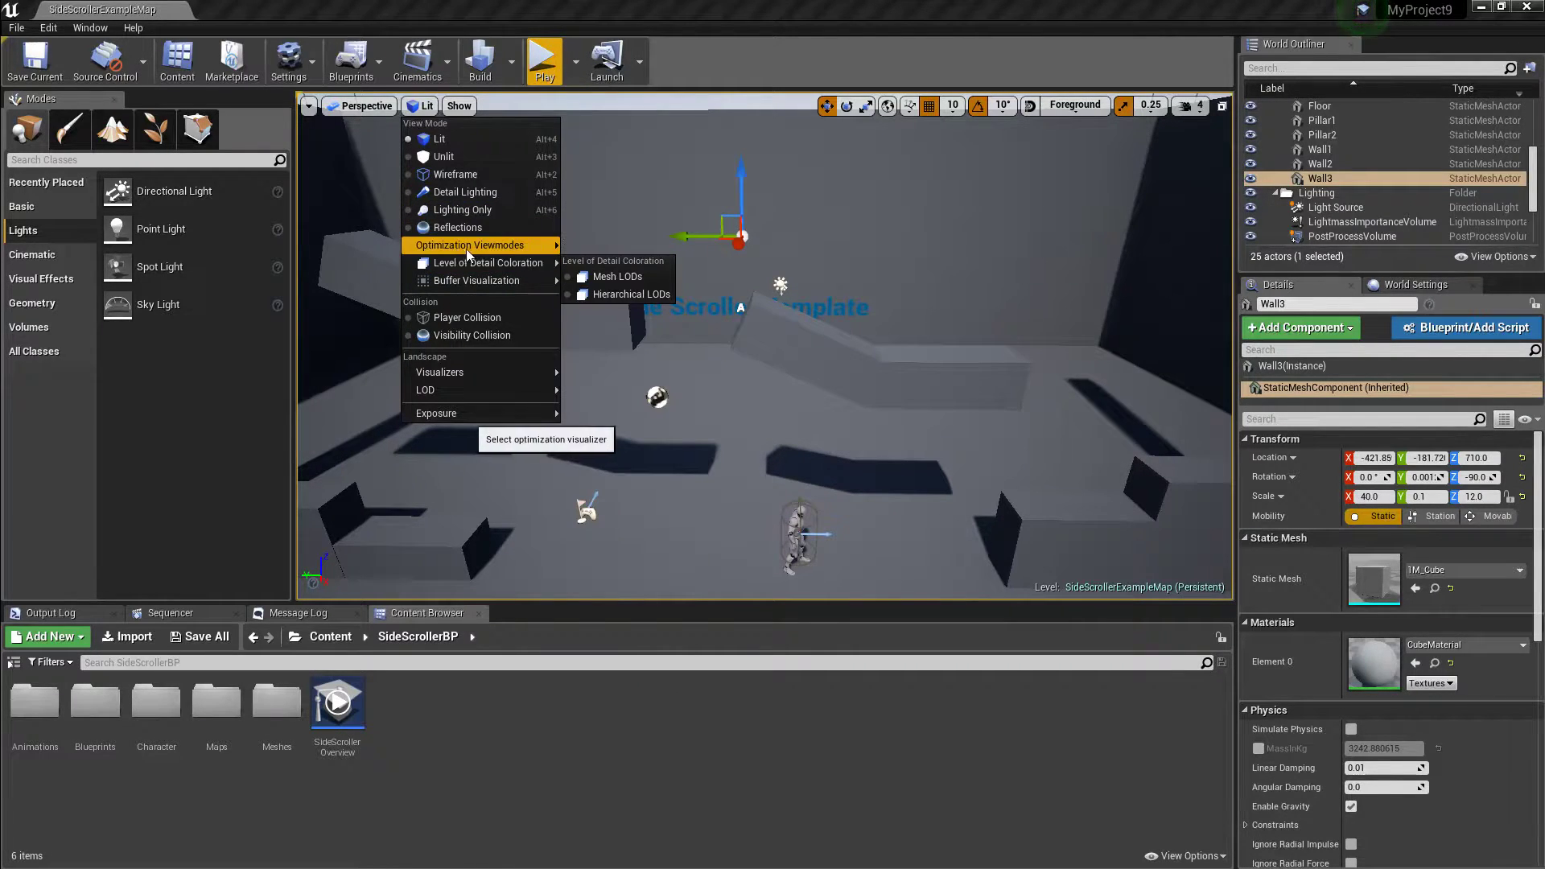
click(628, 299)
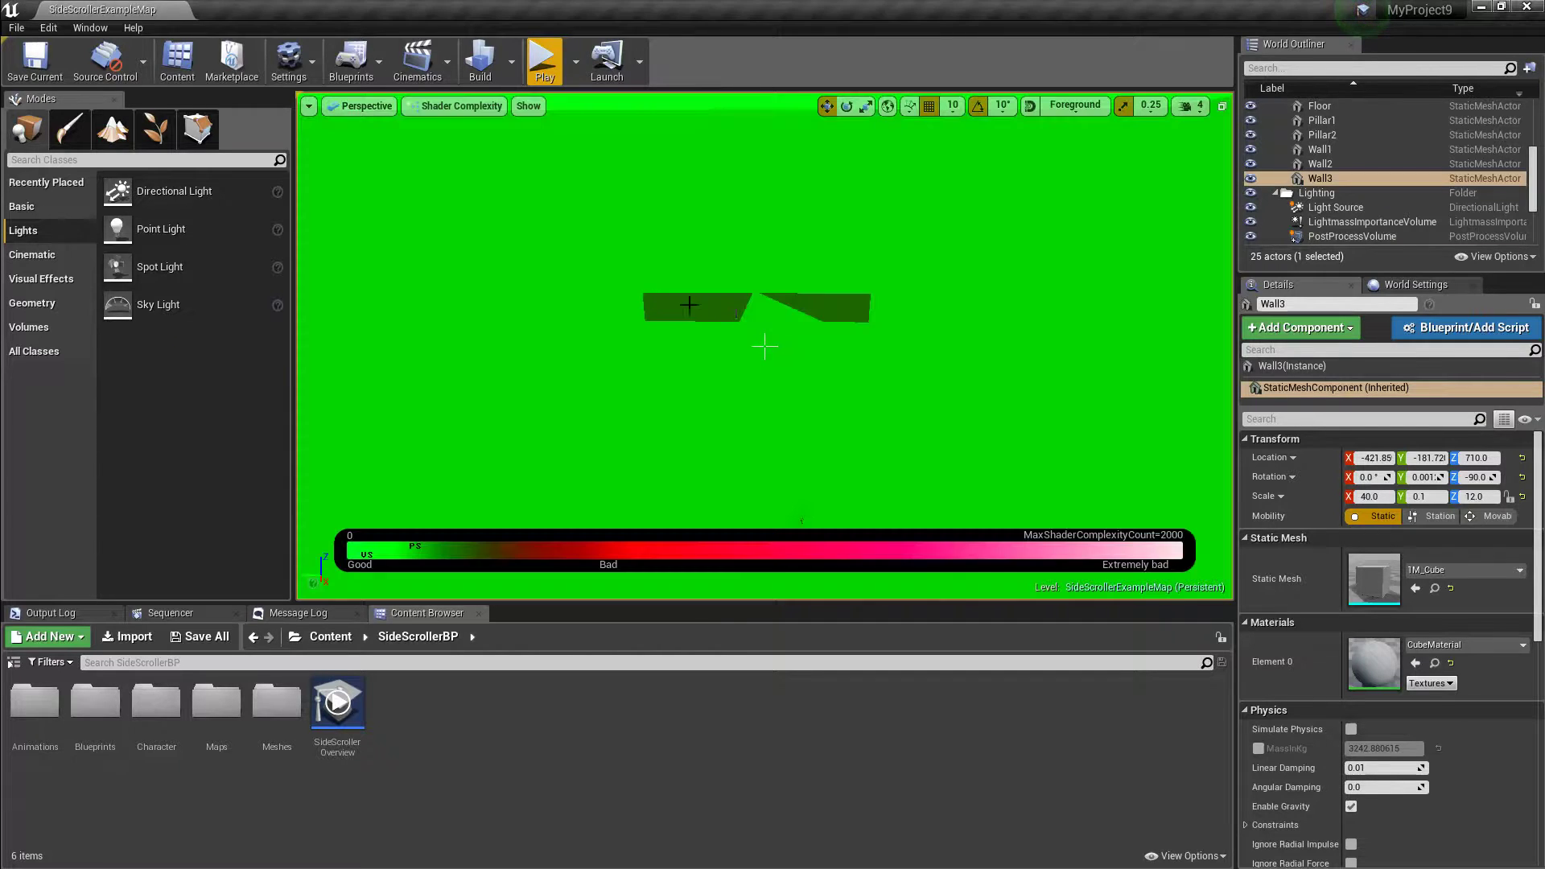
right_drag(764, 346, 864, 326)
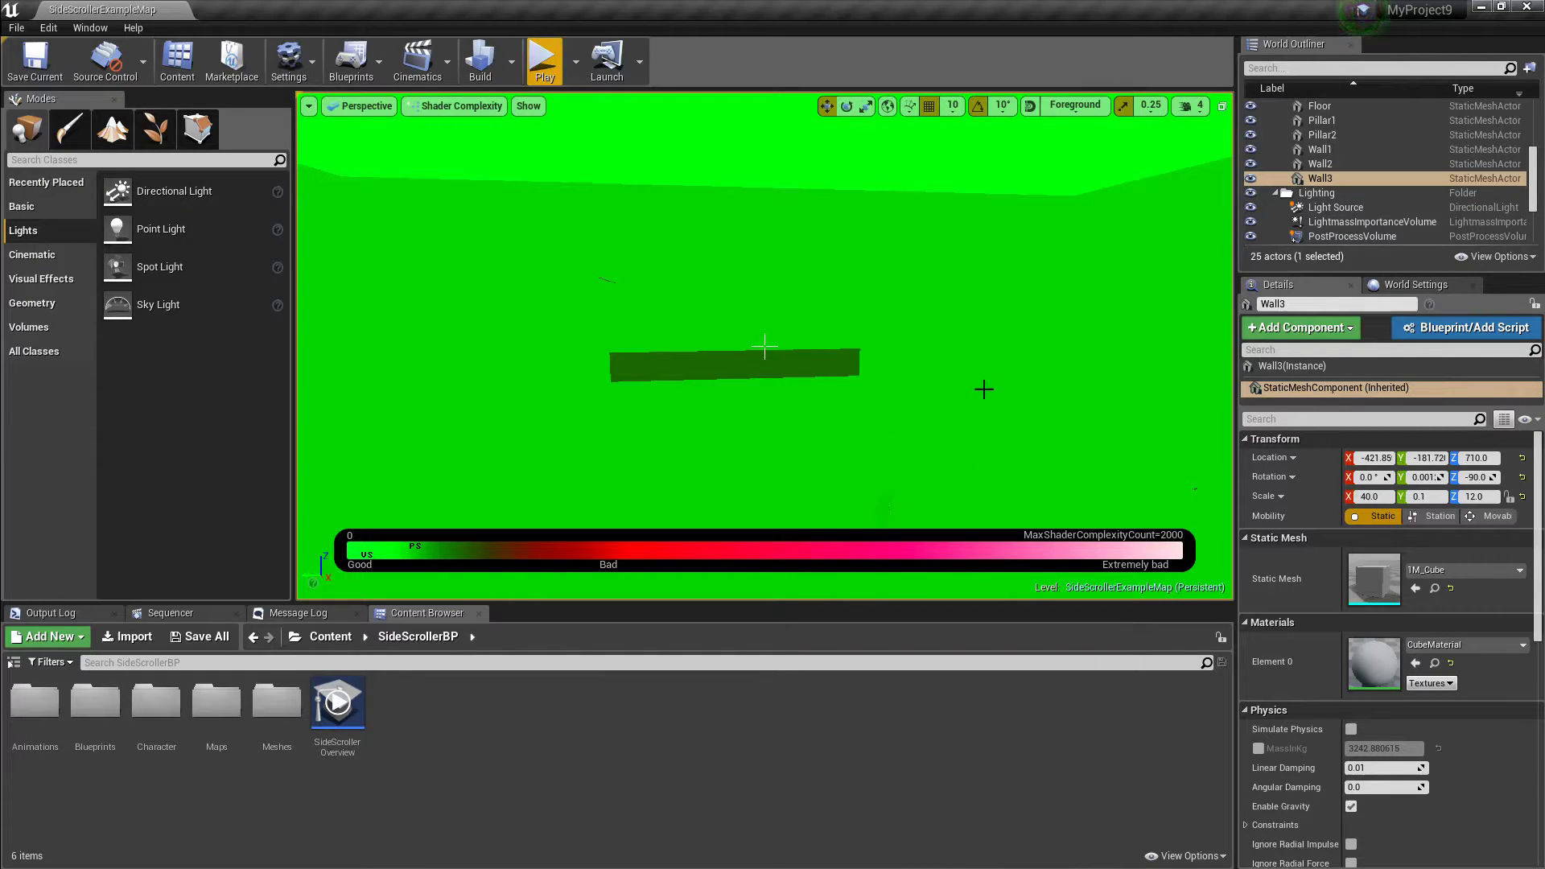
right_drag(765, 346, 765, 346)
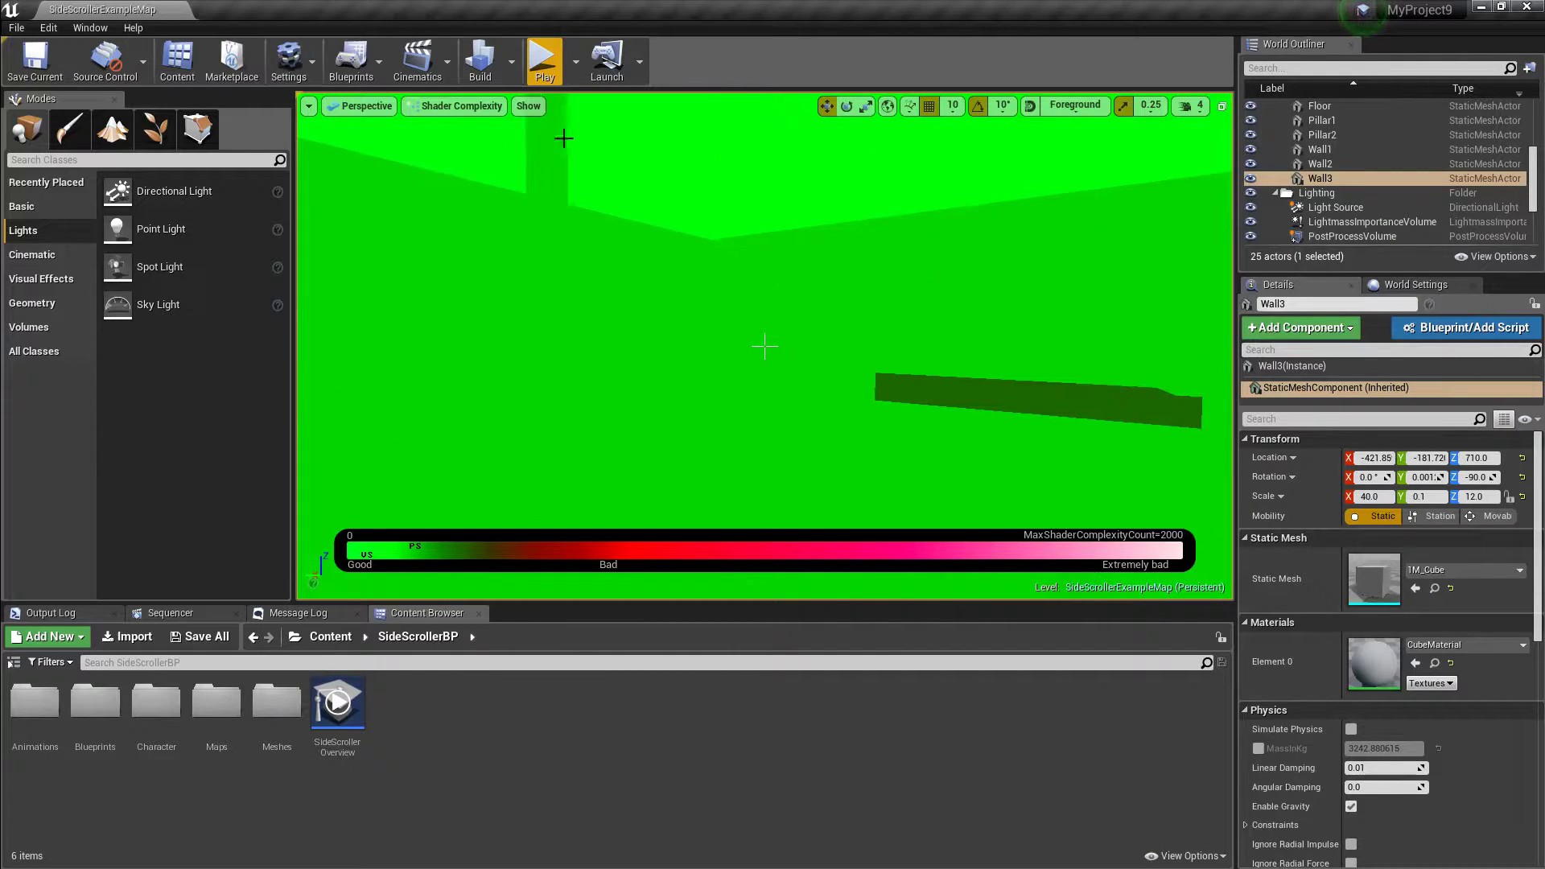
Step: Cycle the viewport view mode through Unlit and Wireframe, ending back on Lit
click(457, 114)
click(457, 114)
click(444, 135)
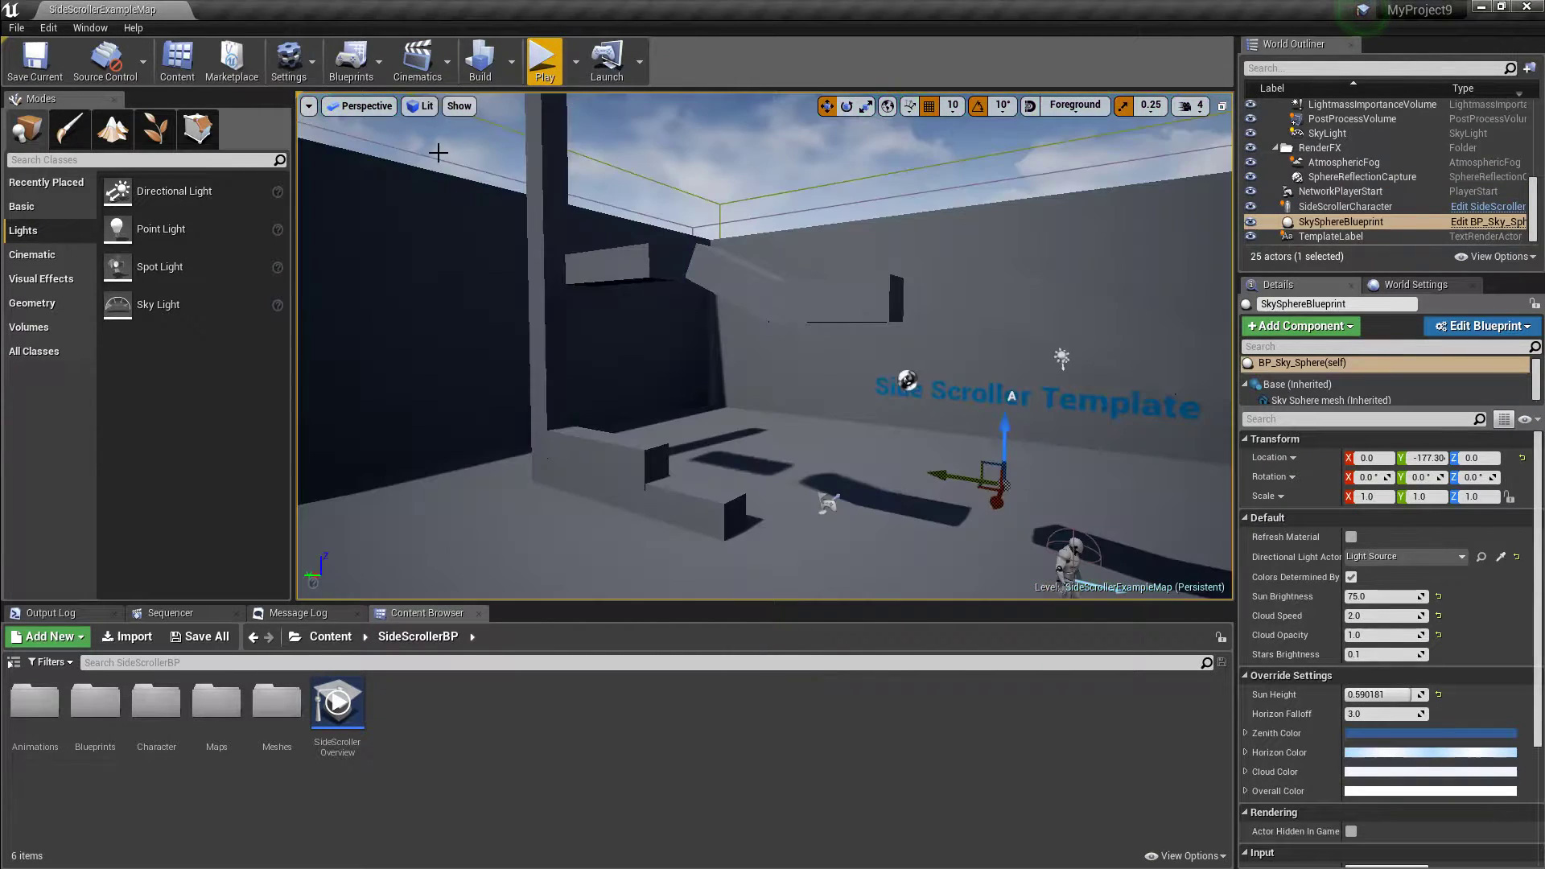
click(383, 115)
click(426, 105)
click(439, 152)
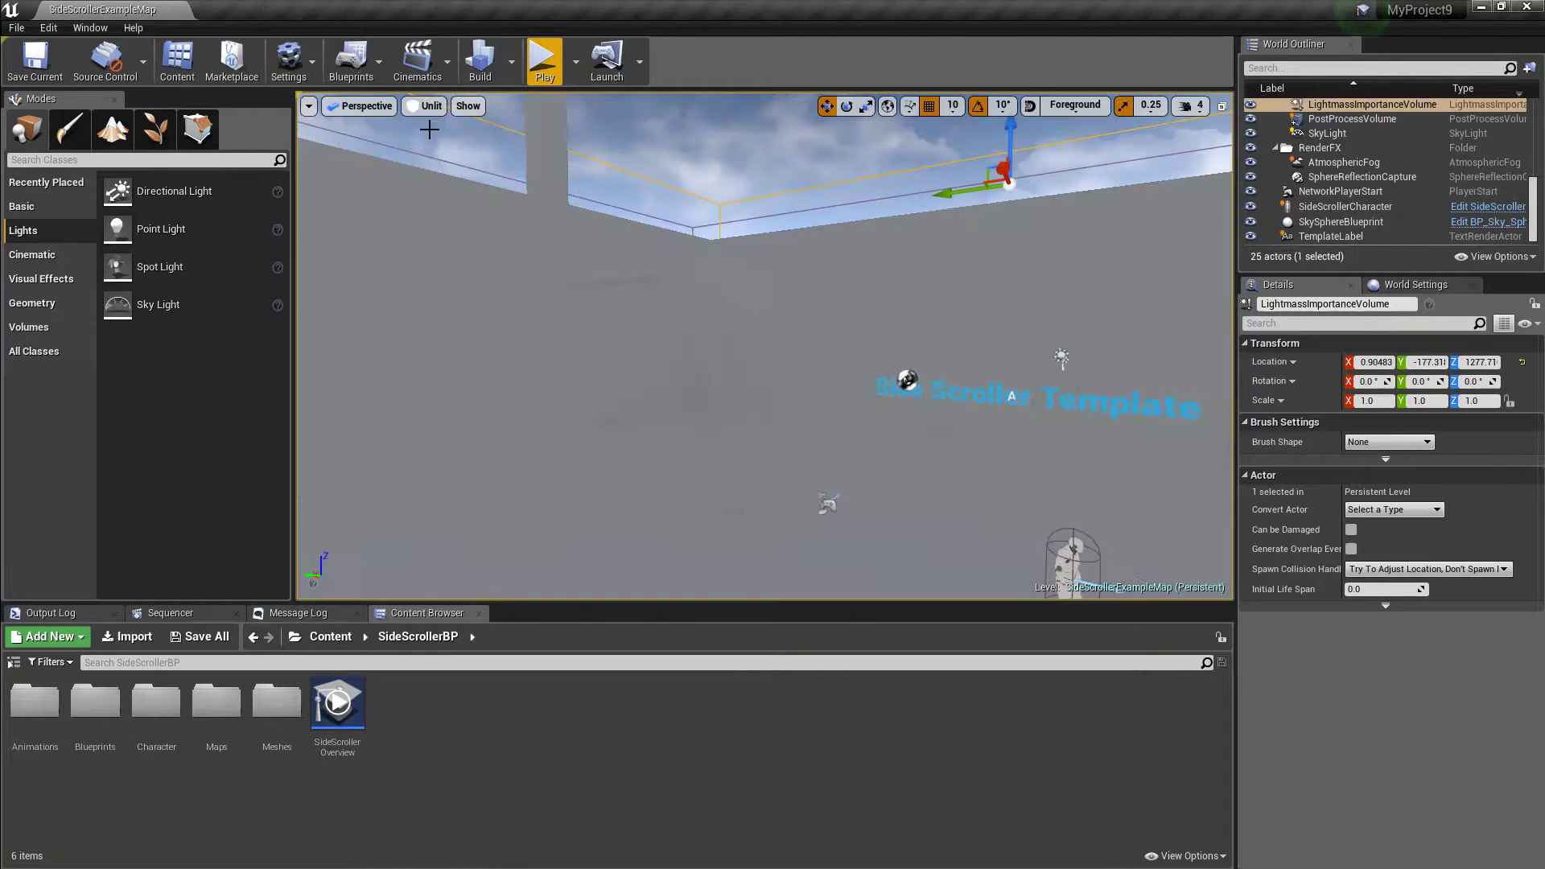
right_drag(517, 210, 518, 209)
click(420, 105)
click(442, 183)
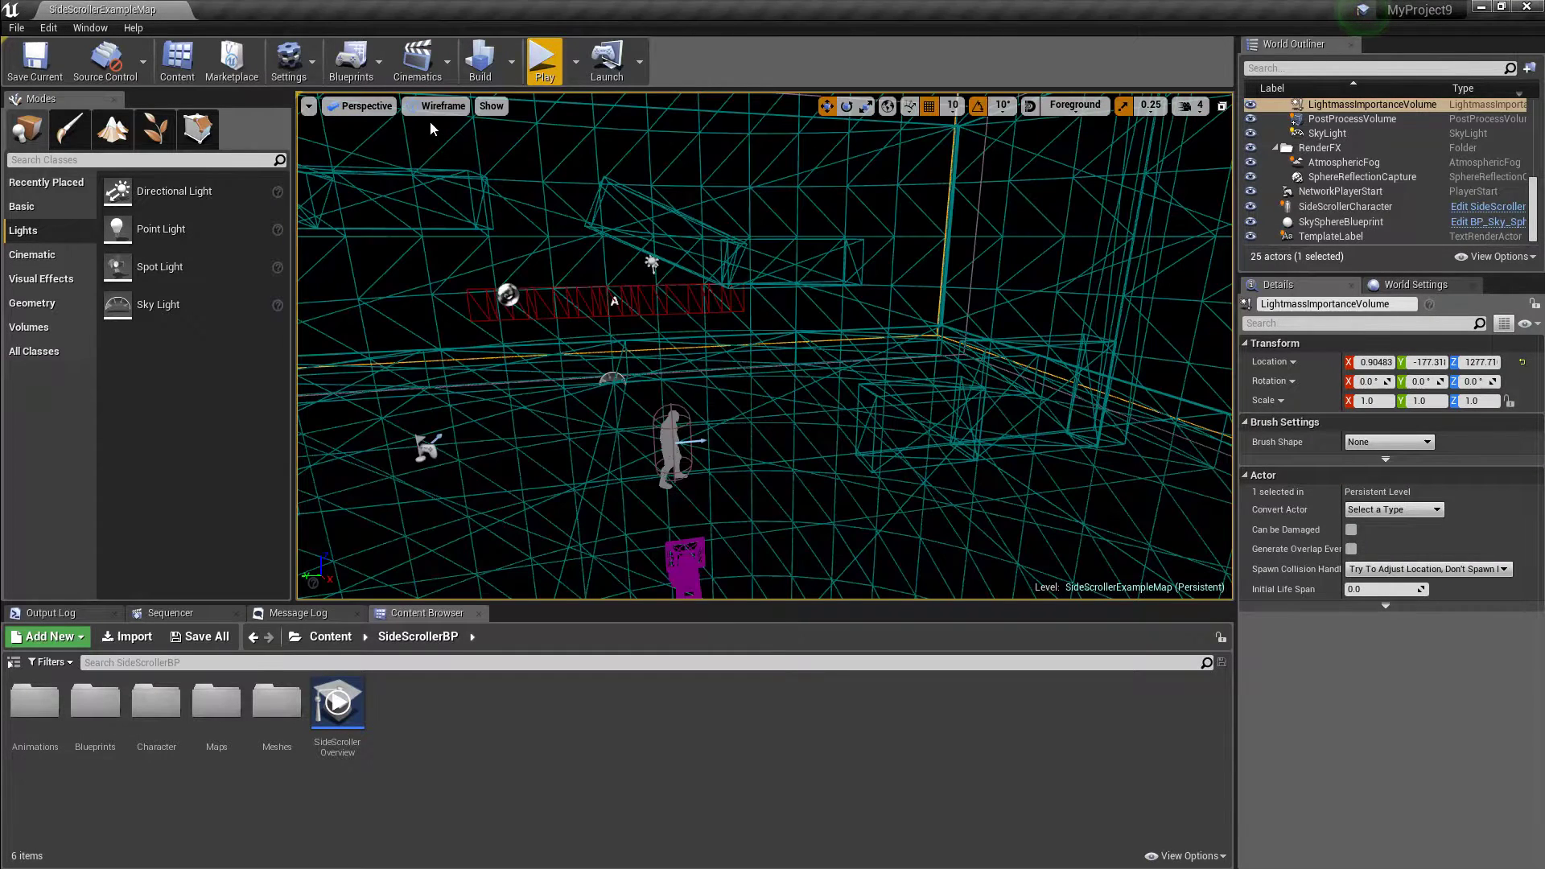
click(426, 105)
click(440, 138)
Step: Reposition the camera around the character and blocks area
right_drag(459, 152, 459, 152)
right_drag(614, 308, 614, 308)
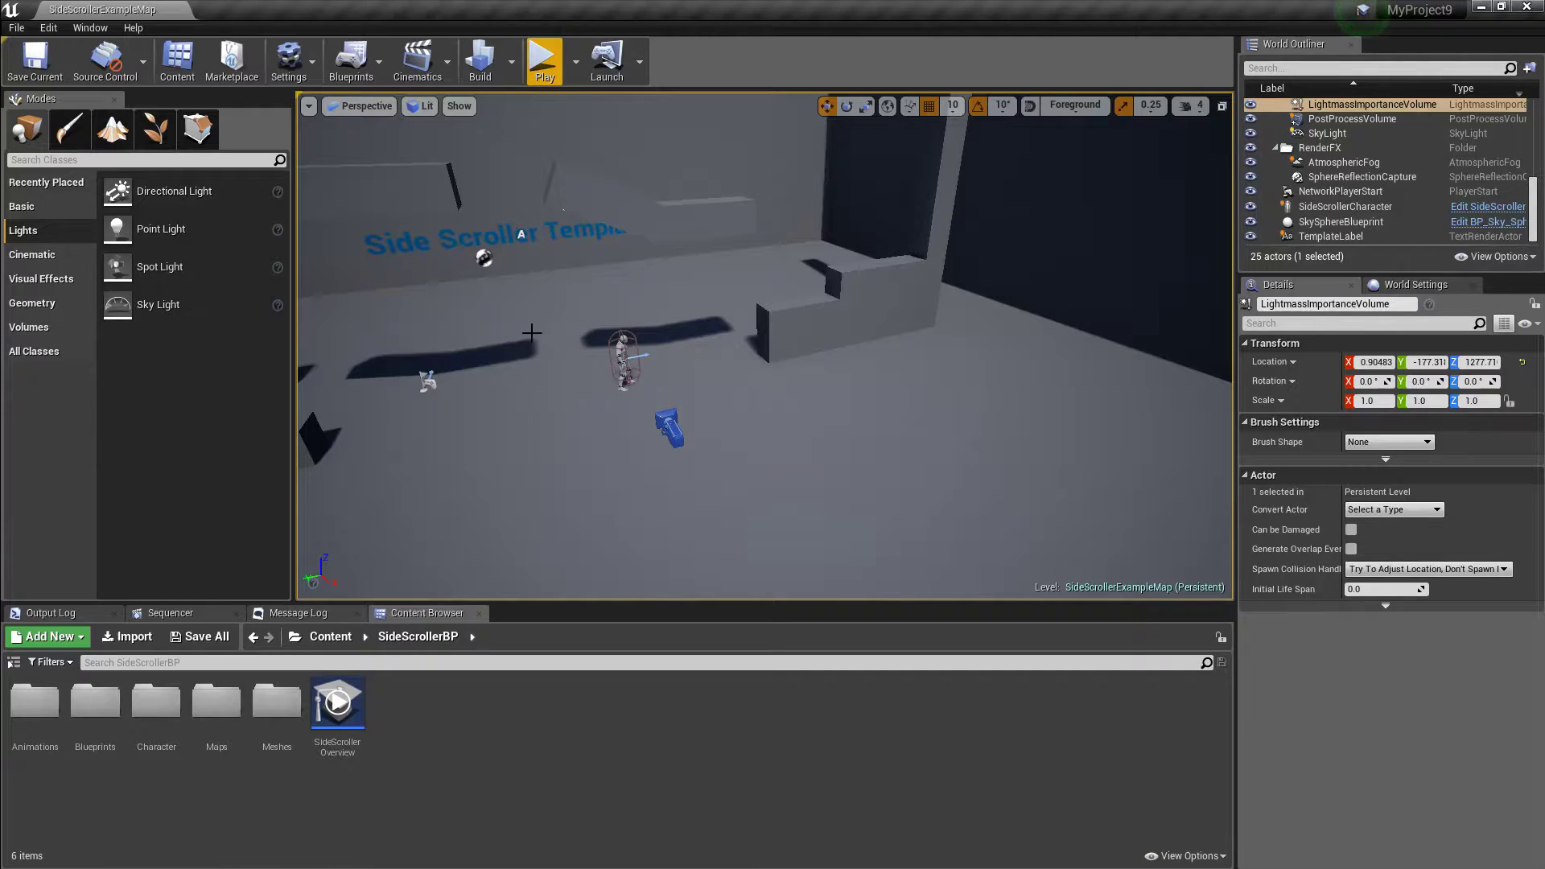
right_drag(666, 387, 666, 387)
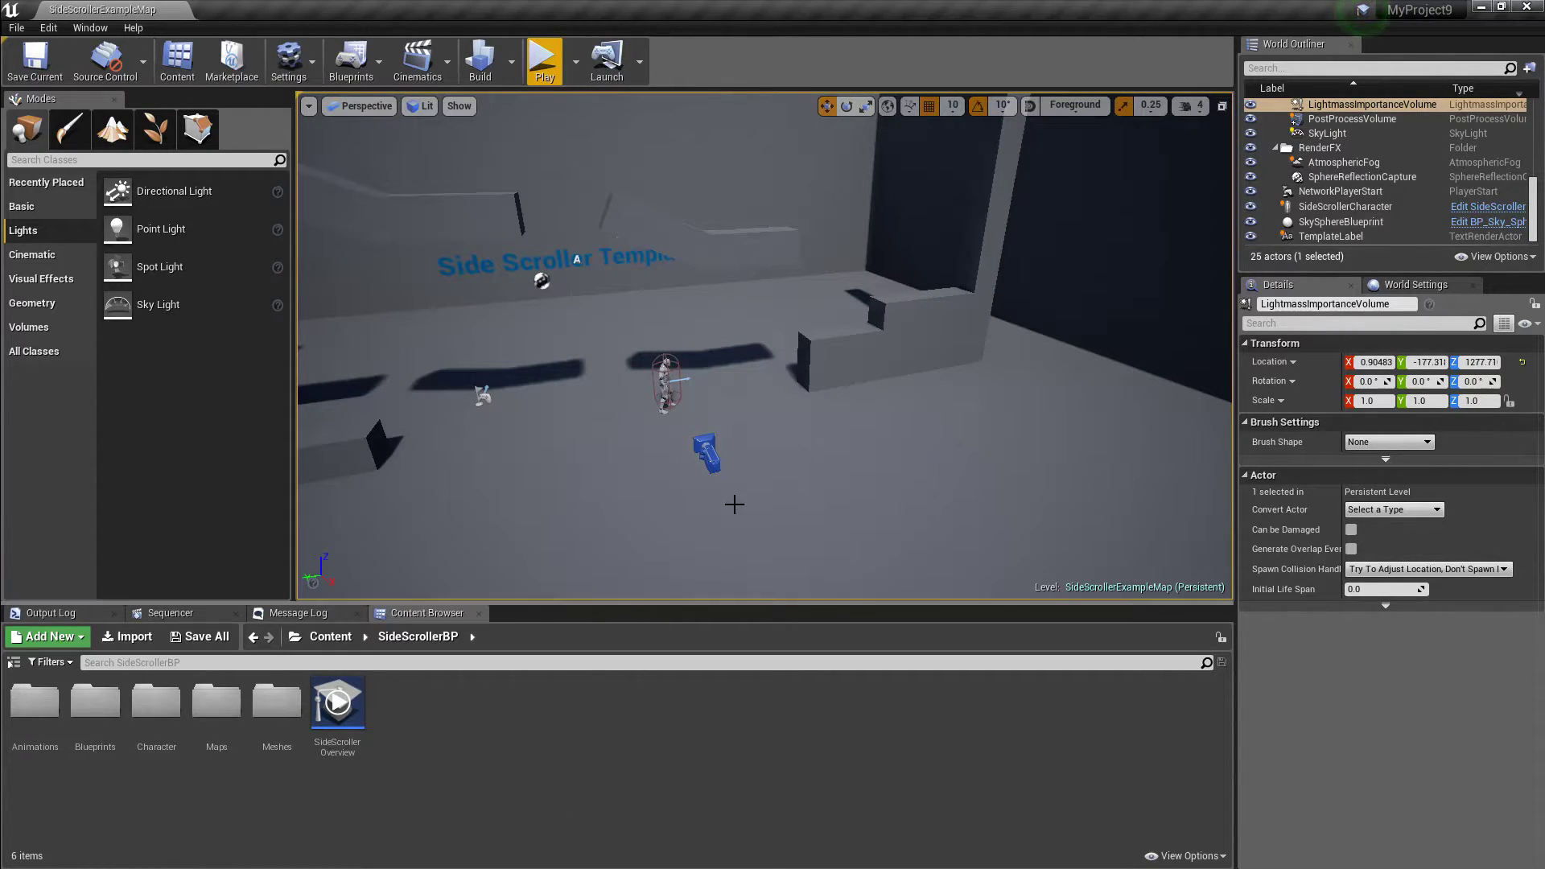
right_drag(734, 504, 751, 463)
click(541, 58)
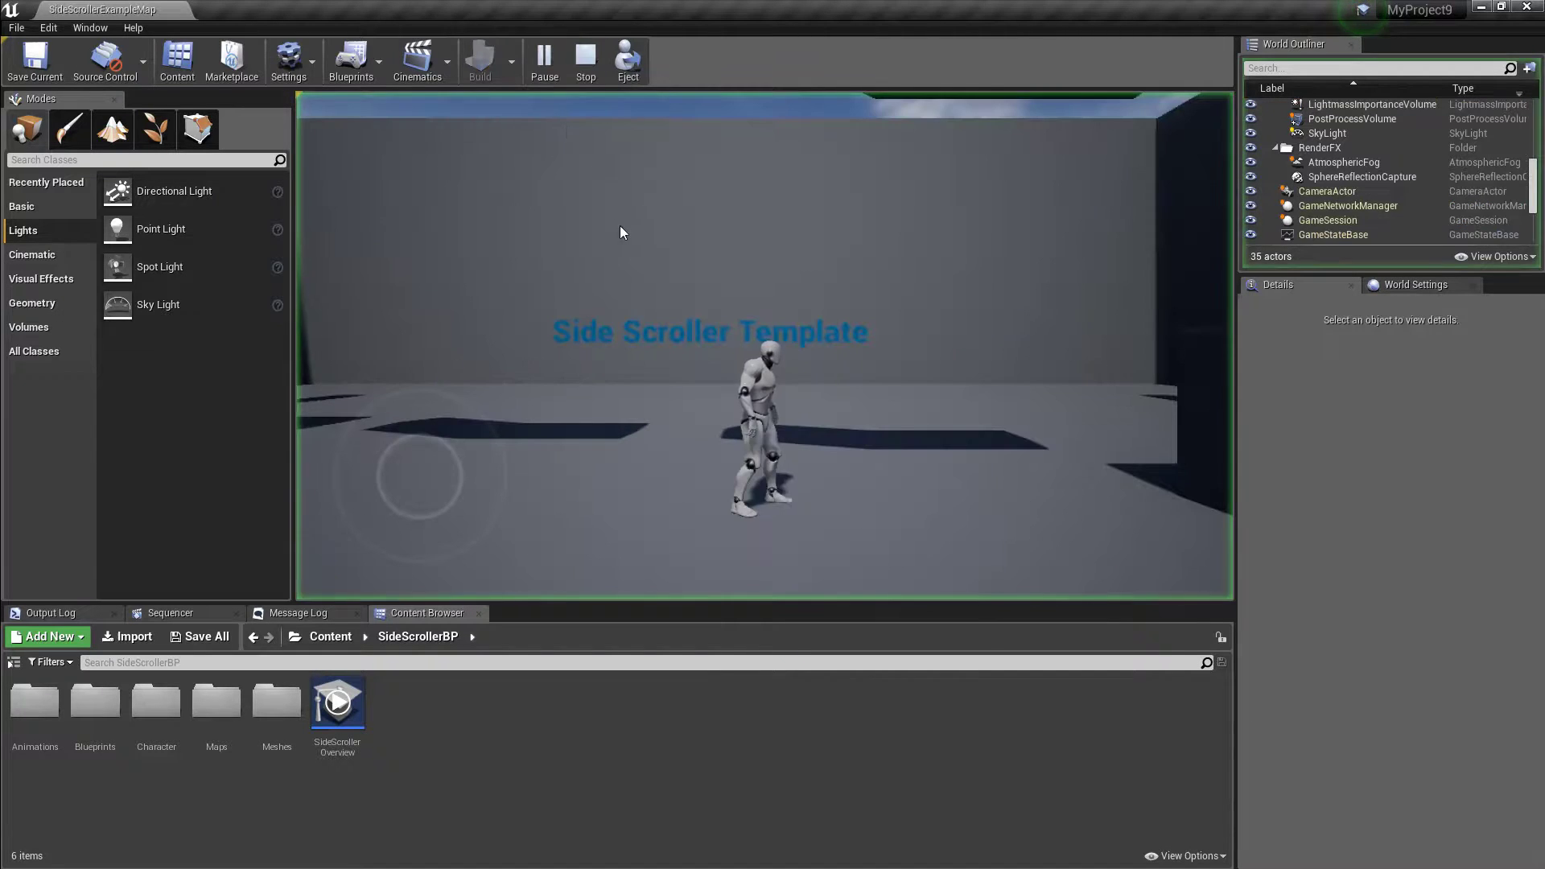
key(a)
key(space)
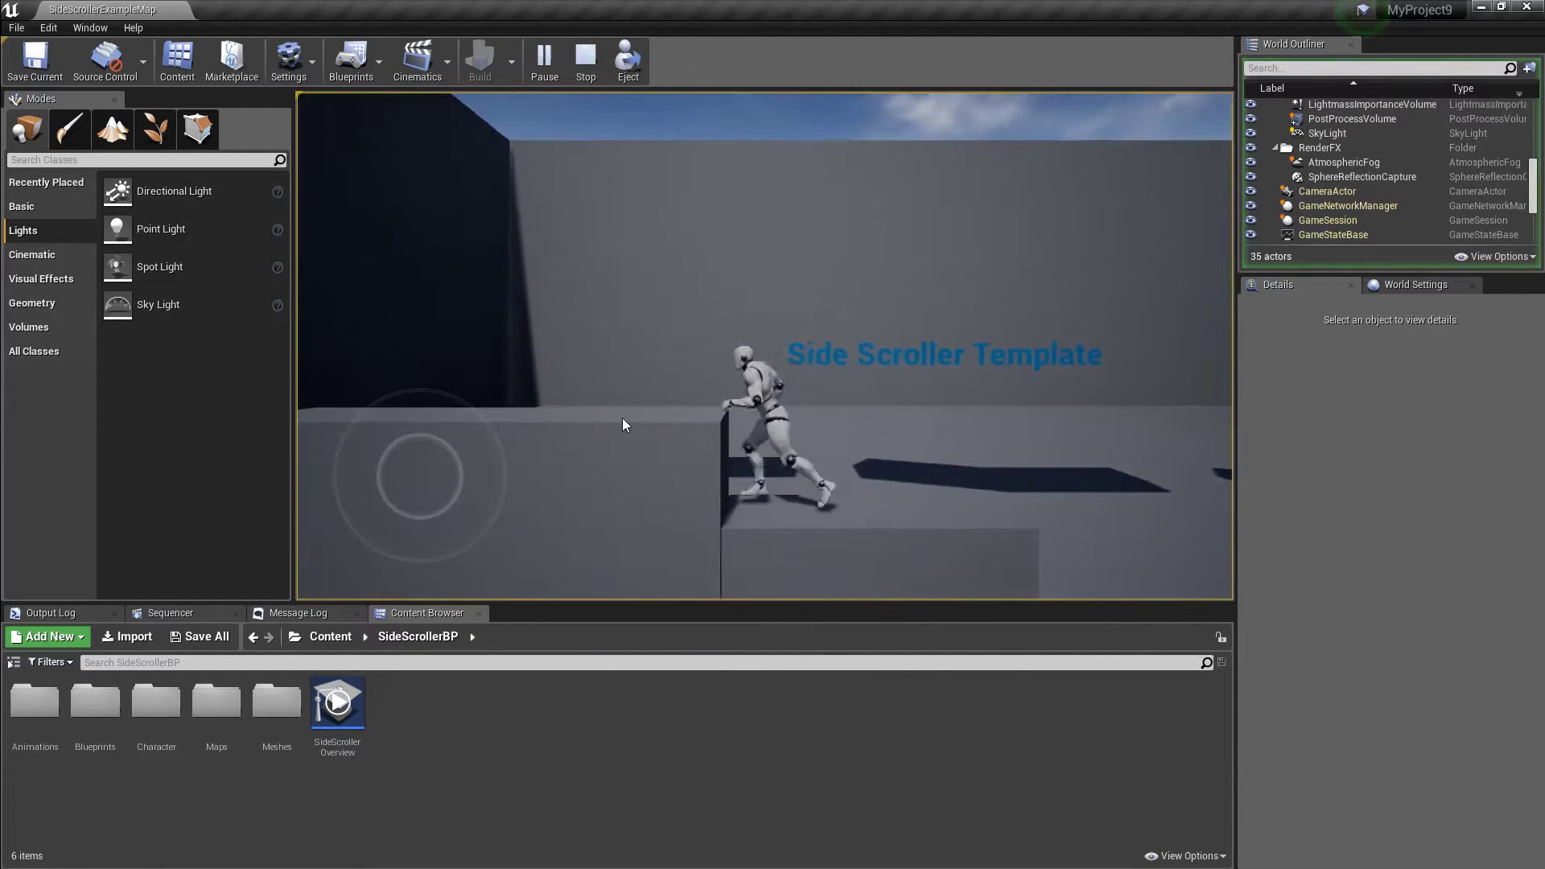
key(space)
key(d)
key(space)
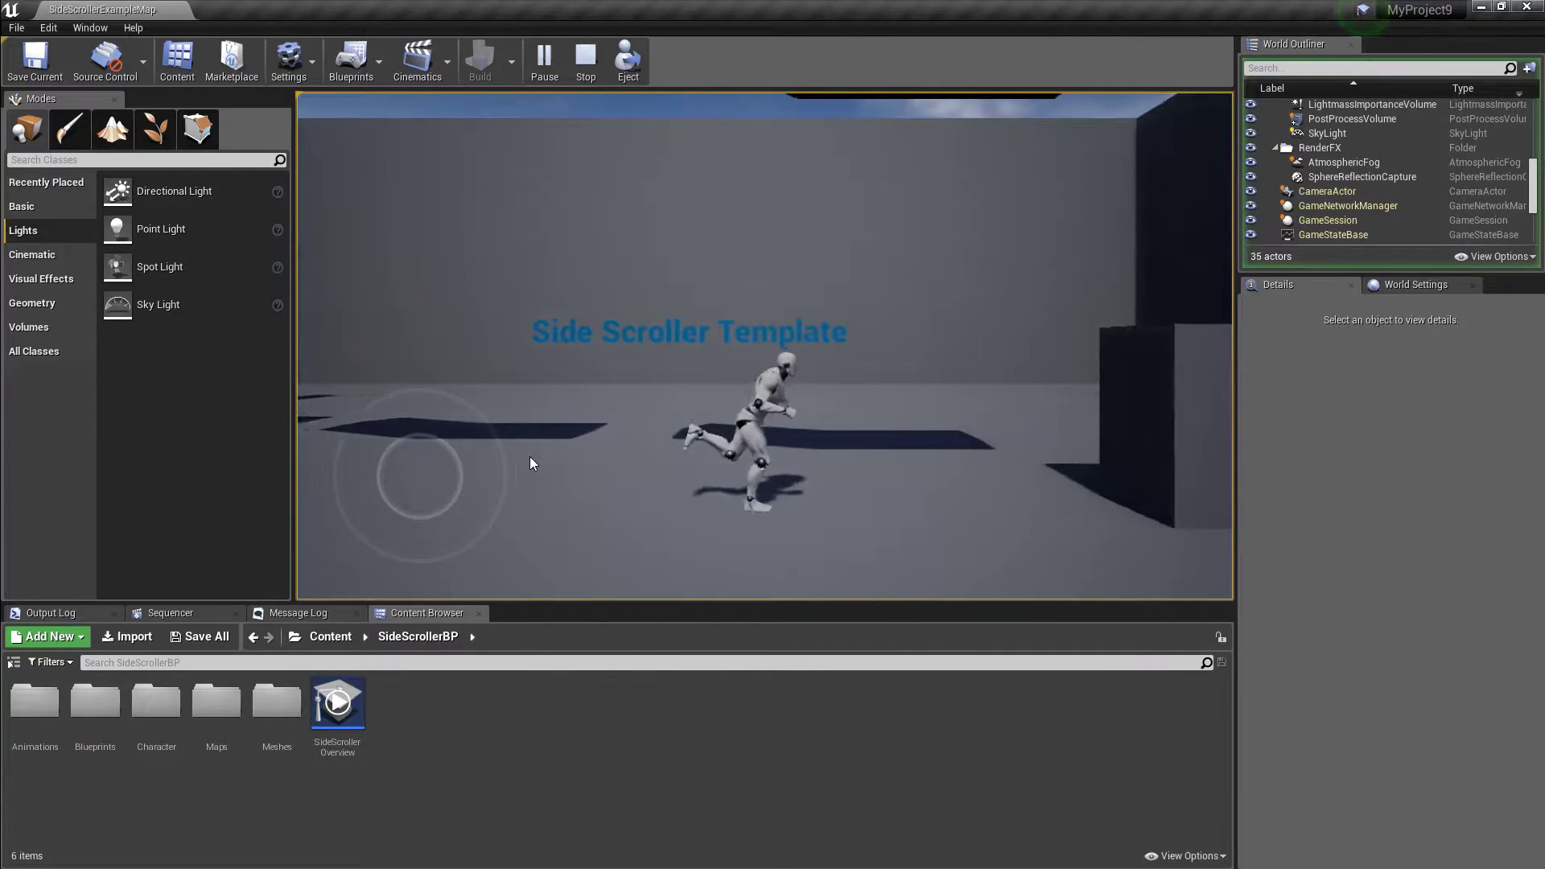
key(space)
key(space)
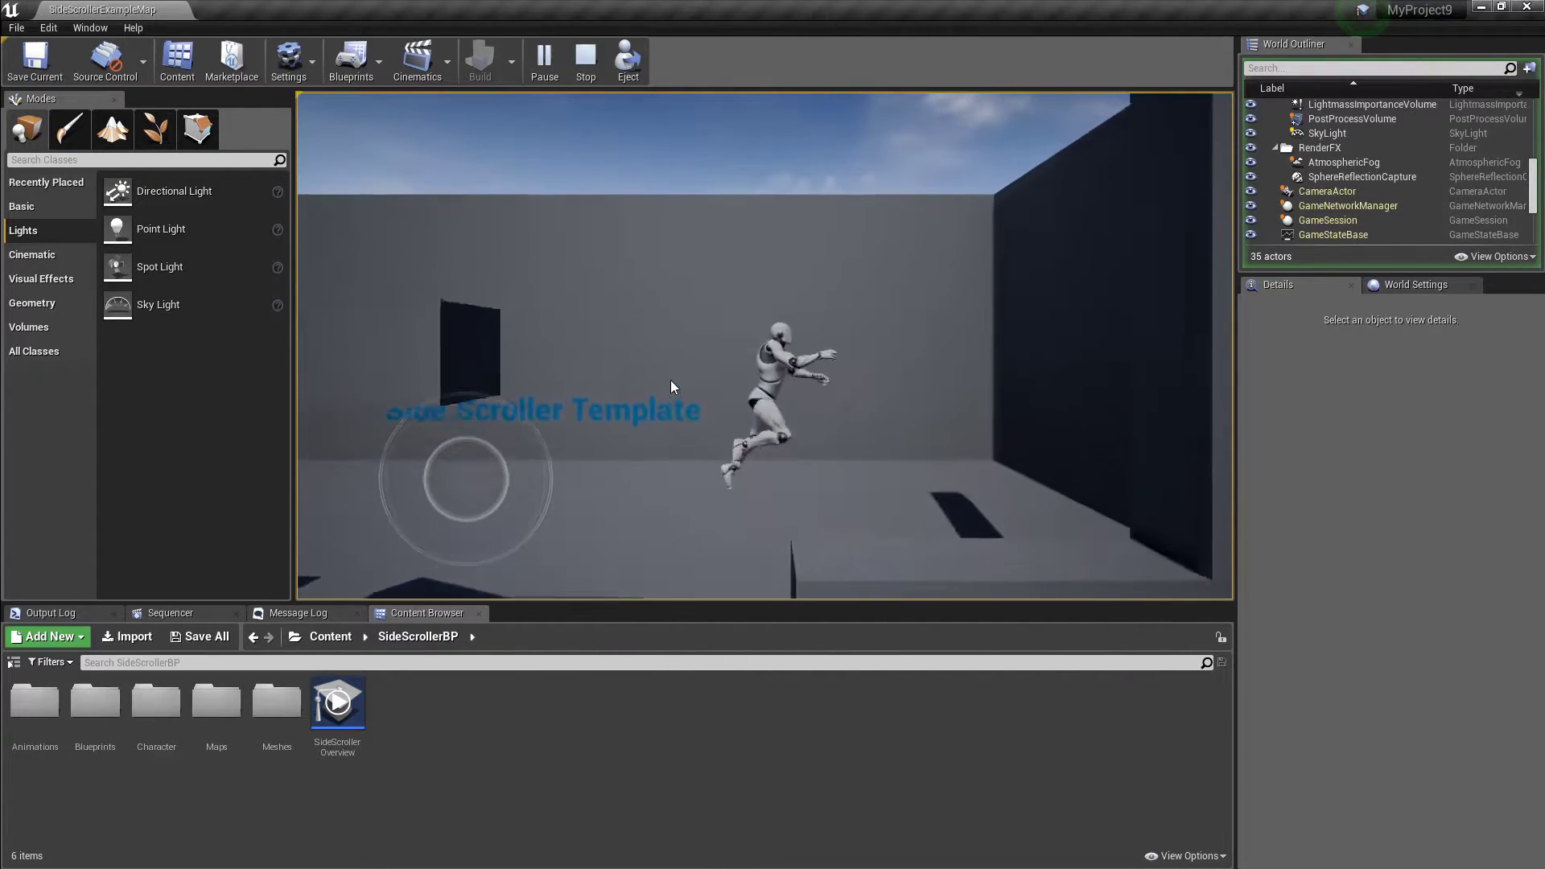
key(space)
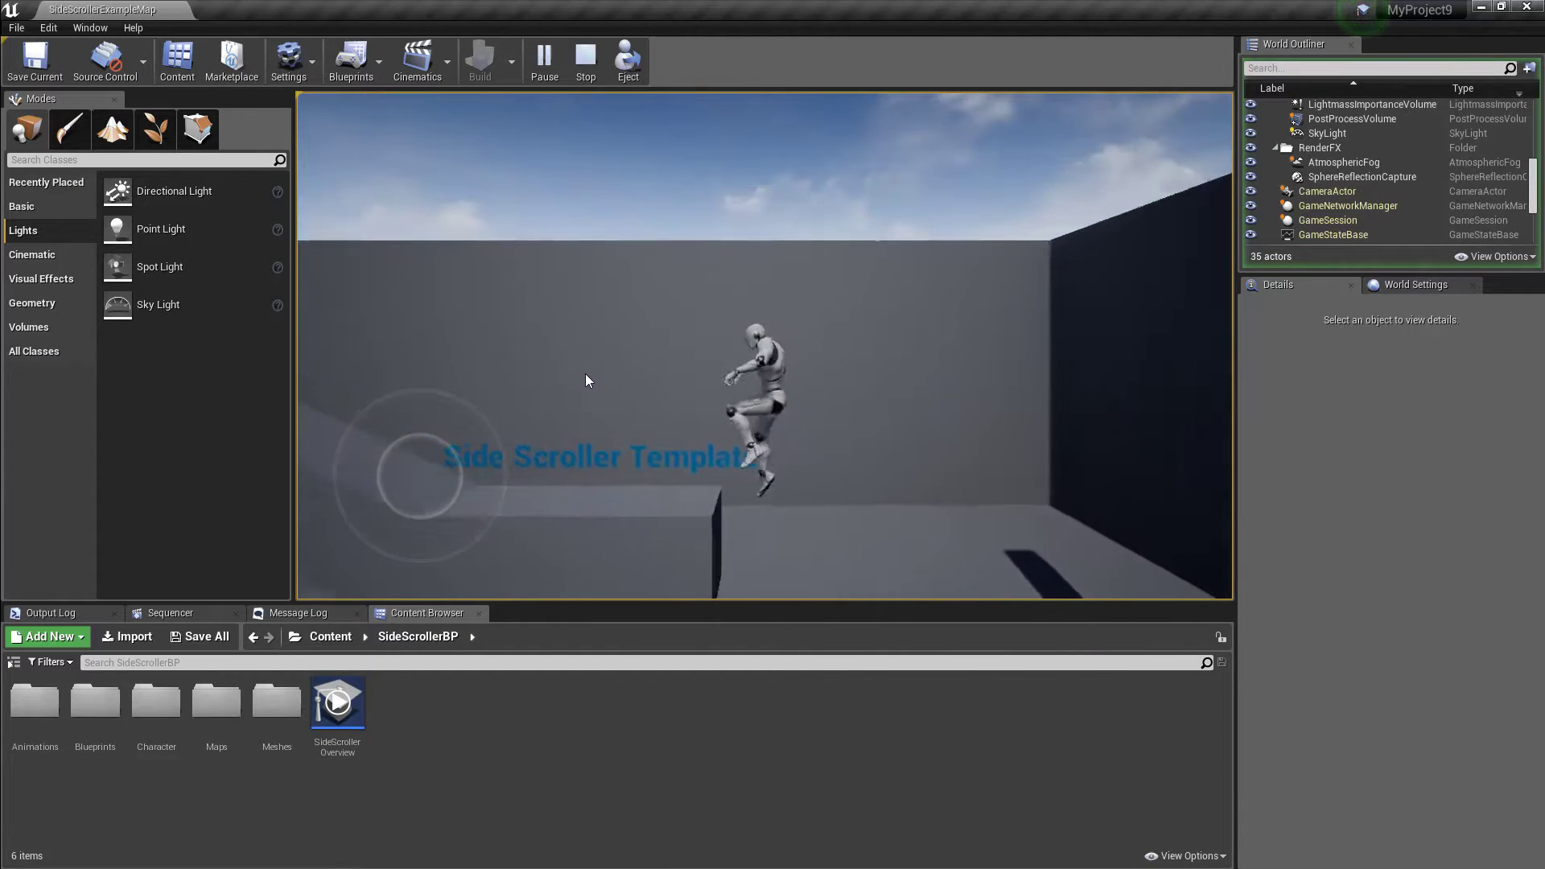
key(a)
key(space)
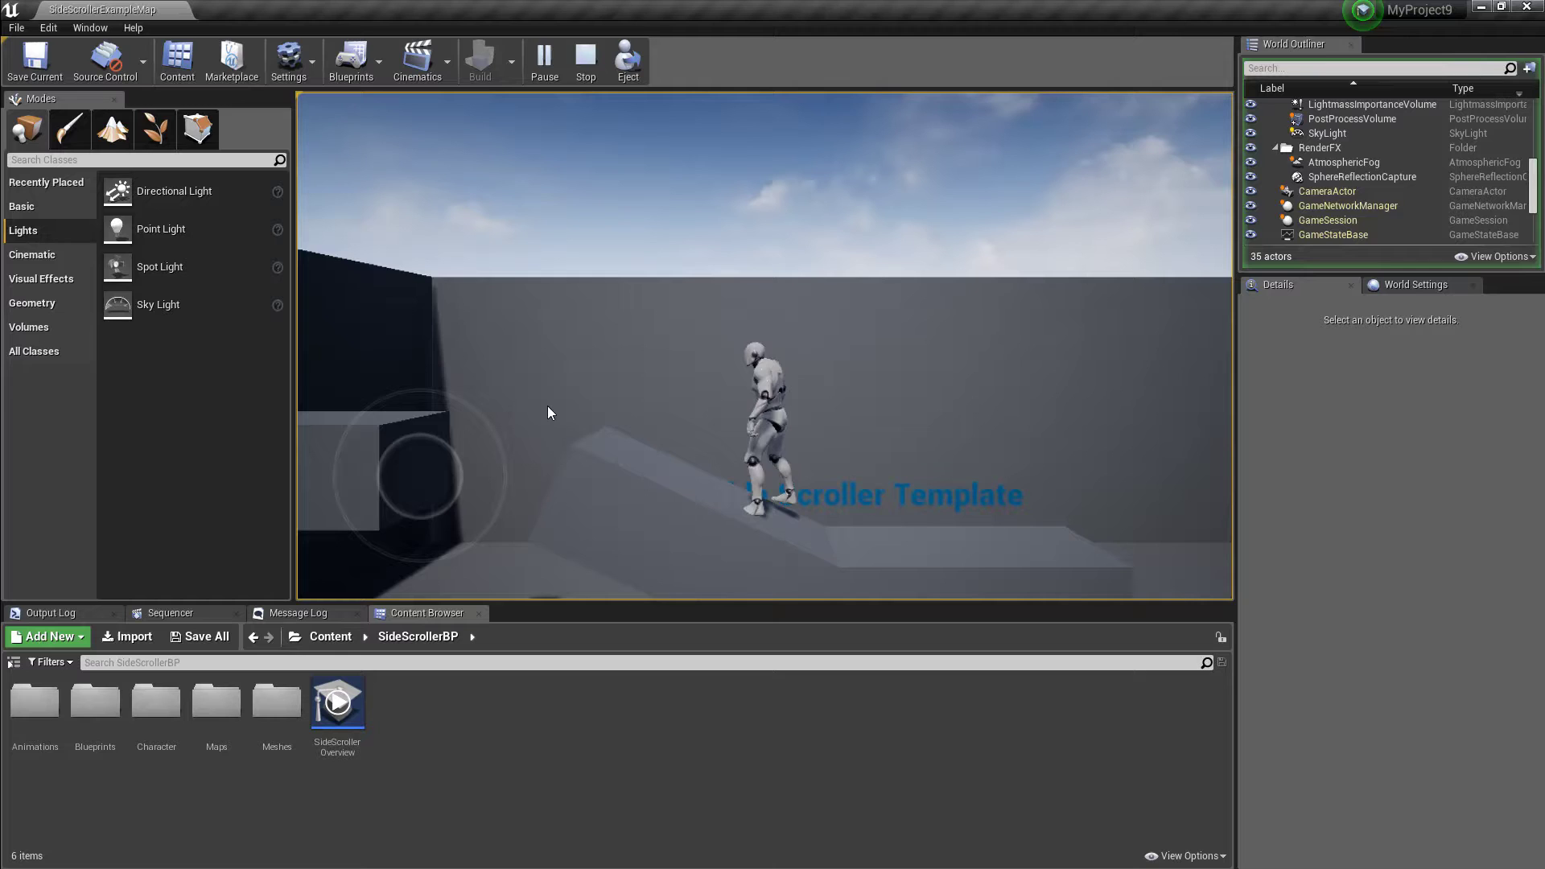
key(a)
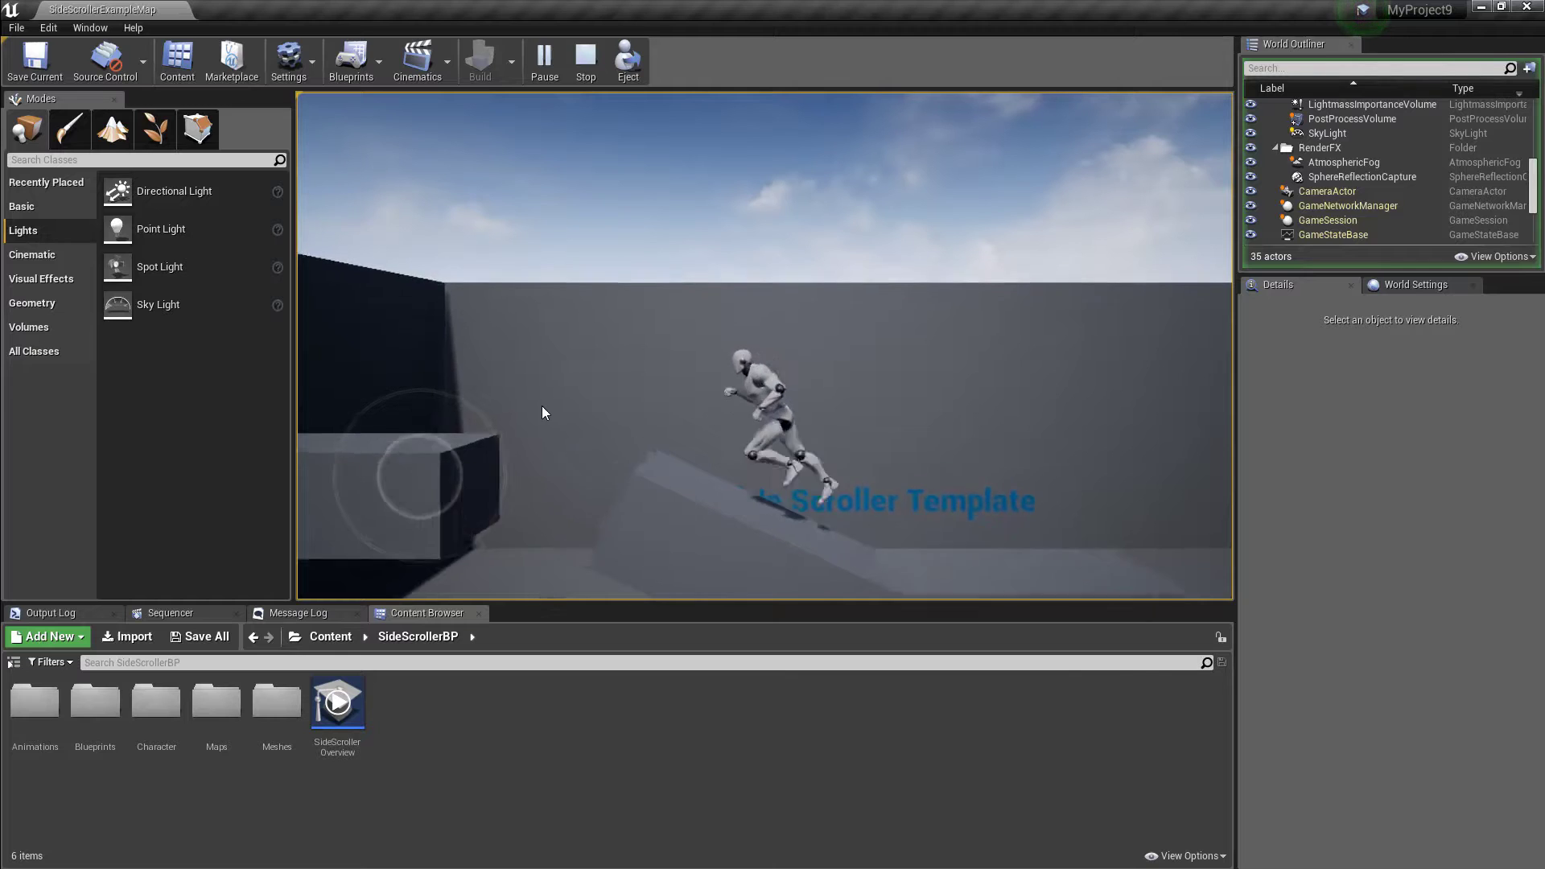
key(space)
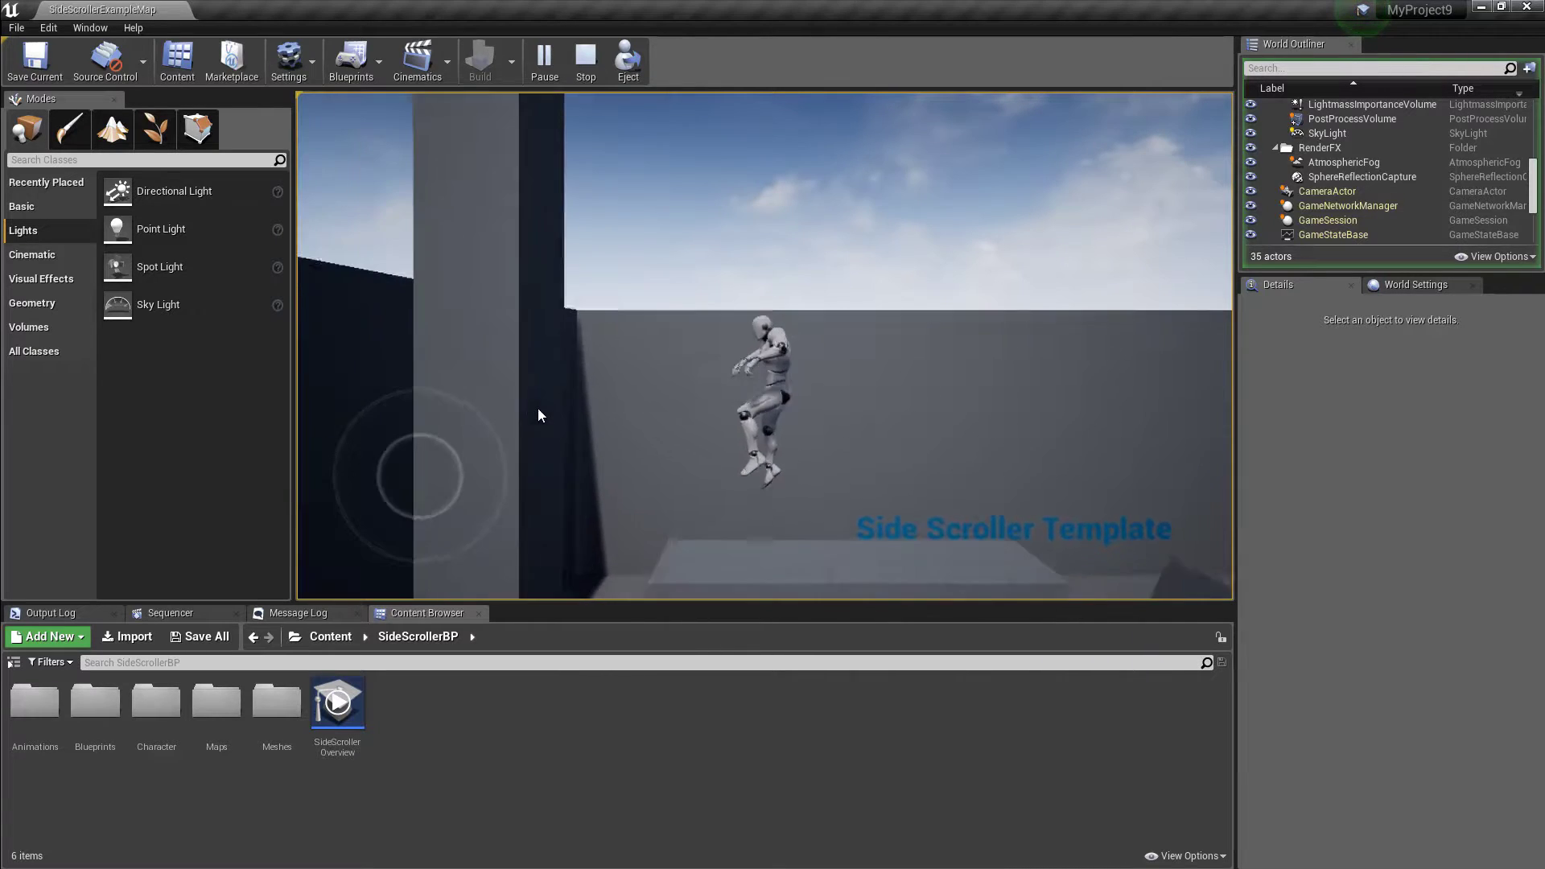
key(d)
key(space)
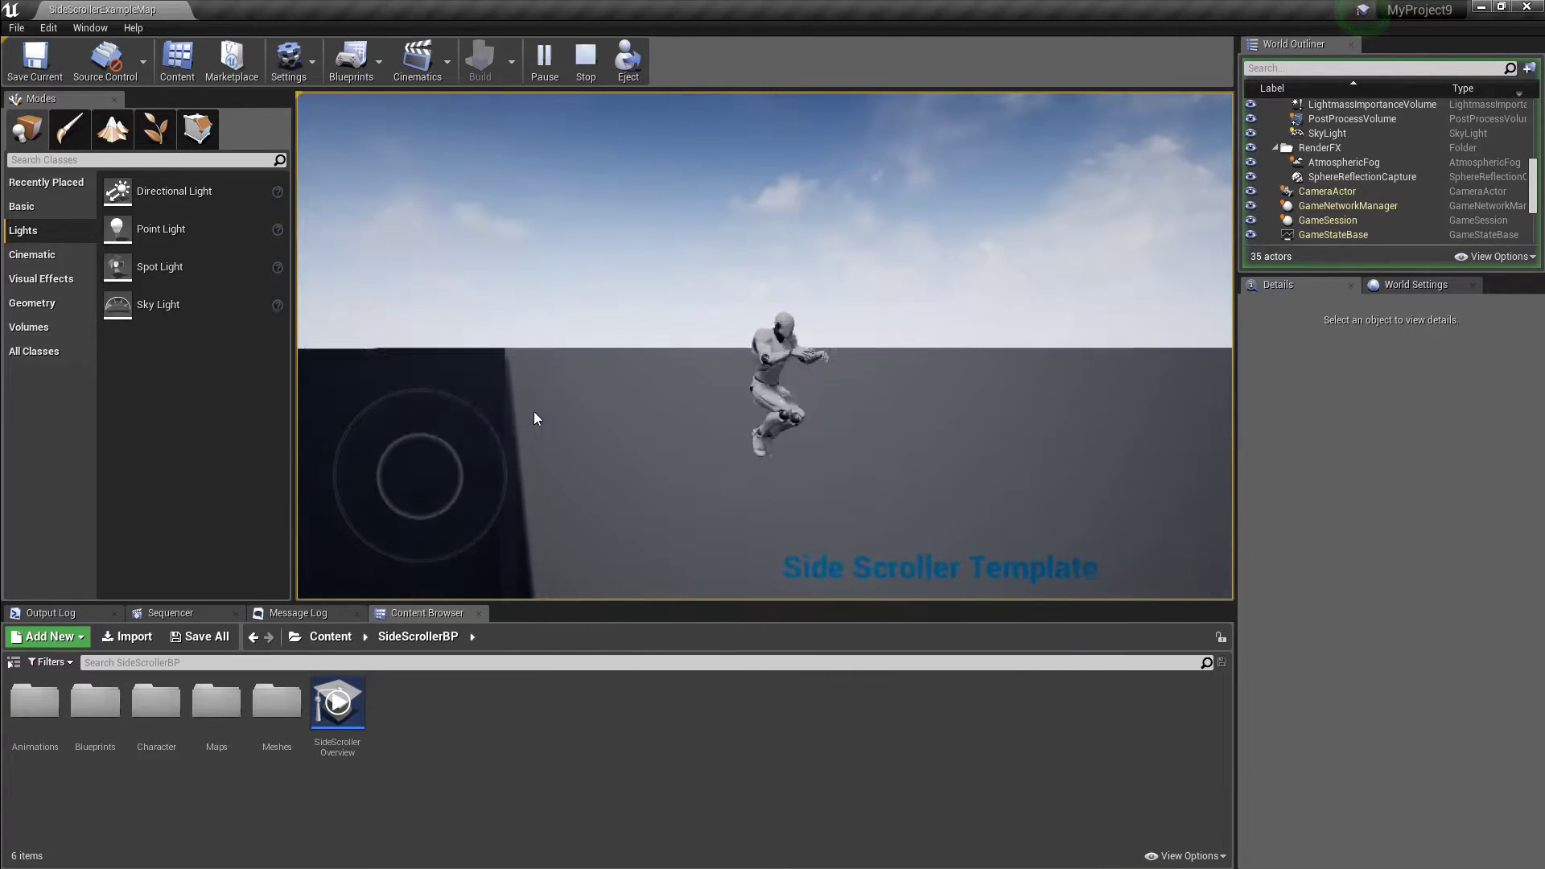
key(space)
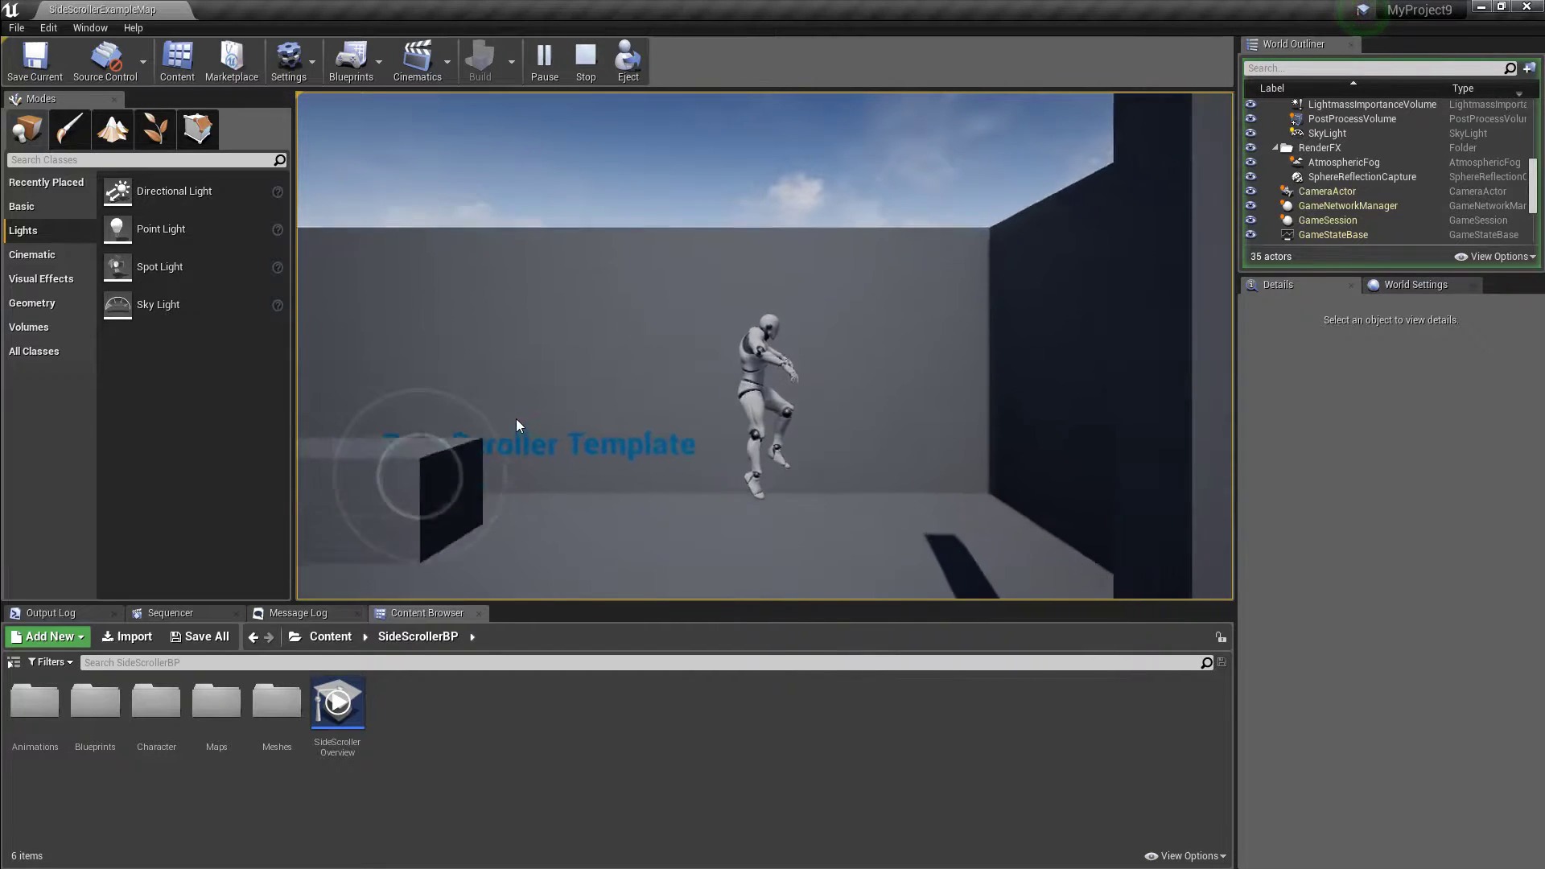
key(space)
key(a)
key(space)
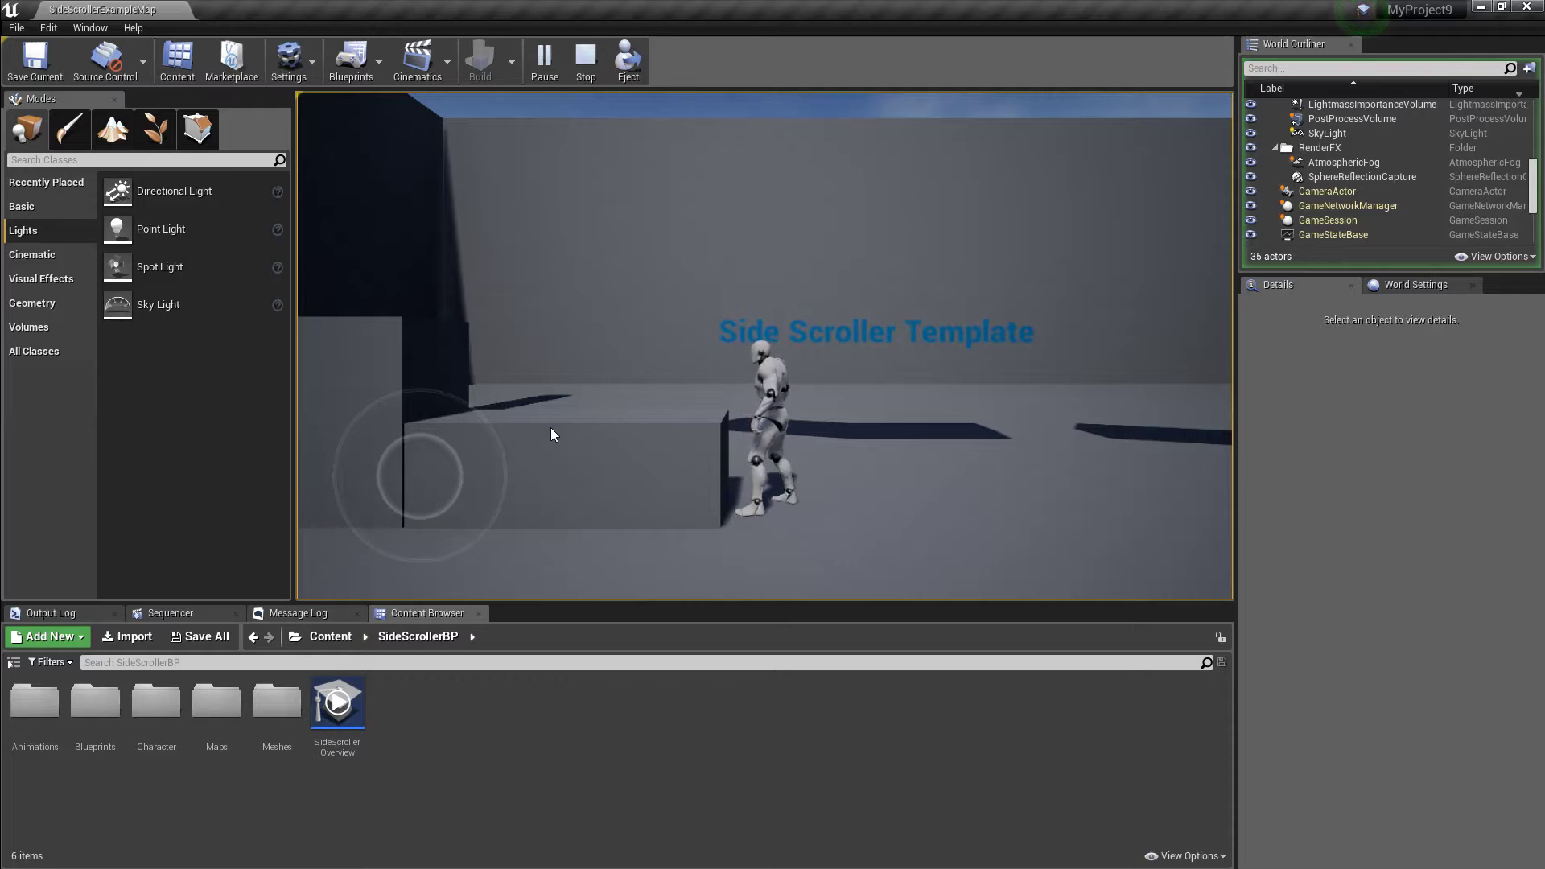
mouse_move(414, 480)
mouse_down()
mouse_move(1176, 569)
mouse_move(1032, 509)
mouse_move(345, 499)
mouse_up()
key(space)
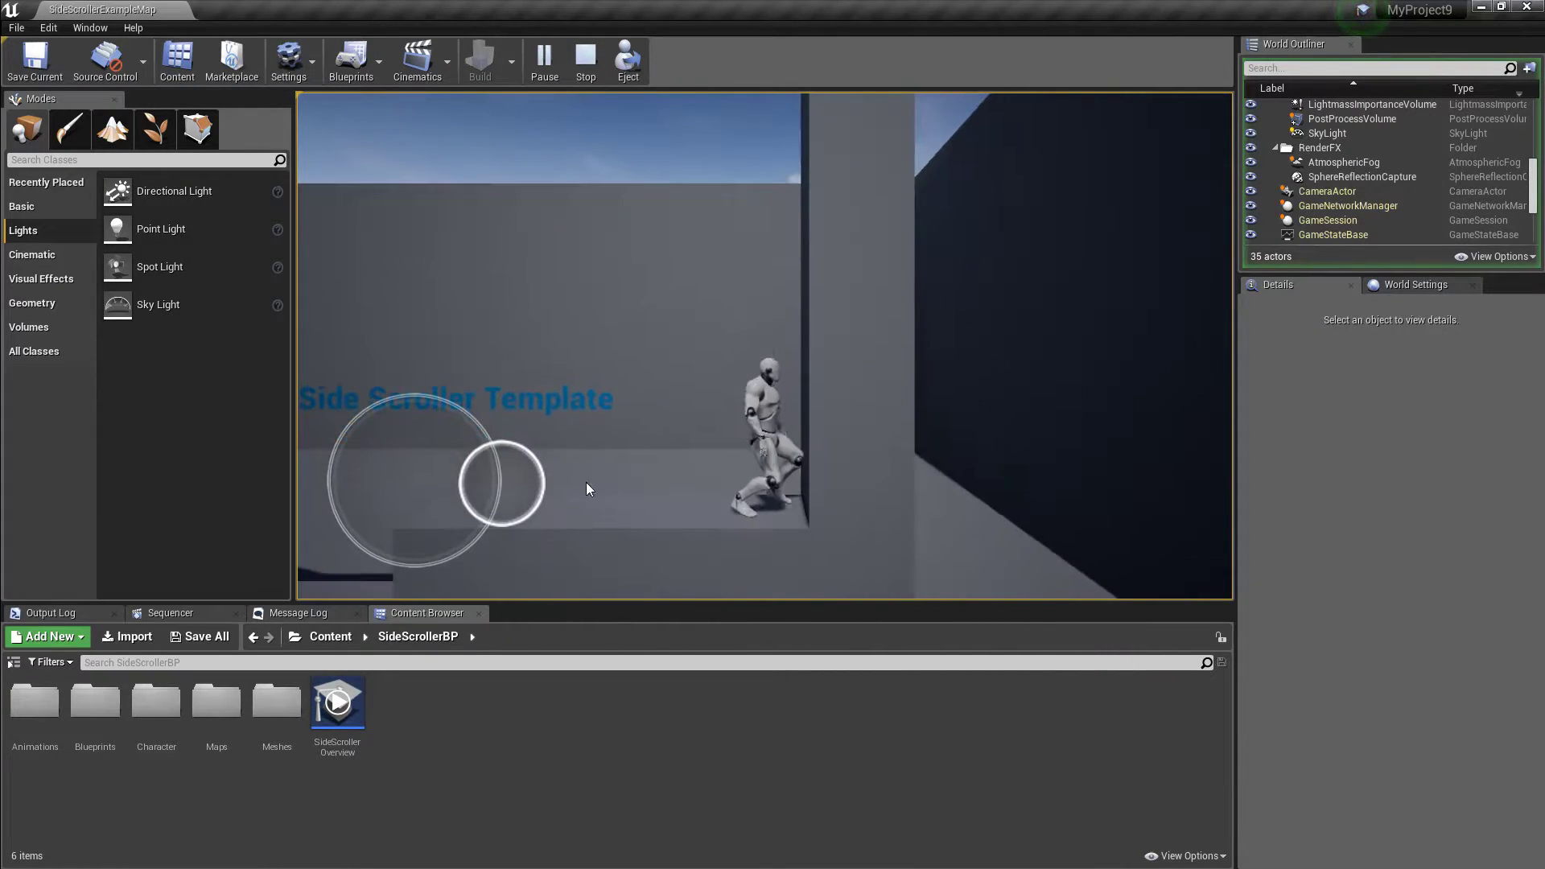
key(space)
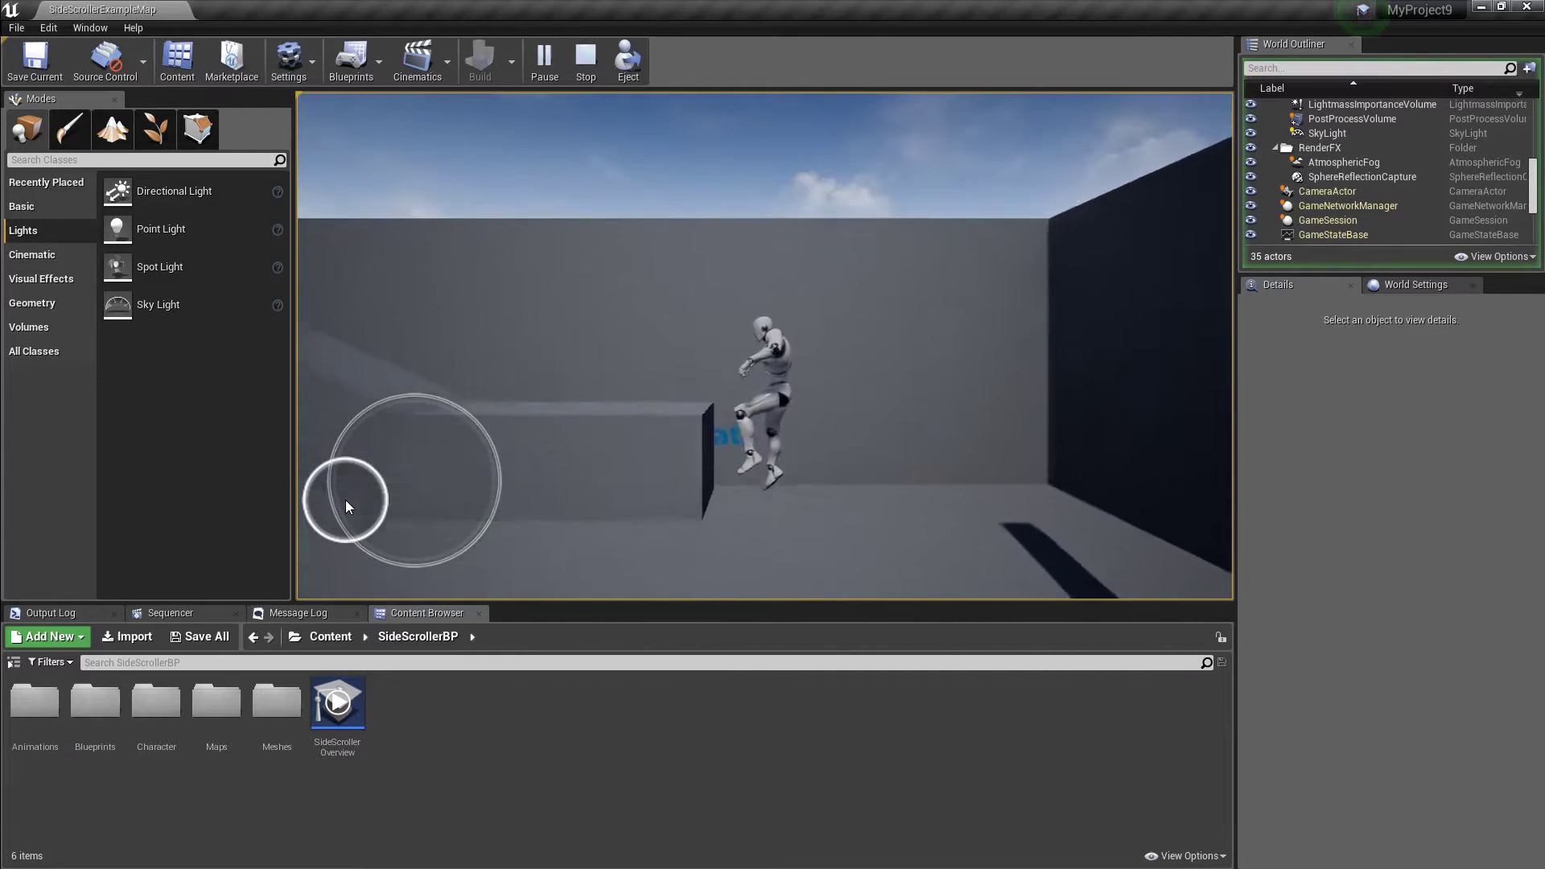
mouse_move(345, 499)
mouse_down()
mouse_move(856, 509)
mouse_move(297, 500)
mouse_move(596, 532)
mouse_move(306, 474)
mouse_up()
key(space)
key(space)
key(space)
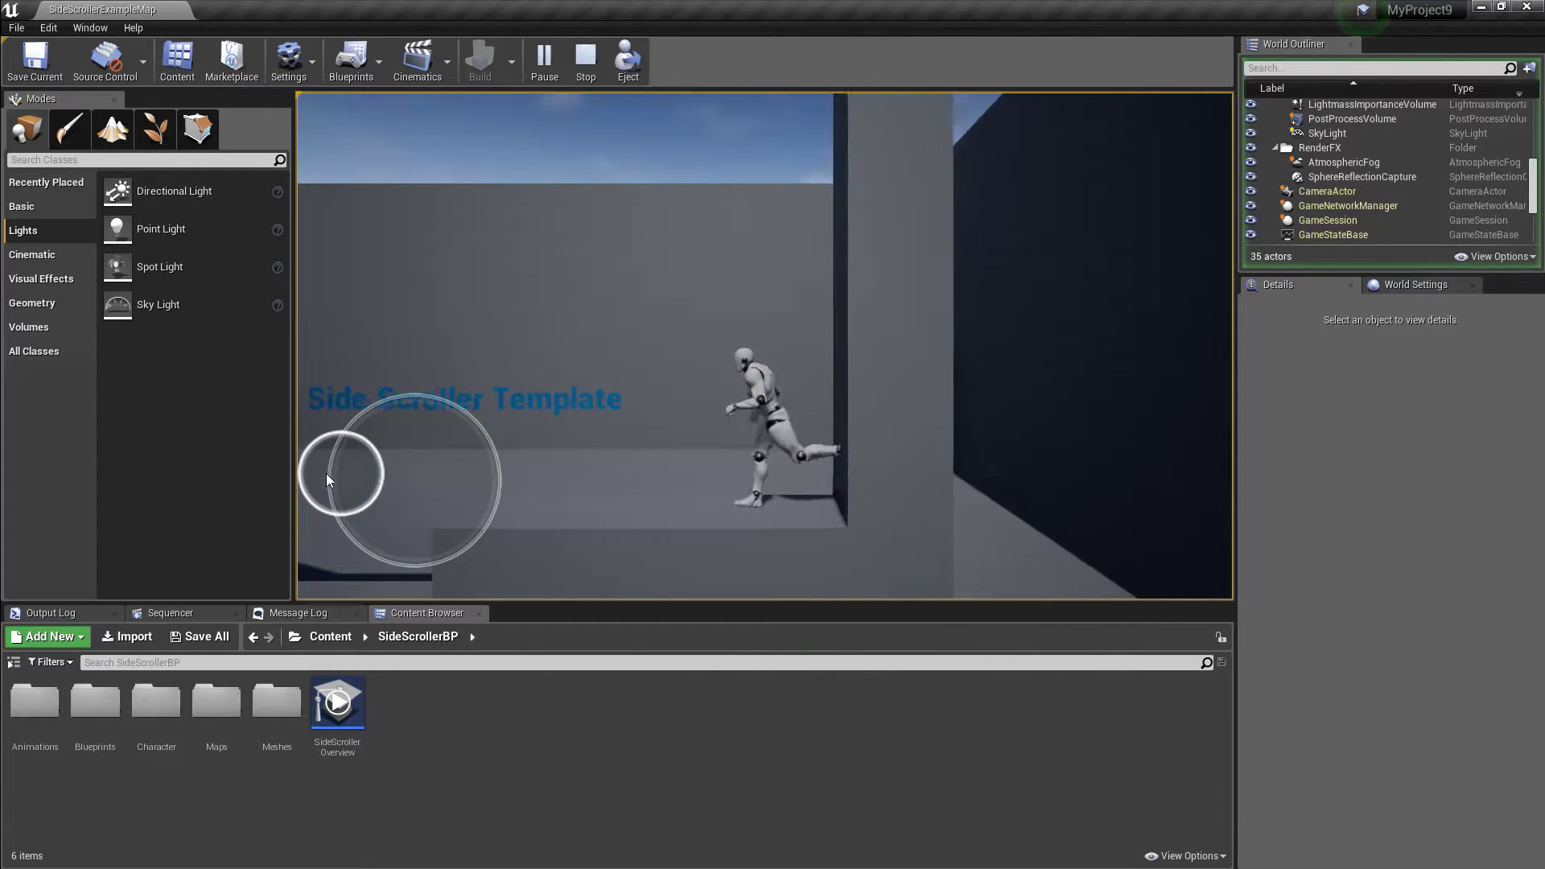
key(space)
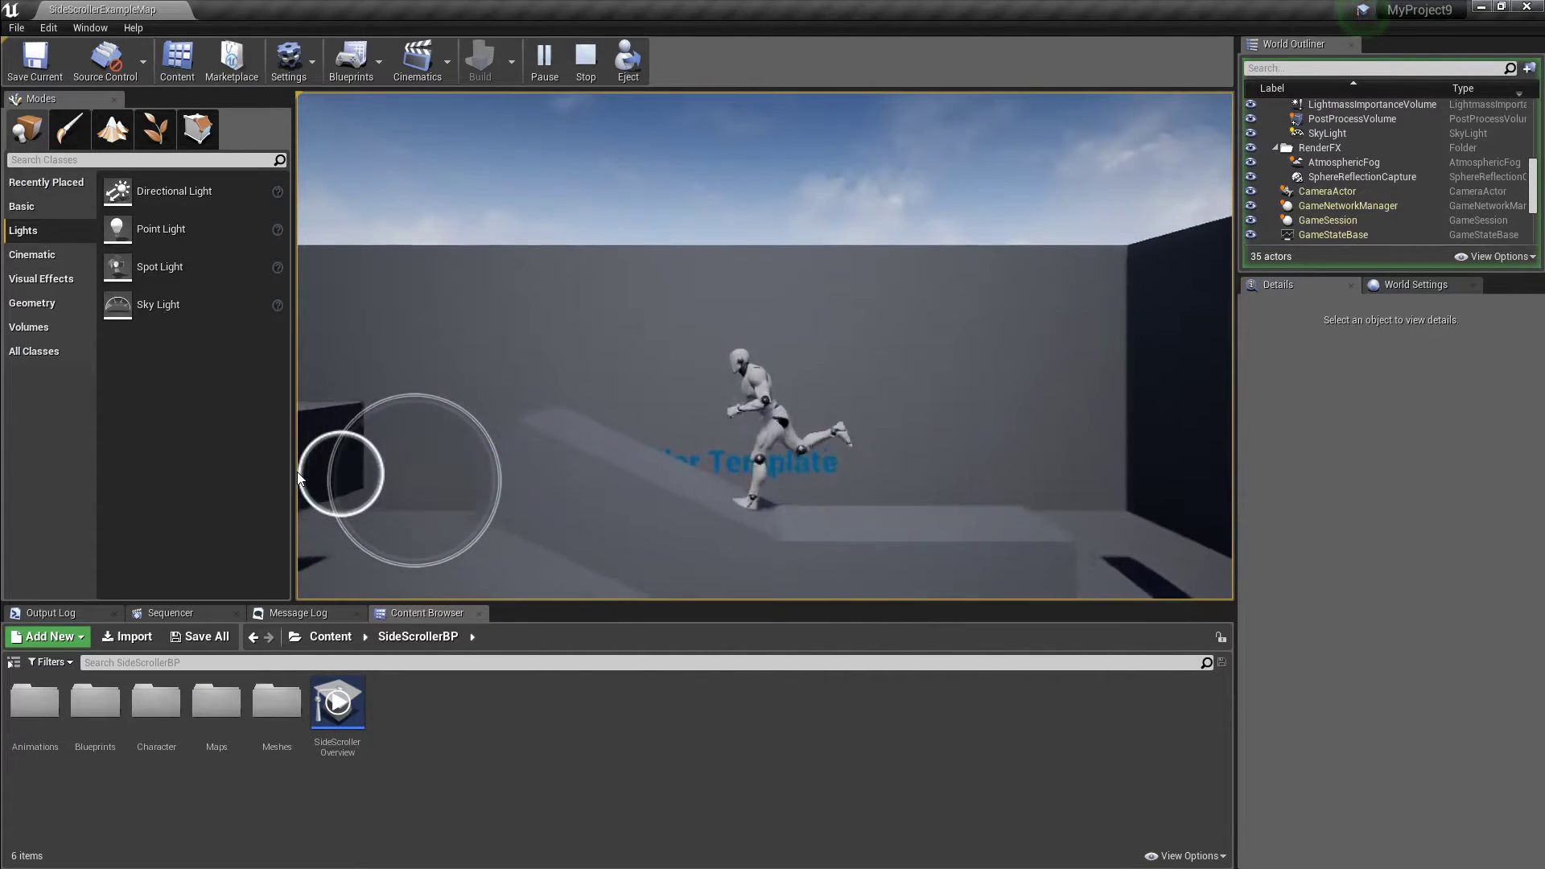
key(space)
drag(306, 473, 297, 471)
key(d)
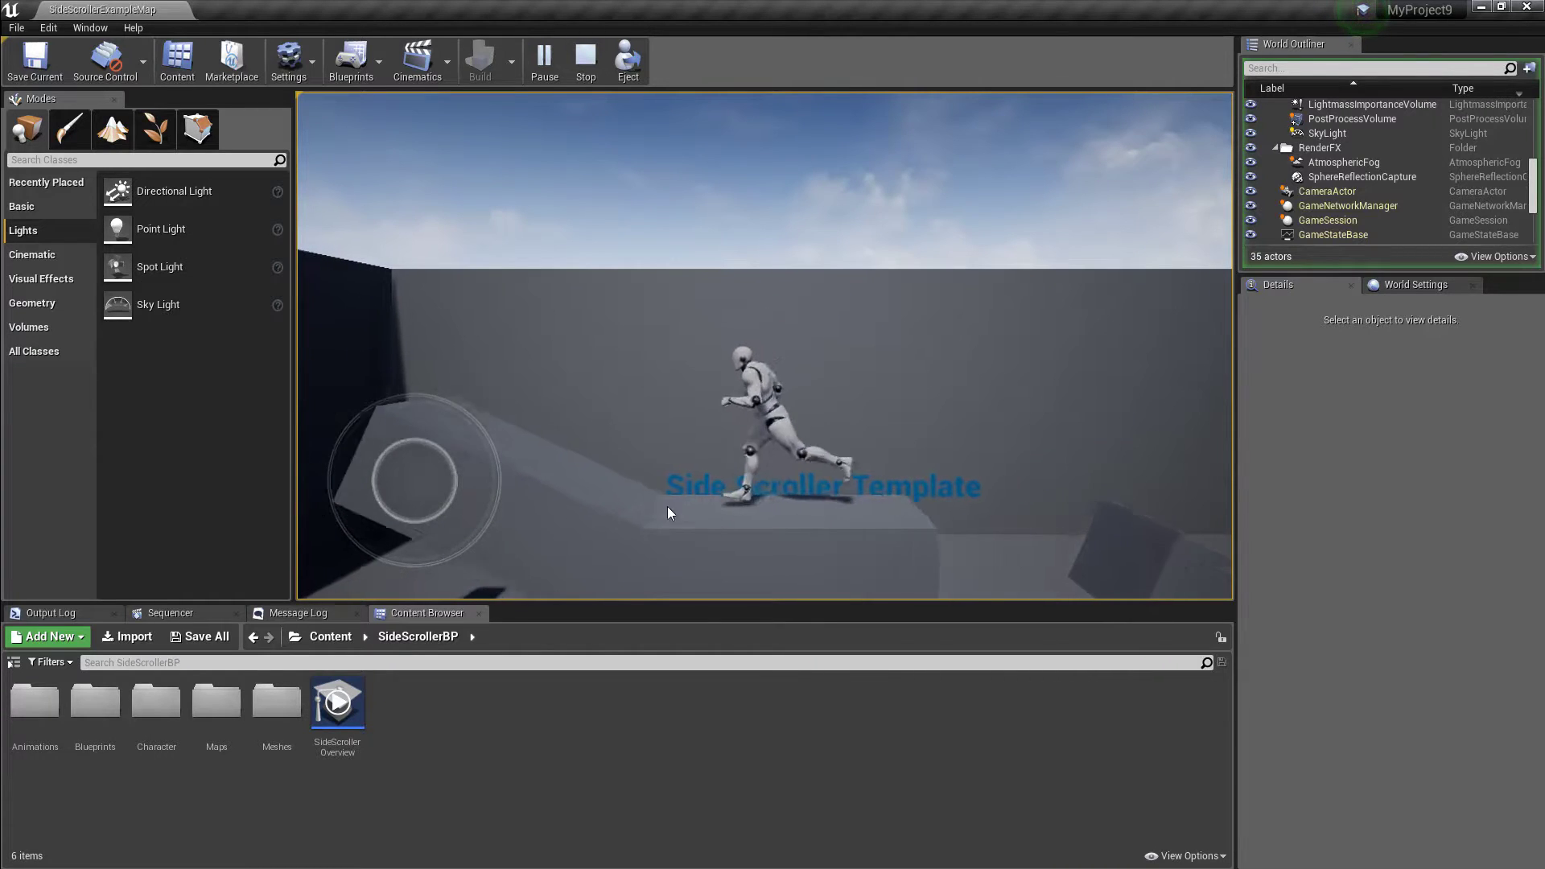
key(space)
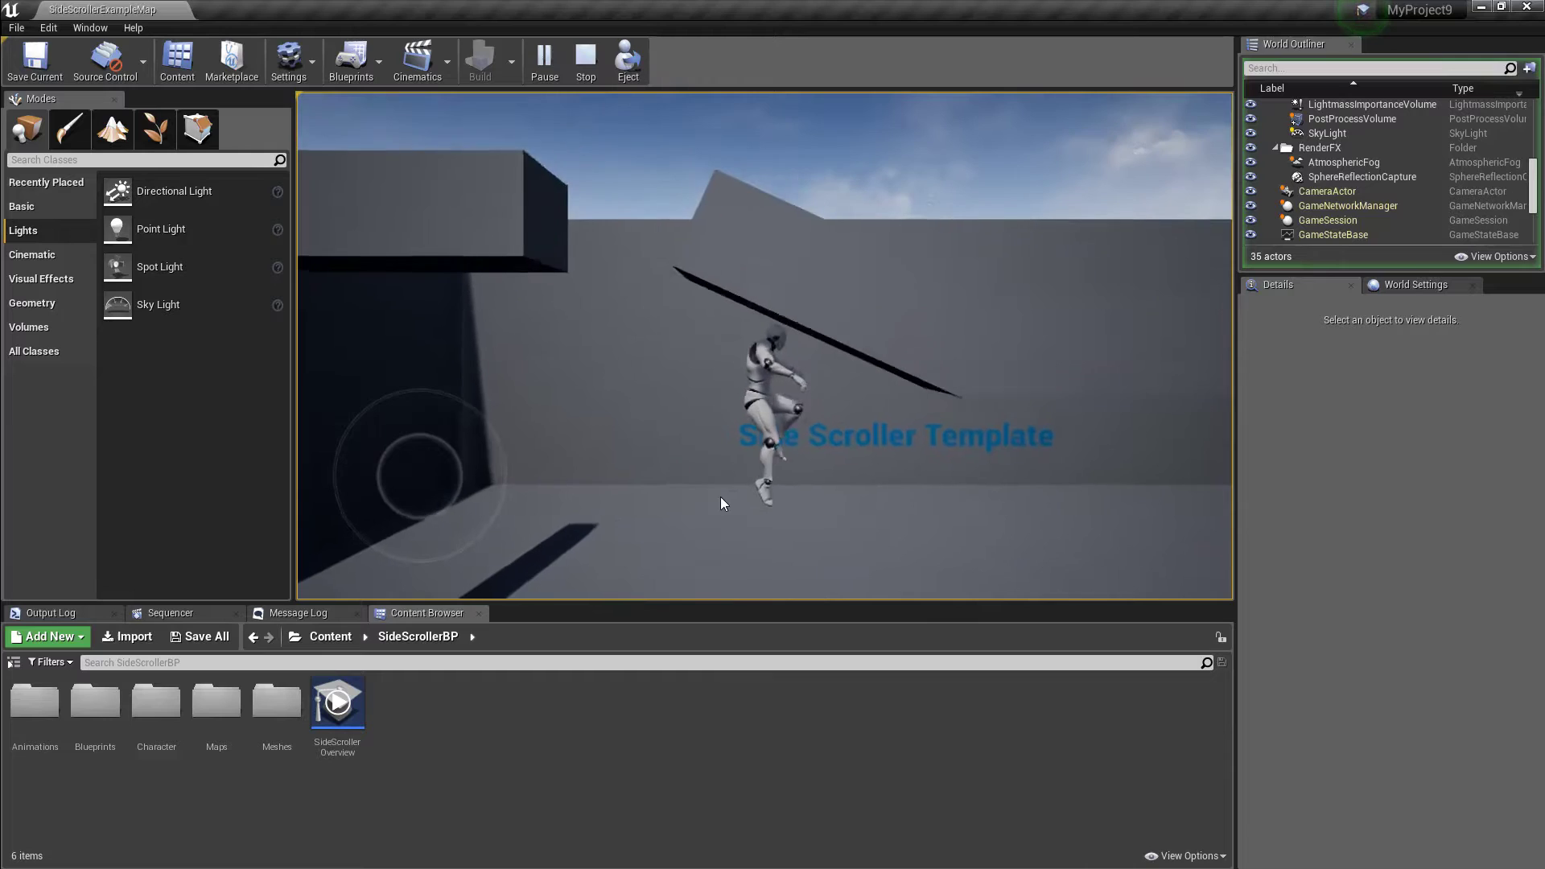
key(Escape)
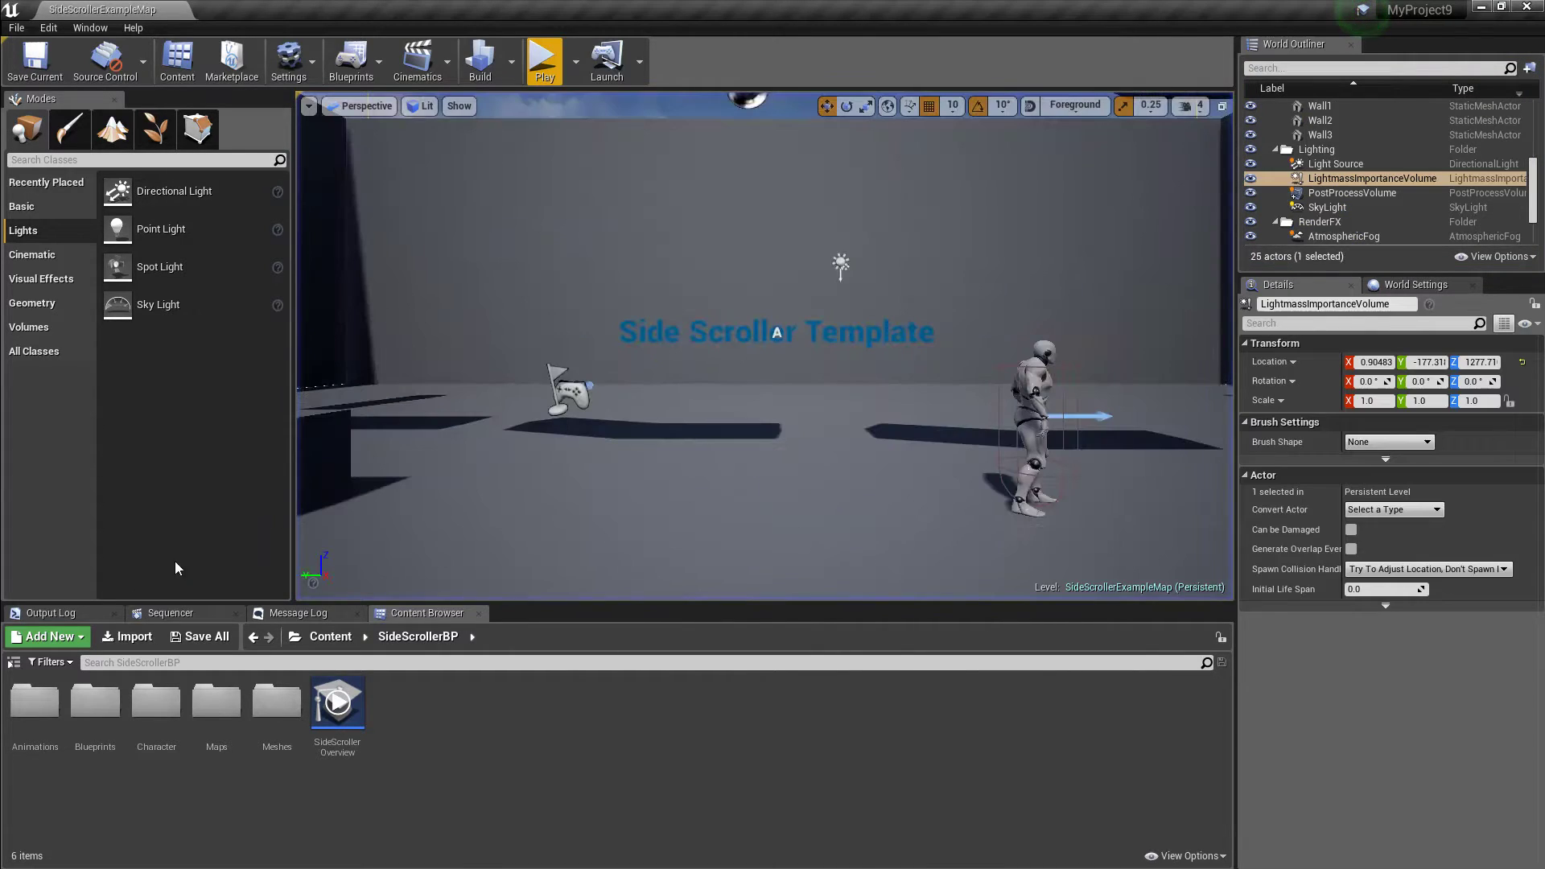
Step: Package MyProject9 for Android (ETC1) into the desktop's 'cinematic obje' folder
click(19, 31)
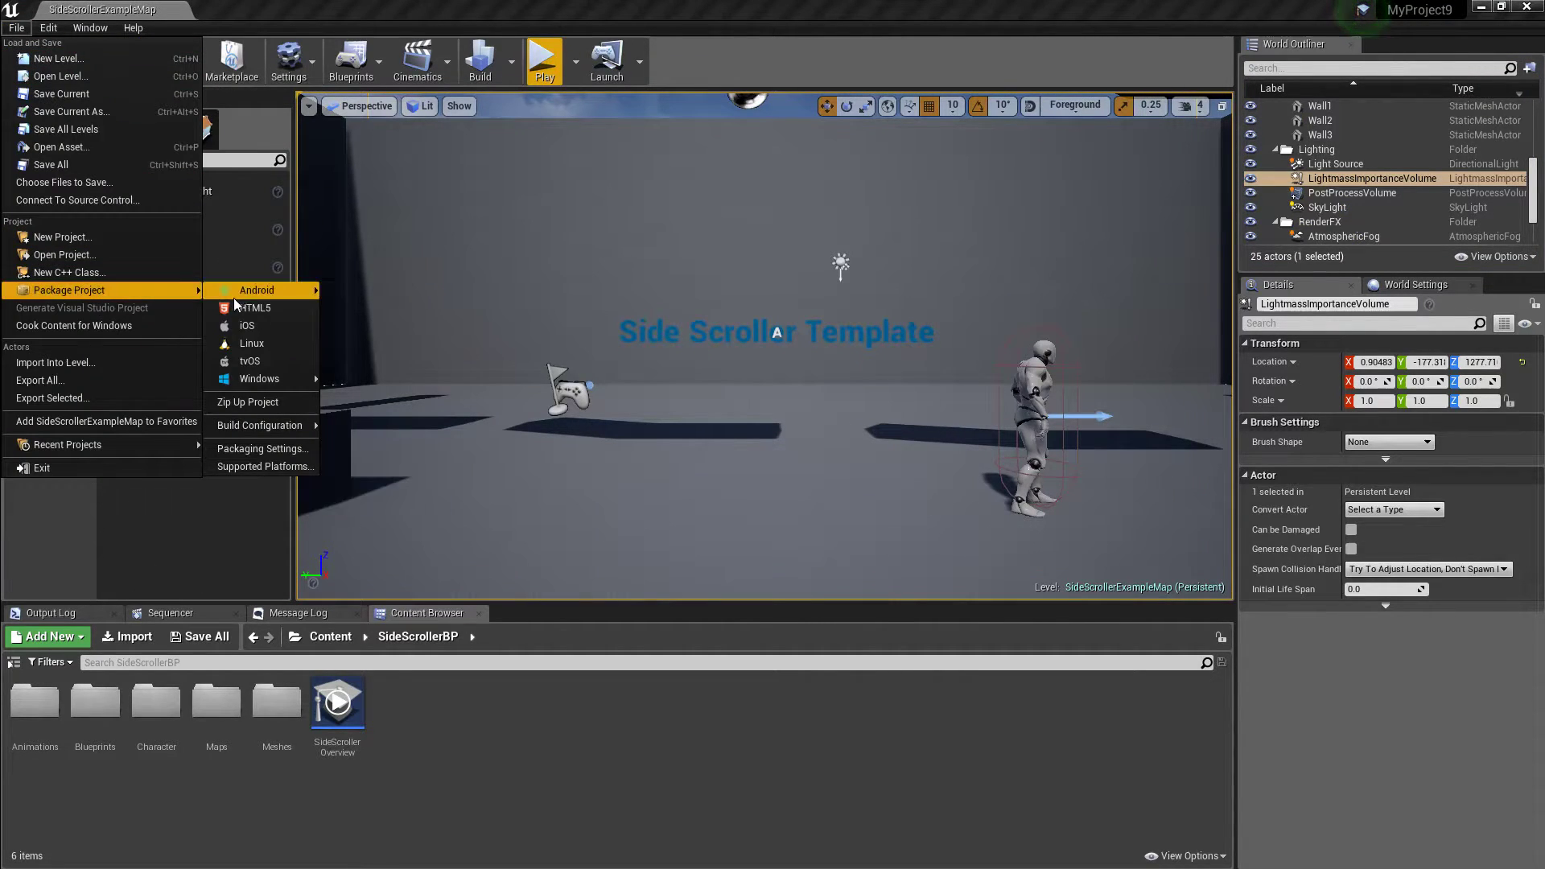
click(475, 341)
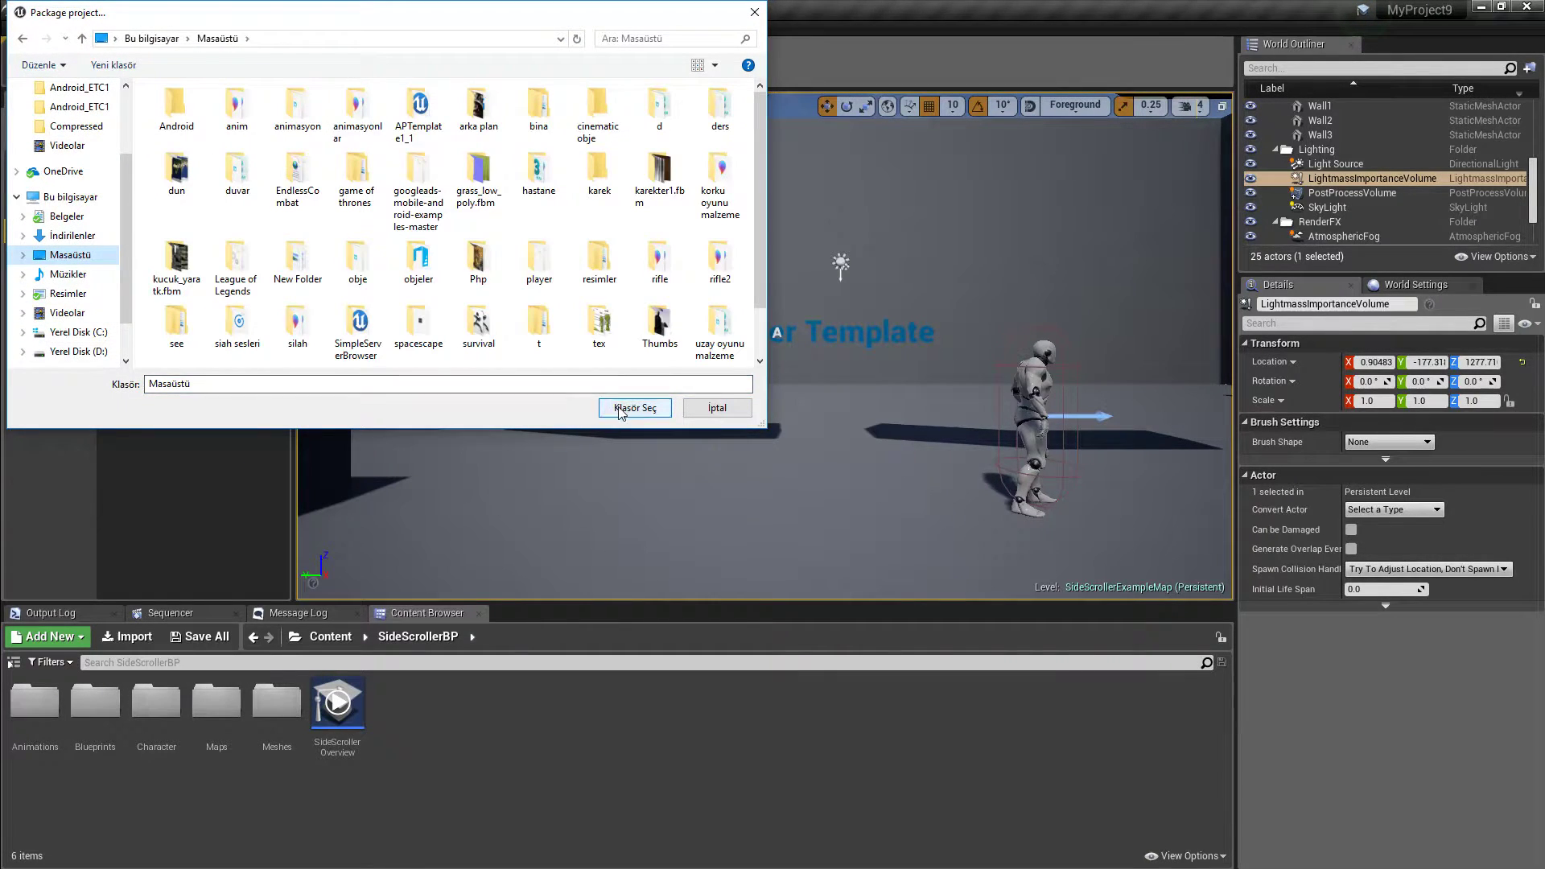
click(594, 116)
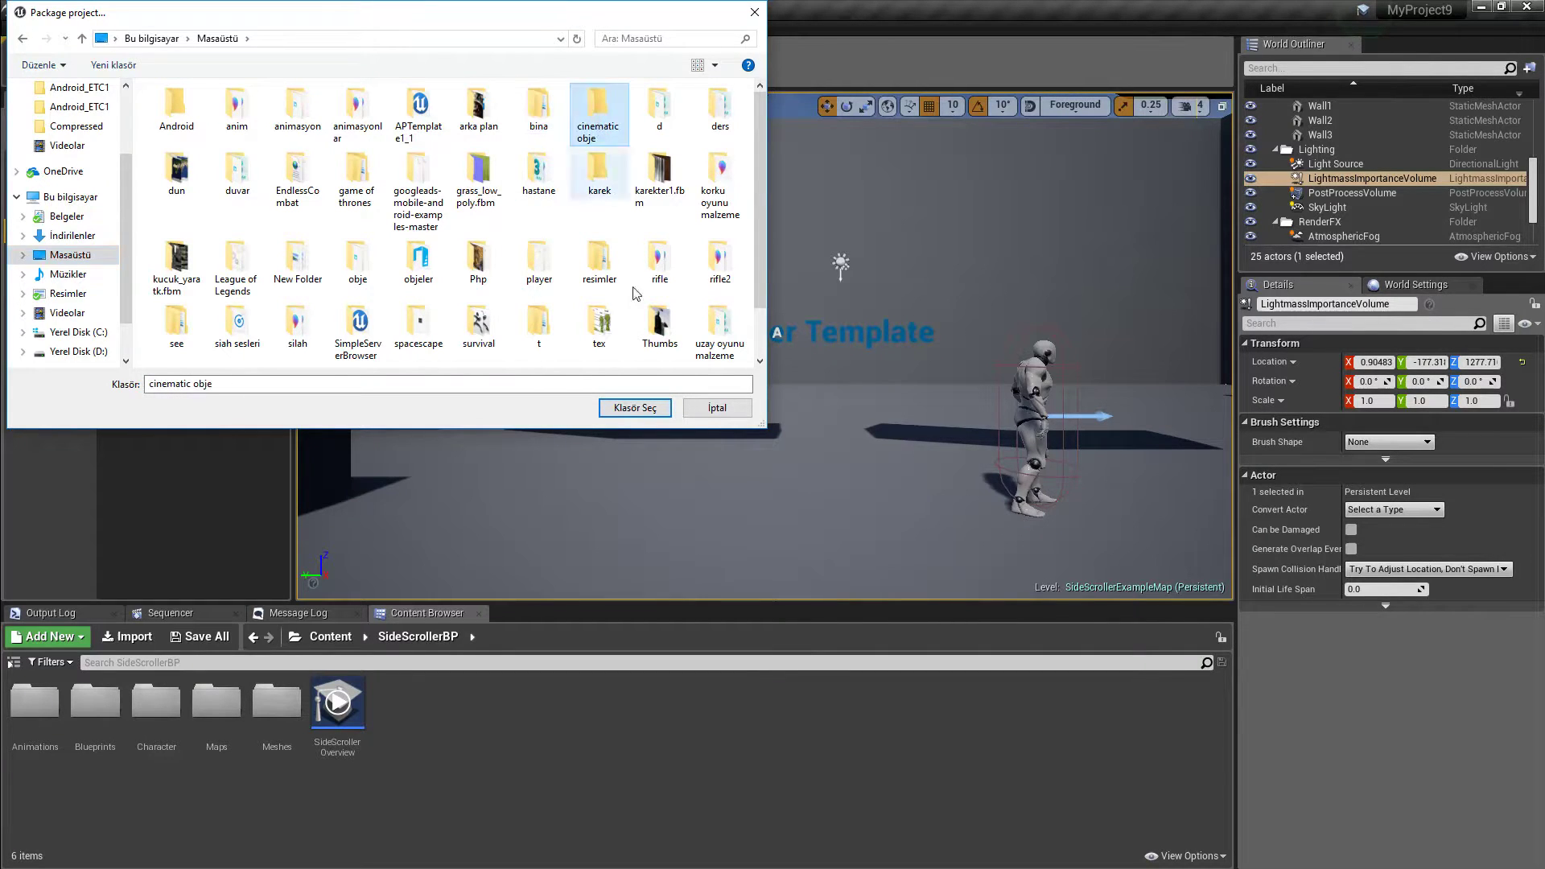
click(636, 408)
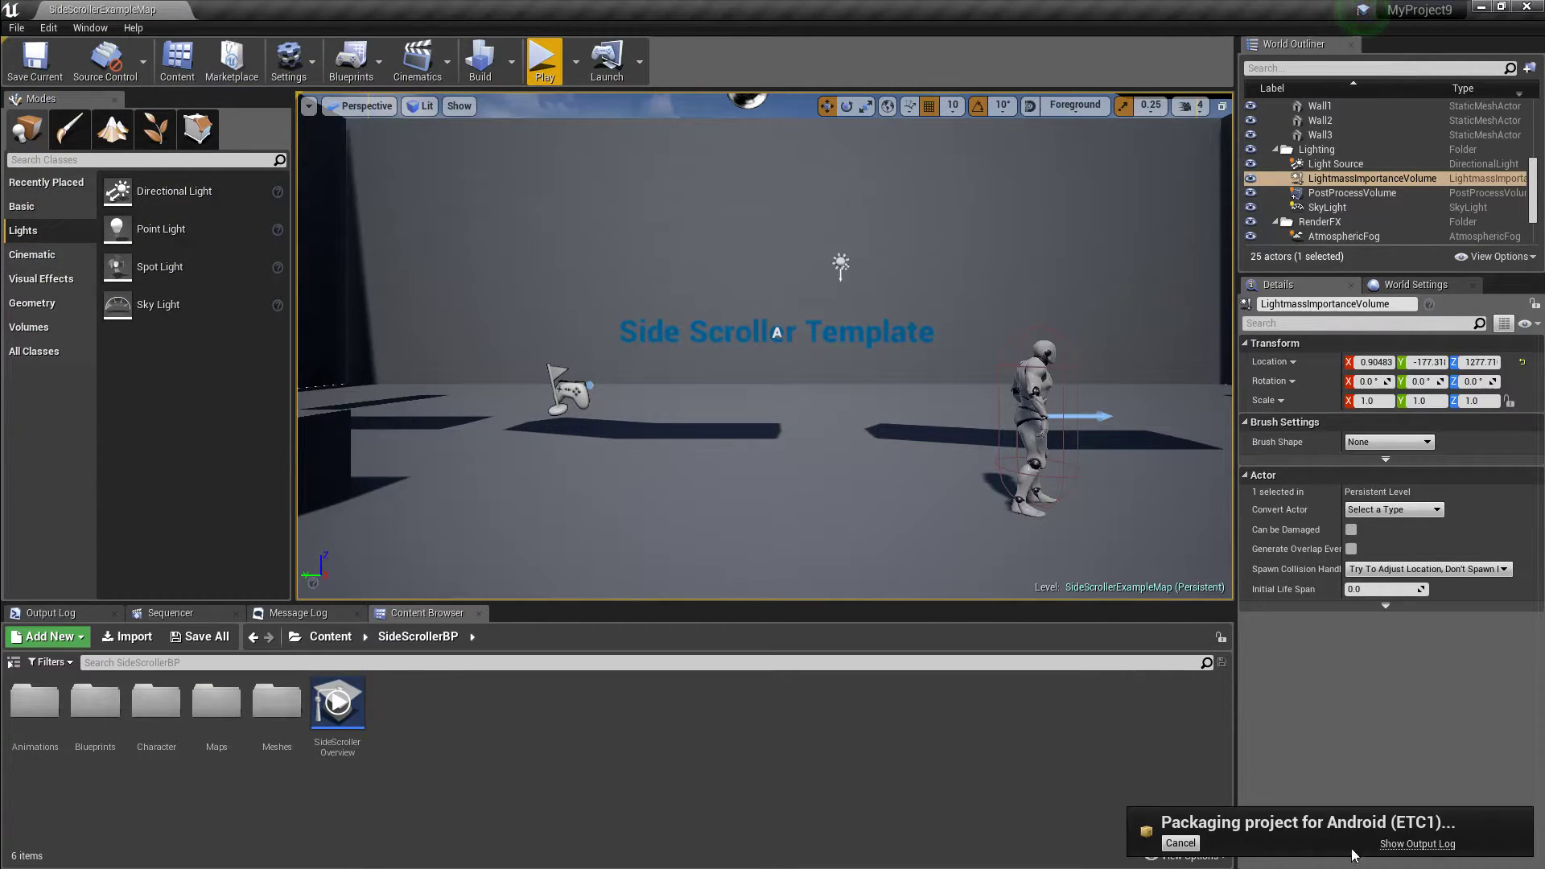
Step: Show the packaging log, cancel the Android (ETC1) packaging, and pan across the level
click(1401, 845)
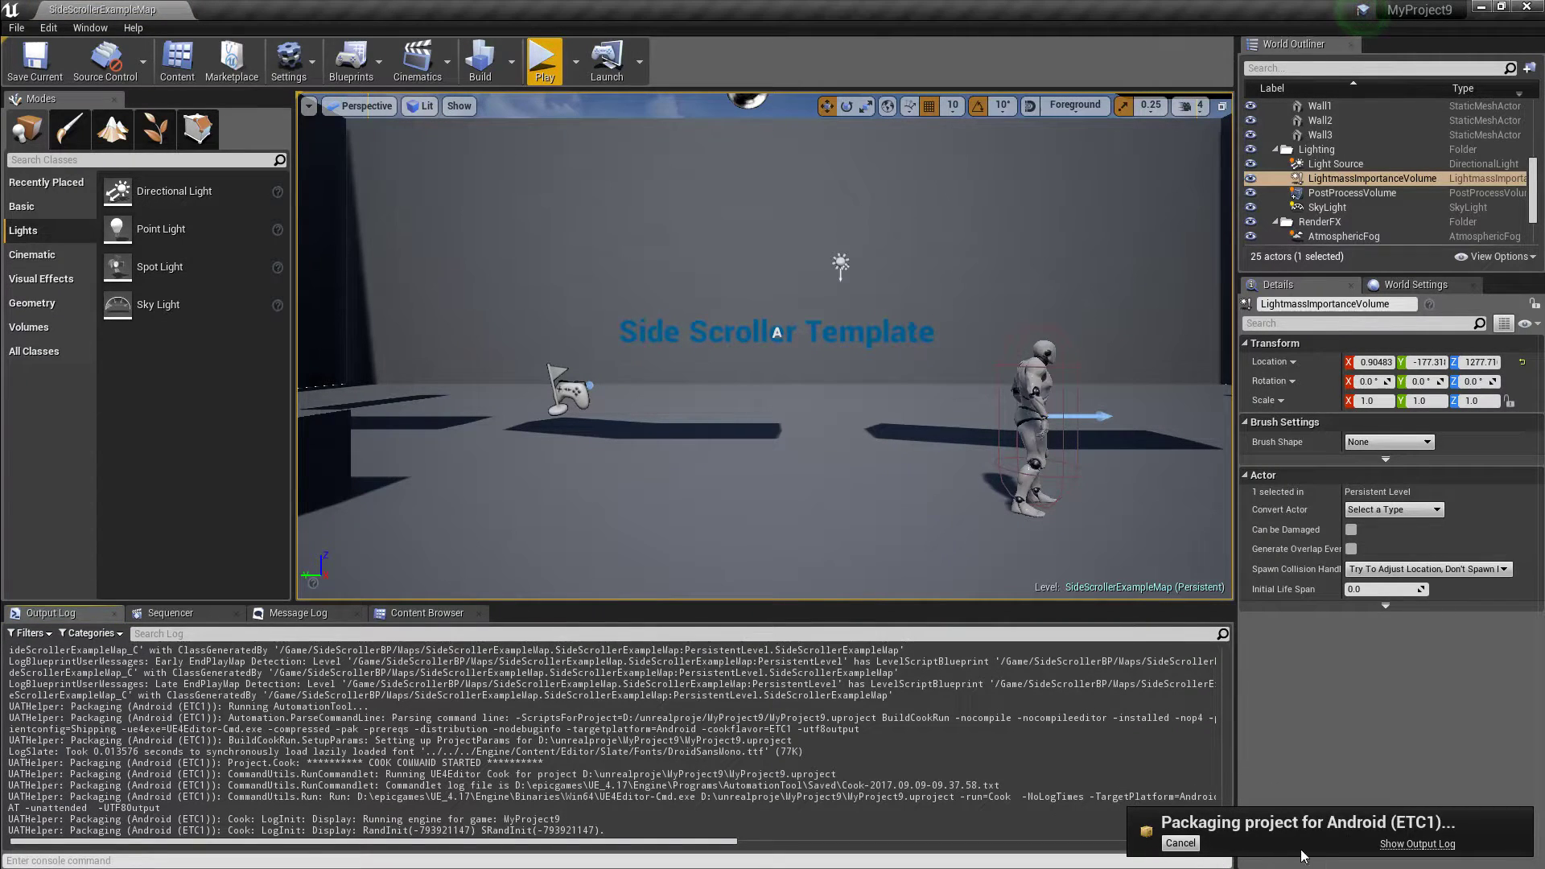
click(1180, 842)
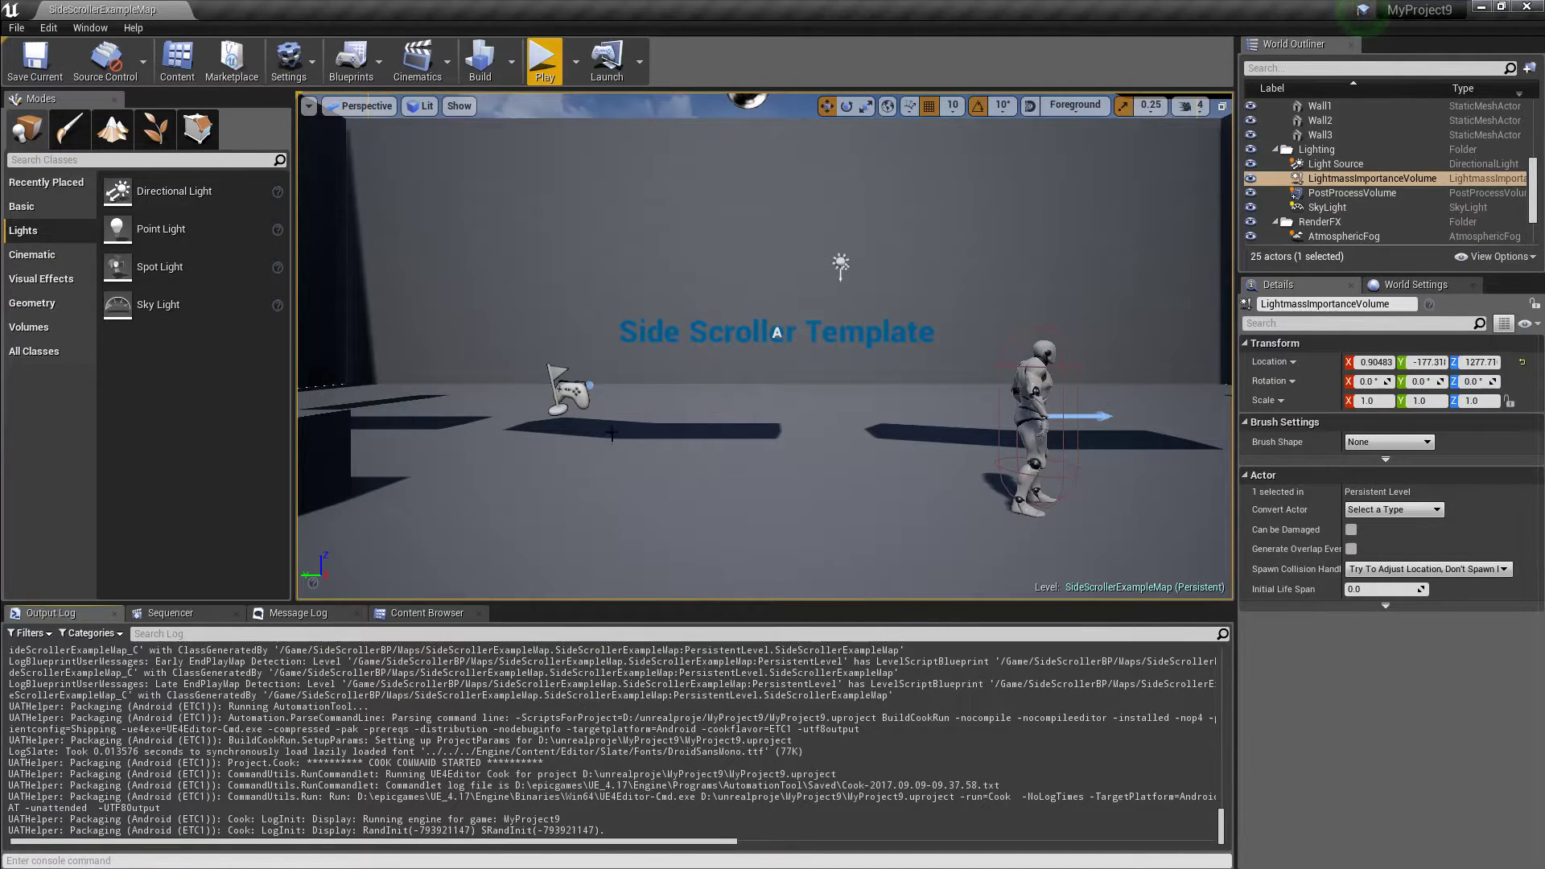
drag(612, 434, 297, 479)
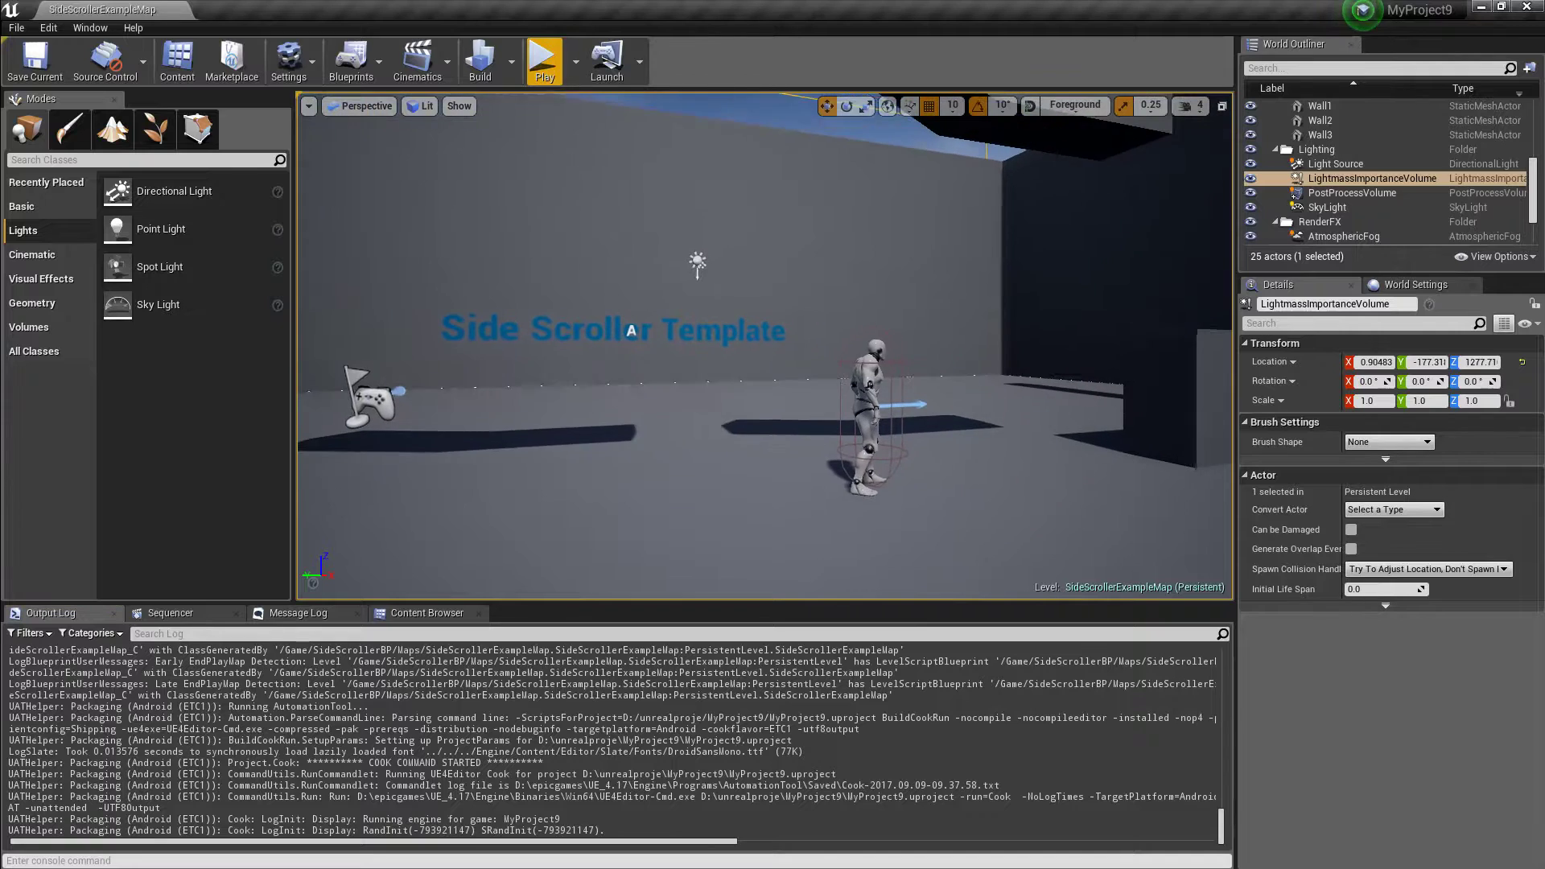
Step: Show the Content Browser, turn the view along the level, and start Play-In-Editor
click(427, 613)
mouse_move(612, 451)
mouse_down()
mouse_move(499, 467)
mouse_move(563, 450)
mouse_up()
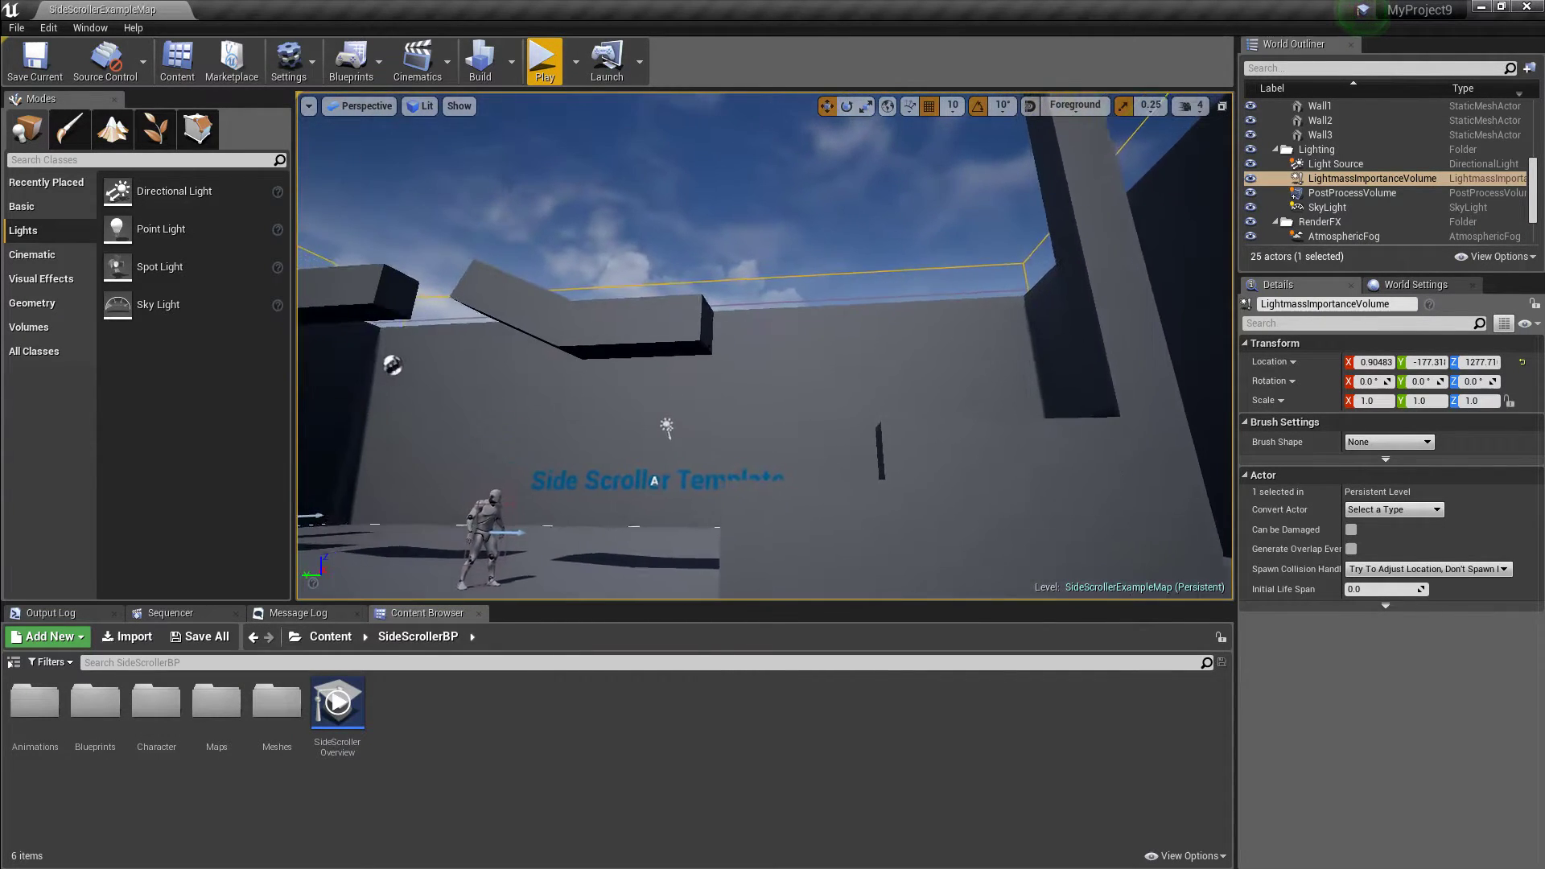
click(557, 78)
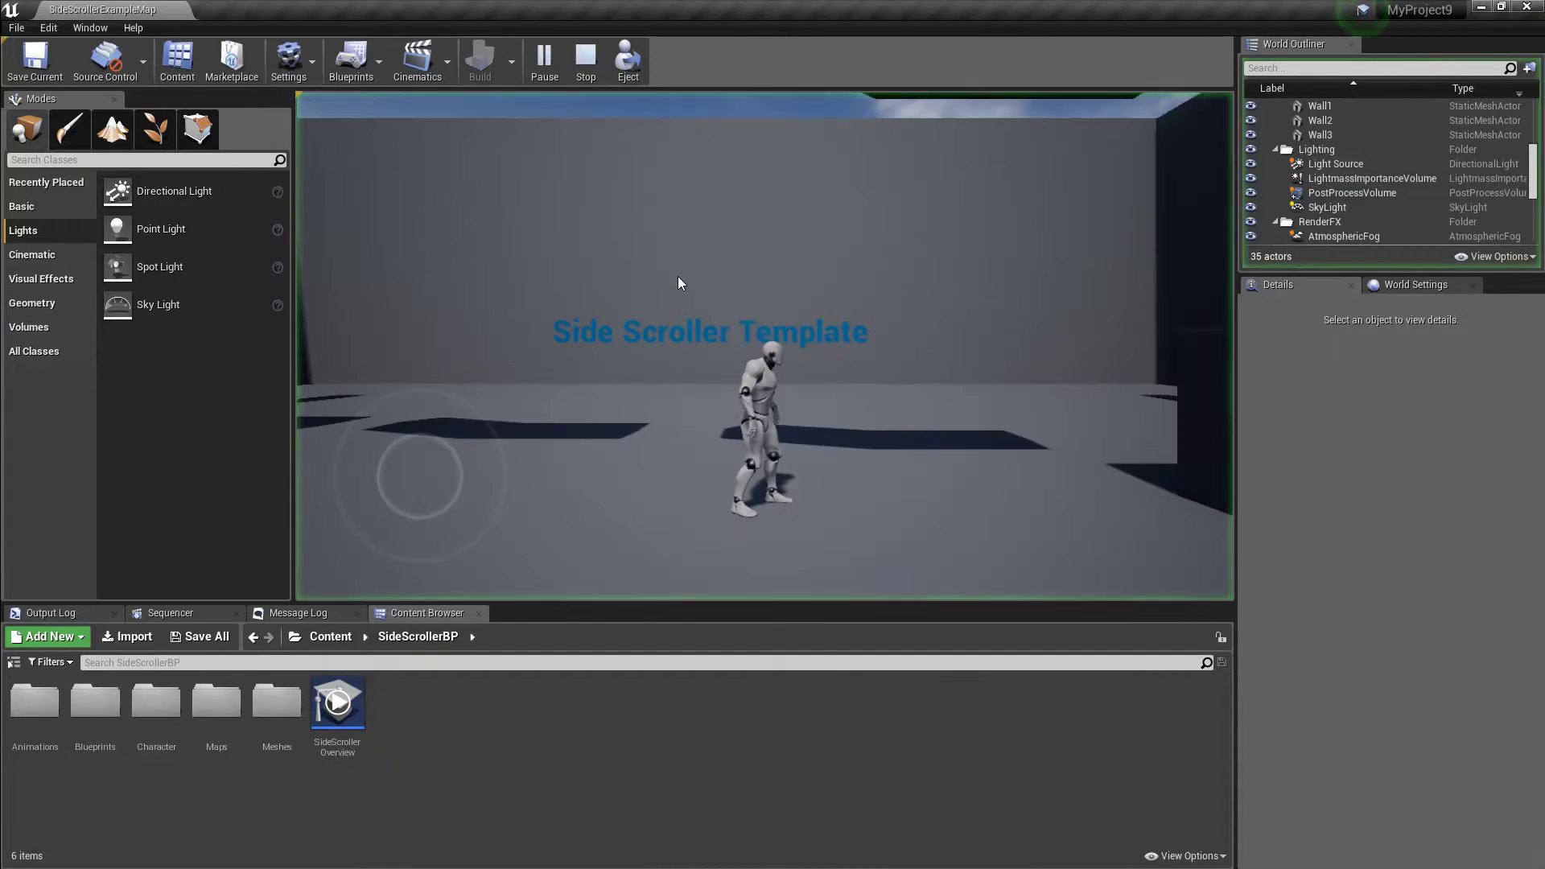
Step: Run the character right and left with arrow keys, jumping with Space, then stop with Esc
key(Right)
key(space)
key(space)
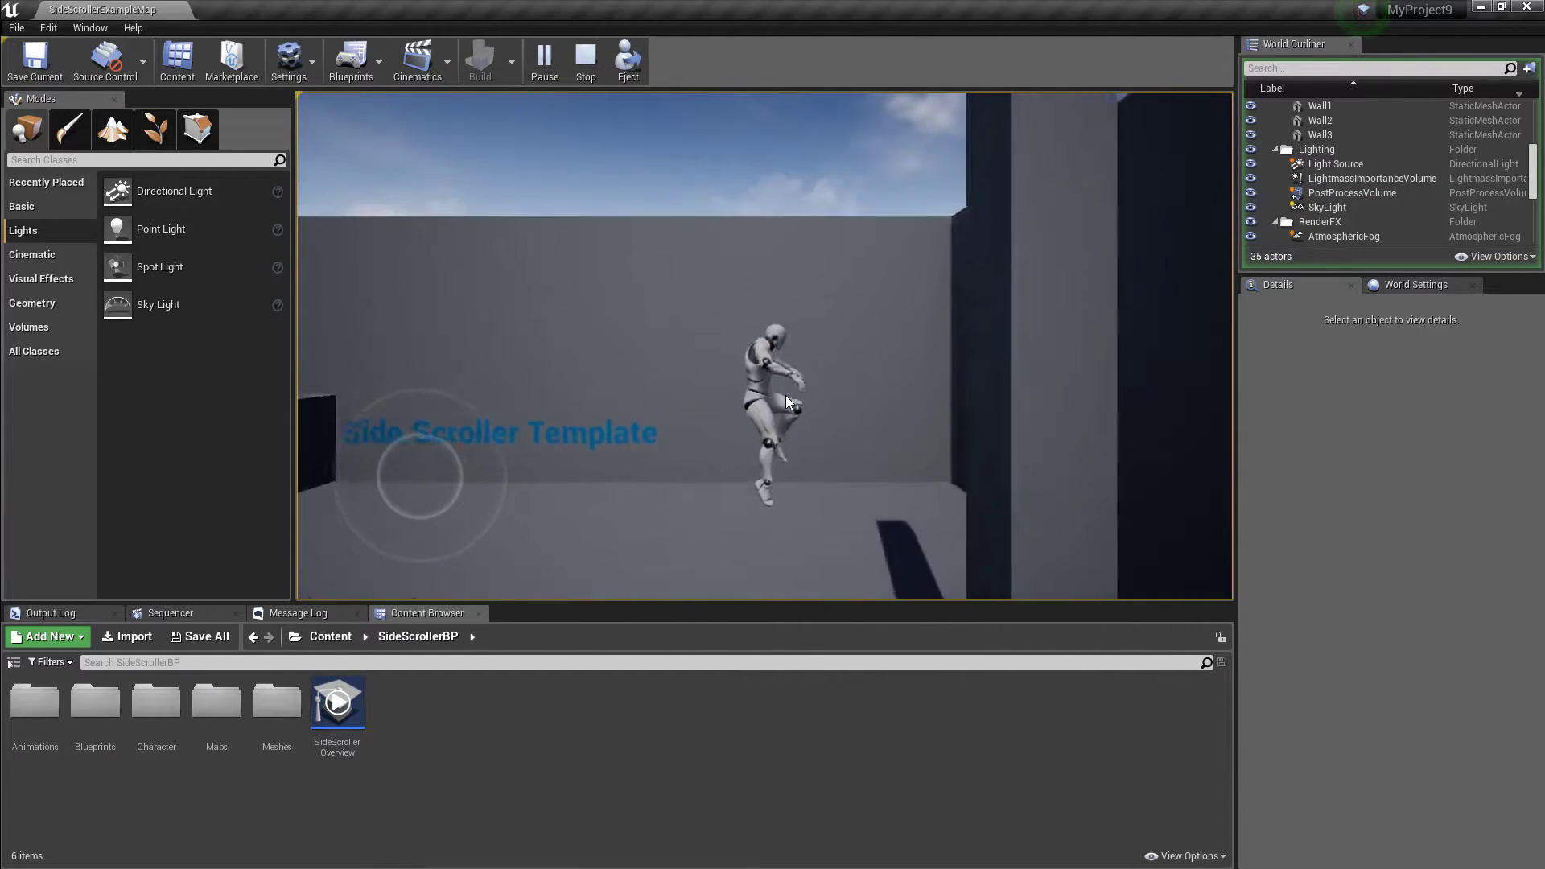
key(space)
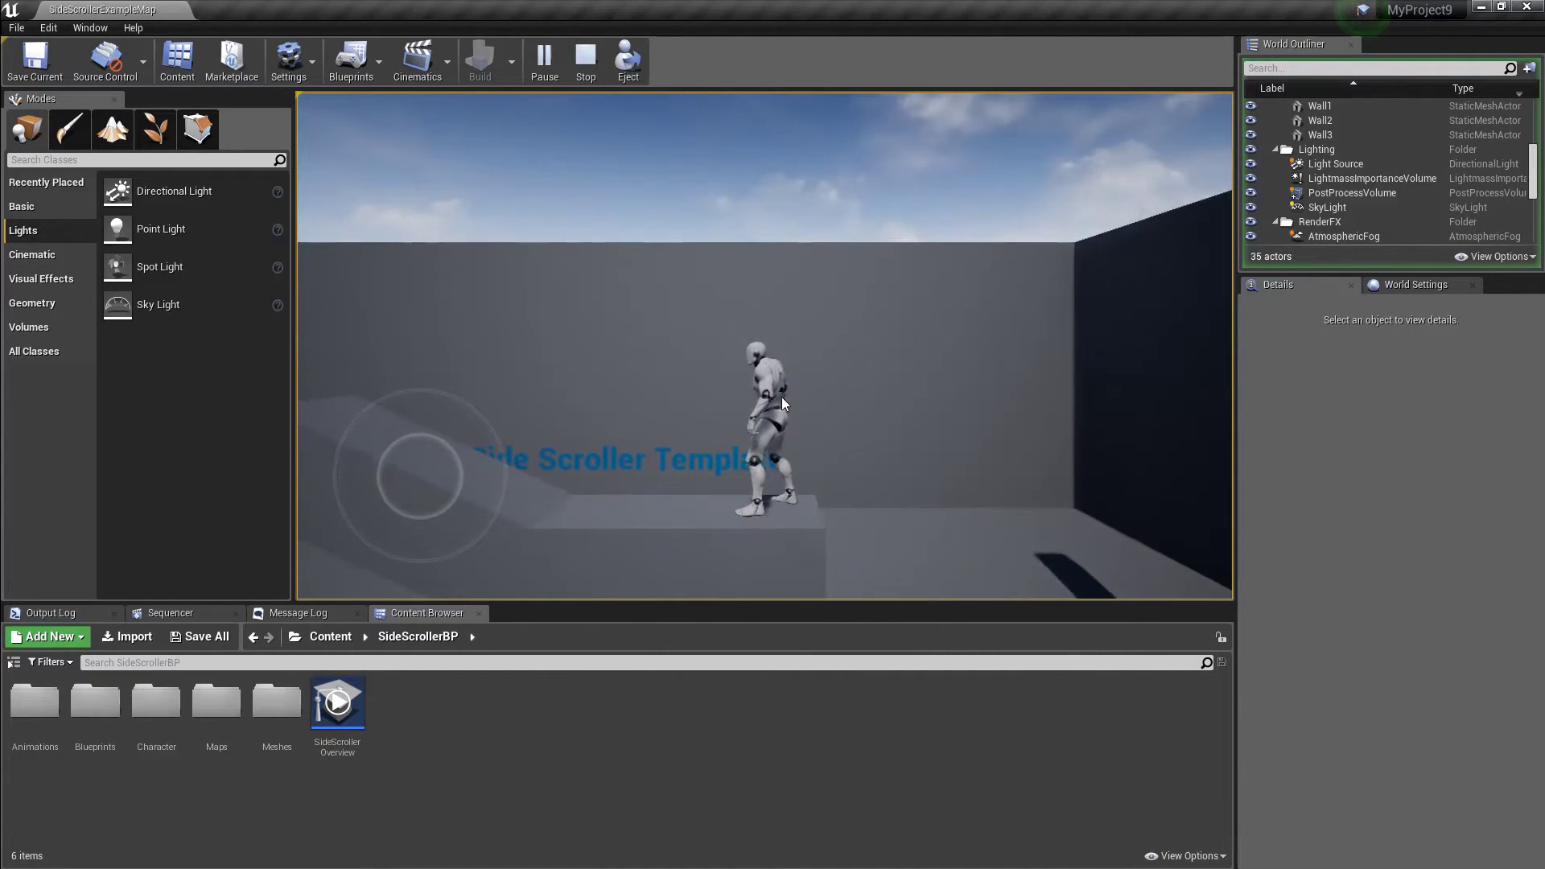
key(Left)
key(space)
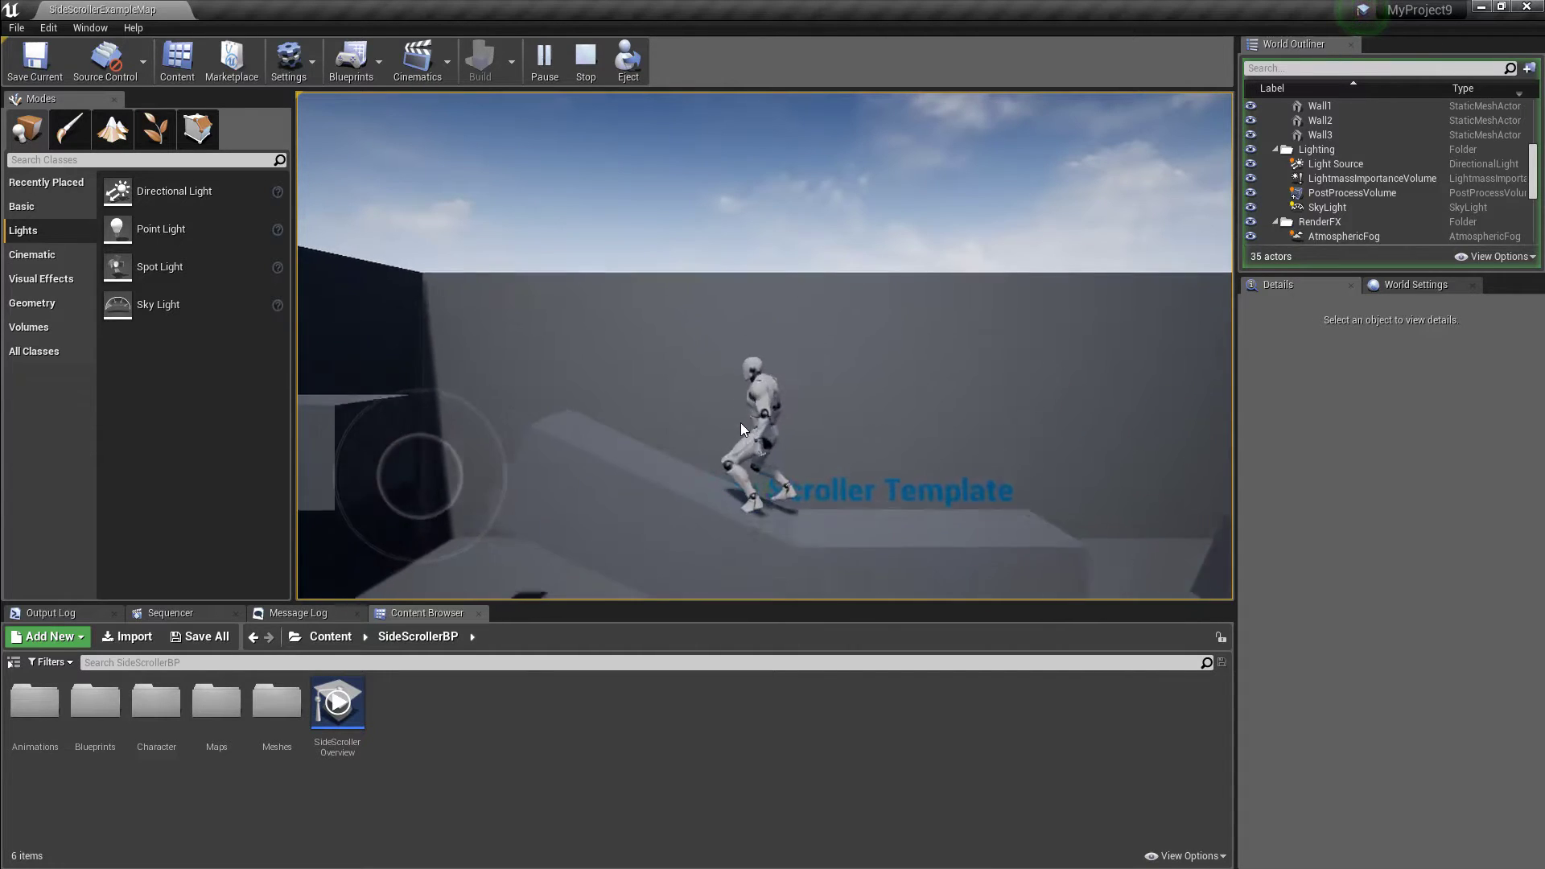
key(space)
key(Right)
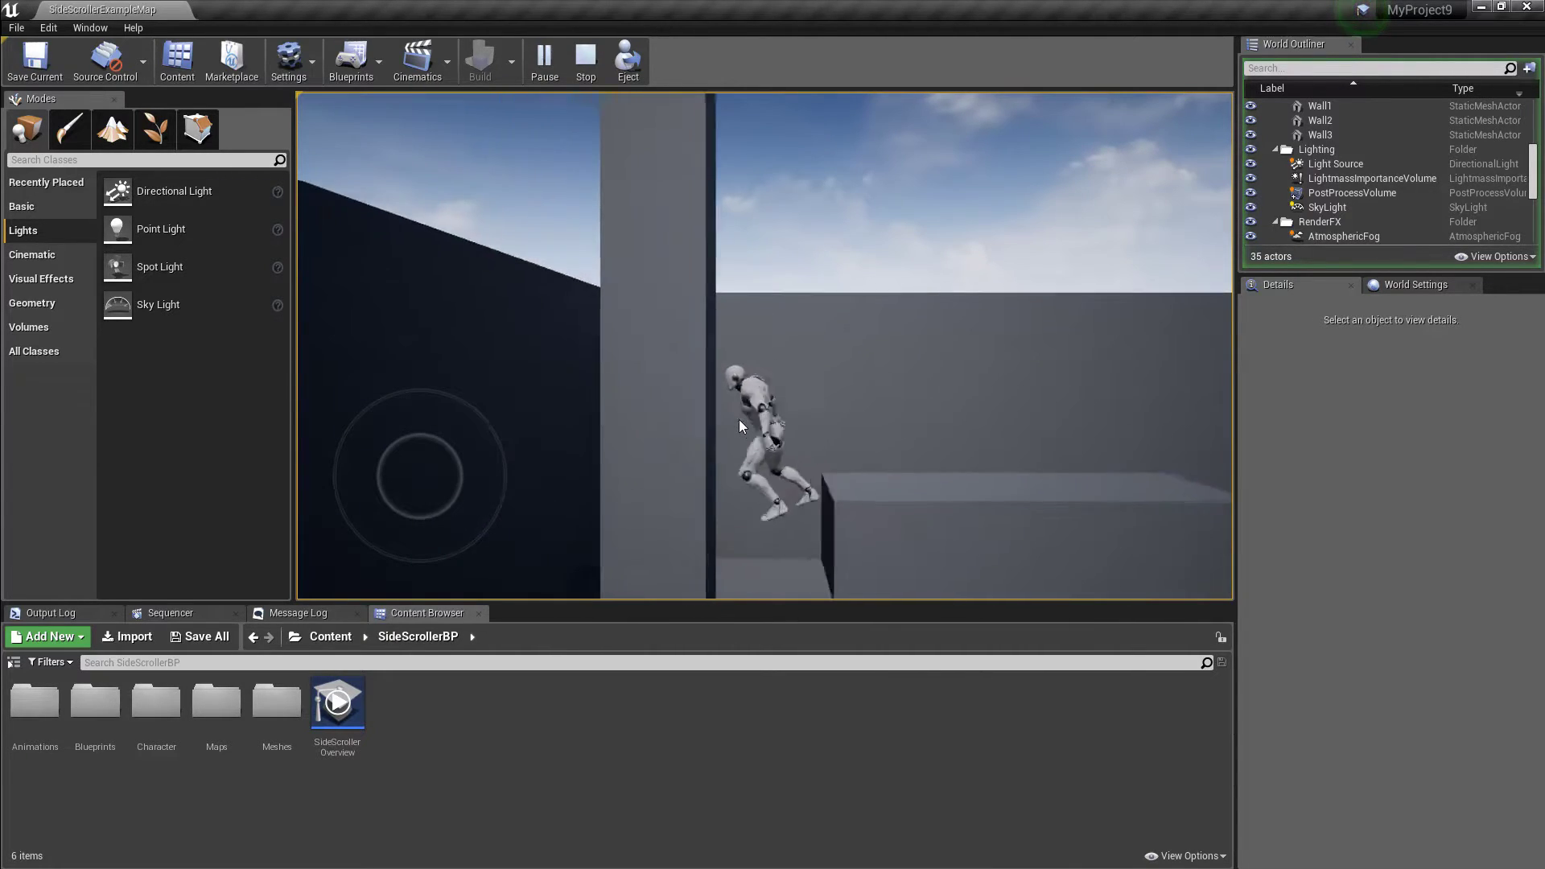
key(space)
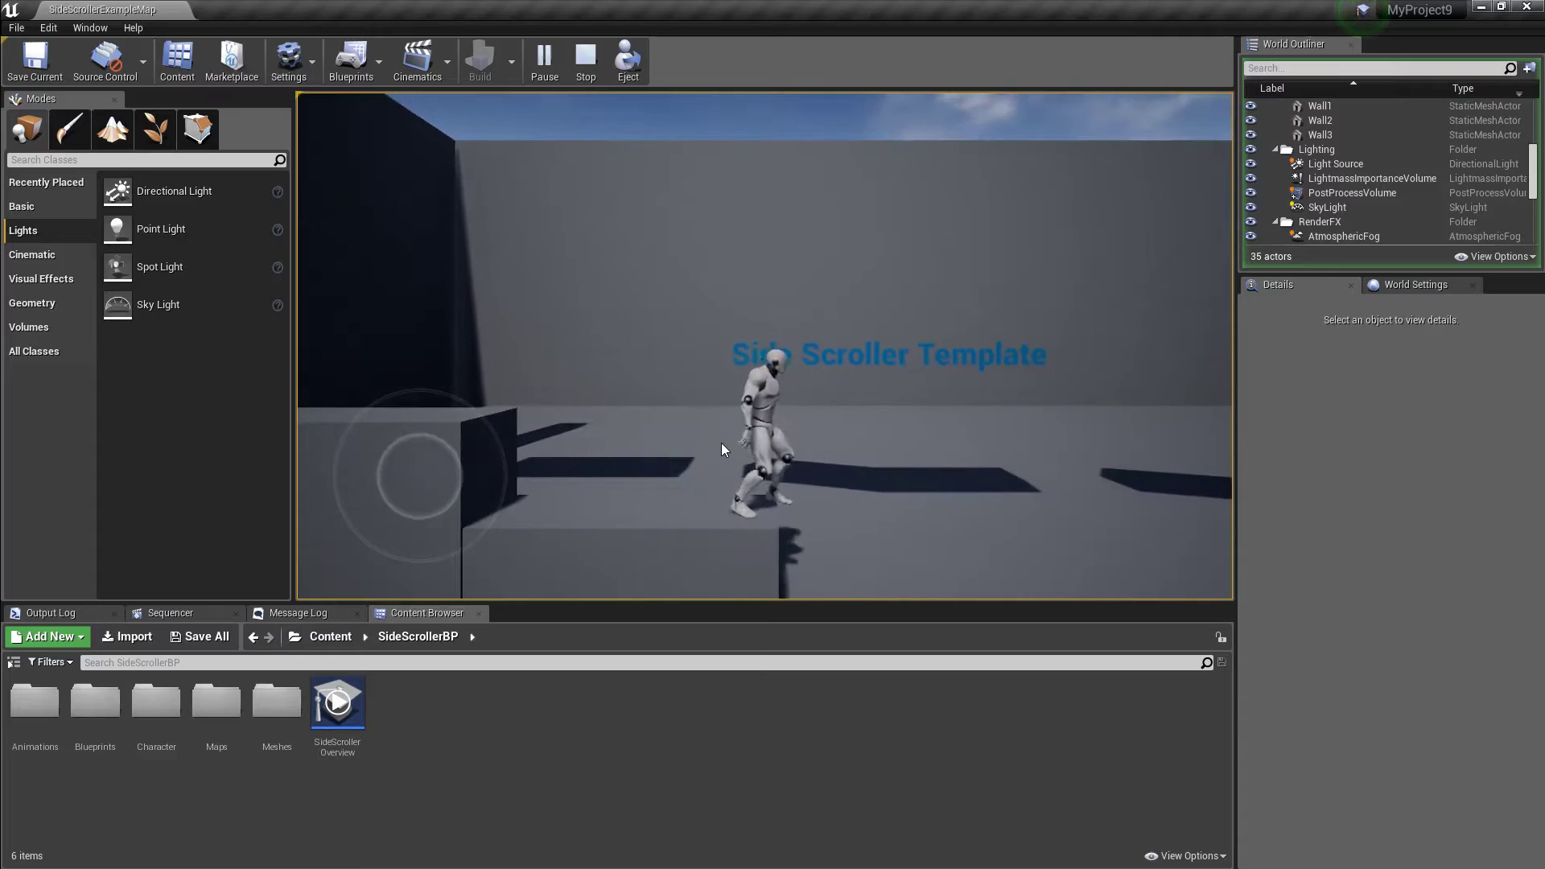
key(Escape)
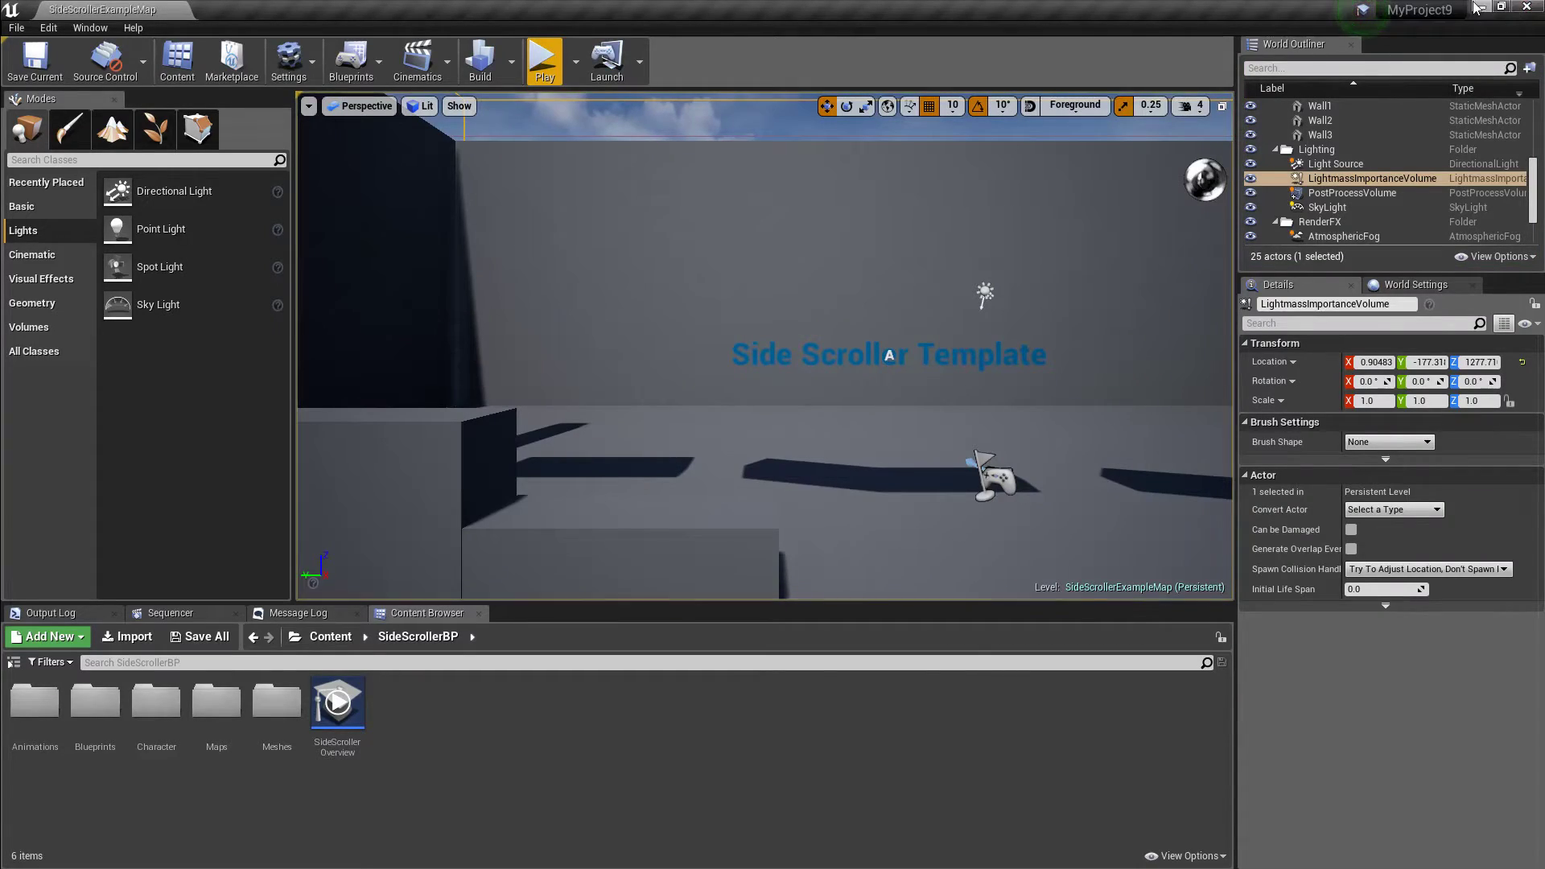
Step: Bring the Eniste project's editor to the front and close its Android SDK Project Settings
click(1479, 8)
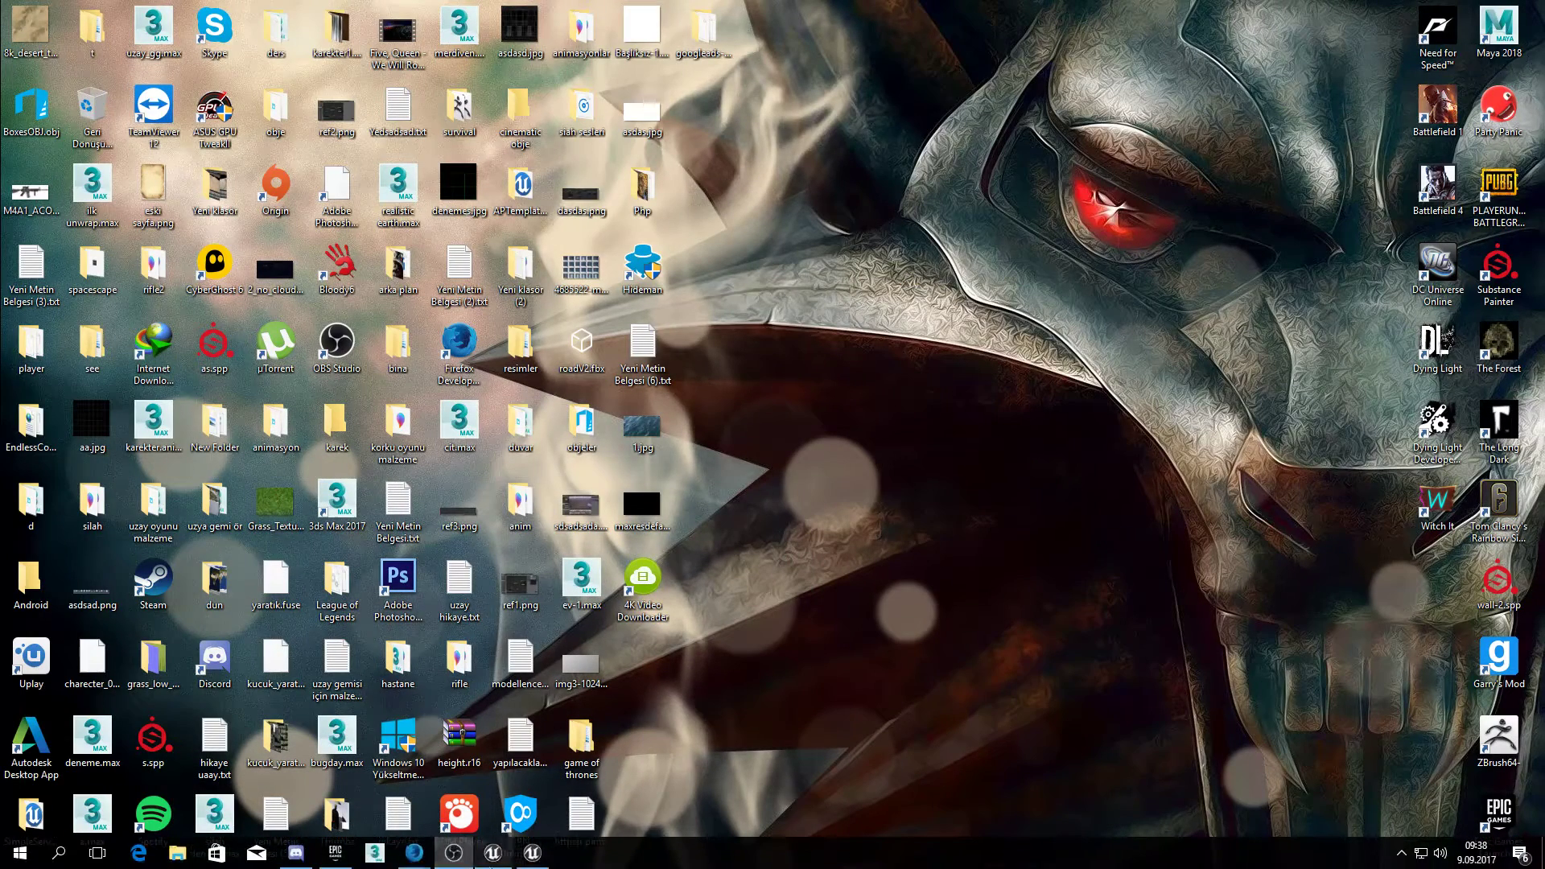
mouse_move(528, 861)
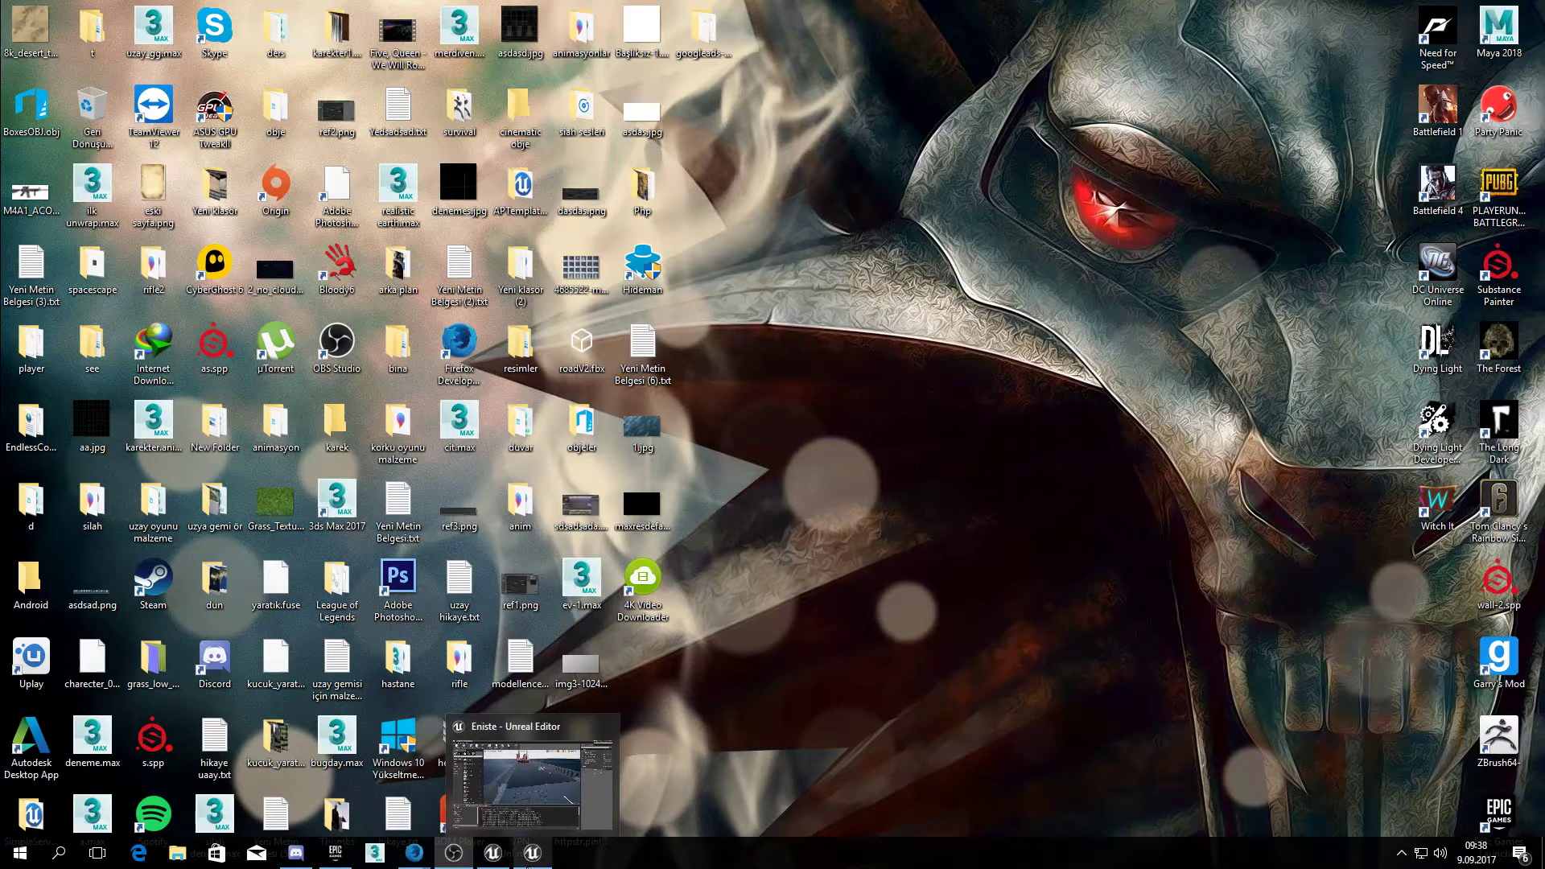
click(531, 853)
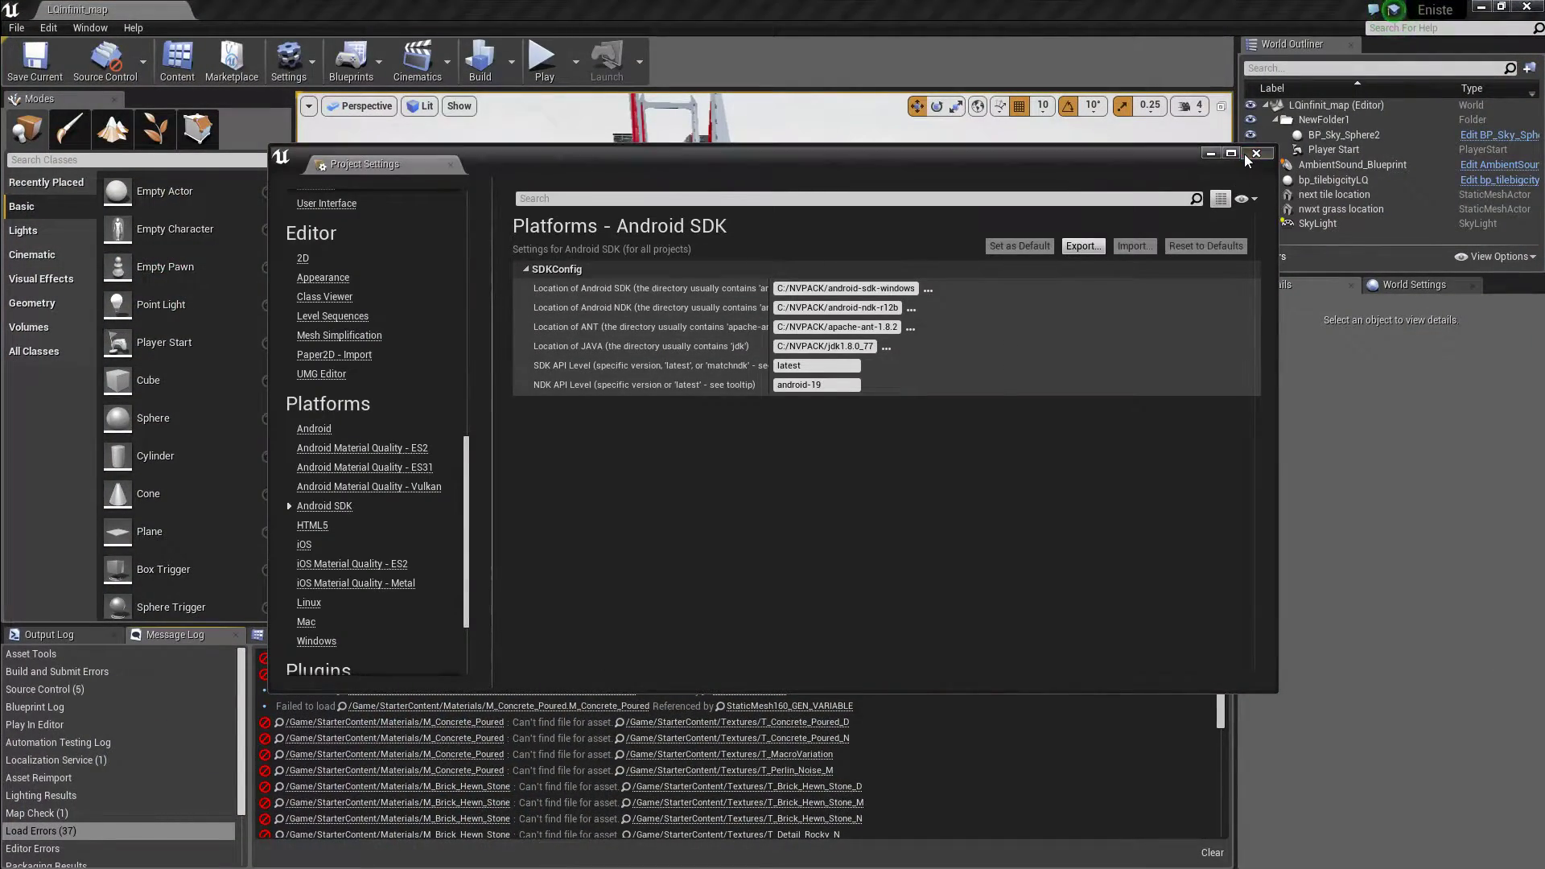
click(1254, 153)
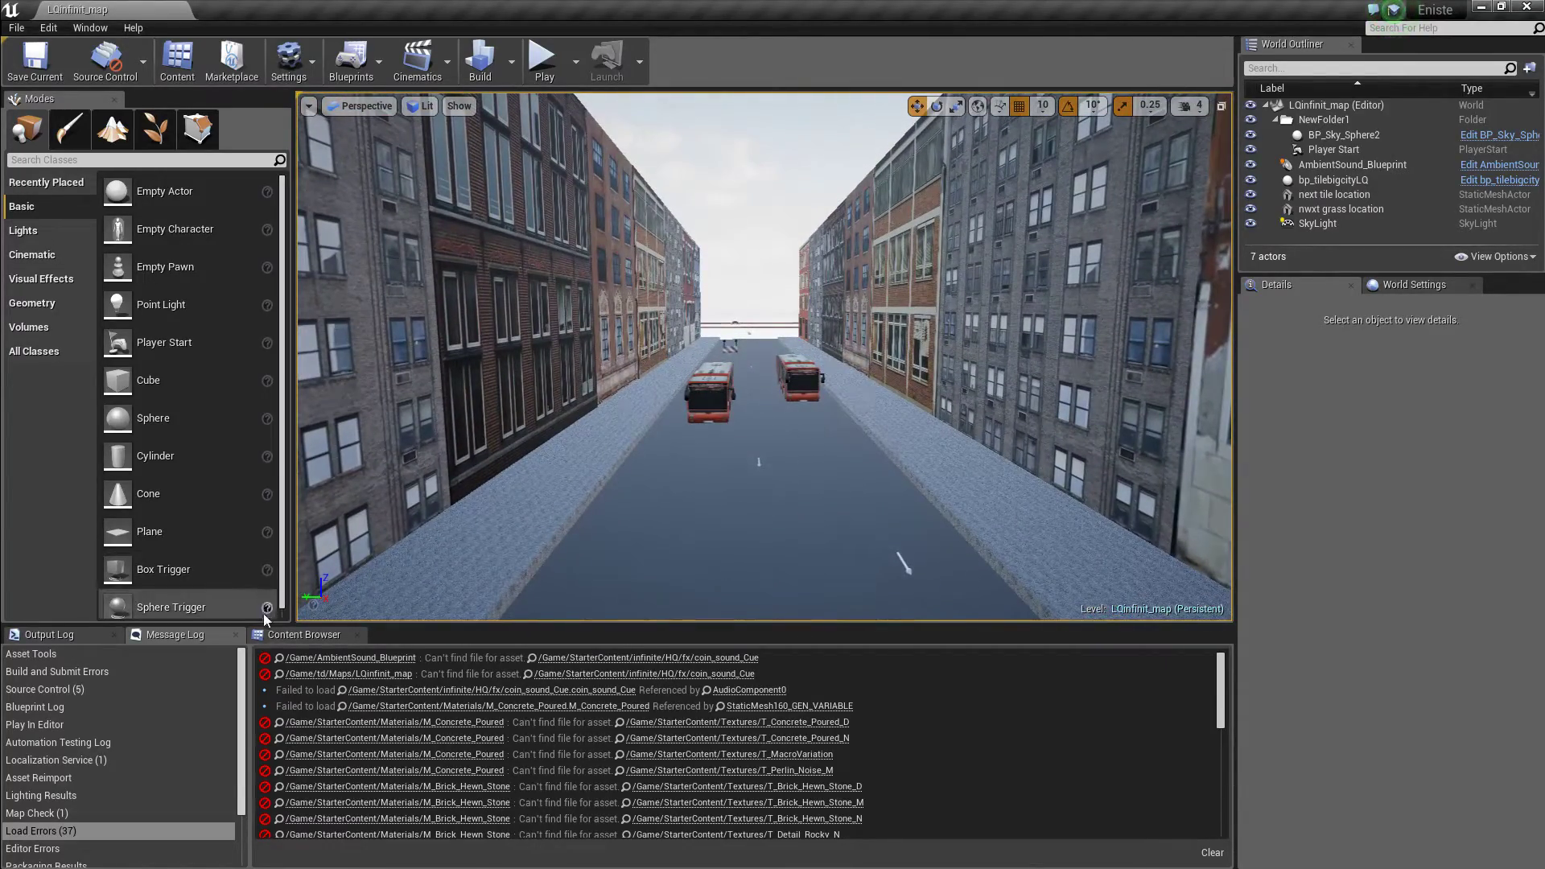
Step: Show the Output Log, playtest the Eniste main menu, then stop and shrink the editor window
click(57, 635)
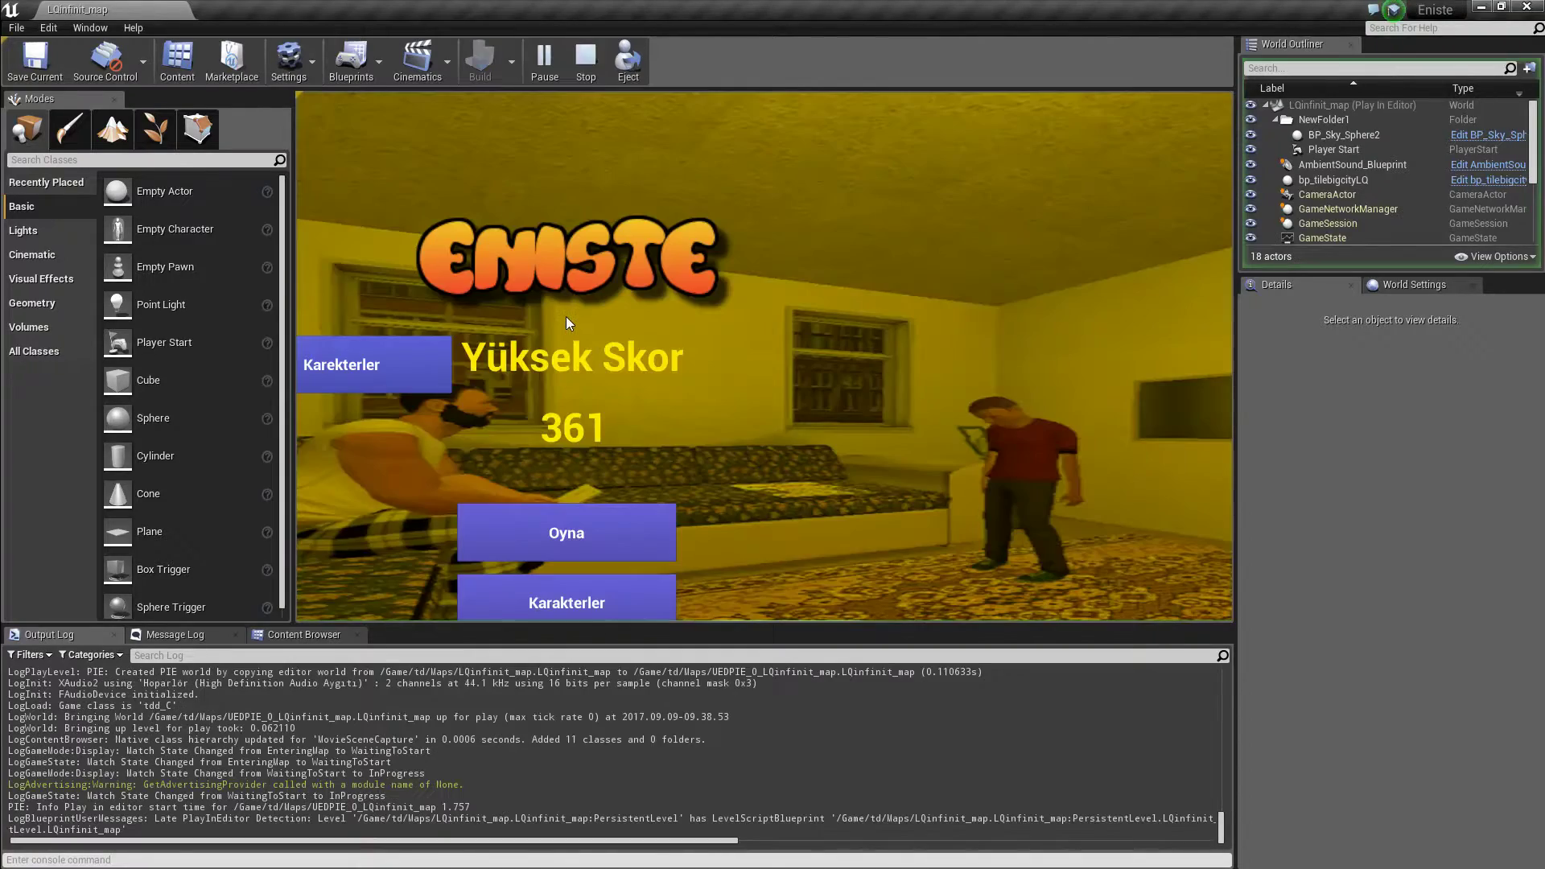
key(Escape)
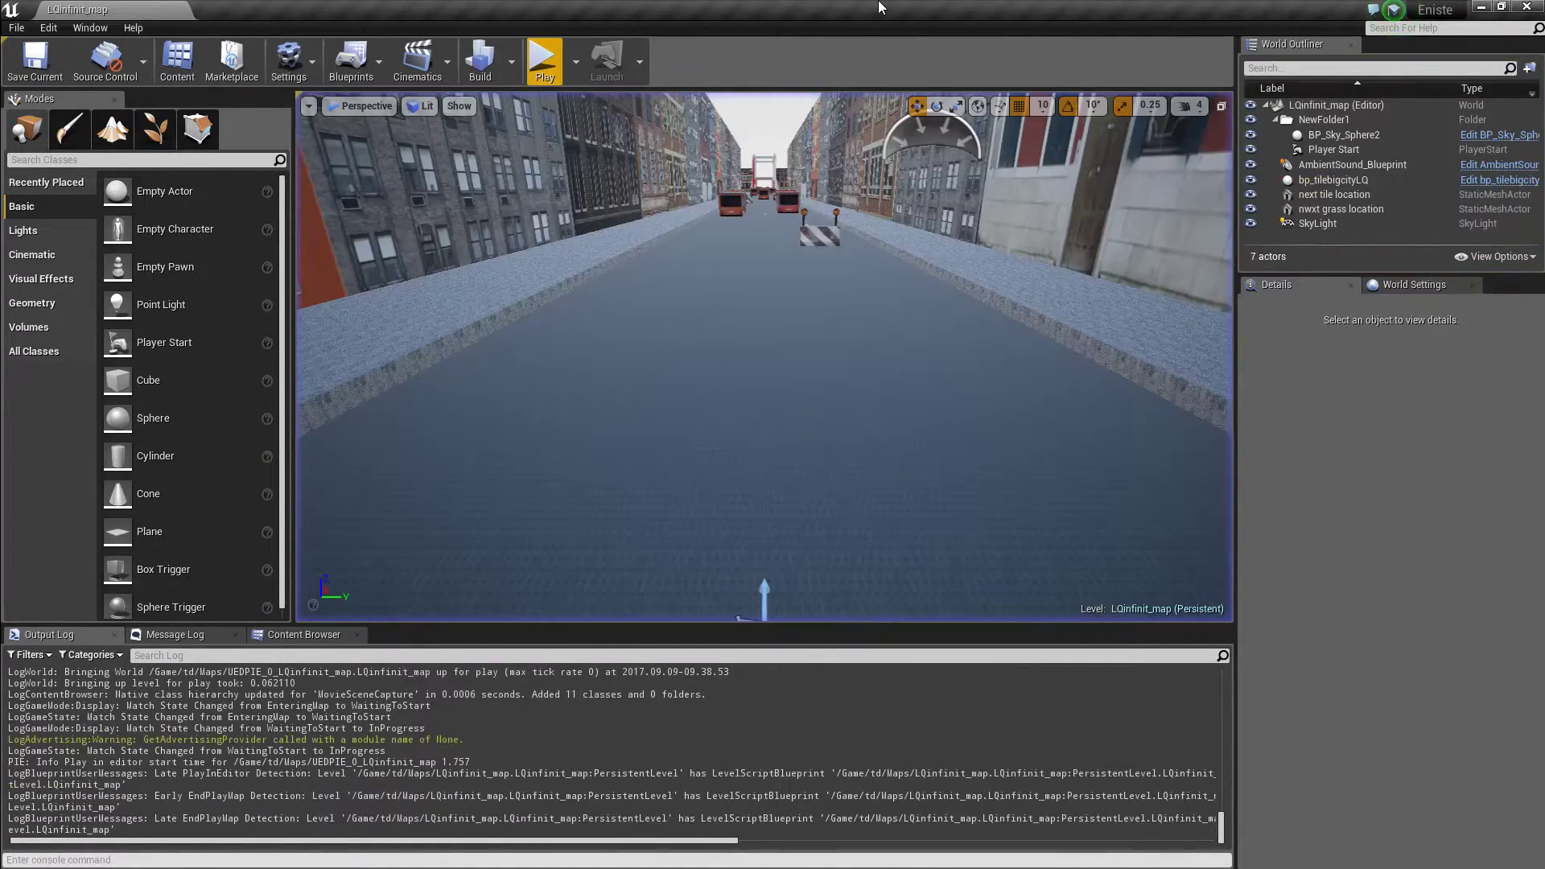
click(1501, 6)
Step: Playtest again from the toolbar overflow menu, then maximize the editor and open the Content Browser
click(992, 97)
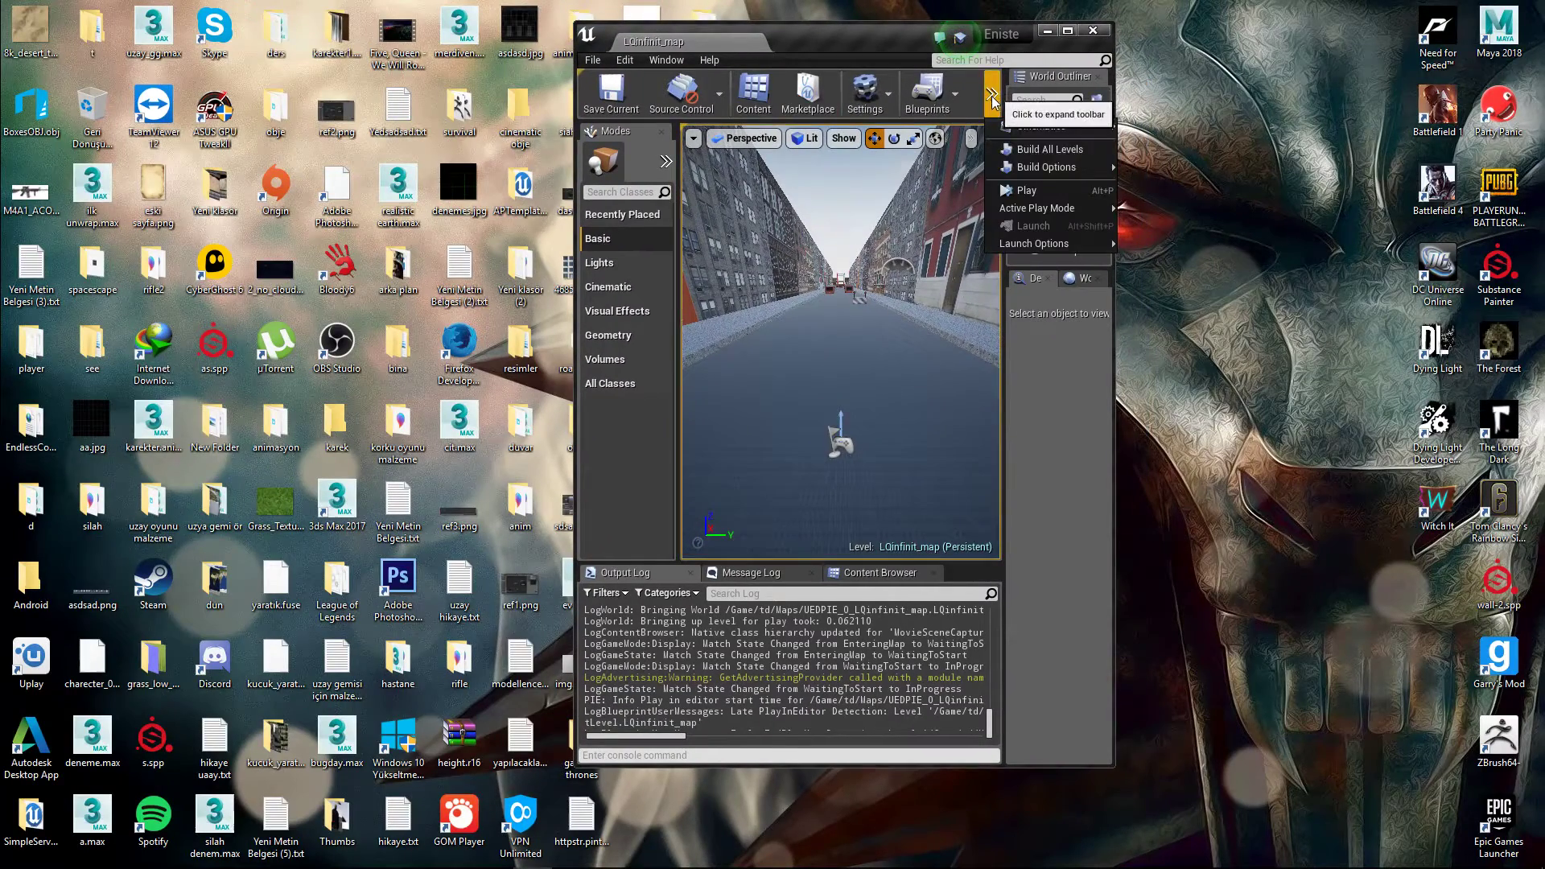
click(1002, 190)
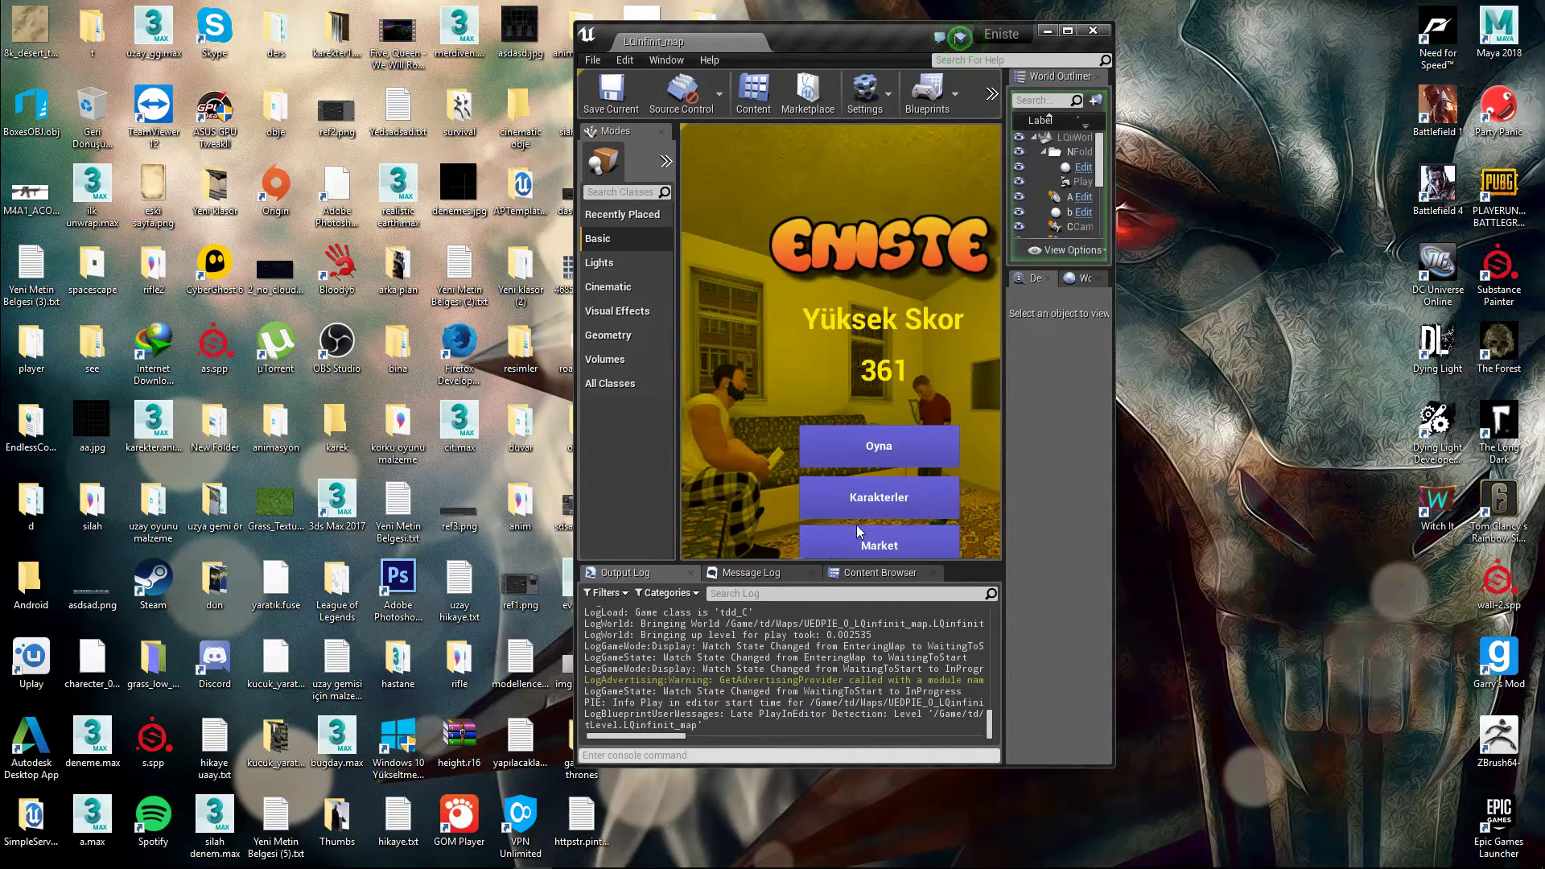
key(Escape)
click(1069, 32)
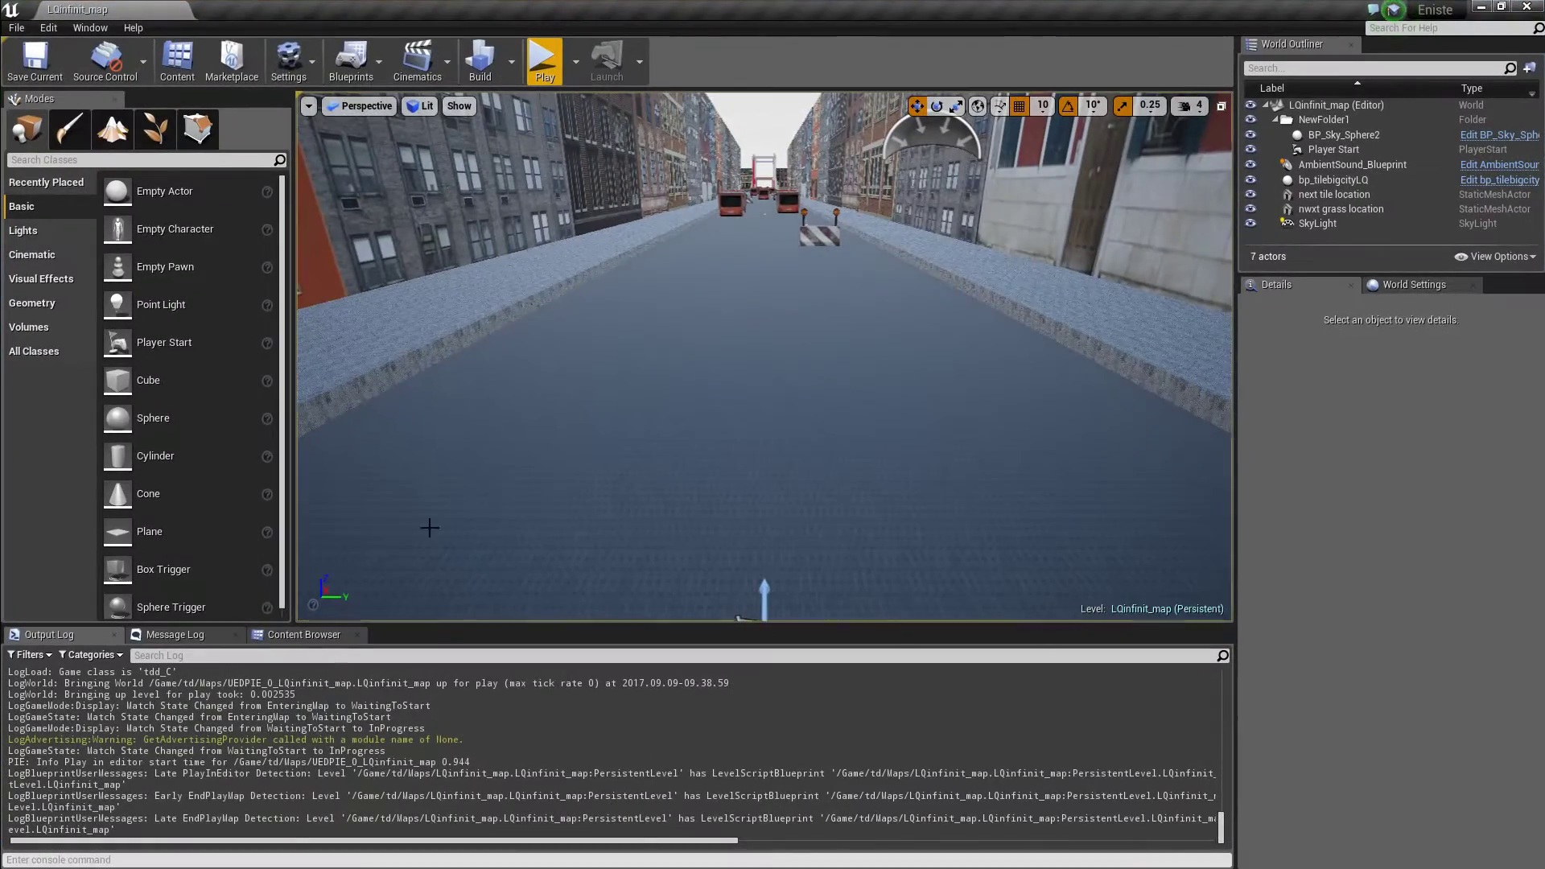
click(322, 636)
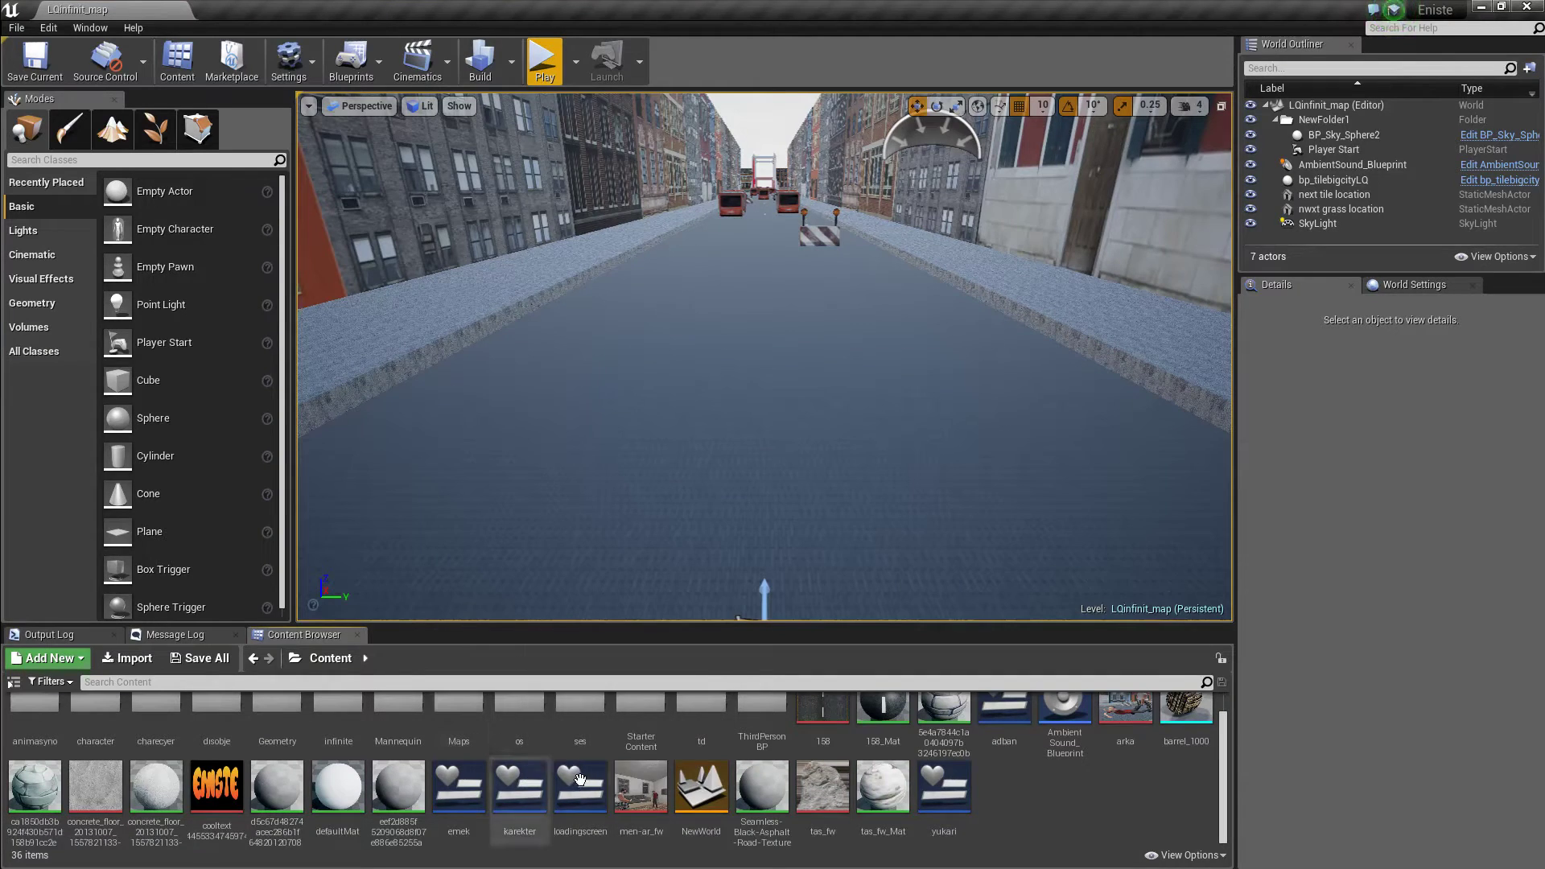
double_click(506, 794)
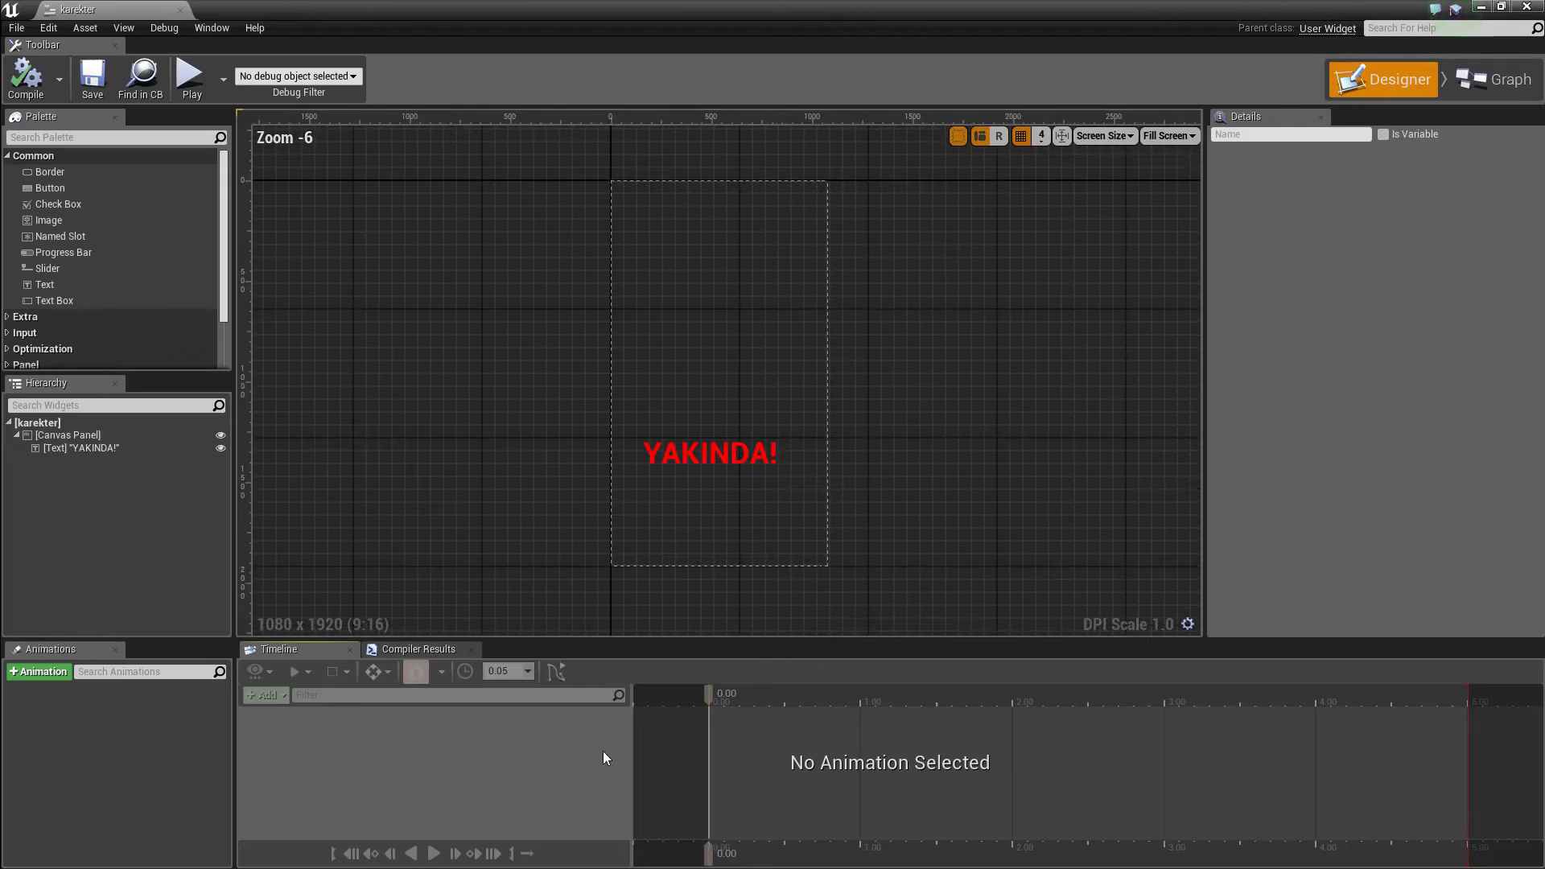
click(1101, 137)
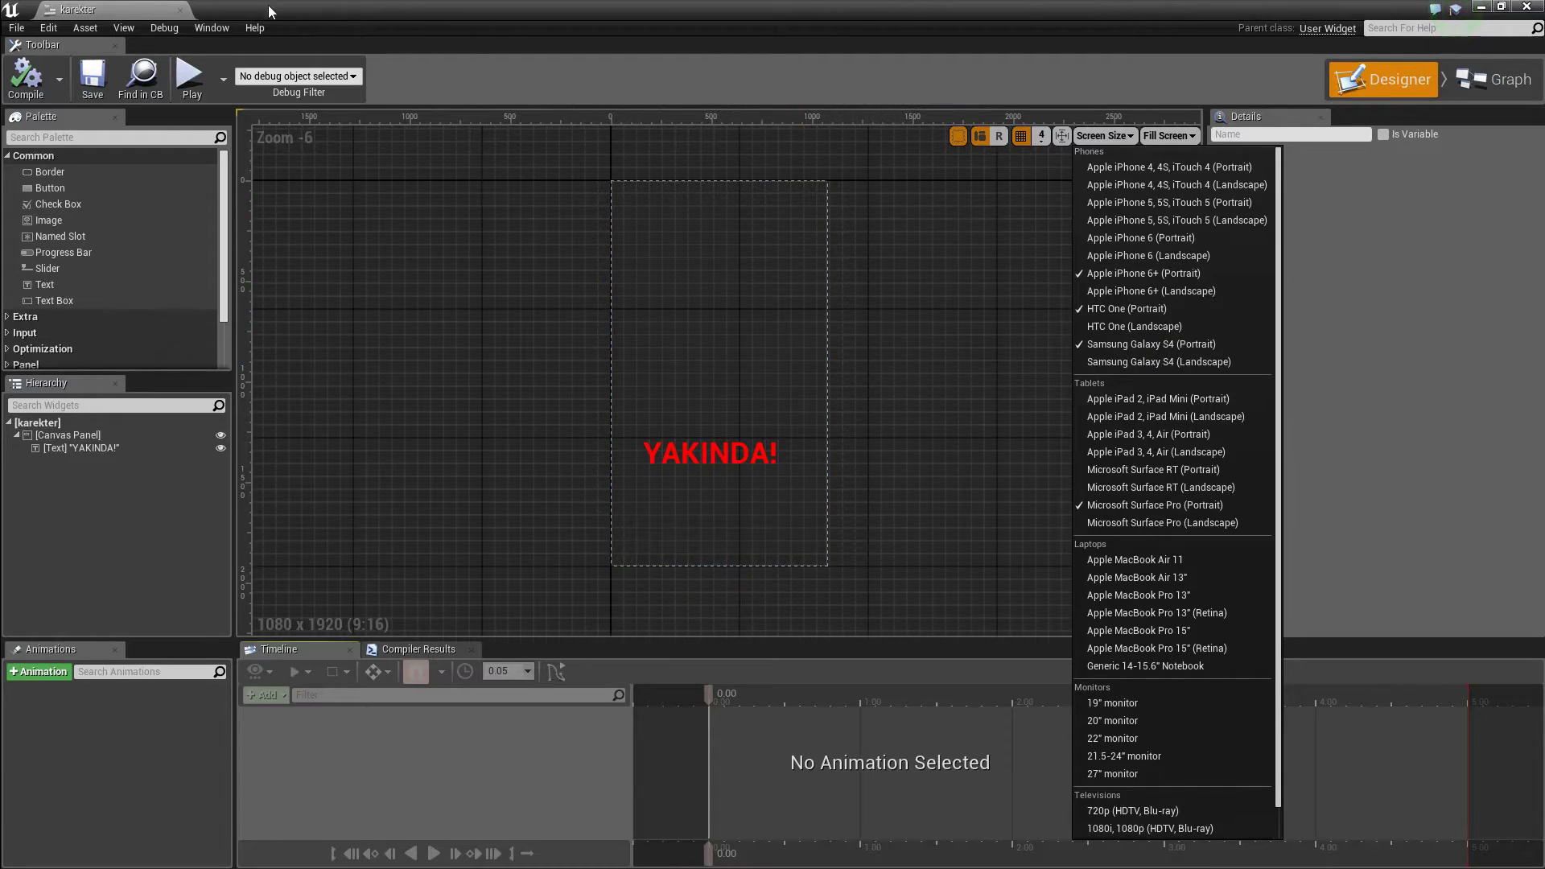
click(179, 11)
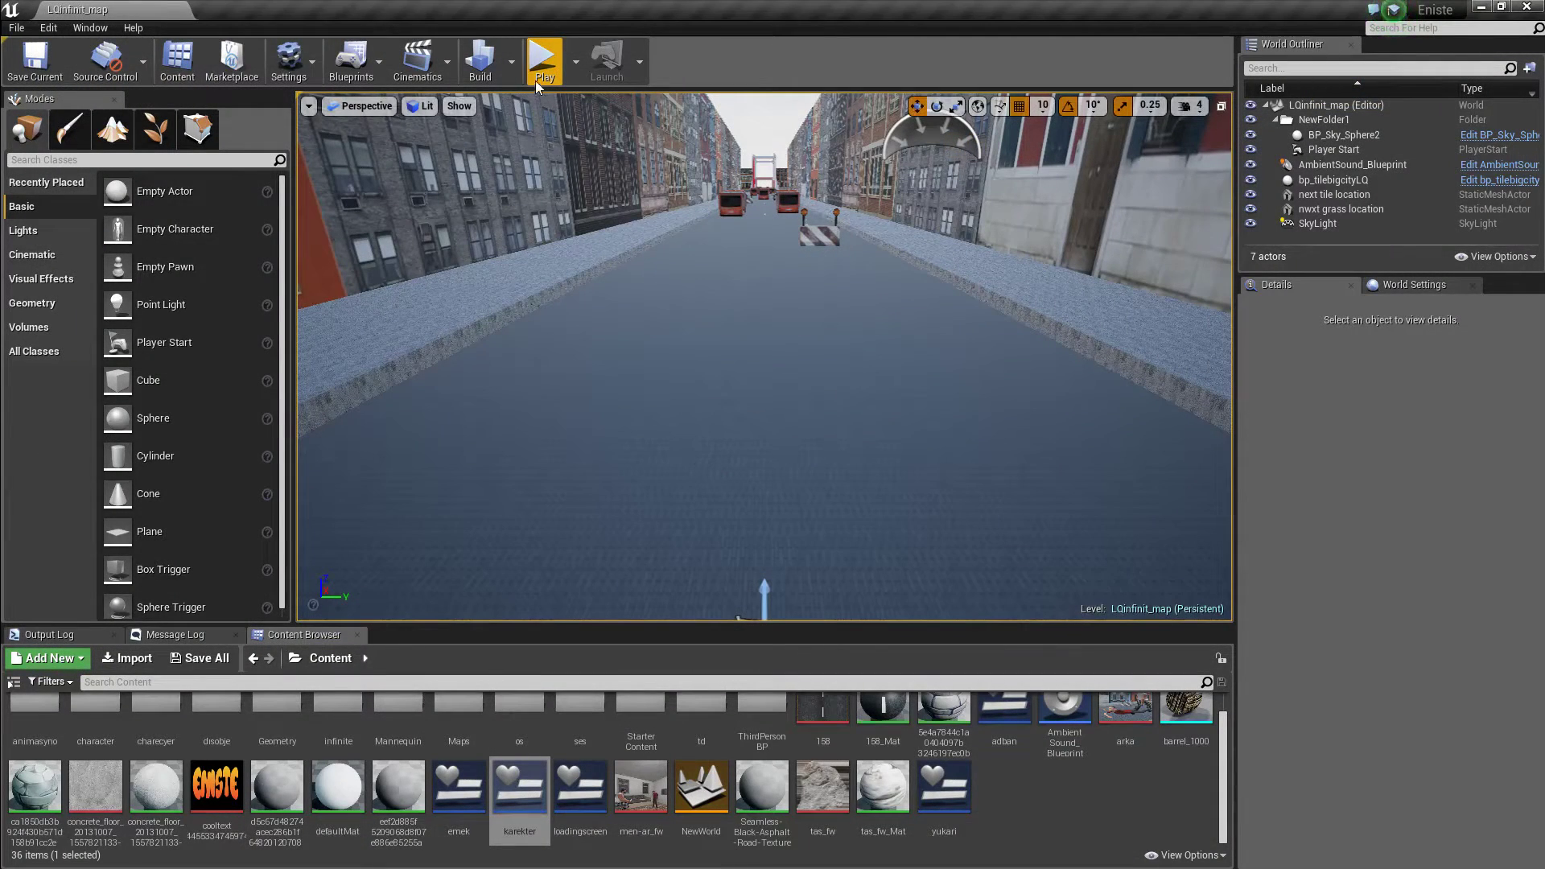
Step: Run two quick Alt+P playtests of the level with the Output Log shown
key(alt+p)
key(Escape)
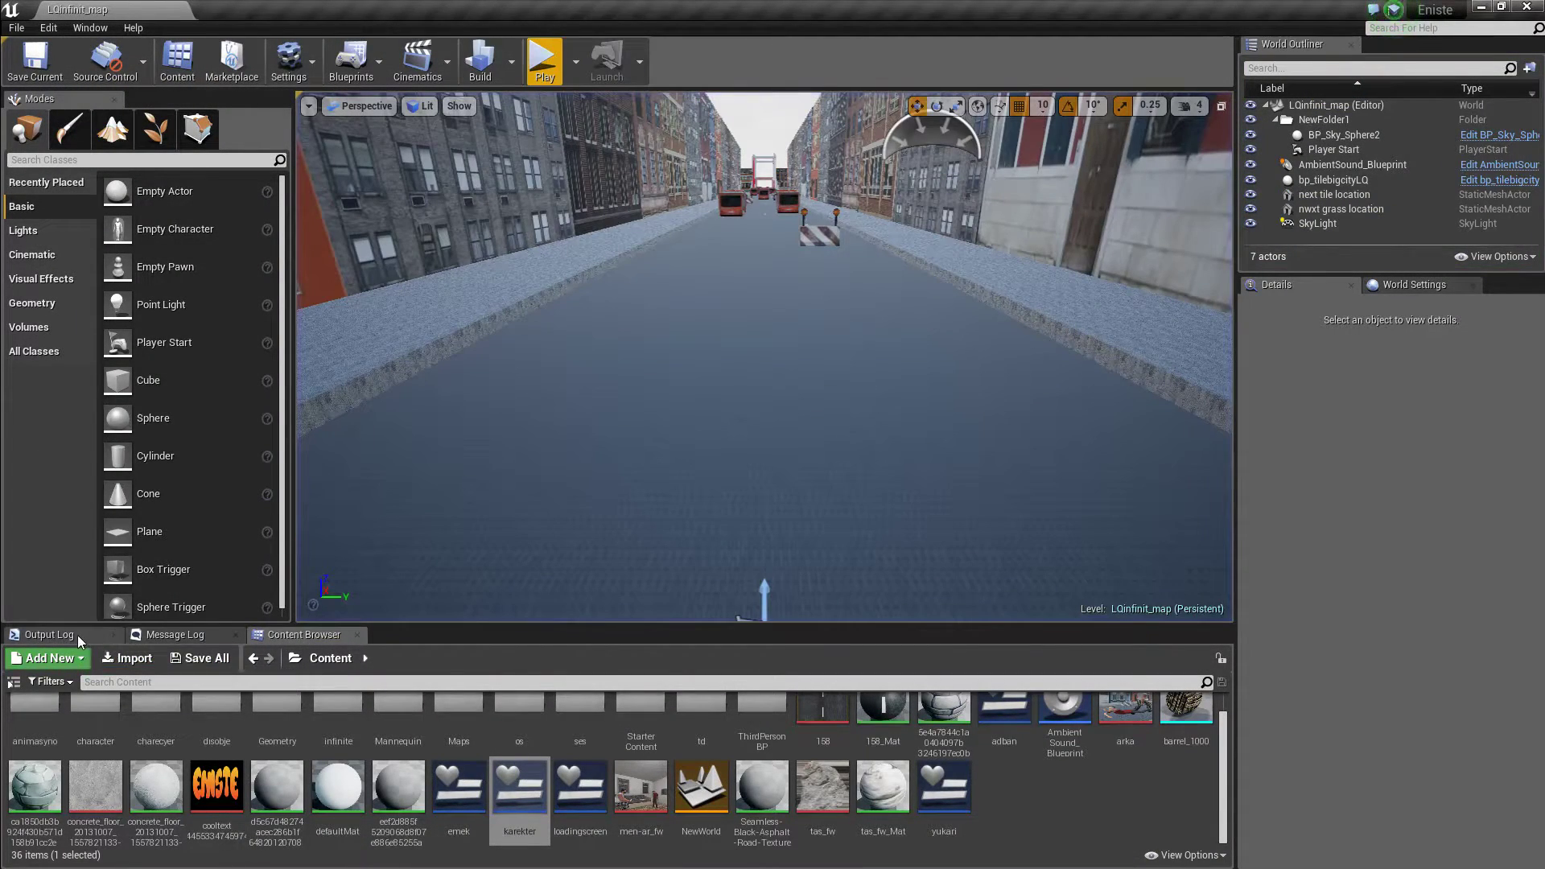
click(78, 637)
key(alt+p)
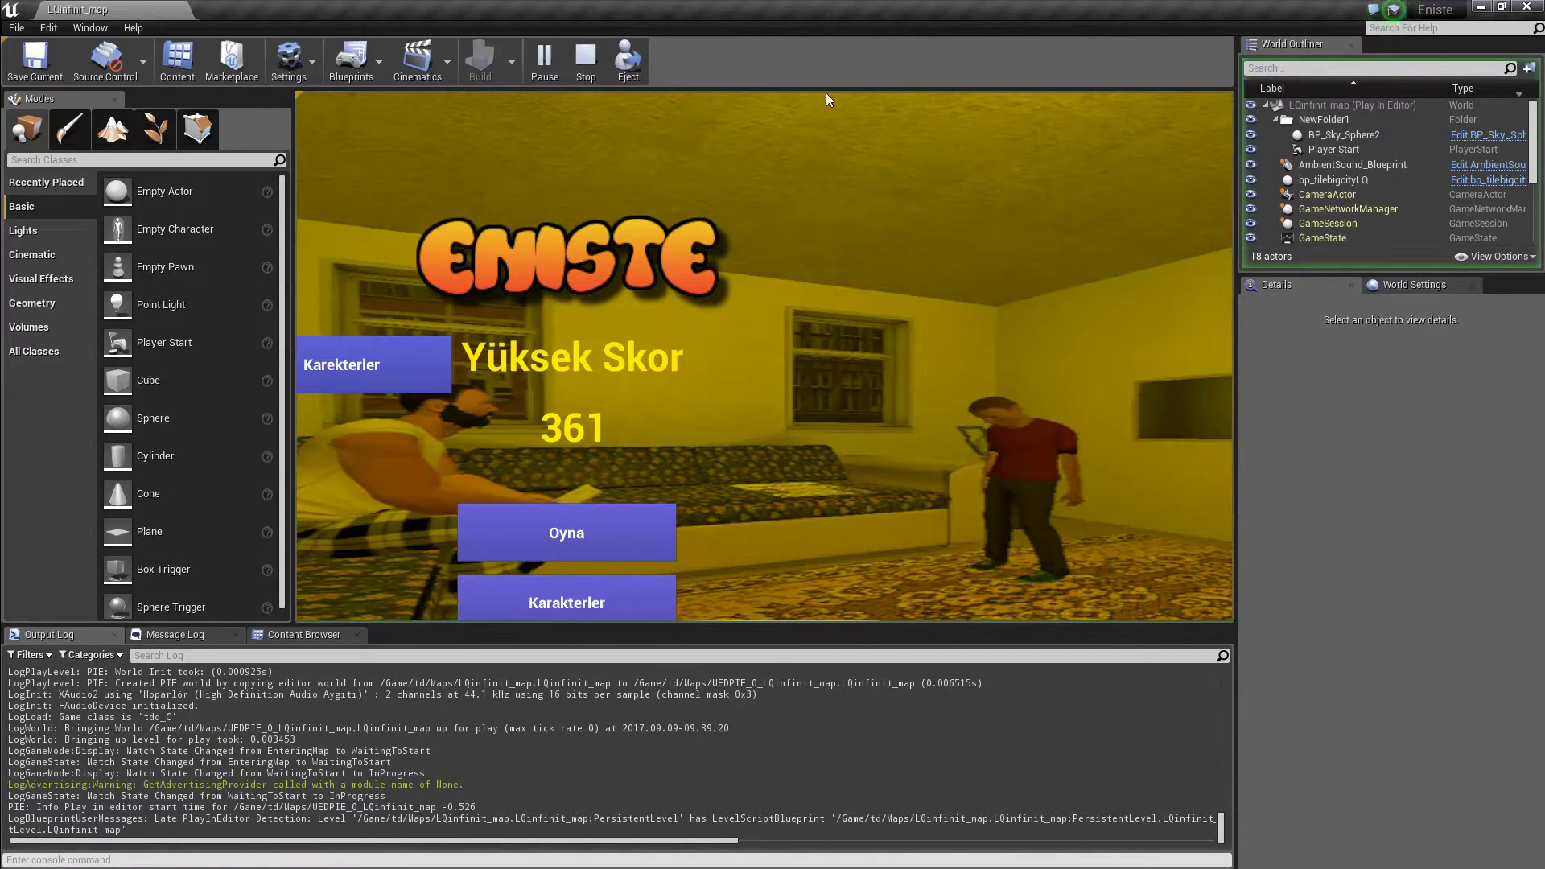
key(Escape)
Step: Play the game in a smaller editor window and start a run via the Oyna menu option
double_click(826, 10)
click(1011, 90)
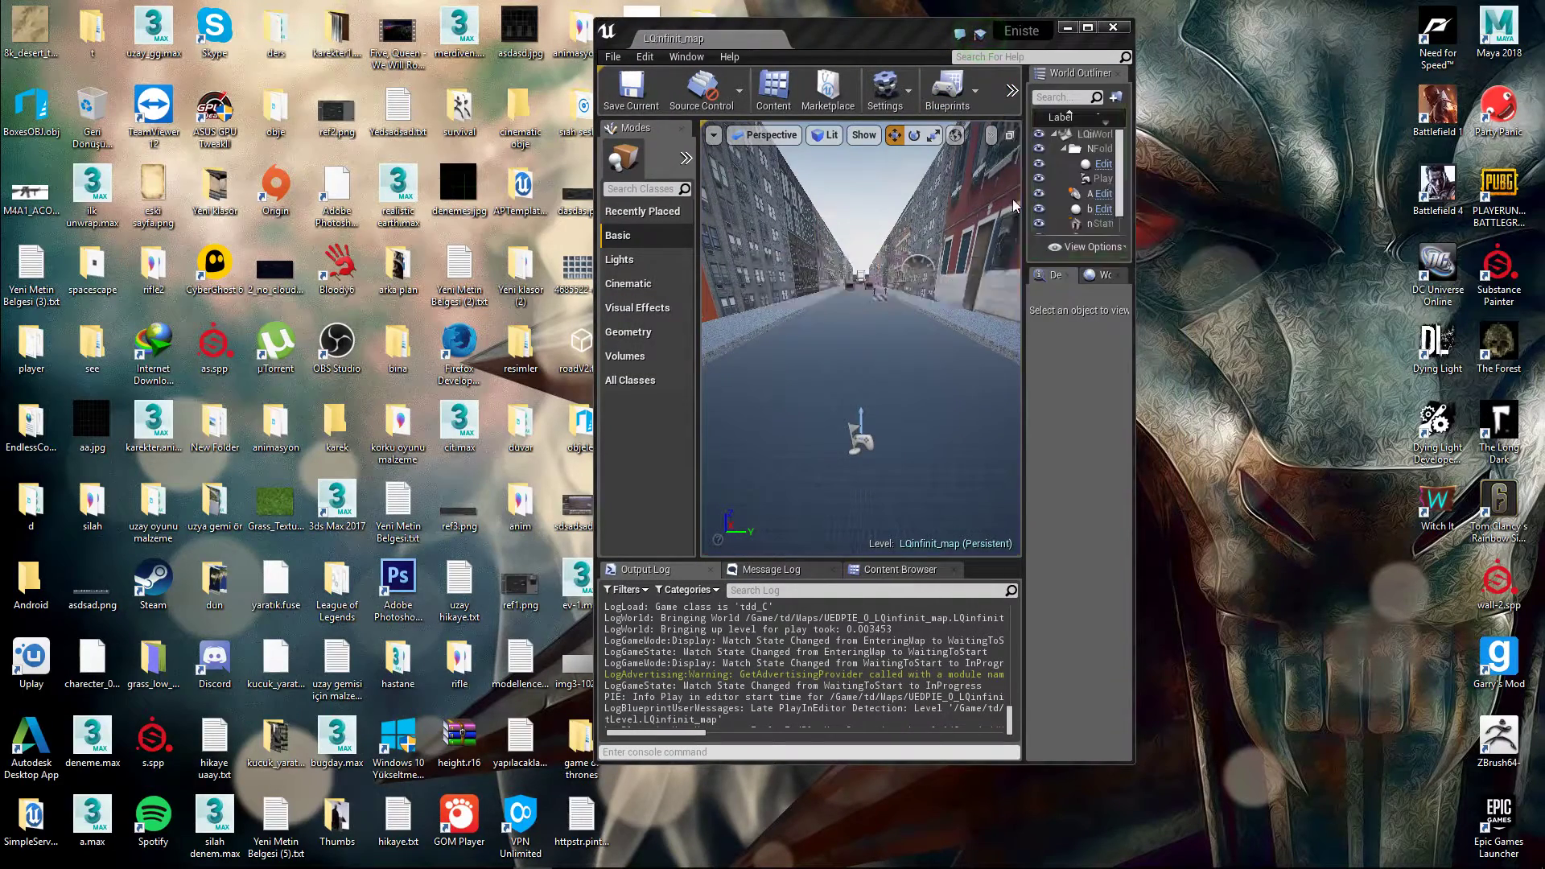
key(alt+p)
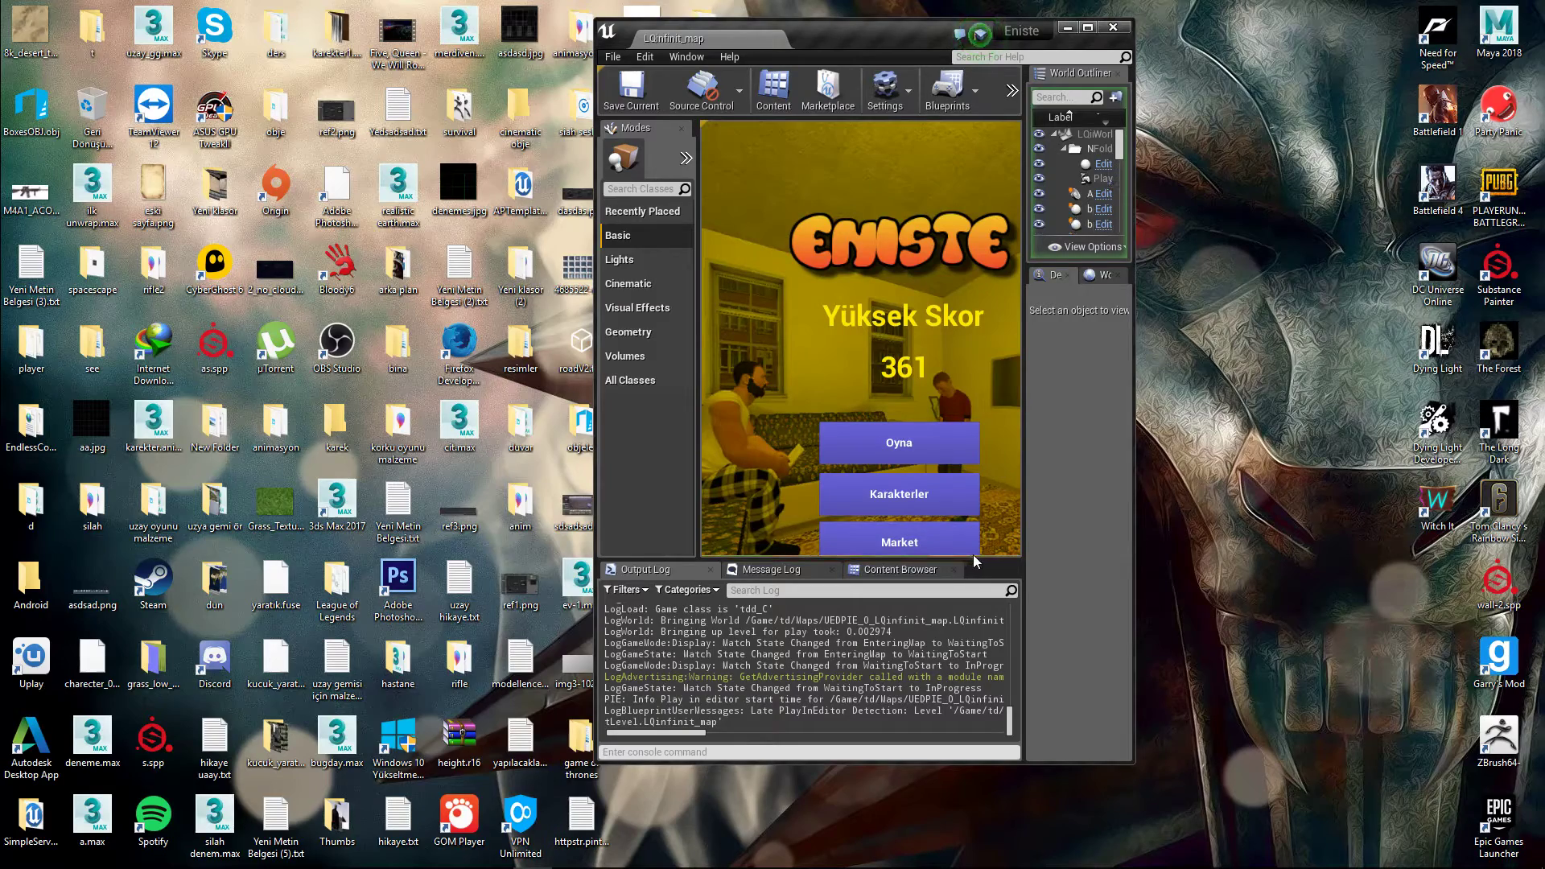
click(915, 453)
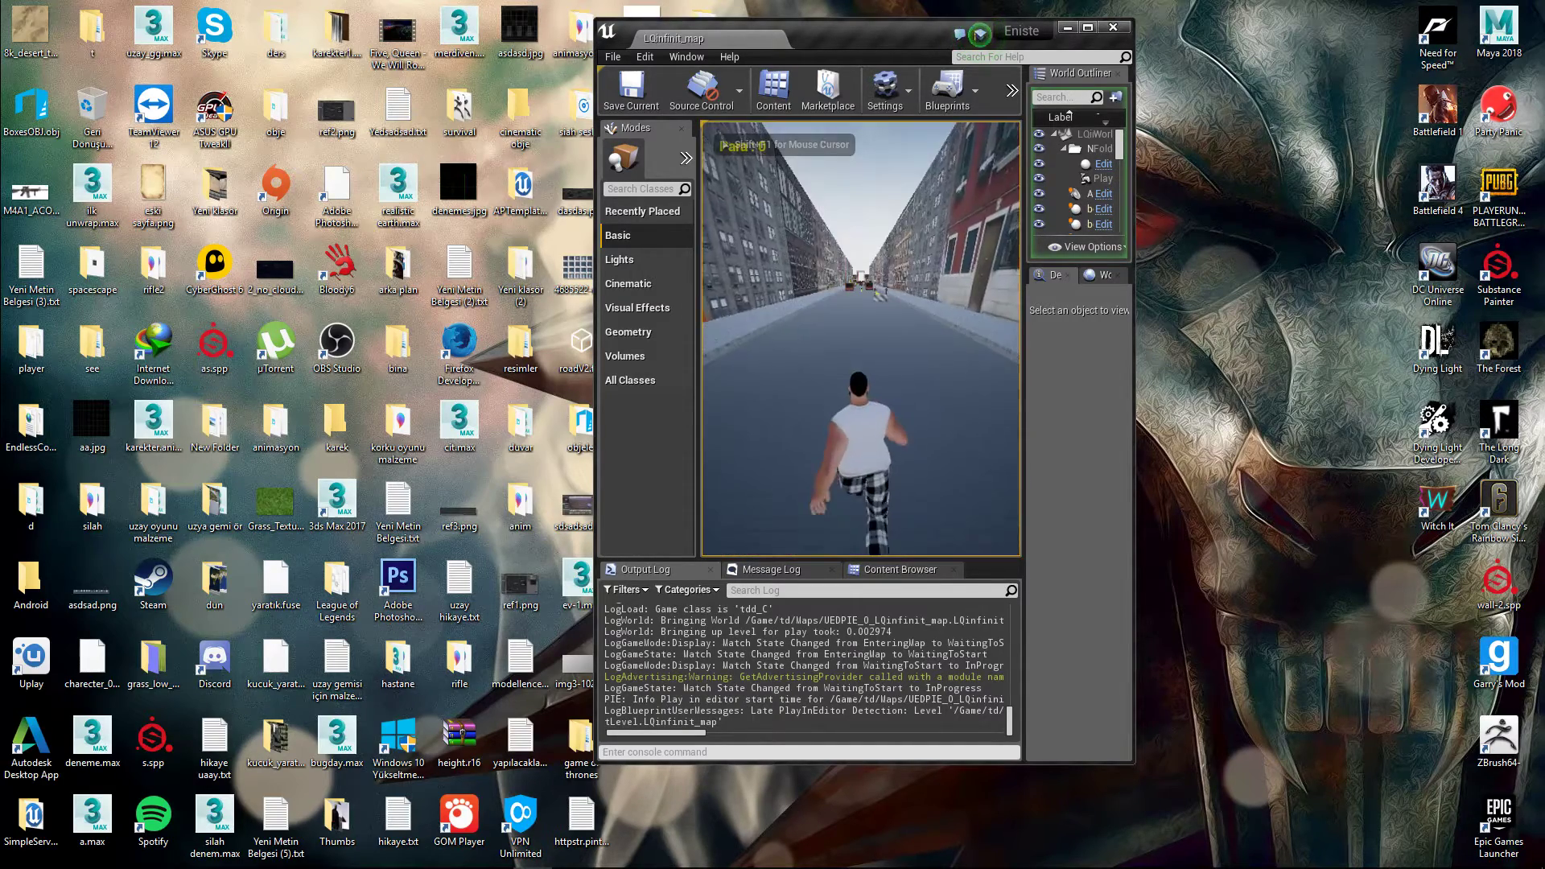
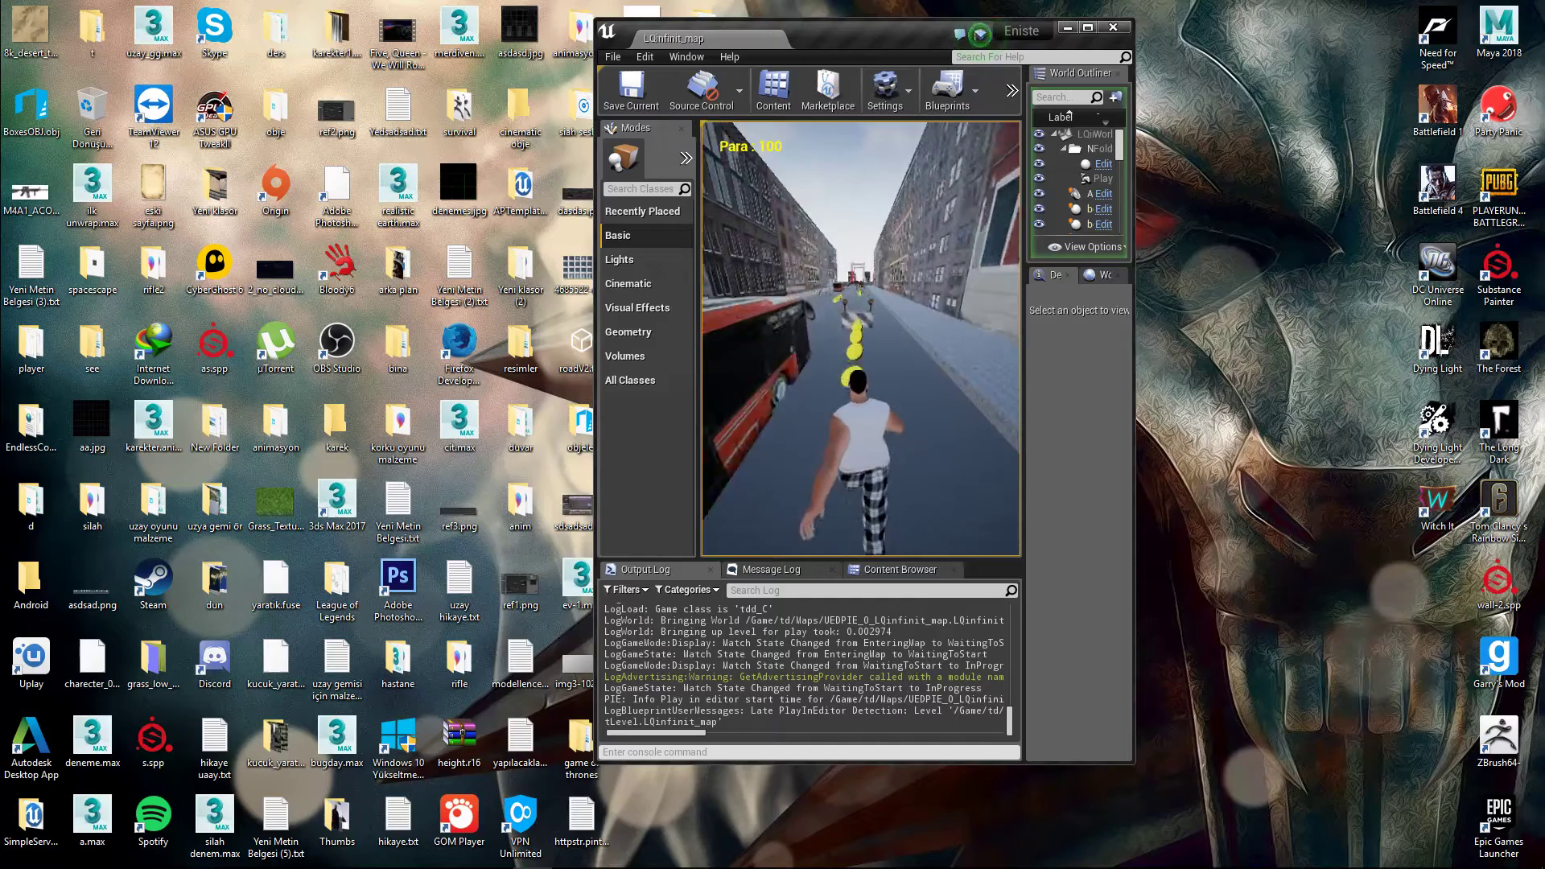
Step: Jump in the runner, eject from the player with F8, and end the play session
key(space)
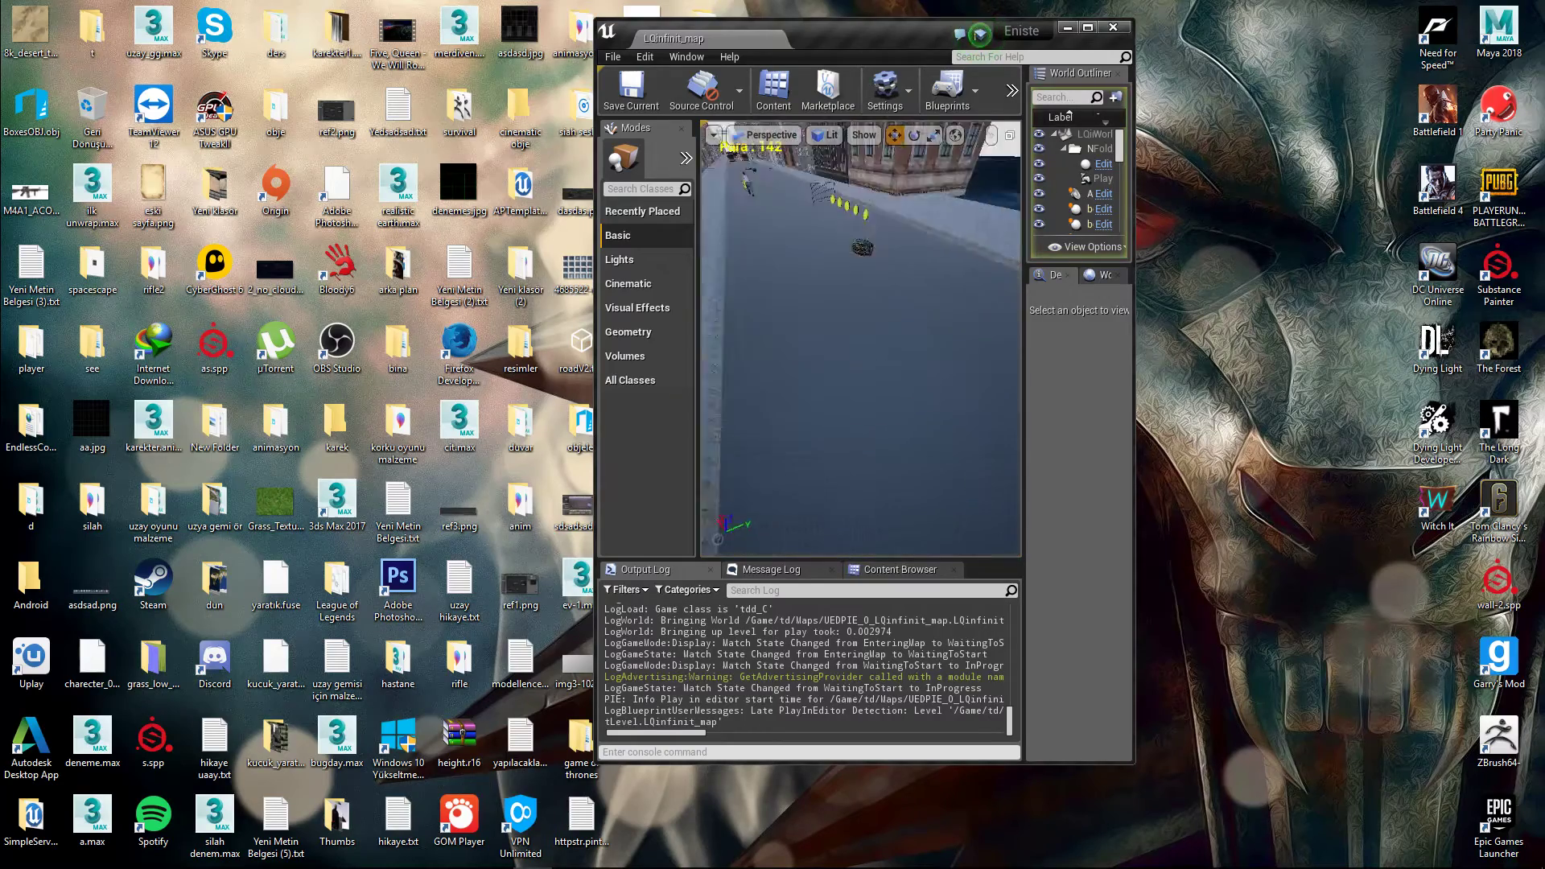
key(F8)
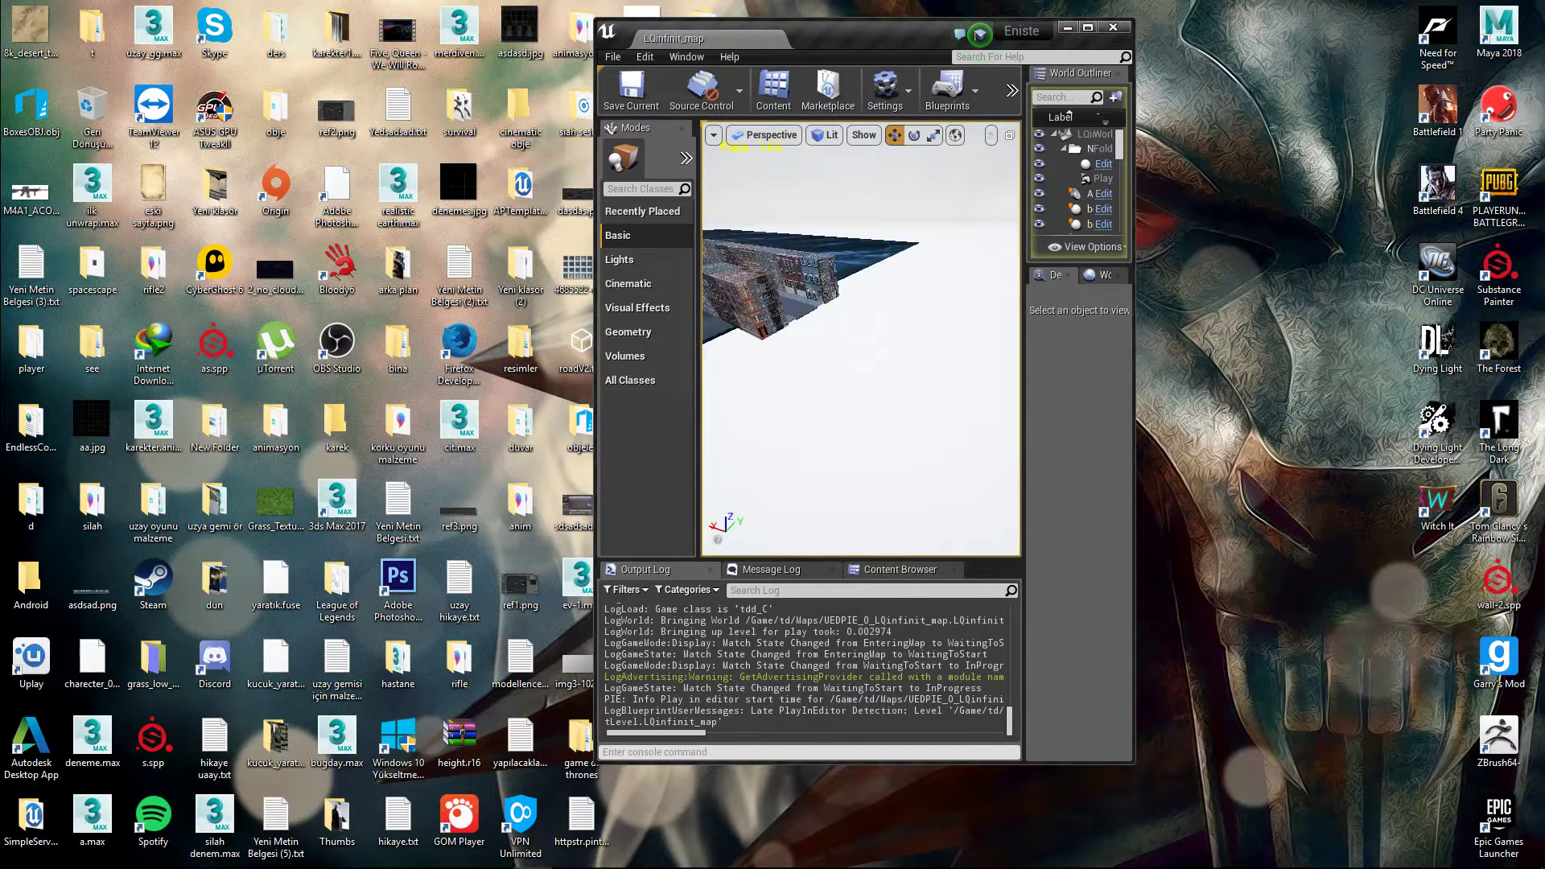
key(Escape)
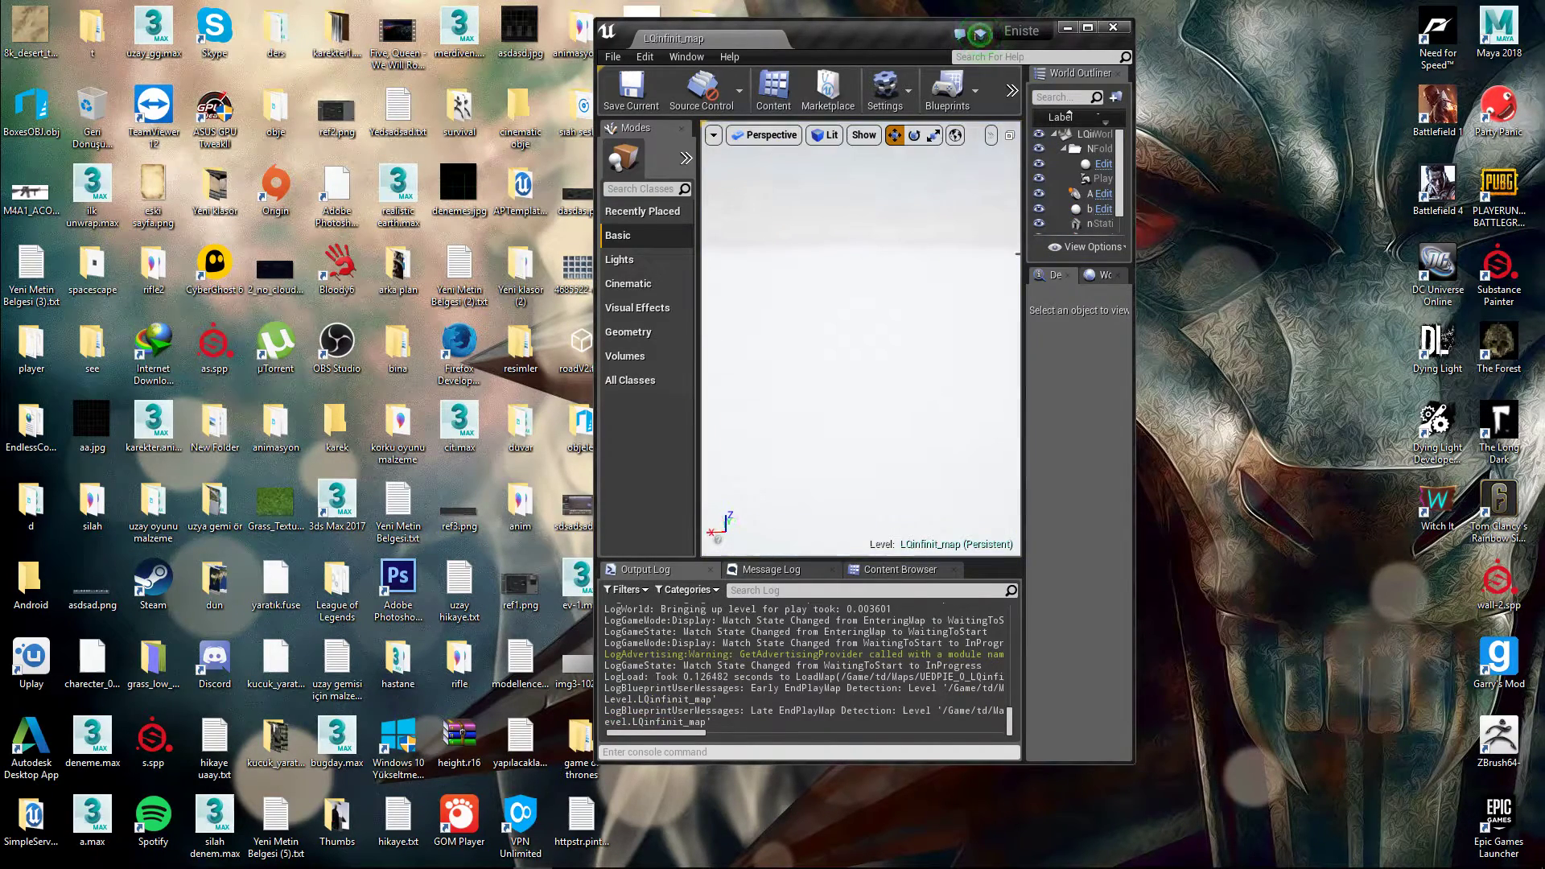
Step: Maximize the editor, frame the bp_tilebigcityLQ tile, and set viewport camera speed to 8
click(1011, 90)
click(1046, 179)
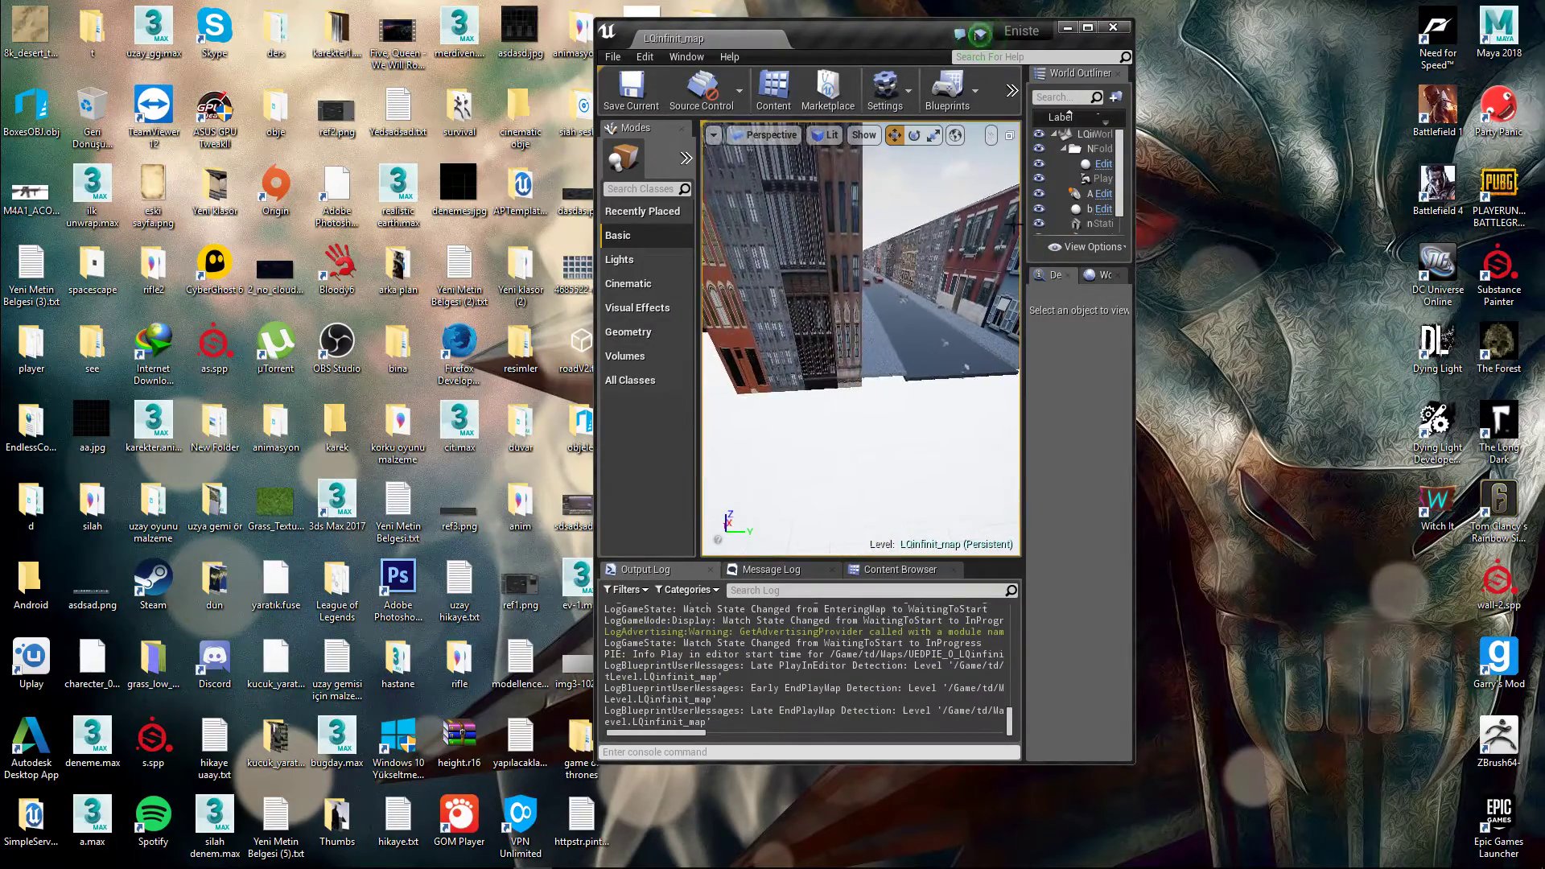
click(1090, 29)
double_click(1333, 180)
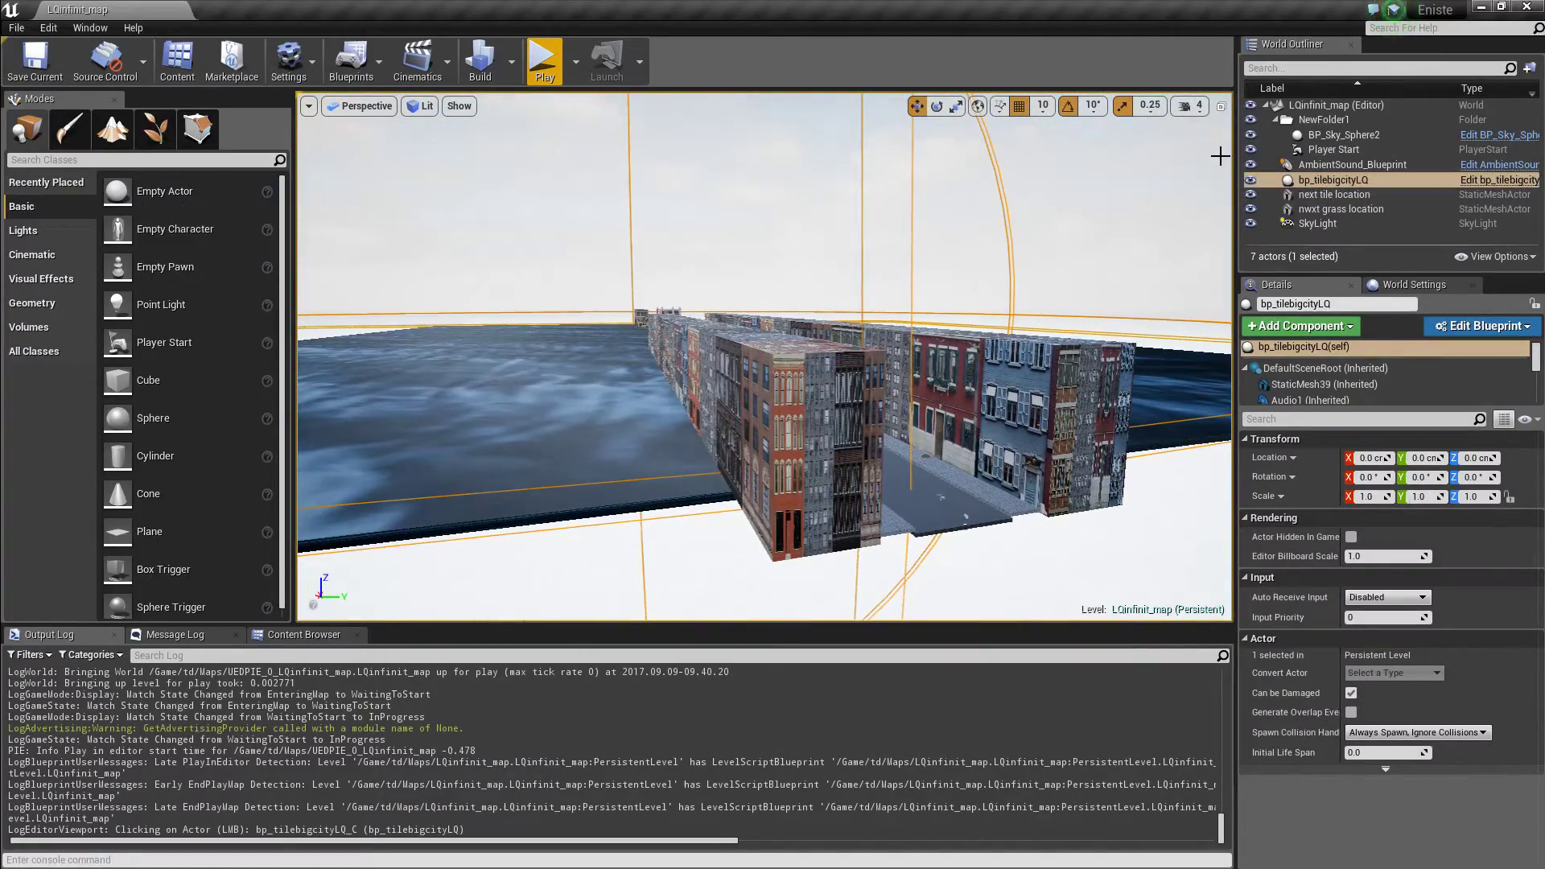
click(786, 238)
mouse_move(787, 238)
mouse_down()
mouse_move(725, 209)
mouse_move(935, 228)
mouse_up()
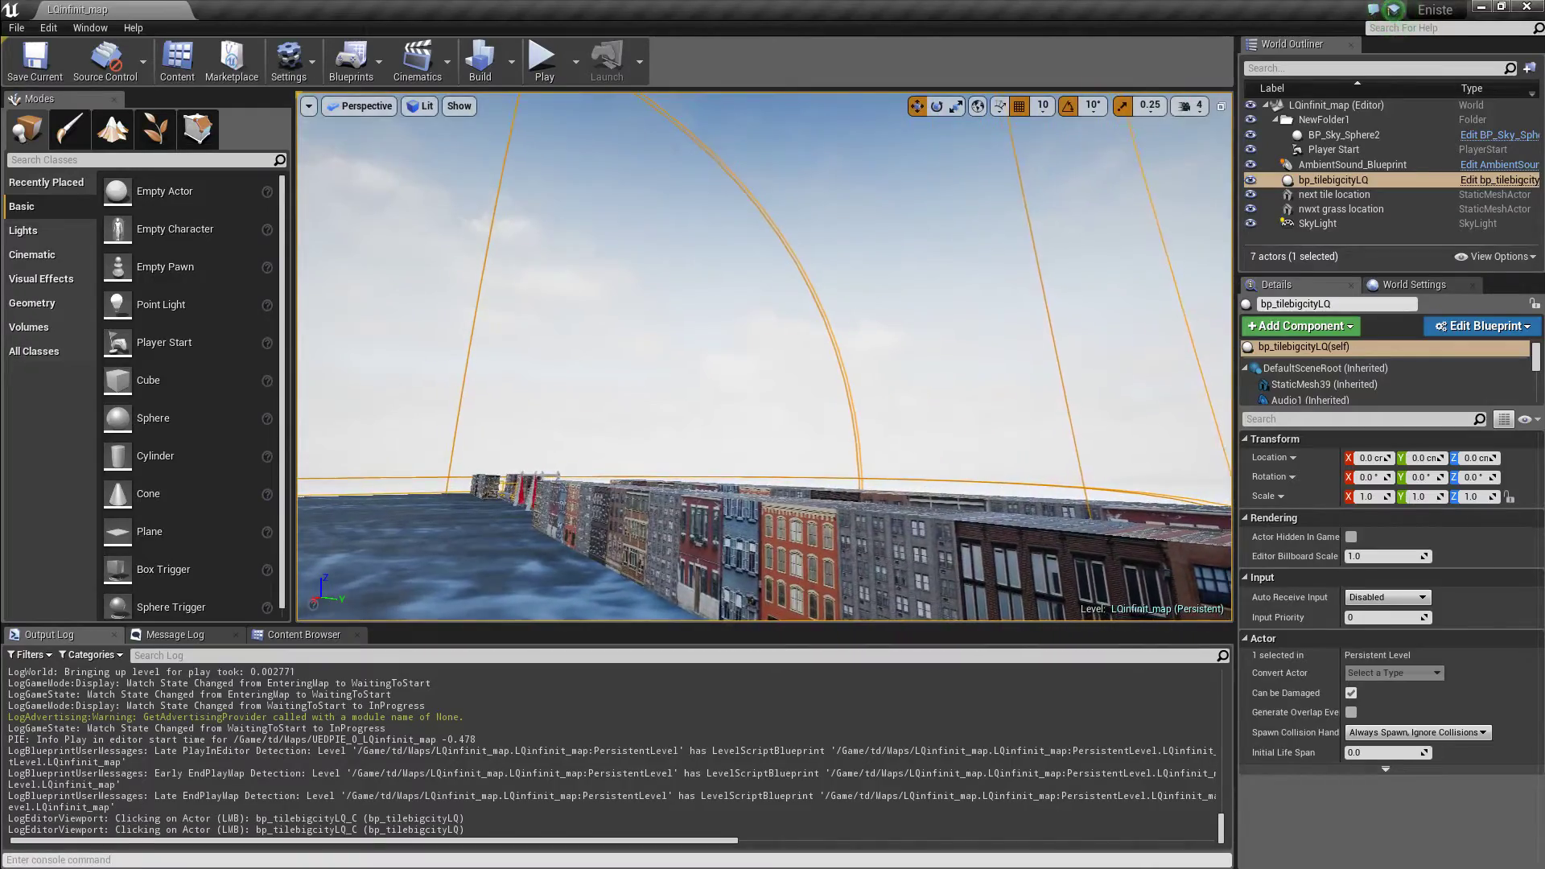
click(934, 227)
click(1192, 113)
drag(1219, 143, 1268, 144)
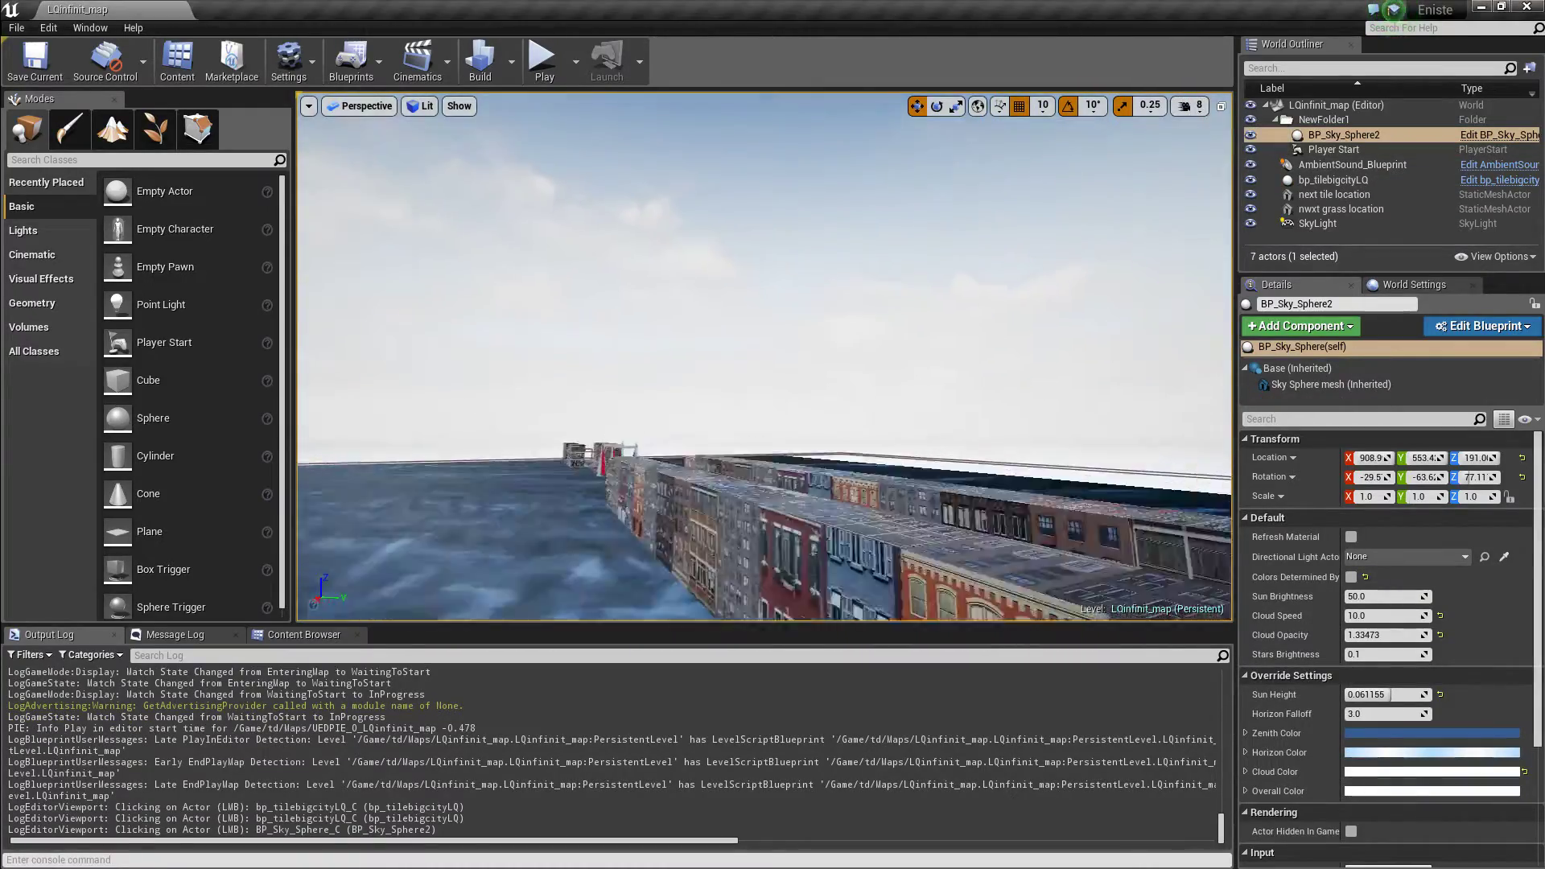
Step: Fly along the street past the bus, red building and bridge, then pull back to overview the tile
mouse_move(885, 322)
right_down()
mouse_move(805, 362)
mouse_move(749, 366)
right_up()
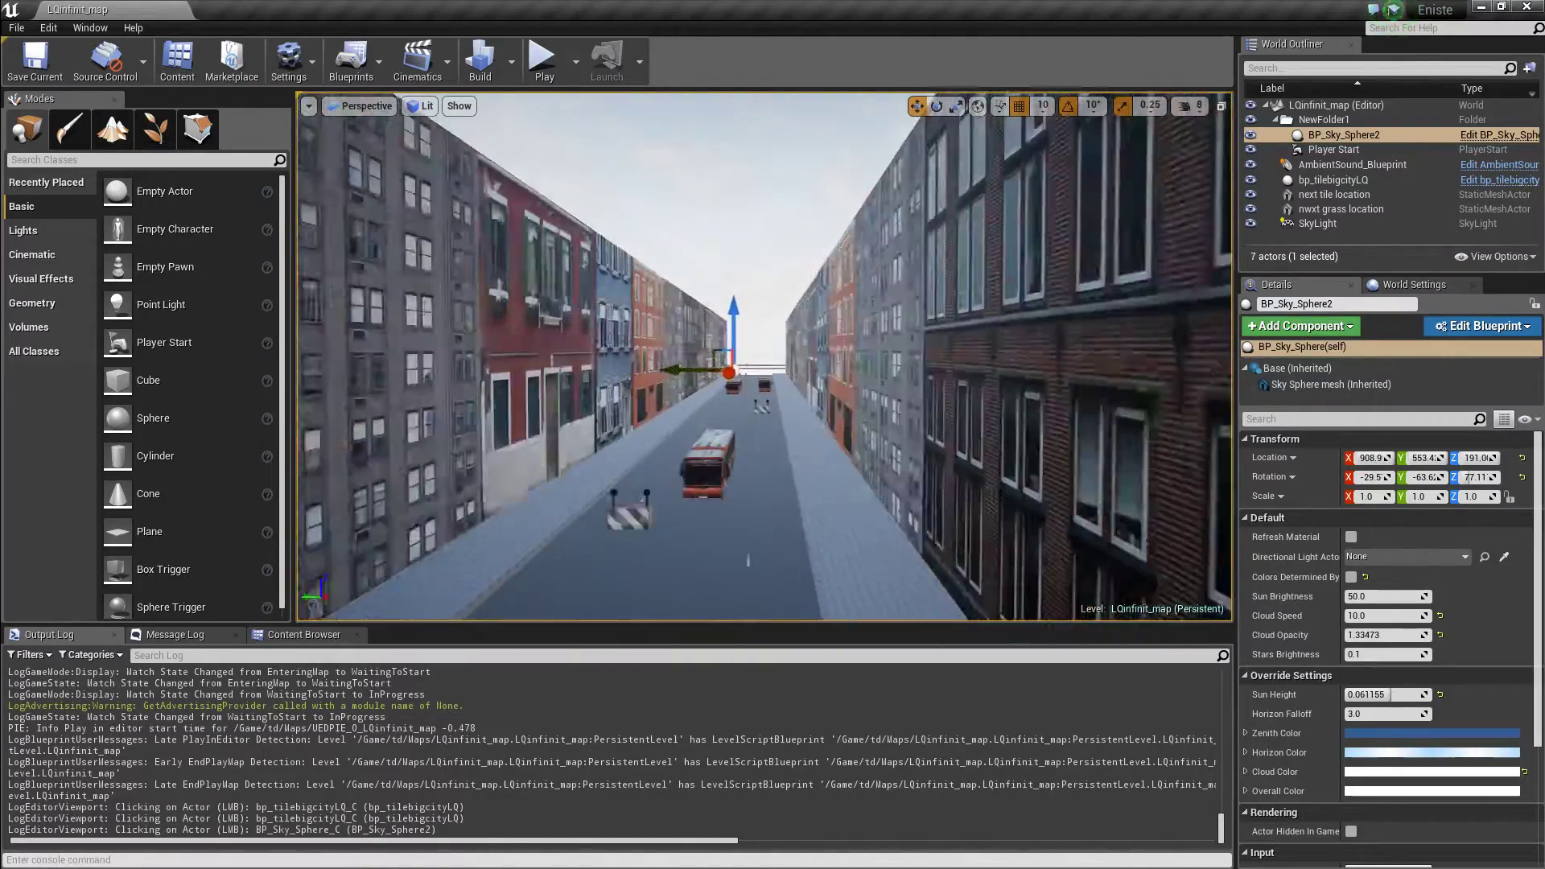
right_drag(748, 366, 1020, 259)
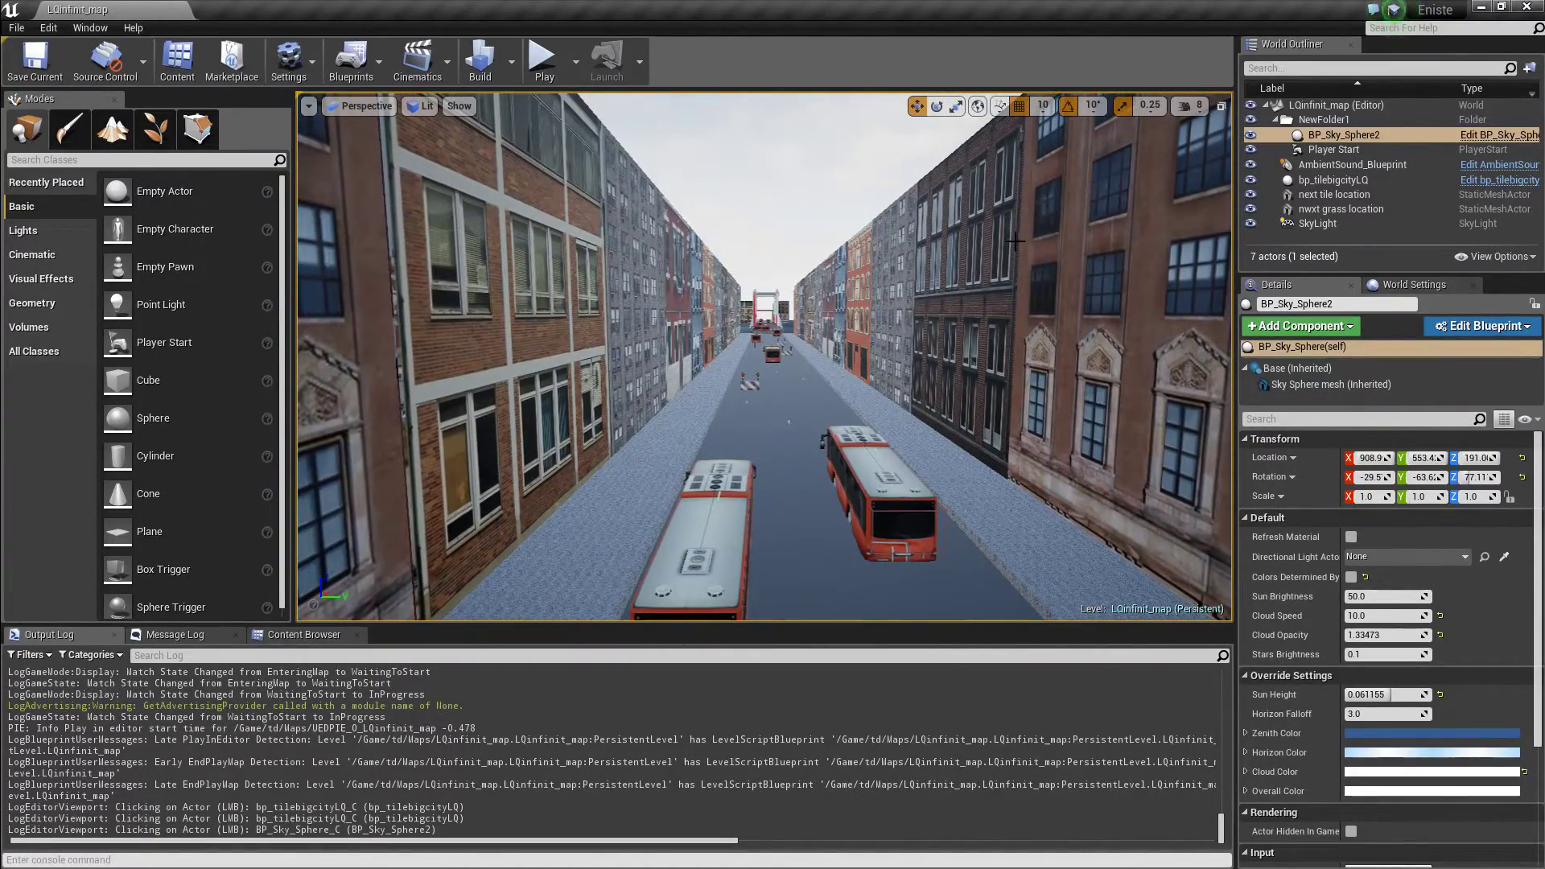
mouse_move(975, 246)
right_down()
mouse_move(805, 250)
mouse_move(765, 354)
mouse_move(796, 354)
right_up()
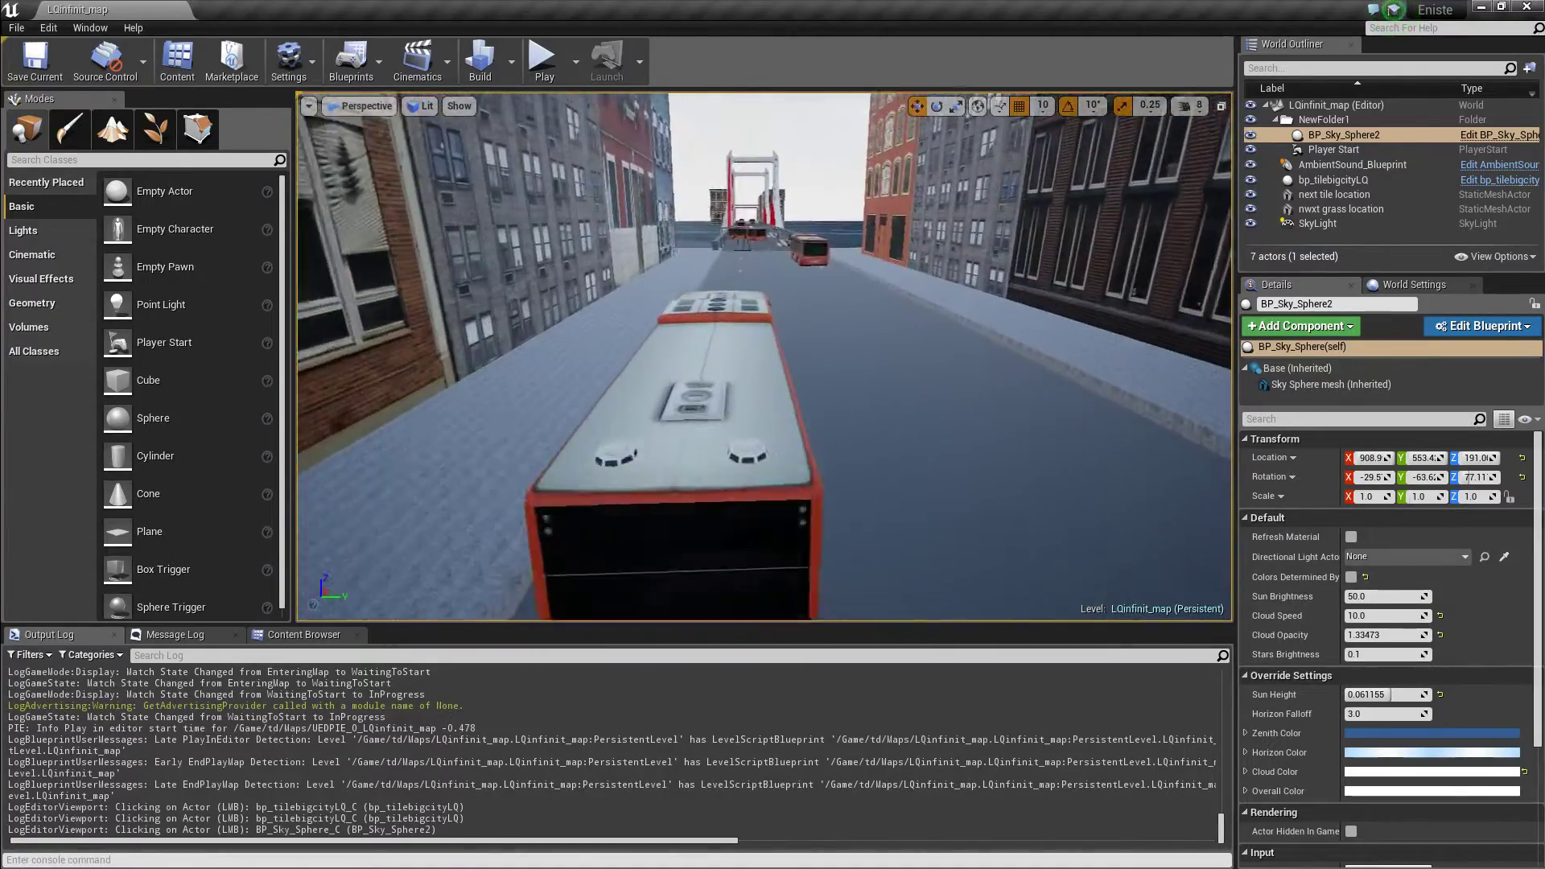
right_drag(997, 445, 996, 445)
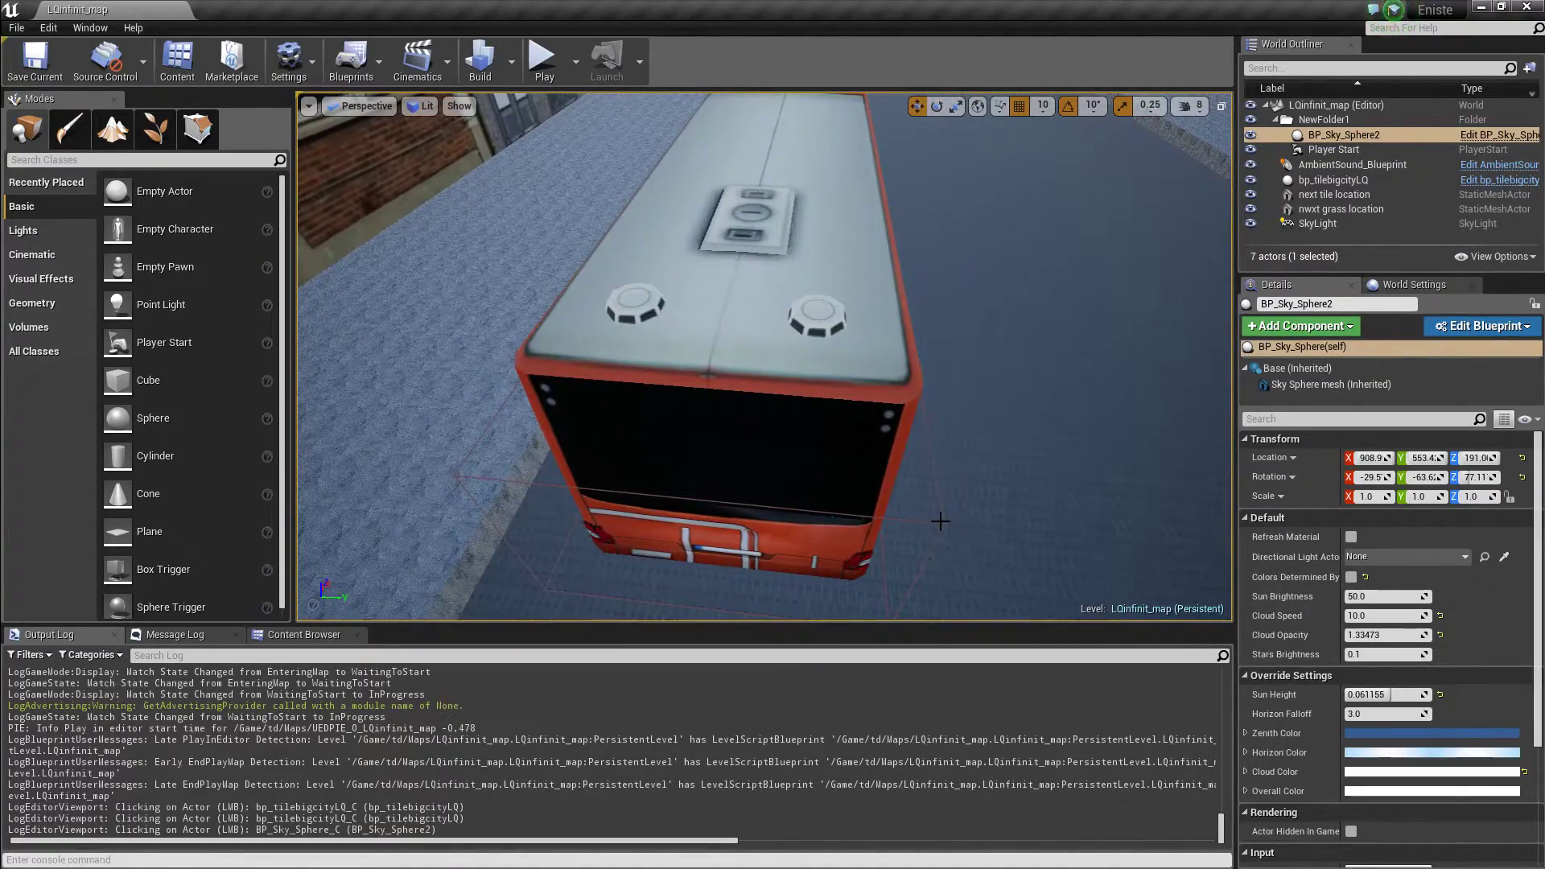
click(899, 525)
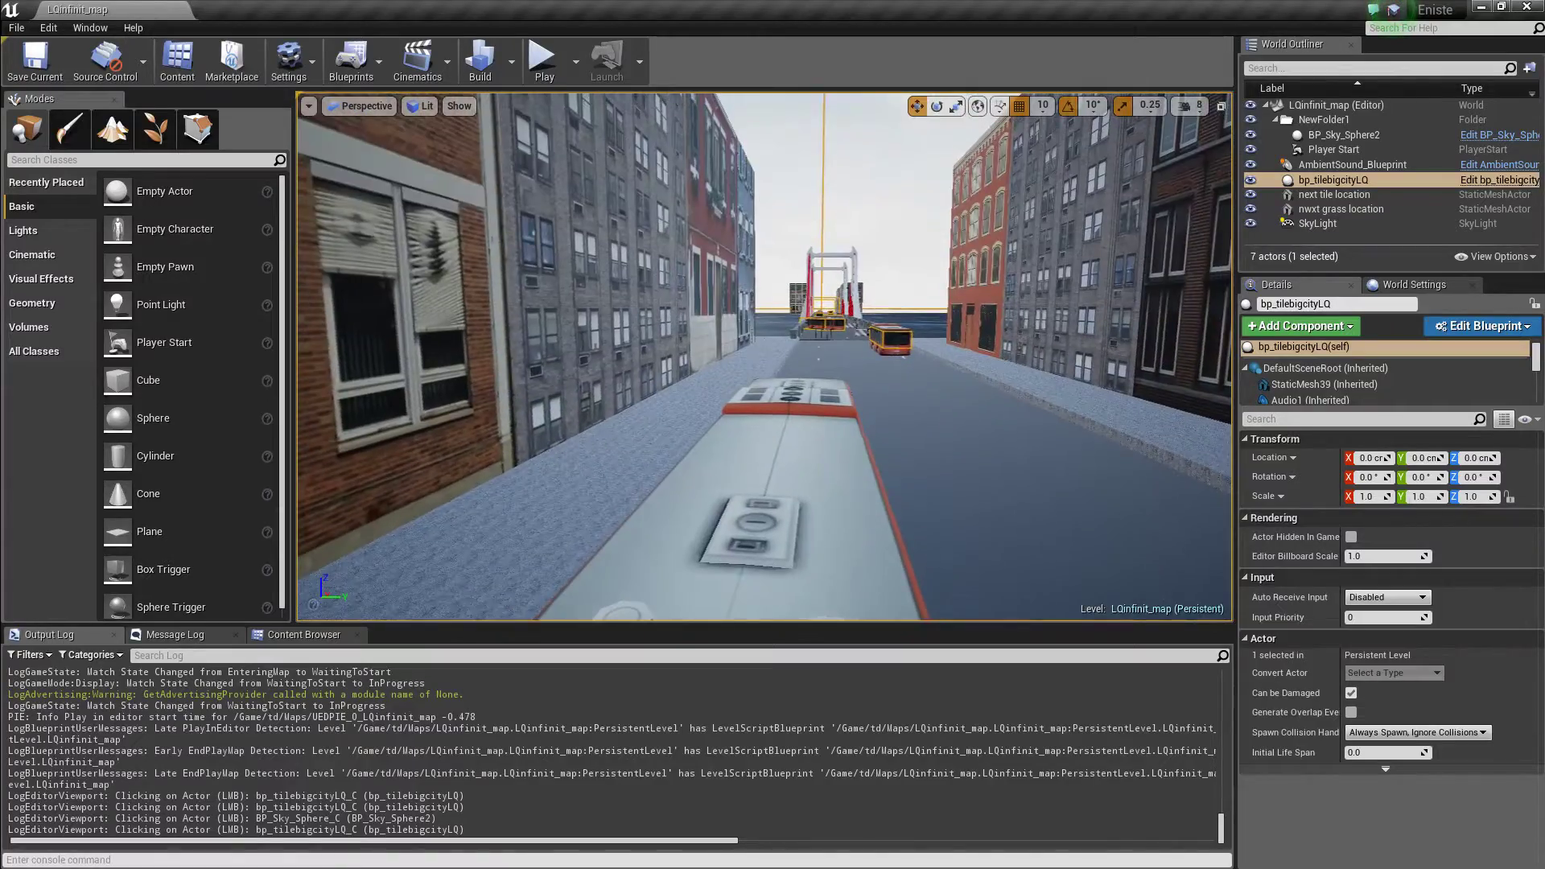
right_drag(764, 354, 765, 354)
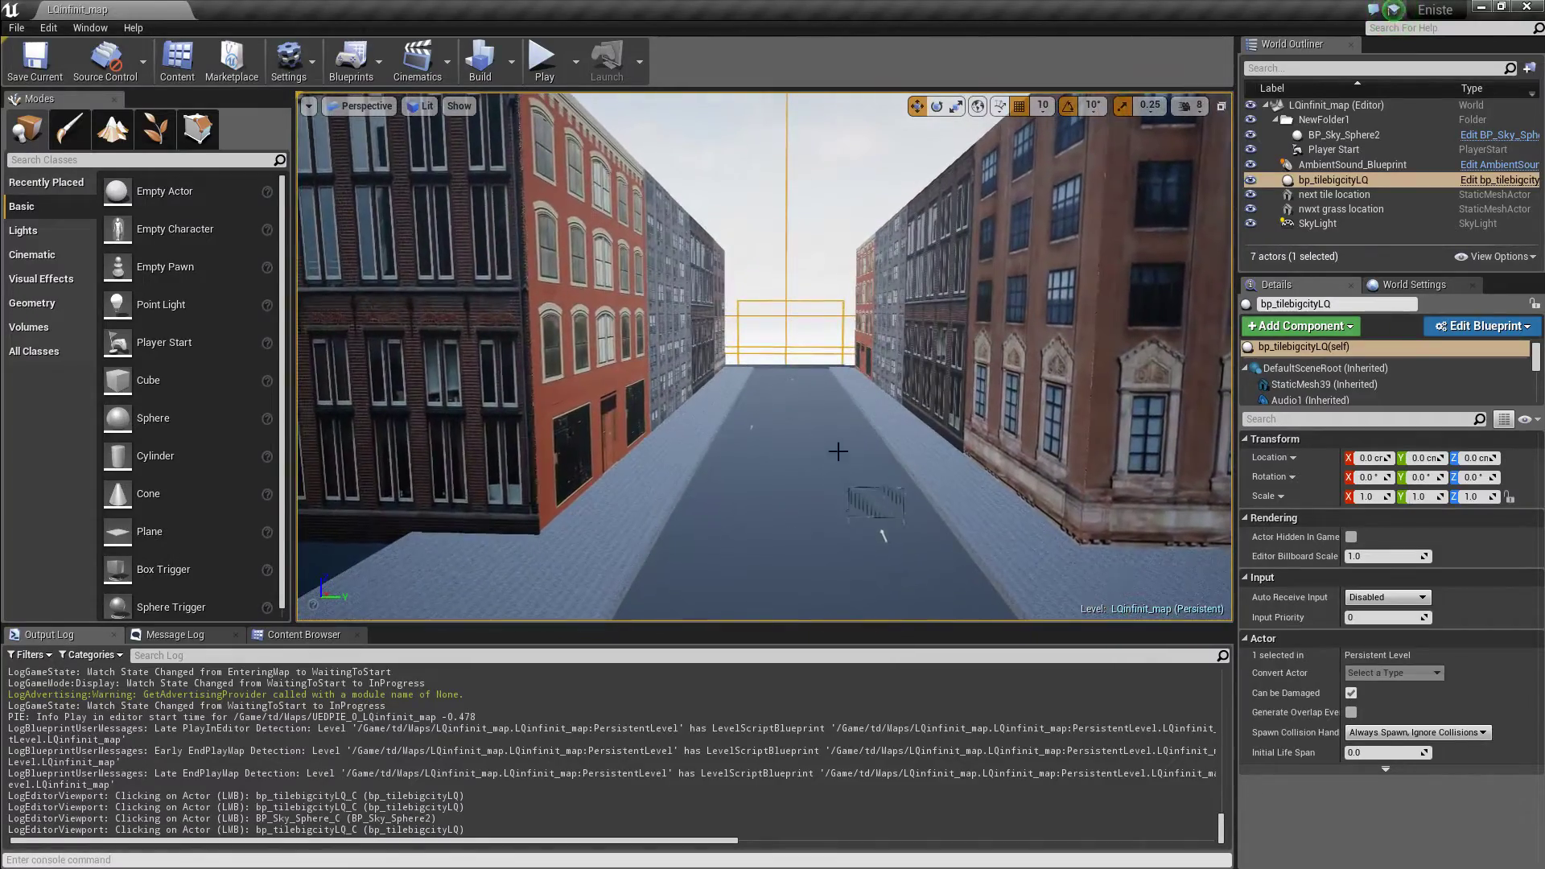
right_drag(572, 400, 572, 400)
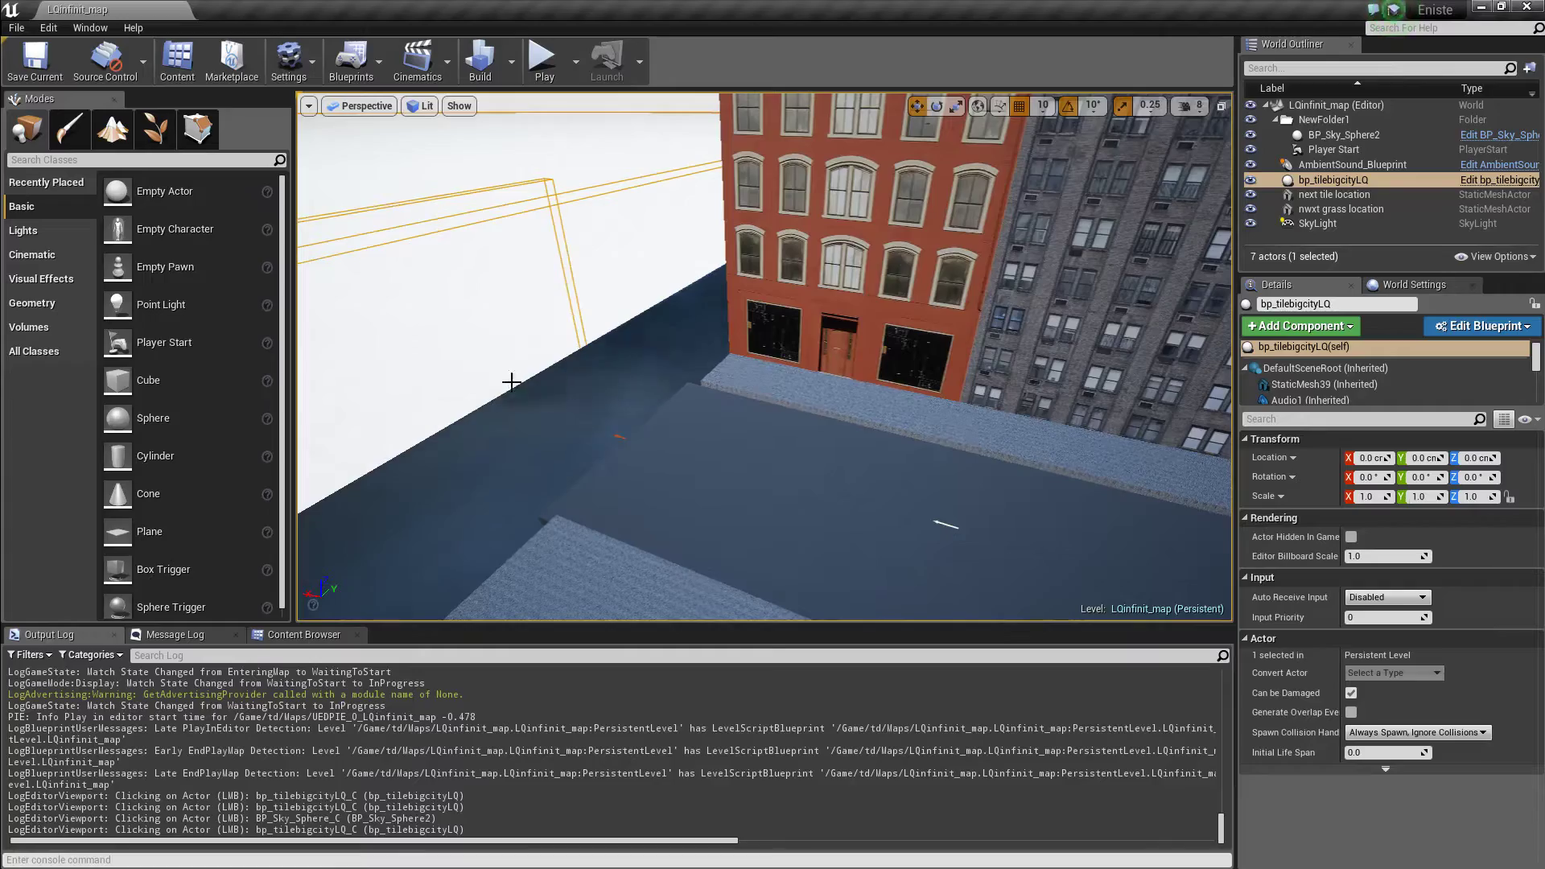
right_drag(512, 381, 512, 381)
right_drag(990, 358, 1062, 358)
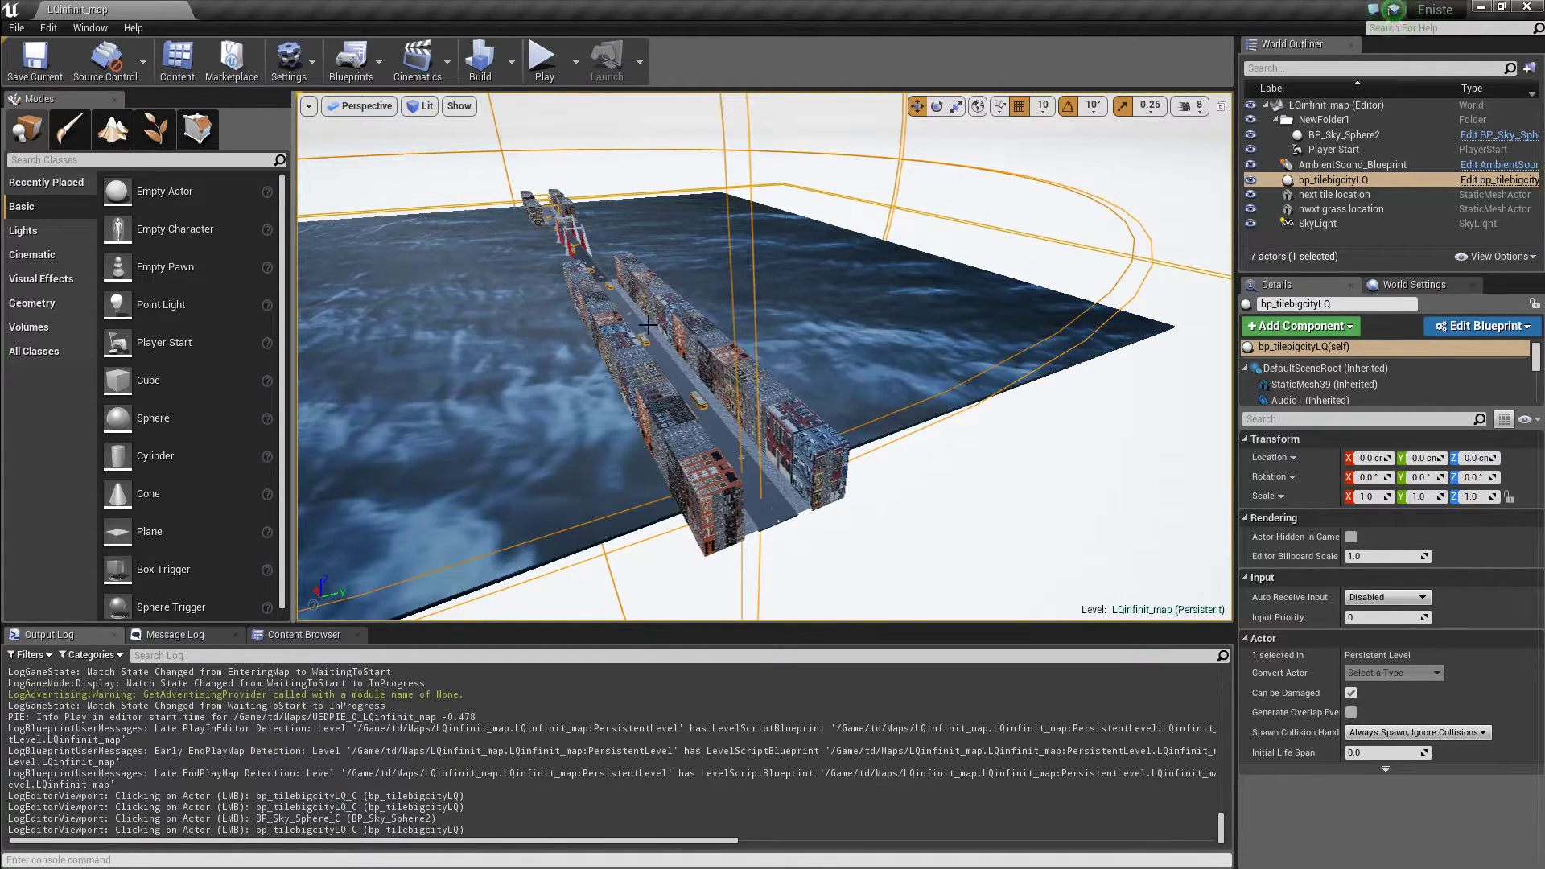
Step: In the Content Browser, open the td folder and its td character Blueprint
click(333, 638)
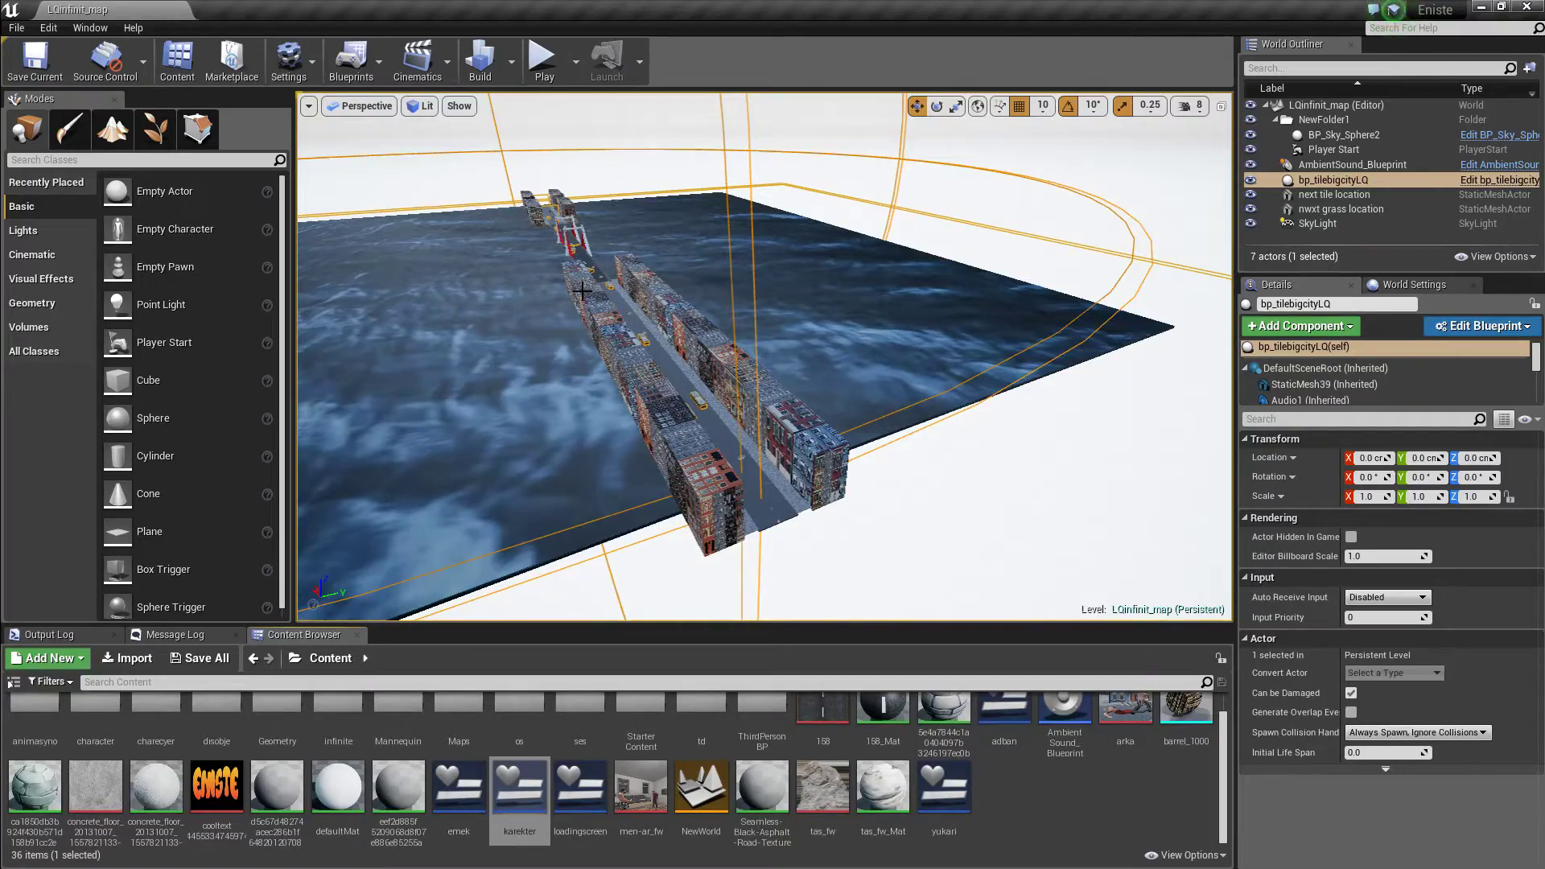
mouse_move(625, 366)
right_down()
mouse_move(625, 322)
mouse_move(591, 489)
right_up()
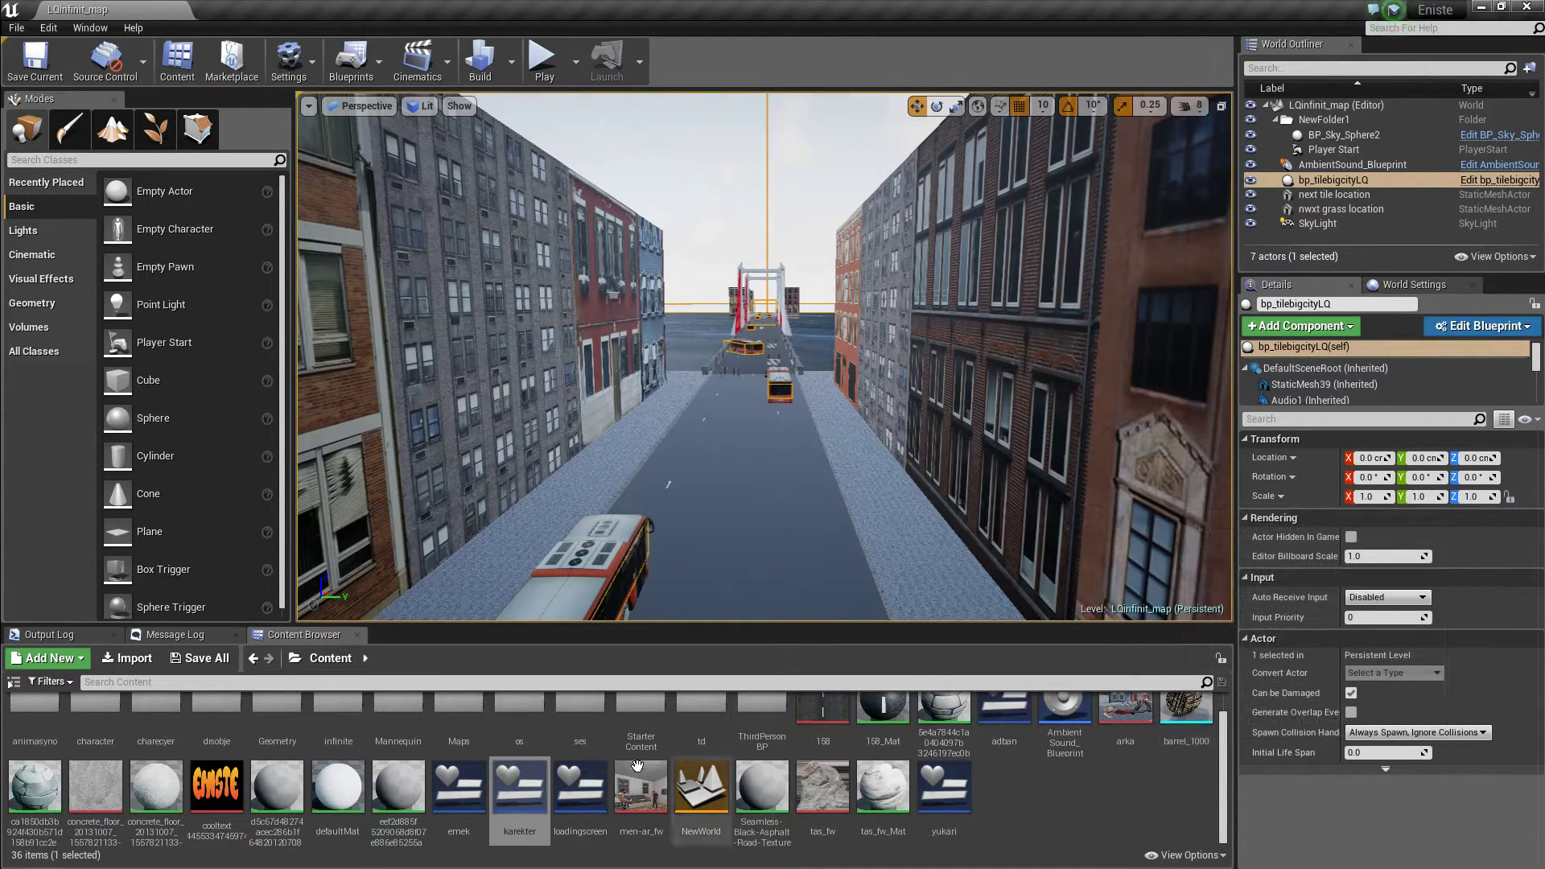
double_click(701, 712)
click(287, 735)
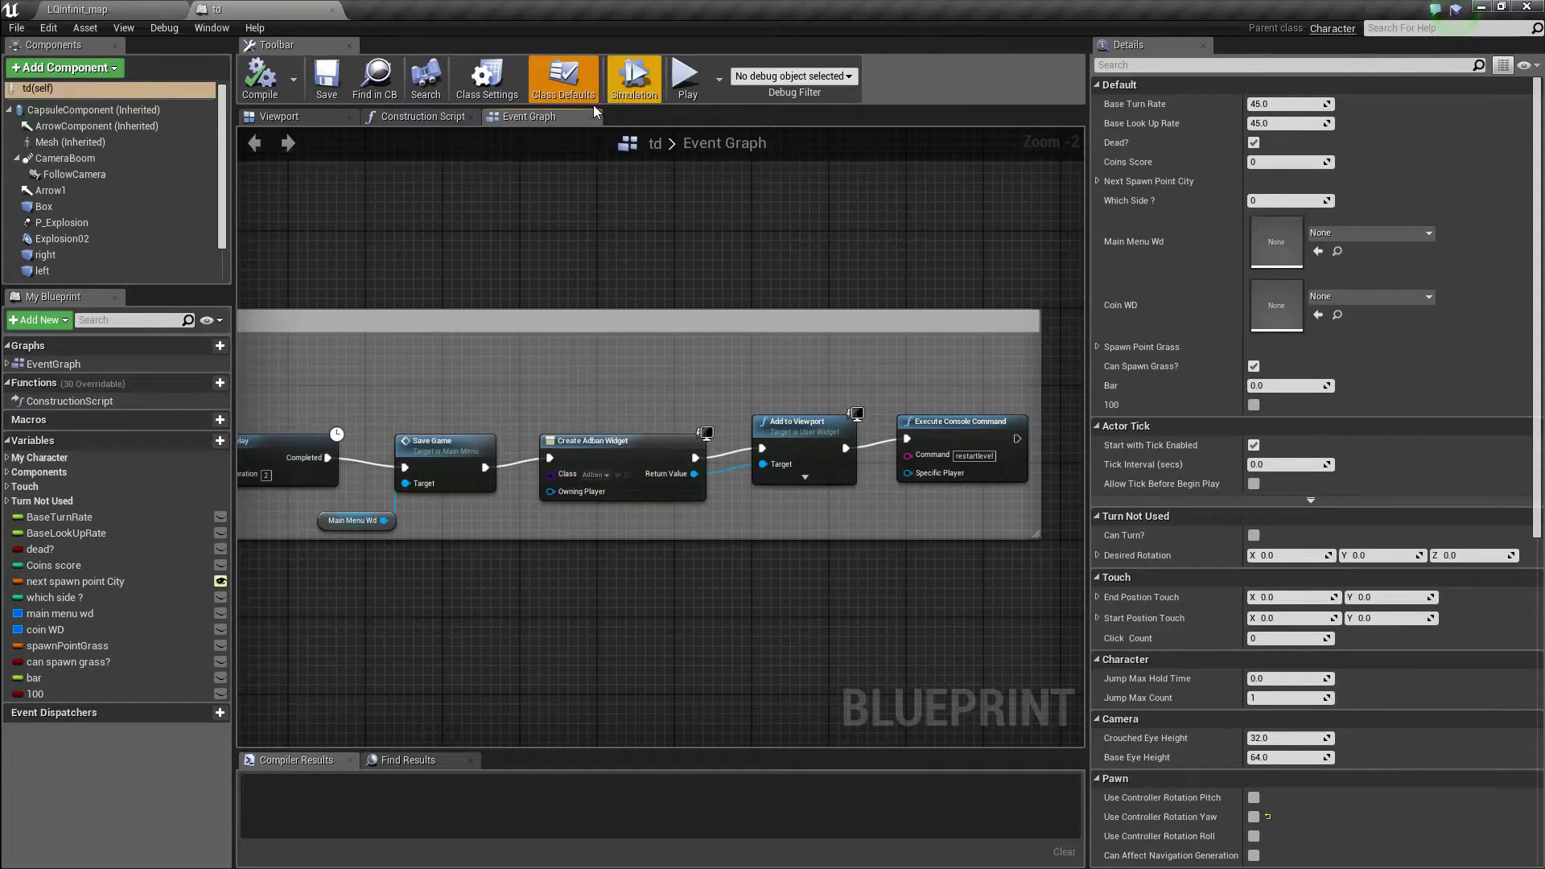
Step: Preview the td character in 3D, then zoom out to survey all Event Graph node groups
click(274, 119)
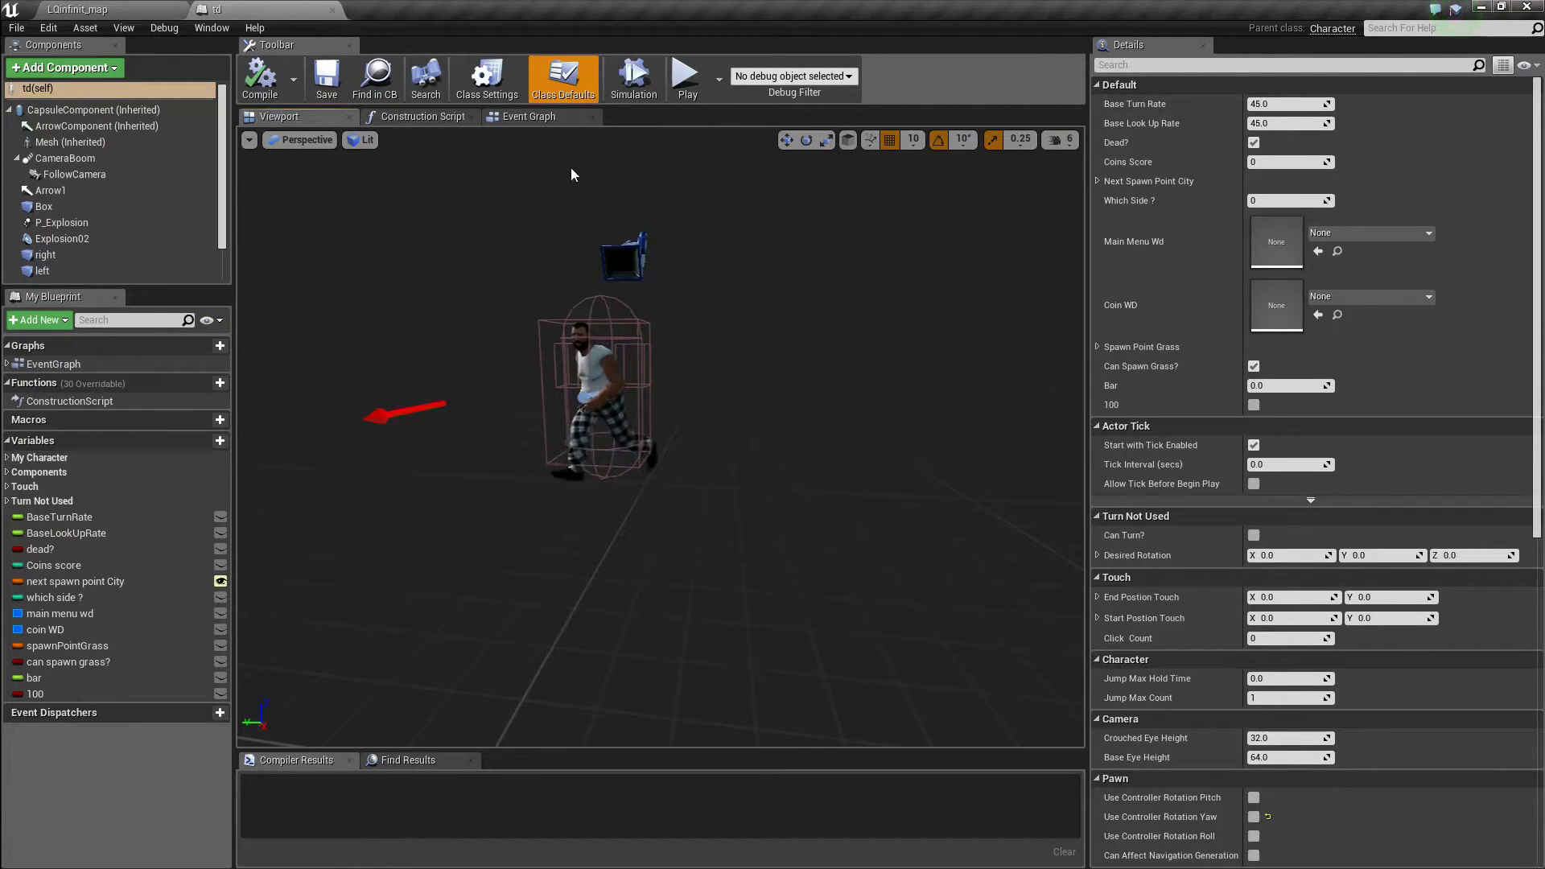
click(526, 119)
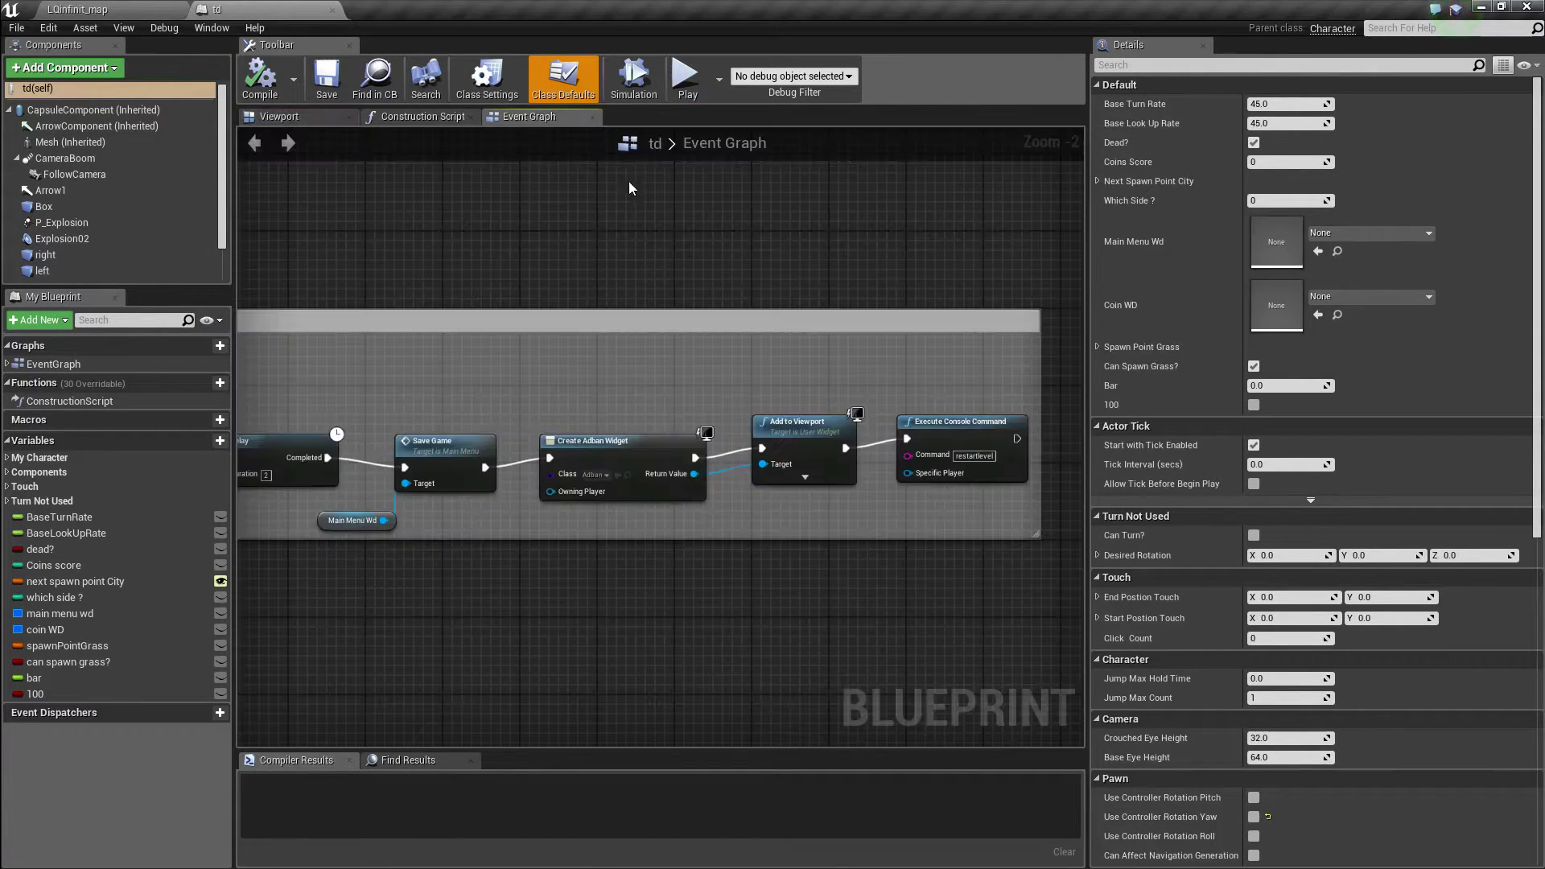
right_drag(762, 297, 1447, 344)
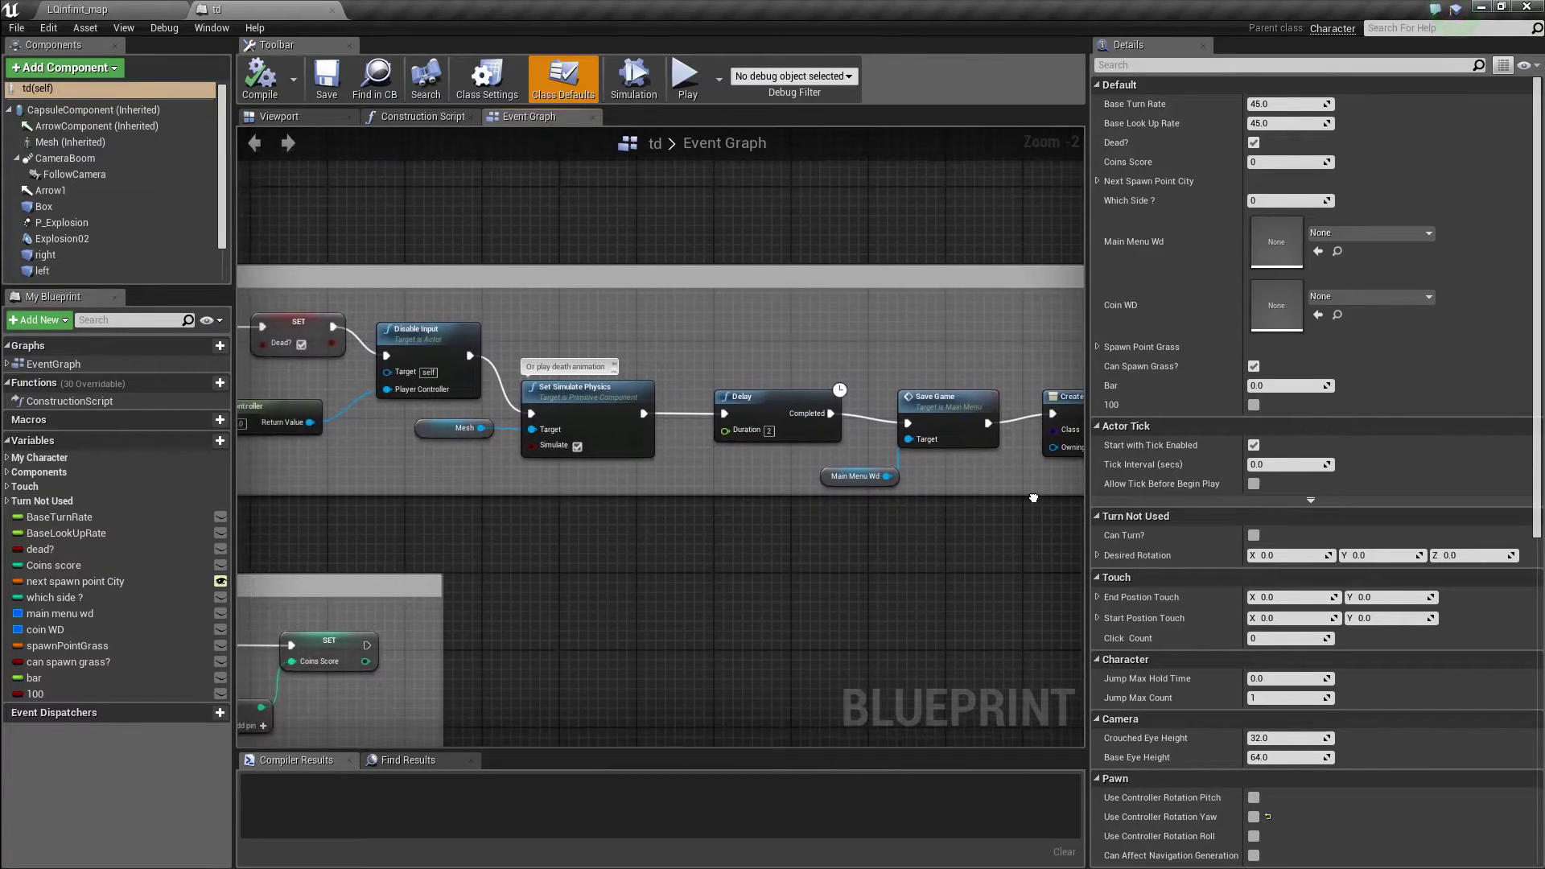
right_drag(323, 420, 465, 405)
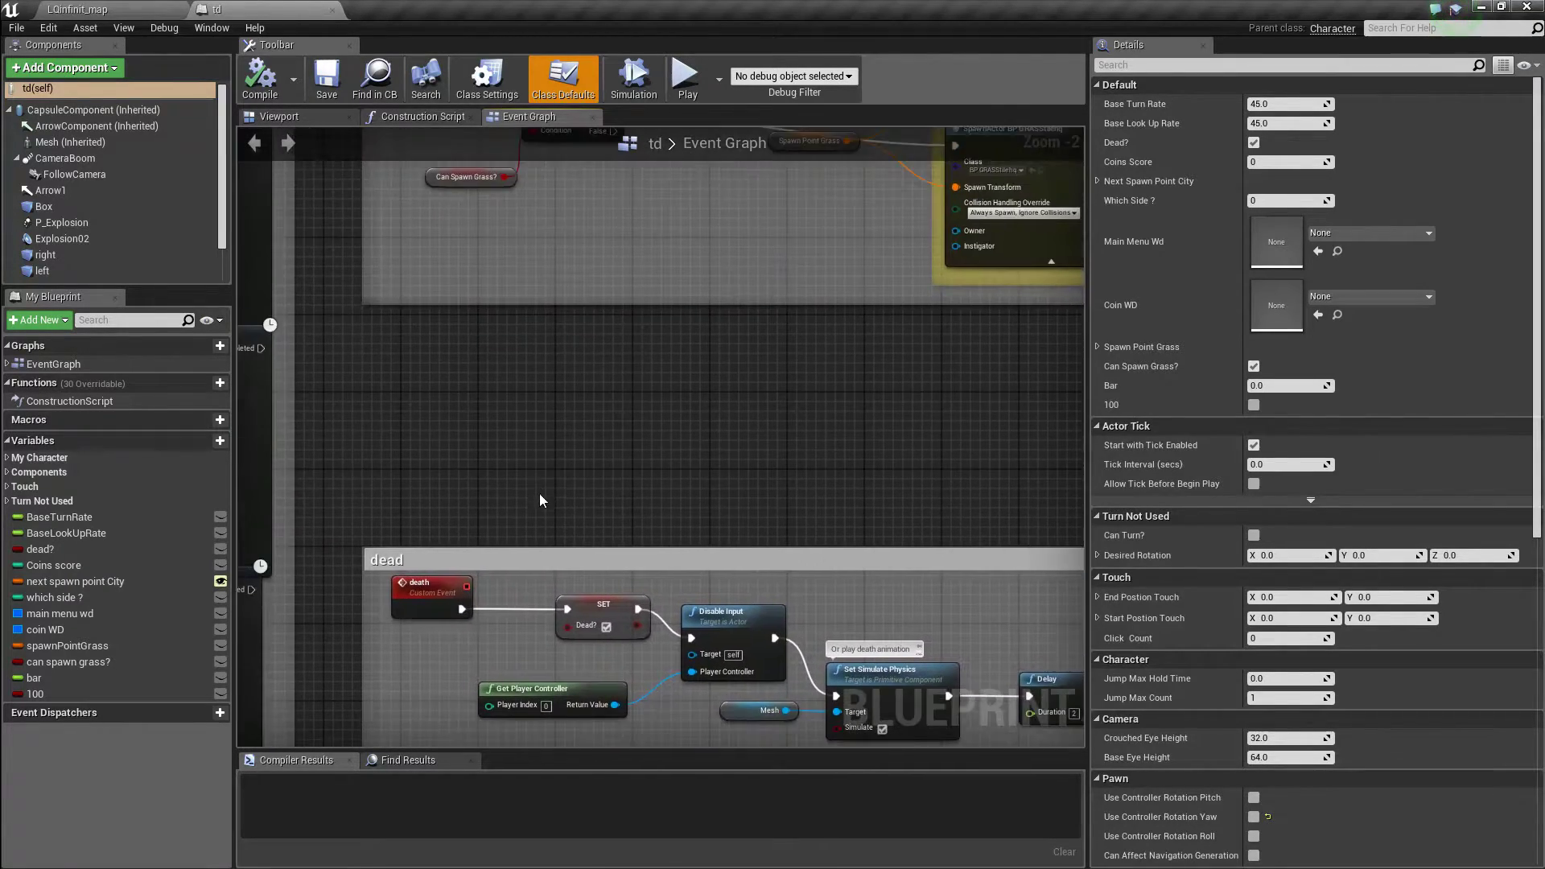
scroll(633, 436, down, 8)
scroll(633, 436, down, 2)
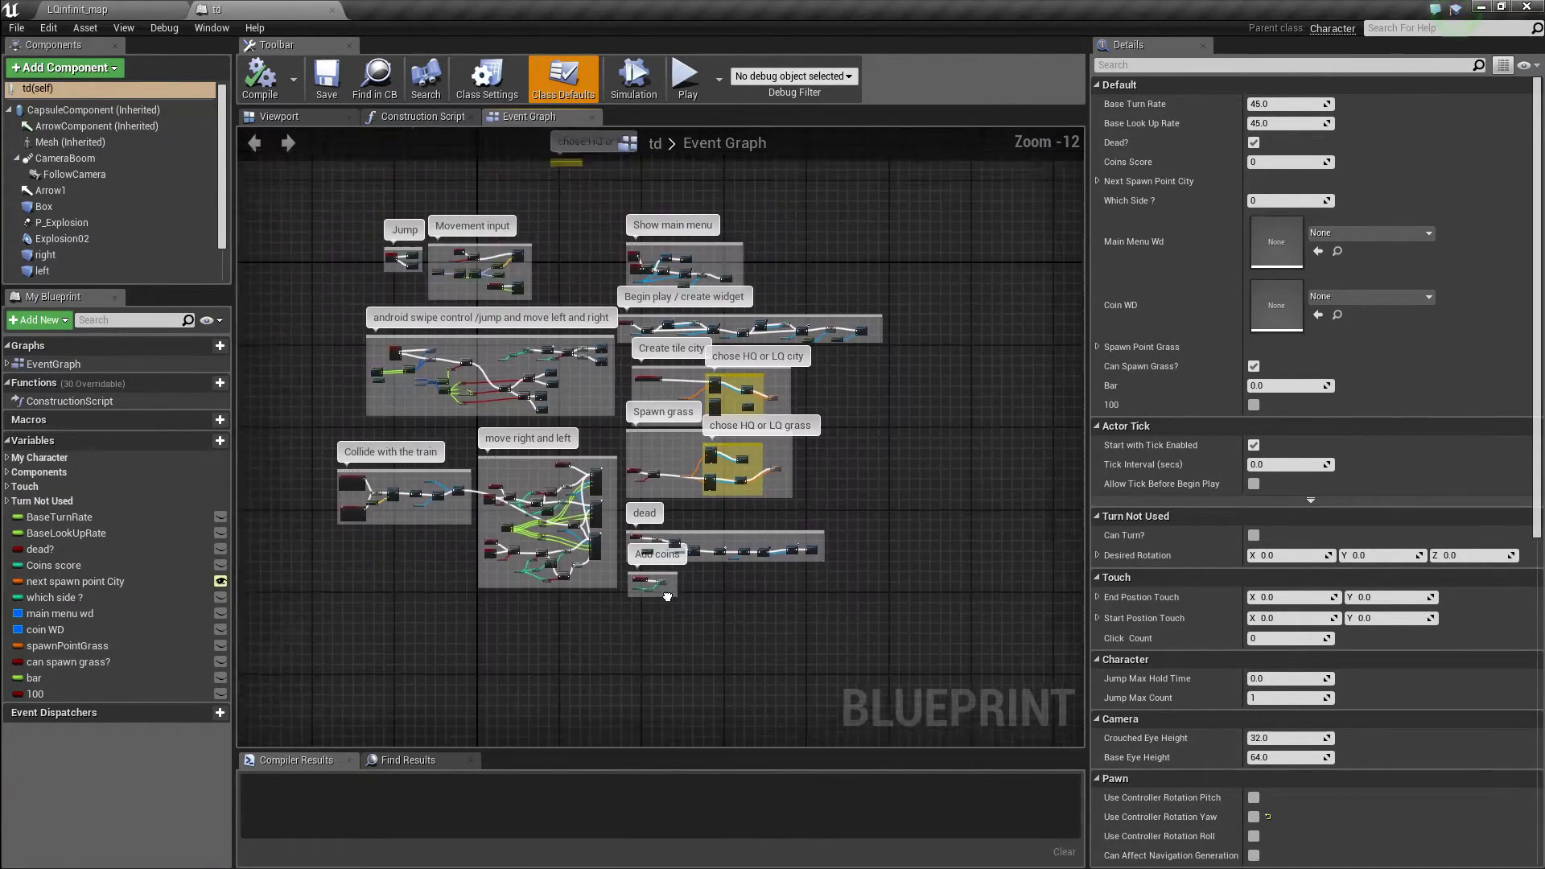
mouse_move(623, 188)
right_down()
mouse_move(1015, 274)
mouse_move(477, 197)
right_up()
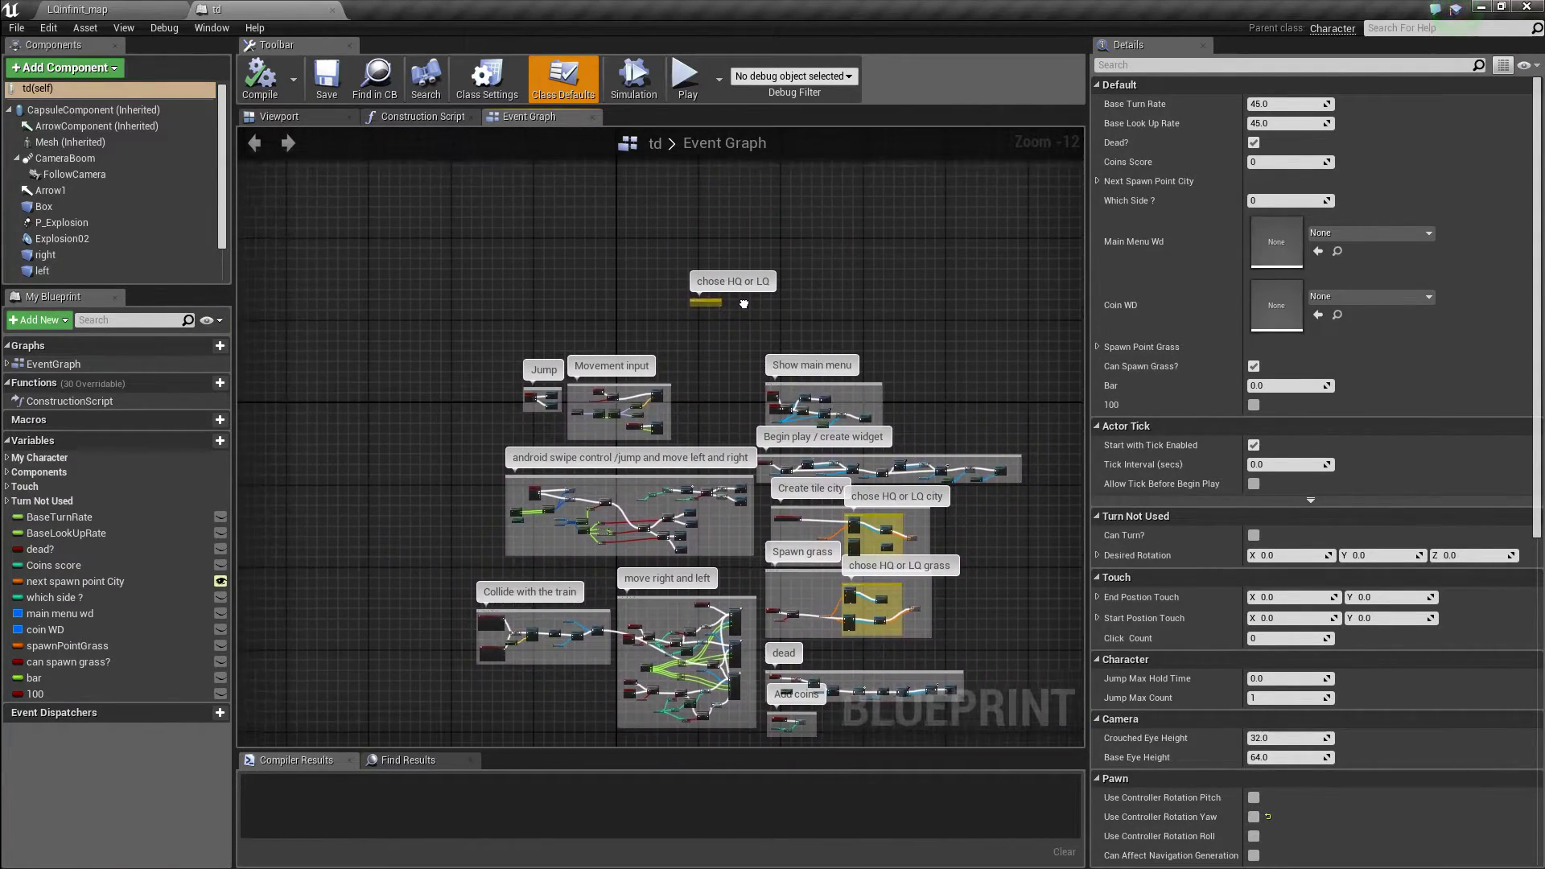
mouse_move(743, 304)
right_down()
mouse_move(999, 403)
mouse_move(1056, 229)
right_up()
mouse_move(1039, 574)
right_down()
mouse_move(476, 317)
mouse_move(317, 304)
mouse_move(776, 452)
mouse_move(338, 242)
mouse_move(719, 754)
right_up()
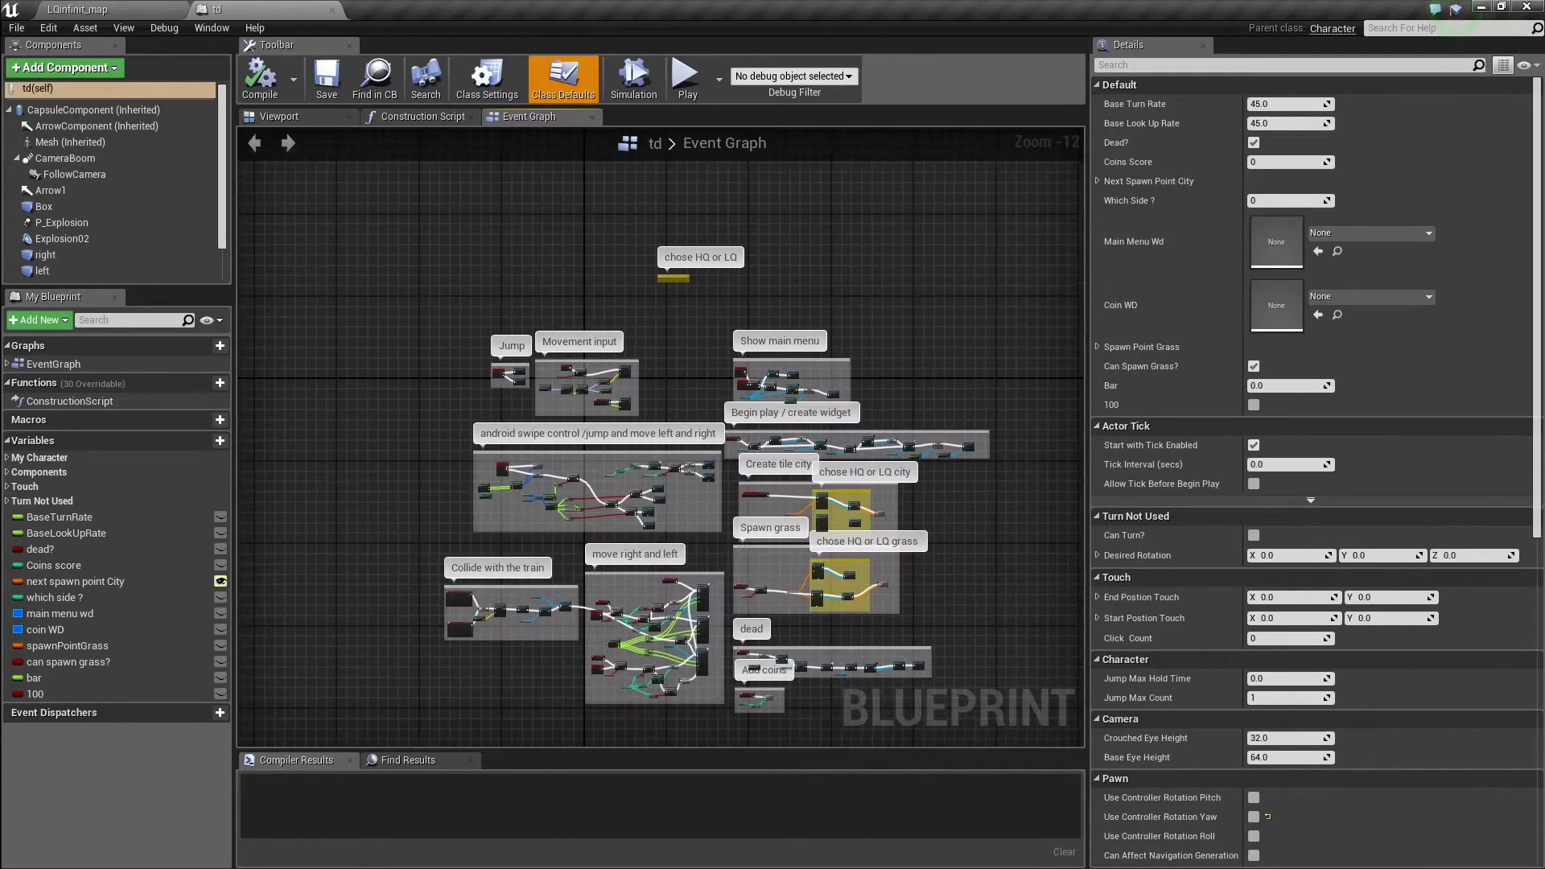
scroll(781, 419, up, 12)
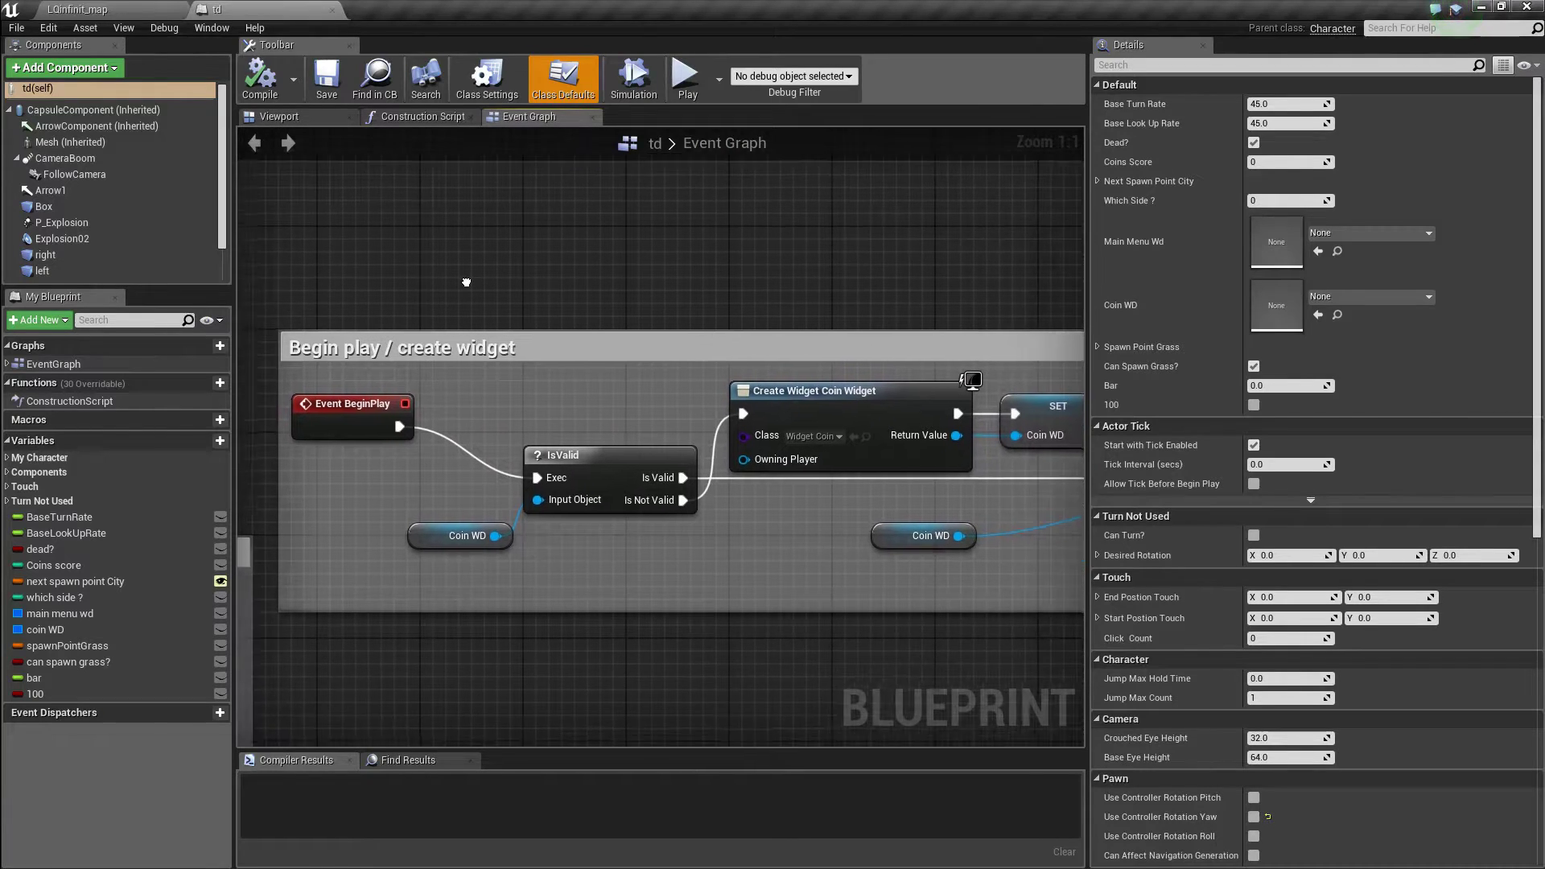
Step: Inspect the Coin Widget, main menu widget, Show Mouse Cursor, Disable Input and IsValid nodes
mouse_move(471, 309)
right_down()
mouse_move(656, 206)
mouse_move(489, 348)
right_up()
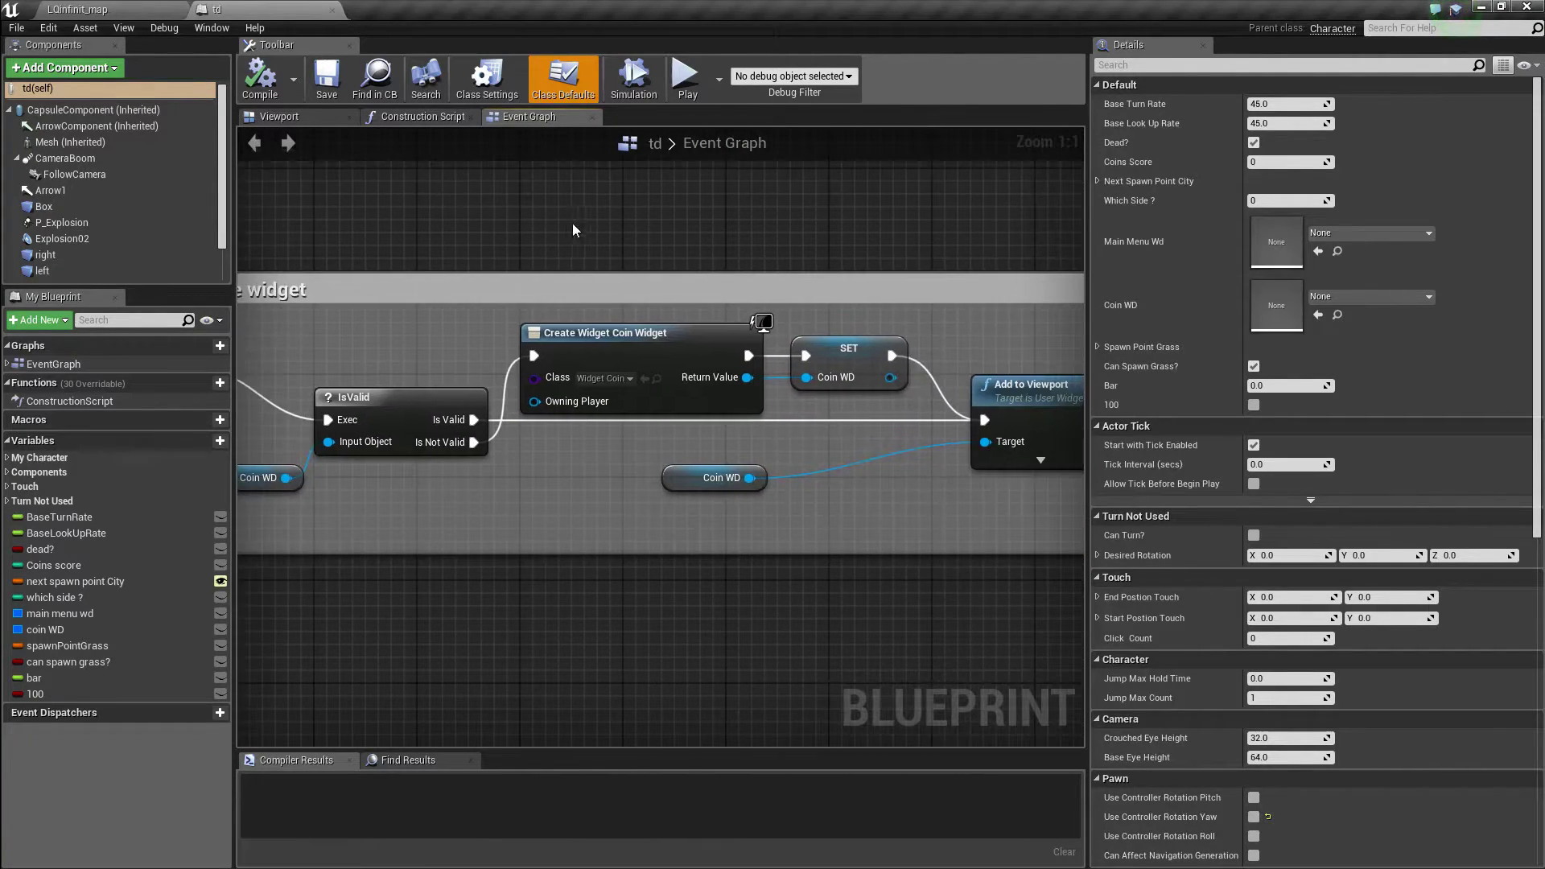
drag(602, 338, 589, 339)
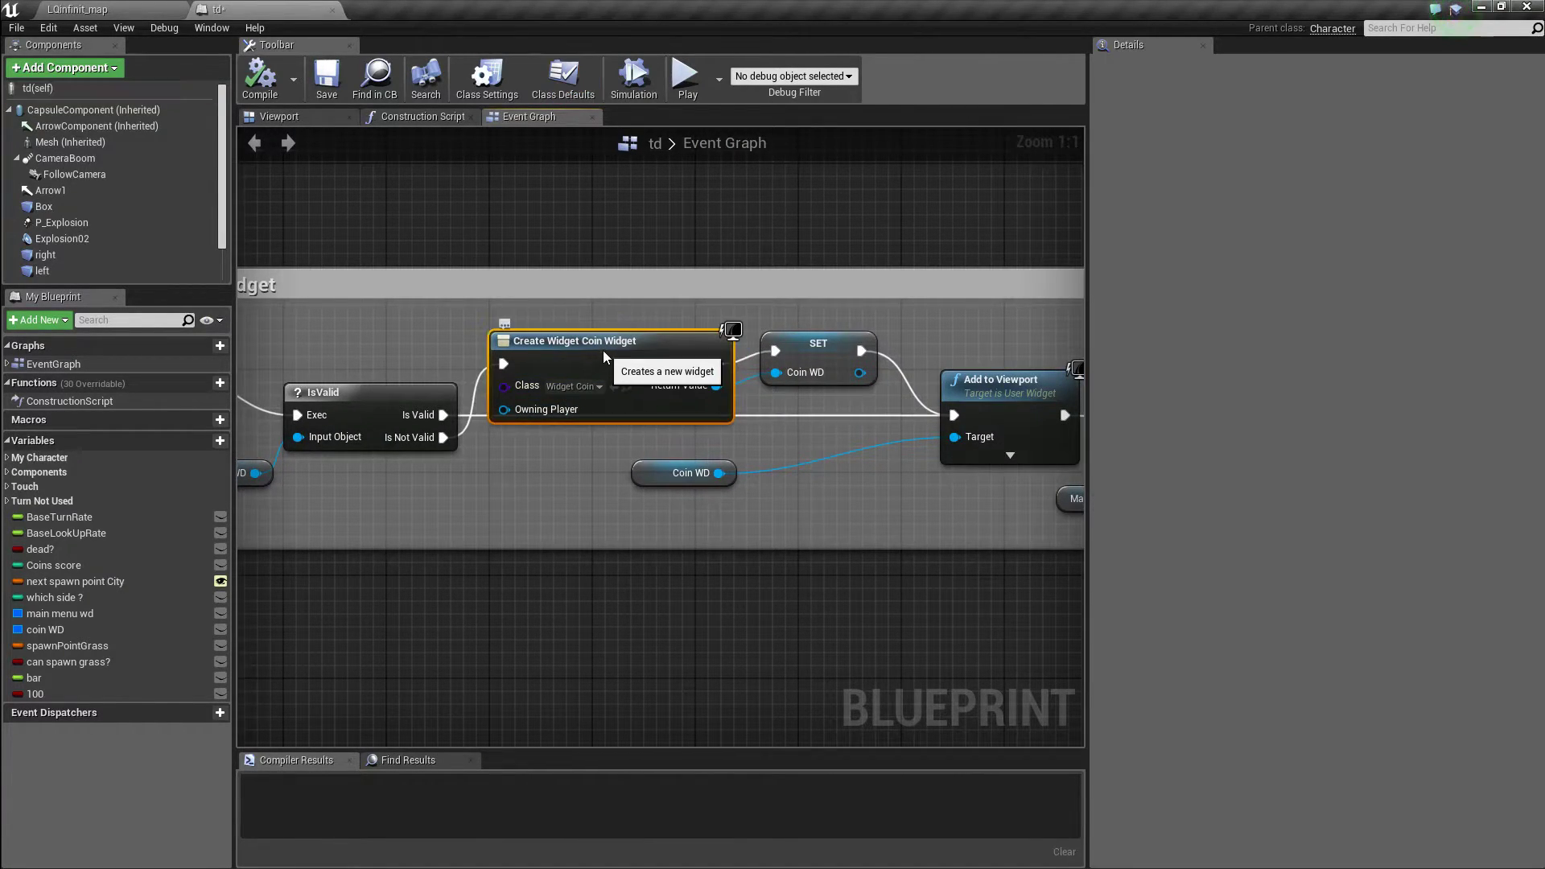
right_drag(594, 343, 497, 325)
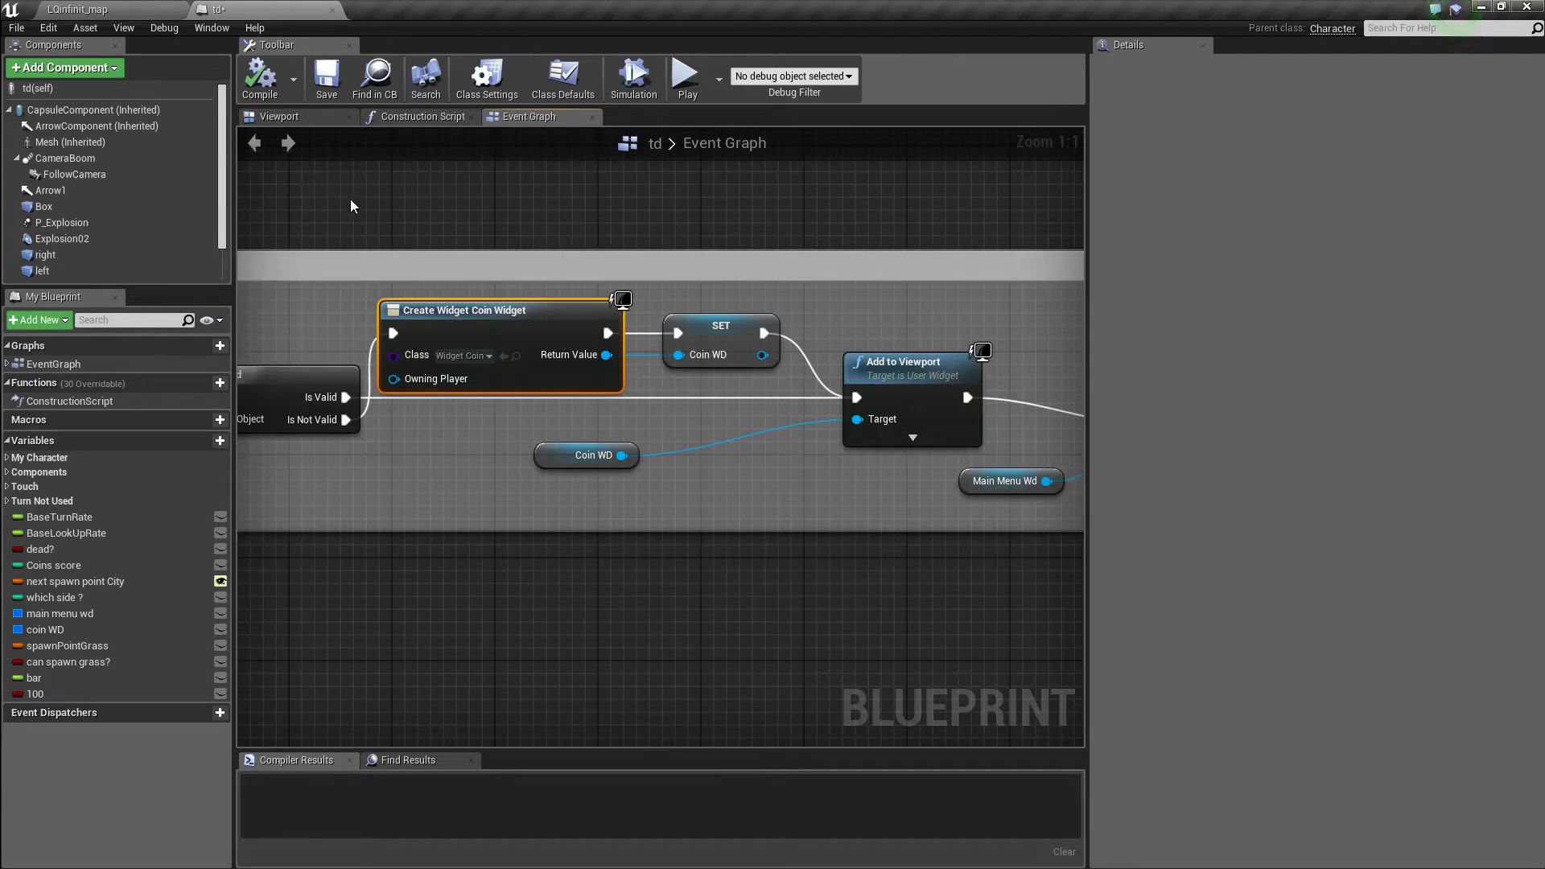
right_drag(631, 209, 432, 448)
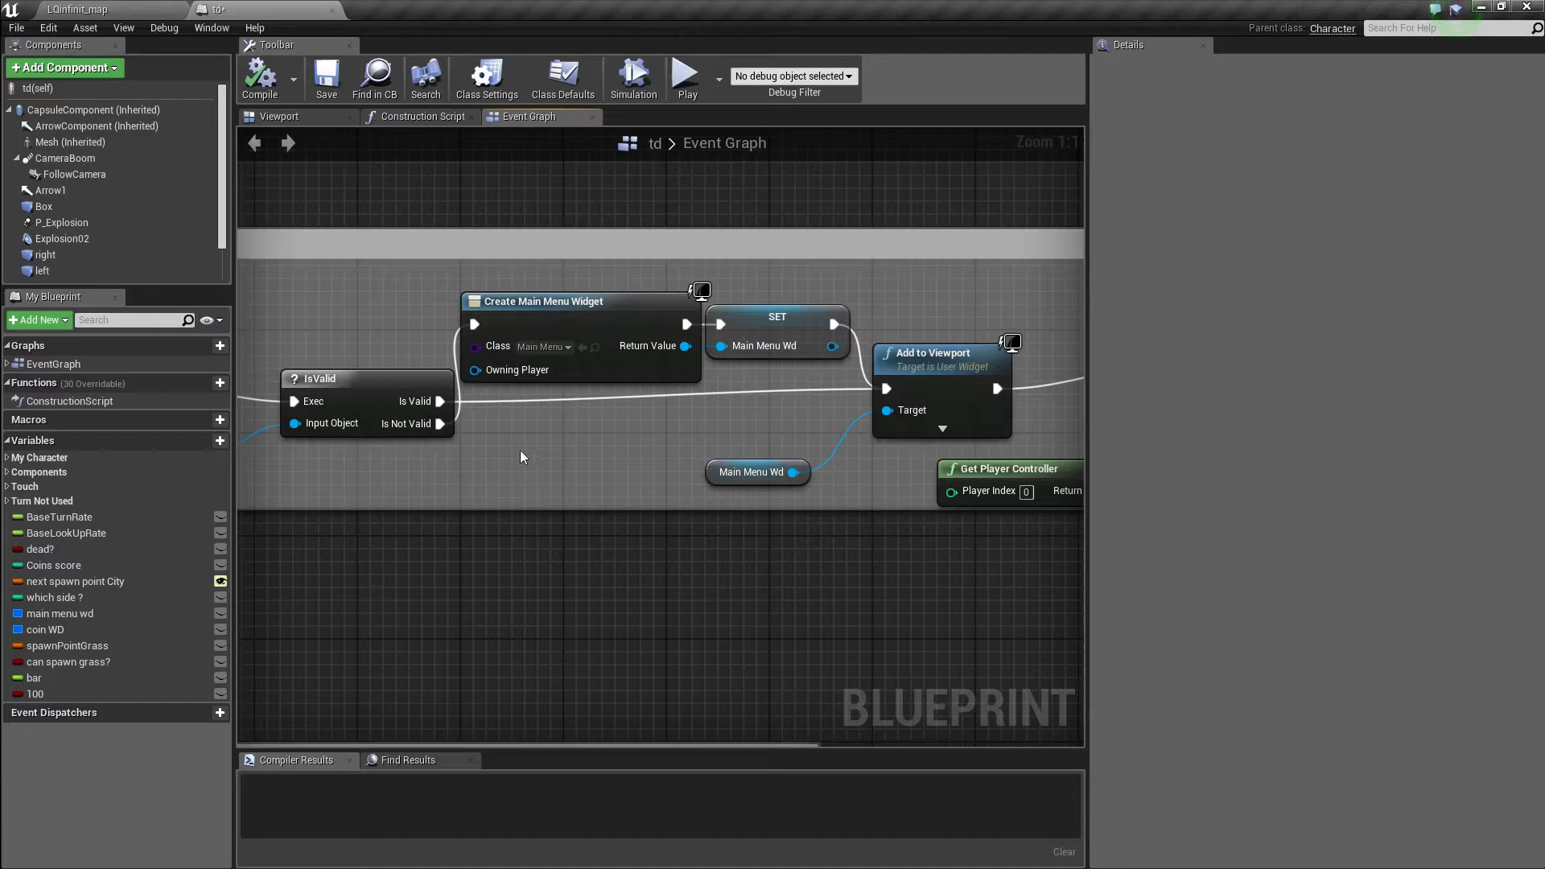
right_drag(742, 545, 520, 532)
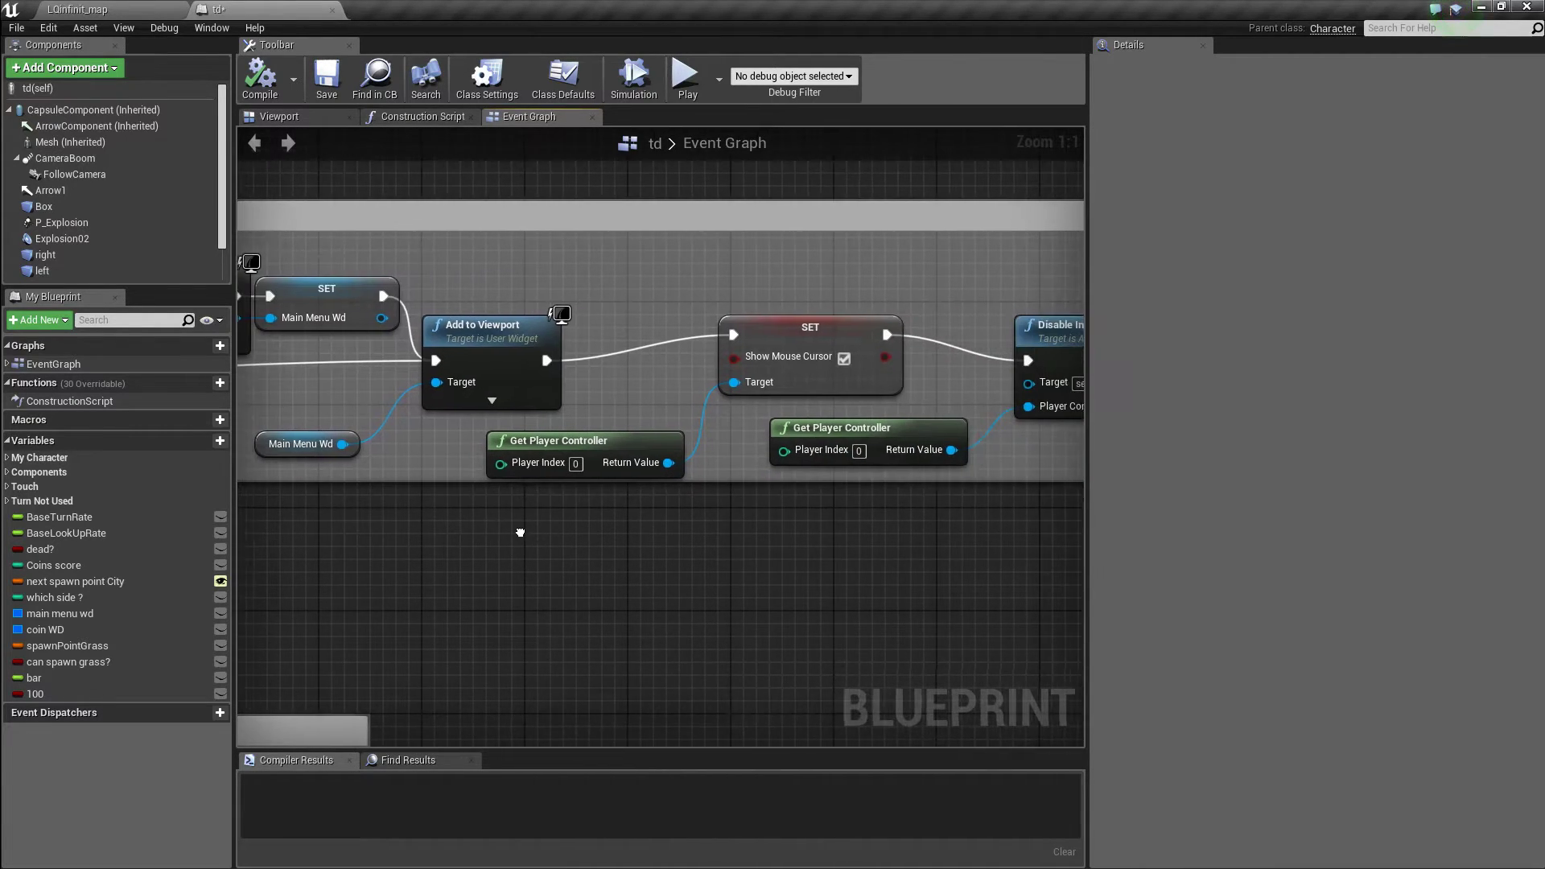
right_drag(690, 253, 577, 293)
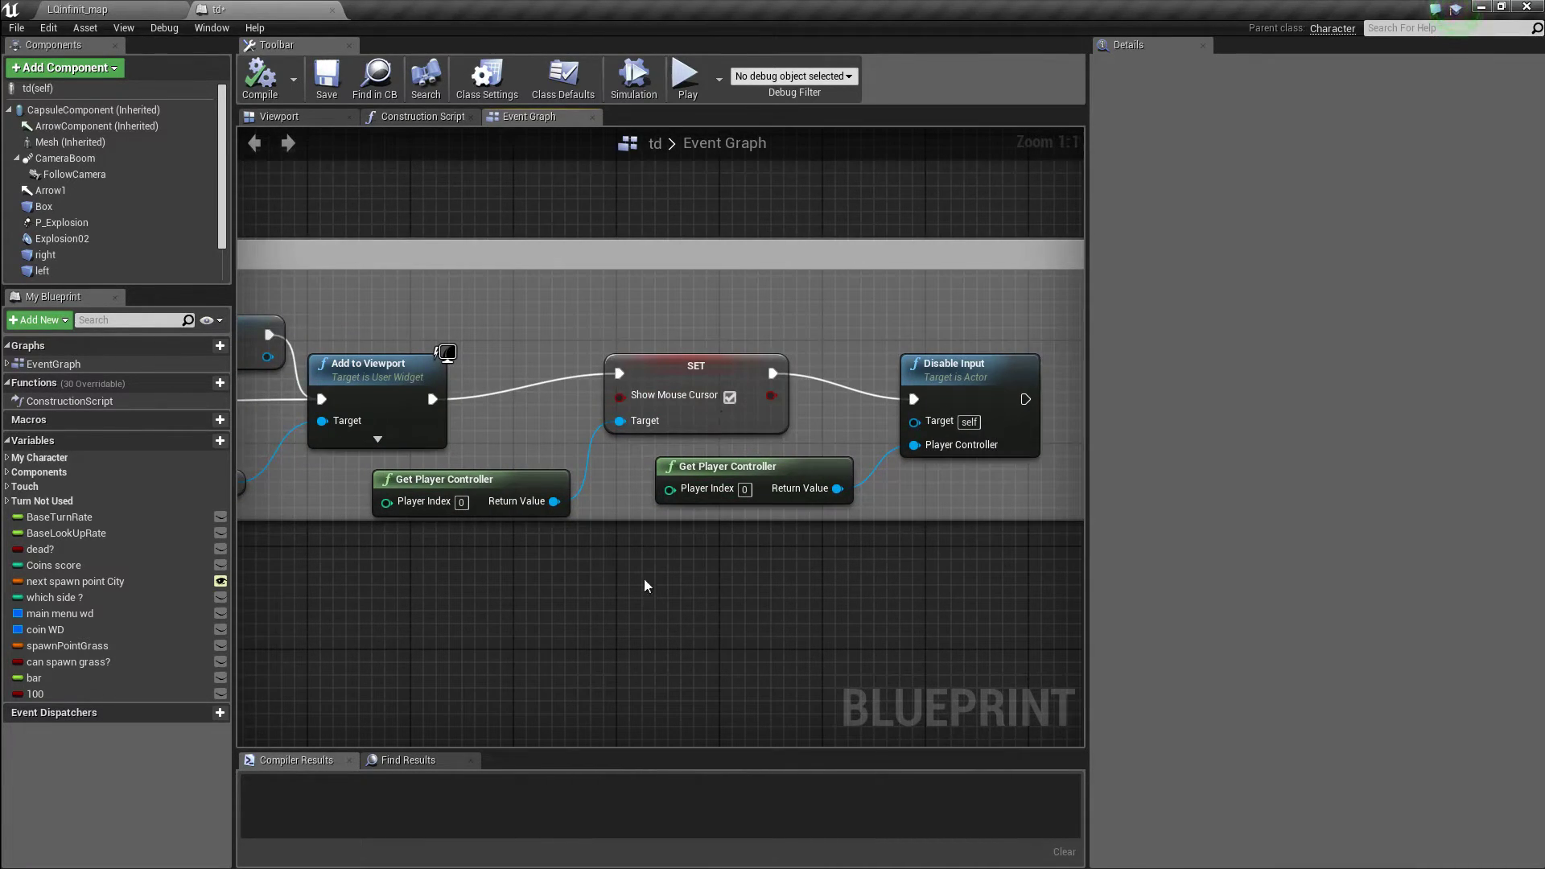
right_drag(839, 586, 601, 555)
right_drag(331, 556, 683, 535)
right_drag(804, 531, 925, 518)
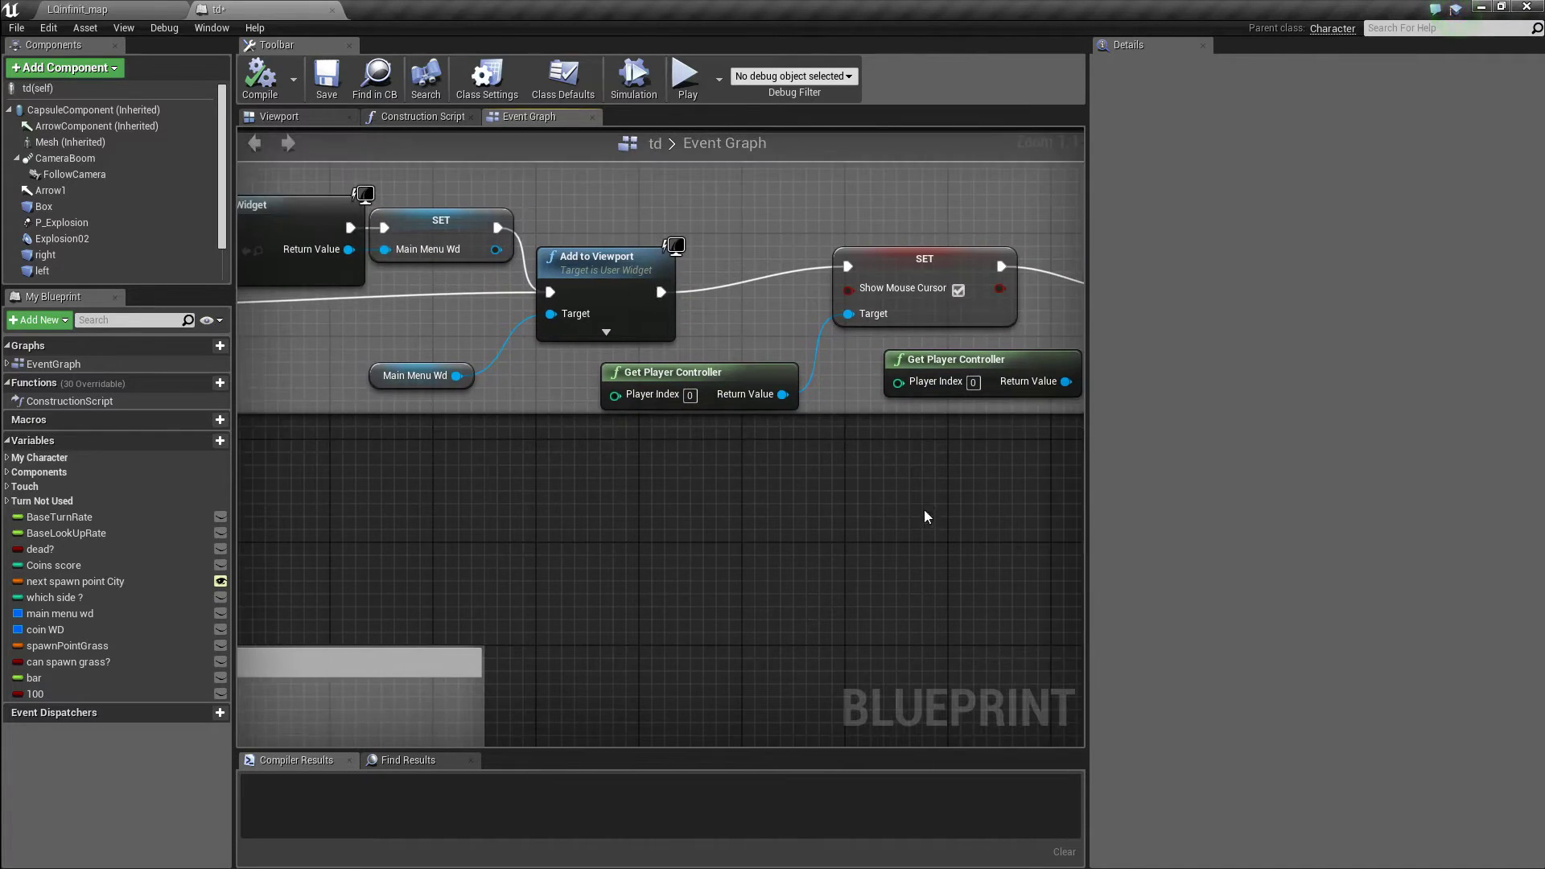
right_drag(590, 515, 847, 499)
right_drag(474, 507, 629, 504)
right_drag(494, 535, 666, 534)
right_drag(538, 544, 765, 542)
mouse_move(612, 527)
right_down()
mouse_move(714, 524)
mouse_move(1054, 596)
mouse_move(455, 563)
mouse_move(633, 530)
mouse_move(607, 510)
mouse_move(449, 523)
mouse_move(599, 550)
right_up()
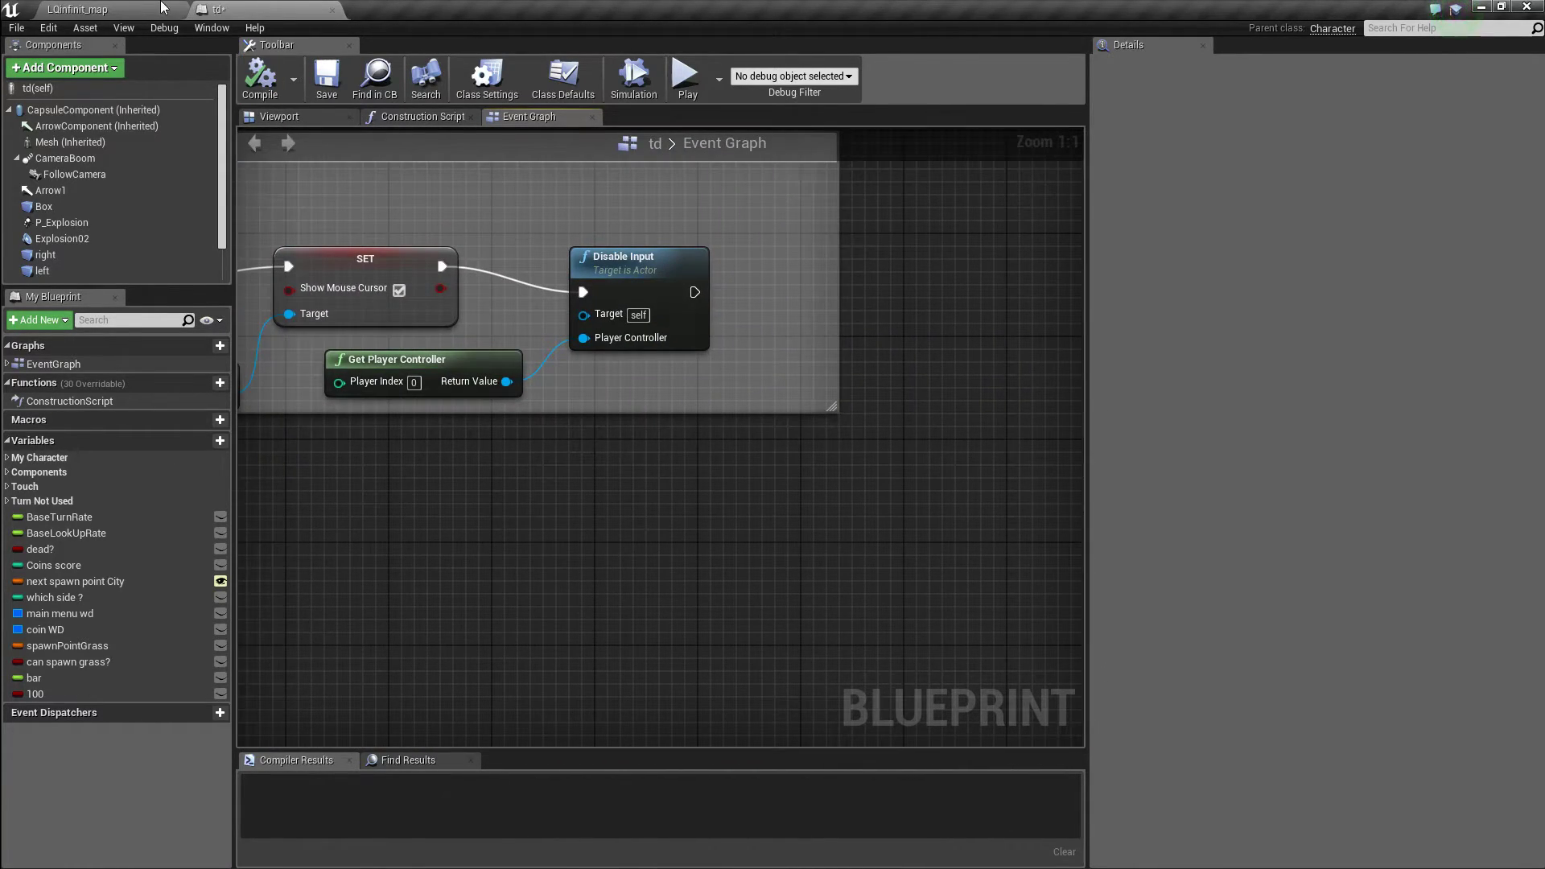
Step: Close the td Blueprint and fly from high above the city tile down to street level
click(333, 10)
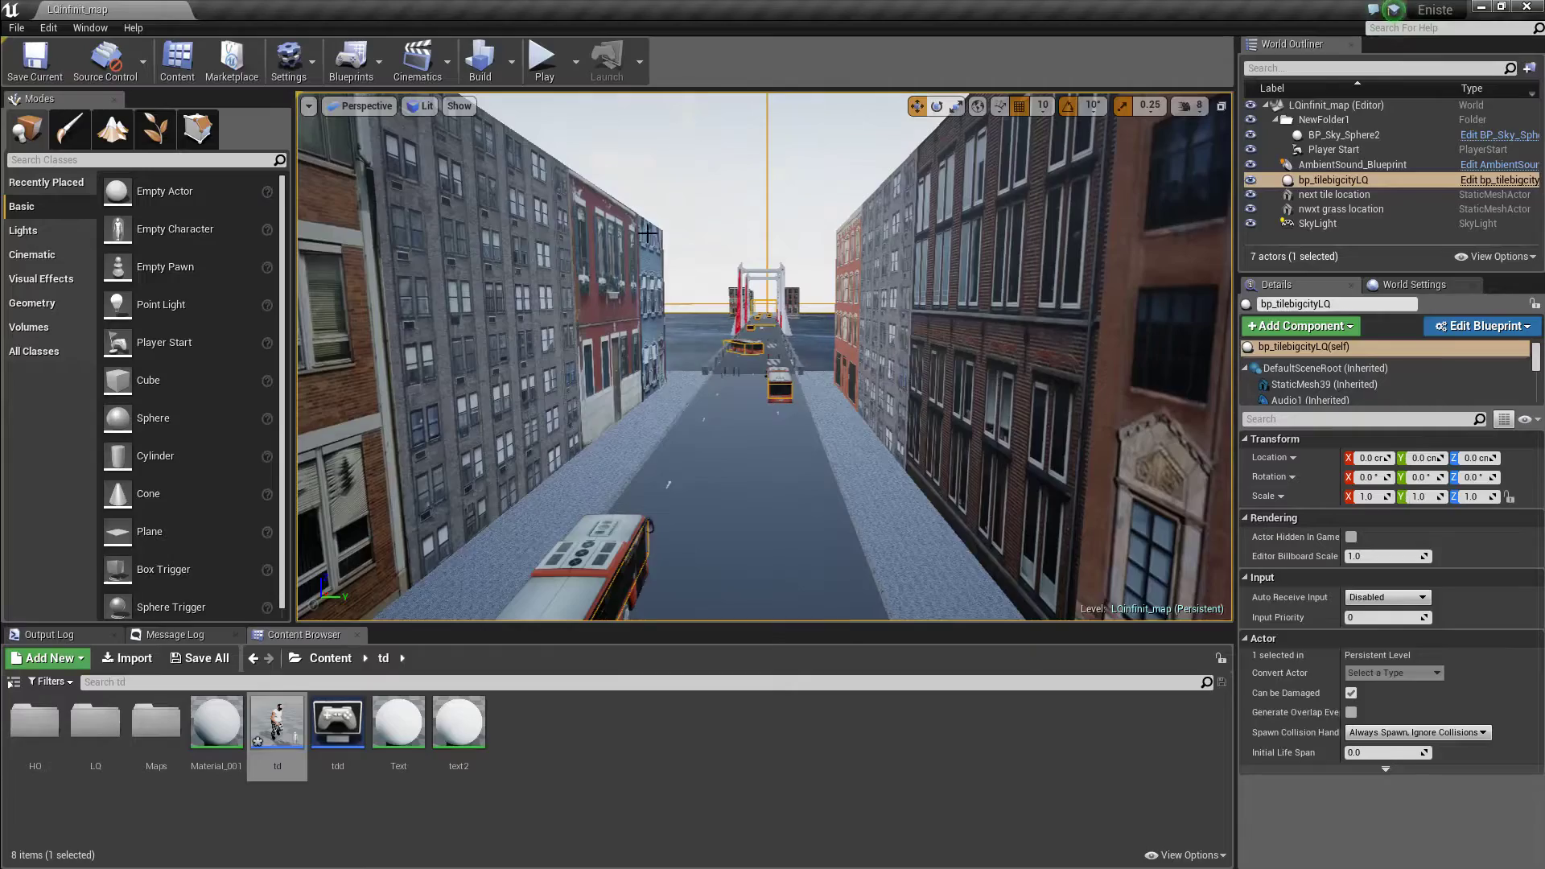
right_drag(659, 300, 668, 306)
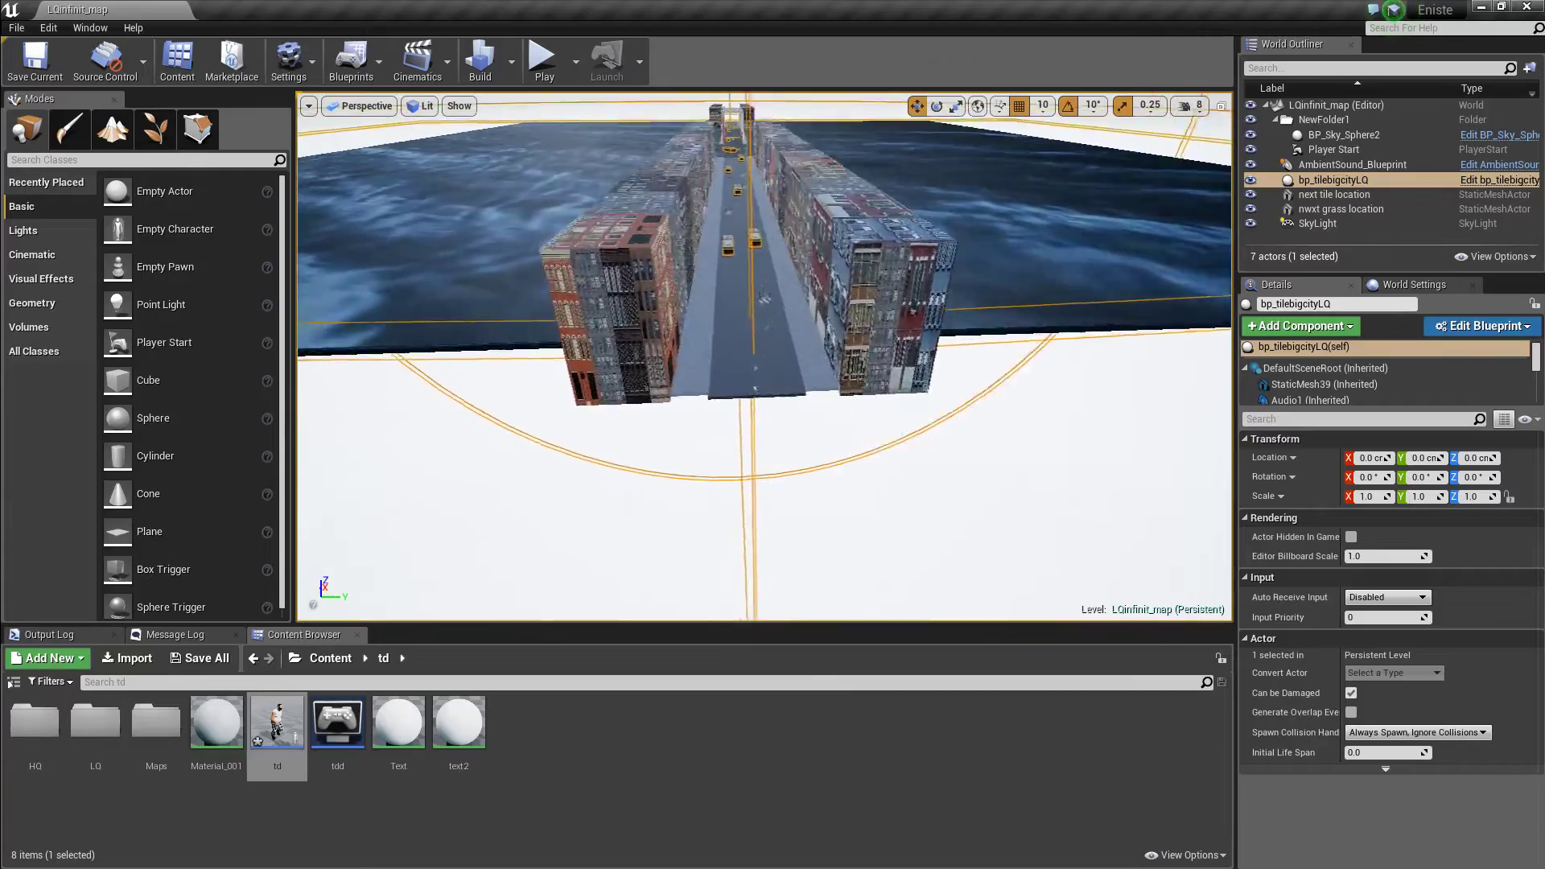
right_drag(668, 306, 676, 314)
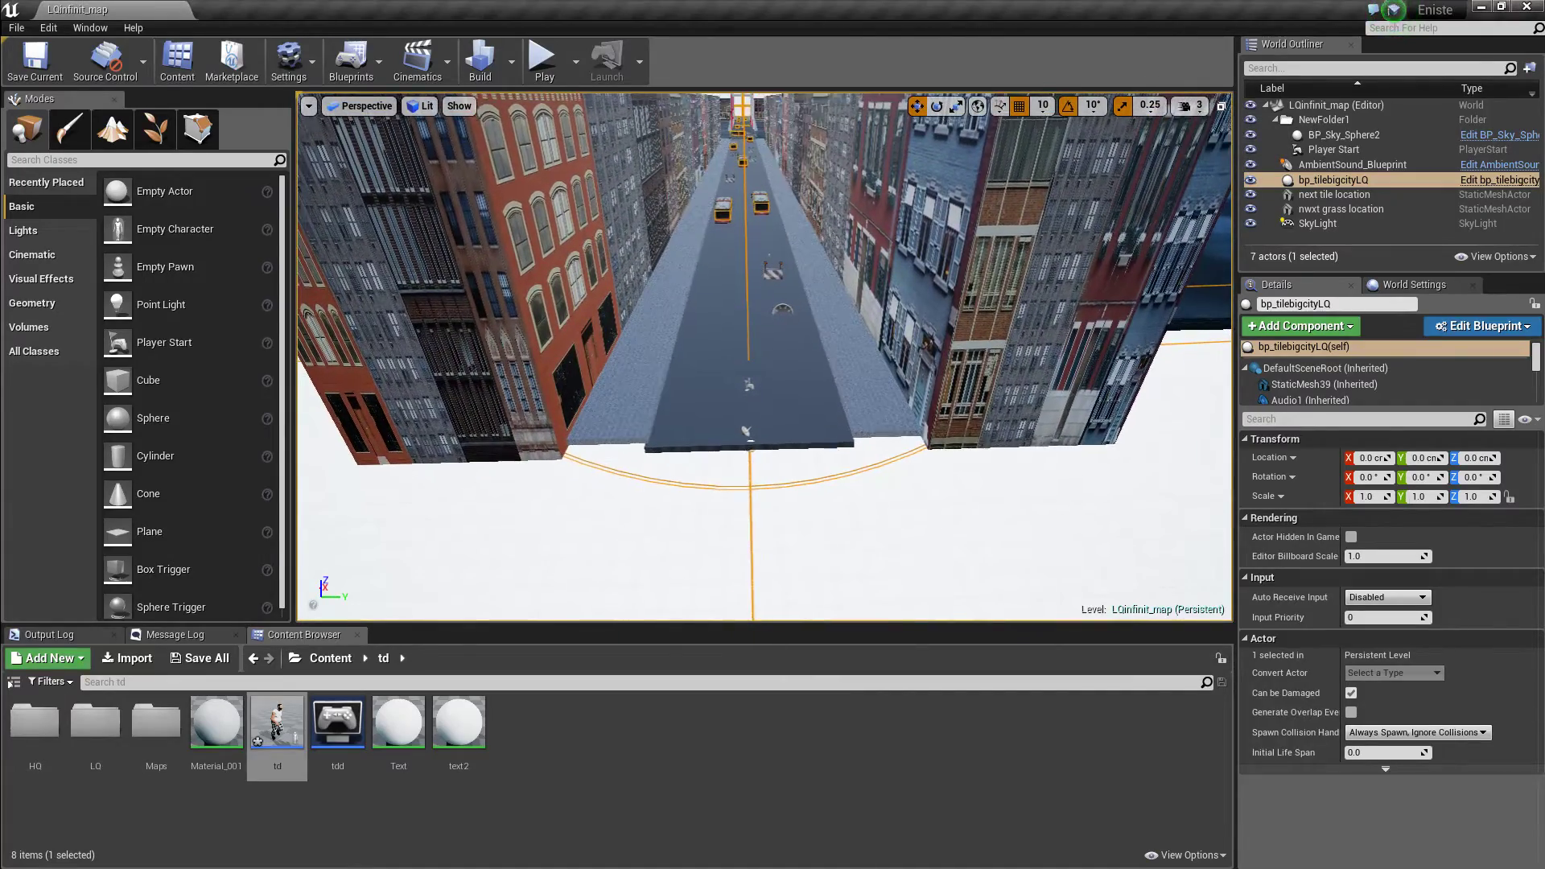
right_drag(765, 338, 769, 342)
Step: Lower camera speed to 2 and fly through the street to view the building row
click(1191, 105)
drag(1206, 143, 1198, 143)
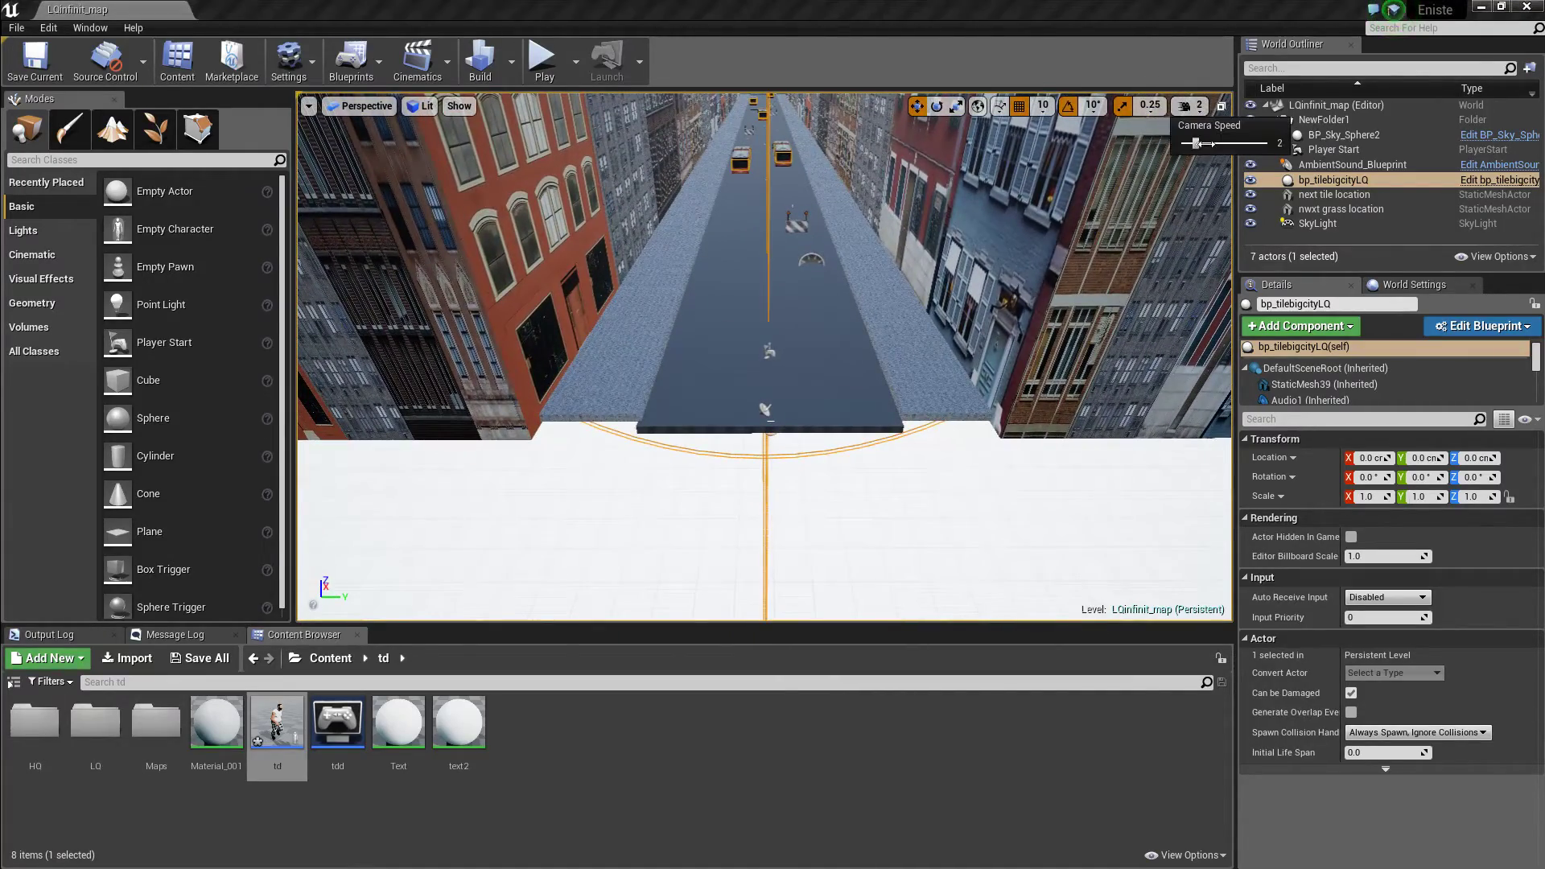
mouse_move(968, 253)
right_down()
mouse_move(970, 273)
mouse_move(782, 333)
right_up()
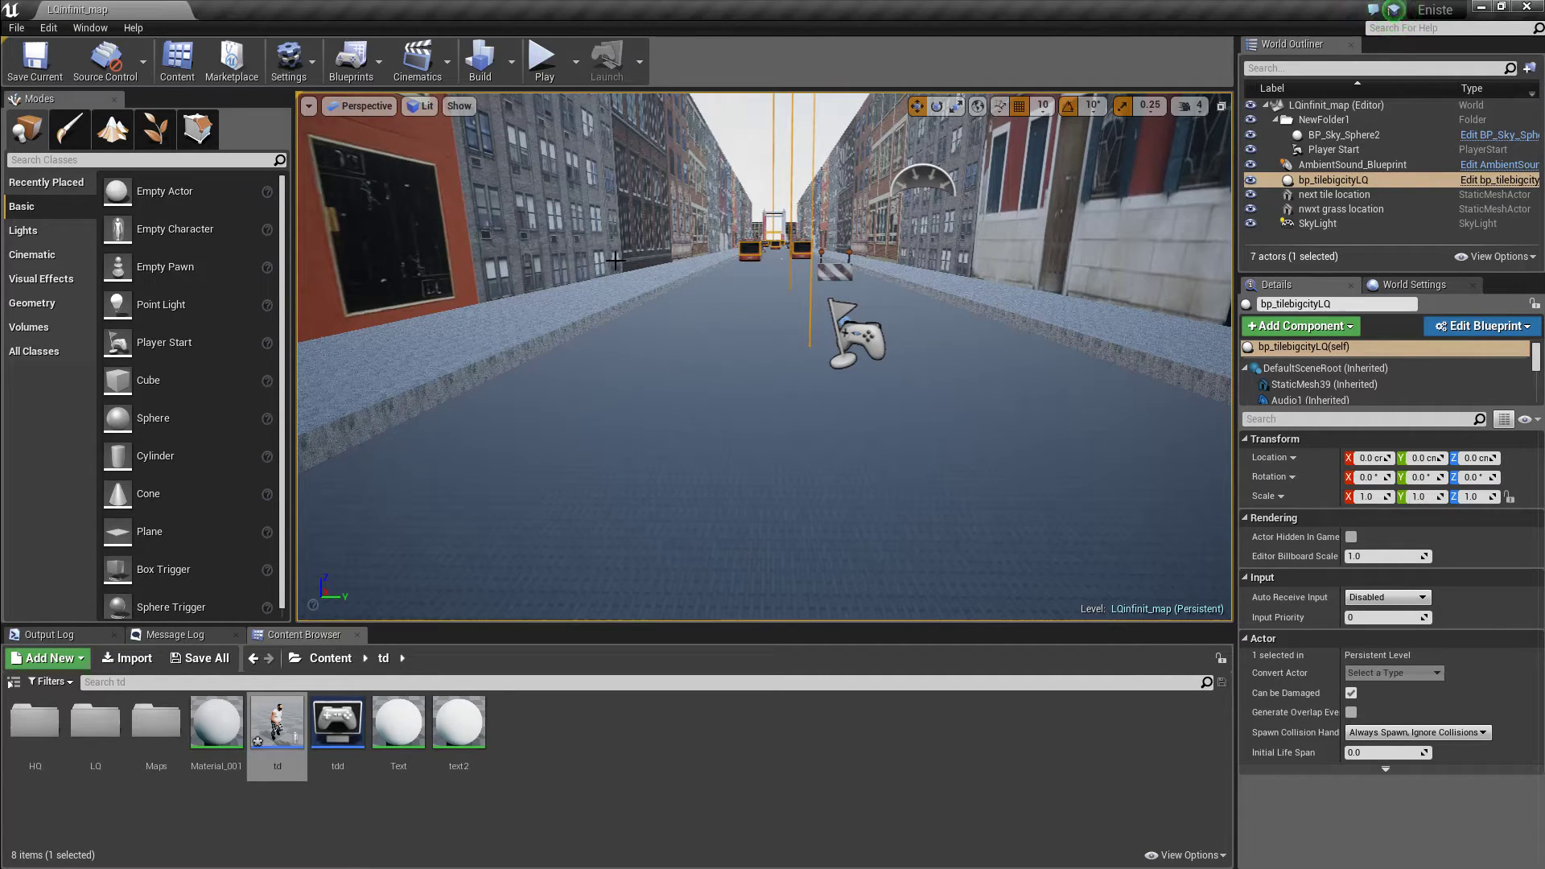
mouse_move(601, 275)
right_down()
mouse_move(618, 510)
mouse_move(643, 483)
right_up()
right_drag(860, 452, 860, 452)
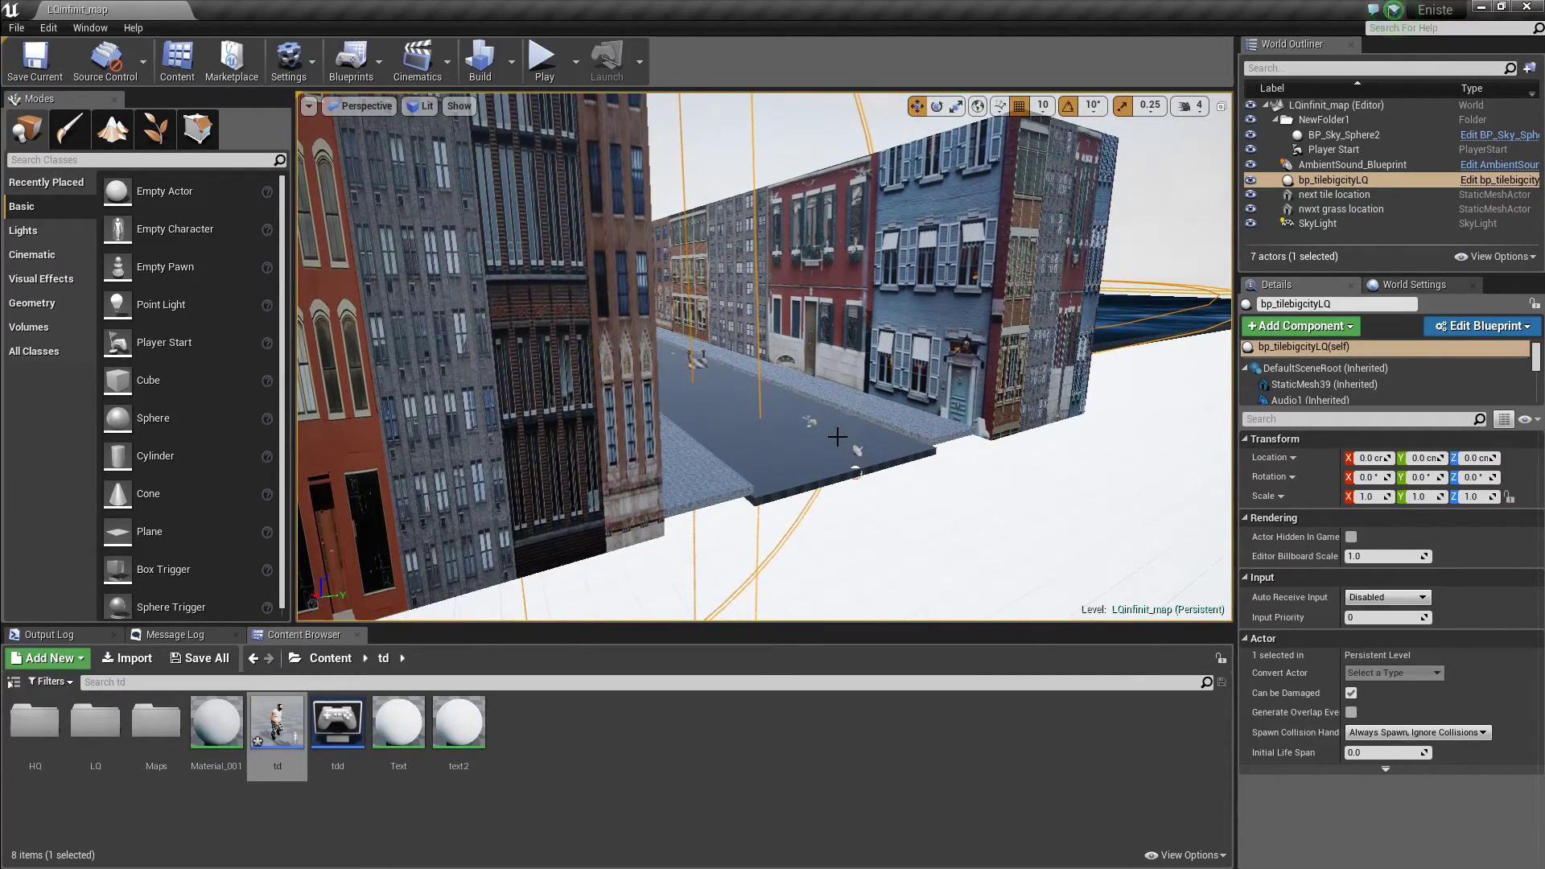
right_drag(840, 459, 754, 475)
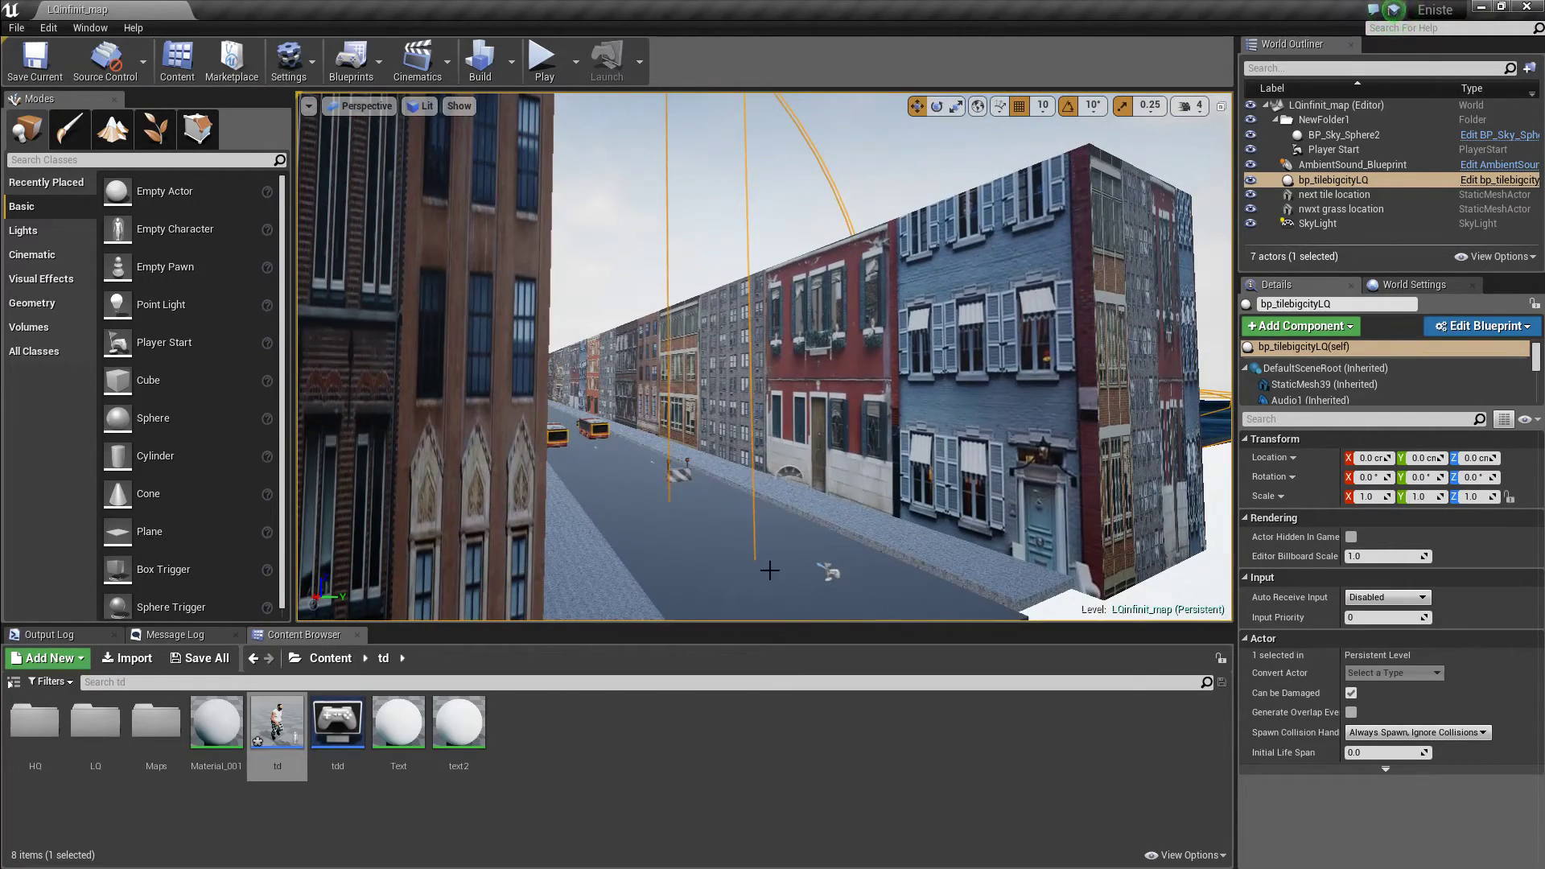
right_drag(744, 529, 746, 531)
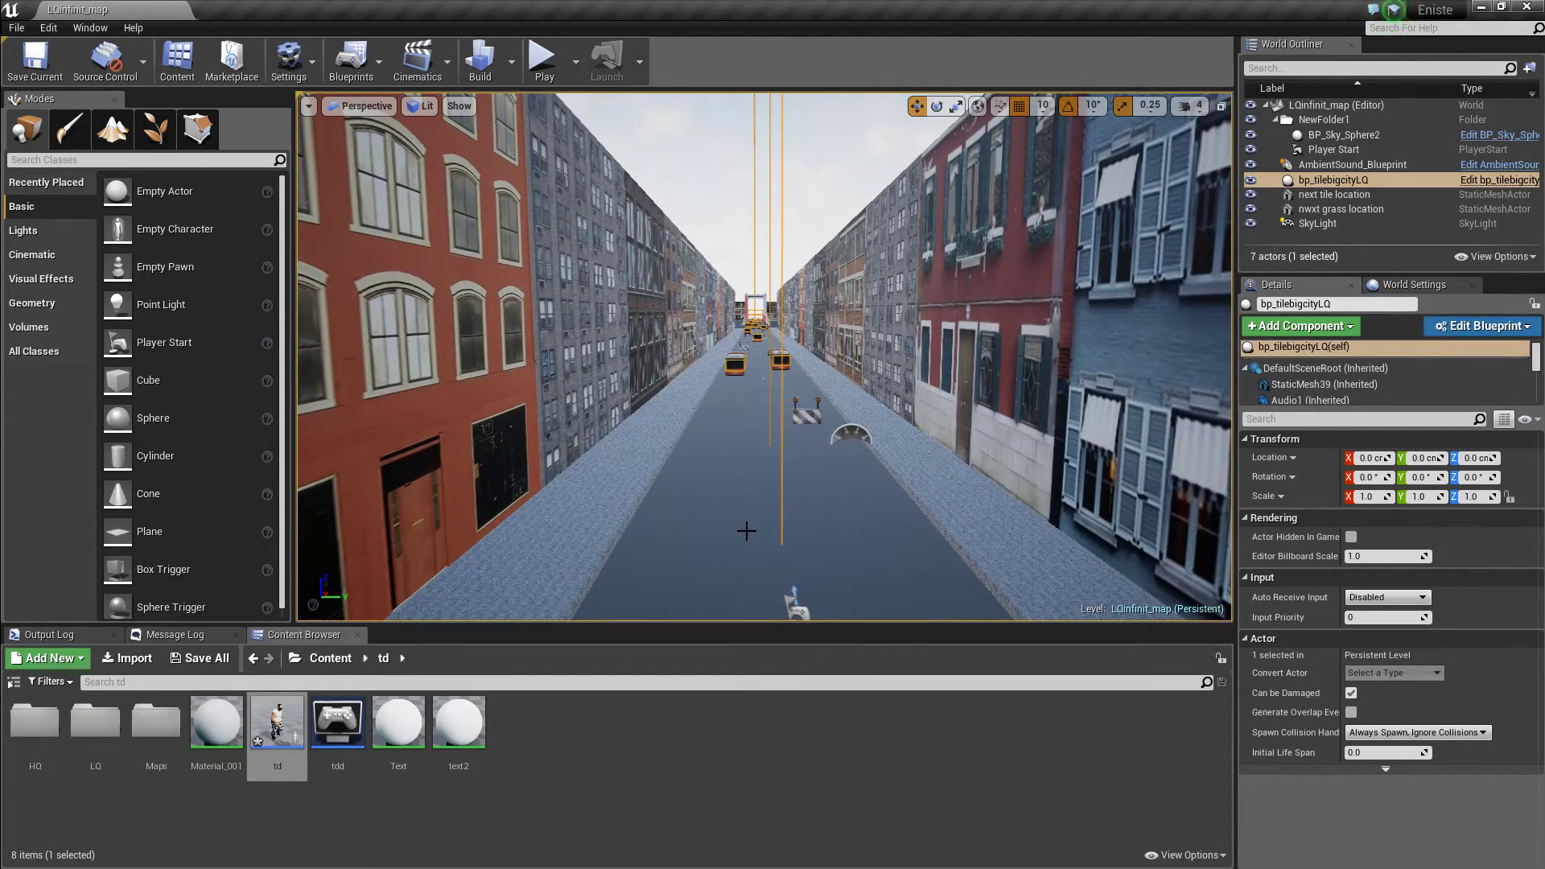
Step: Show the Output Log, minimize the editor, and bring the browser window back
click(84, 639)
right_click(552, 326)
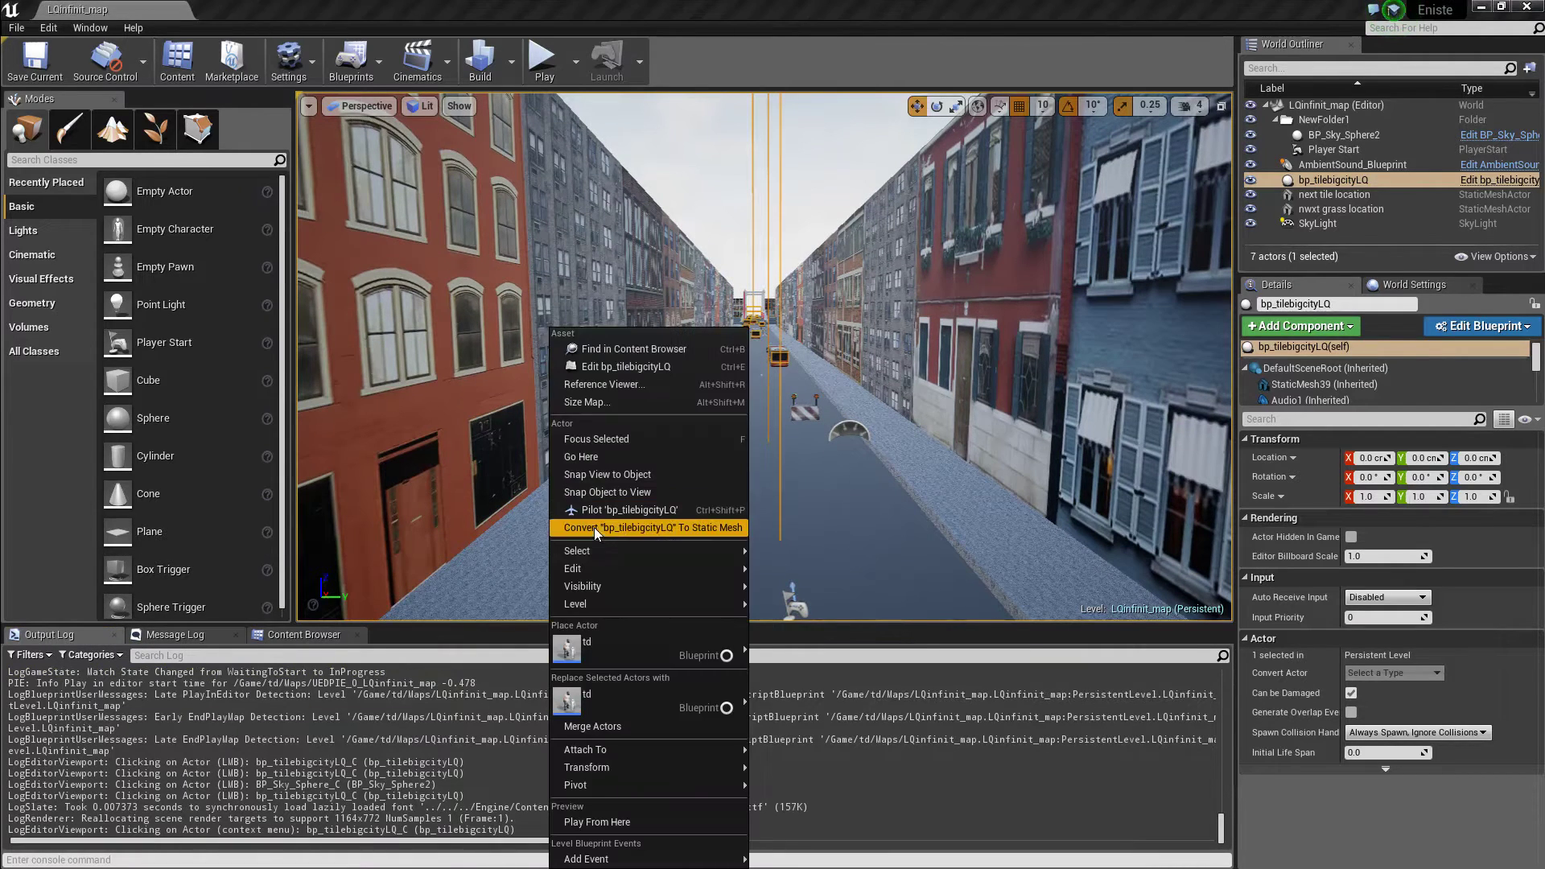
right_drag(552, 326, 552, 354)
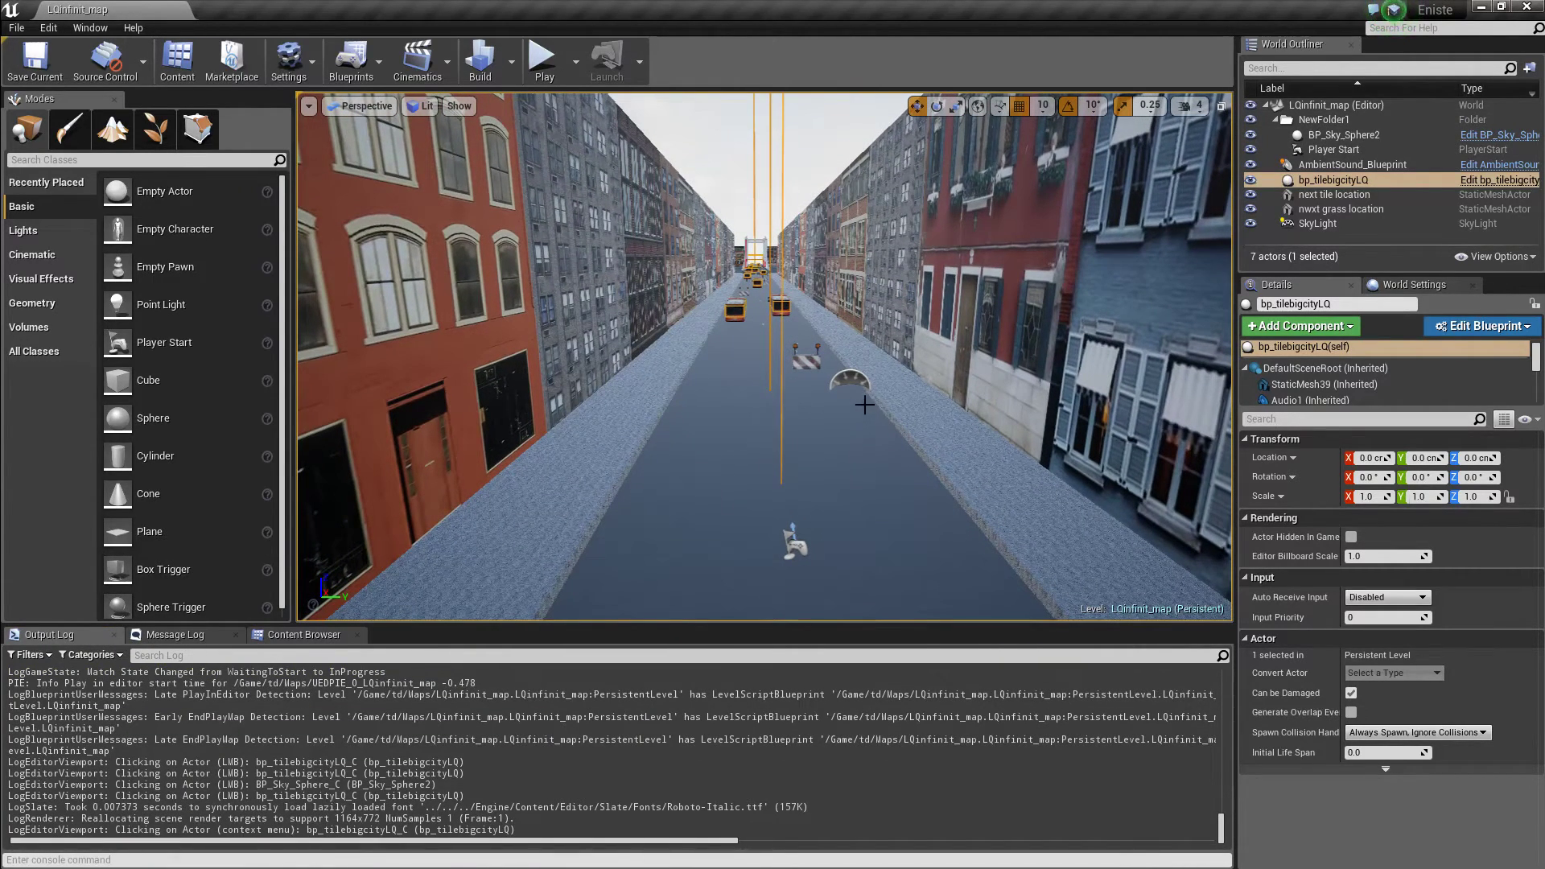
click(1481, 6)
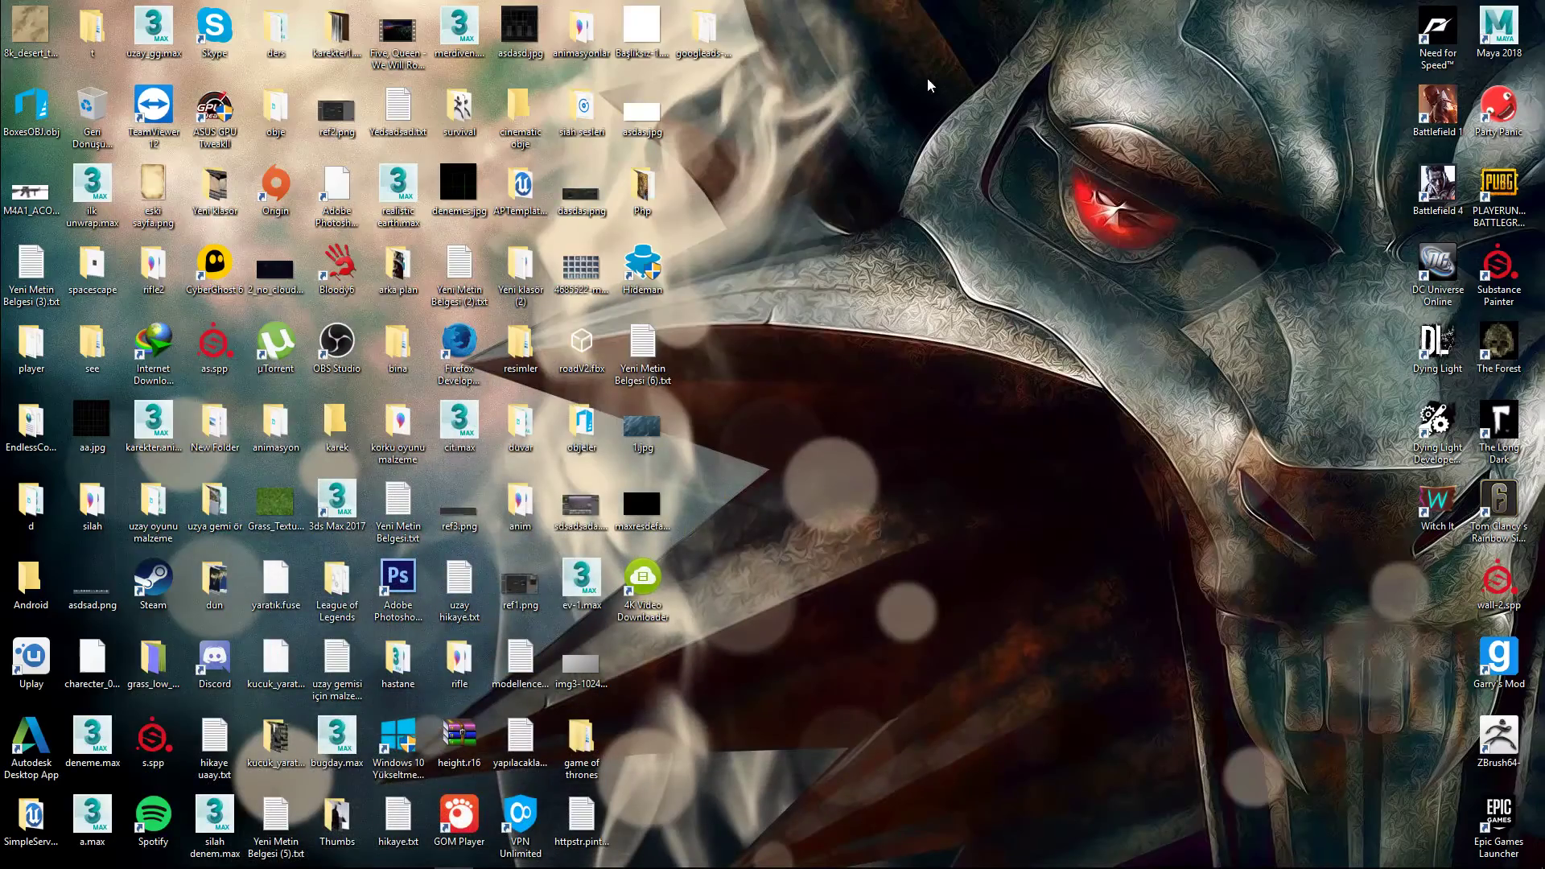
mouse_move(480, 860)
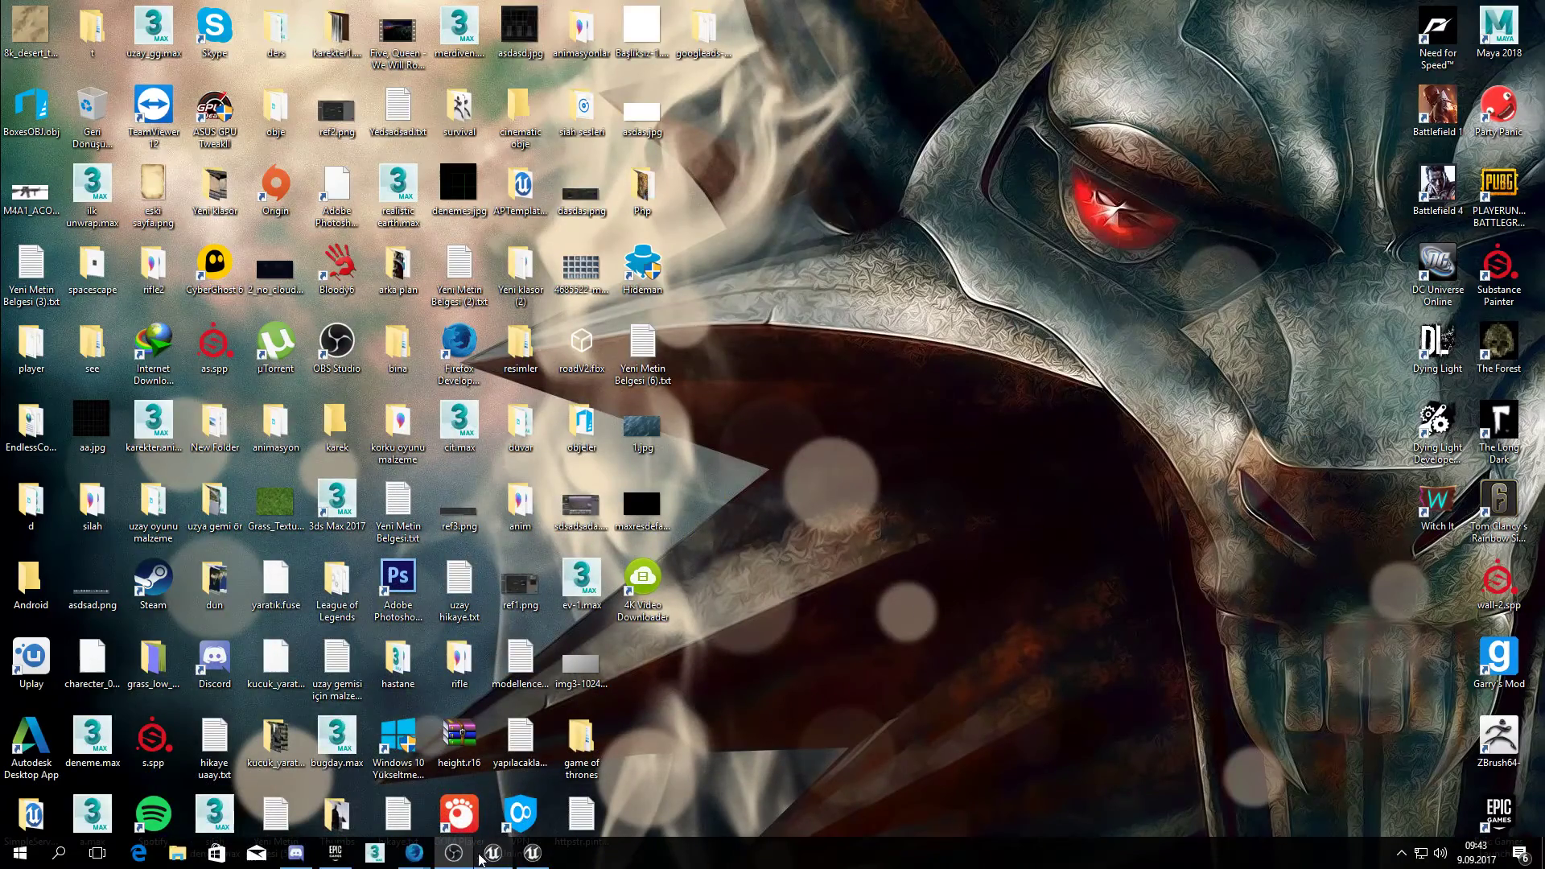
click(422, 856)
Step: In a new tab, search Google for 'google play', then search the store for 'eniste'
double_click(538, 9)
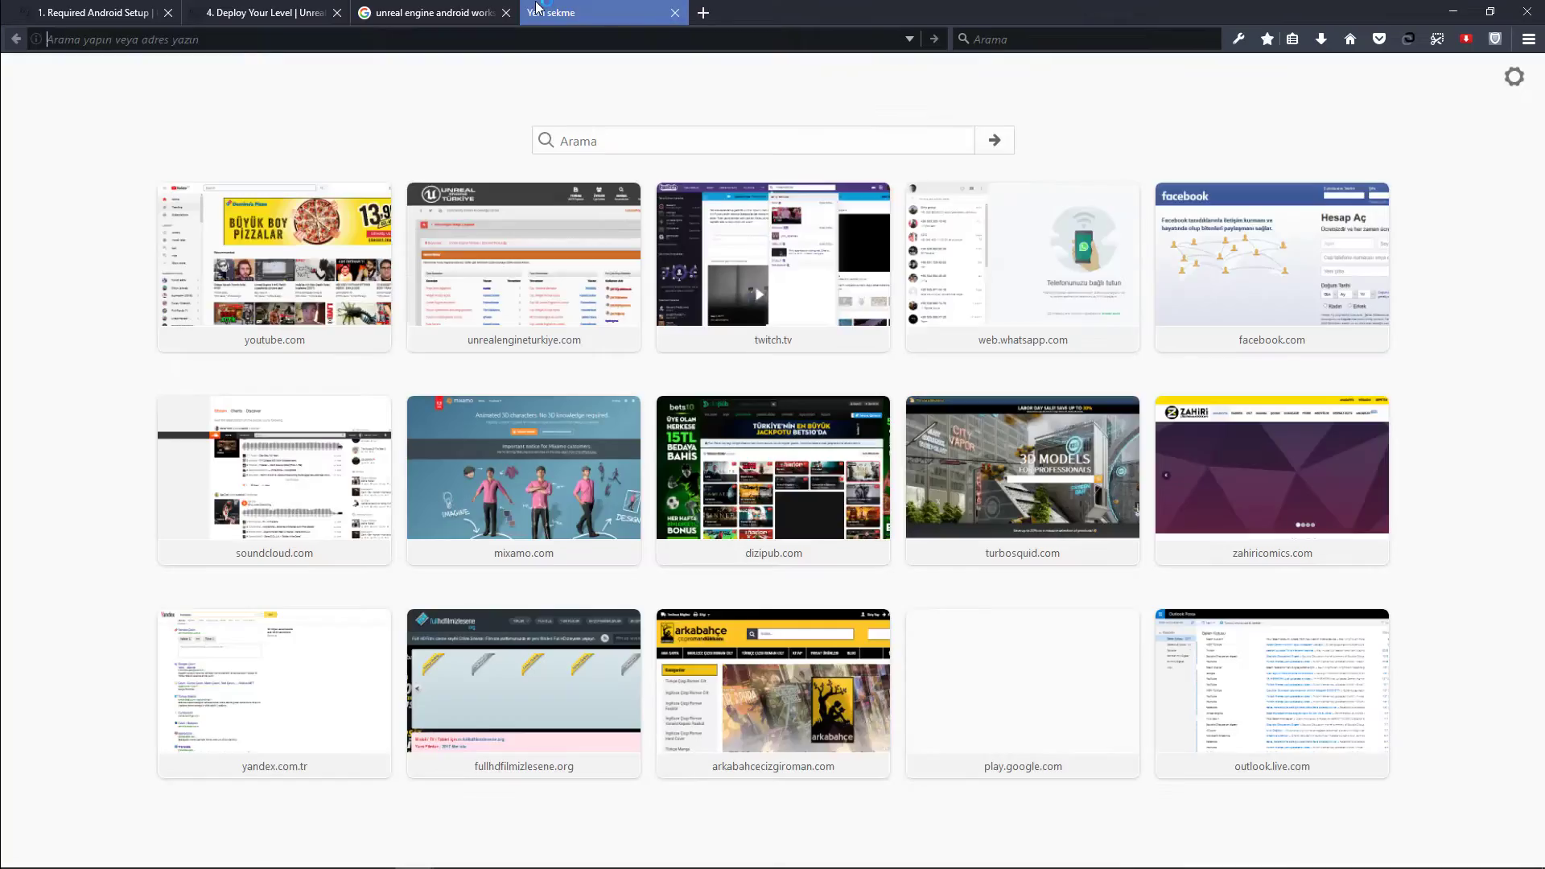
text(google play)
key(Return)
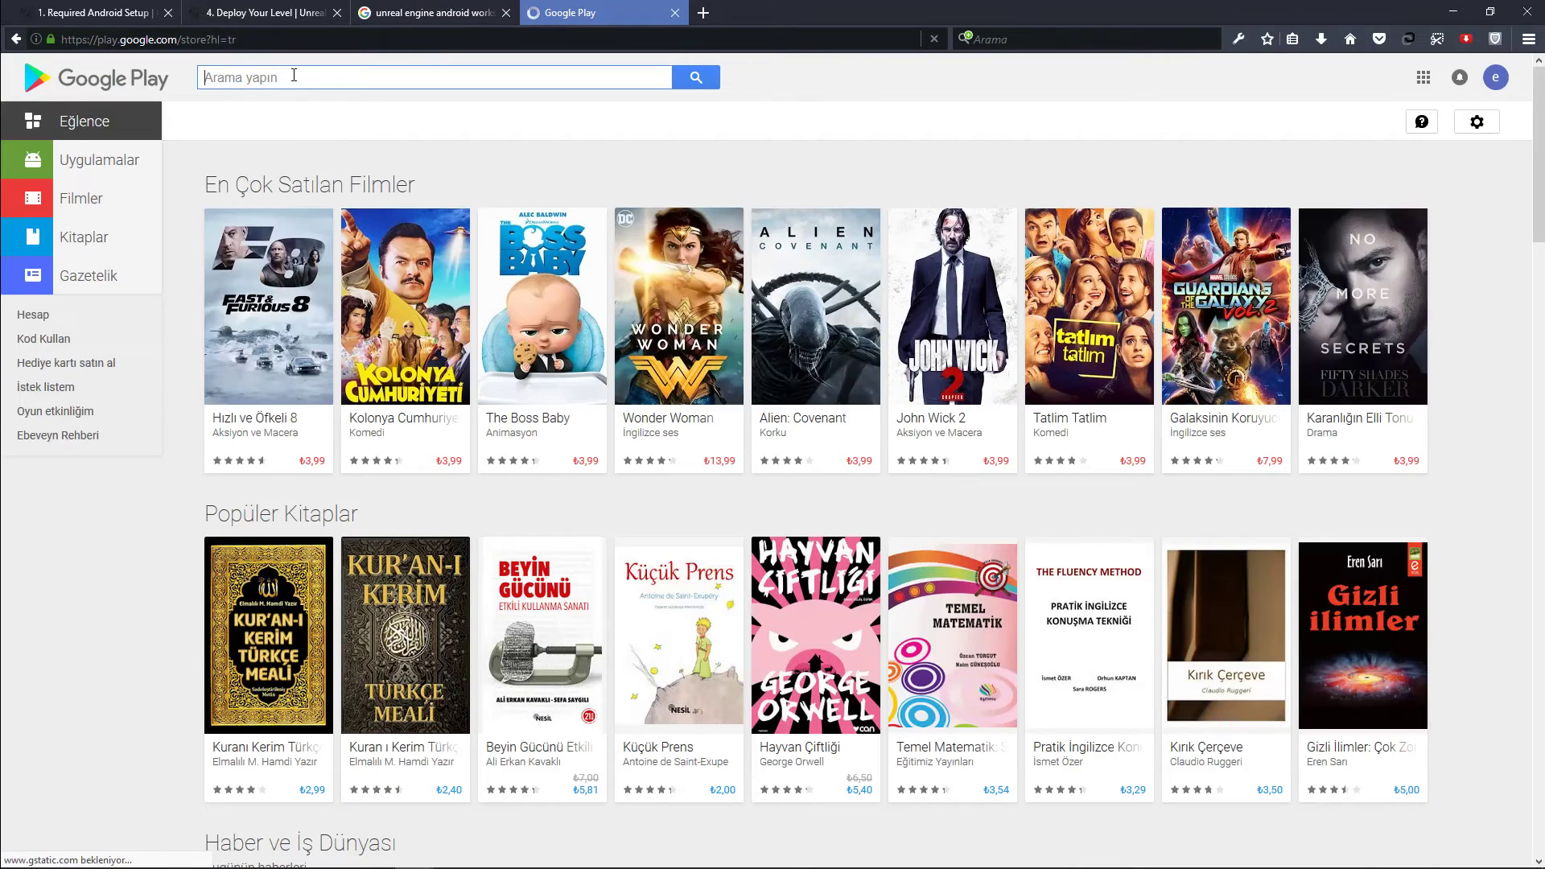
text(eniste)
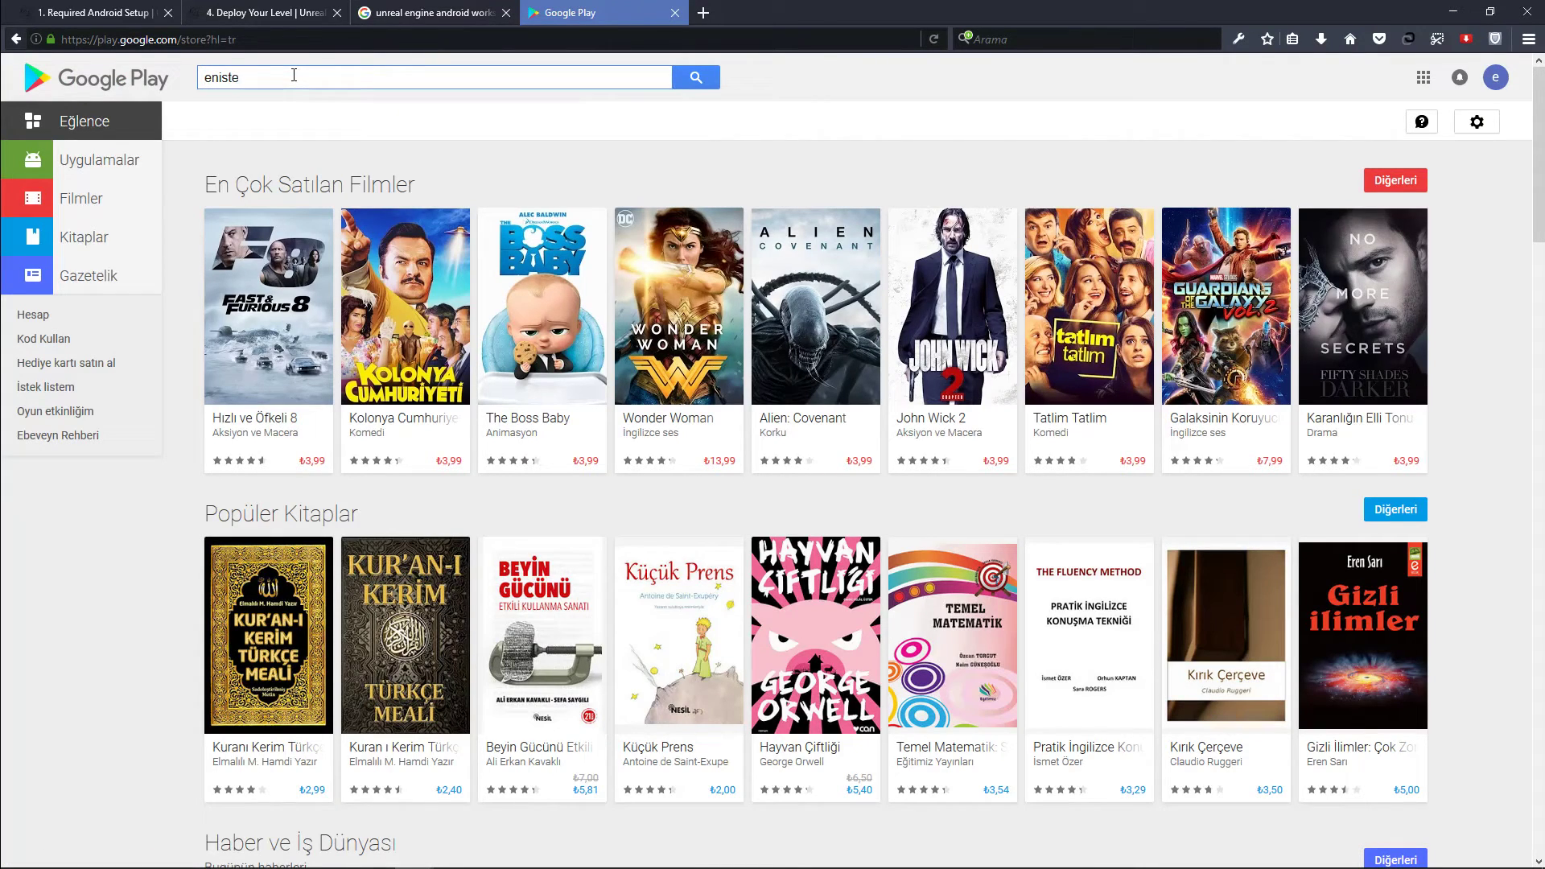
key(Return)
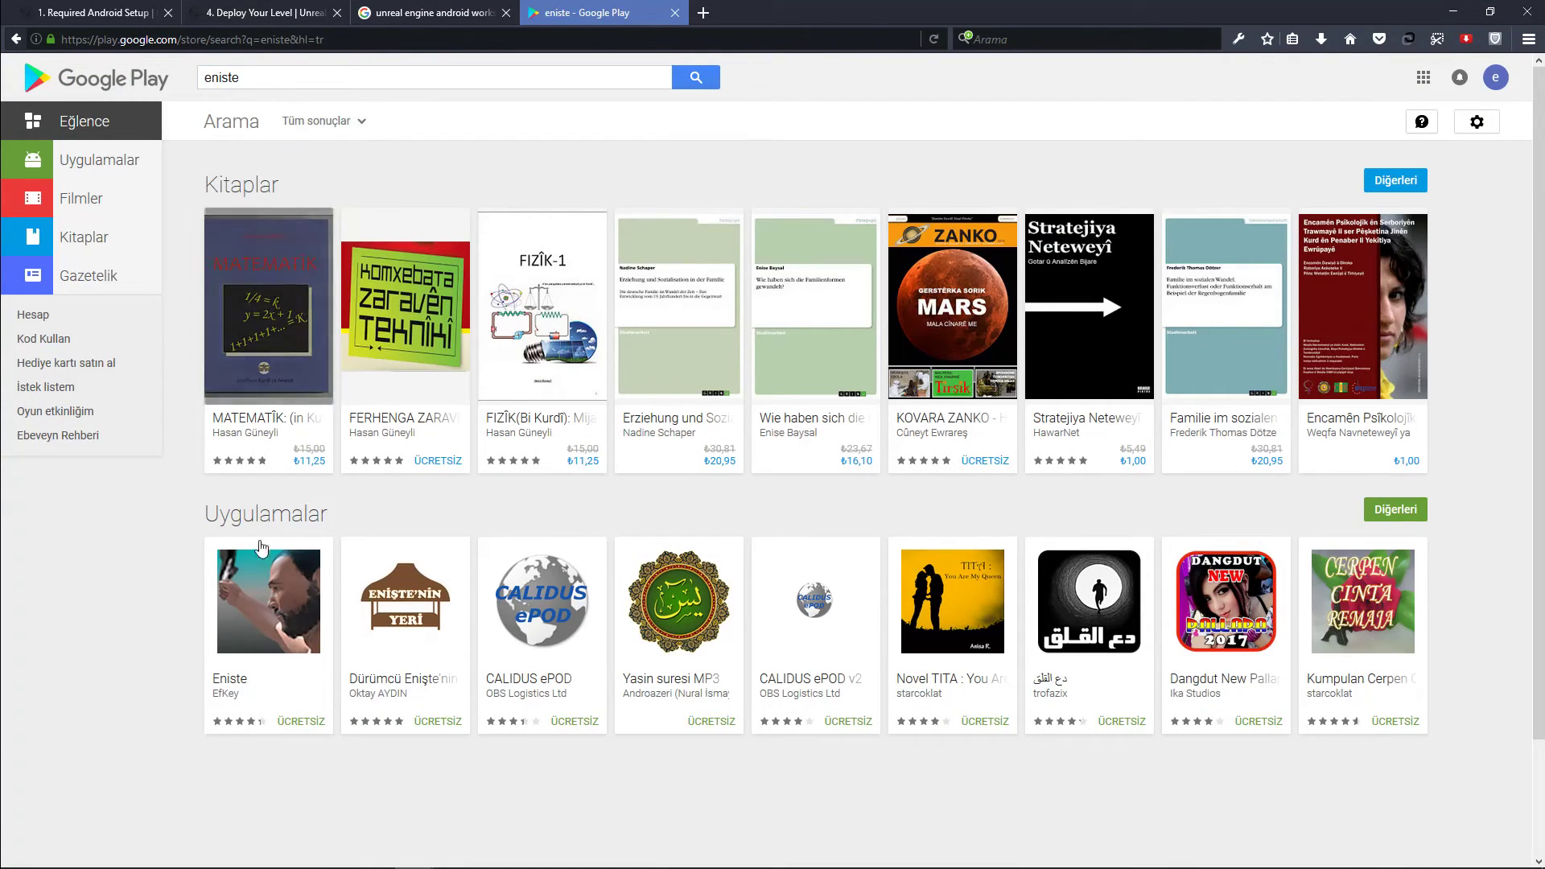
Step: Open the Eniste app page and step through its enlarged screenshot gallery
click(282, 609)
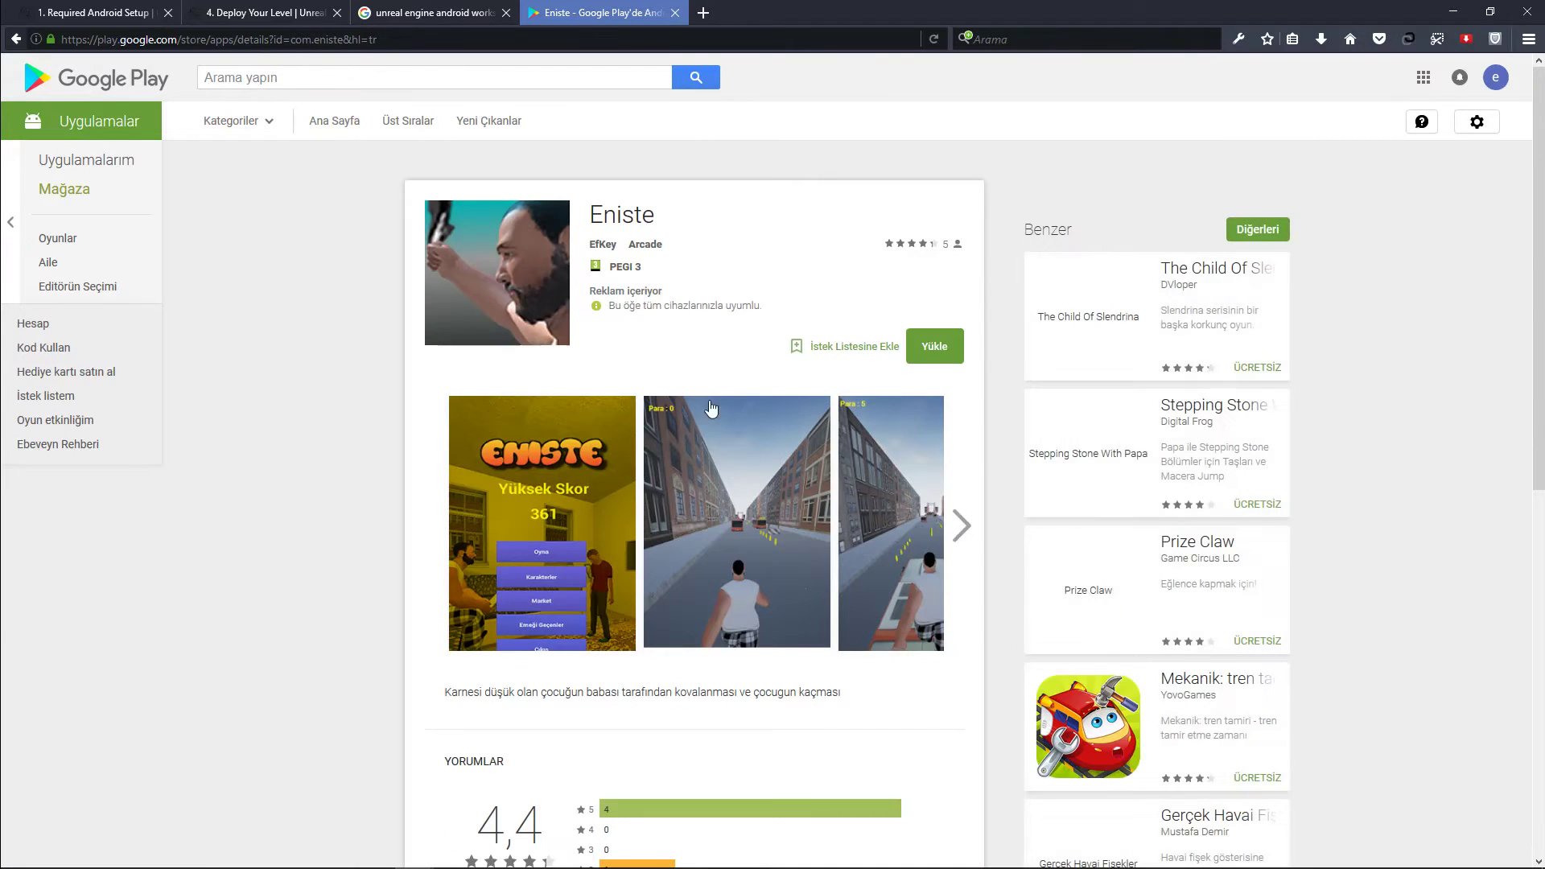
click(965, 554)
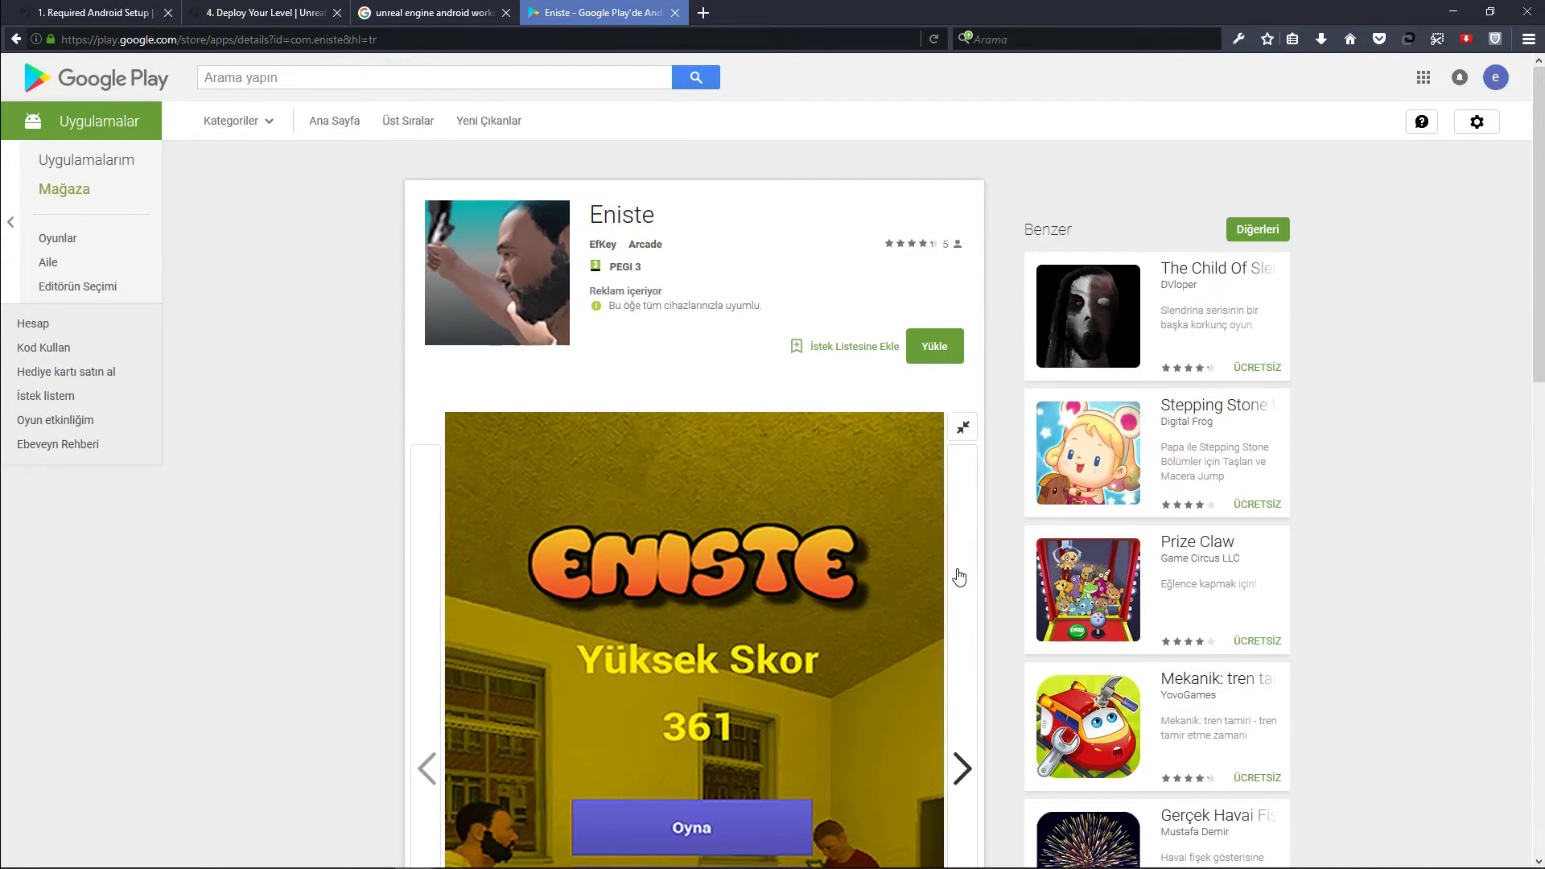
click(960, 577)
click(959, 577)
scroll(919, 478, down, 7)
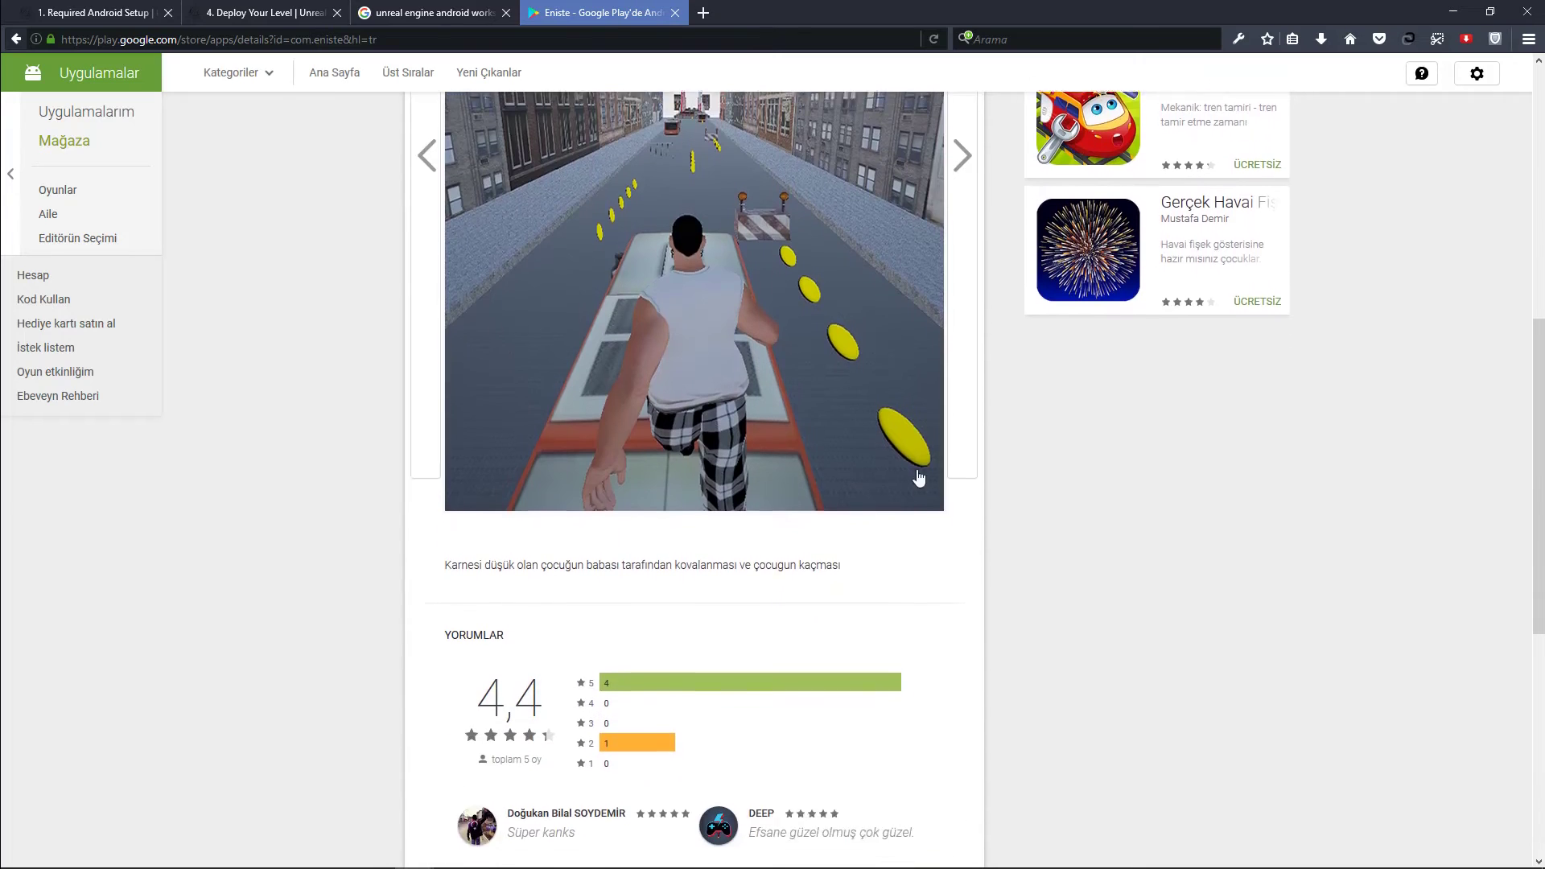
click(958, 310)
Step: Scroll through the Eniste reviews, then minimize the browser to show the desktop
scroll(795, 591, down, 5)
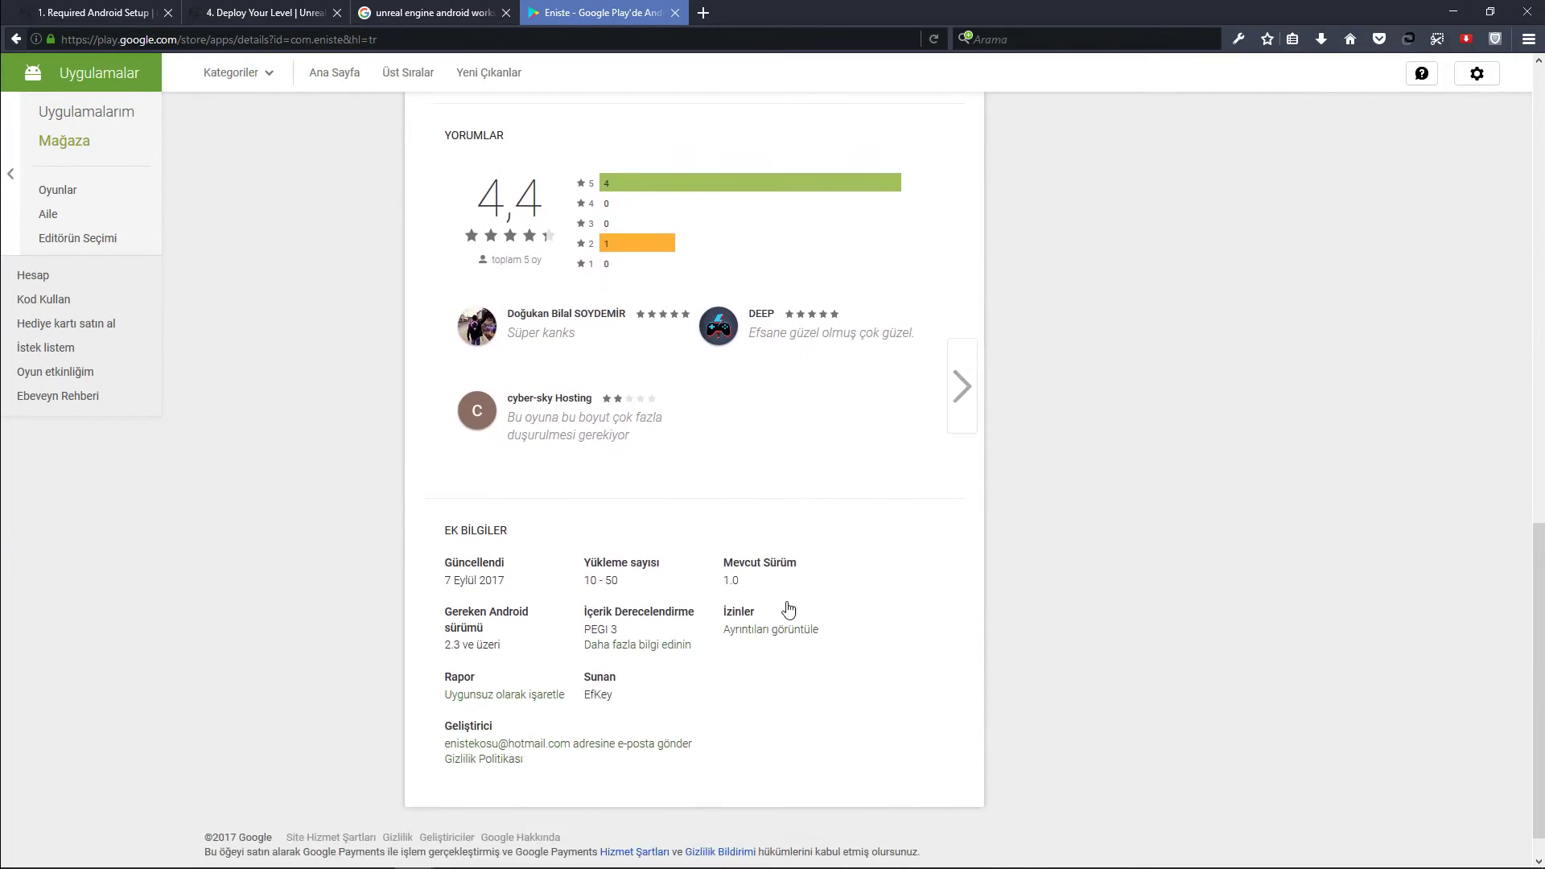
scroll(789, 609, down, 1)
scroll(575, 608, up, 8)
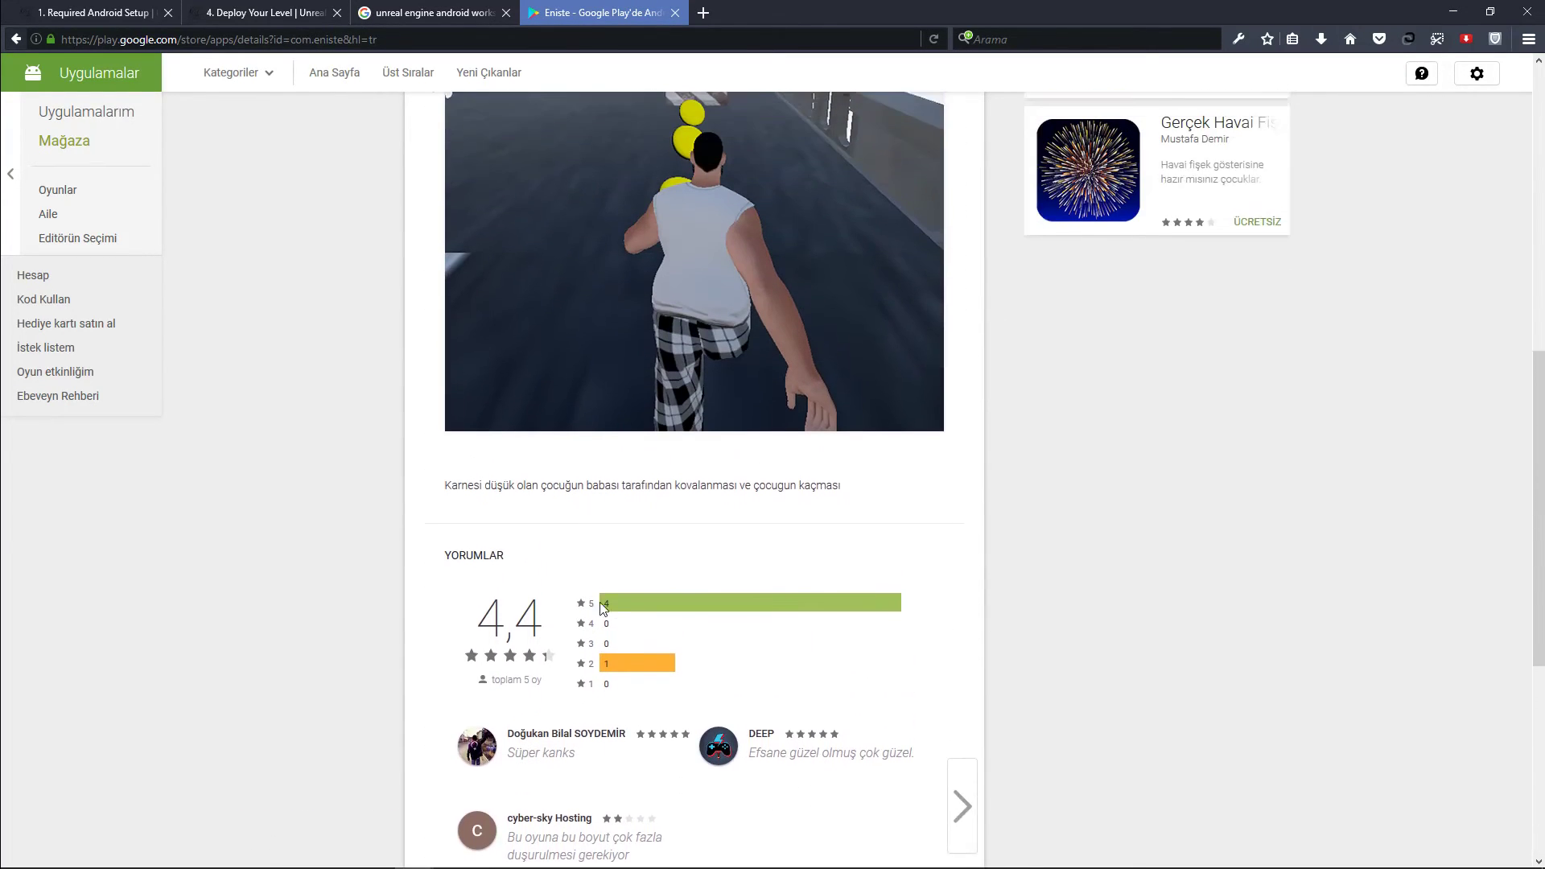
scroll(574, 607, up, 2)
scroll(570, 596, up, 3)
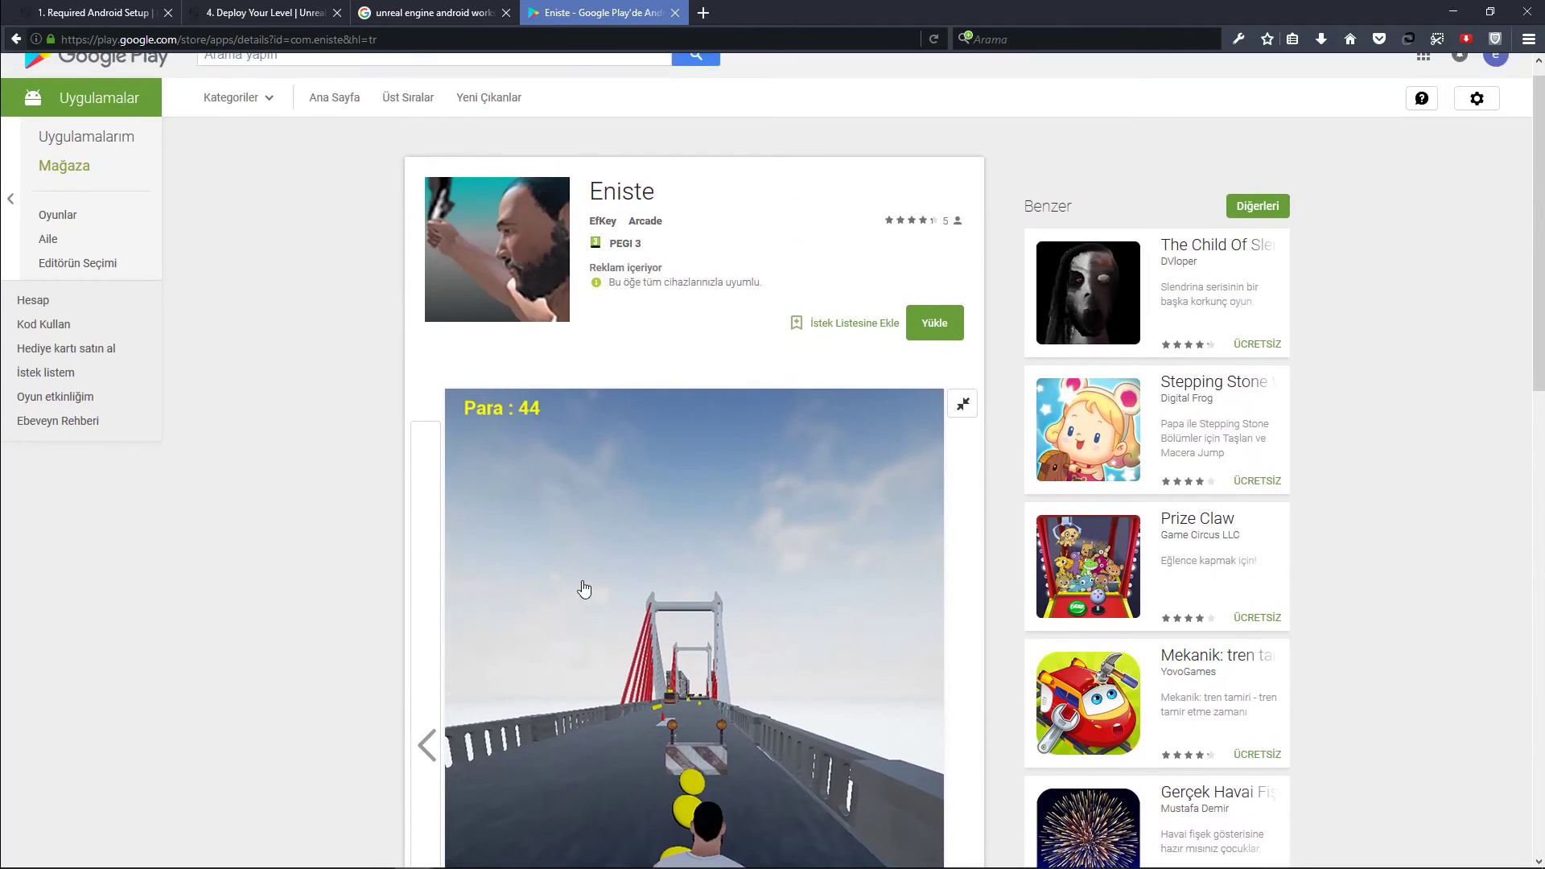
click(1453, 11)
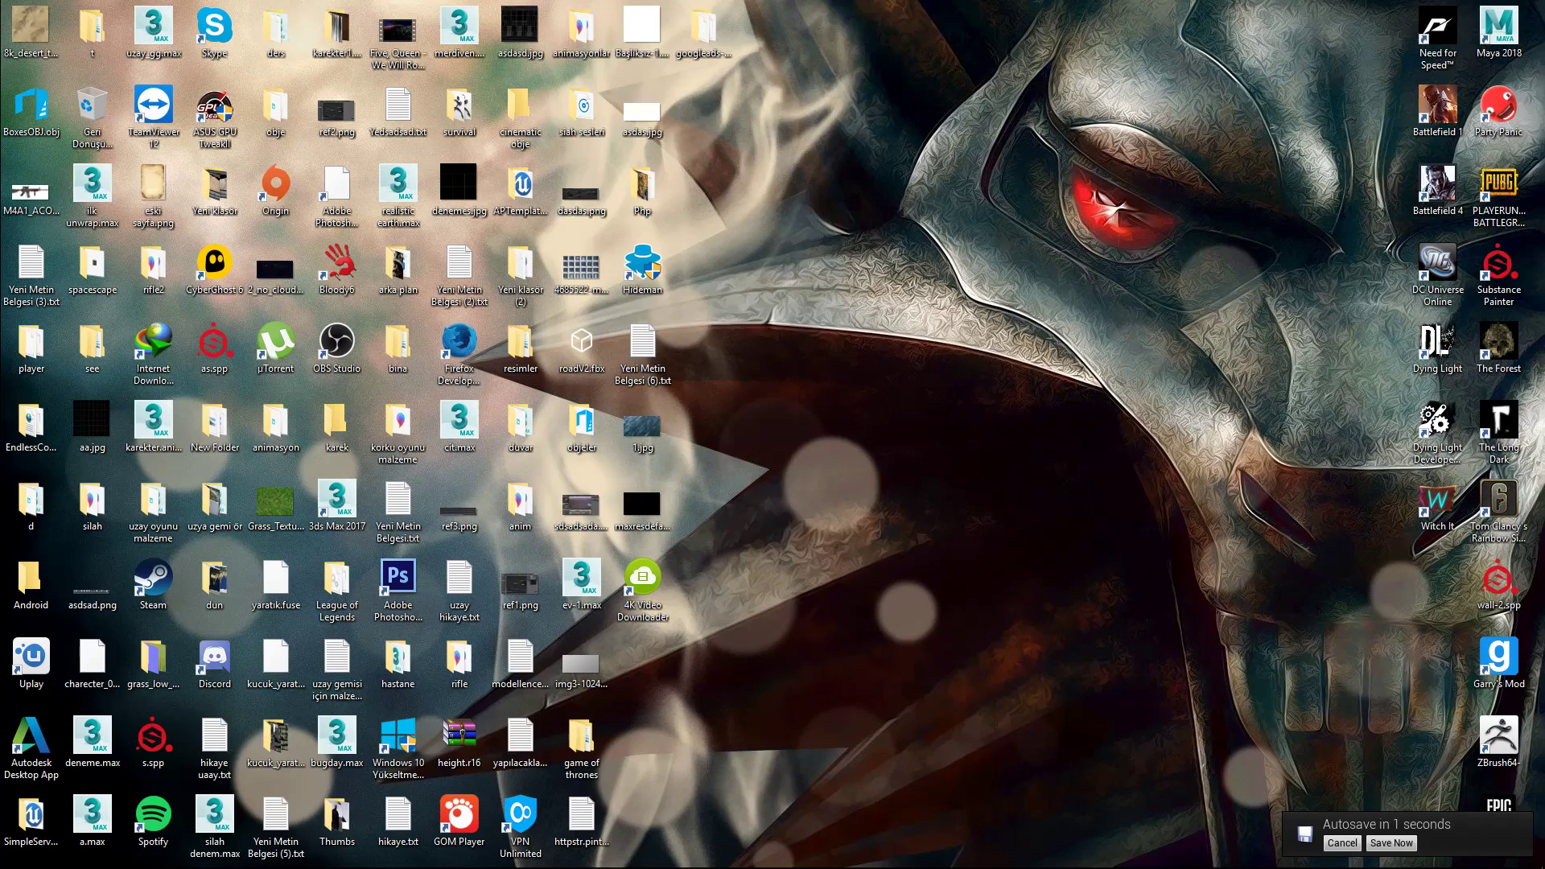